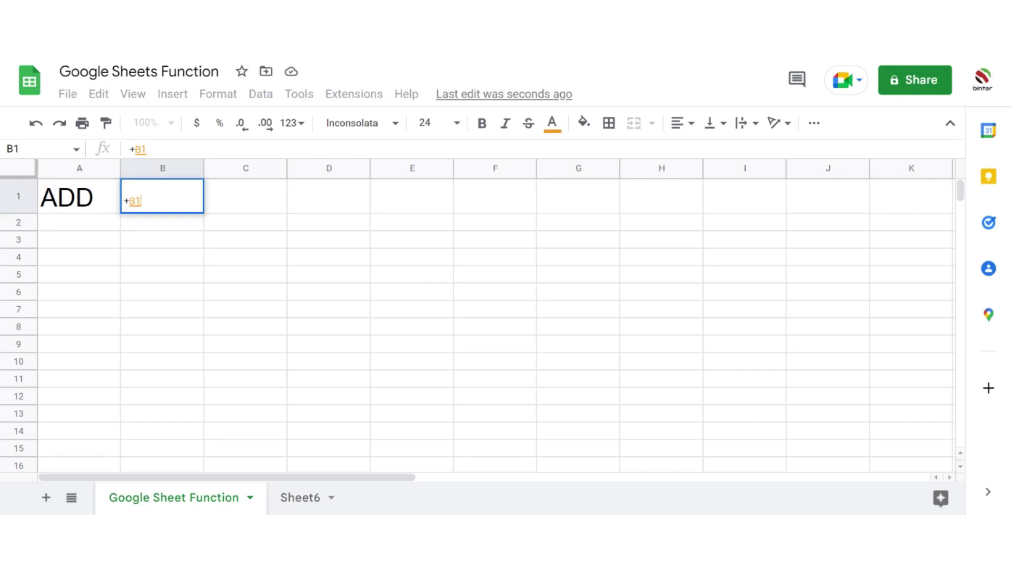
{"action": "key", "text": "Escape"}
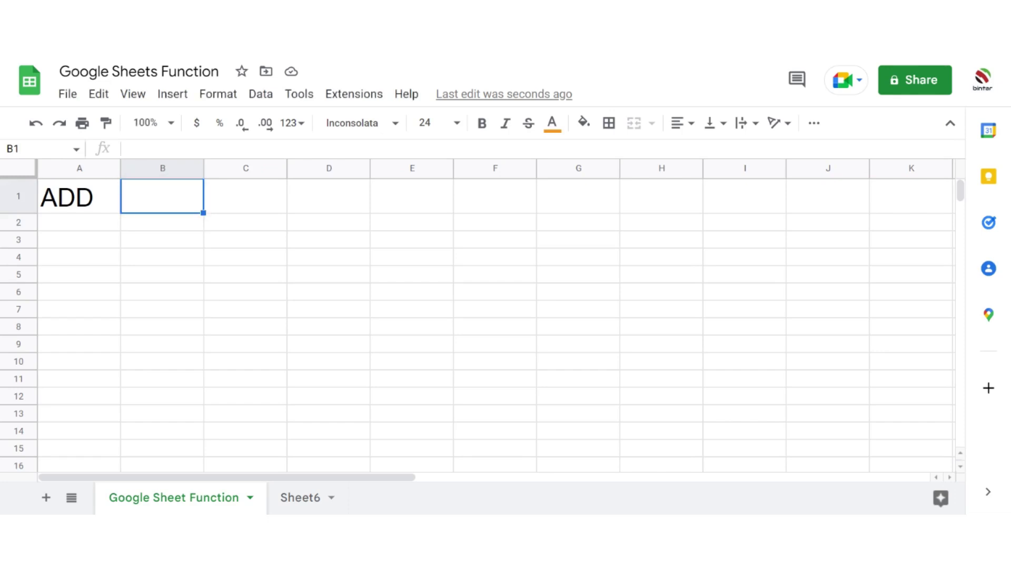
{"action": "type", "text": "'+"}
{"action": "key", "text": "Return"}
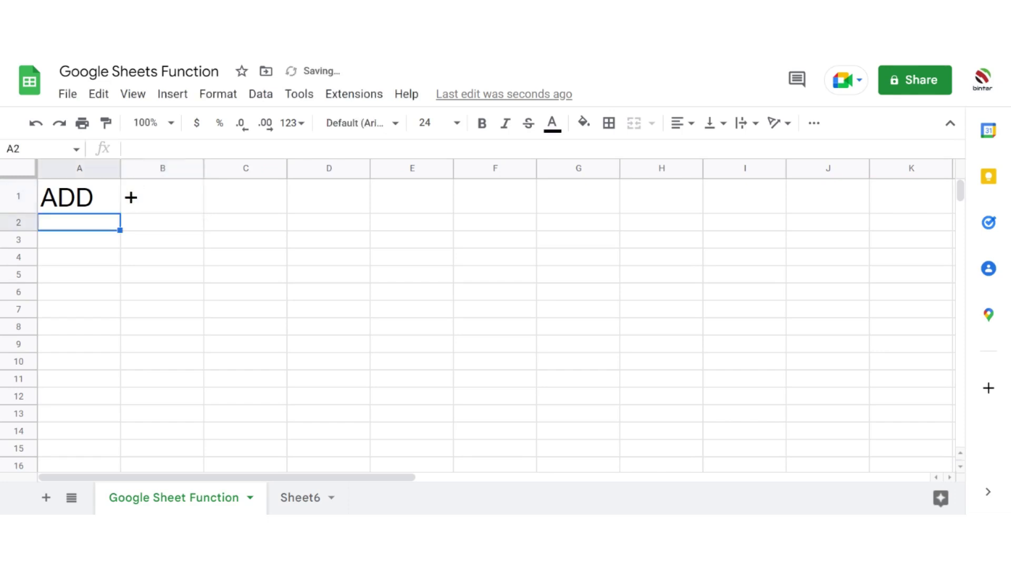
{"action": "key", "text": "Up"}
{"action": "key", "text": "Right"}
{"action": "key", "text": "Delete"}
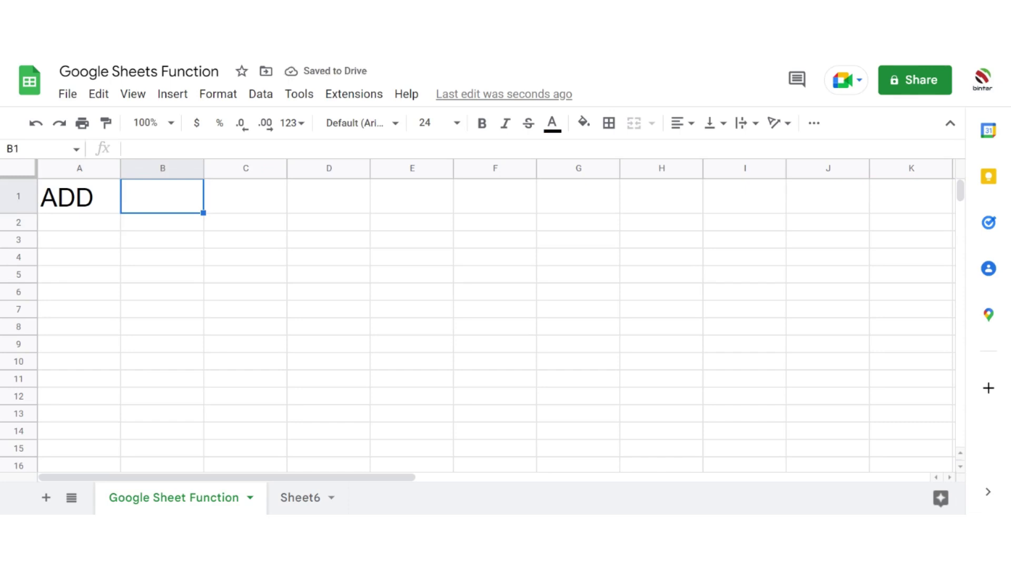
Enter 45 in cell A3 and 50 in cell B3
{"action": "key", "text": "Left"}
{"action": "key", "text": "Down"}
{"action": "key", "text": "Down"}
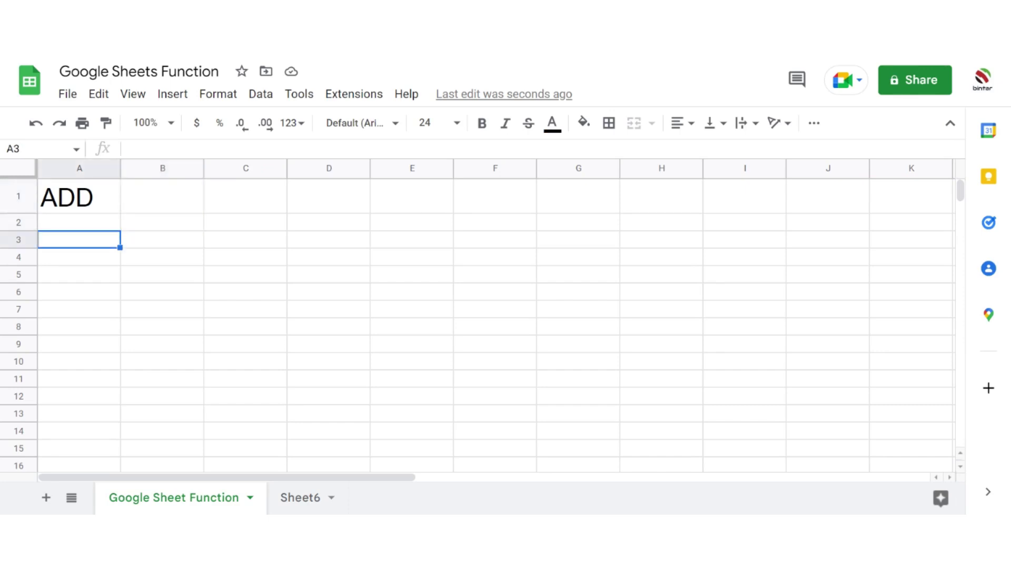
{"action": "type", "text": "45"}
{"action": "key", "text": "Tab"}
{"action": "type", "text": "50"}
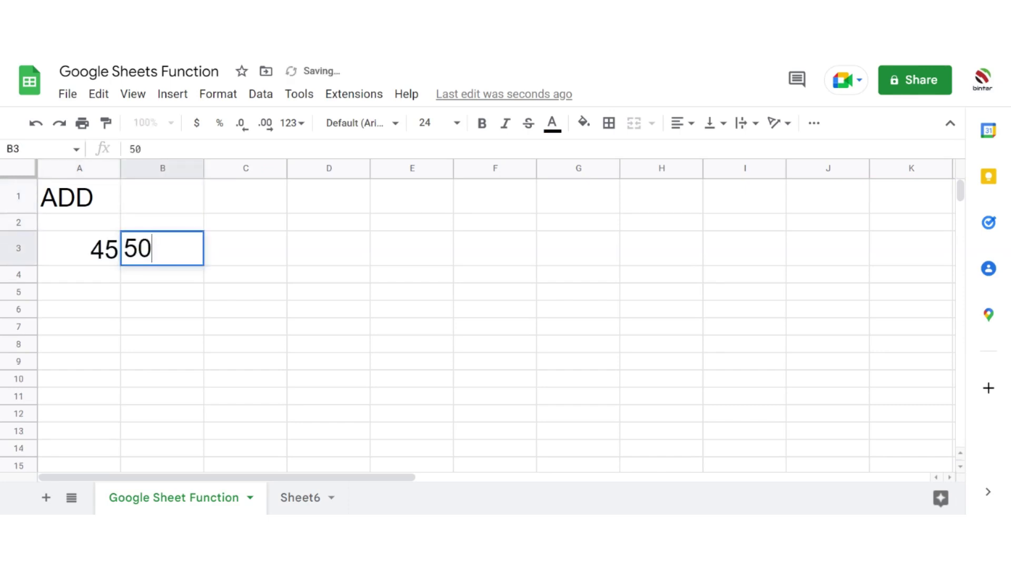
{"action": "key", "text": "Tab"}
Add A3 and B3 in cell C3 with the formula =ADD(A3,B3)
{"action": "type", "text": "=AD"}
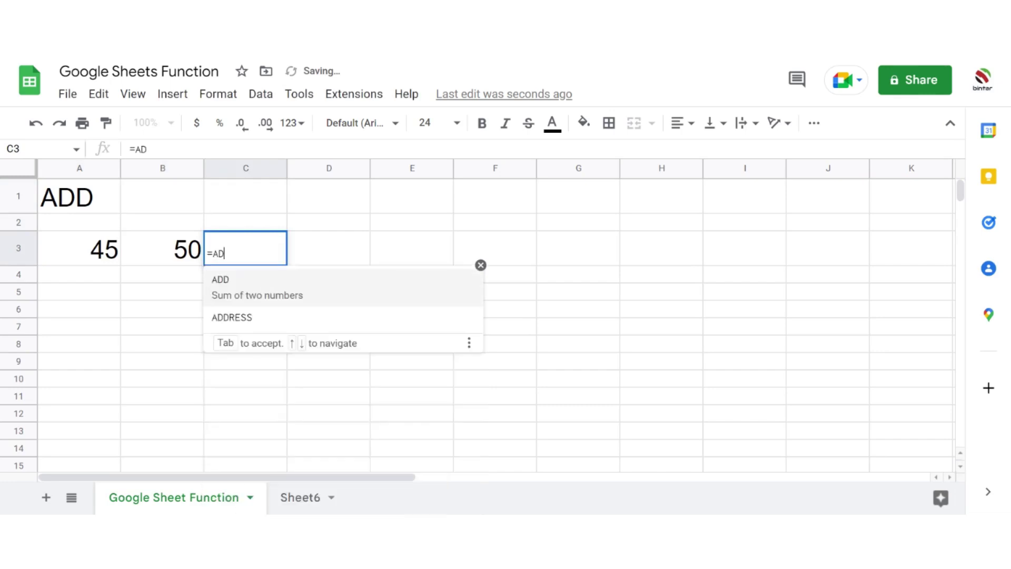
{"action": "type", "text": "D("}
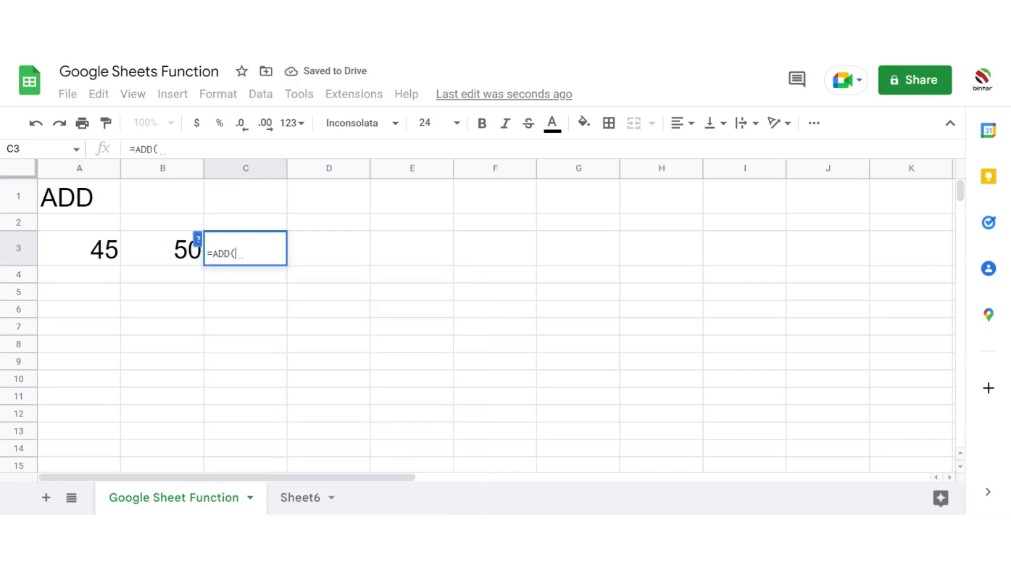
{"action": "left_click", "coordinate": [105, 253]}
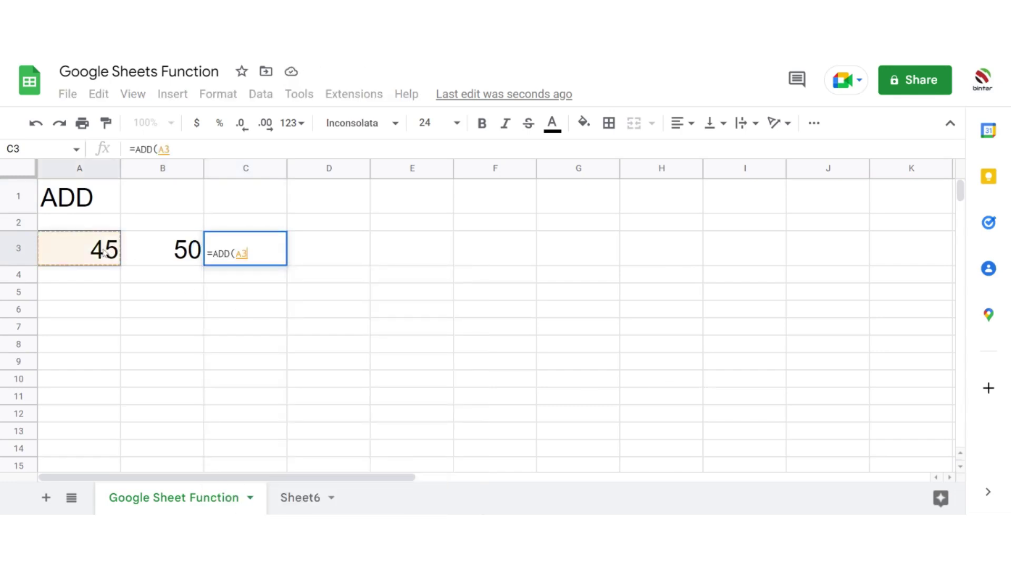
{"action": "type", "text": ","}
{"action": "left_click", "coordinate": [175, 261]}
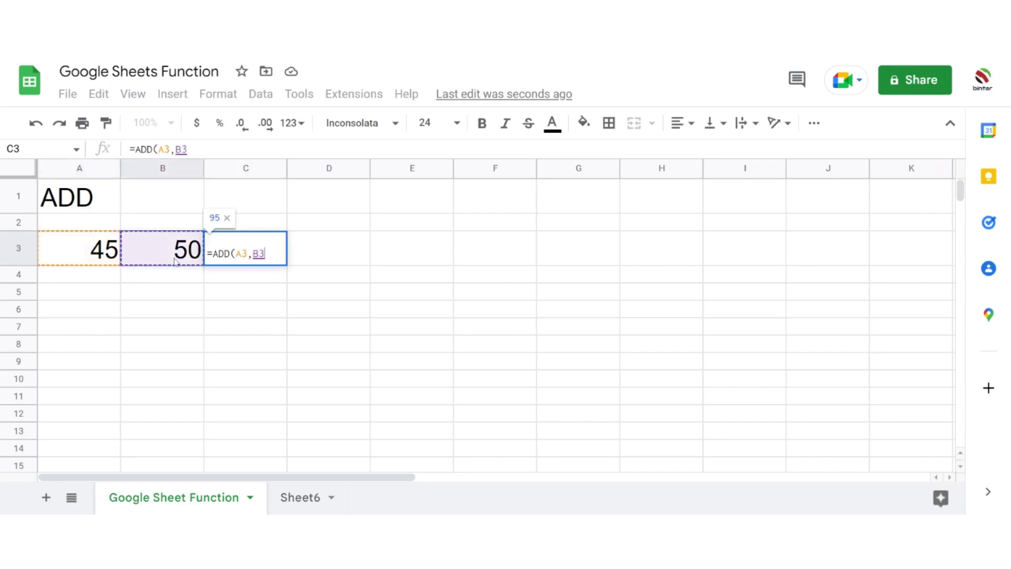
{"action": "type", "text": ")"}
{"action": "key", "text": "Return"}
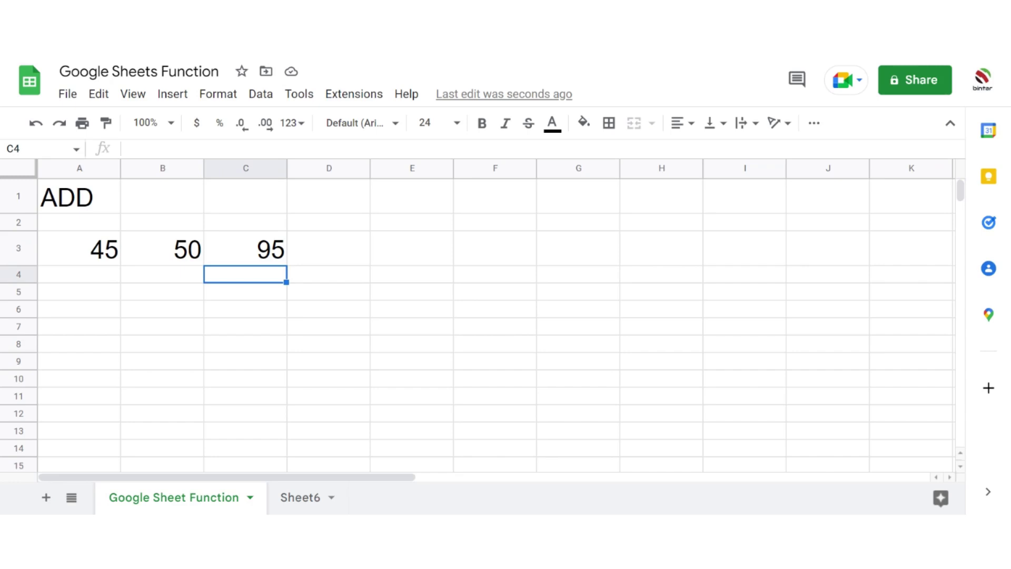
Fill cells A4 to D4 with the numbers 45, 50, 10 and 60
{"action": "left_click", "coordinate": [274, 257]}
{"action": "left_click", "coordinate": [108, 278]}
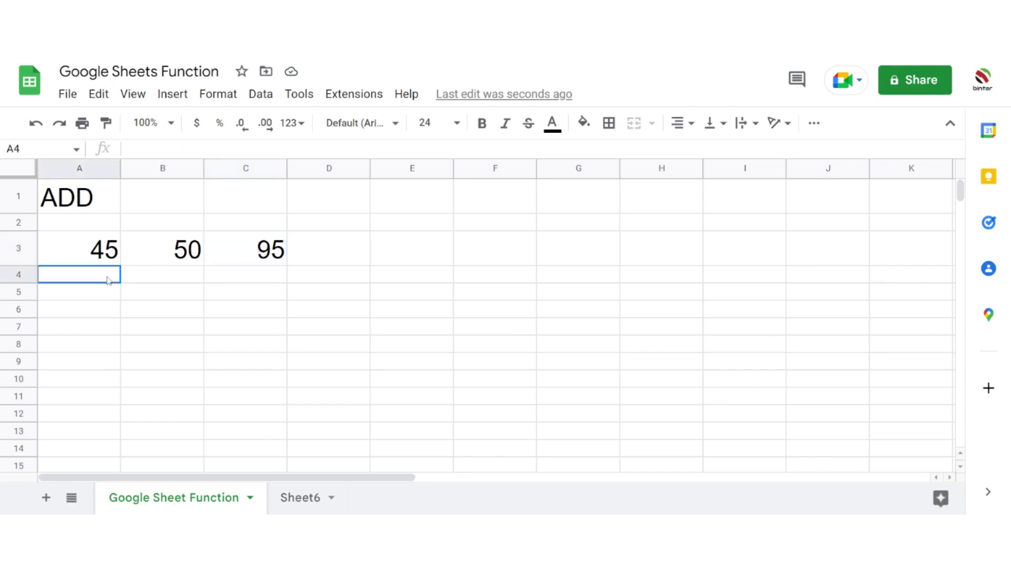
{"action": "type", "text": "45"}
{"action": "key", "text": "Tab"}
{"action": "type", "text": "50"}
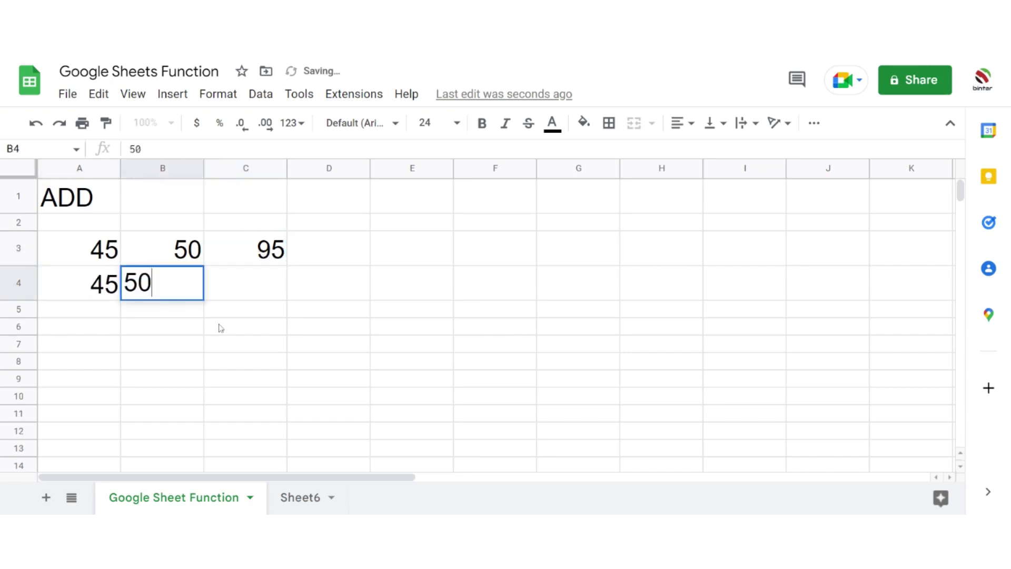
{"action": "key", "text": "Tab"}
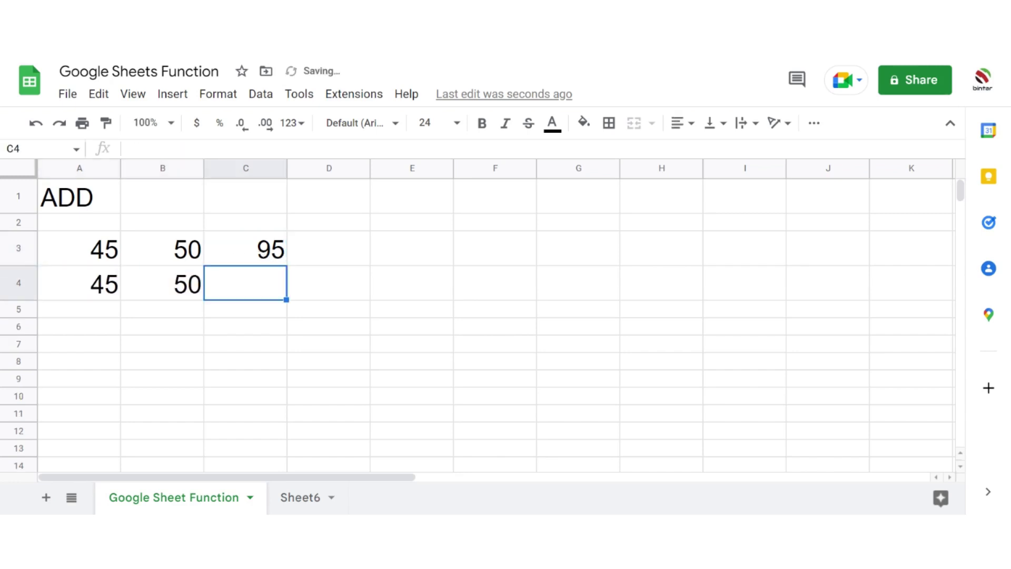
{"action": "type", "text": "10"}
{"action": "key", "text": "Tab"}
{"action": "type", "text": "60"}
{"action": "key", "text": "Tab"}
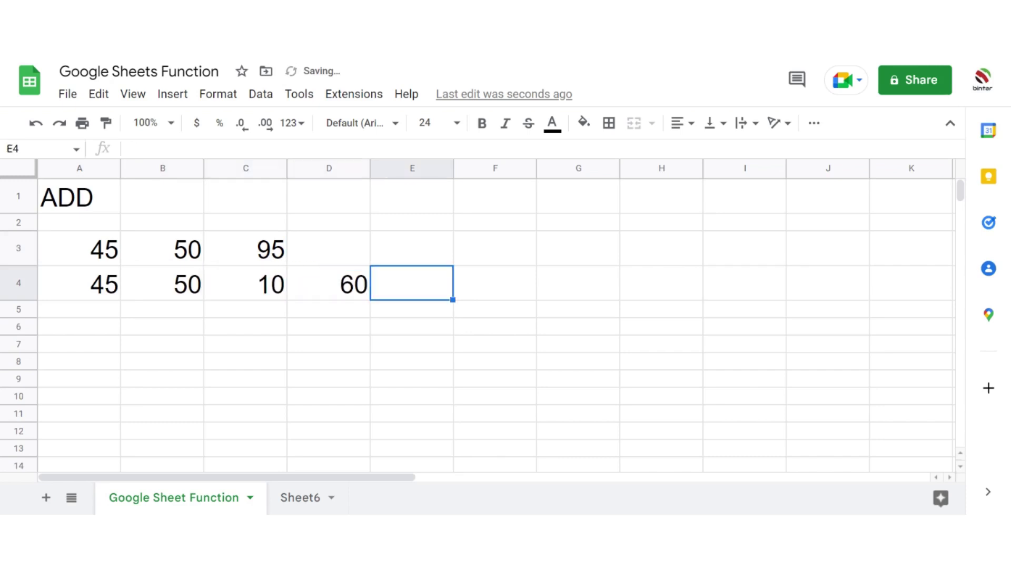
Try to total the four numbers in row 4 with =ADD(A4:D4) in cell E4 and inspect the result
{"action": "type", "text": "="}
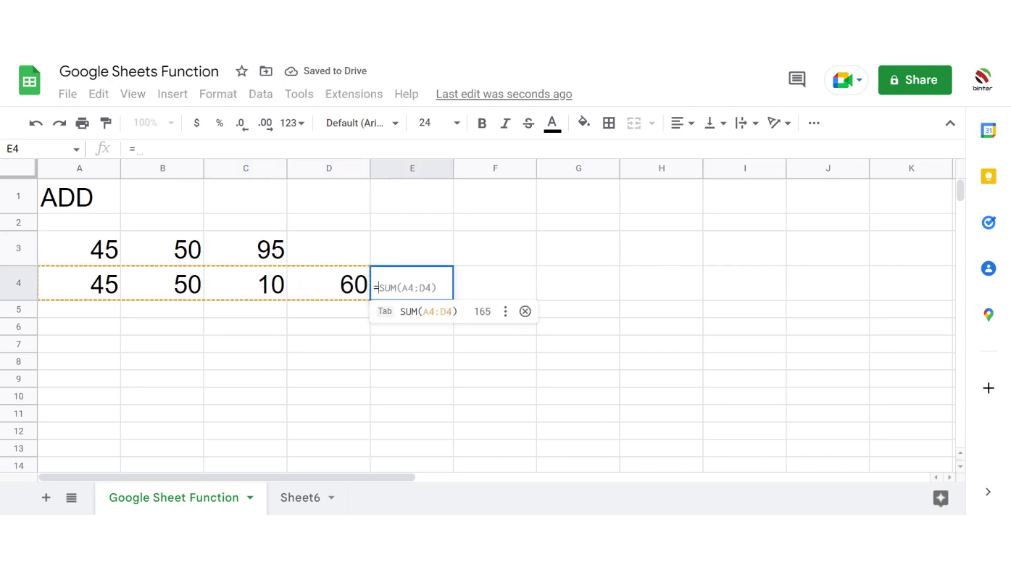
{"action": "type", "text": "add("}
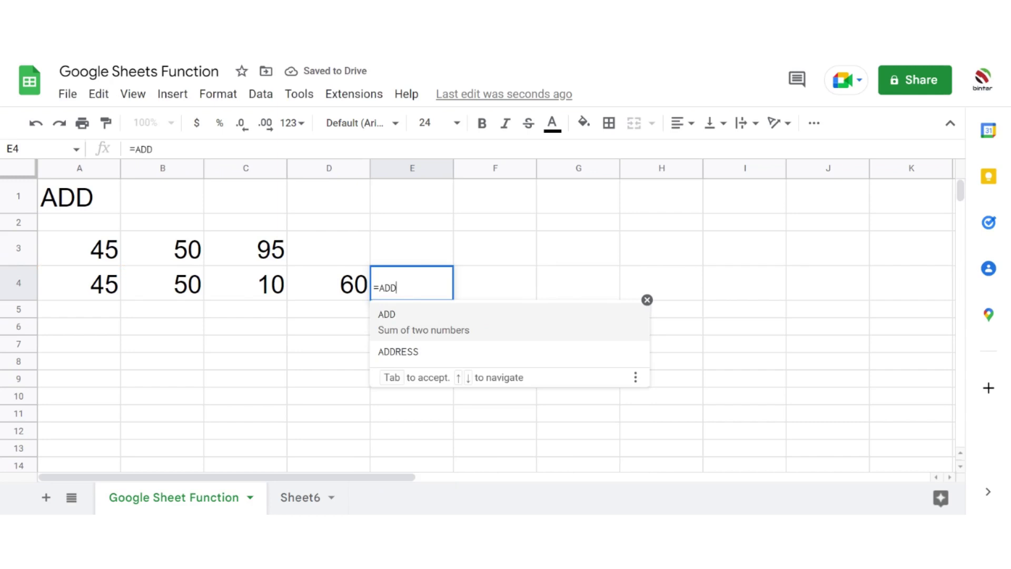
{"action": "left_click_drag", "start_coordinate": [111, 295], "coordinate": [291, 293]}
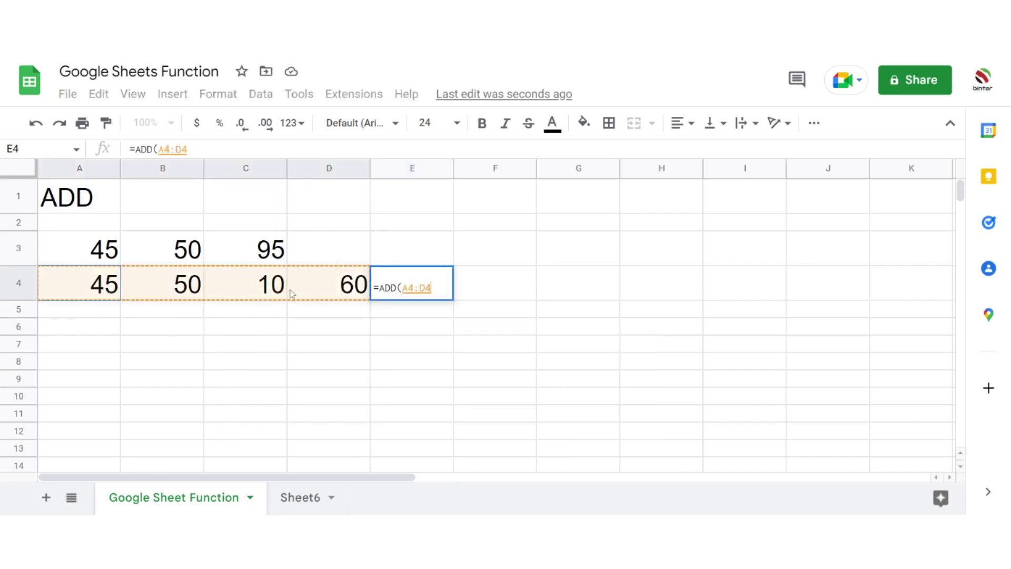
{"action": "key", "text": "Return"}
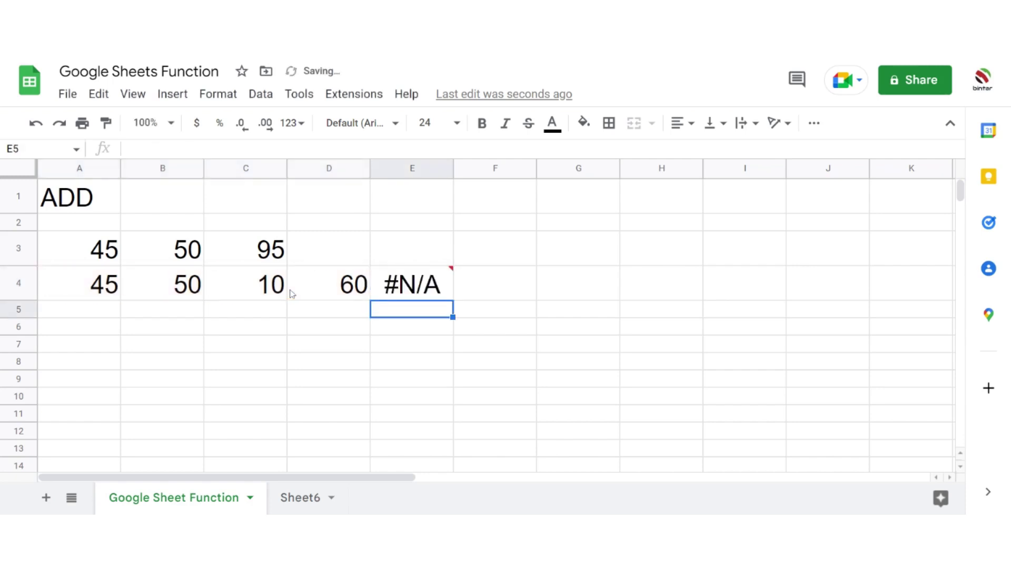
{"action": "key", "text": "Up"}
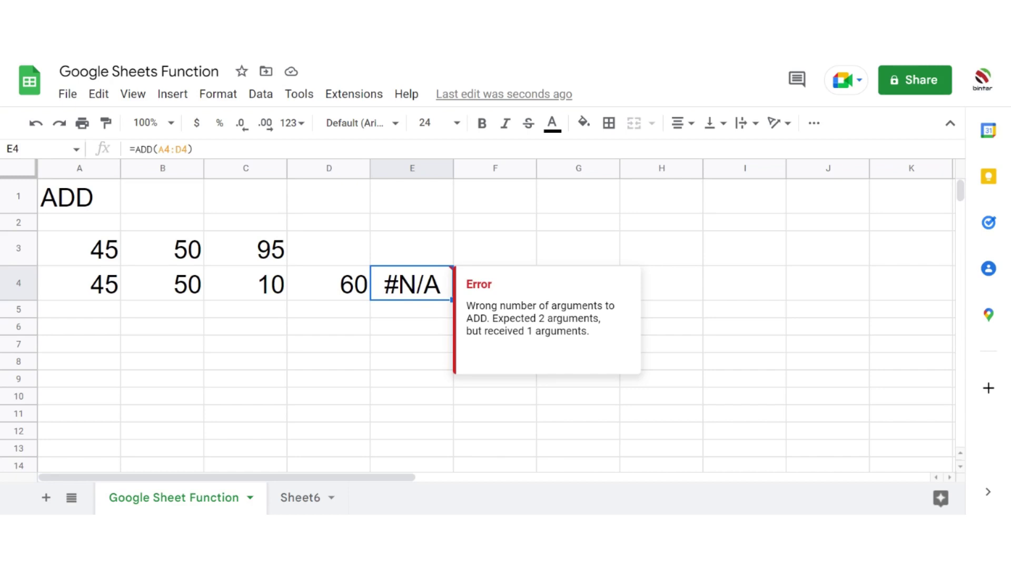
Total the four numbers in row 4 with =SUM(A4:D4) in cell E6
{"action": "left_click", "coordinate": [410, 329]}
{"action": "type", "text": "="}
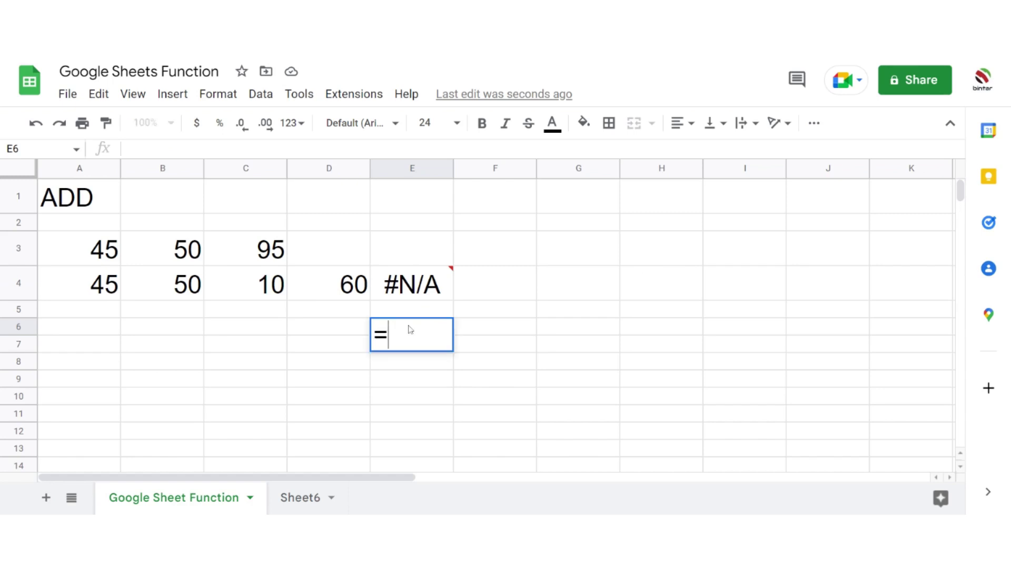
{"action": "type", "text": "SUM"}
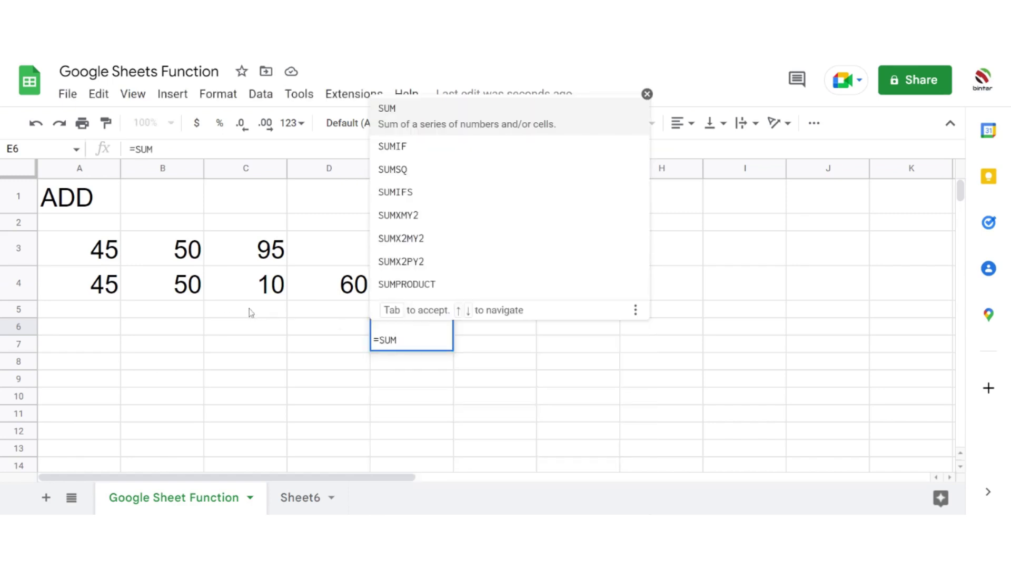
{"action": "type", "text": "("}
{"action": "left_click_drag", "start_coordinate": [113, 287], "coordinate": [352, 287]}
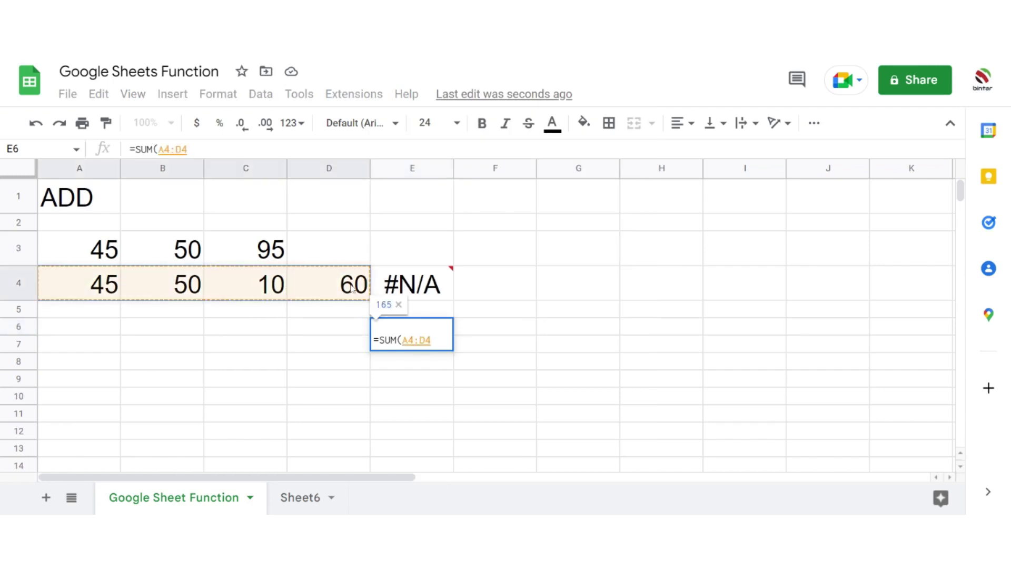
{"action": "type", "text": ")"}
{"action": "key", "text": "Return"}
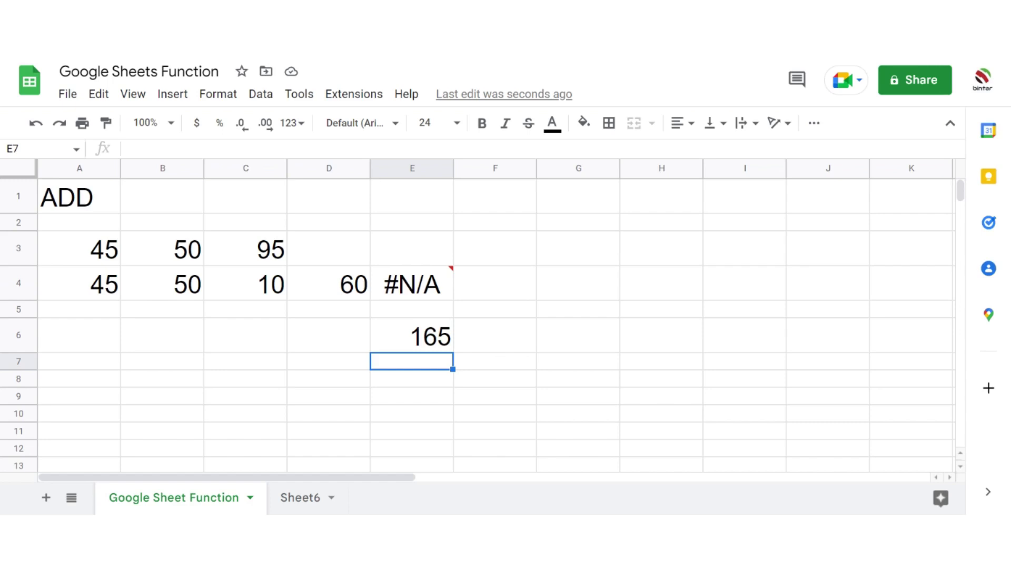
Add only A4 and B4 in cell B6 using the ADD function
{"action": "left_click", "coordinate": [141, 340]}
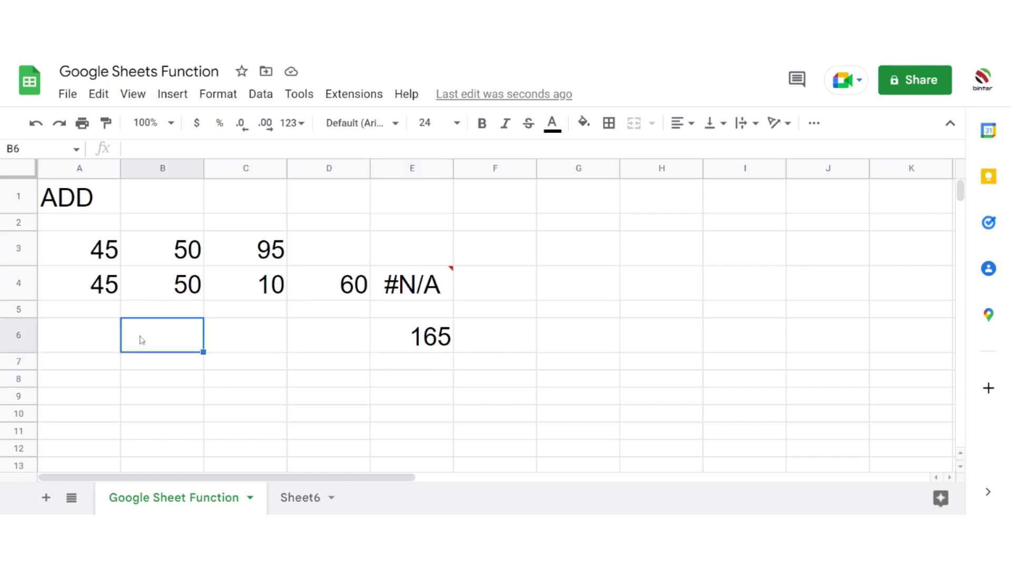
{"action": "type", "text": "="}
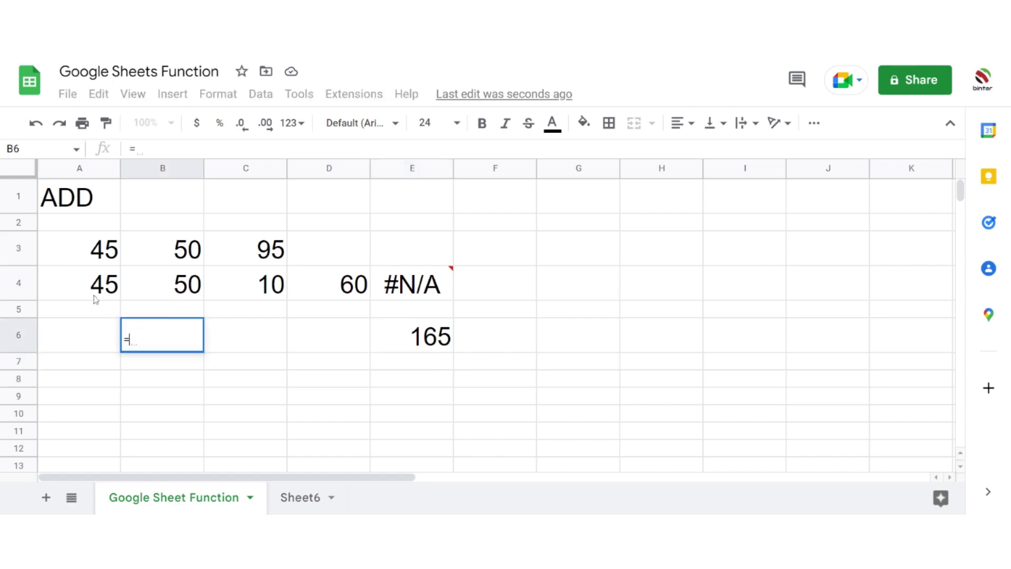
{"action": "type", "text": "ADD("}
{"action": "left_click", "coordinate": [107, 294]}
{"action": "type", "text": ","}
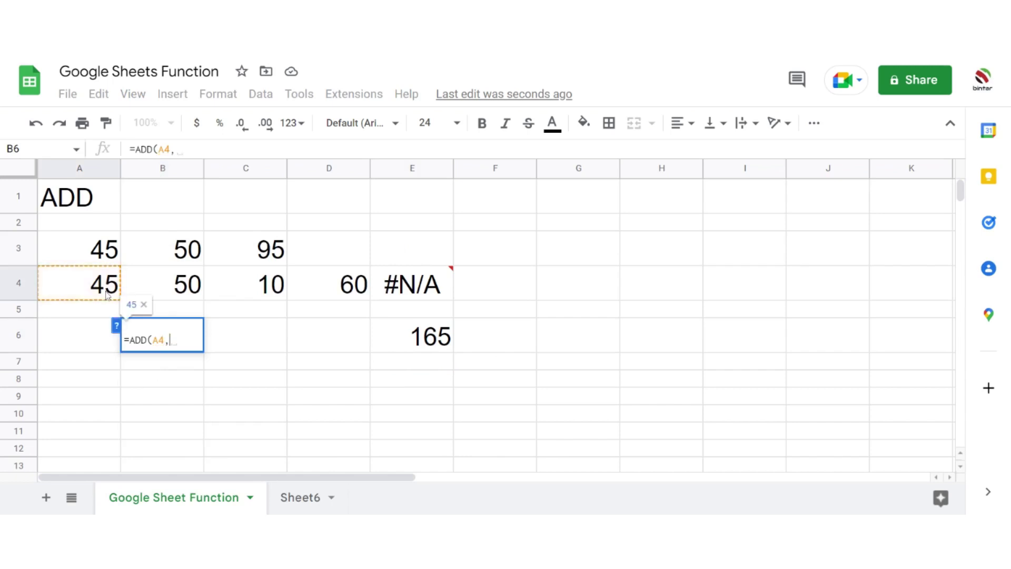
{"action": "left_click", "coordinate": [178, 290]}
{"action": "key", "text": "Return"}
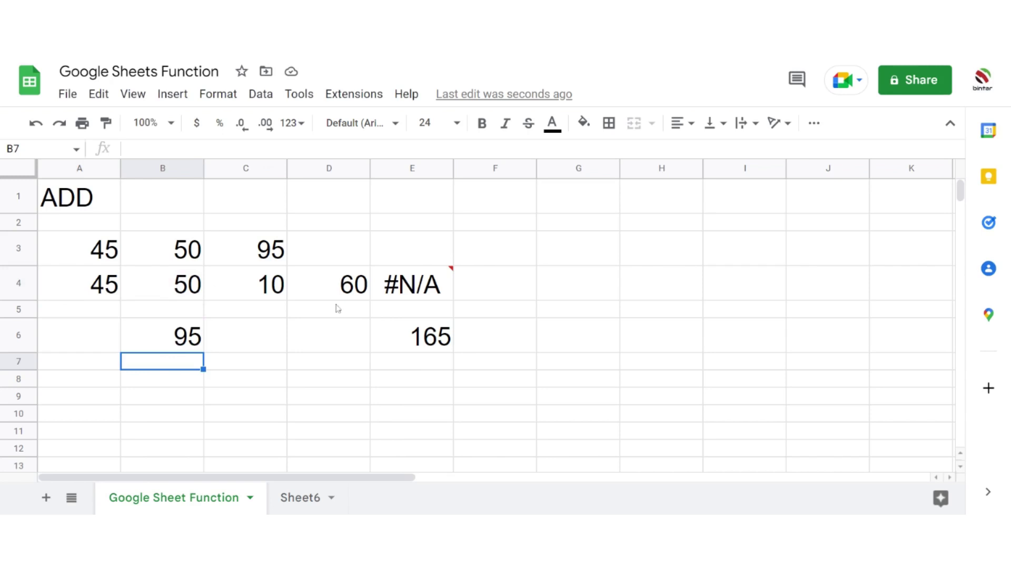
Clear the contents of the whole sheet and enter the heading CONCAT in cell A1
{"action": "left_click", "coordinate": [22, 174]}
{"action": "key", "text": "Delete"}
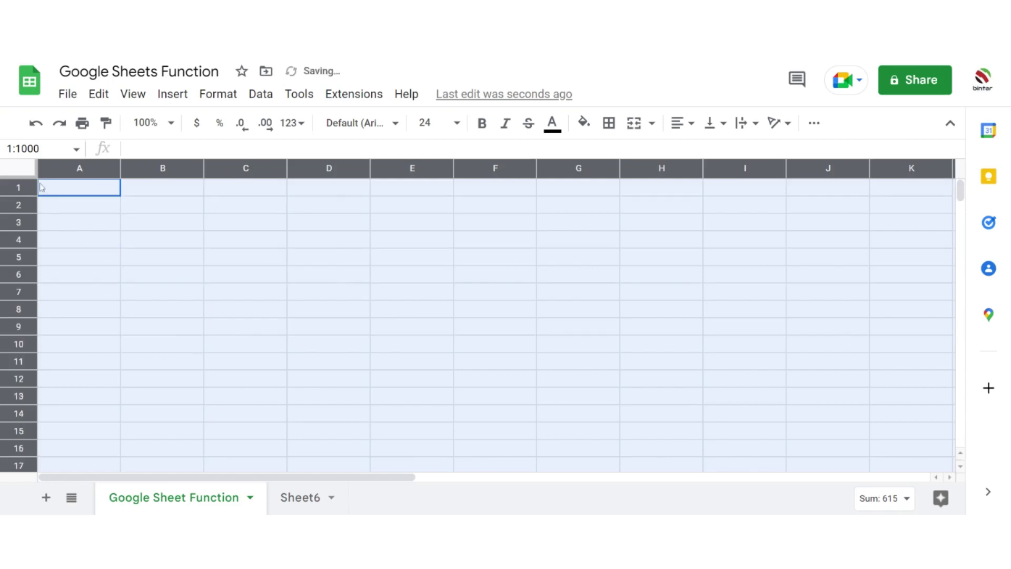
{"action": "type", "text": "CON"}
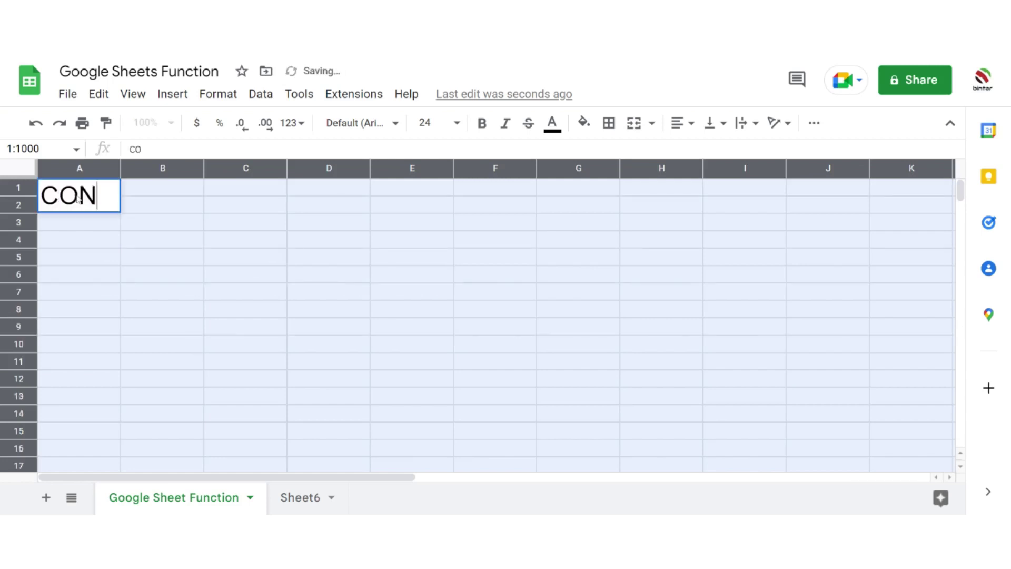
{"action": "type", "text": "CAT"}
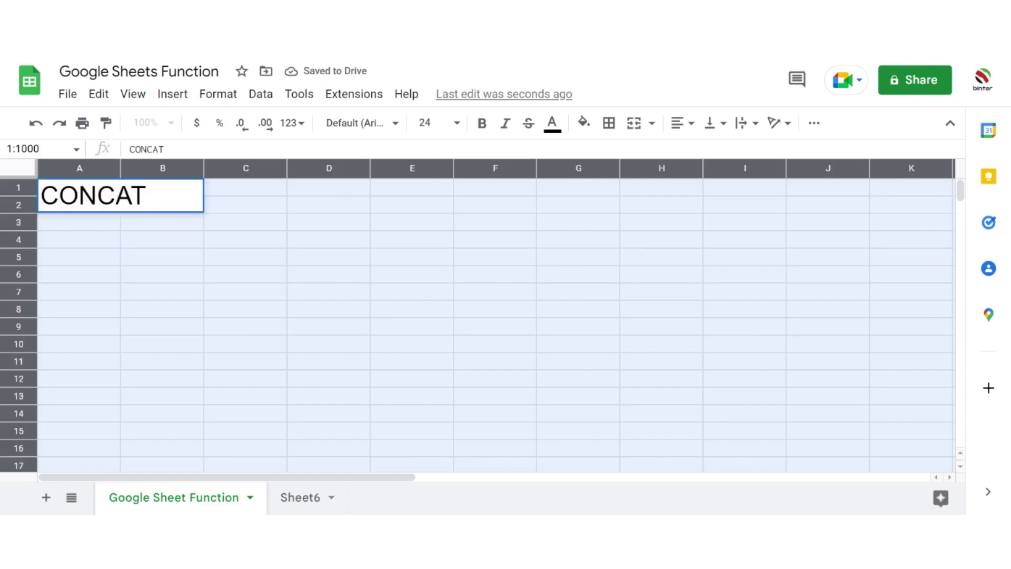
{"action": "key", "text": "Return"}
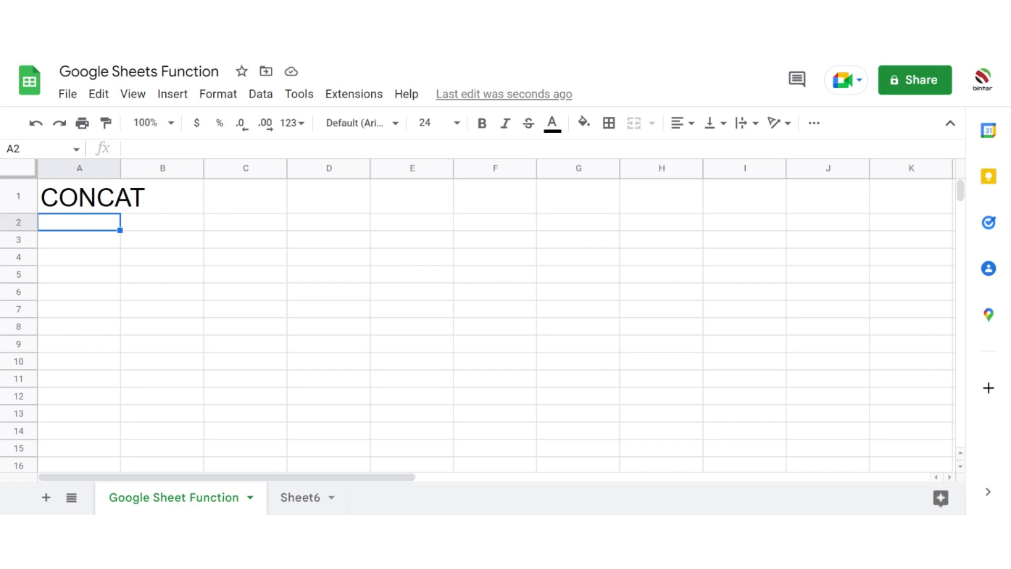
Enter the heading & in cell D1 and move to cell A3
{"action": "key", "text": "Up"}
{"action": "key", "text": "Right"}
{"action": "key", "text": "Right"}
{"action": "key", "text": "Right"}
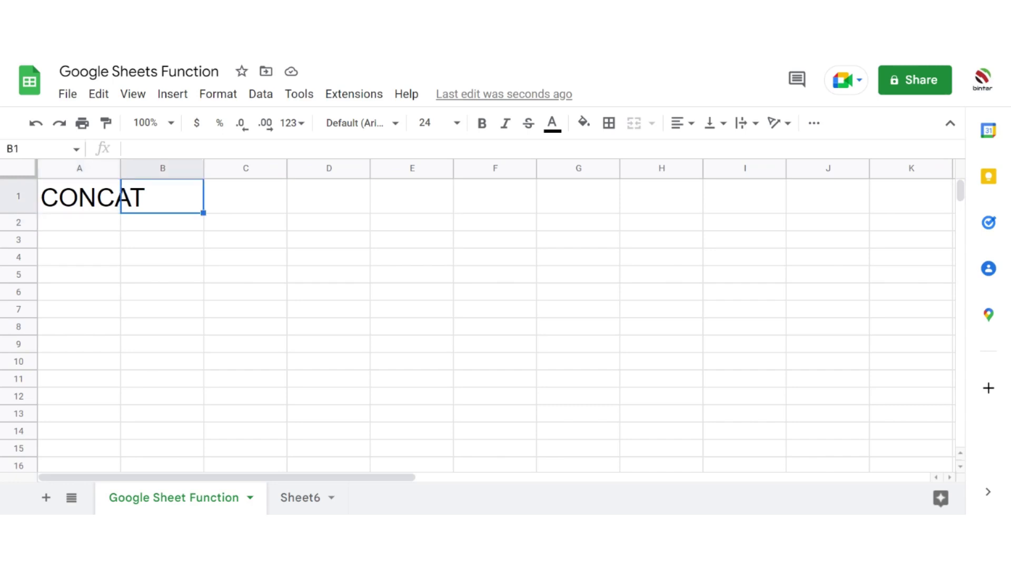
{"action": "type", "text": "&"}
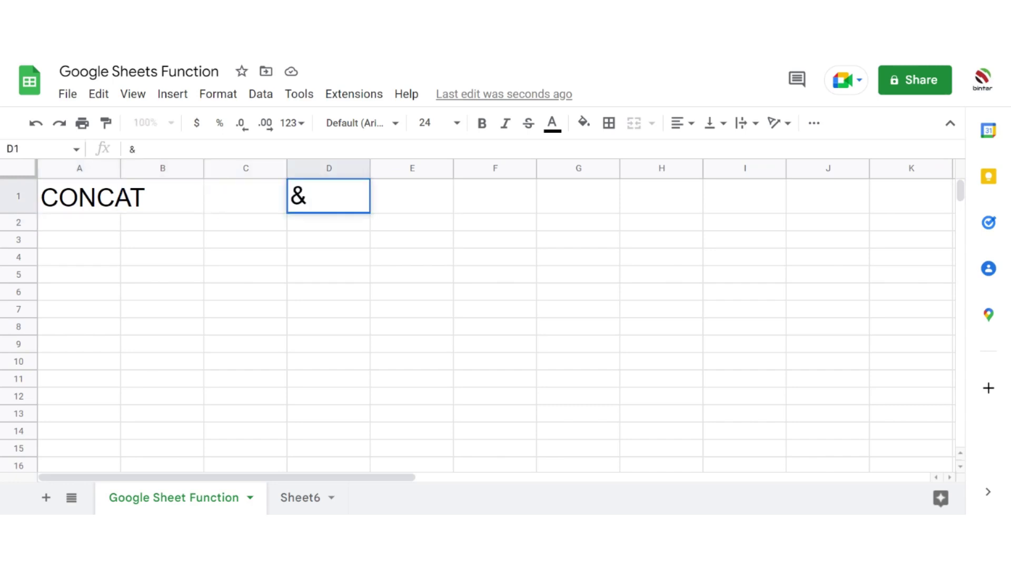
{"action": "key", "text": "Return"}
{"action": "key", "text": "Left"}
{"action": "key", "text": "Left"}
{"action": "key", "text": "Left"}
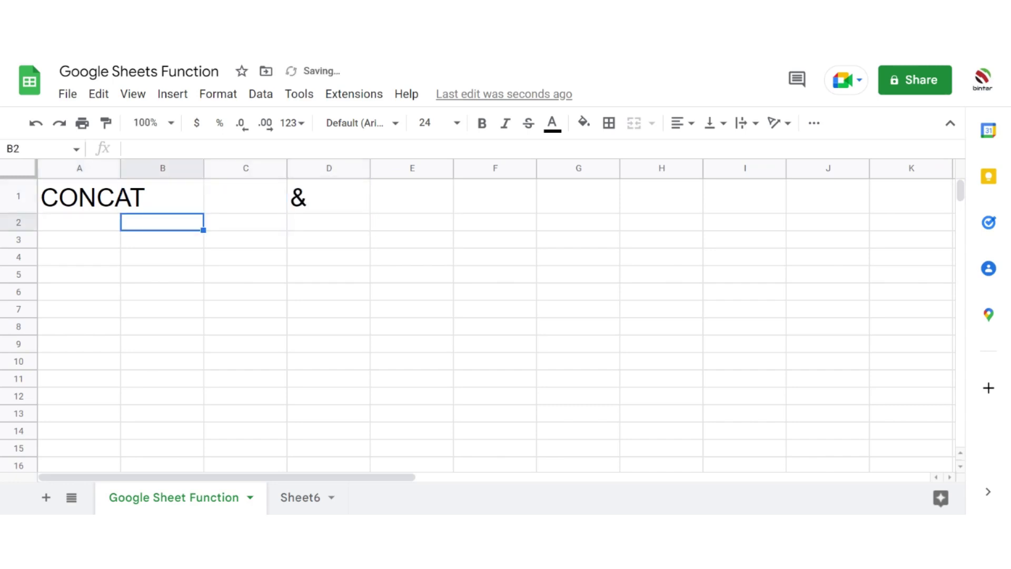
{"action": "key", "text": "Down"}
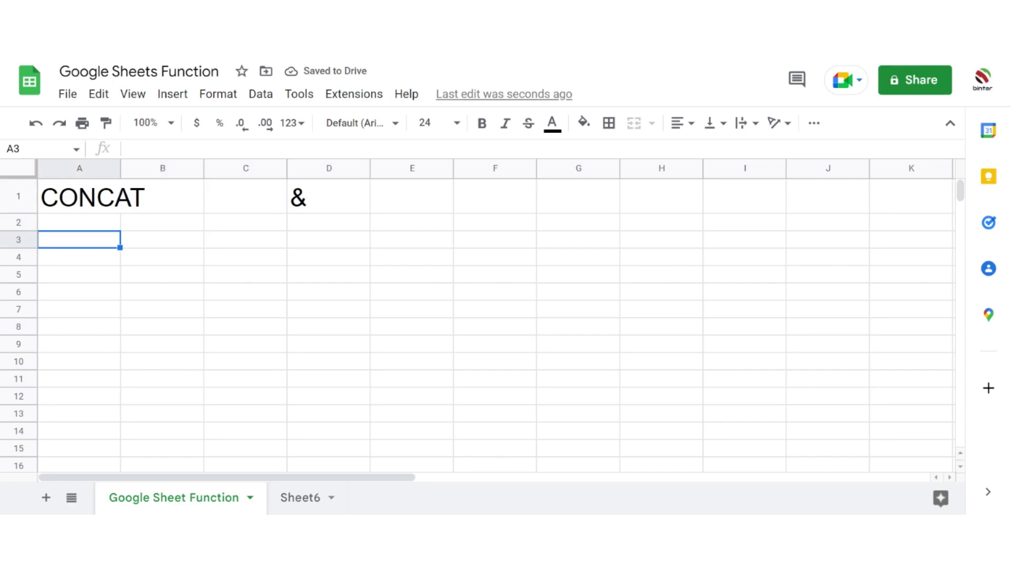
Enter the headings value1, value2 and FORMULA in cells A3, B3 and C3
{"action": "type", "text": "value1"}
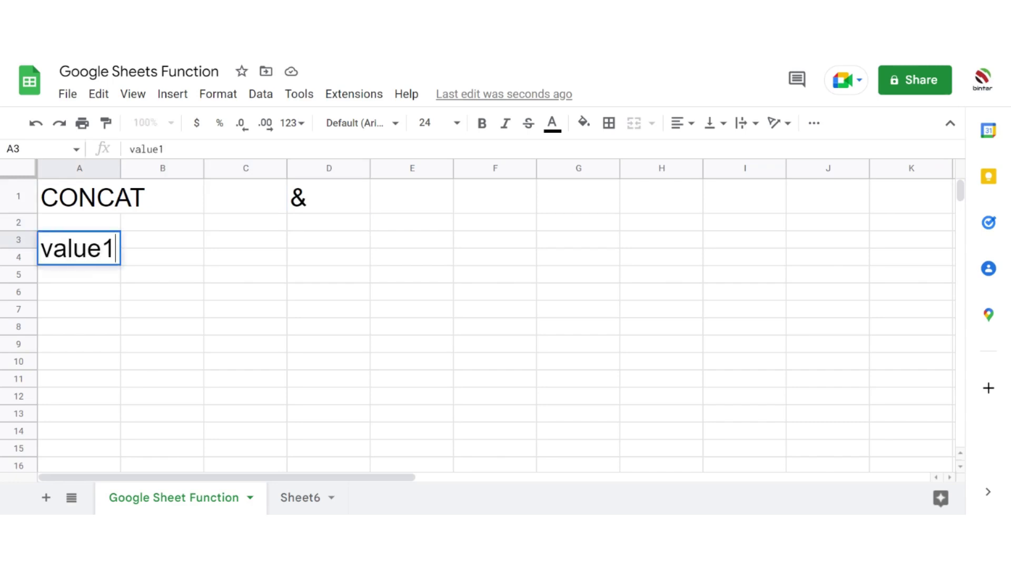
{"action": "key", "text": "Tab"}
{"action": "type", "text": "valu"}
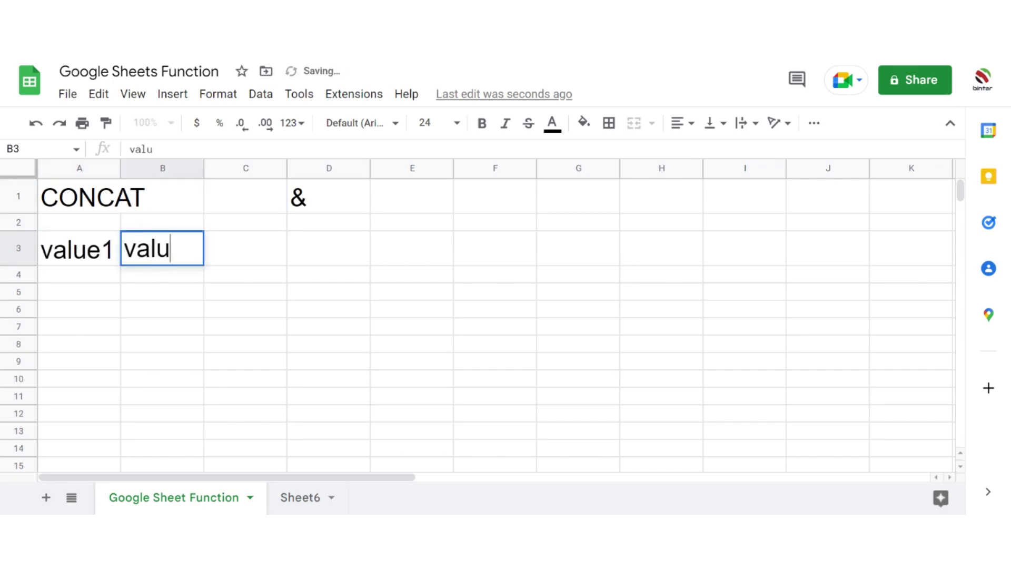
{"action": "type", "text": "e2"}
{"action": "key", "text": "Tab"}
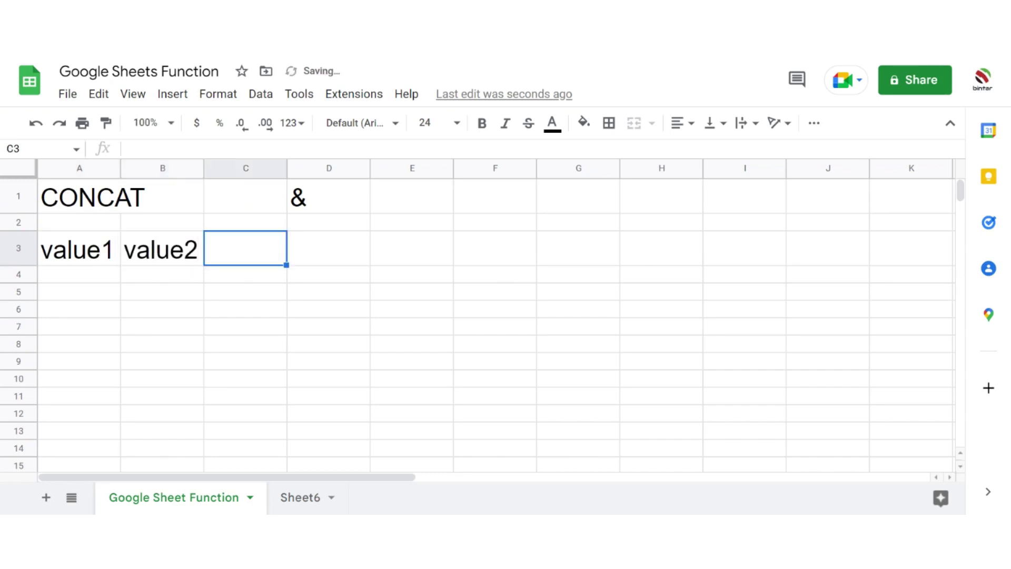
{"action": "type", "text": "FORMULA"}
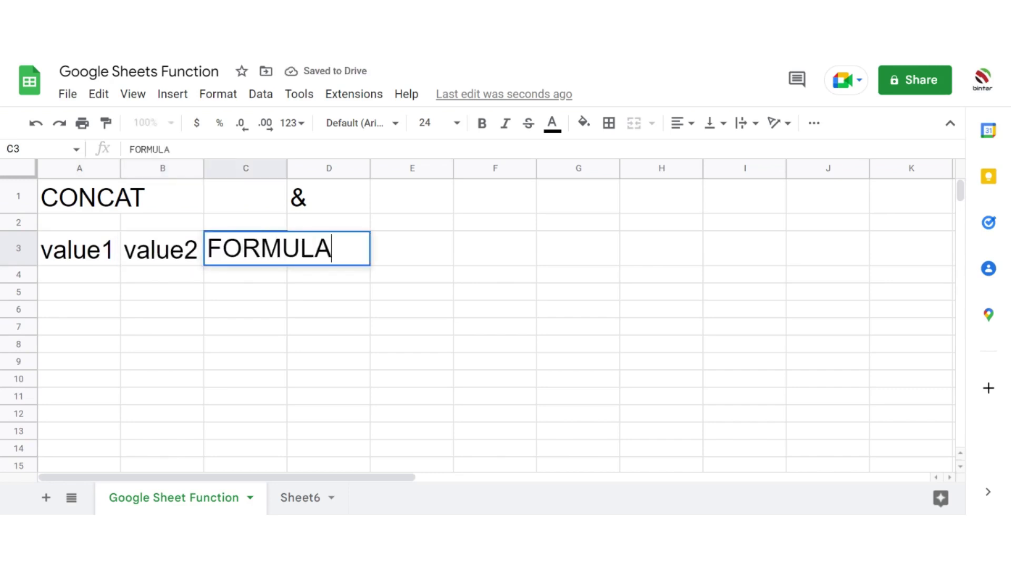
{"action": "key", "text": "Return"}
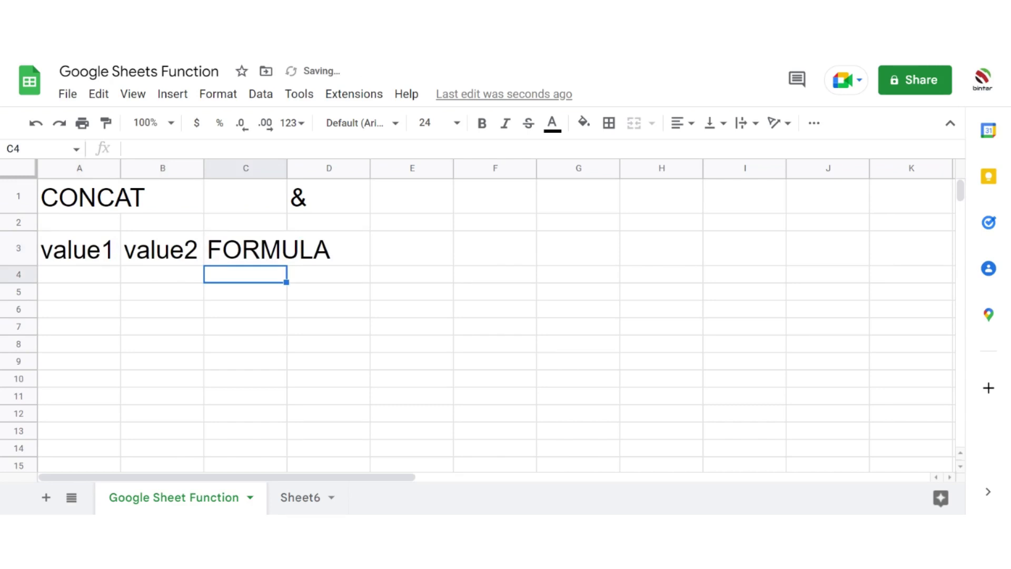
Join A4 and B4 in cell C4 with the formula =CONCAT(A4,B4)
{"action": "type", "text": "=CON"}
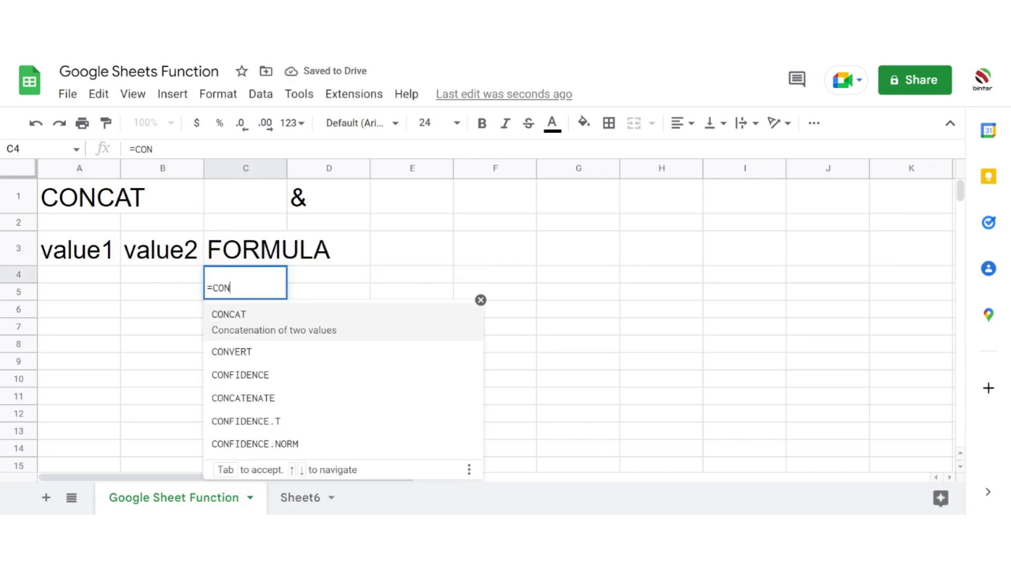
{"action": "key", "text": "Tab"}
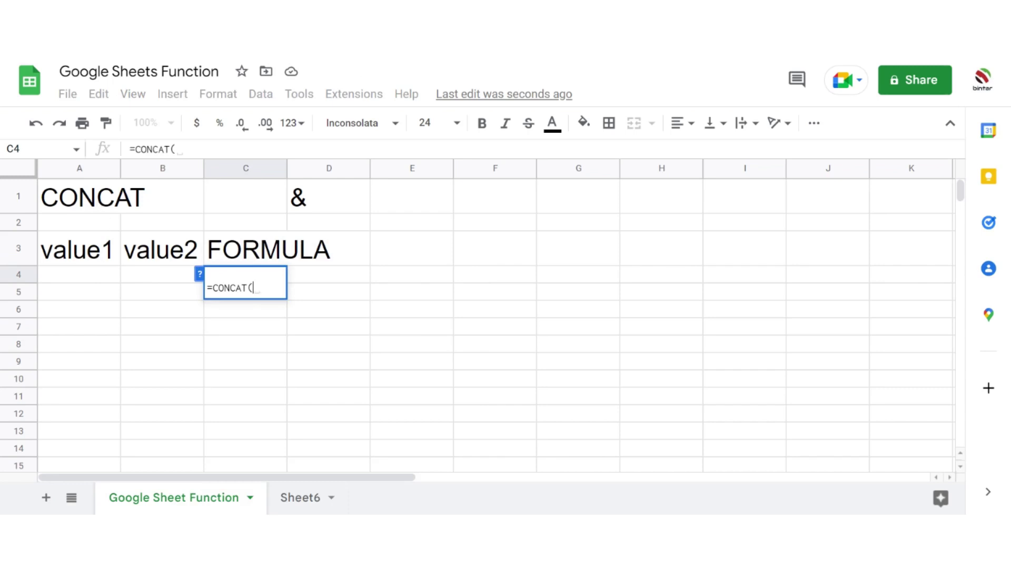
{"action": "left_click", "coordinate": [199, 275]}
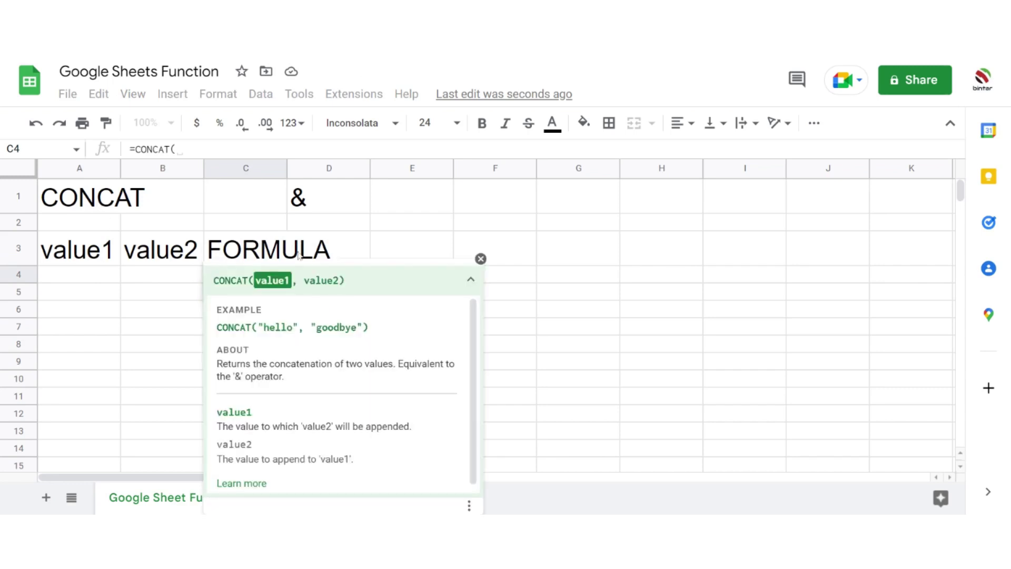
{"action": "left_click", "coordinate": [481, 259]}
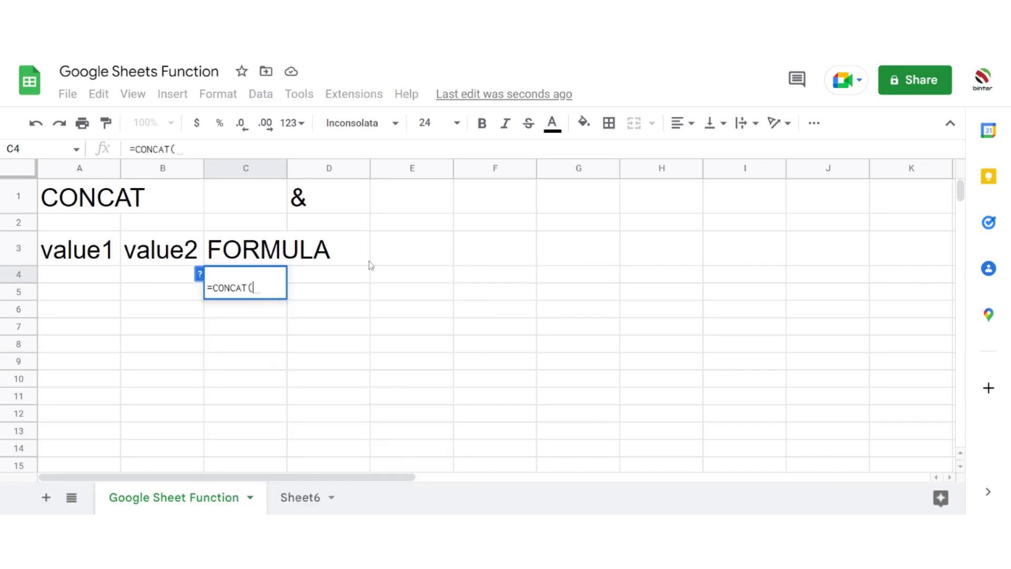
{"action": "left_click", "coordinate": [77, 283]}
{"action": "type", "text": ","}
{"action": "left_click", "coordinate": [171, 283]}
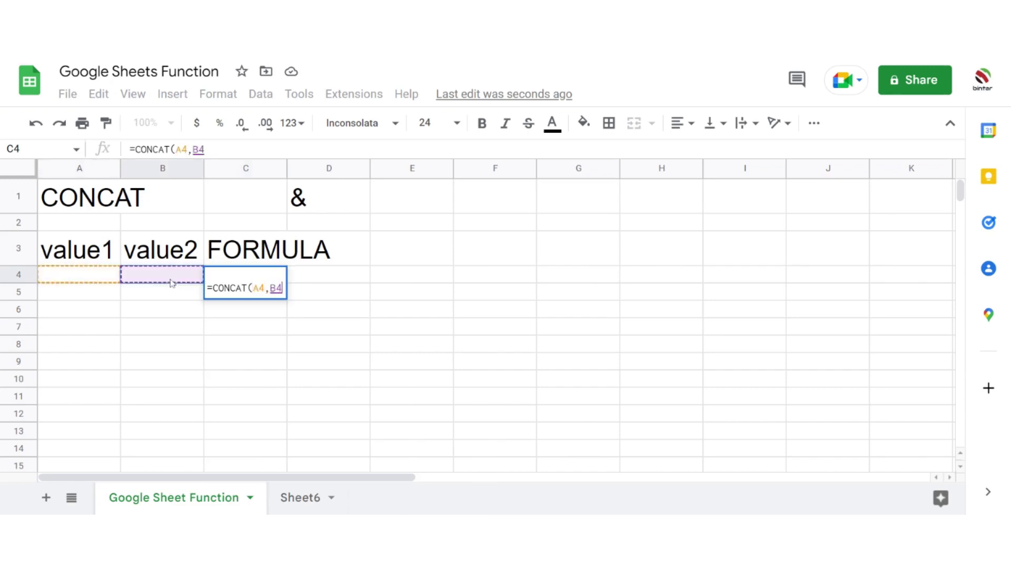
{"action": "type", "text": ")"}
{"action": "key", "text": "Return"}
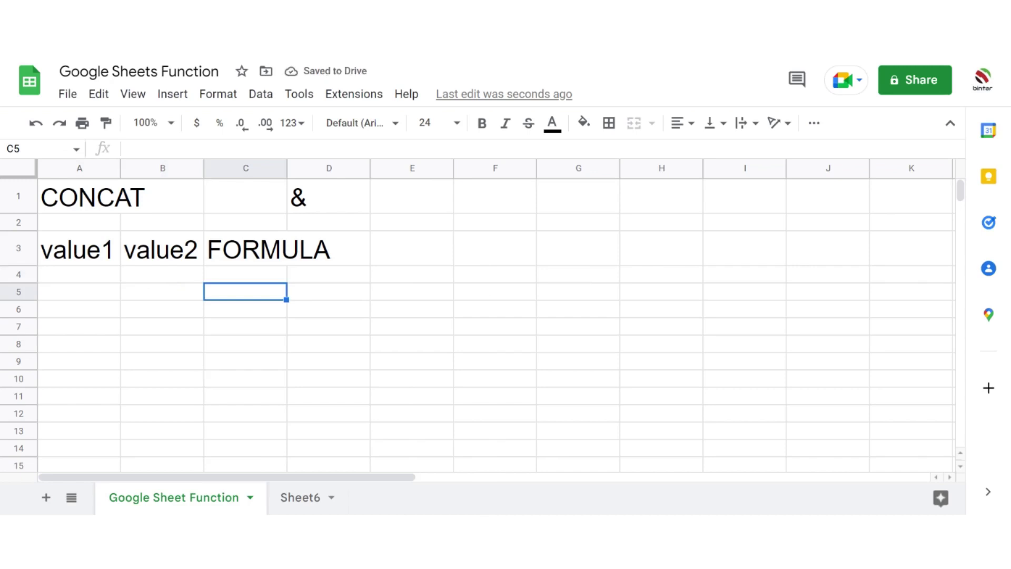
Enter AB in A4 and CD in B4, and widen column C to fit its FORMULA heading
{"action": "left_click", "coordinate": [110, 277]}
{"action": "type", "text": "AB"}
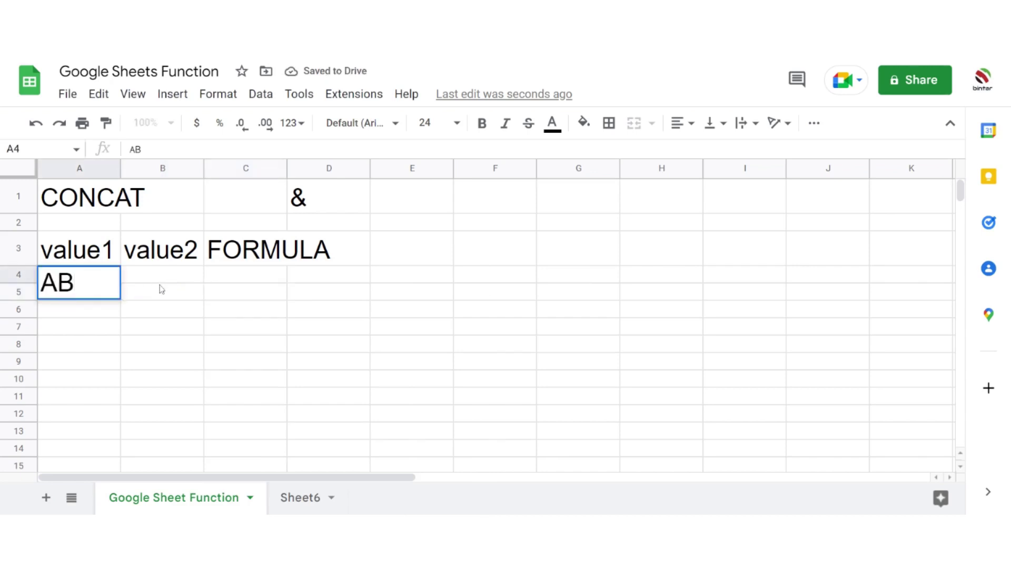
{"action": "left_click", "coordinate": [163, 286]}
{"action": "type", "text": "CD"}
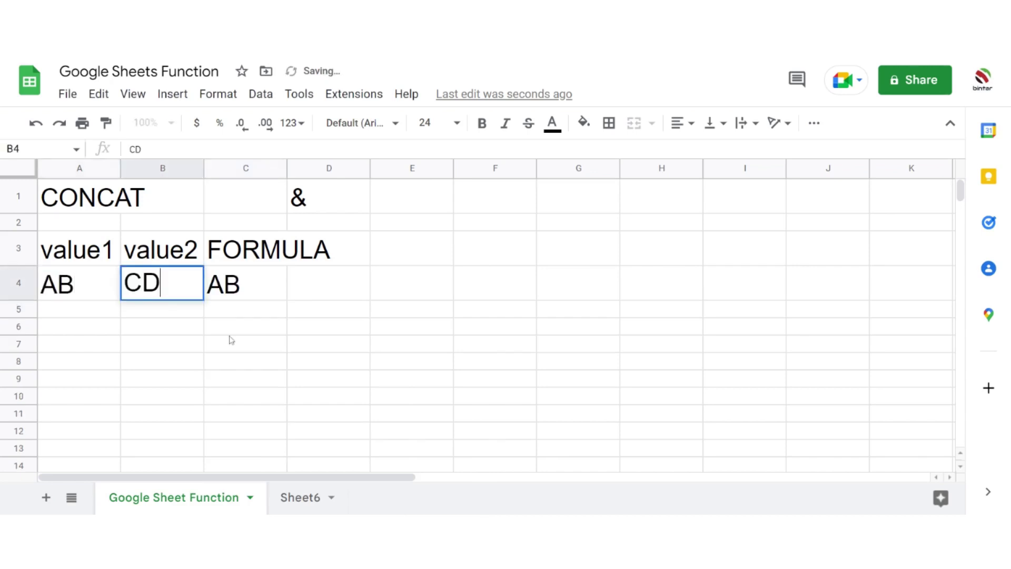
{"action": "left_click", "coordinate": [243, 361]}
{"action": "left_click_drag", "start_coordinate": [285, 164], "coordinate": [334, 164]}
{"action": "left_click", "coordinate": [269, 287]}
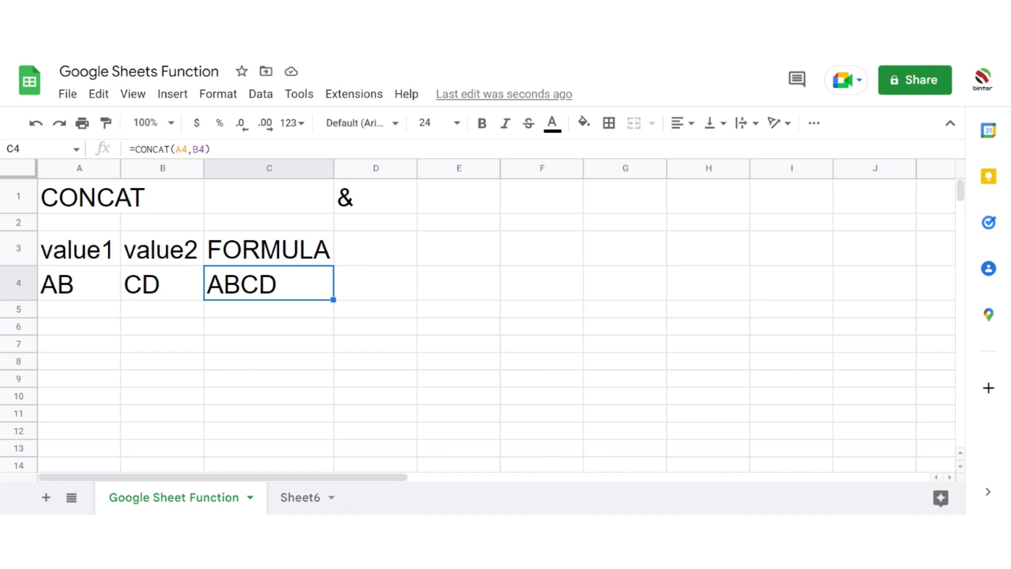
Replace the text in cell B4 with the number 45
{"action": "left_click", "coordinate": [149, 293]}
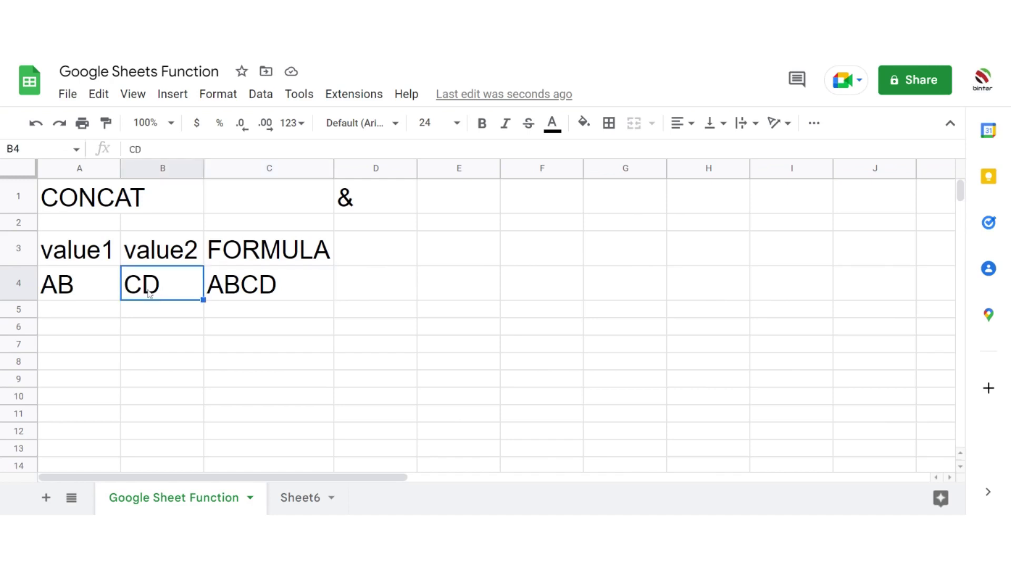
{"action": "type", "text": "45"}
{"action": "key", "text": "Tab"}
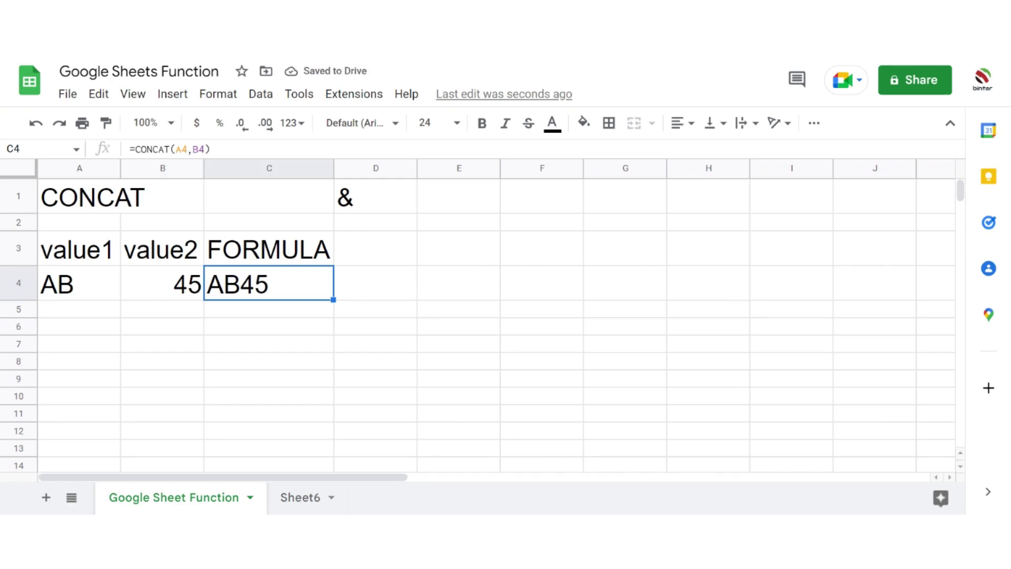
Set the two values being joined to 20 in A4 and 22 in B4
{"action": "left_click", "coordinate": [77, 294]}
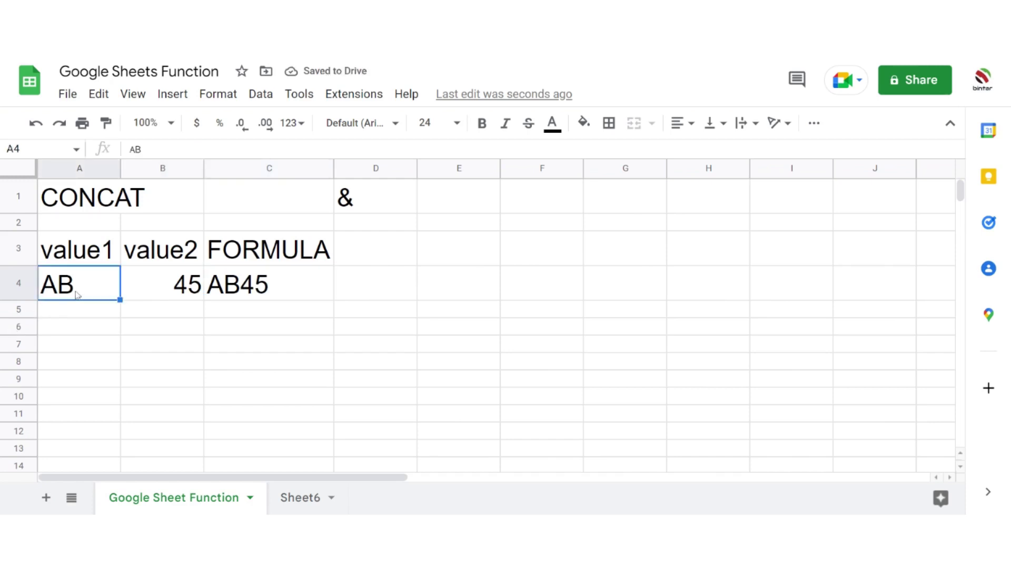
{"action": "type", "text": "20"}
{"action": "key", "text": "Tab"}
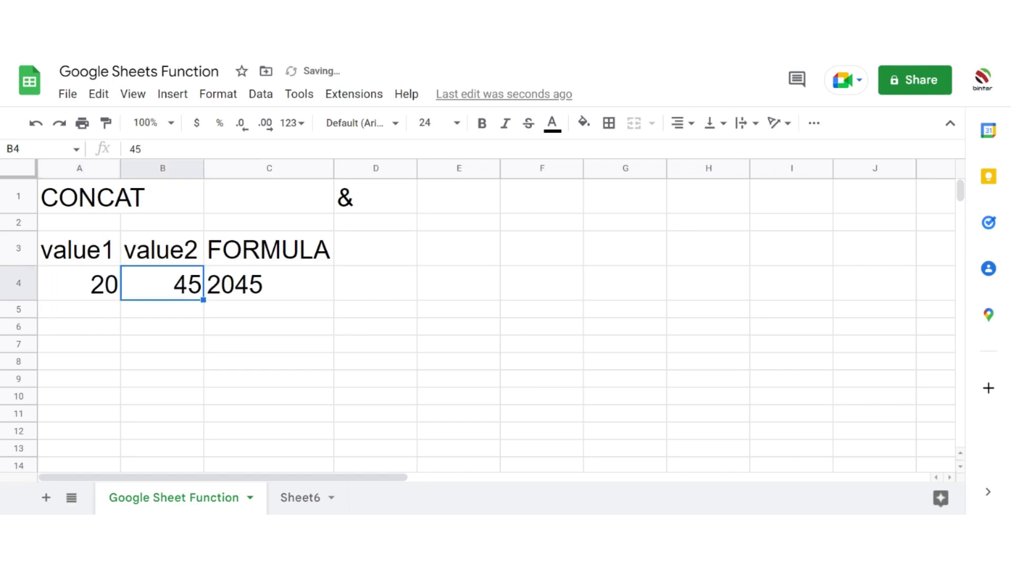
{"action": "type", "text": "22"}
{"action": "key", "text": "Tab"}
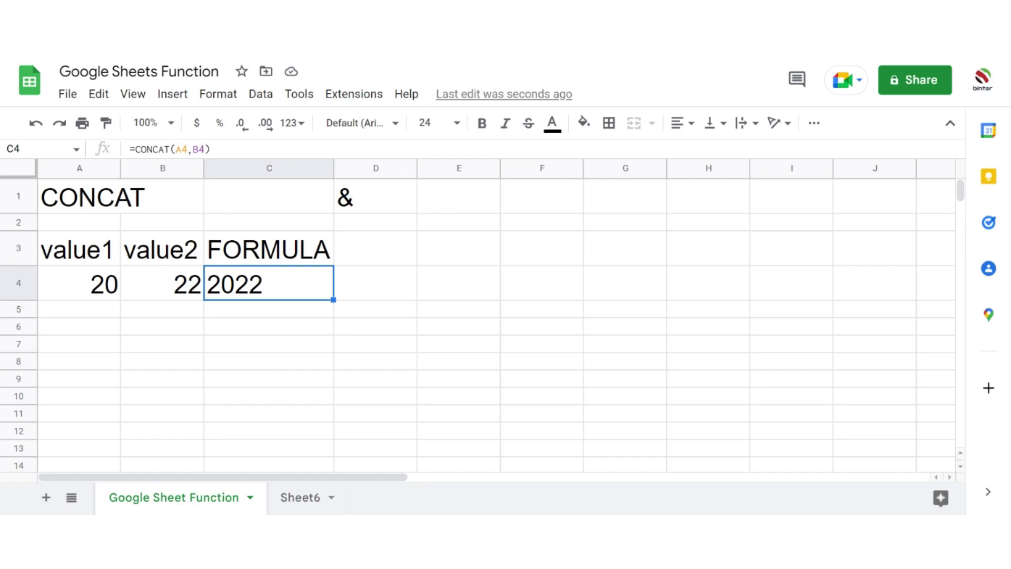
Insert a column before the FORMULA column and enter the heading value3 in cell C3
{"action": "left_click", "coordinate": [323, 169]}
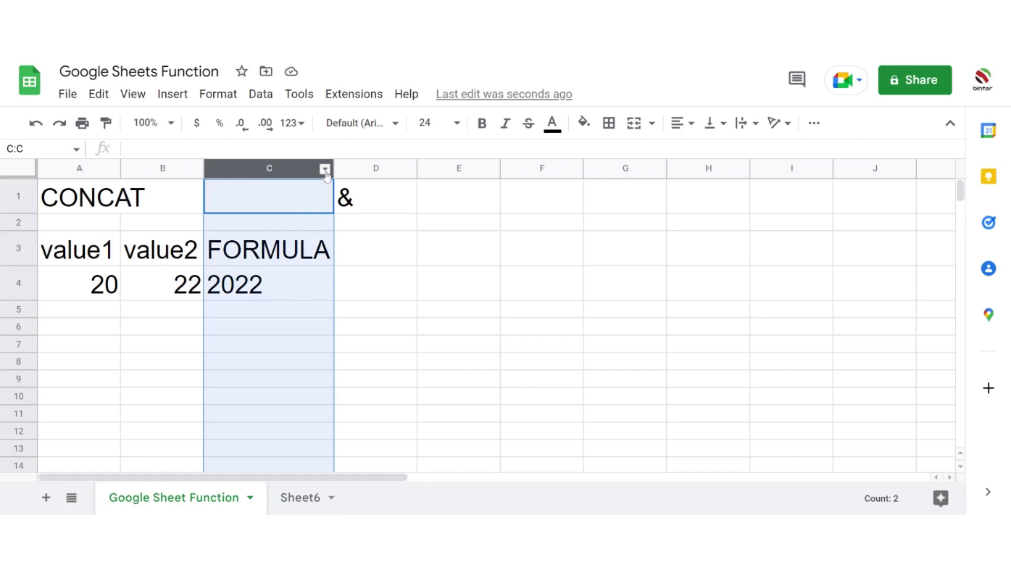
{"action": "left_click", "coordinate": [325, 169]}
{"action": "left_click", "coordinate": [363, 254]}
{"action": "left_click", "coordinate": [279, 254]}
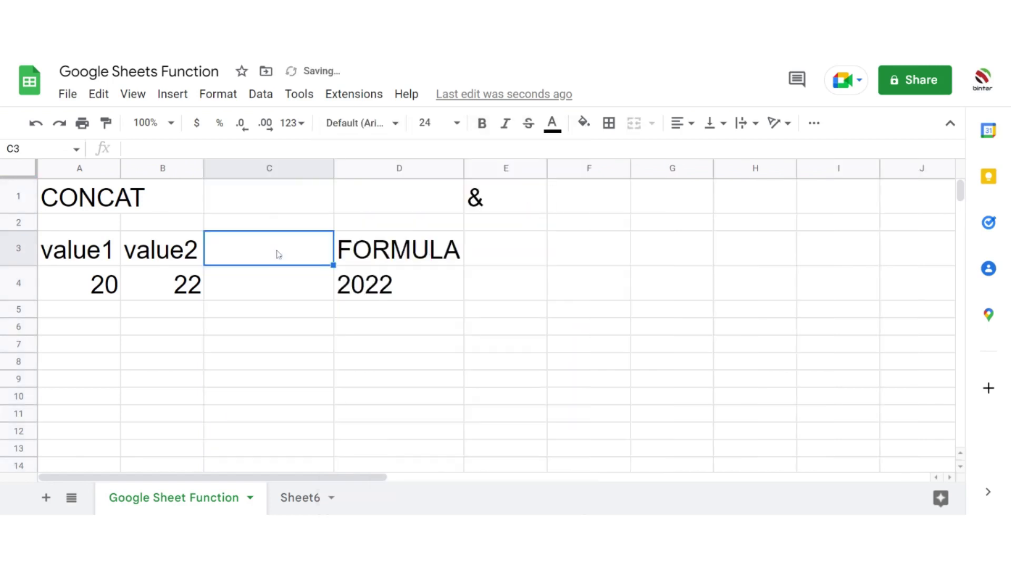
{"action": "type", "text": "value"}
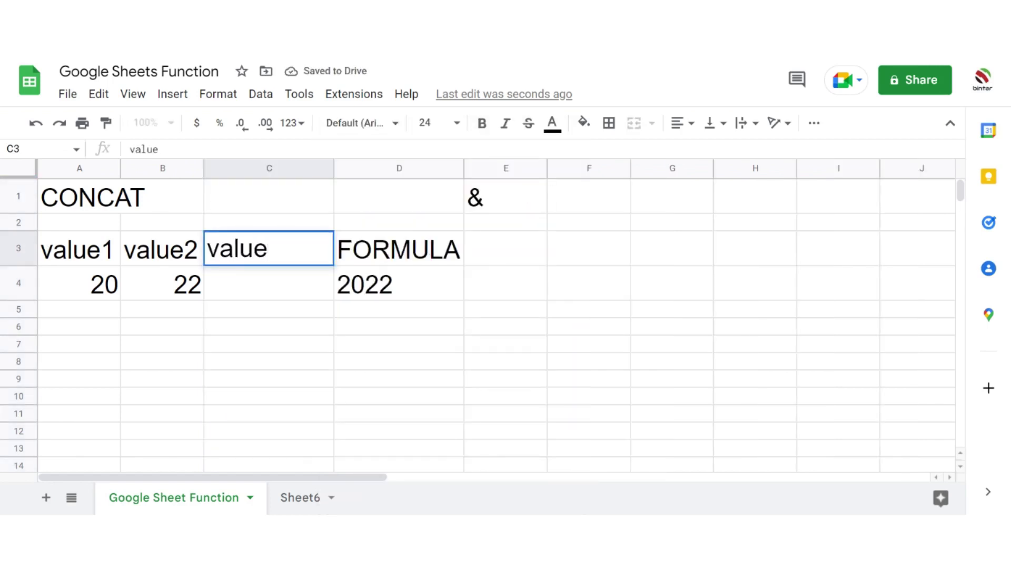
{"action": "type", "text": "3"}
Replace the formula in D4 with =CONCAT(A4:C4) to try joining all three values
{"action": "left_click", "coordinate": [420, 295]}
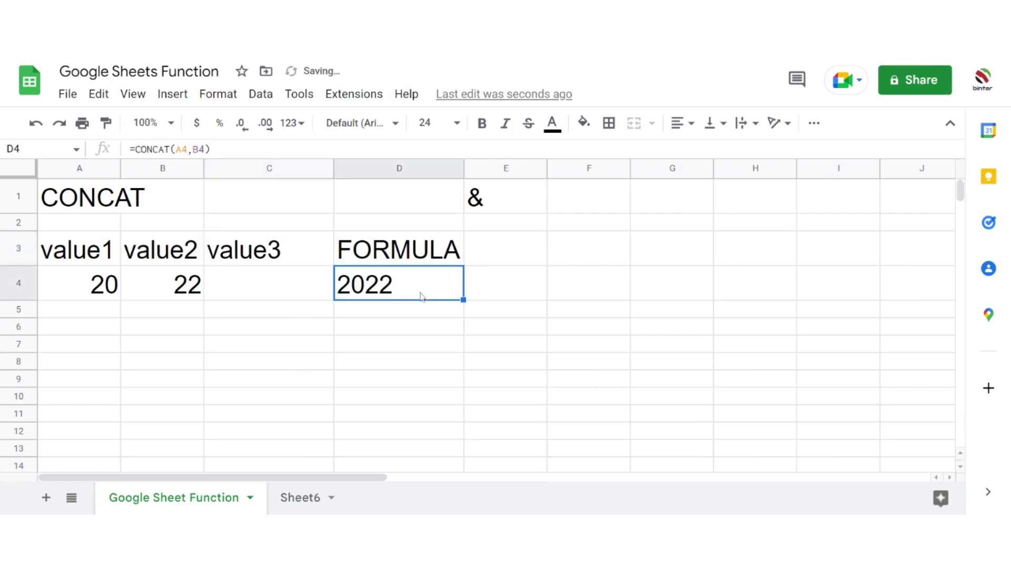
{"action": "type", "text": "=CON"}
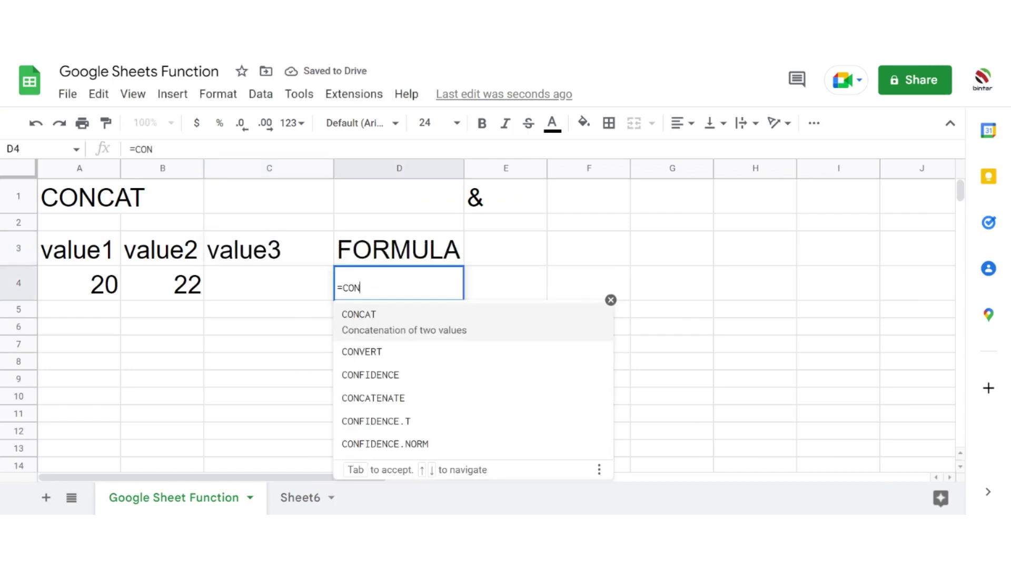
{"action": "left_click", "coordinate": [429, 320]}
{"action": "left_click", "coordinate": [115, 284]}
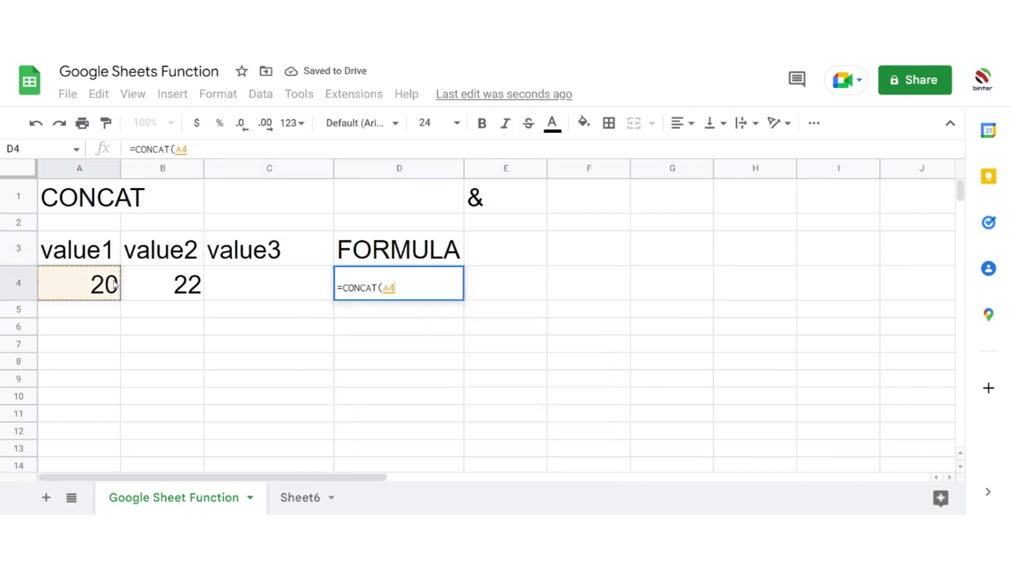
{"action": "left_click_drag", "start_coordinate": [115, 285], "coordinate": [233, 287]}
{"action": "key", "text": "Return"}
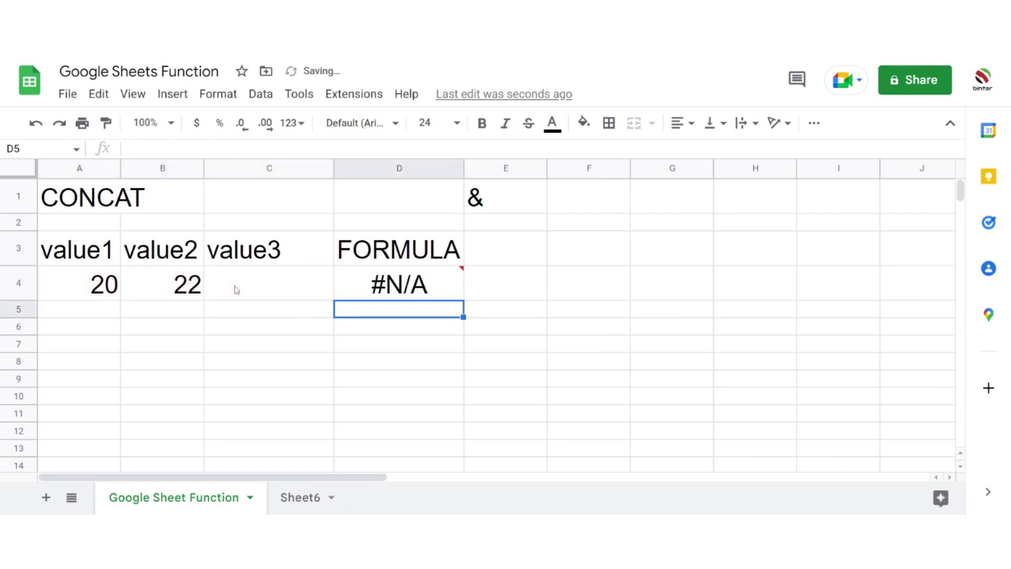
Enter 30 in cell C4 and examine the error details of the formula in D4
{"action": "left_click", "coordinate": [236, 290]}
{"action": "type", "text": "30"}
{"action": "left_click", "coordinate": [399, 378]}
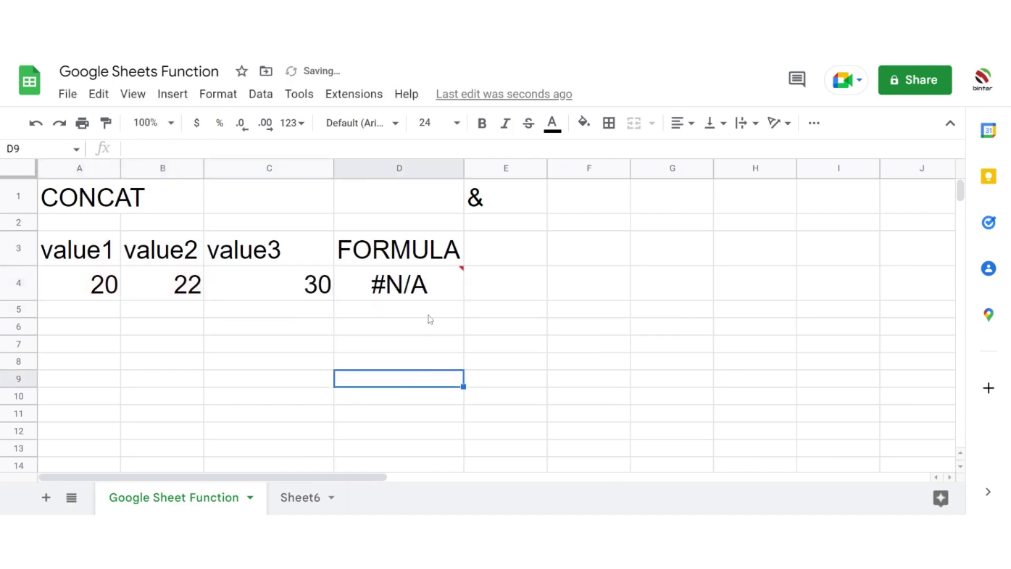
{"action": "left_click", "coordinate": [429, 298]}
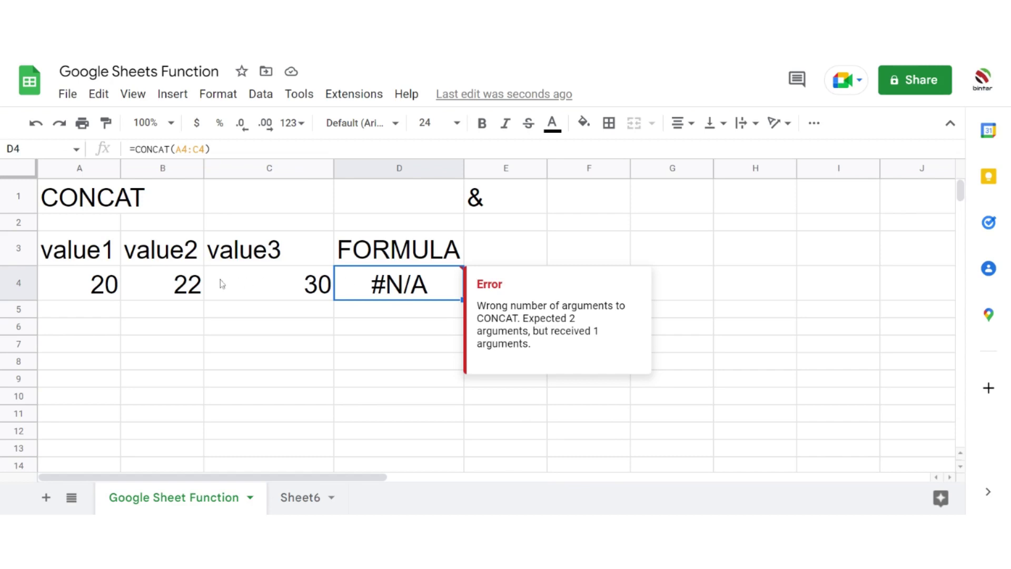
{"action": "mouse_move", "coordinate": [388, 295]}
Join A4 and B4 in cell D7 with the & operator using =A4&B4, and review the formula
{"action": "left_click", "coordinate": [372, 348]}
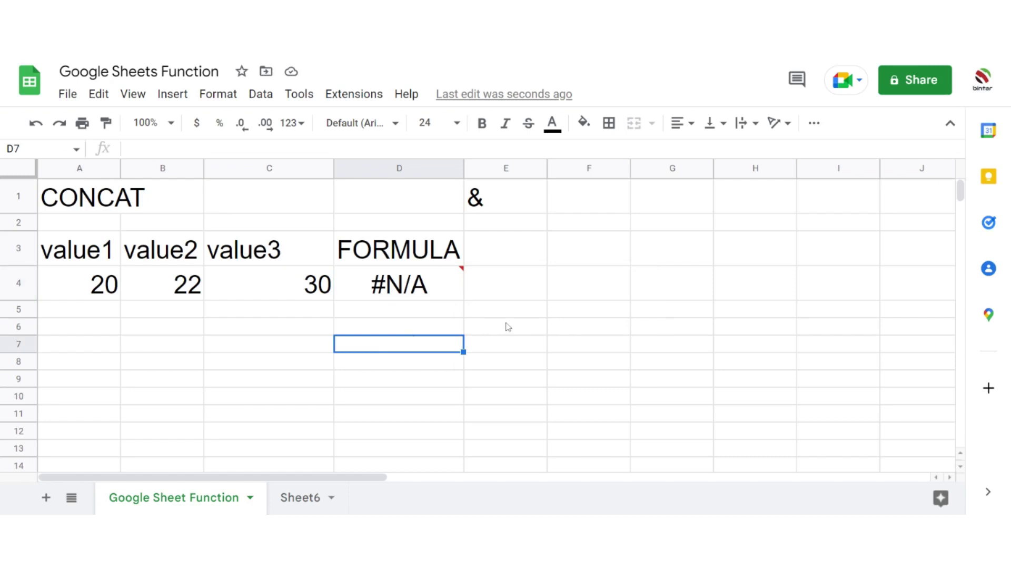
{"action": "type", "text": "="}
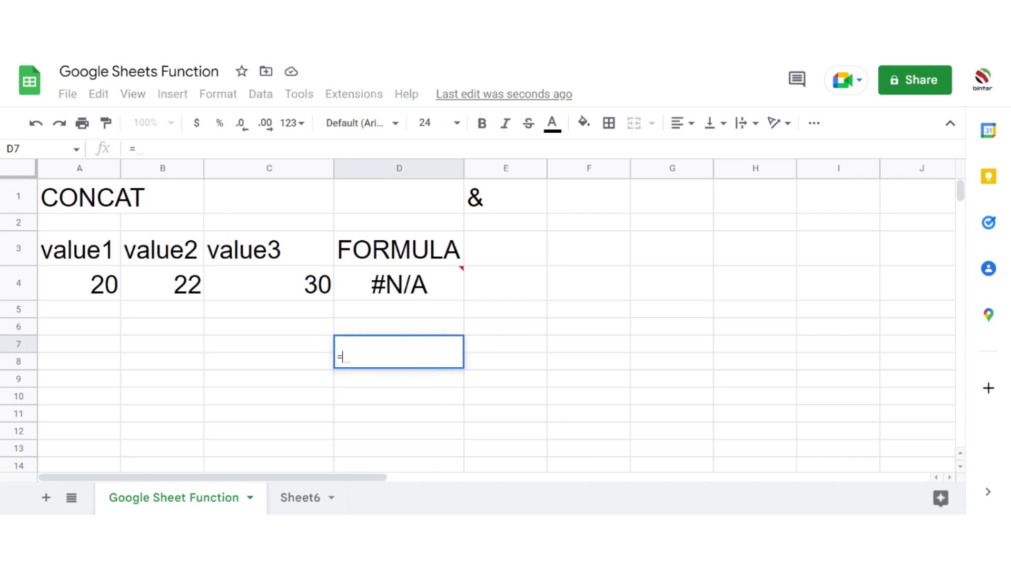
{"action": "left_click", "coordinate": [100, 286]}
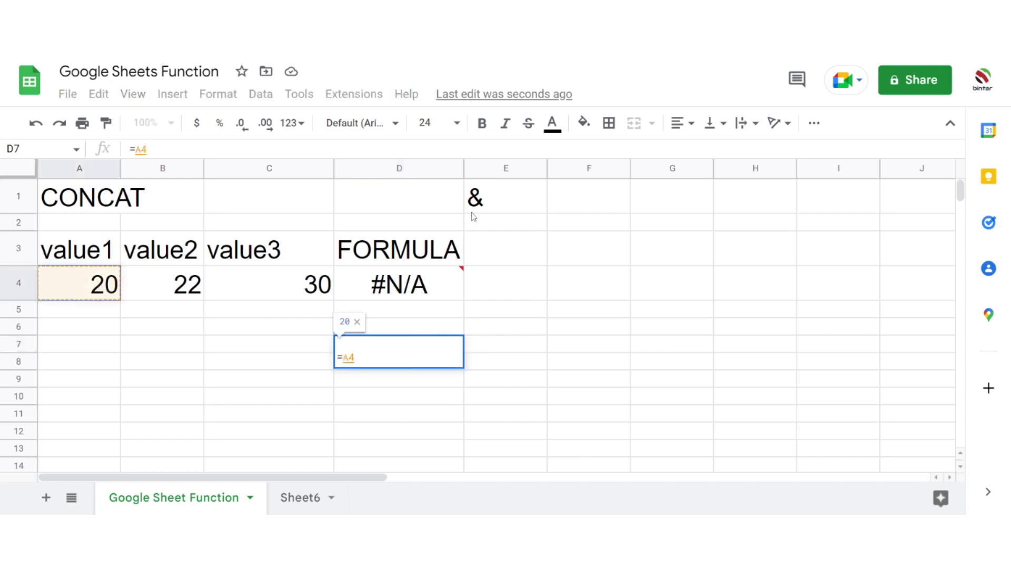
{"action": "type", "text": "&"}
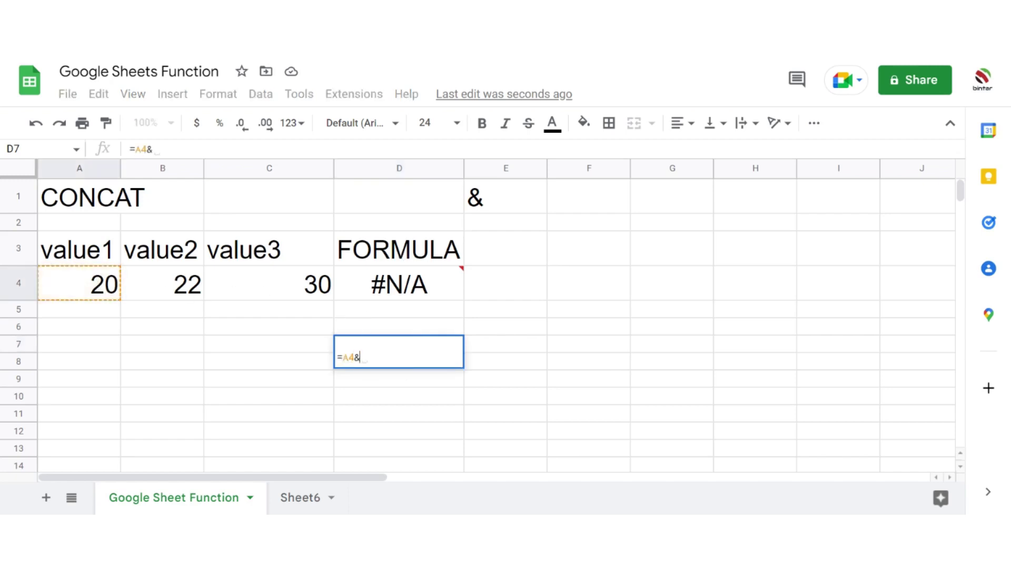
{"action": "left_click", "coordinate": [186, 290]}
{"action": "key", "text": "Return"}
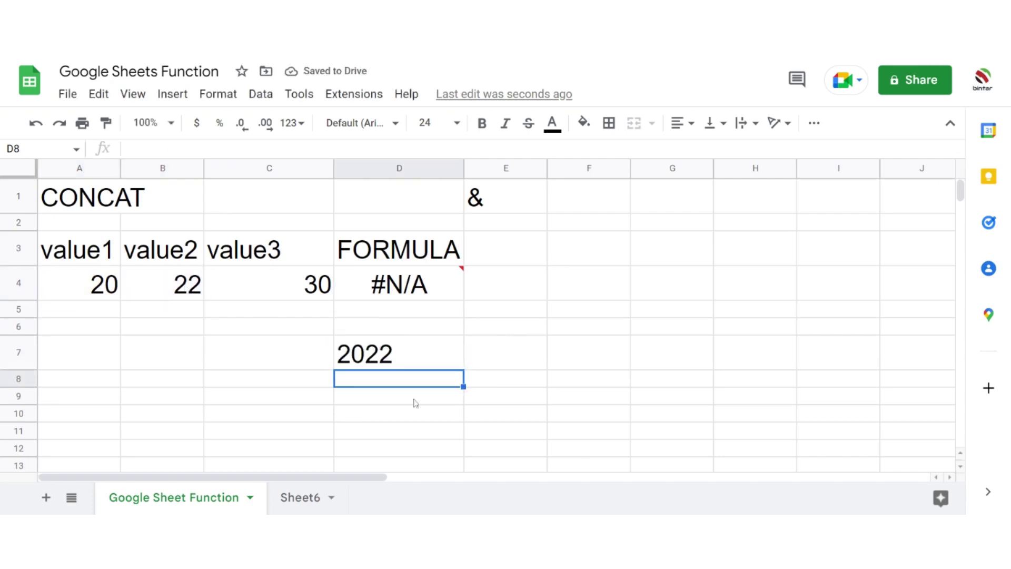
{"action": "left_click", "coordinate": [404, 355]}
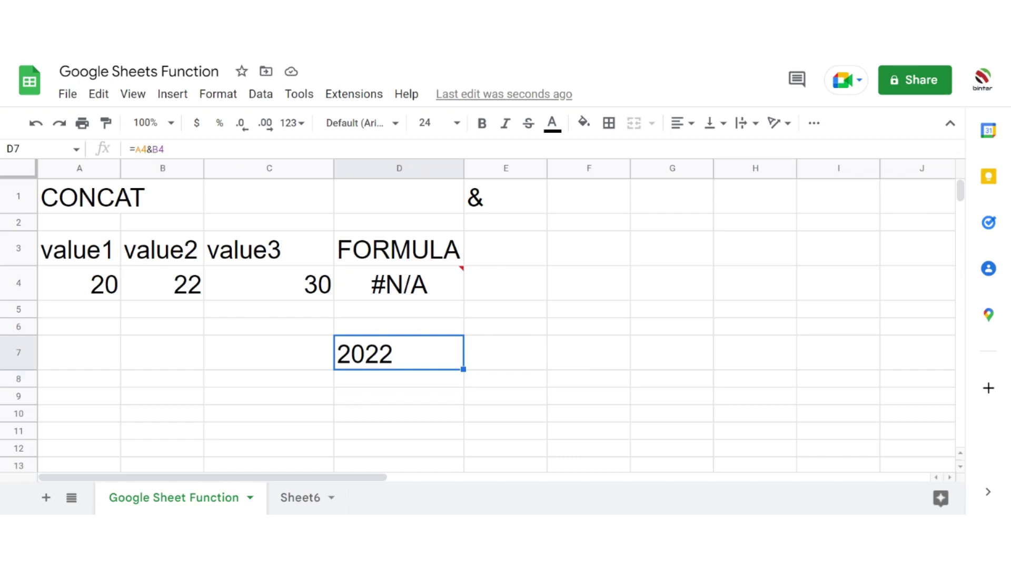
Clear the contents of the whole sheet and enter the title DIVIDE in cell A1
{"action": "left_click", "coordinate": [18, 172]}
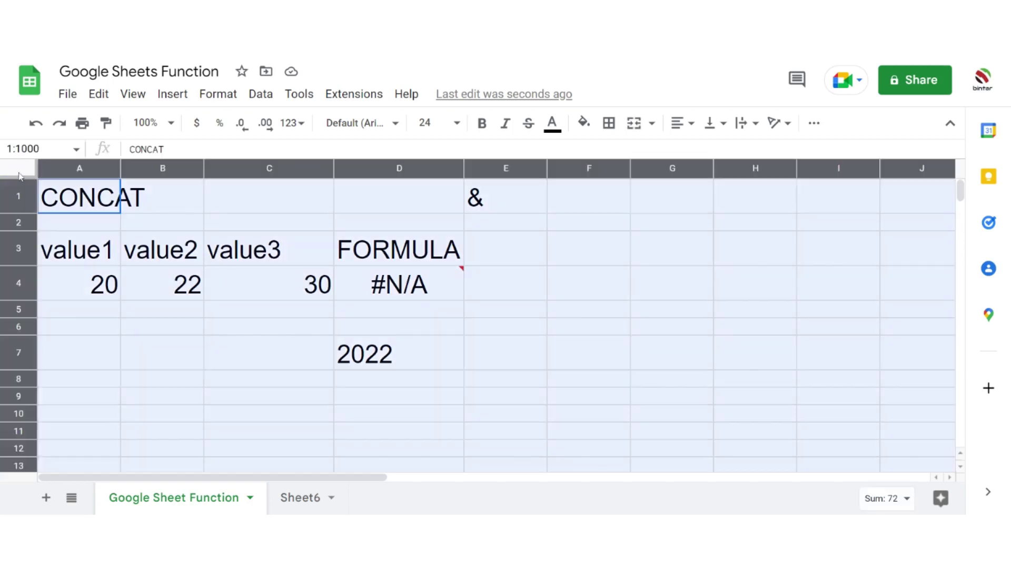
{"action": "key", "text": "Delete"}
{"action": "left_click", "coordinate": [83, 189]}
{"action": "type", "text": "D"}
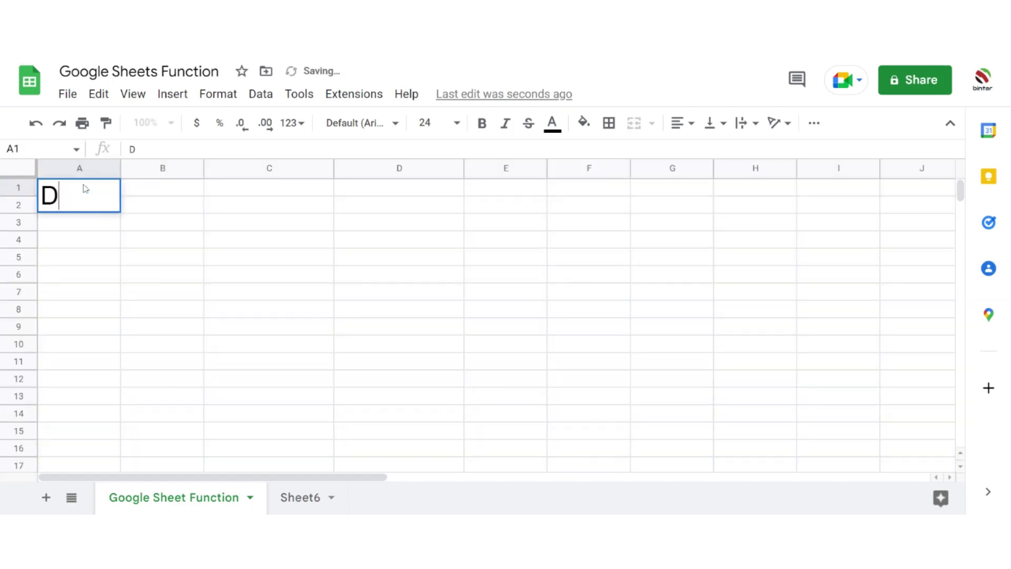
{"action": "type", "text": "IVIDE"}
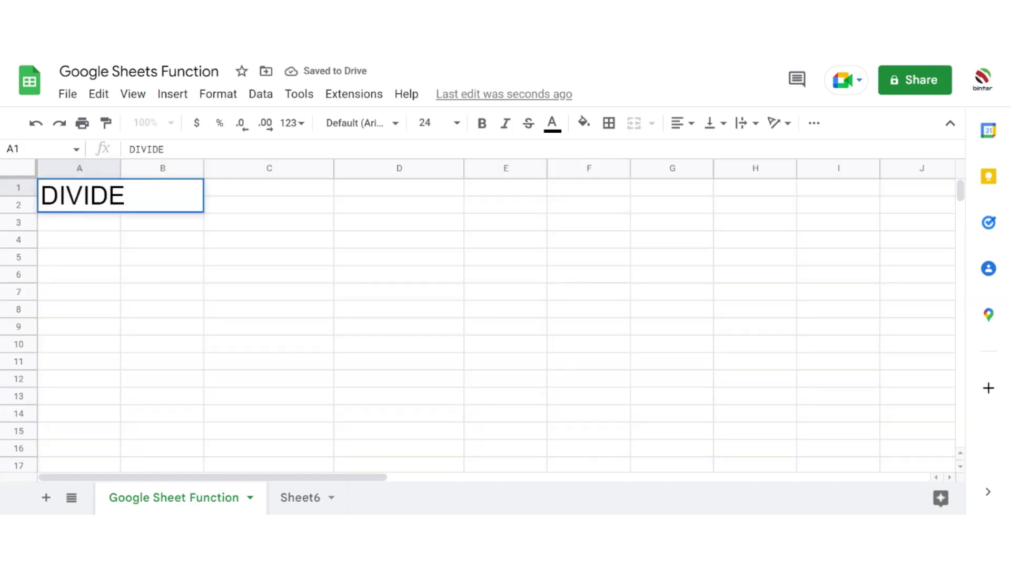
{"action": "key", "text": "Return"}
Enter the division operator / in cell C1
{"action": "key", "text": "Right"}
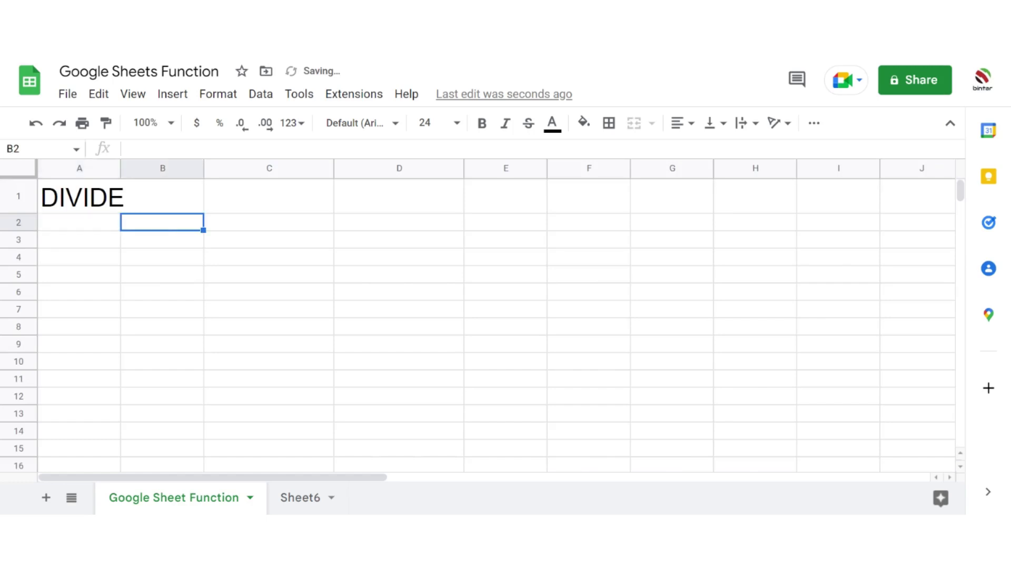
{"action": "key", "text": "Up"}
{"action": "key", "text": "Right"}
{"action": "type", "text": "/"}
{"action": "key", "text": "Return"}
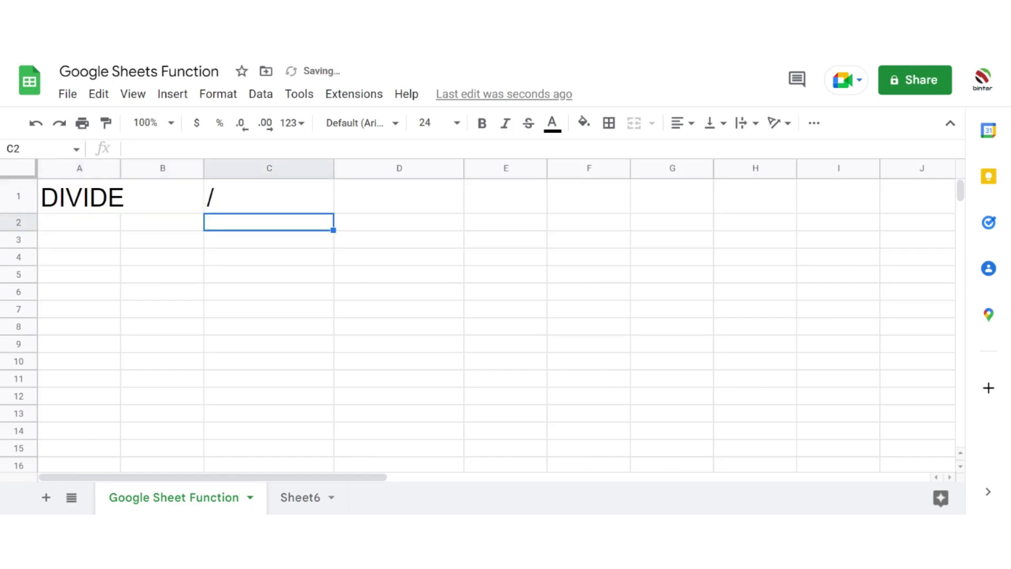
Enter the headings value1, value2 and FORMULA in cells A3, B3 and C3
{"action": "key", "text": "Left"}
{"action": "key", "text": "Left"}
{"action": "key", "text": "Down"}
{"action": "type", "text": "va"}
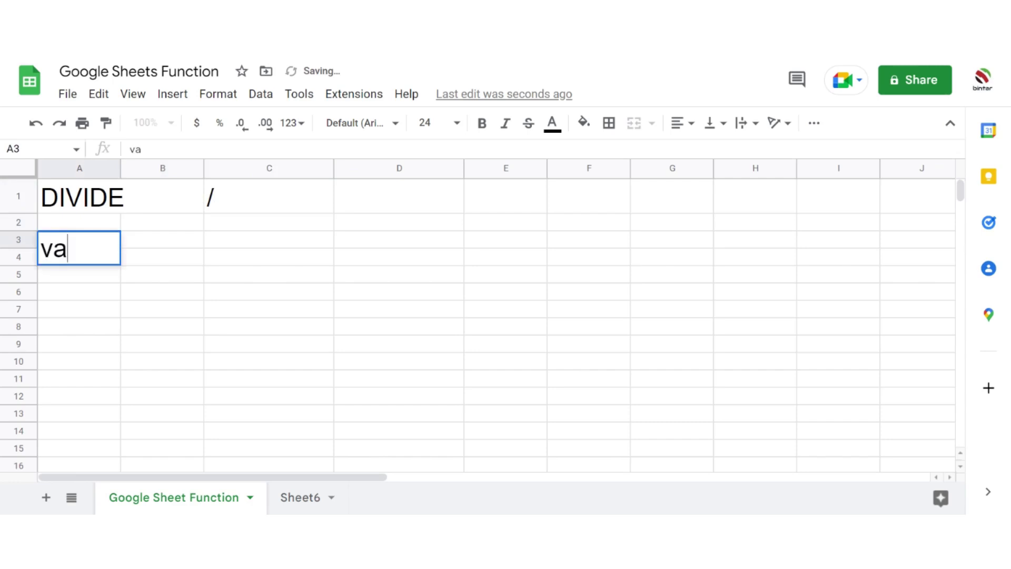
{"action": "type", "text": "lue1"}
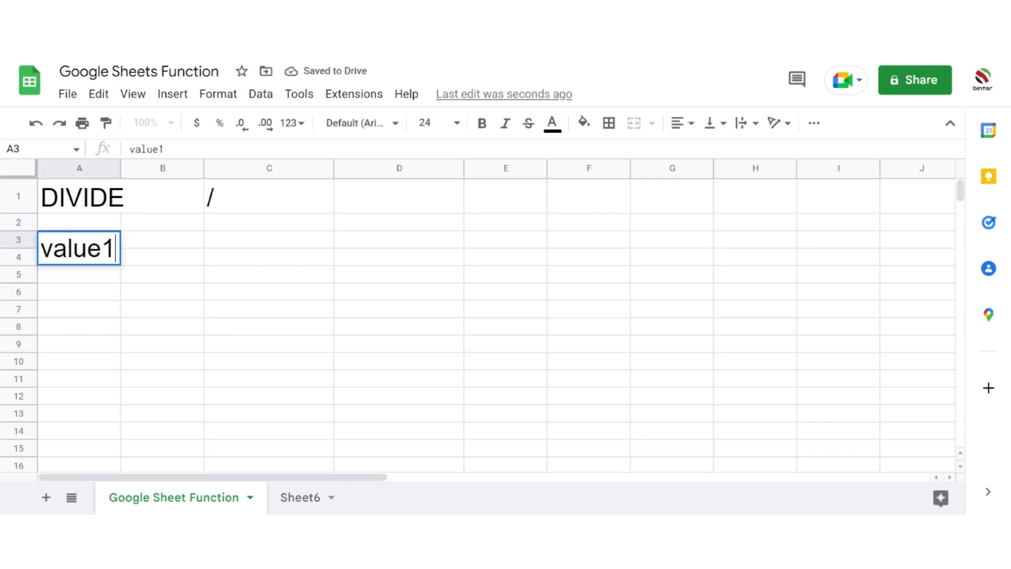
{"action": "key", "text": "Tab"}
{"action": "type", "text": "value2"}
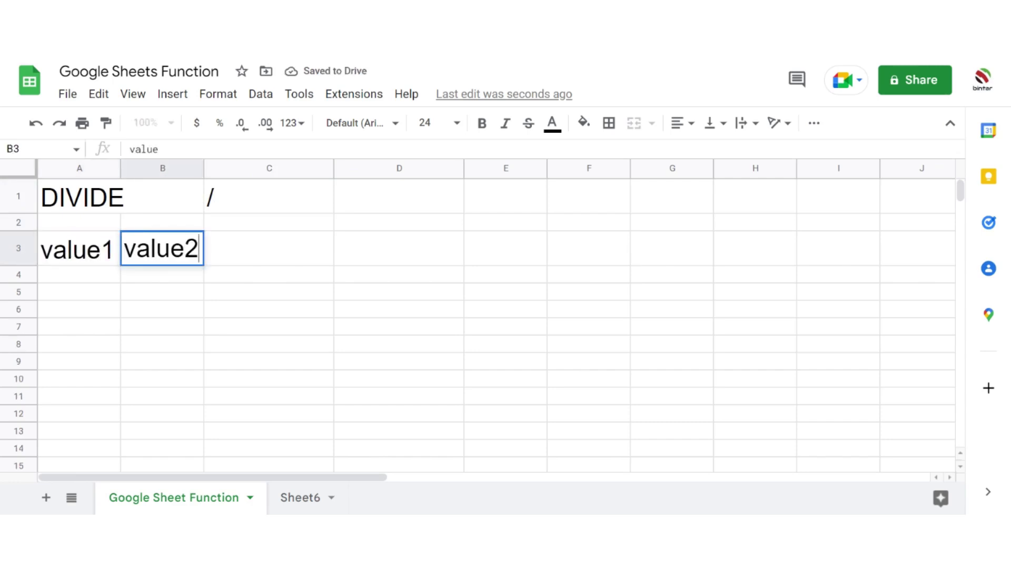
{"action": "key", "text": "Tab"}
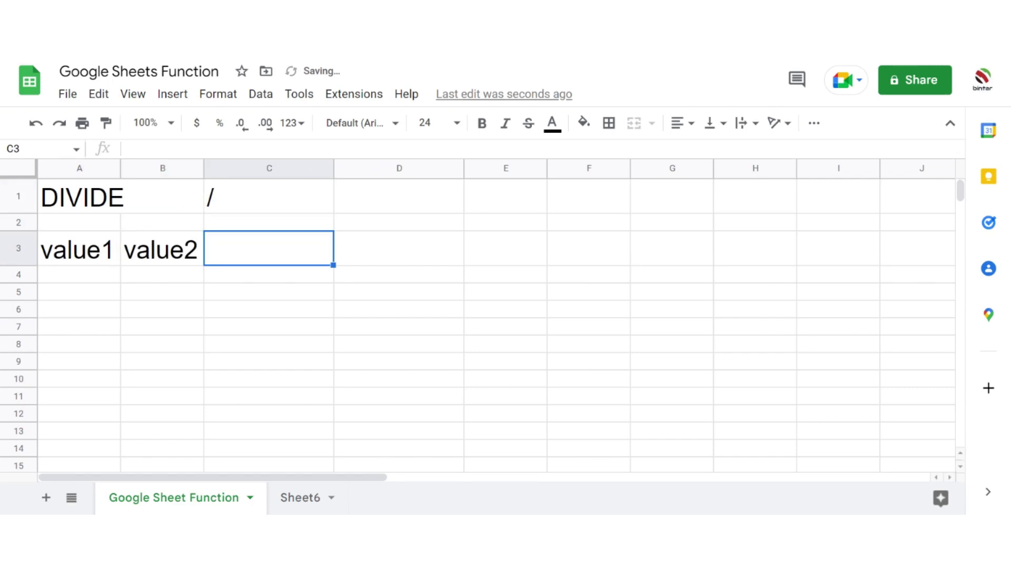
{"action": "type", "text": "FORMULA"}
{"action": "key", "text": "Return"}
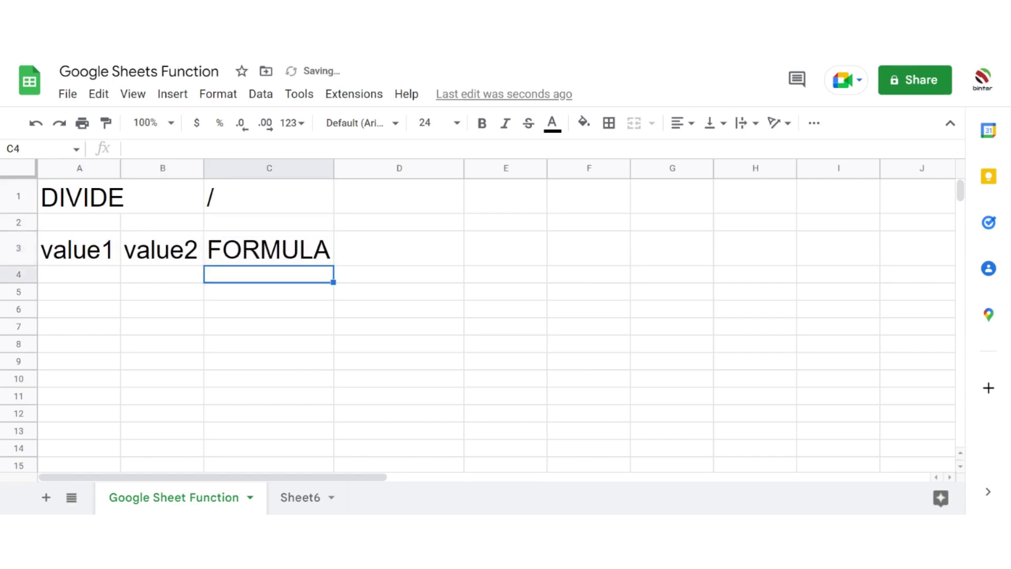
Enter 8 in cell A4 and 2 in cell B4 as the values for the division
{"action": "key", "text": "Left"}
{"action": "key", "text": "Left"}
{"action": "key", "text": "Down"}
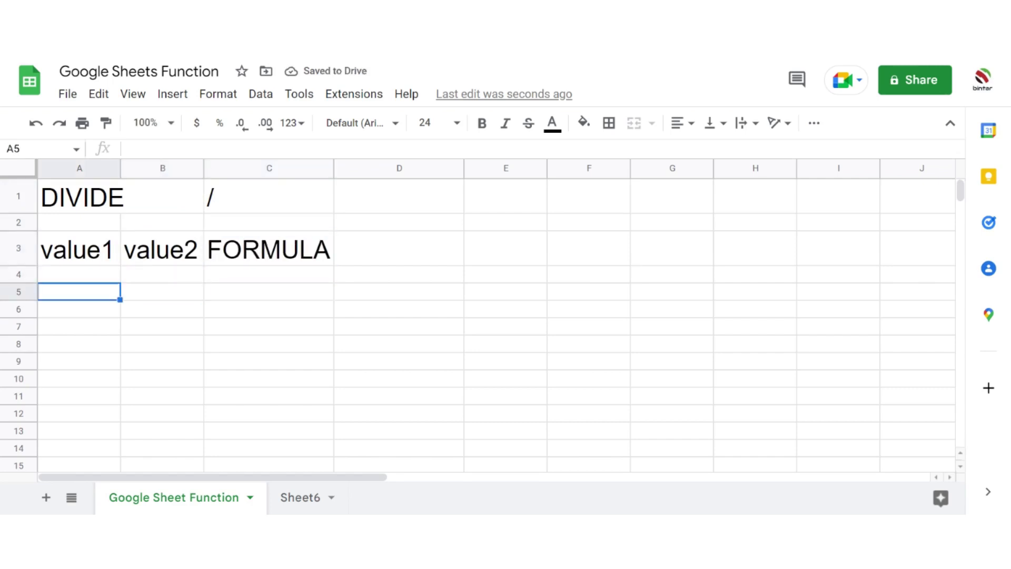
{"action": "key", "text": "Up"}
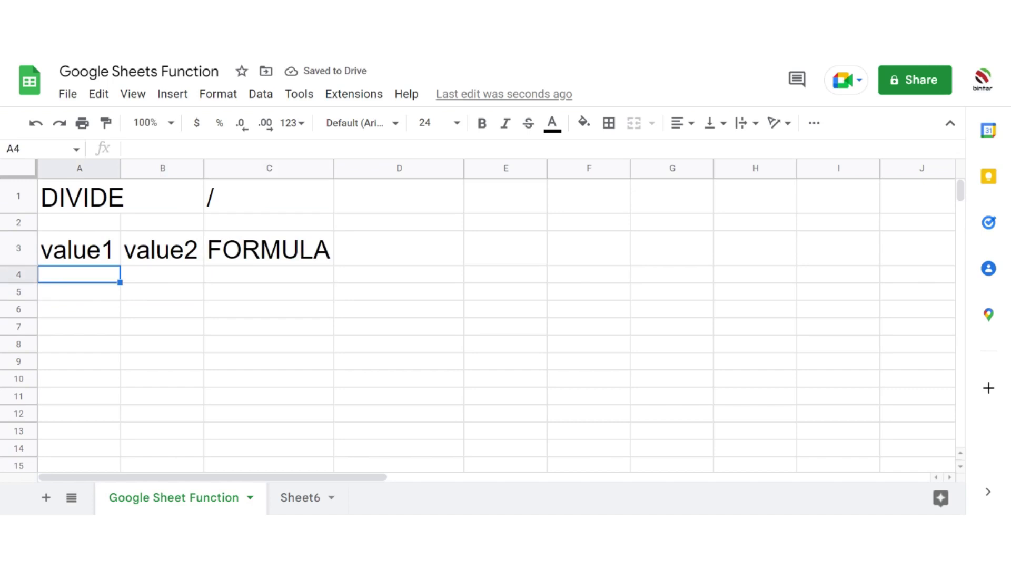
{"action": "type", "text": "8"}
{"action": "key", "text": "Tab"}
{"action": "type", "text": "2"}
{"action": "key", "text": "Tab"}
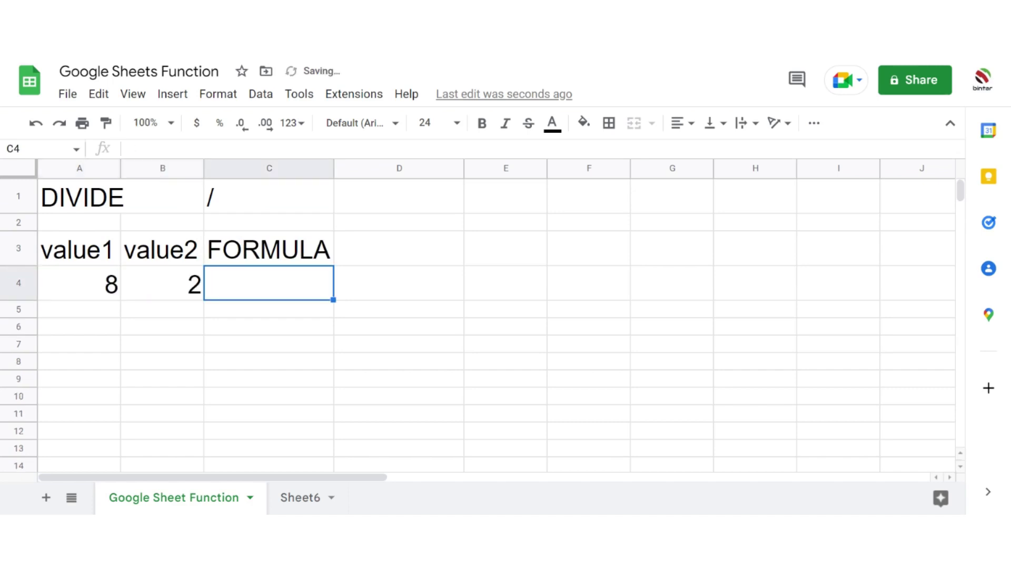
Divide A4 by B4 in cell C4 with the / operator using =A4/B4
{"action": "type", "text": "="}
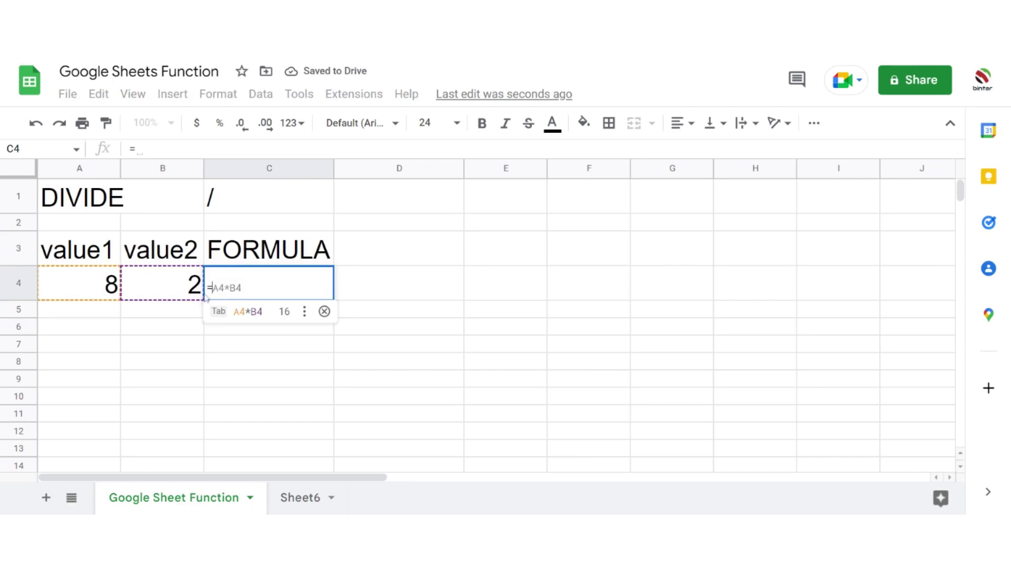
{"action": "left_click", "coordinate": [108, 293]}
{"action": "type", "text": "/"}
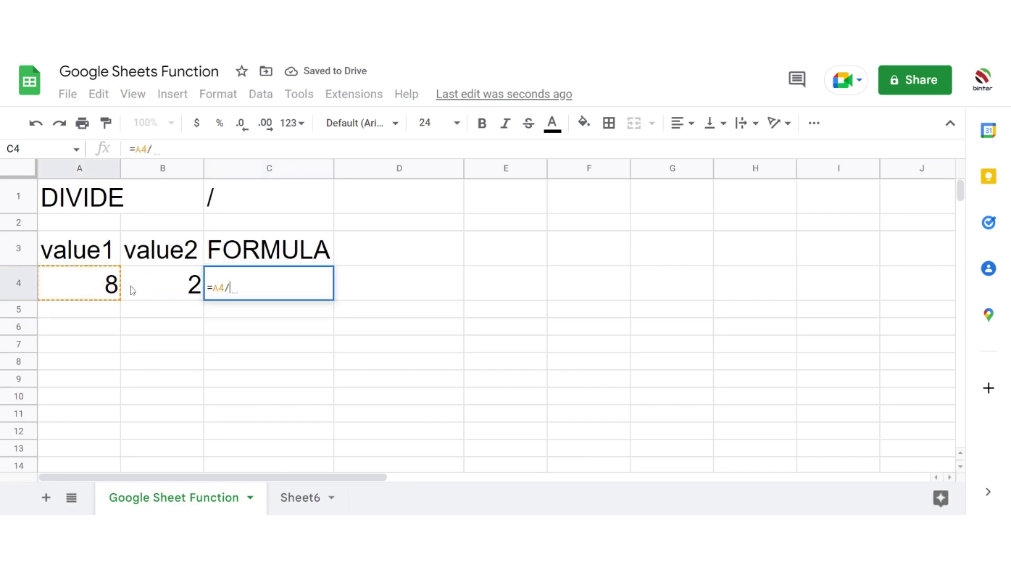
{"action": "left_click", "coordinate": [158, 290]}
{"action": "key", "text": "Return"}
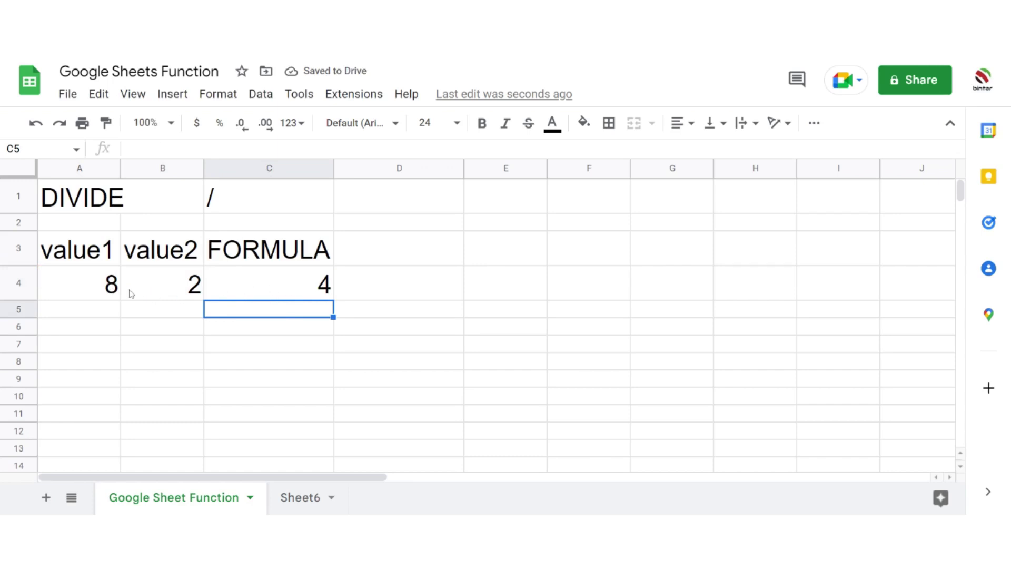
Copy the values in A4:B4 to A5:B5
{"action": "left_click_drag", "start_coordinate": [115, 293], "coordinate": [181, 295]}
{"action": "key", "text": "ctrl+c"}
{"action": "left_click_drag", "start_coordinate": [98, 314], "coordinate": [162, 316]}
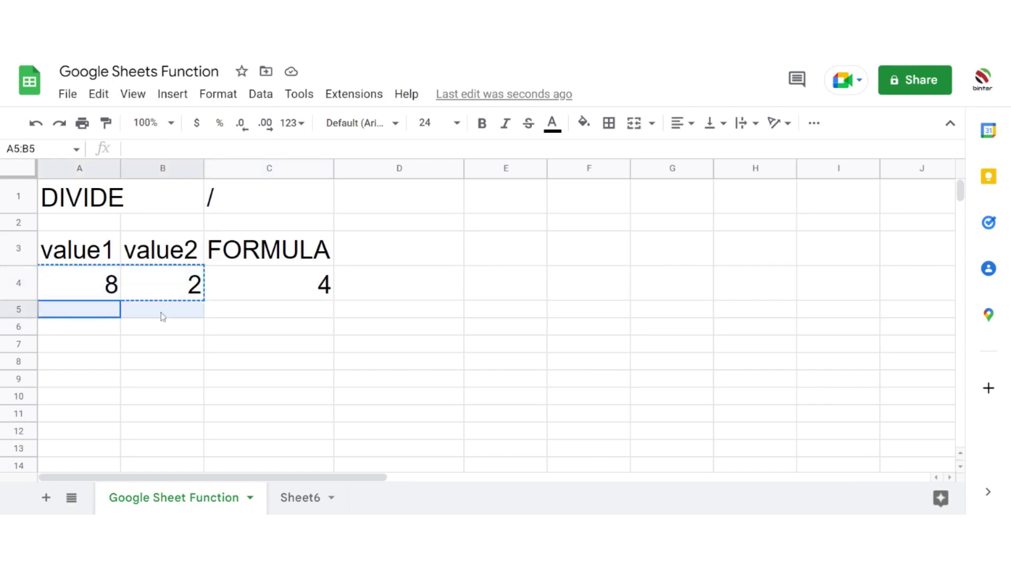
{"action": "key", "text": "ctrl+v"}
Divide A5 by B5 in cell C5 with the DIVIDE function using =DIVIDE(A5,B5)
{"action": "left_click", "coordinate": [283, 317]}
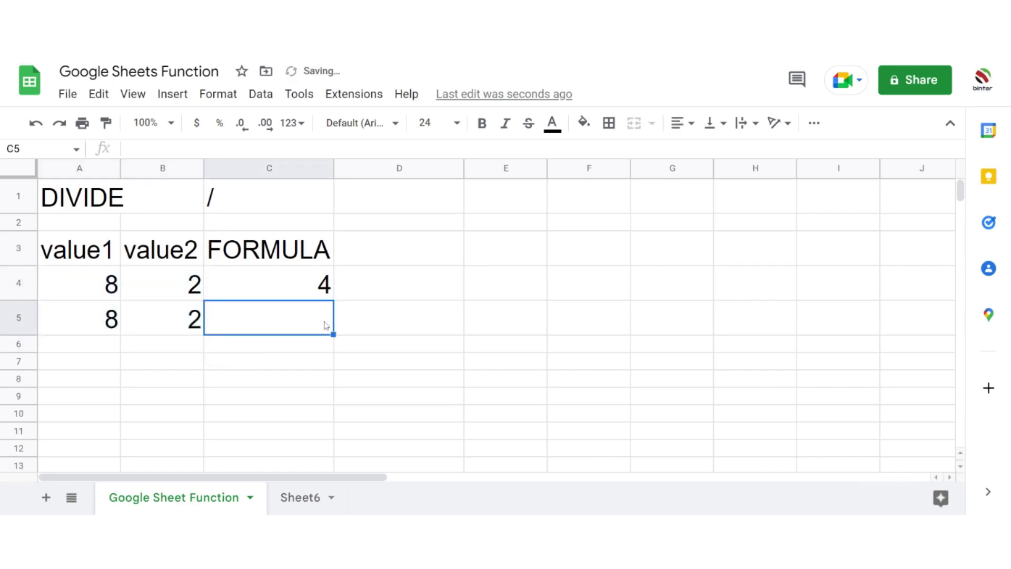
{"action": "type", "text": "=DIV"}
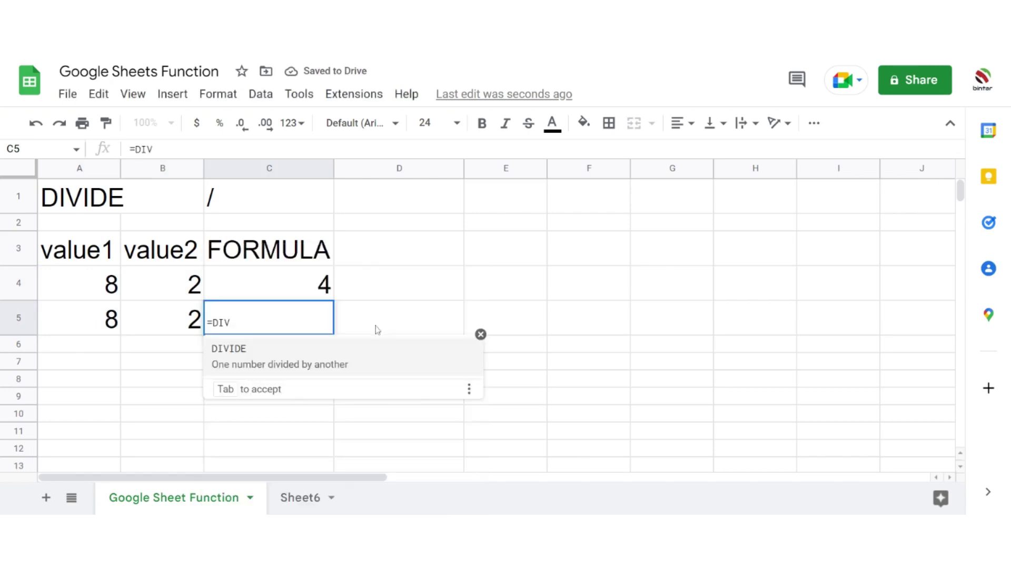
{"action": "left_click", "coordinate": [276, 350]}
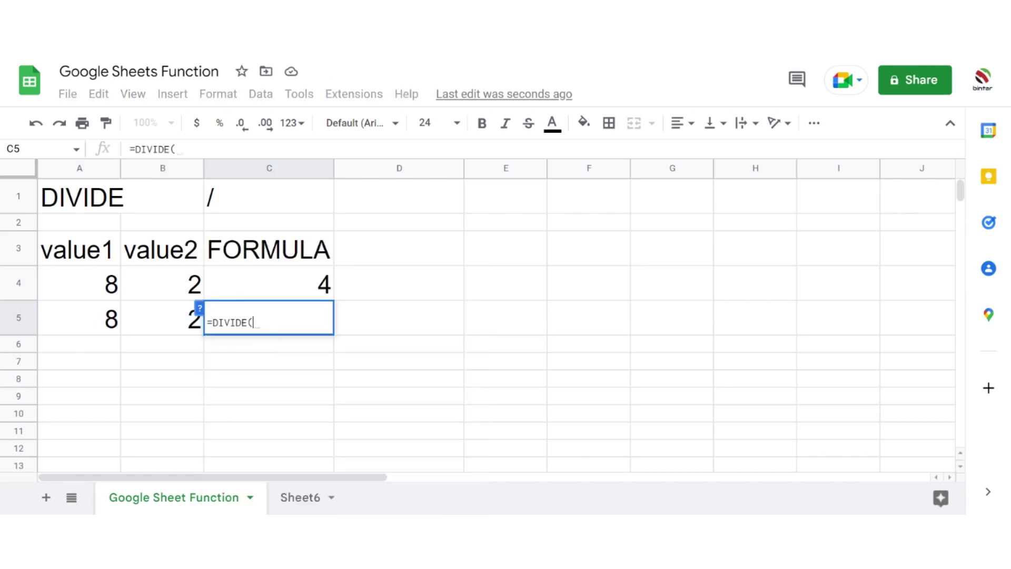
{"action": "left_click", "coordinate": [117, 324]}
{"action": "type", "text": "/"}
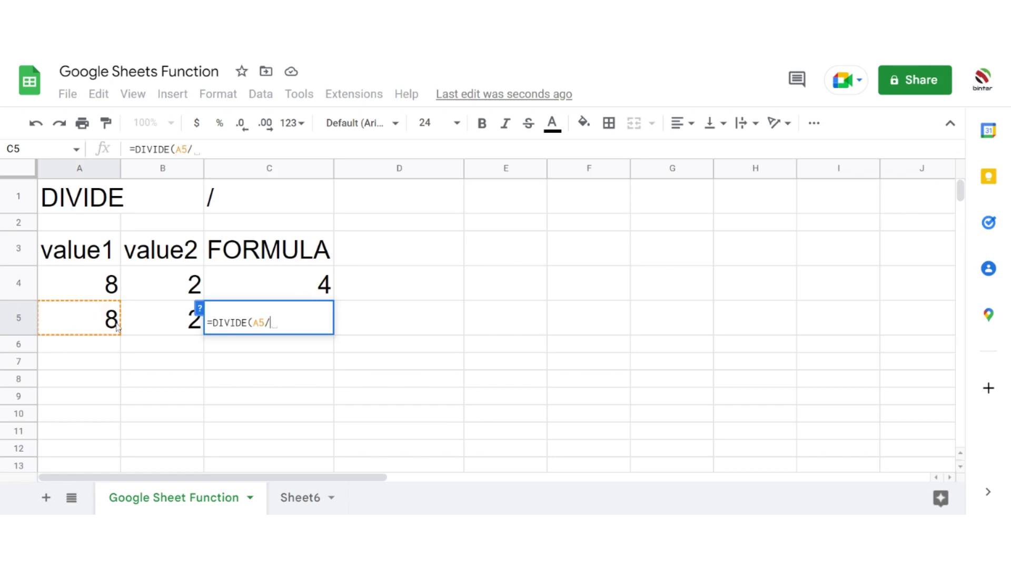
{"action": "left_click", "coordinate": [152, 333]}
{"action": "key", "text": "BackSpace"}
{"action": "key", "text": "BackSpace"}
{"action": "key", "text": "BackSpace"}
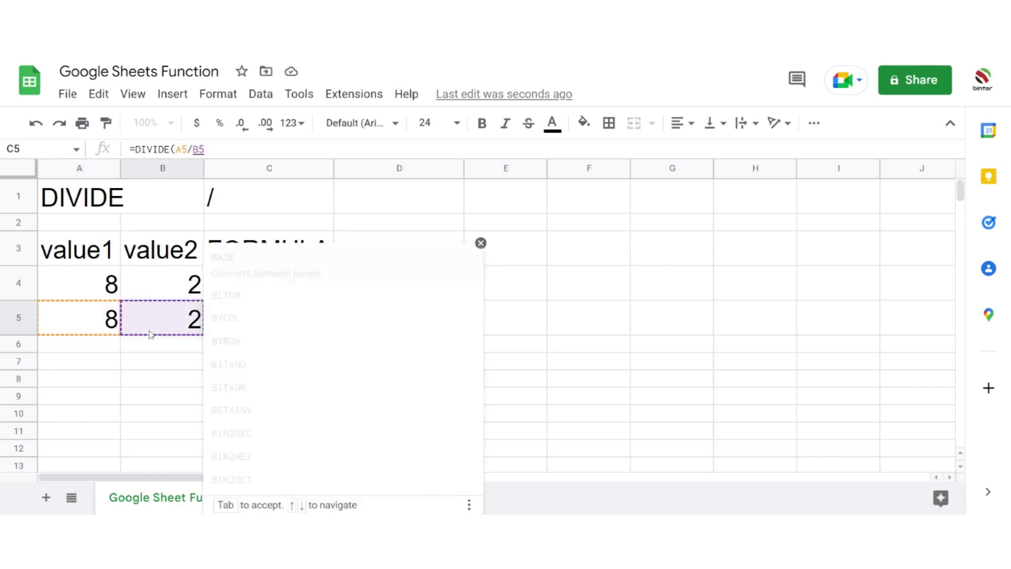
{"action": "type", "text": ","}
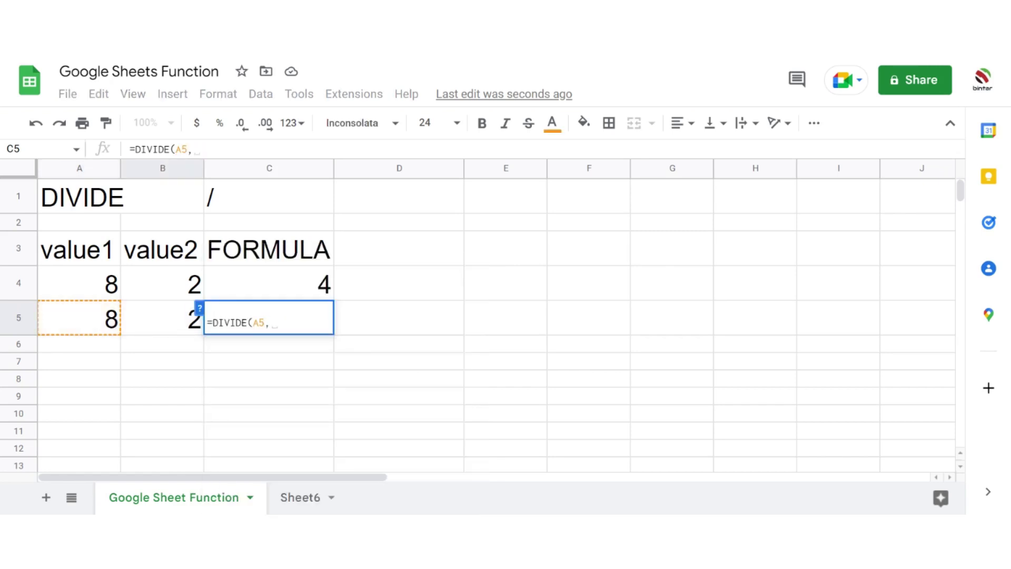
{"action": "left_click", "coordinate": [175, 333]}
{"action": "type", "text": ")"}
{"action": "key", "text": "Return"}
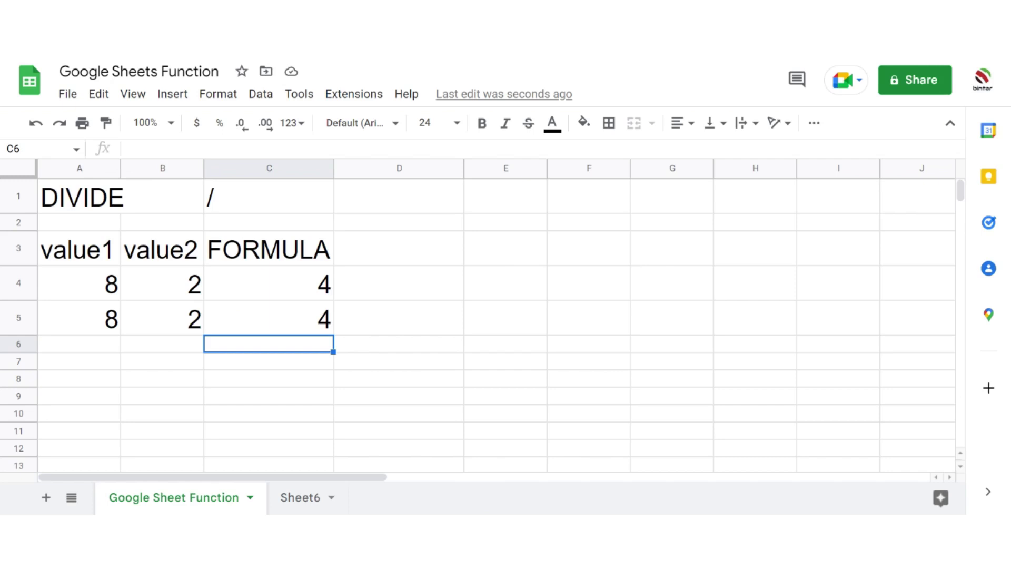
Change the value in cell A5 to 10
{"action": "left_click", "coordinate": [117, 321]}
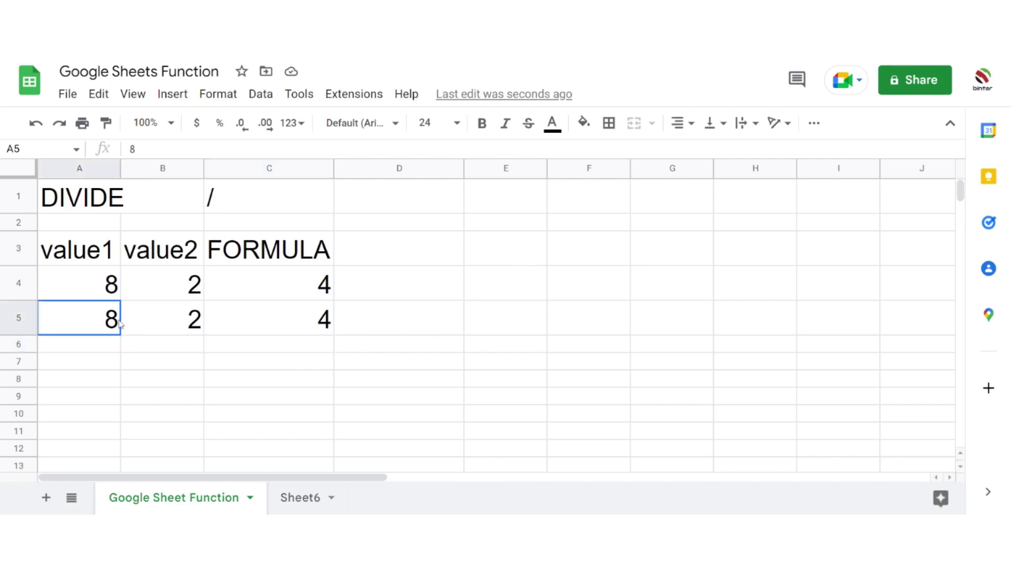
{"action": "type", "text": "10"}
{"action": "key", "text": "Tab"}
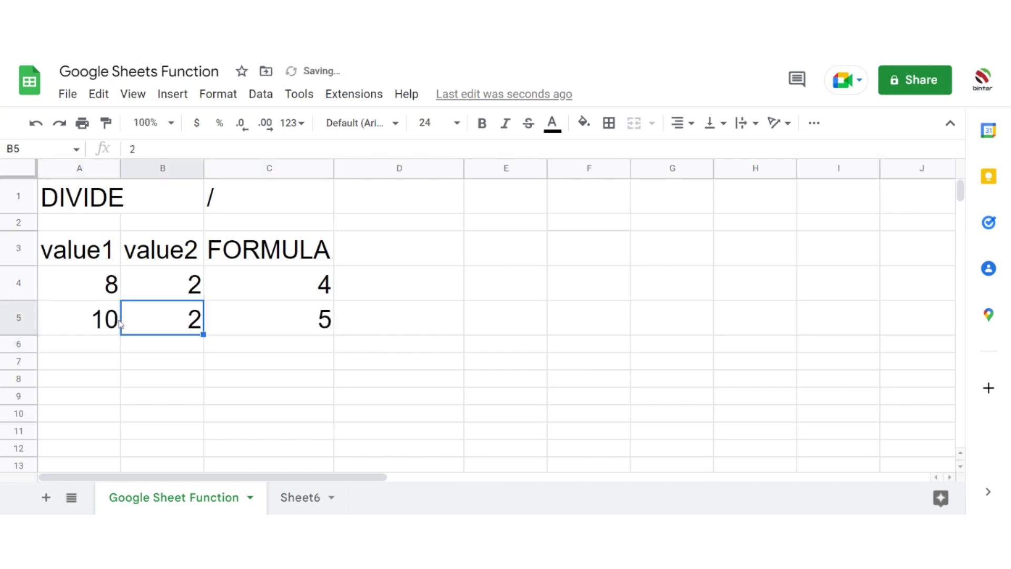
{"action": "key", "text": "Left"}
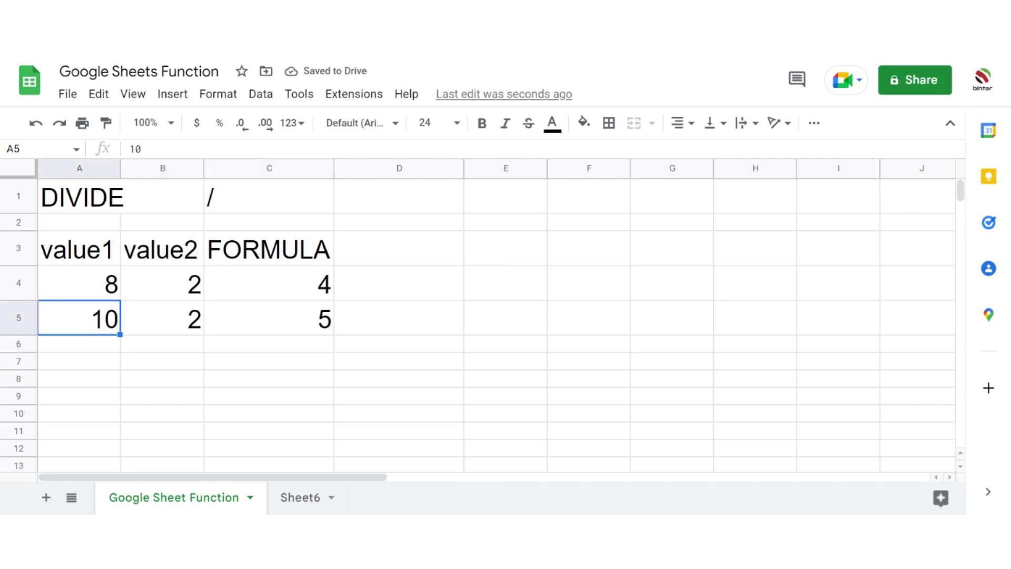
Change the divisor in cell B5 to 0 and review the DIVIDE formula in C5
{"action": "key", "text": "Right"}
{"action": "type", "text": "0"}
{"action": "key", "text": "Up"}
{"action": "key", "text": "Down"}
{"action": "key", "text": "Right"}
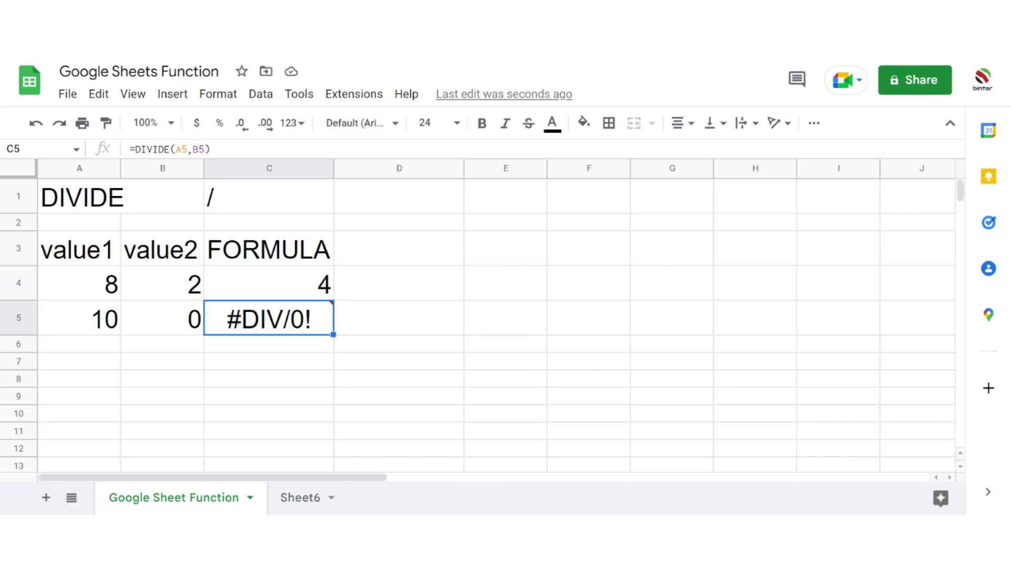
{"action": "key", "text": "Left"}
{"action": "key", "text": "Right"}
{"action": "key", "text": "Left"}
{"action": "key", "text": "Left"}
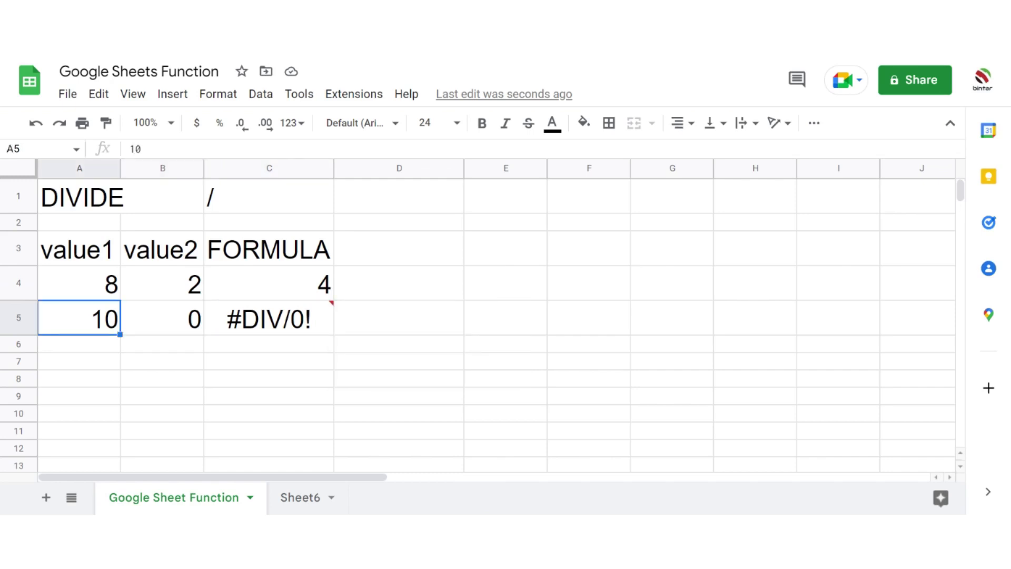
Clear the contents of the whole sheet and select cell A1
{"action": "left_click", "coordinate": [18, 170]}
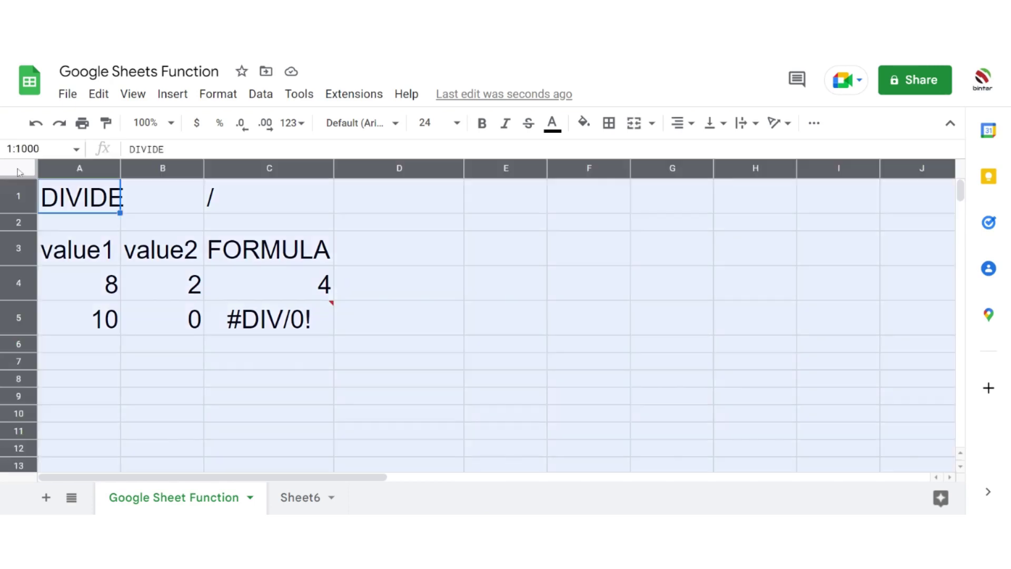
{"action": "key", "text": "Delete"}
{"action": "left_click", "coordinate": [84, 191]}
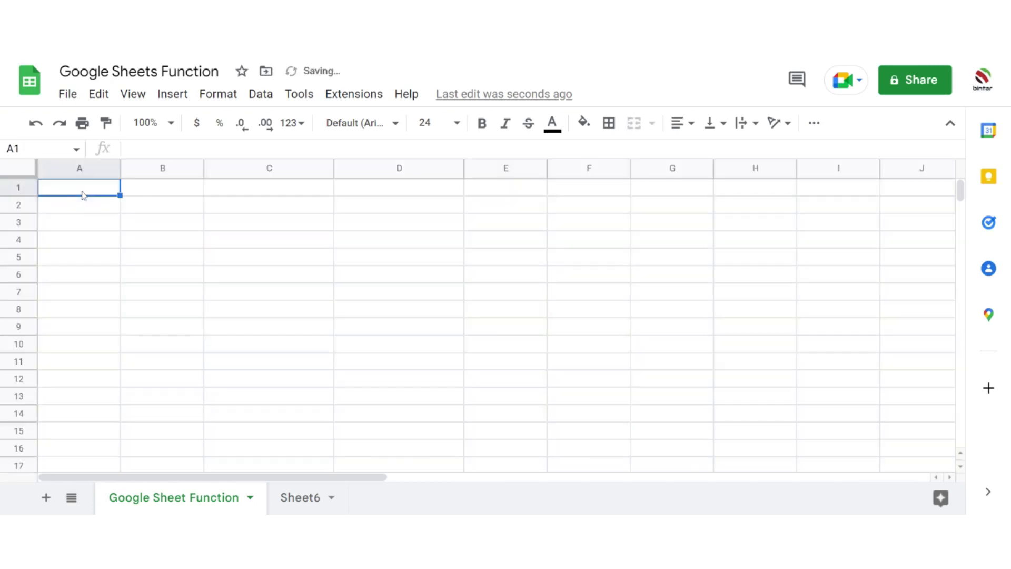
Enter the heading EQ in cell A1 and its meaning, Equivalent, in cell B1
{"action": "type", "text": "EQ"}
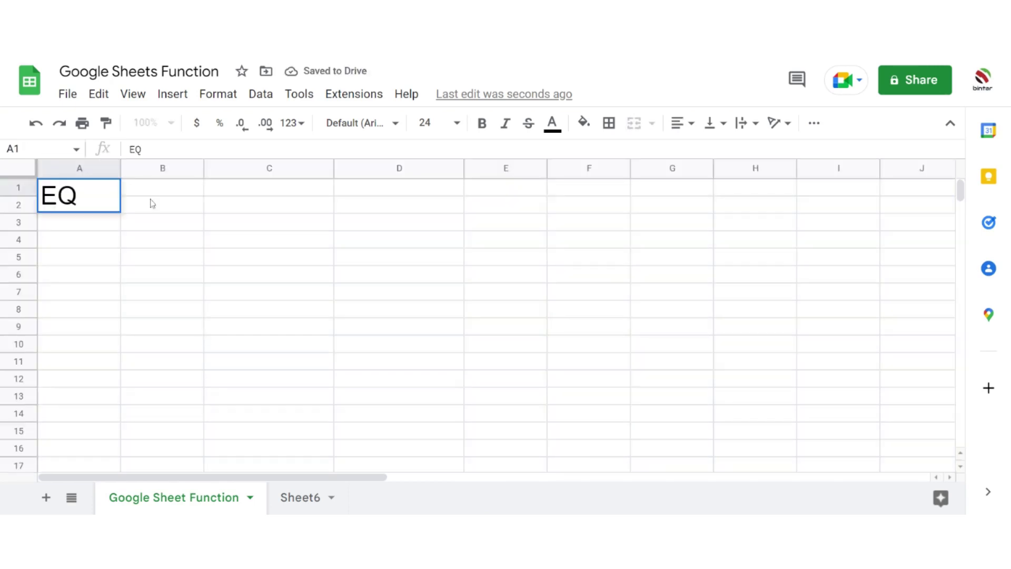
{"action": "key", "text": "Tab"}
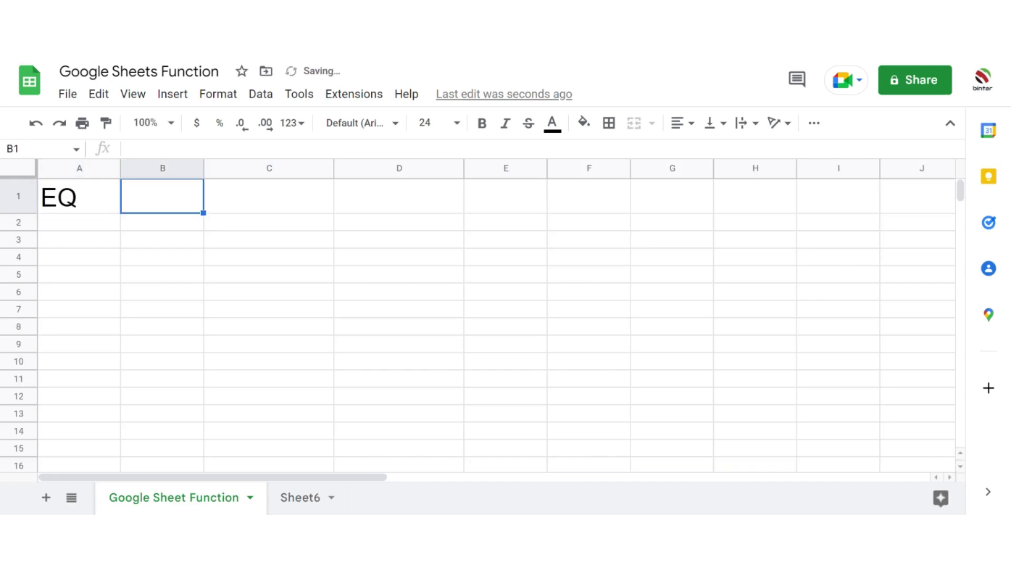
{"action": "type", "text": "Eq"}
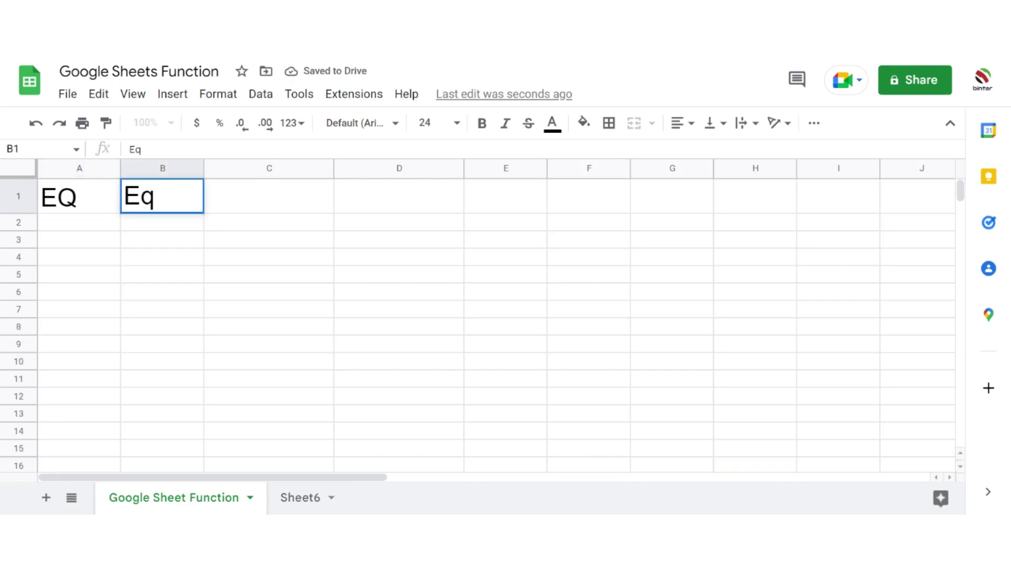
{"action": "type", "text": "uiva"}
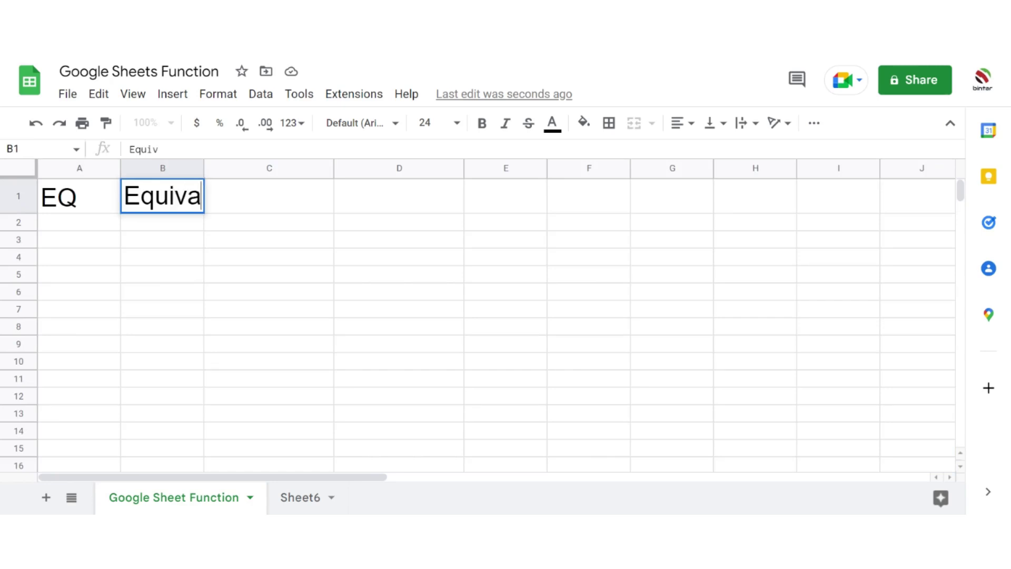
{"action": "type", "text": "lent"}
{"action": "key", "text": "Return"}
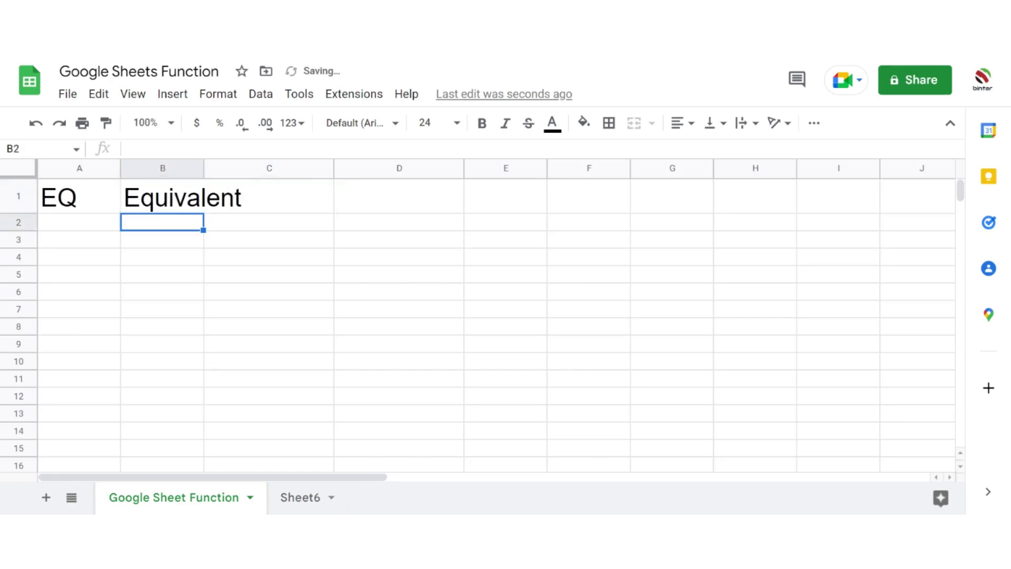
Enter the possible outcomes TRUE in cell B3 and FALSE in cell C3
{"action": "key", "text": "Down"}
{"action": "key", "text": "Left"}
{"action": "key", "text": "Right"}
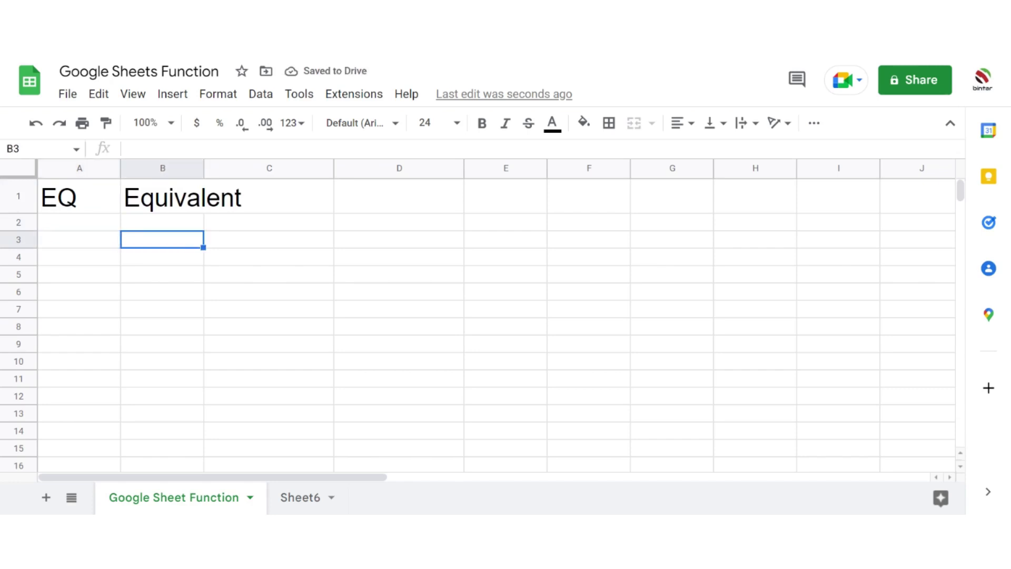
{"action": "type", "text": "TRUE"}
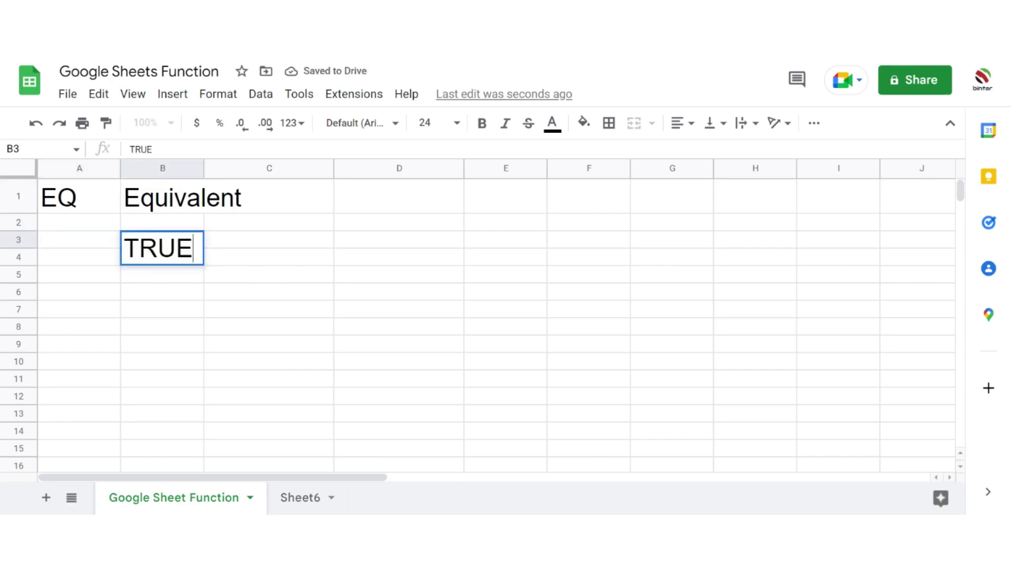
{"action": "key", "text": "Tab"}
{"action": "type", "text": "F"}
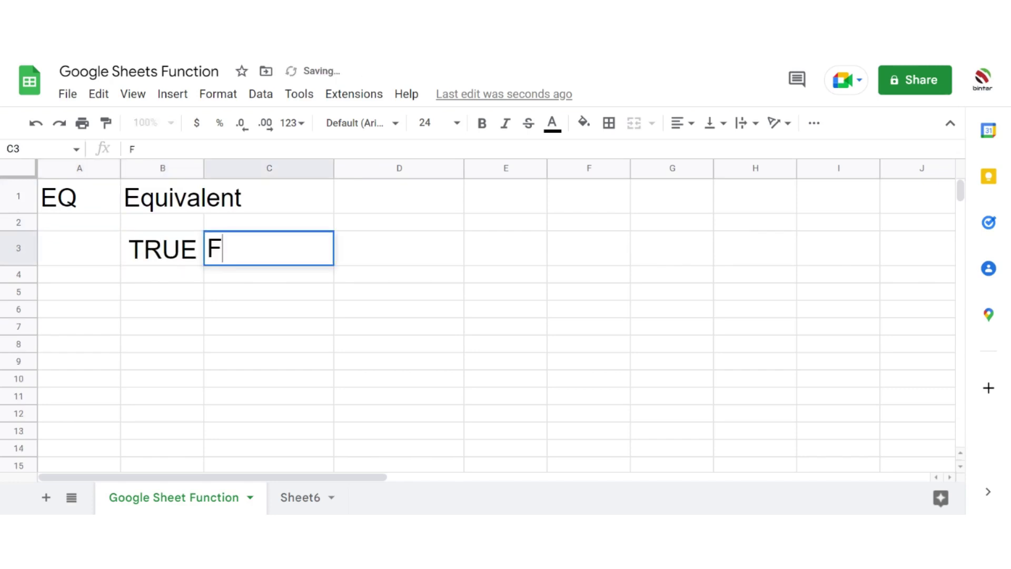
{"action": "type", "text": "ALSE"}
{"action": "key", "text": "Down"}
{"action": "key", "text": "Left"}
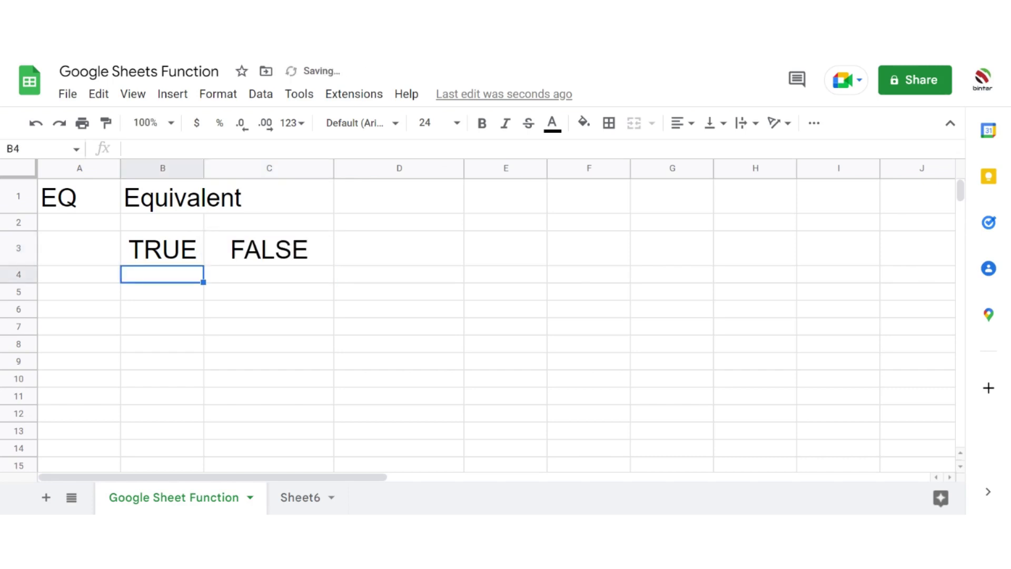
Label cells A5, B5 and C5 with the column headings value1, value2 and FORMULA
{"action": "key", "text": "Down"}
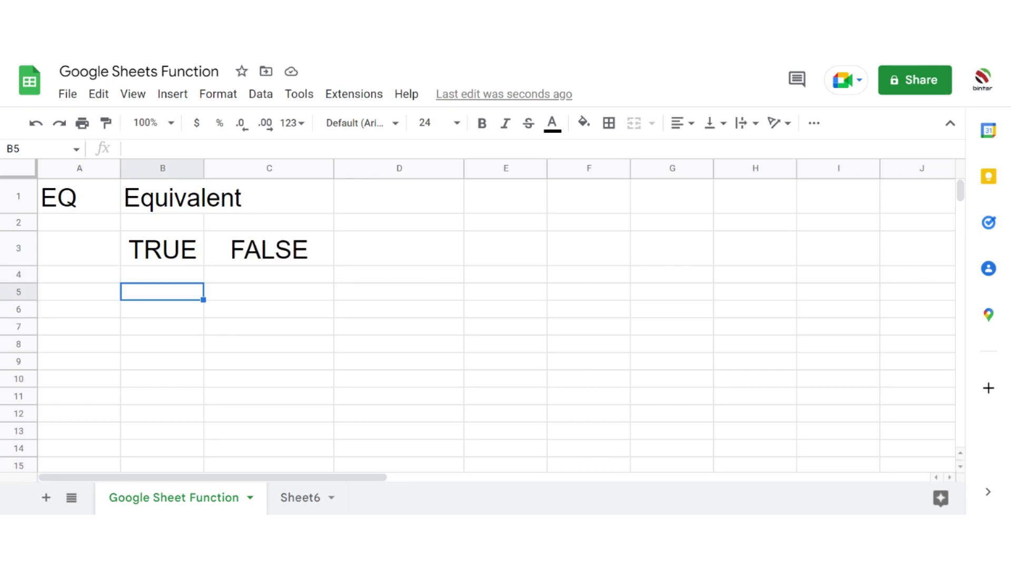
{"action": "key", "text": "Left"}
{"action": "type", "text": "valu"}
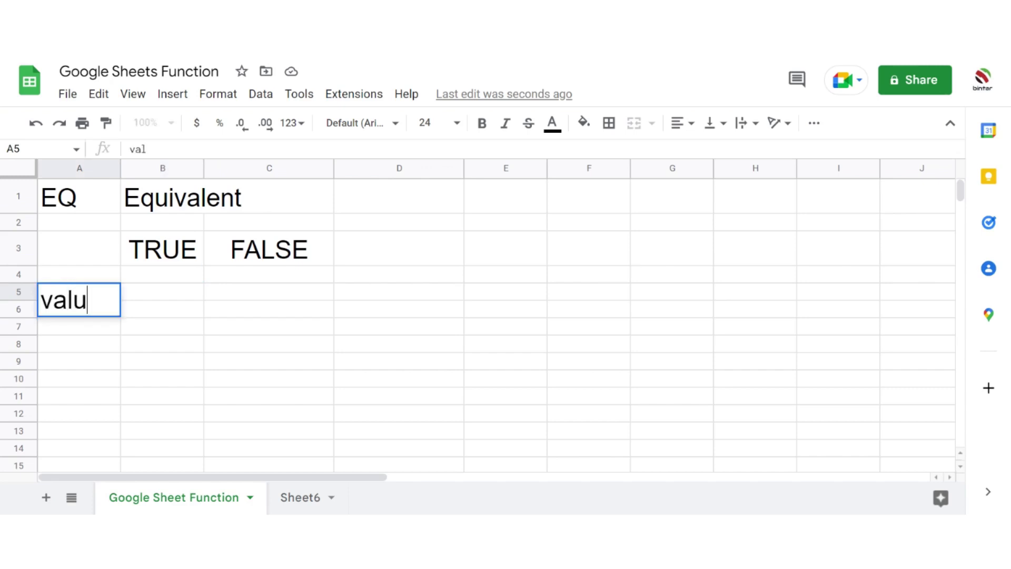
{"action": "type", "text": "e1"}
{"action": "key", "text": "Tab"}
{"action": "type", "text": "va"}
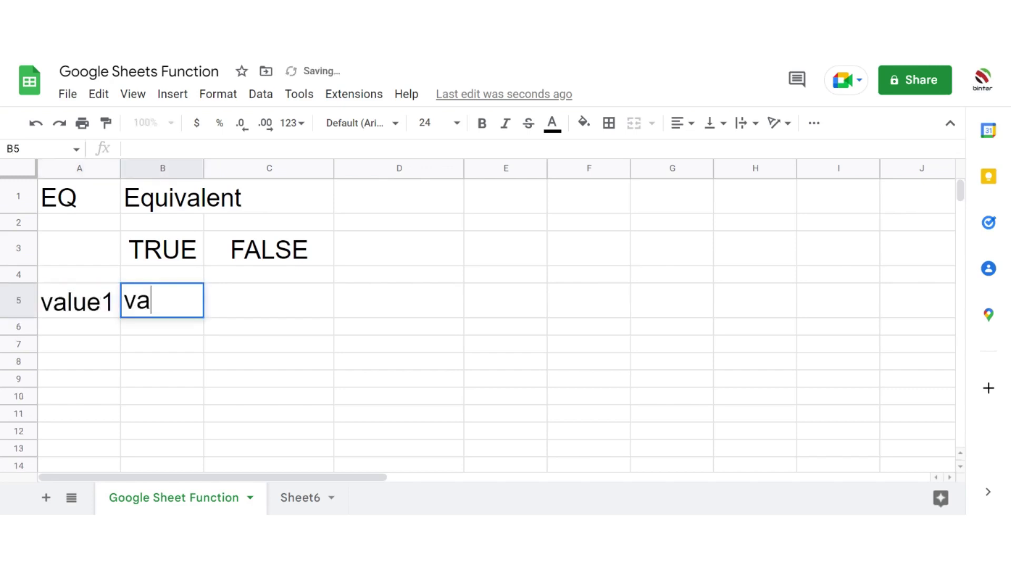
{"action": "type", "text": "lue2"}
{"action": "key", "text": "Tab"}
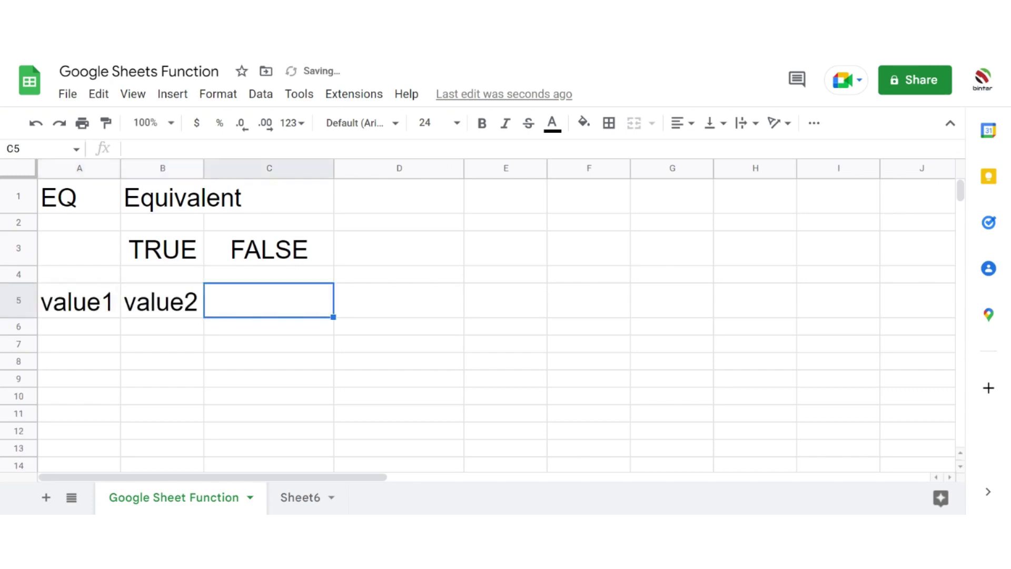
{"action": "type", "text": "D"}
{"action": "key", "text": "BackSpace"}
{"action": "type", "text": "F"}
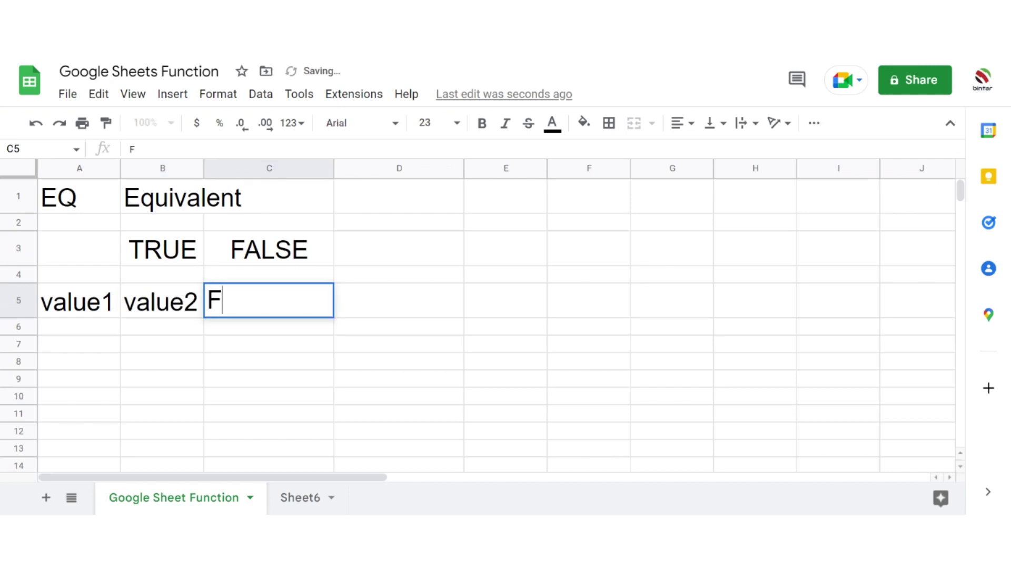
{"action": "type", "text": "ORMULA"}
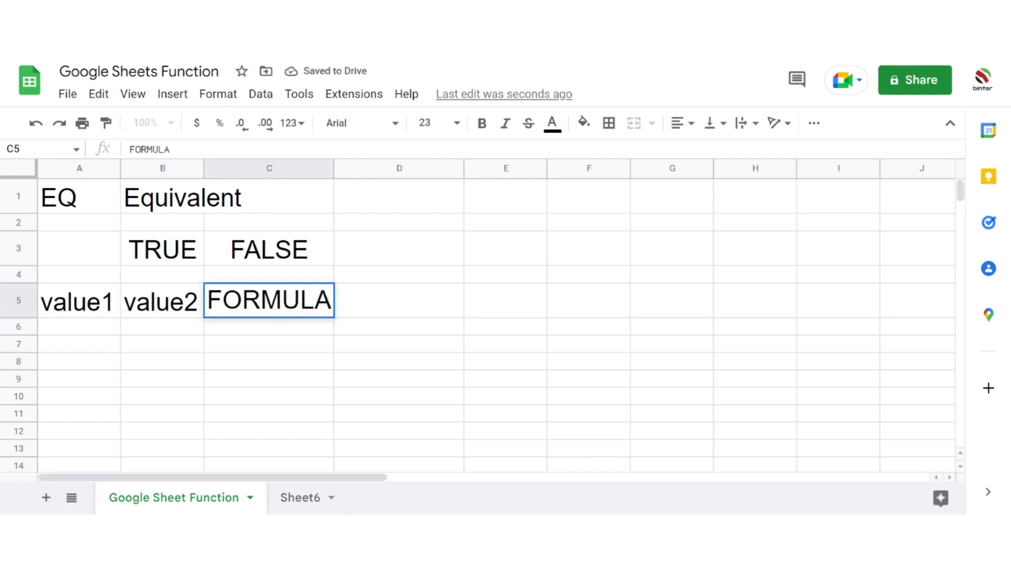
{"action": "key", "text": "Return"}
Compare A6 with B6 in cell C6 using the formula =EQ(A6,B6)
{"action": "key", "text": "Left"}
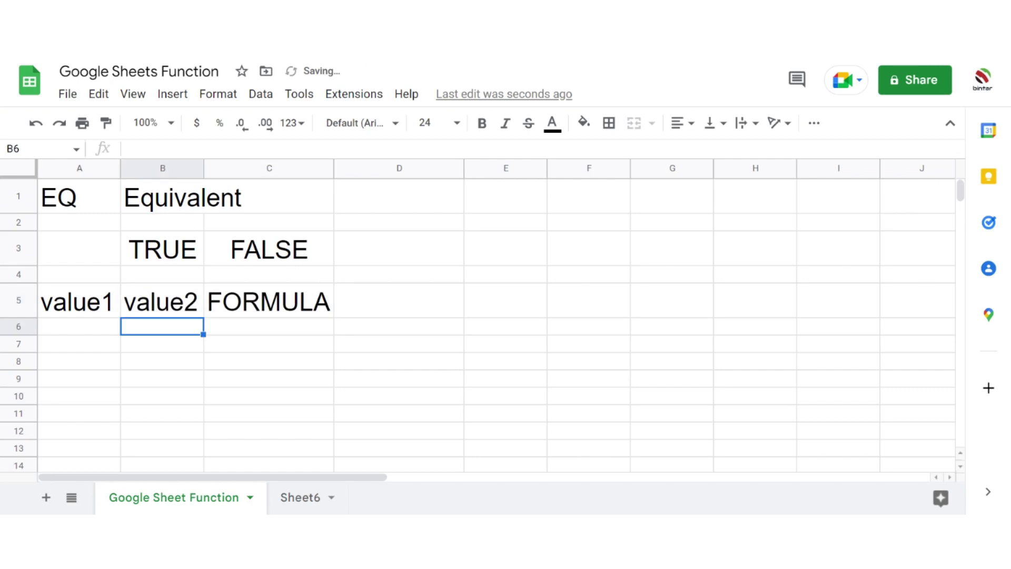
{"action": "key", "text": "Right"}
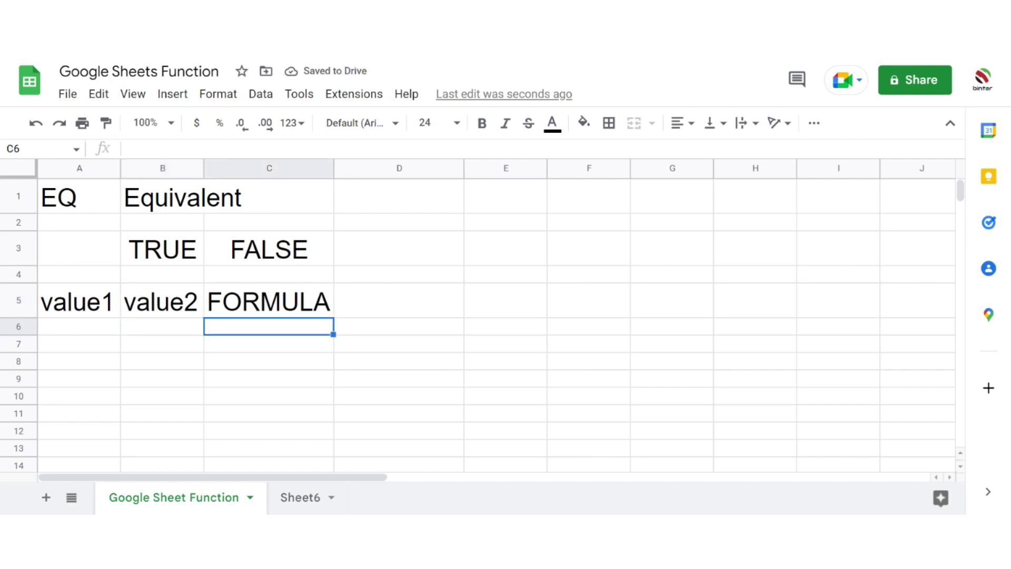
{"action": "type", "text": "=E"}
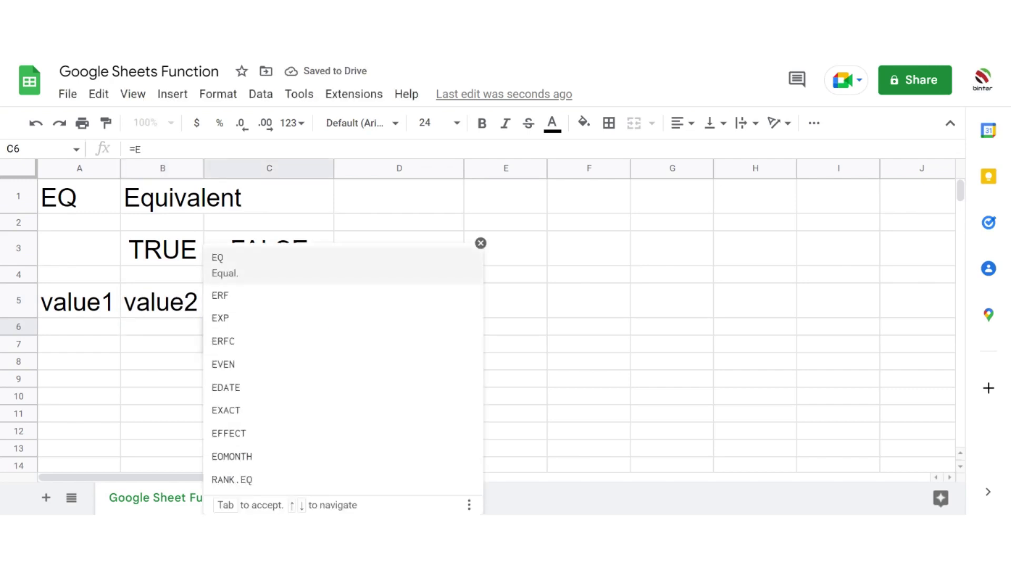
{"action": "type", "text": "Q("}
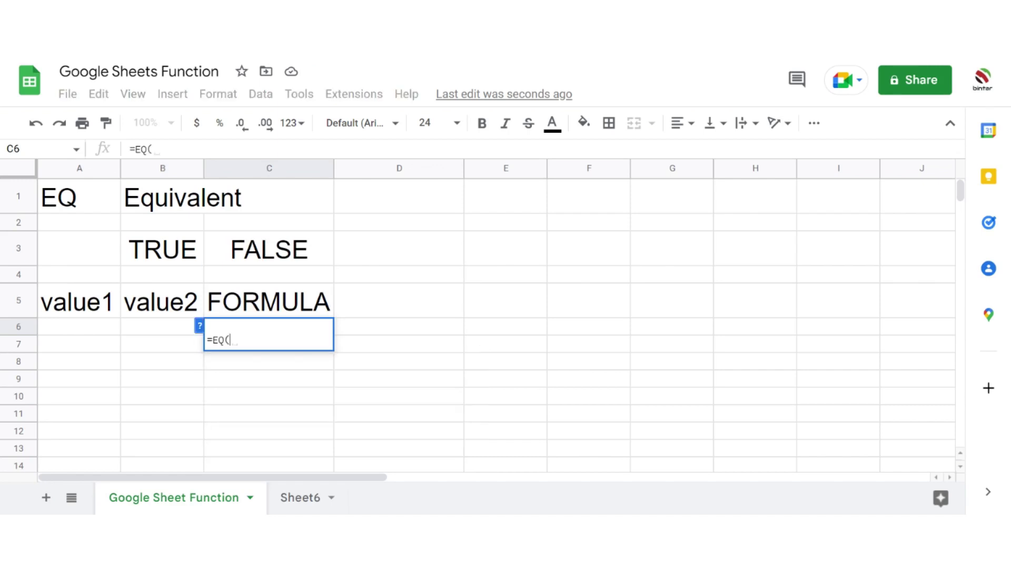
{"action": "left_click", "coordinate": [74, 334]}
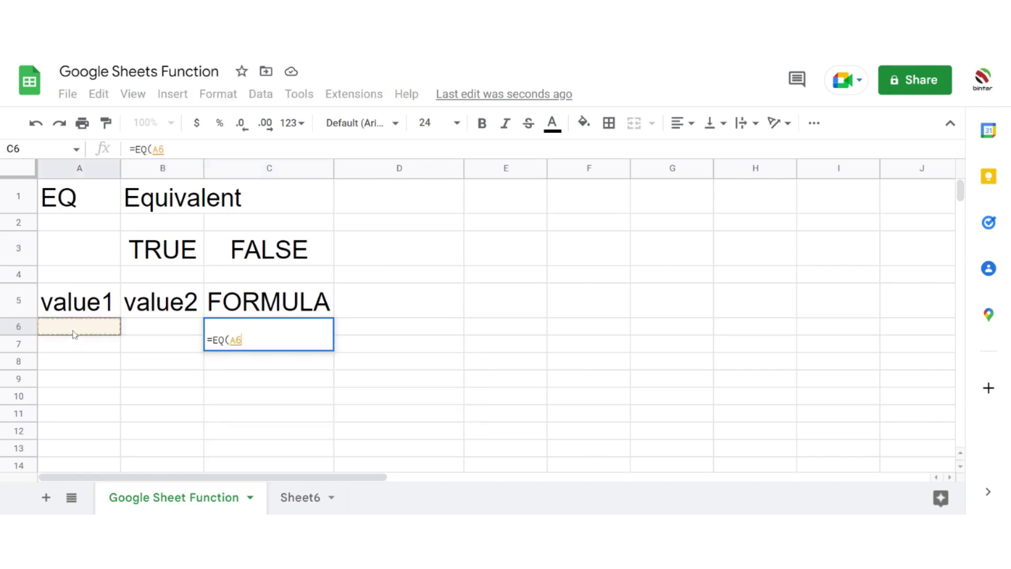
{"action": "type", "text": ","}
{"action": "left_click", "coordinate": [139, 332]}
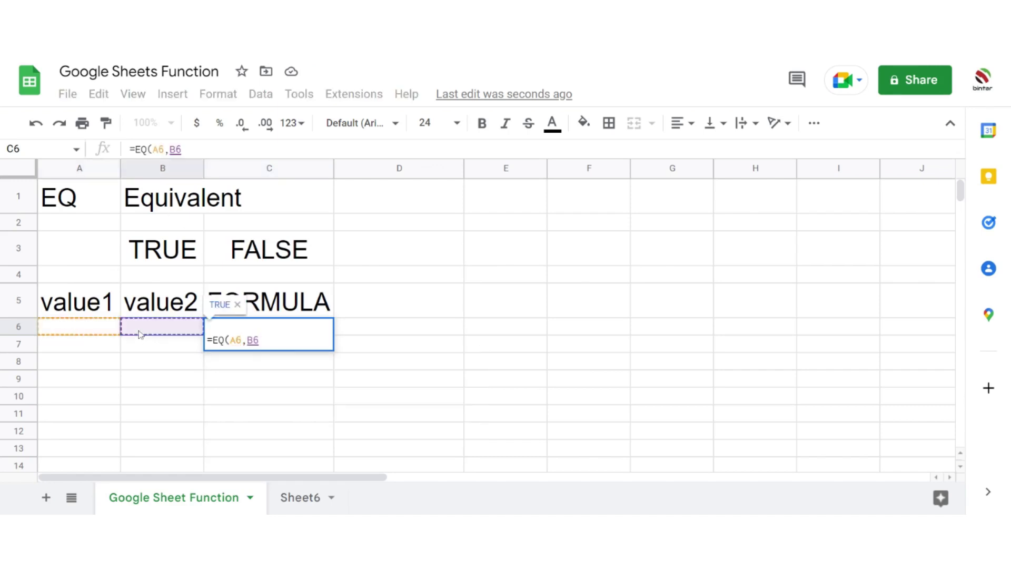
{"action": "type", "text": ")"}
{"action": "key", "text": "Return"}
{"action": "key", "text": "Up"}
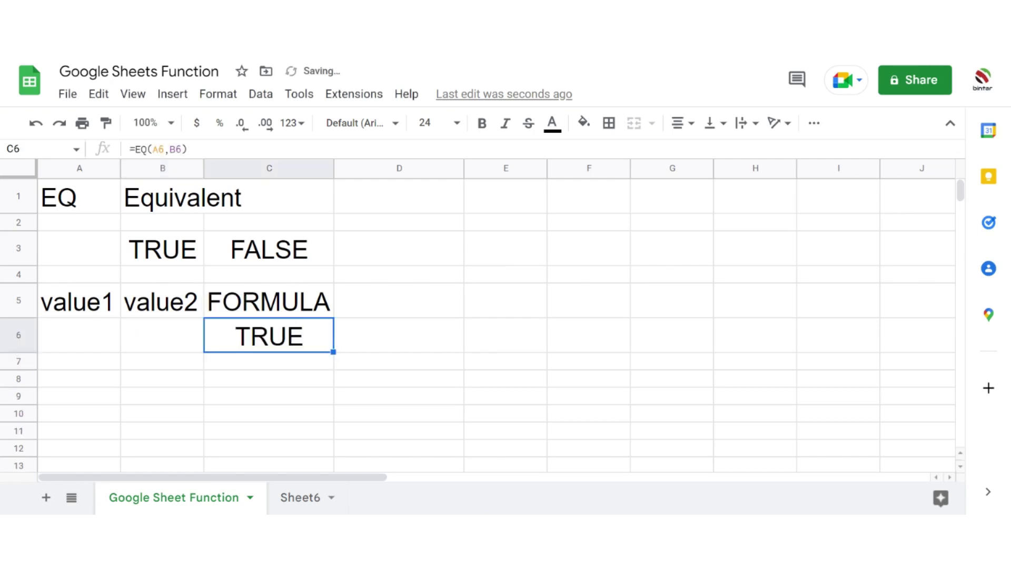
Enter 1 in both B6 and A6 to test the EQ formula with equal numbers
{"action": "key", "text": "Left"}
{"action": "key", "text": "Left"}
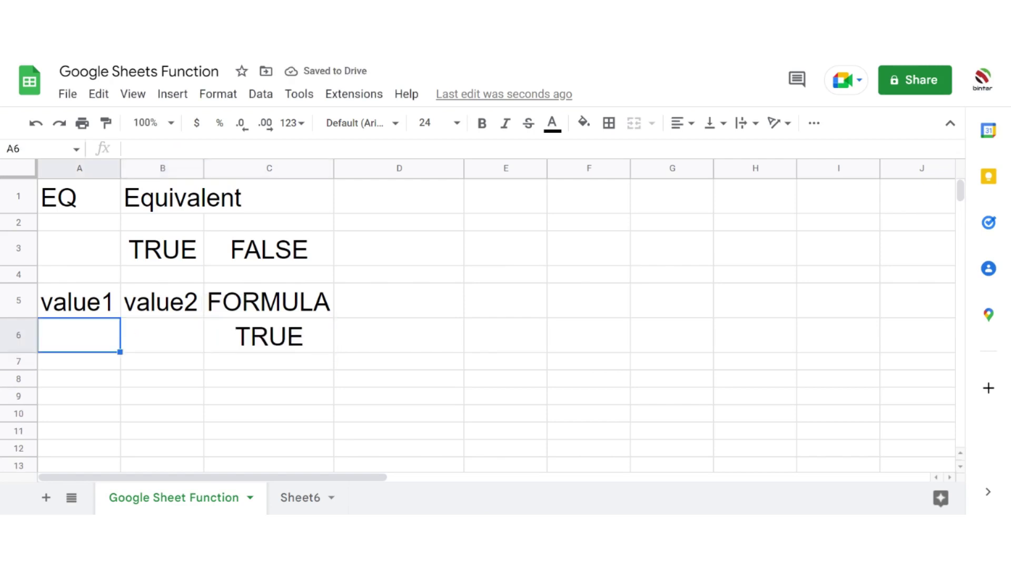
{"action": "key", "text": "Right"}
{"action": "type", "text": "1"}
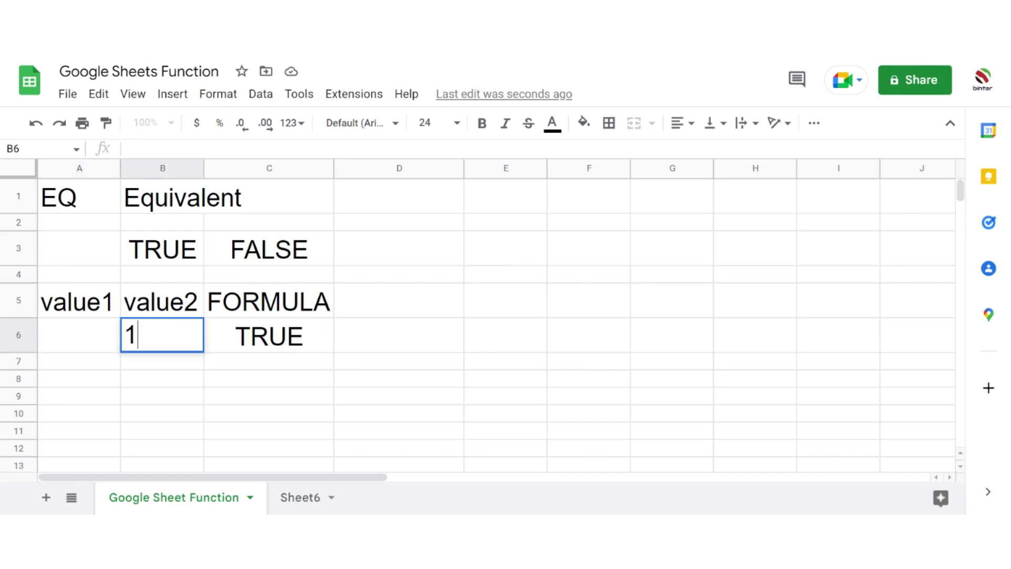
{"action": "key", "text": "Left"}
{"action": "type", "text": "1"}
{"action": "key", "text": "Return"}
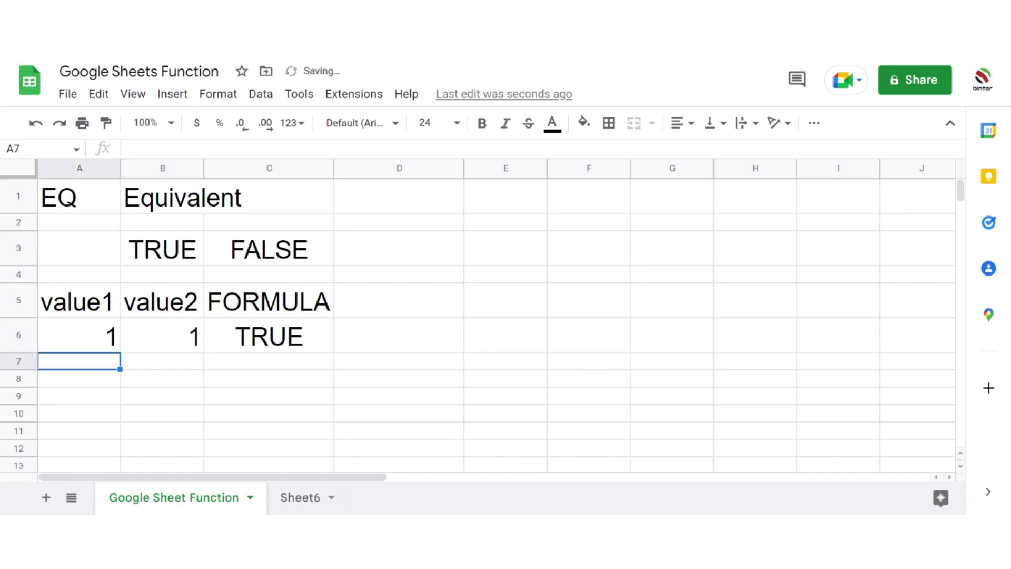
Change the value in cell A6 to 2 to test the EQ formula with unequal numbers
{"action": "key", "text": "Up"}
{"action": "type", "text": "2"}
{"action": "key", "text": "Right"}
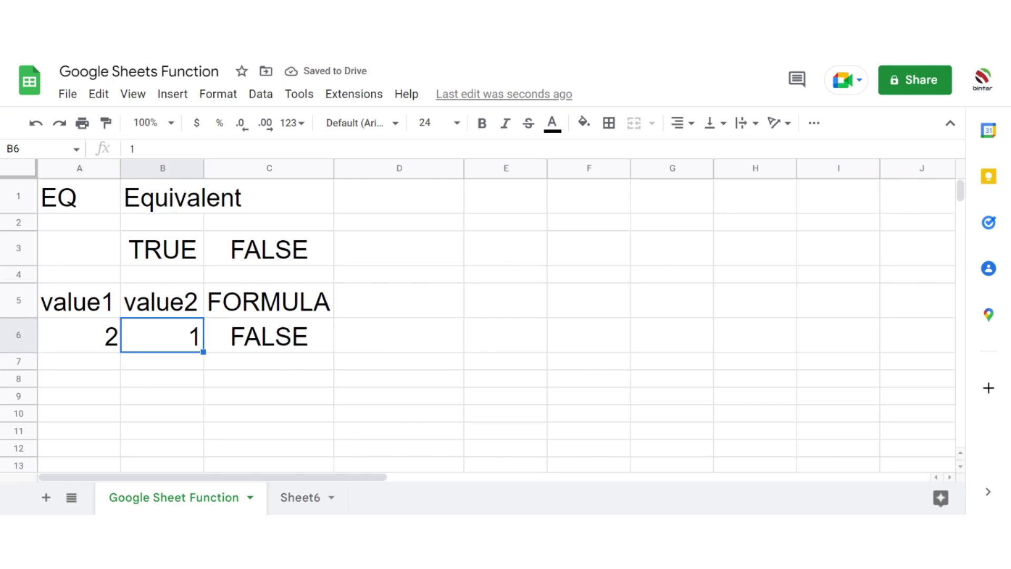
{"action": "key", "text": "Left"}
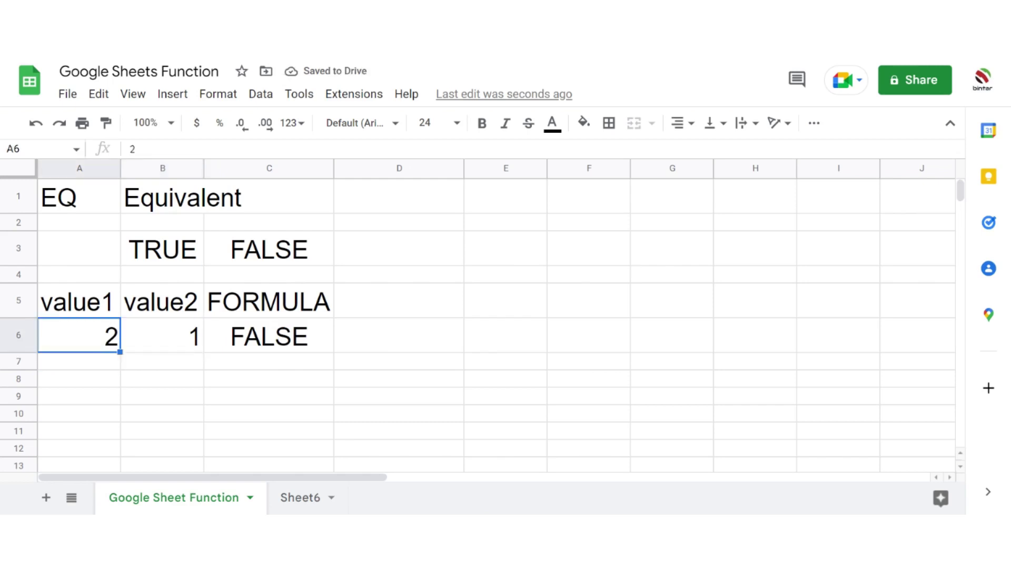
Enter uppercase A in cell A6 and lowercase a in cell B6 to test the comparison with text
{"action": "type", "text": "A"}
{"action": "key", "text": "Right"}
{"action": "type", "text": "a"}
{"action": "key", "text": "Right"}
{"action": "key", "text": "Down"}
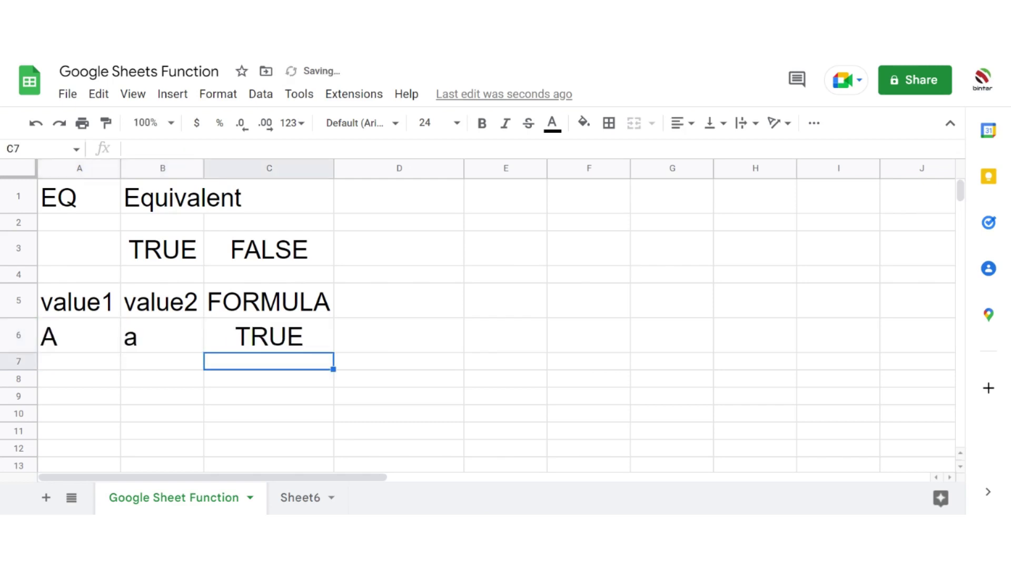
Change cell B6 to uppercase A and cell A6 to z
{"action": "key", "text": "Up"}
{"action": "key", "text": "Left"}
{"action": "type", "text": "A"}
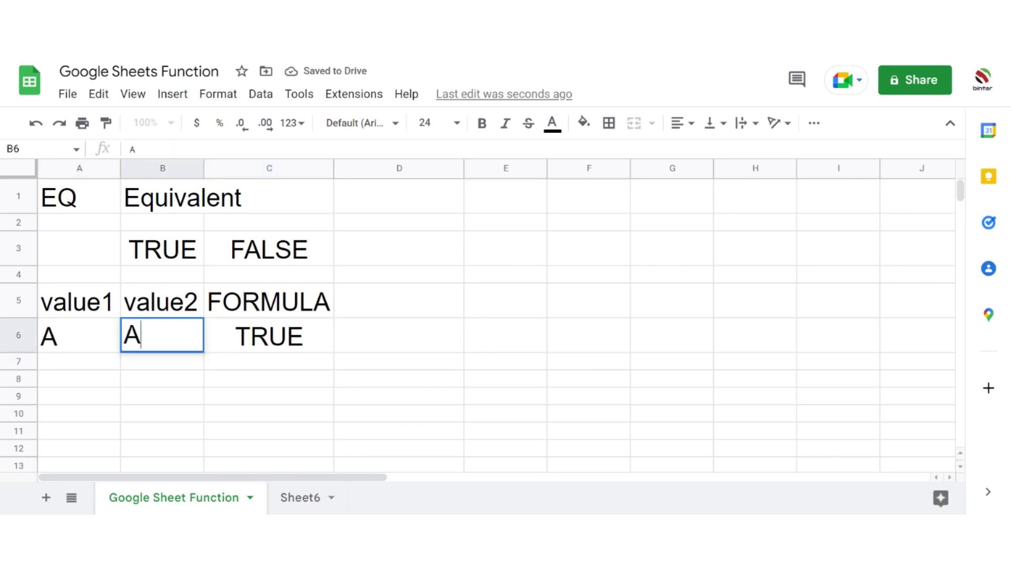
{"action": "key", "text": "Left"}
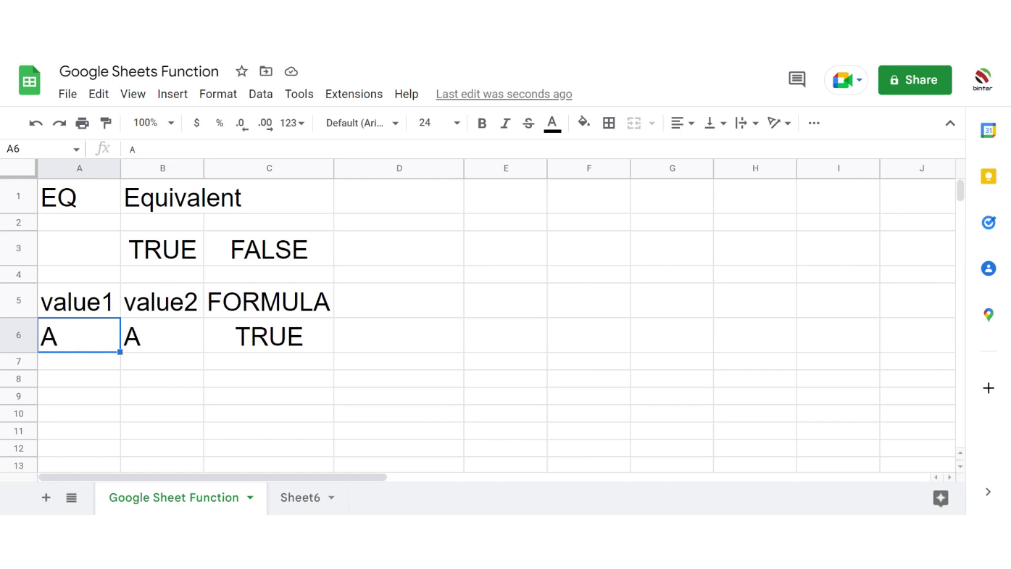
{"action": "type", "text": "z"}
{"action": "key", "text": "Tab"}
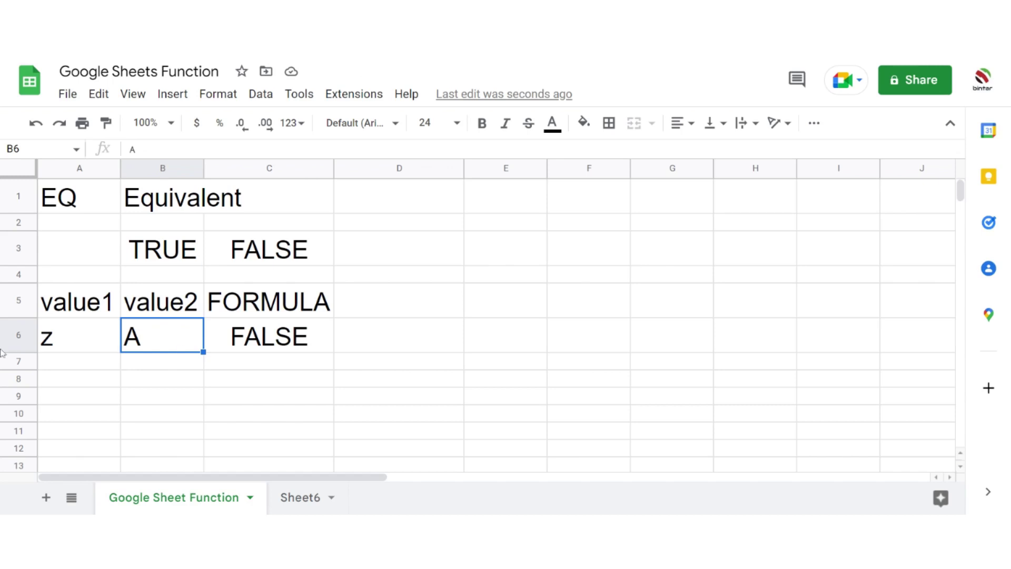
Compare A6 with B6 in cell D6 using the equals operator formula =A6=B6
{"action": "left_click", "coordinate": [430, 345]}
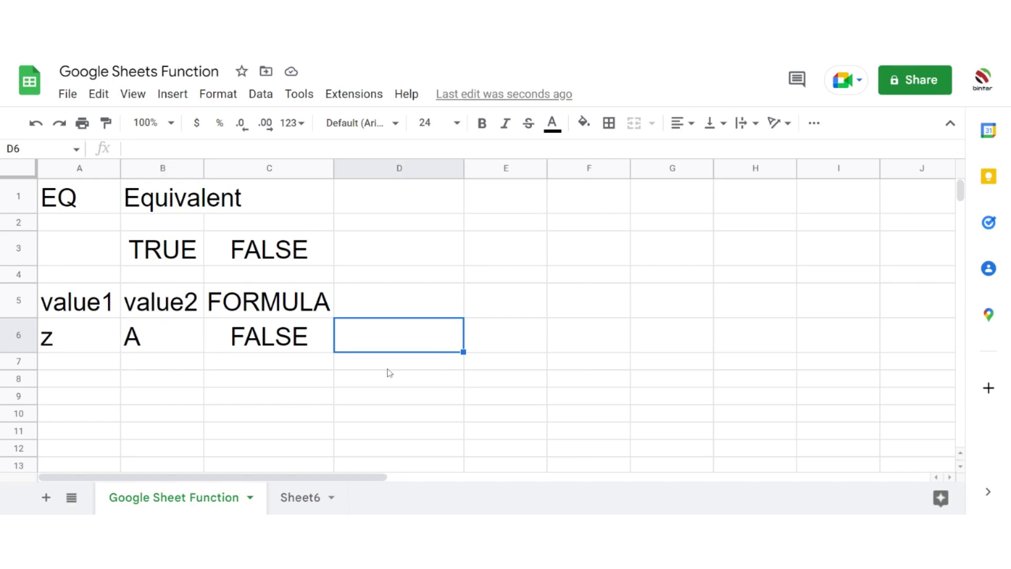
{"action": "type", "text": "="}
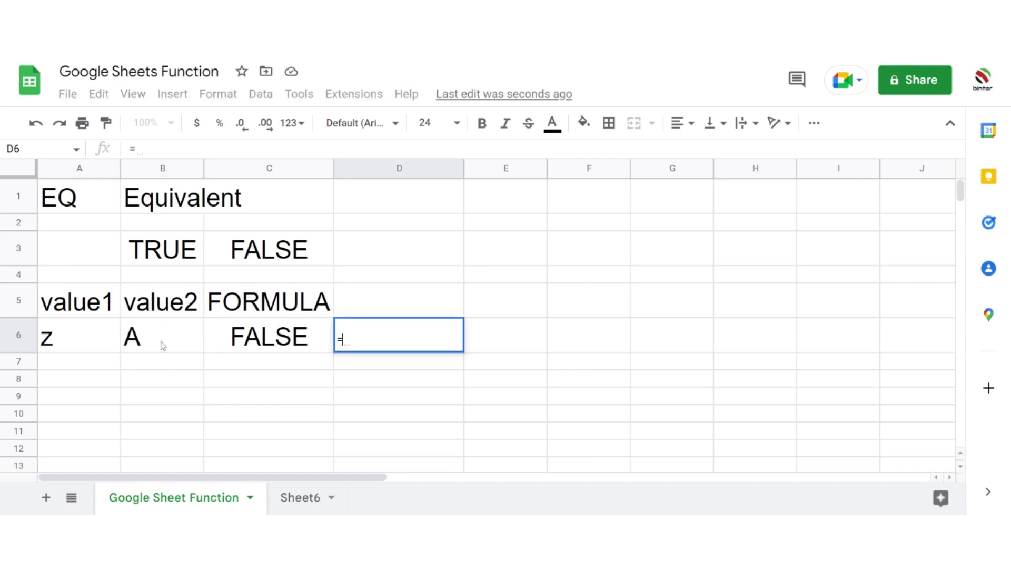
{"action": "left_click", "coordinate": [77, 344]}
{"action": "type", "text": "="}
{"action": "left_click", "coordinate": [156, 338]}
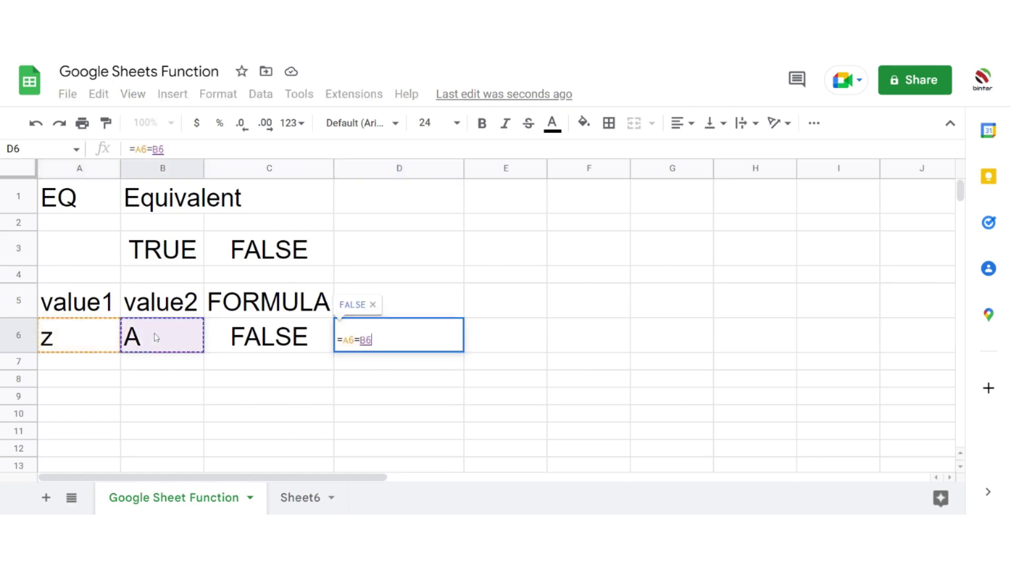
{"action": "key", "text": "Return"}
{"action": "left_click", "coordinate": [393, 343]}
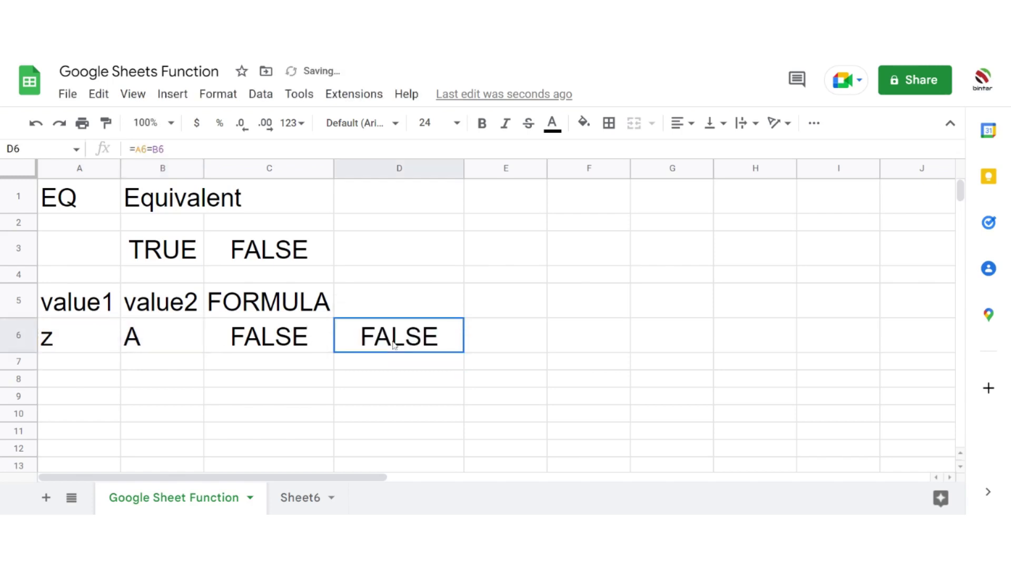
Enter 5 in both cells A6 and B6 to test the two equality formulas with equal numbers
{"action": "left_click", "coordinate": [68, 346]}
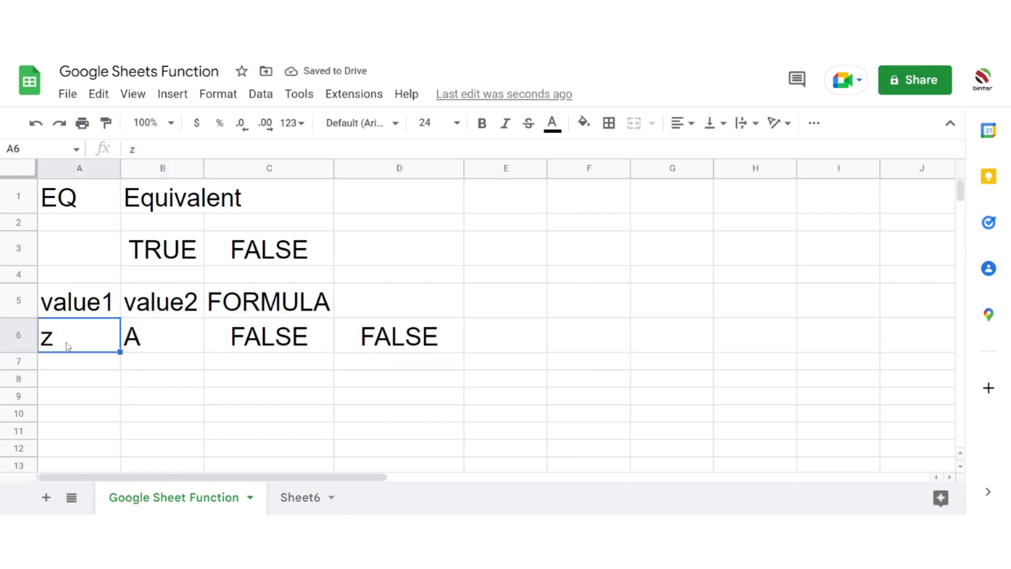
{"action": "type", "text": "5"}
{"action": "key", "text": "Tab"}
{"action": "type", "text": "5"}
{"action": "key", "text": "Tab"}
{"action": "key", "text": "Tab"}
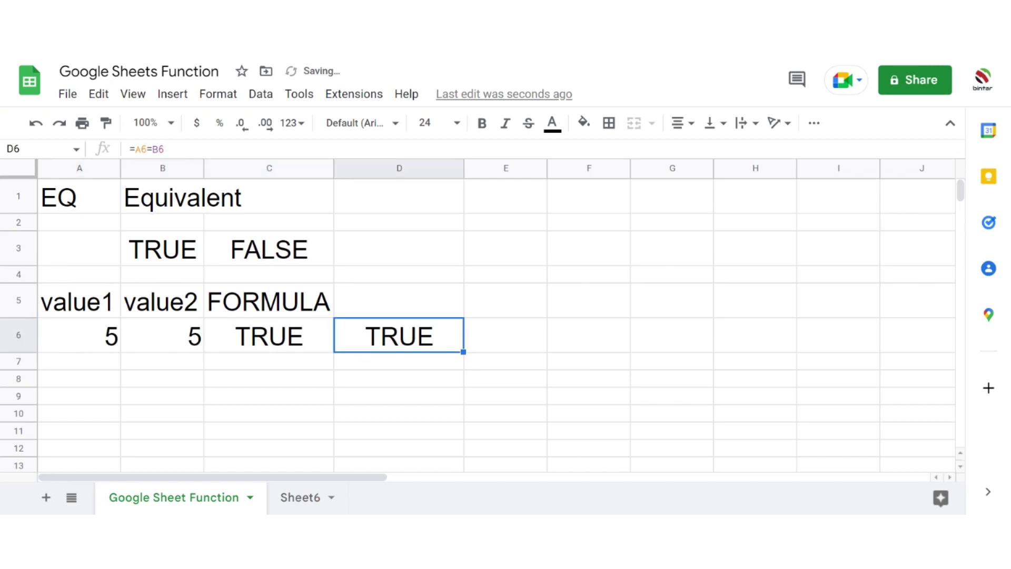
{"action": "key", "text": "Left"}
{"action": "key", "text": "Left"}
{"action": "key", "text": "Right"}
{"action": "key", "text": "Right"}
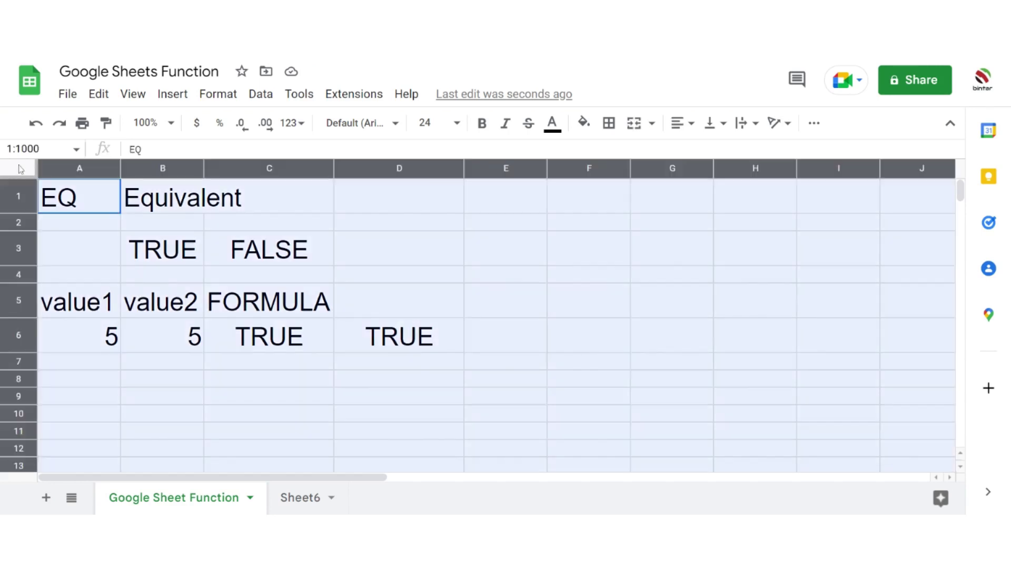
Clear all contents from the sheet and enter GT in cell A1 as the new function heading
{"action": "left_click", "coordinate": [20, 168]}
{"action": "key", "text": "Delete"}
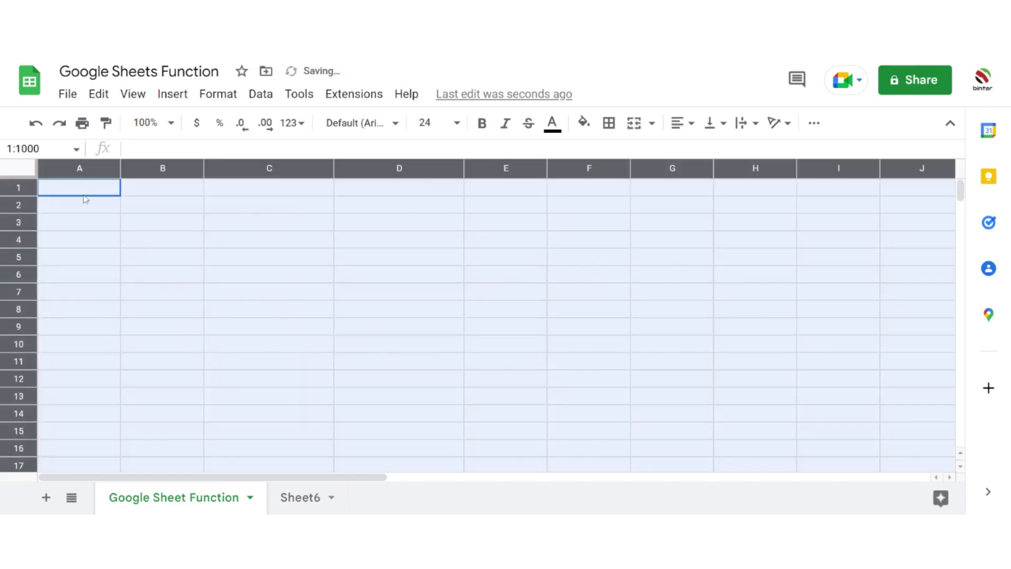
{"action": "left_click", "coordinate": [84, 193]}
{"action": "type", "text": "GT"}
{"action": "key", "text": "Tab"}
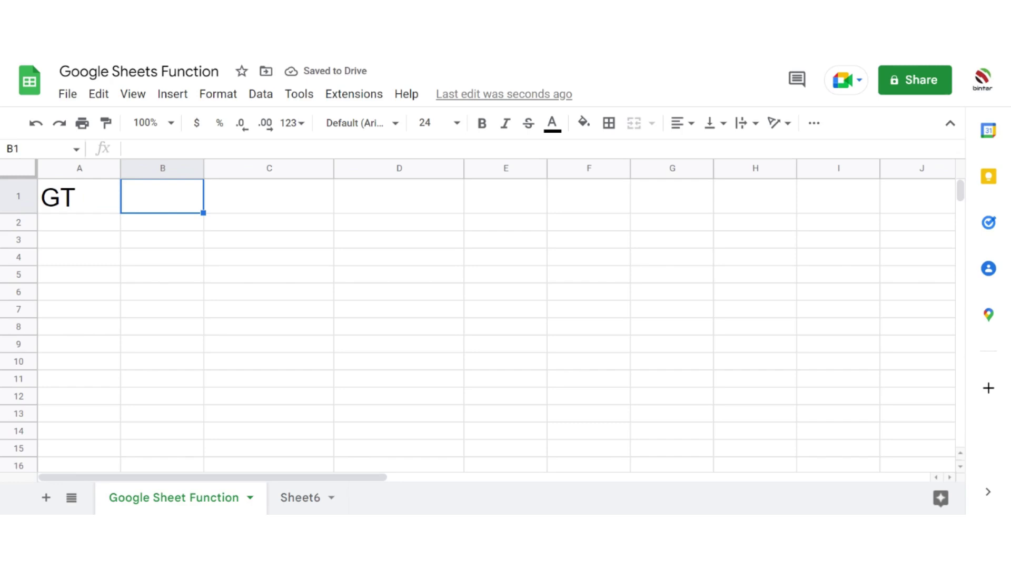
Enter the description "Greater Than >" in cell B1
{"action": "type", "text": "G"}
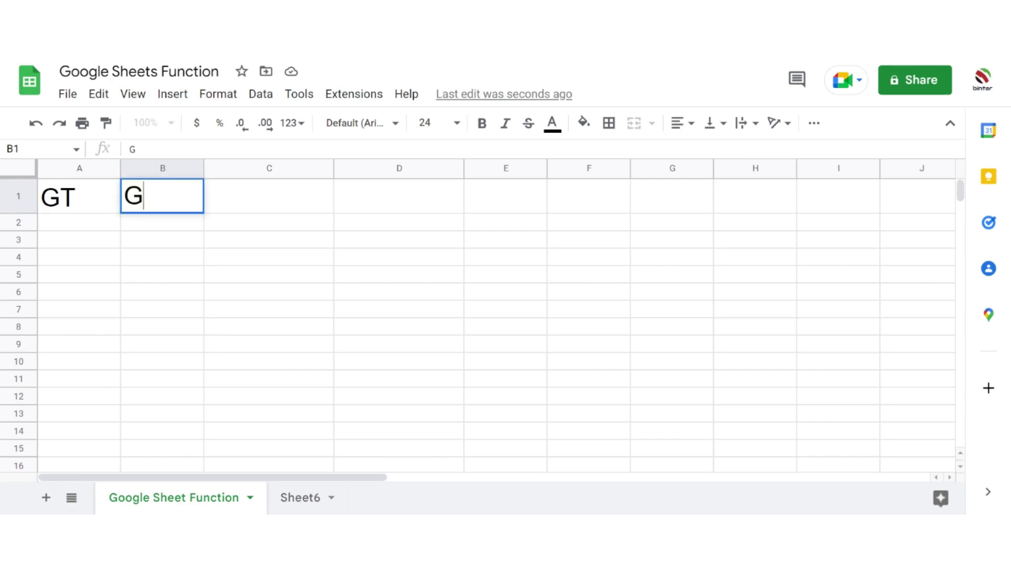
{"action": "type", "text": "reate"}
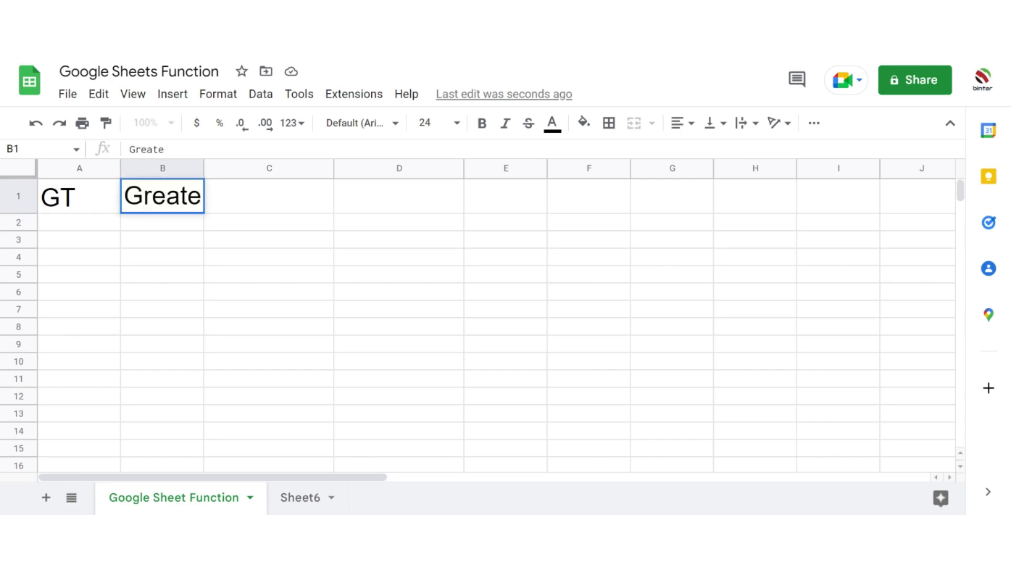
{"action": "type", "text": "r Than"}
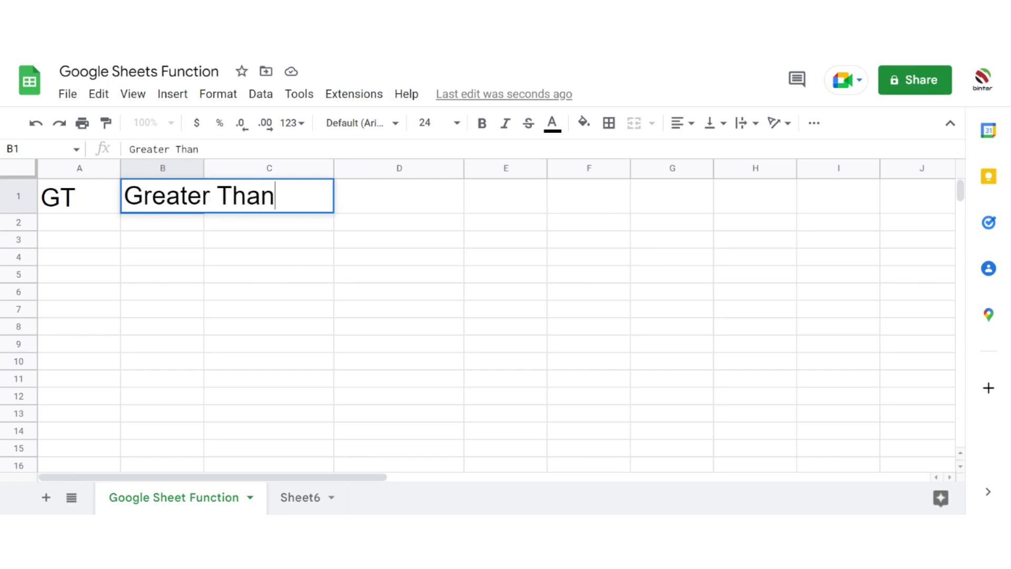
{"action": "key", "text": "Return"}
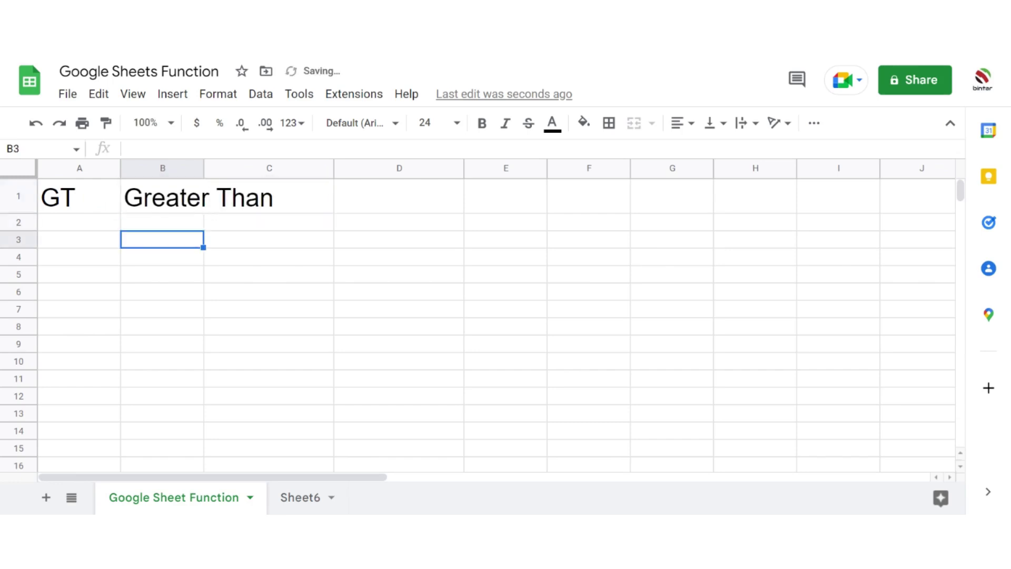
{"action": "key", "text": "Right"}
{"action": "key", "text": "Up"}
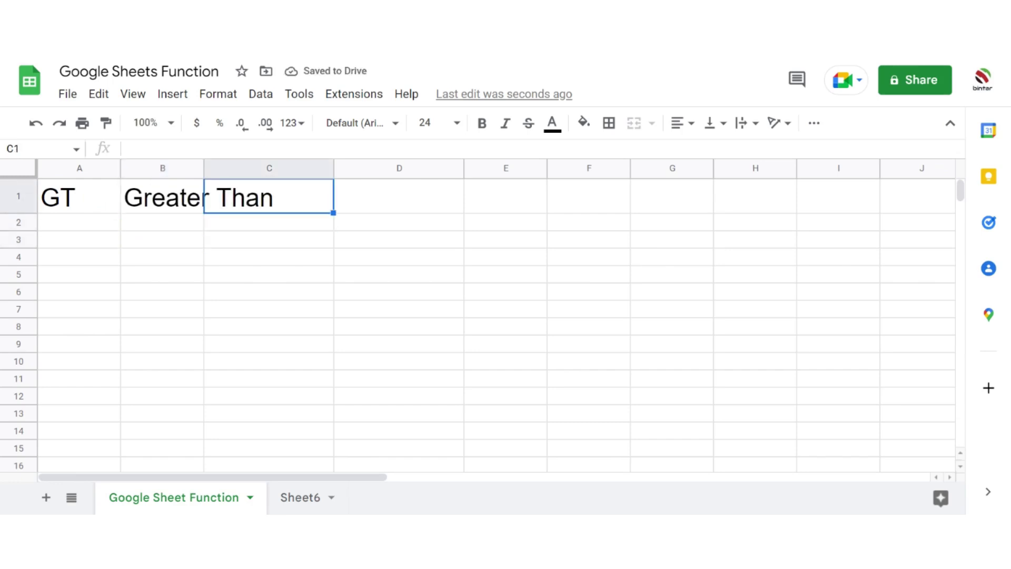
{"action": "key", "text": "Left"}
{"action": "key", "text": "Return"}
{"action": "type", "text": ">"}
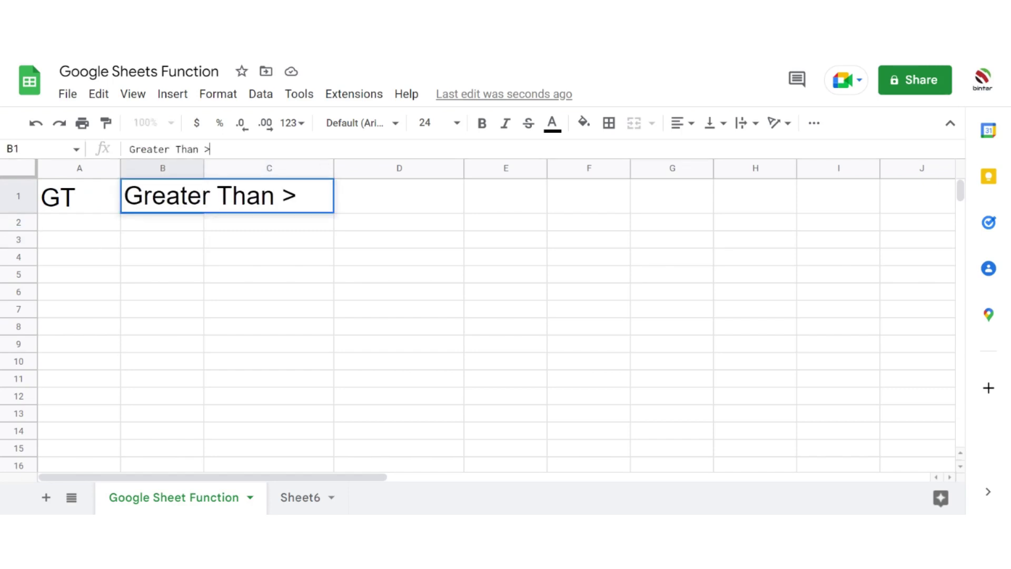
{"action": "key", "text": "Return"}
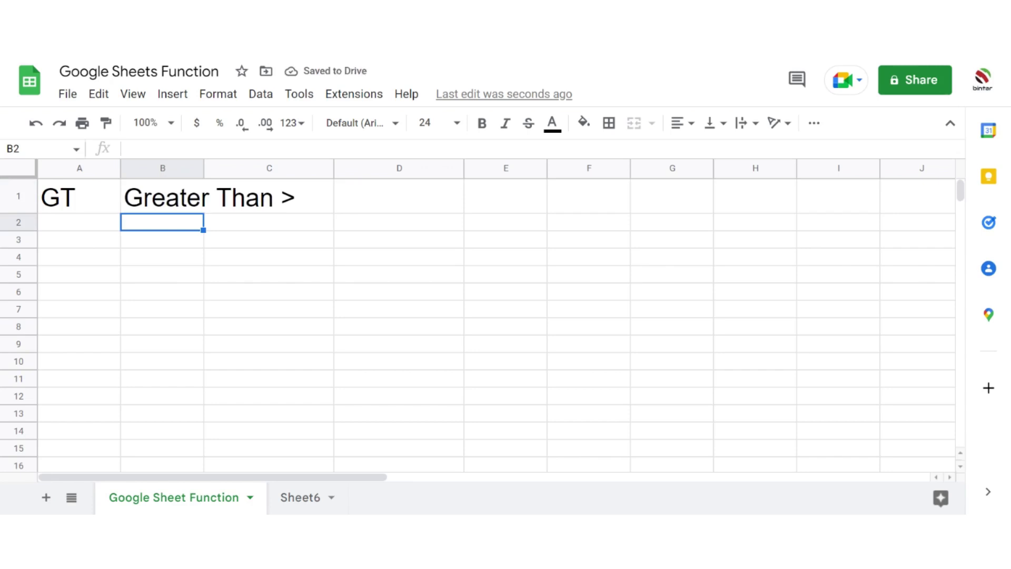
Enter the column headers value1, value2 and FORMULA in cells A3 to C3
{"action": "key", "text": "Down"}
{"action": "key", "text": "Left"}
{"action": "type", "text": "va"}
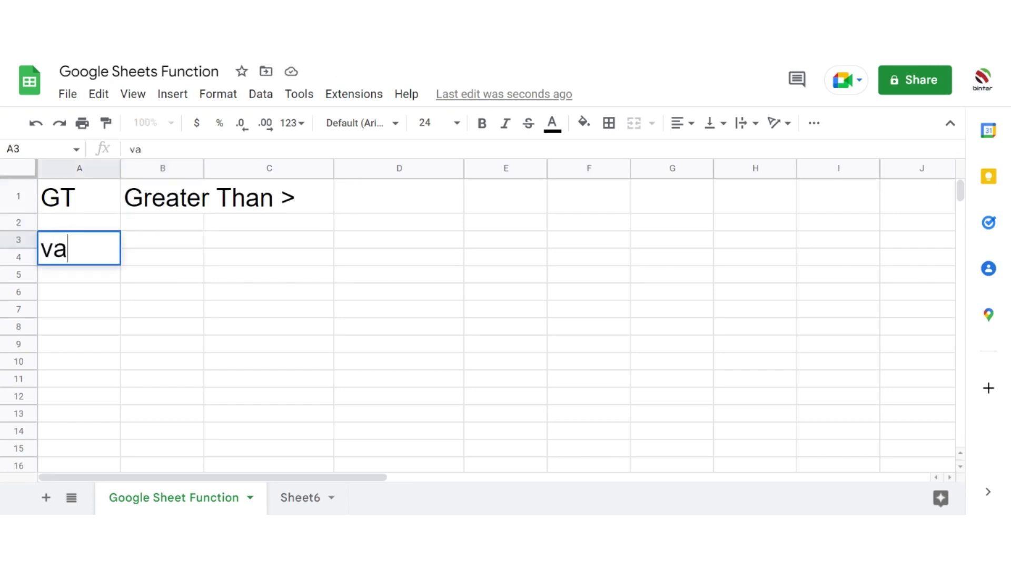
{"action": "type", "text": "lue1"}
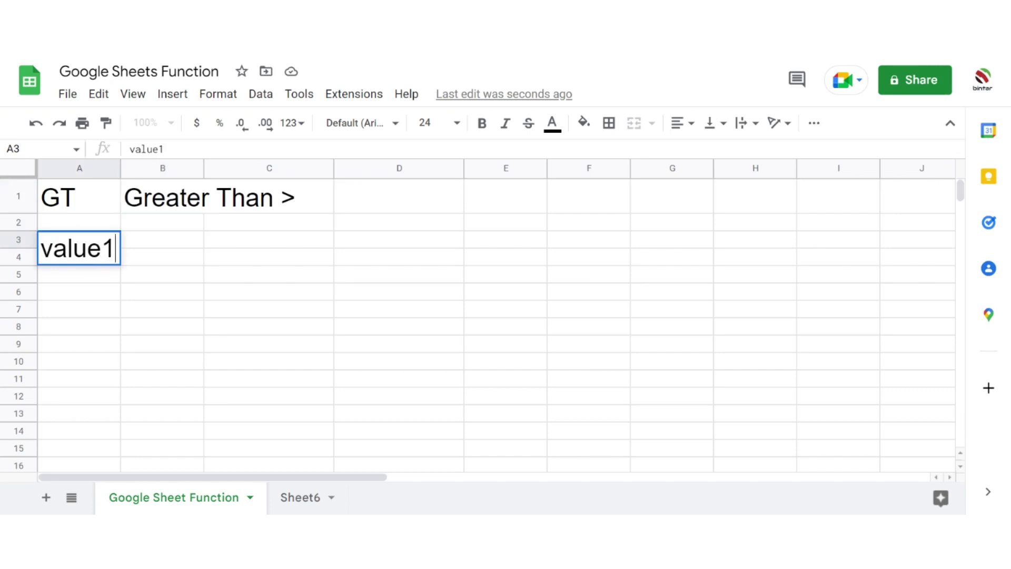
{"action": "key", "text": "Tab"}
{"action": "type", "text": "value"}
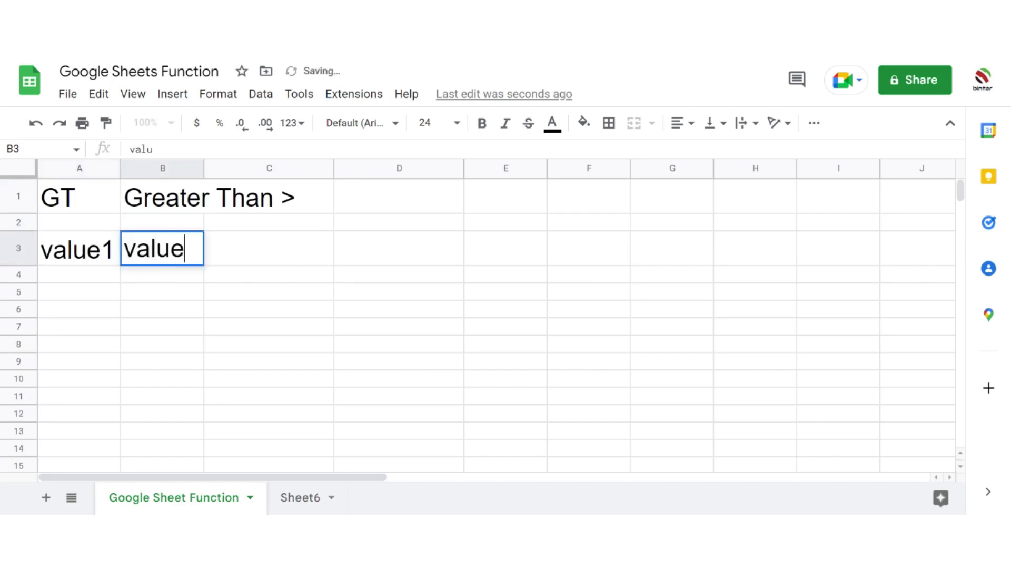
{"action": "type", "text": "2"}
{"action": "key", "text": "Tab"}
{"action": "type", "text": "F"}
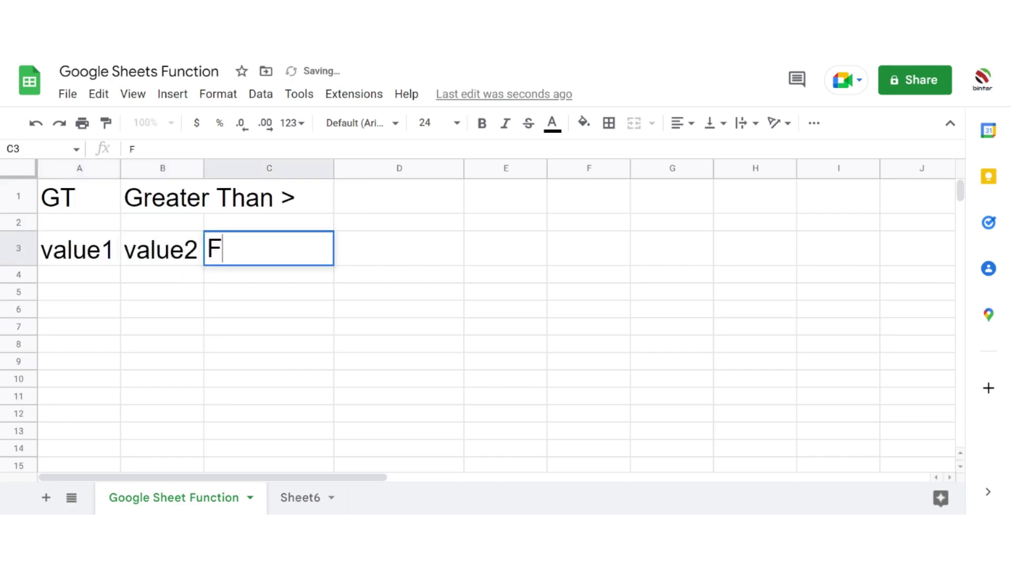
{"action": "type", "text": "ORMULA"}
{"action": "key", "text": "Down"}
Compare A4 with B4 in cell C4 using the formula =GT(A4,B4)
{"action": "key", "text": "Left"}
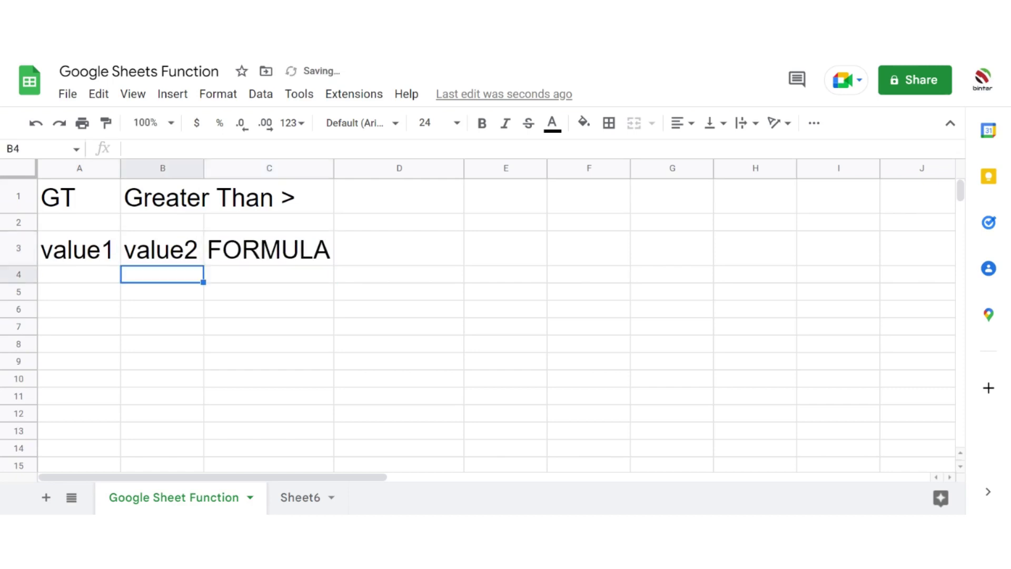
{"action": "key", "text": "Left"}
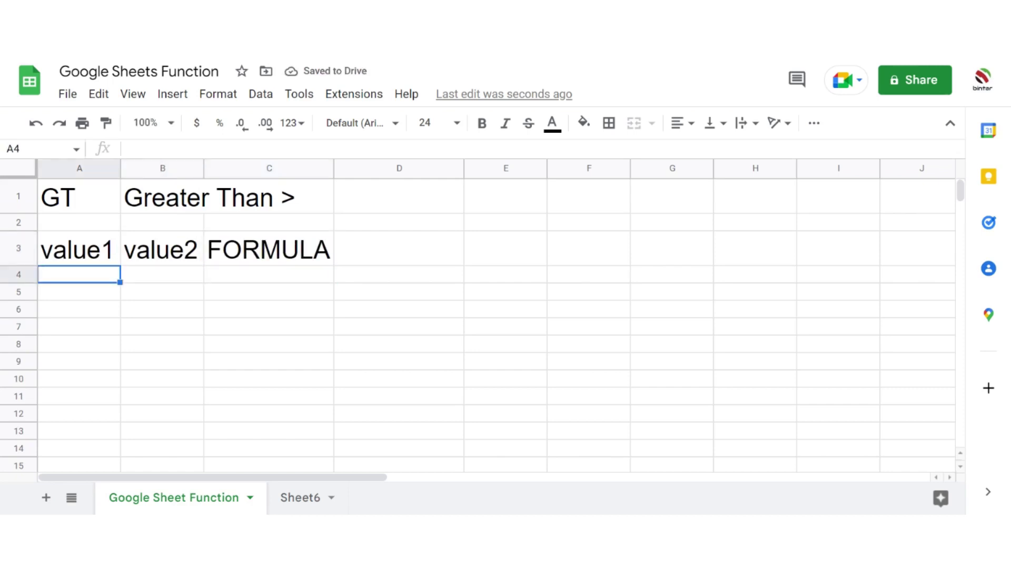
{"action": "key", "text": "Right"}
{"action": "key", "text": "Right"}
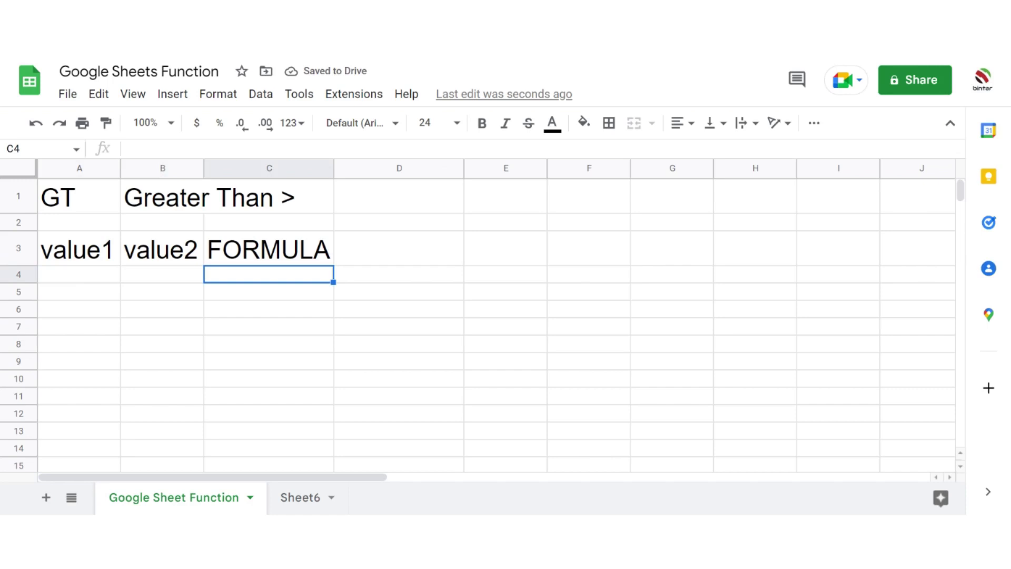
{"action": "type", "text": "=GT"}
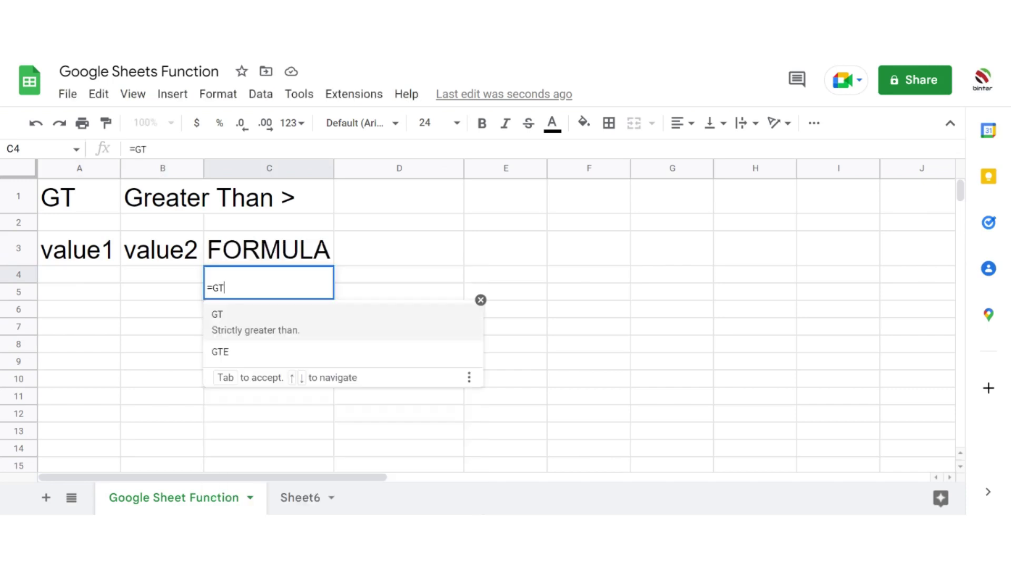
{"action": "left_click", "coordinate": [255, 320]}
{"action": "left_click", "coordinate": [78, 282]}
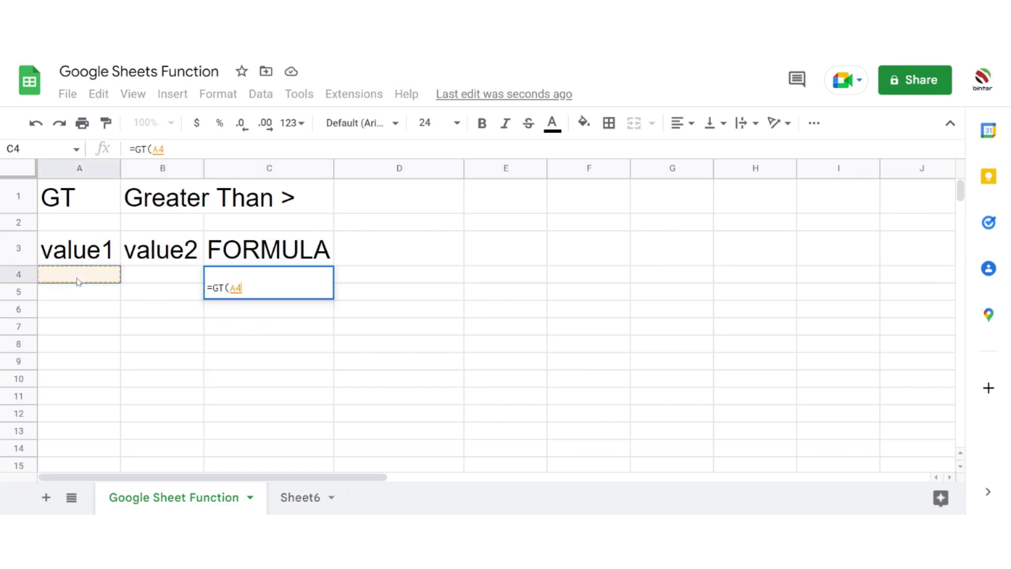
{"action": "type", "text": ","}
{"action": "left_click", "coordinate": [151, 282]}
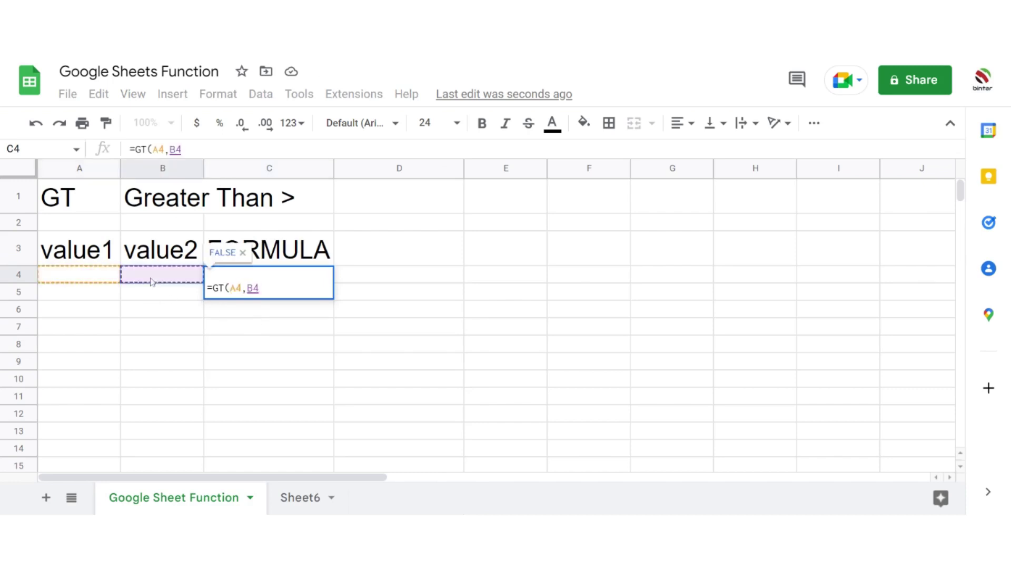
{"action": "type", "text": ")"}
{"action": "key", "text": "Return"}
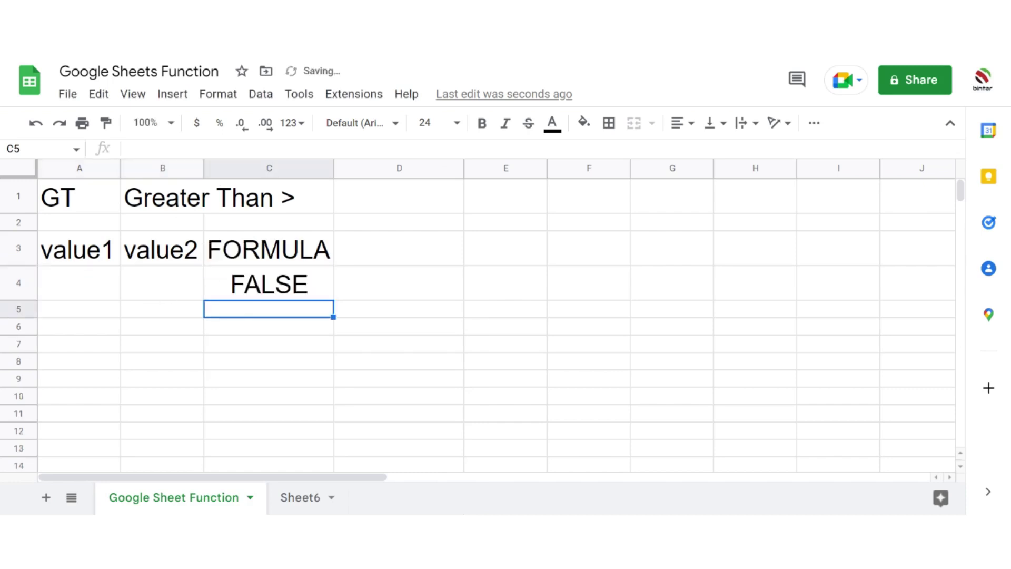
Enter 8 in cell A4 and 10 in cell B4 to test the GT formula with a smaller first value
{"action": "left_click", "coordinate": [64, 293]}
{"action": "type", "text": "8"}
{"action": "key", "text": "Tab"}
{"action": "type", "text": "10"}
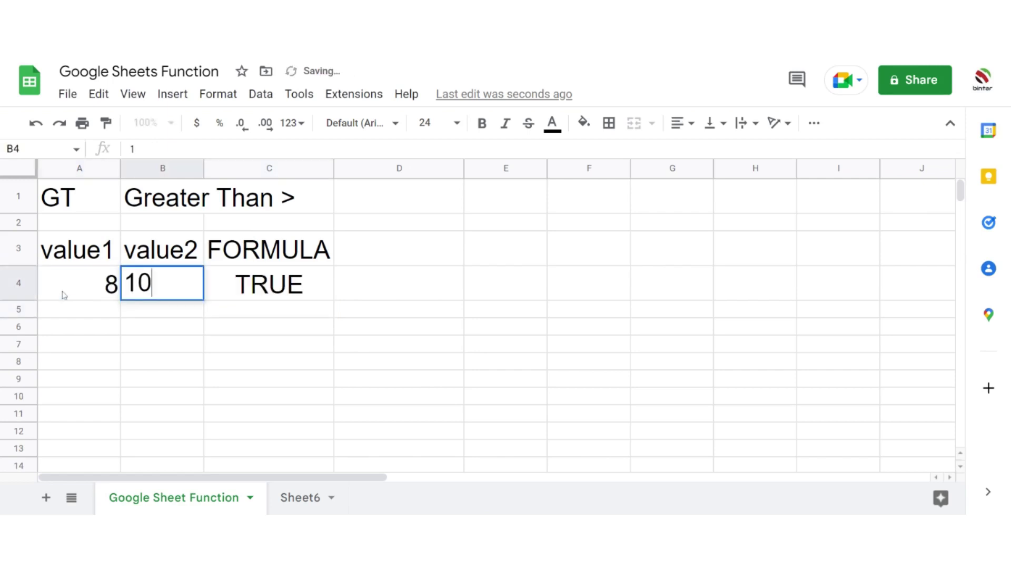
{"action": "key", "text": "Return"}
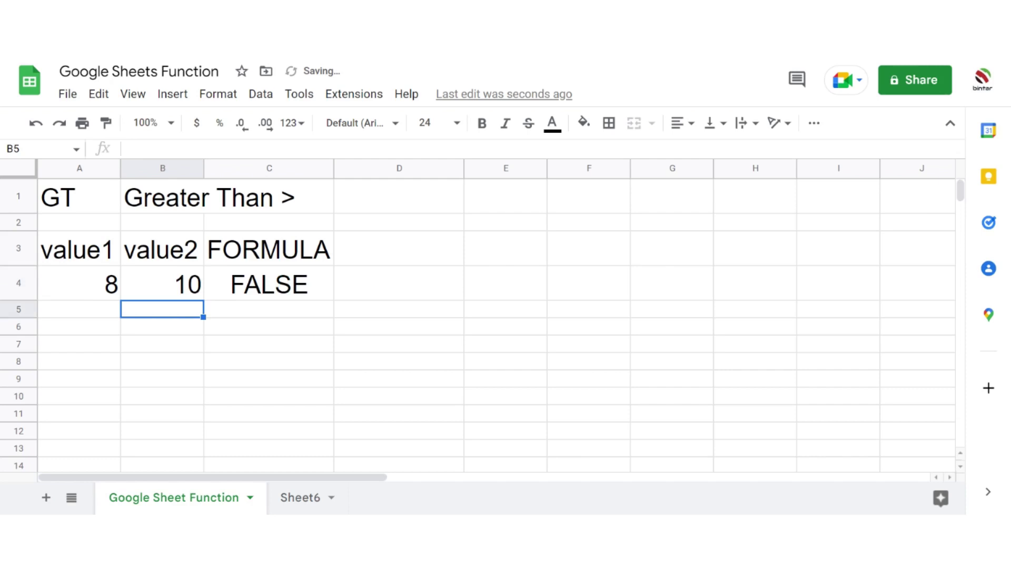
Swap the test values by setting cell A4 to 10 and cell B4 to 8
{"action": "key", "text": "Left"}
{"action": "key", "text": "Up"}
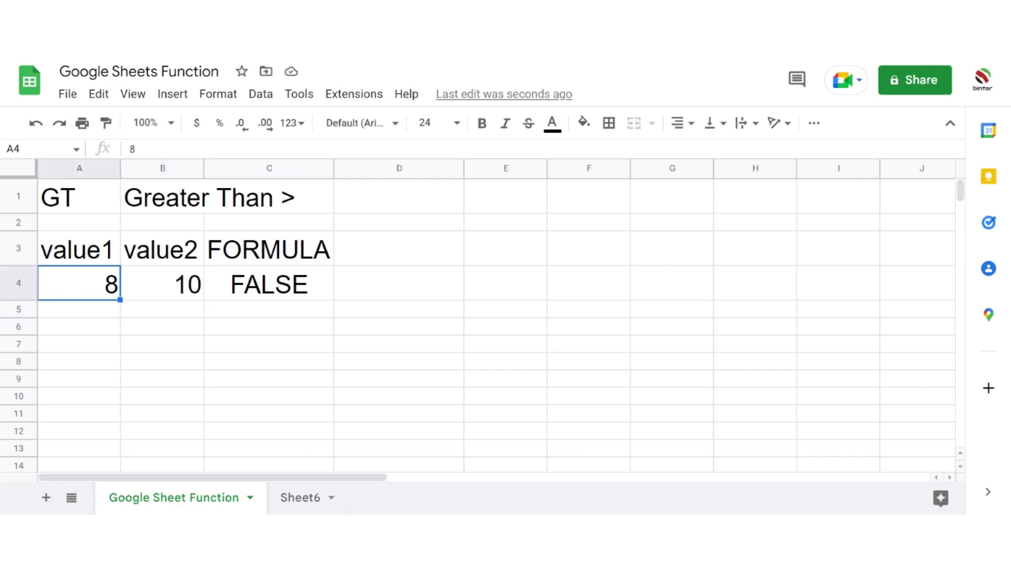
{"action": "type", "text": "10"}
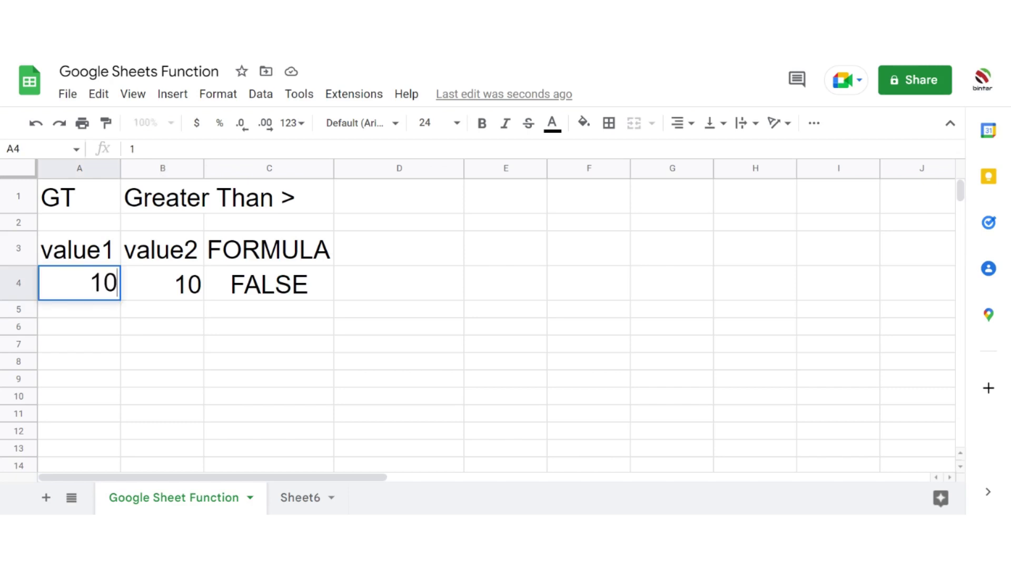
{"action": "key", "text": "Tab"}
{"action": "type", "text": "8"}
{"action": "key", "text": "Return"}
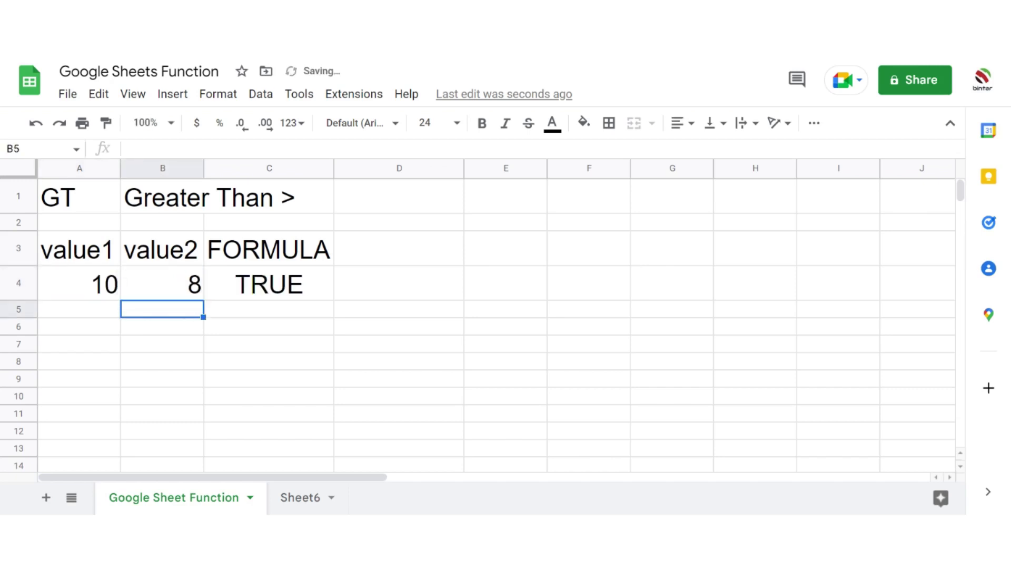
Set cell A4 back to 8 and cell B4 back to 10
{"action": "key", "text": "Left"}
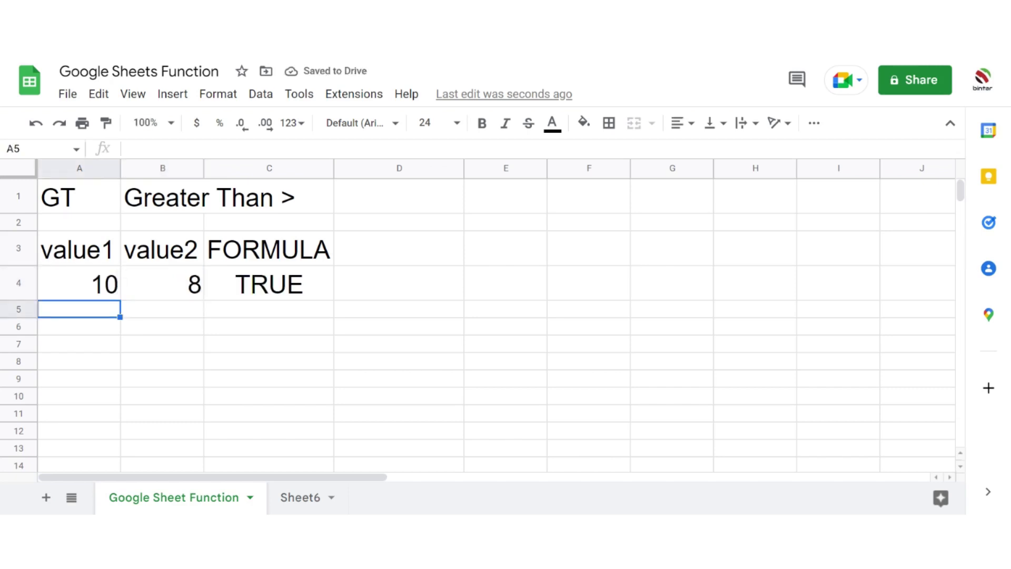
{"action": "key", "text": "Up"}
{"action": "type", "text": "8"}
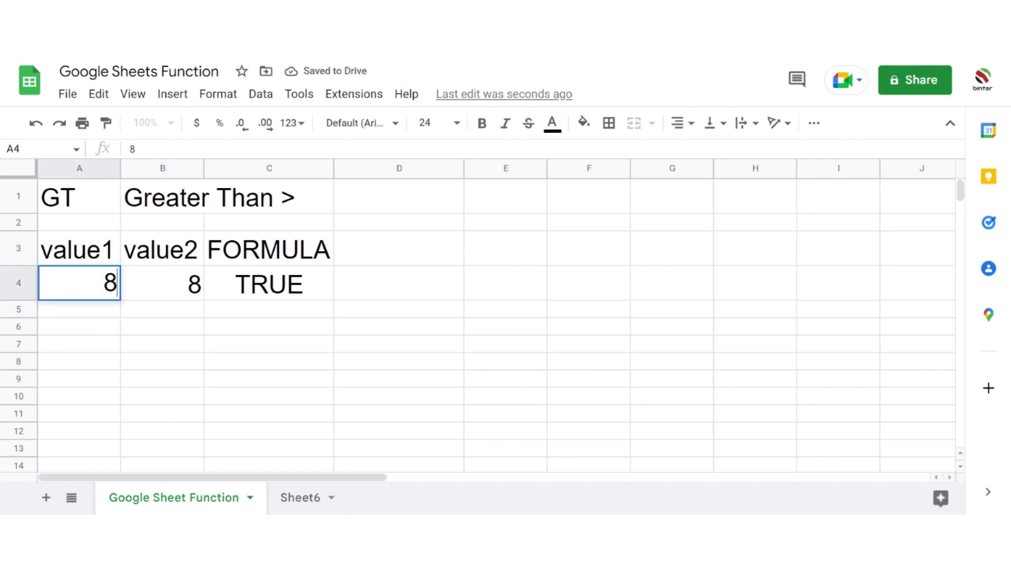
{"action": "key", "text": "Tab"}
{"action": "type", "text": "10"}
{"action": "key", "text": "Return"}
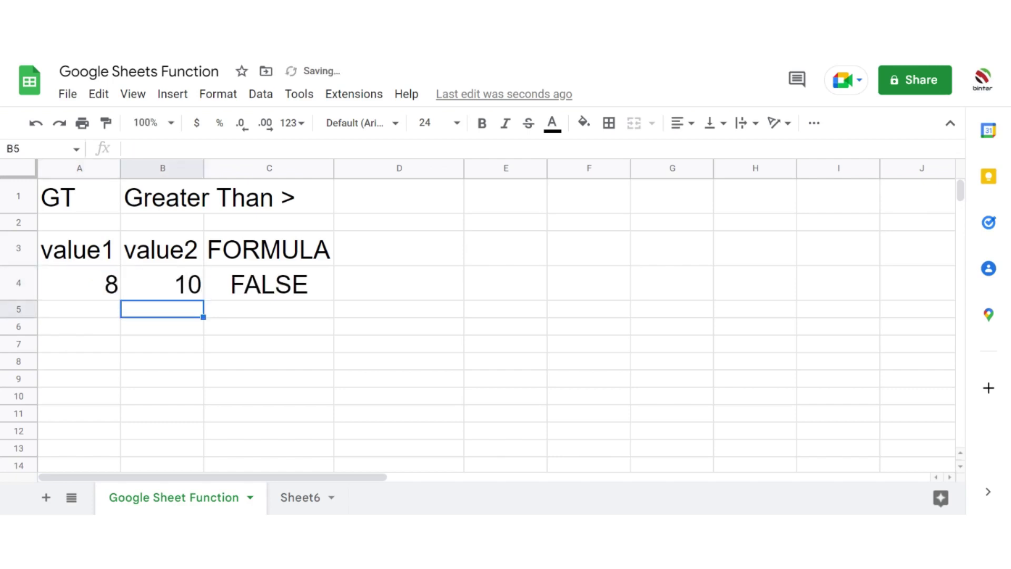
Try 9 in cell B4, and set it to 8 to test the GT formula with equal numbers
{"action": "key", "text": "Up"}
{"action": "type", "text": "9"}
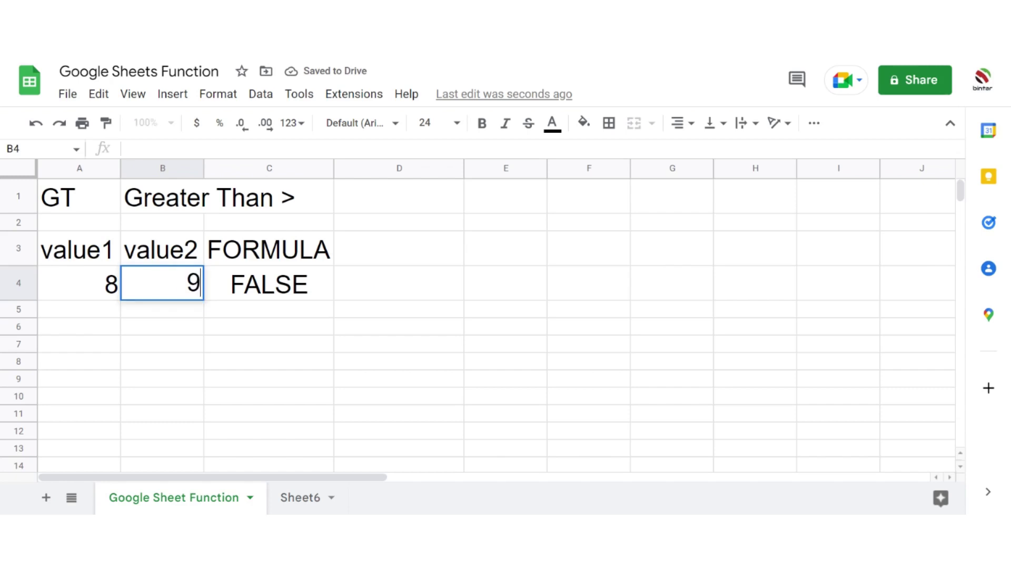
{"action": "key", "text": "Return"}
{"action": "key", "text": "Up"}
{"action": "type", "text": "8"}
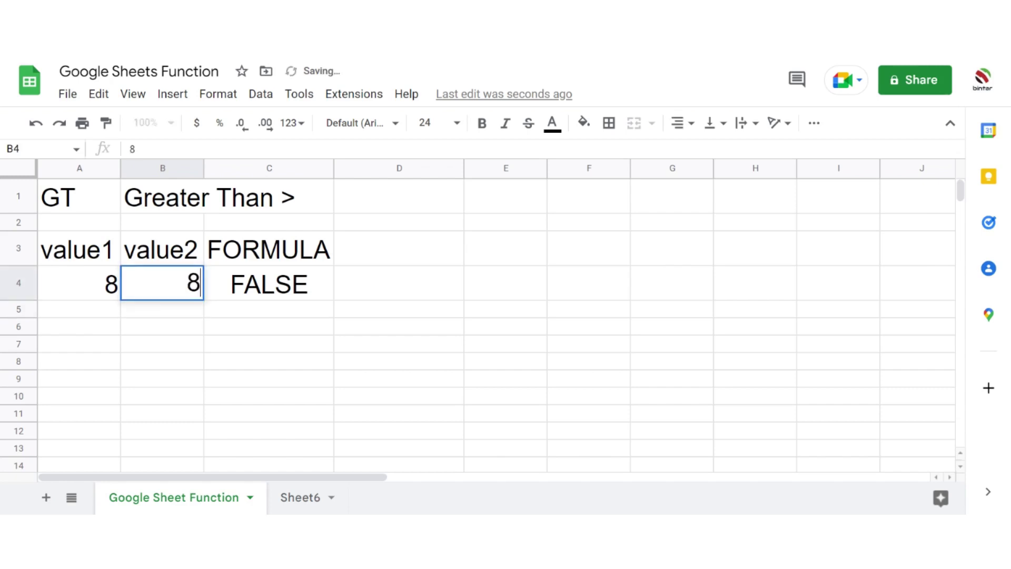
{"action": "key", "text": "Return"}
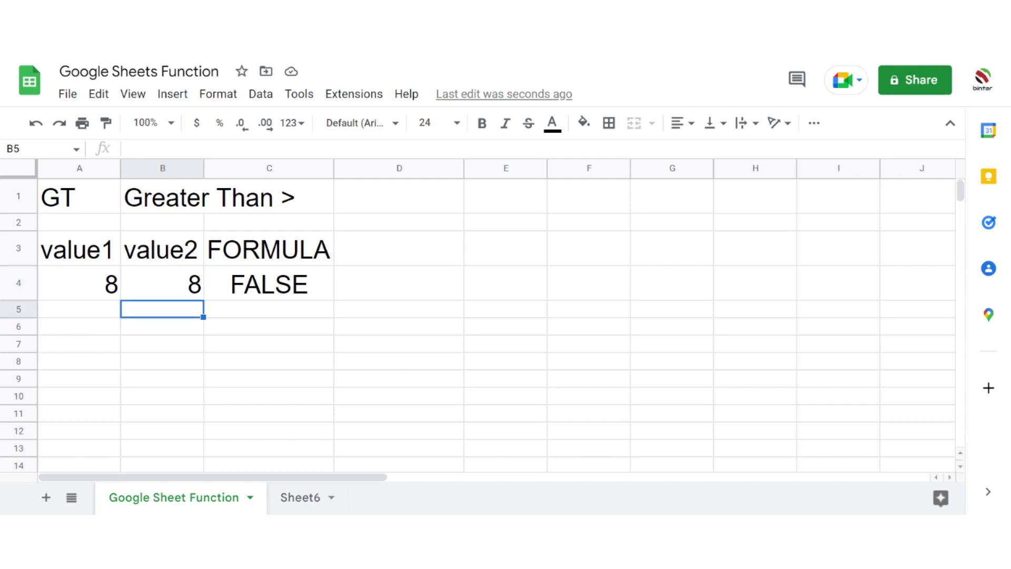
{"action": "key", "text": "Left"}
{"action": "key", "text": "Up"}
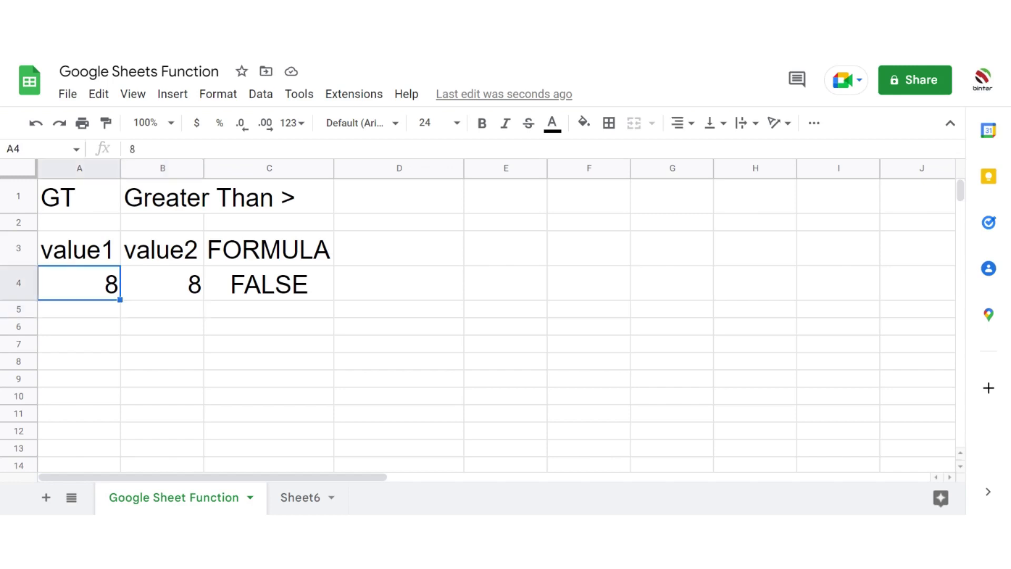
Enter -10 in cell A4 and -15 in cell B4 to test the GT formula with negative numbers
{"action": "type", "text": "-10"}
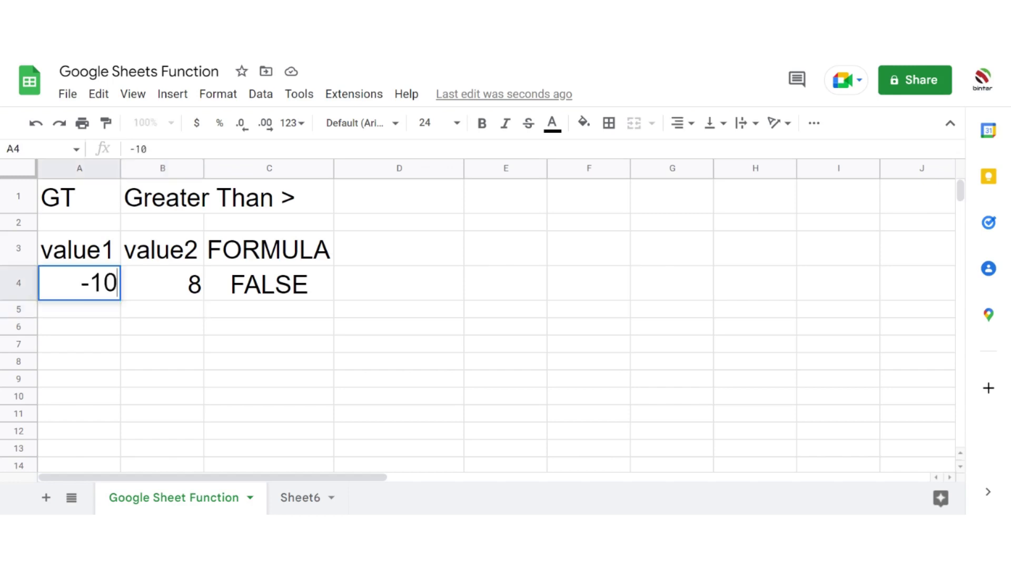
{"action": "key", "text": "Tab"}
{"action": "type", "text": "-15"}
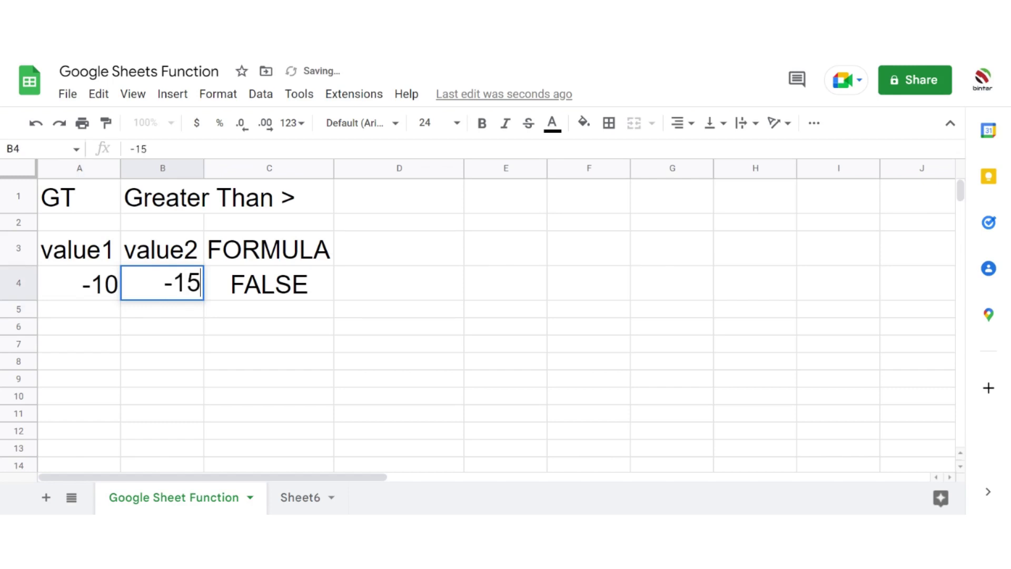
{"action": "key", "text": "Return"}
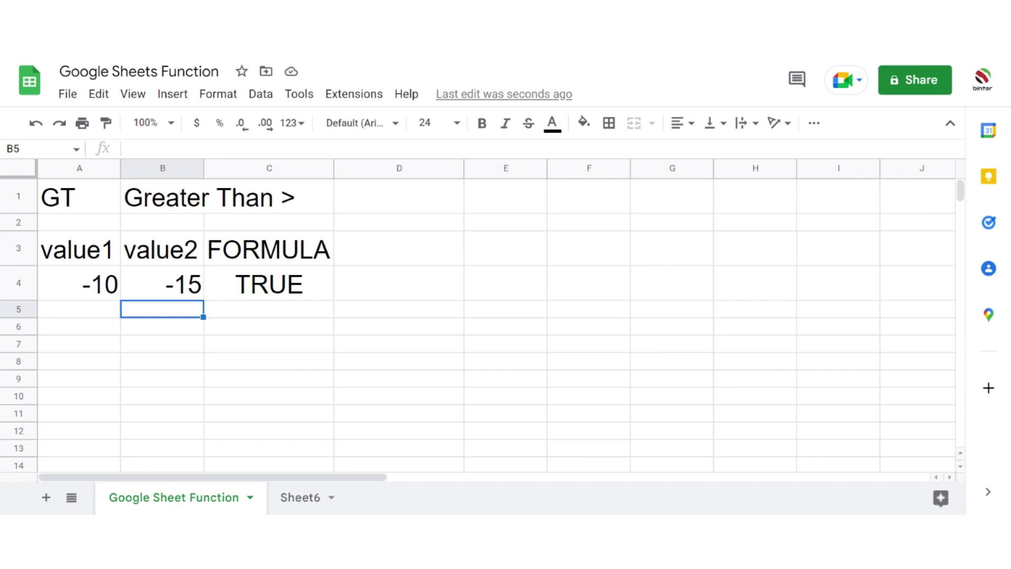
Change the heading in cell A1 to GTE and the description in cell B1 to "Greater Than Equal >="
{"action": "double_click", "coordinate": [90, 206]}
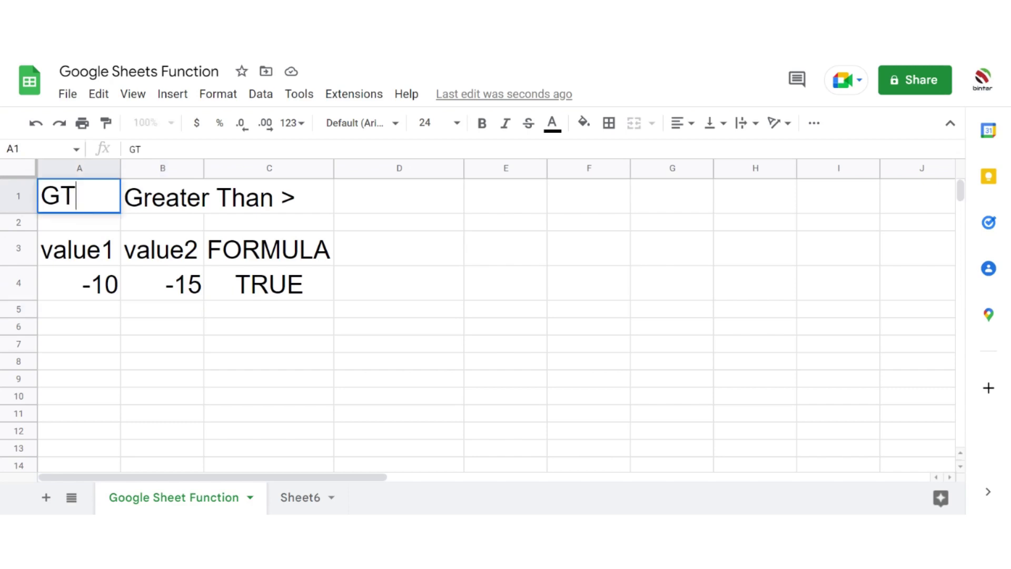
{"action": "left_click_drag", "start_coordinate": [77, 196], "coordinate": [3, 193]}
{"action": "type", "text": "GTE"}
{"action": "left_click", "coordinate": [174, 212]}
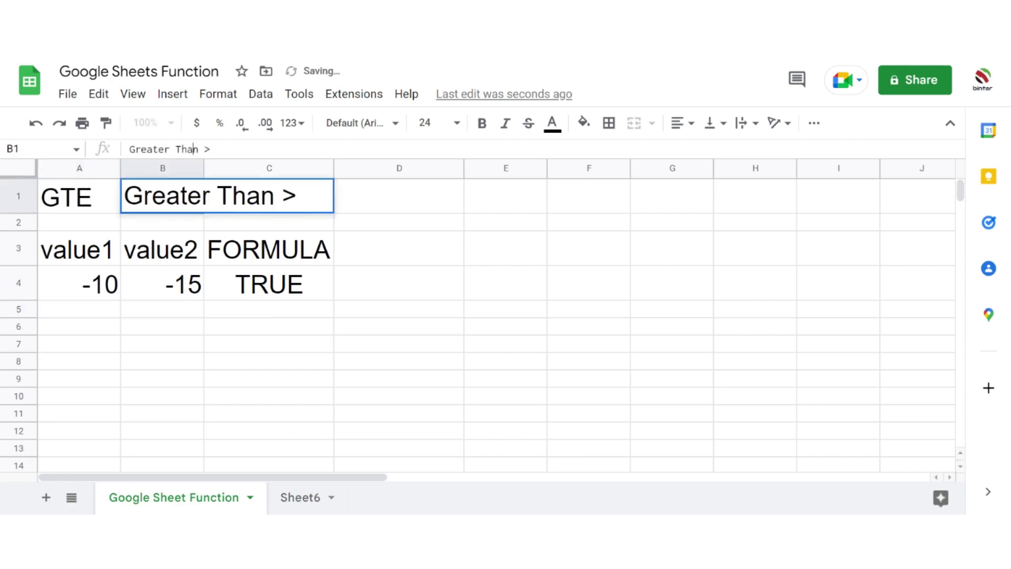
{"action": "left_click", "coordinate": [206, 149]}
{"action": "type", "text": "Equal"}
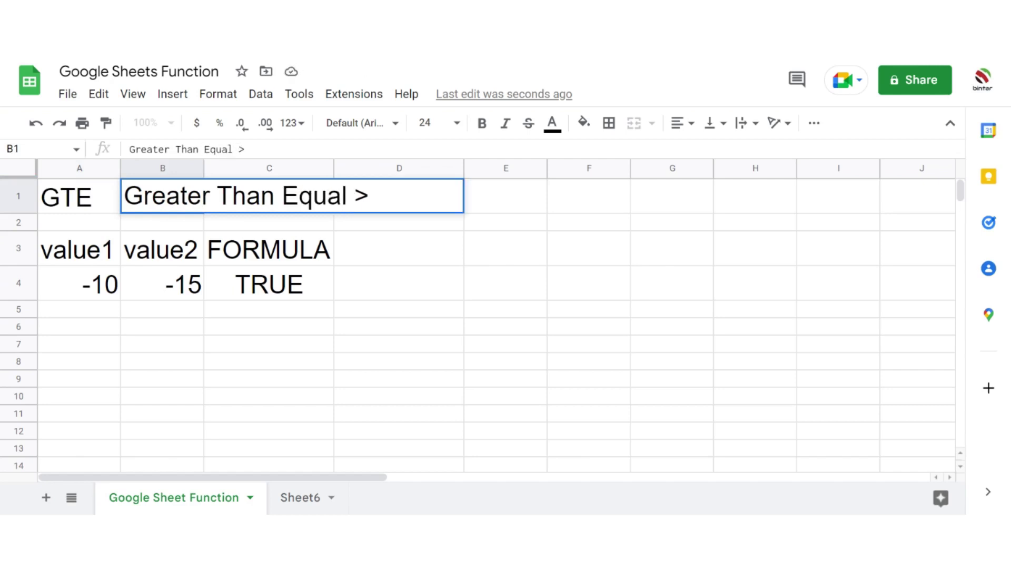
{"action": "key", "text": "Right"}
{"action": "type", "text": "="}
{"action": "left_click", "coordinate": [413, 348]}
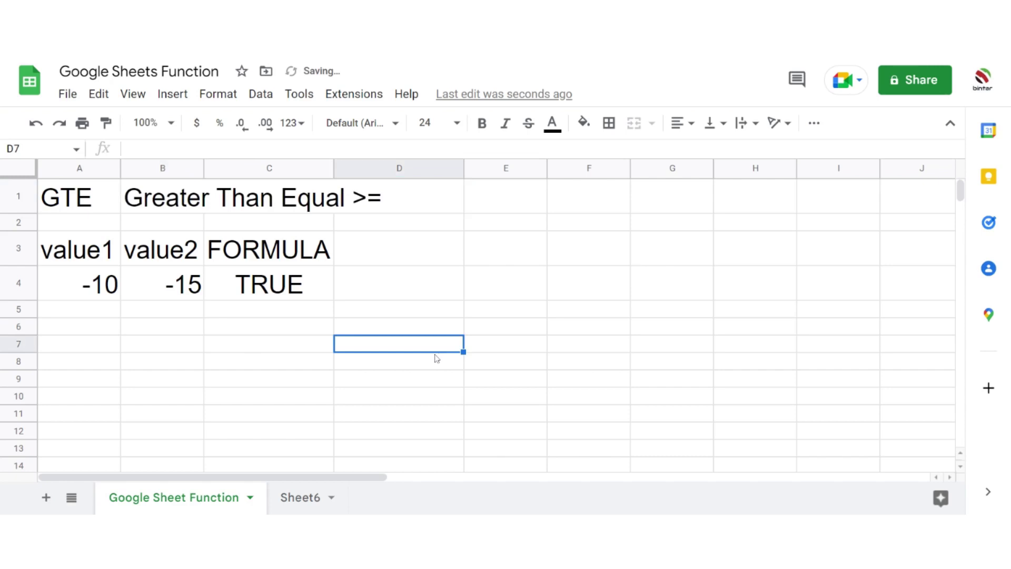
Change the formula in cell C4 to =GTE(A4,B4)
{"action": "left_click", "coordinate": [280, 294]}
{"action": "left_click", "coordinate": [151, 149]}
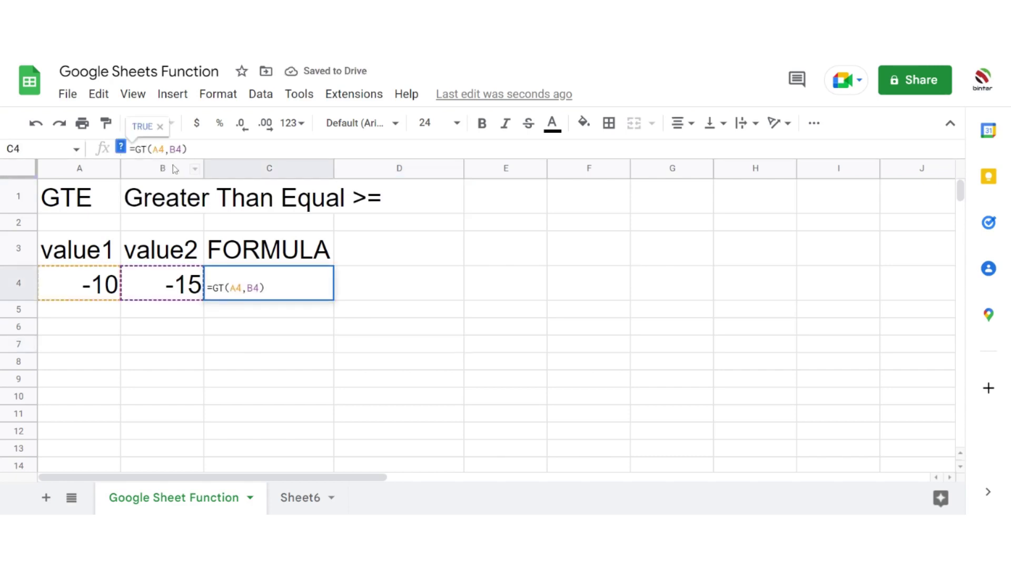
{"action": "type", "text": "E"}
{"action": "key", "text": "Right"}
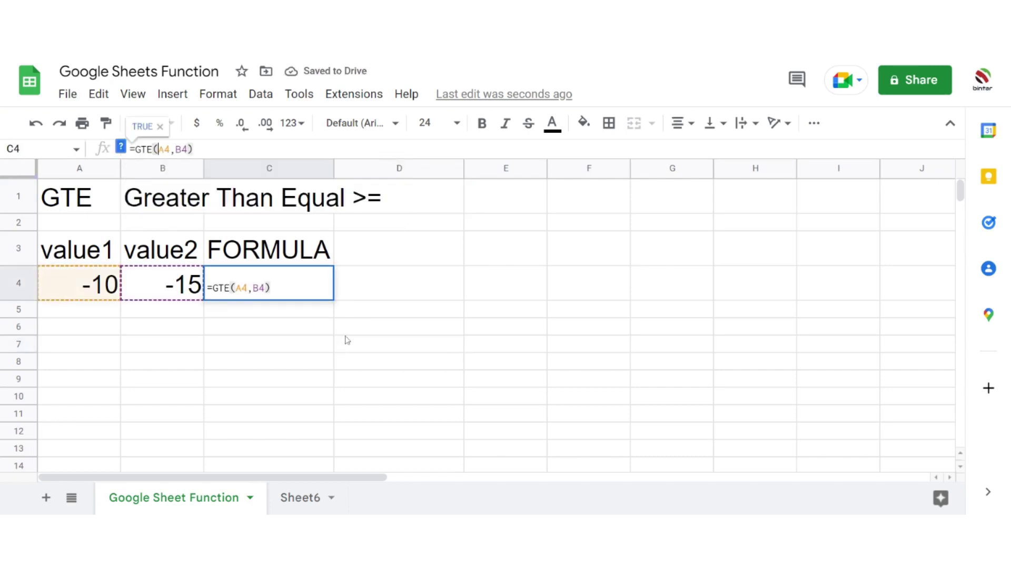
{"action": "key", "text": "Return"}
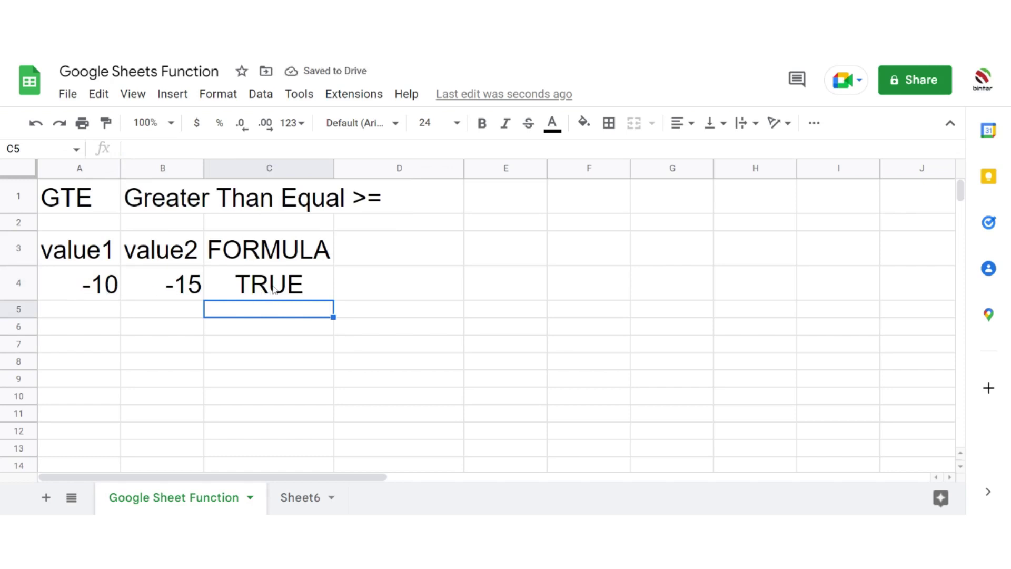
Enter 5 in both cells A4 and B4 to test the GTE formula with equal numbers
{"action": "left_click", "coordinate": [100, 293]}
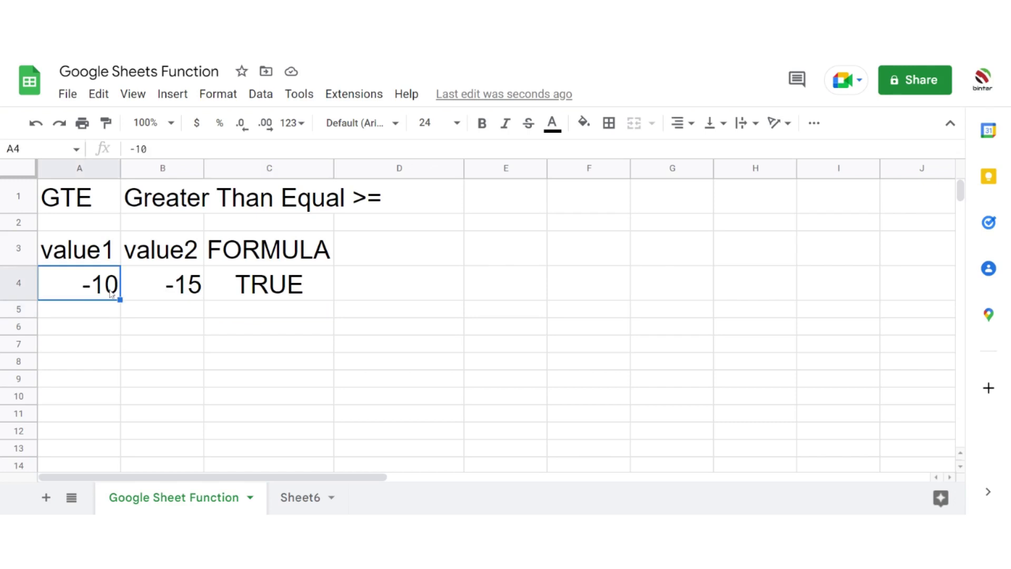
{"action": "left_click", "coordinate": [189, 295]}
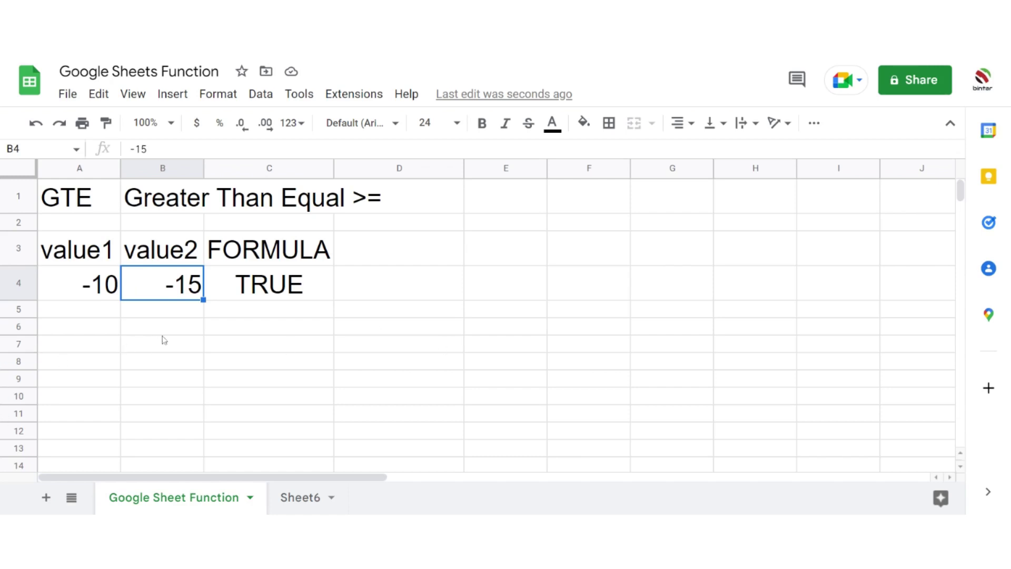
{"action": "left_click", "coordinate": [111, 285]}
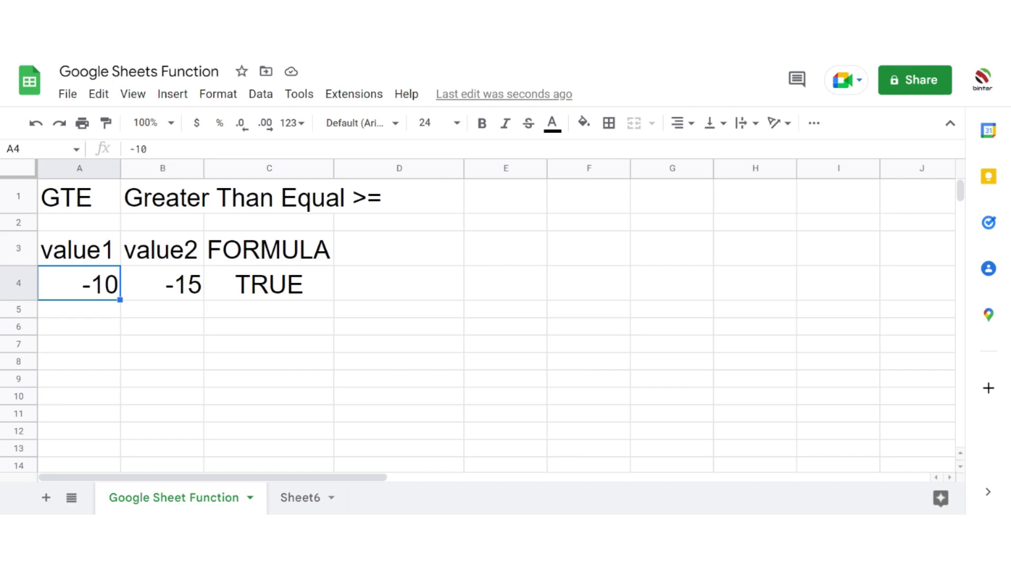
{"action": "type", "text": "5"}
{"action": "key", "text": "Tab"}
{"action": "type", "text": "5"}
{"action": "key", "text": "Return"}
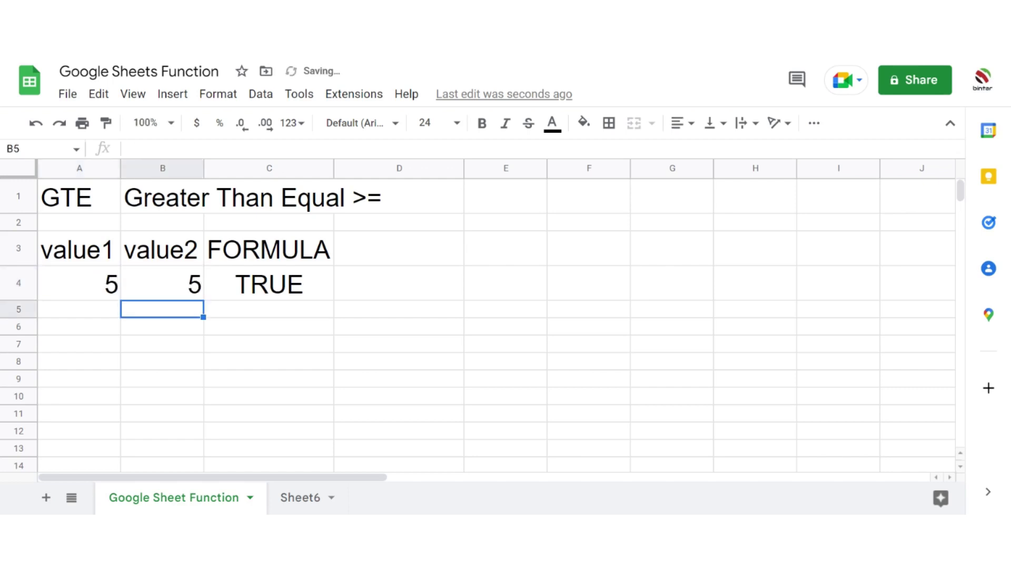
Set cell B4 to 6 to test the GTE formula with a larger second value
{"action": "key", "text": "Up"}
{"action": "type", "text": "6"}
{"action": "key", "text": "Return"}
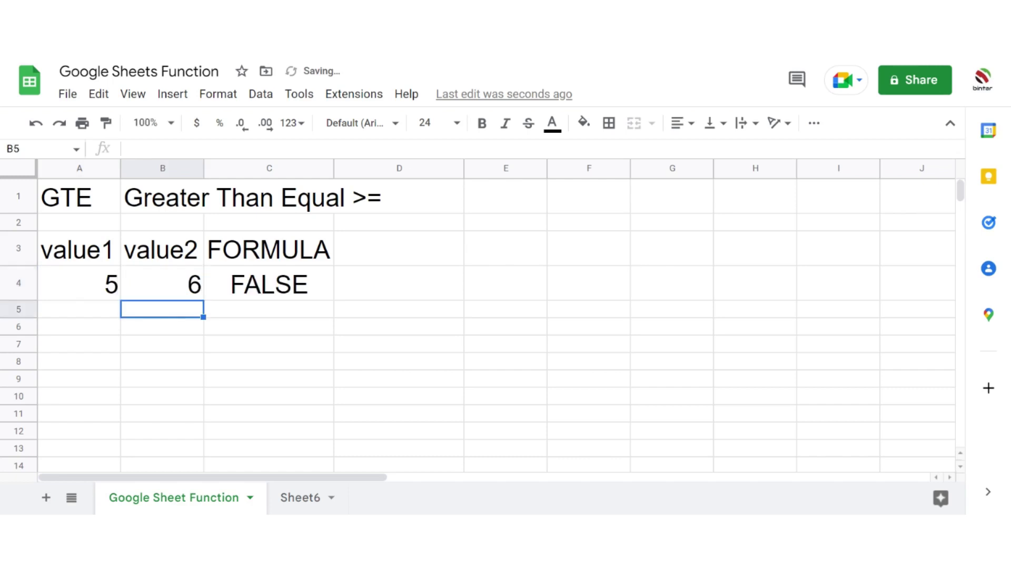
Swap the test values by setting cell A4 to 6 and cell B4 to 5
{"action": "key", "text": "Up"}
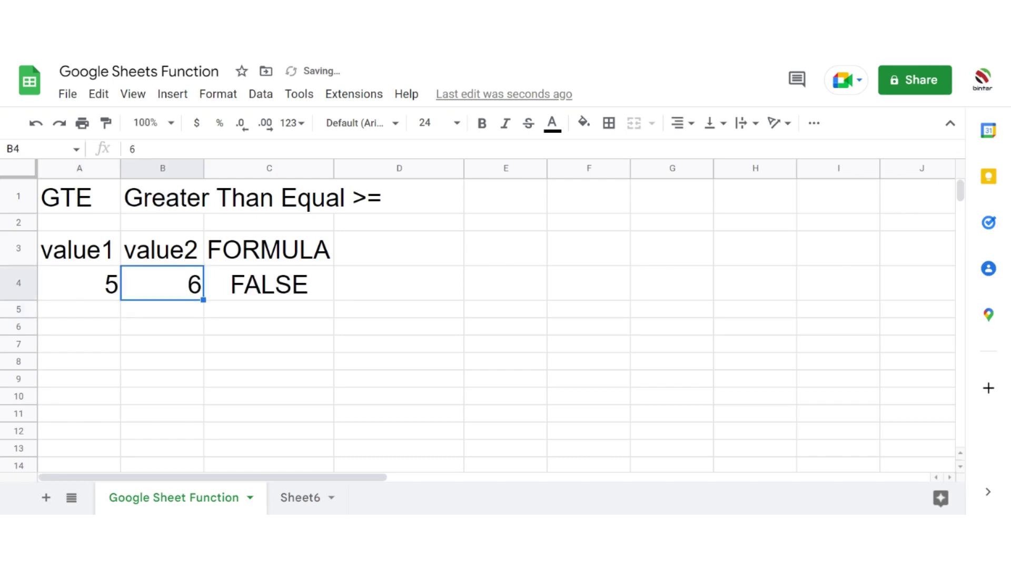
{"action": "key", "text": "Left"}
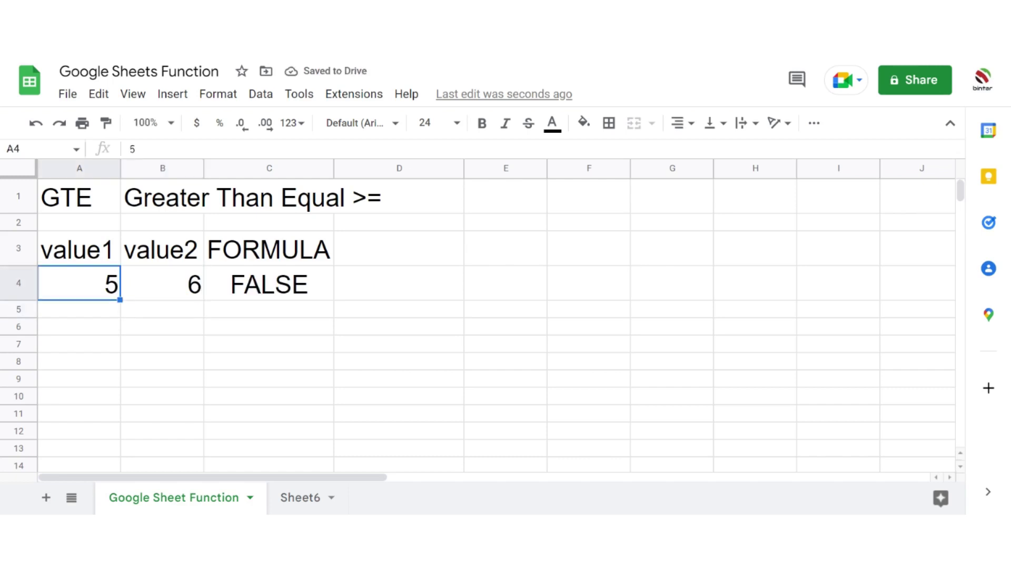
{"action": "type", "text": "6"}
{"action": "key", "text": "Right"}
{"action": "type", "text": "5"}
{"action": "key", "text": "Return"}
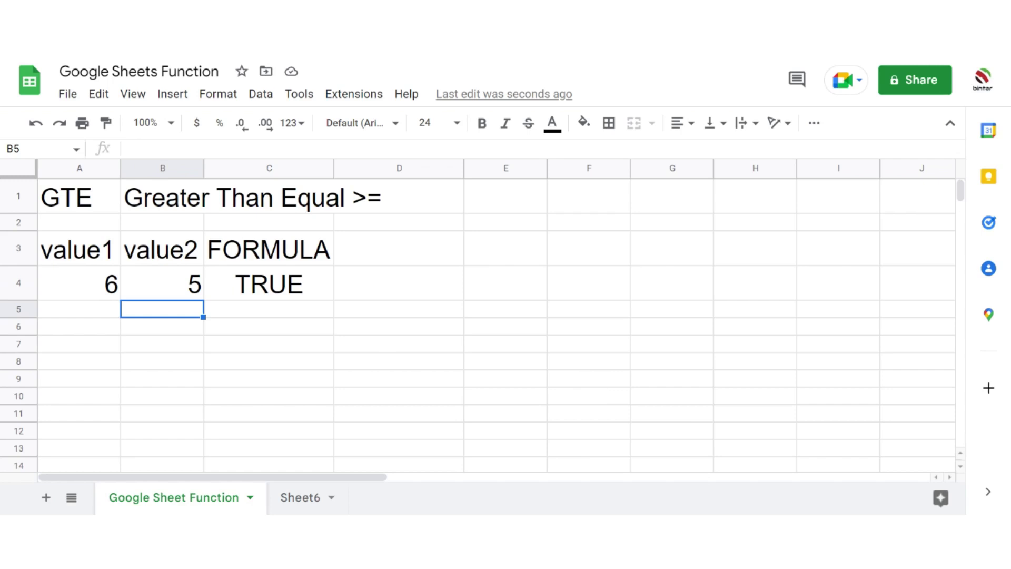
Clear the contents of the entire sheet and return to cell A1
{"action": "key", "text": "ctrl+a"}
{"action": "key", "text": "Delete"}
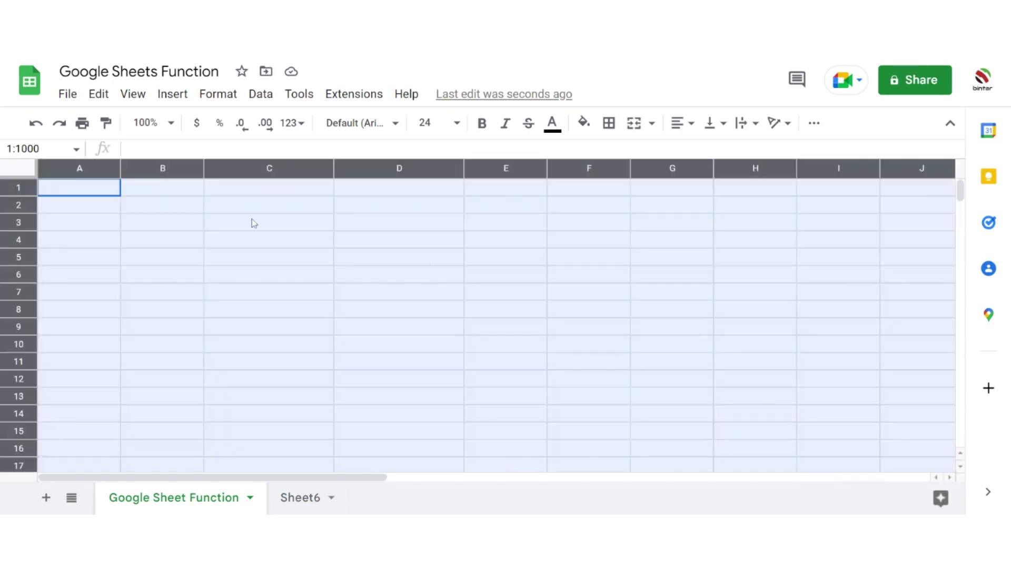
{"action": "left_click", "coordinate": [79, 190]}
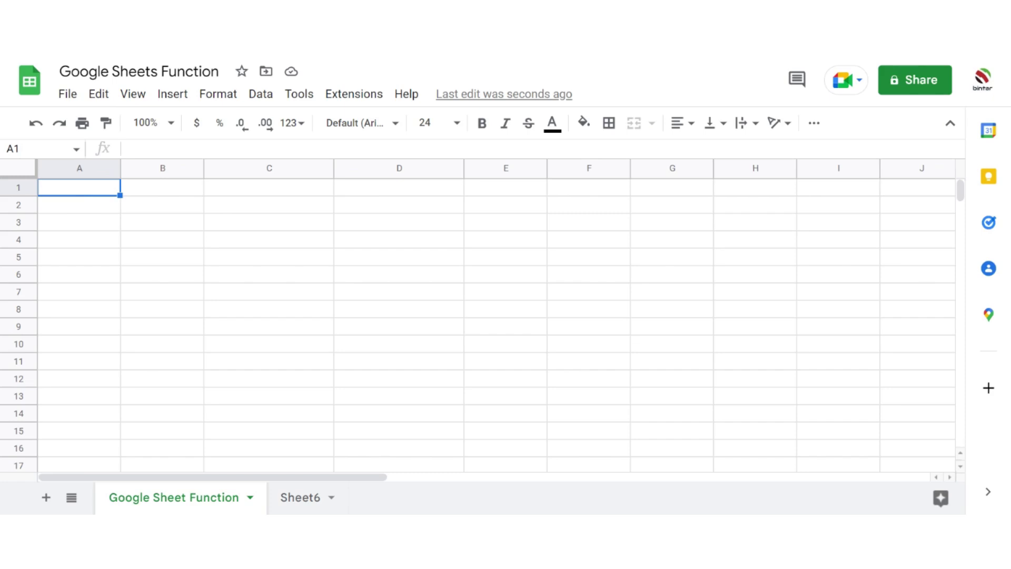
Enter the heading LT in cell A1 and the description "Less than <" in cell B1
{"action": "type", "text": "LT"}
{"action": "key", "text": "Tab"}
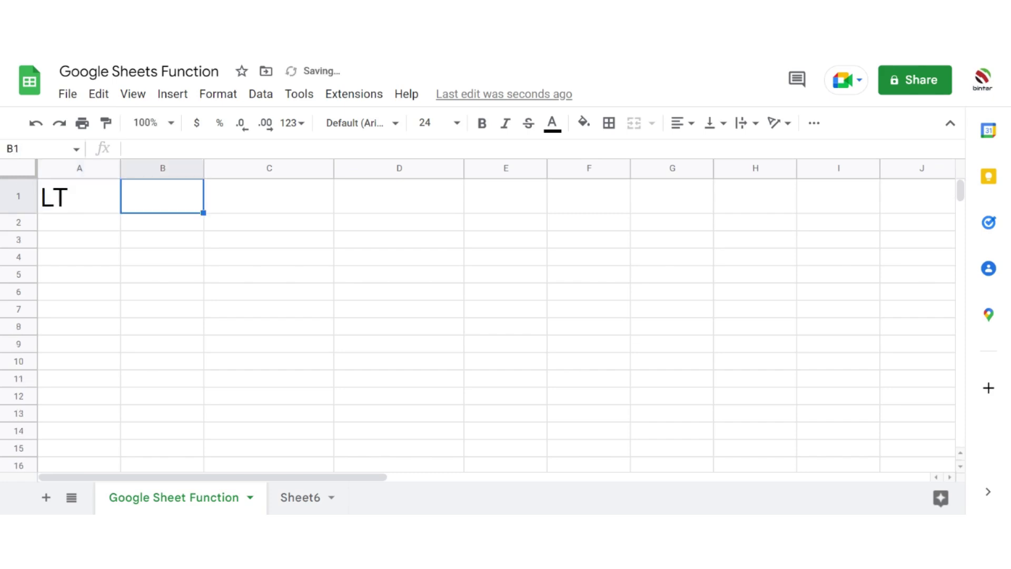
{"action": "type", "text": "Le"}
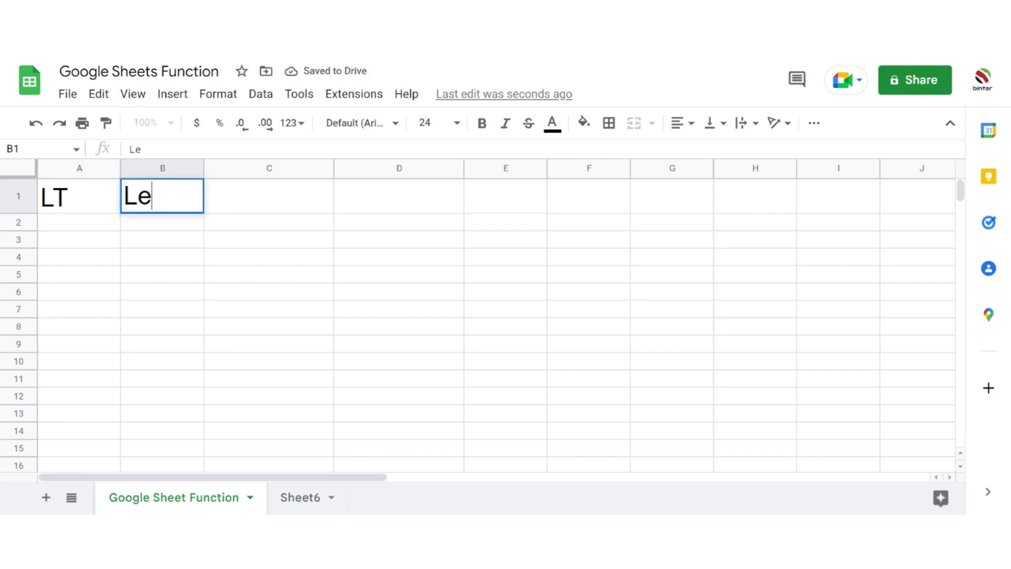
{"action": "type", "text": "ss than"}
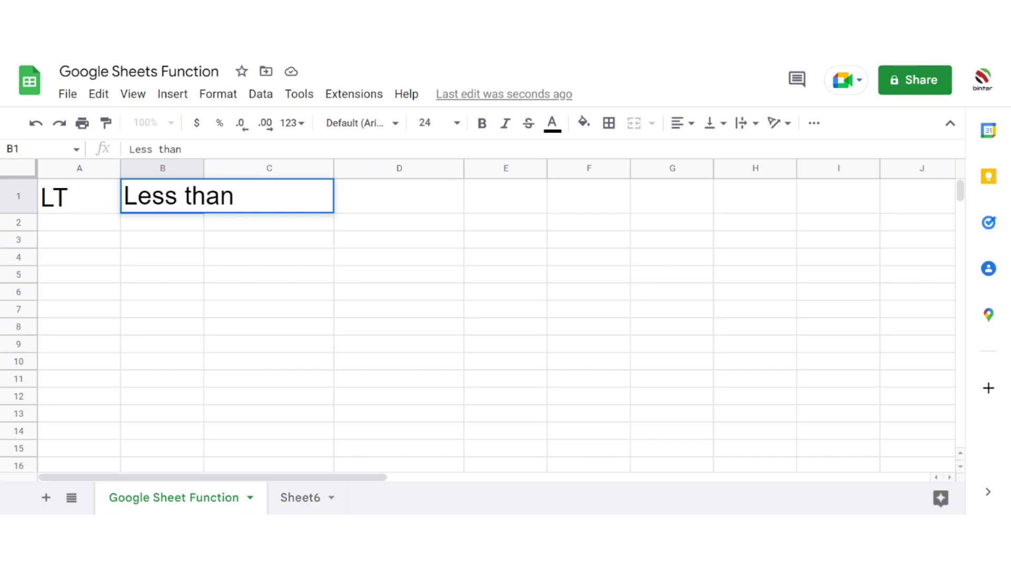
{"action": "key", "text": "Tab"}
{"action": "key", "text": "Left"}
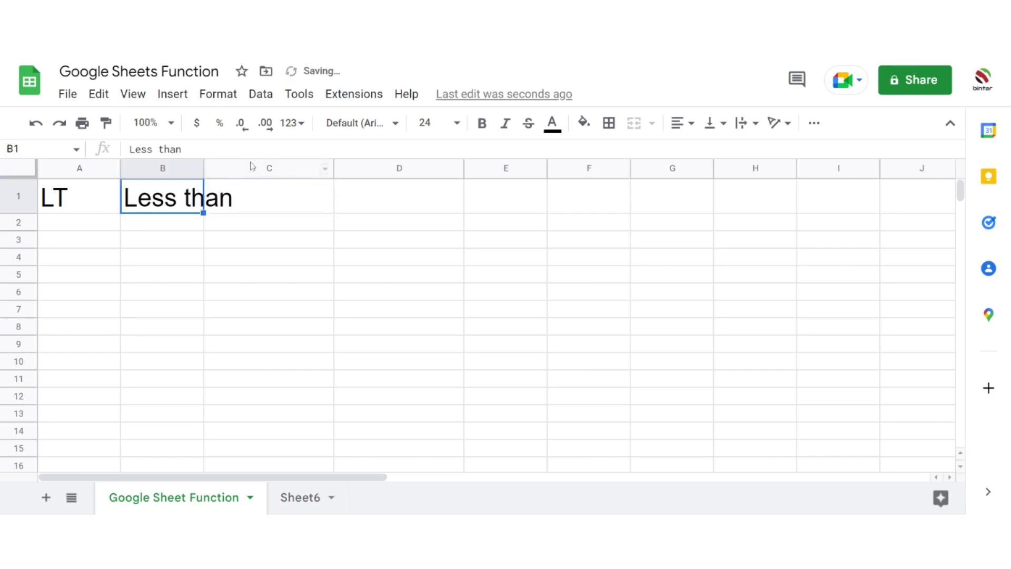
{"action": "key", "text": "Return"}
{"action": "type", "text": "<"}
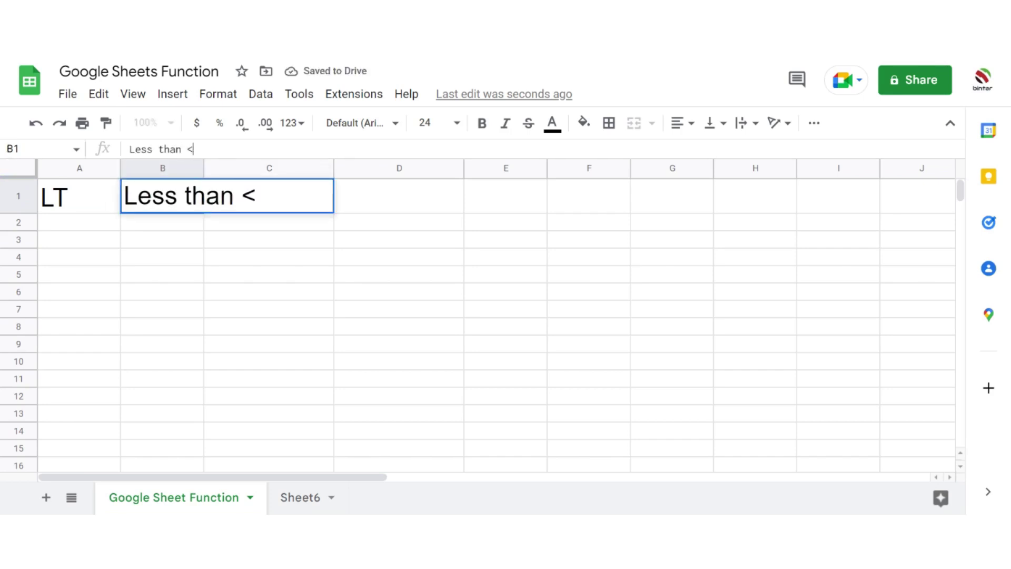
{"action": "key", "text": "Return"}
Enter the column headers Value1, value2 and FORMULA in cells A3 to C3
{"action": "key", "text": "Down"}
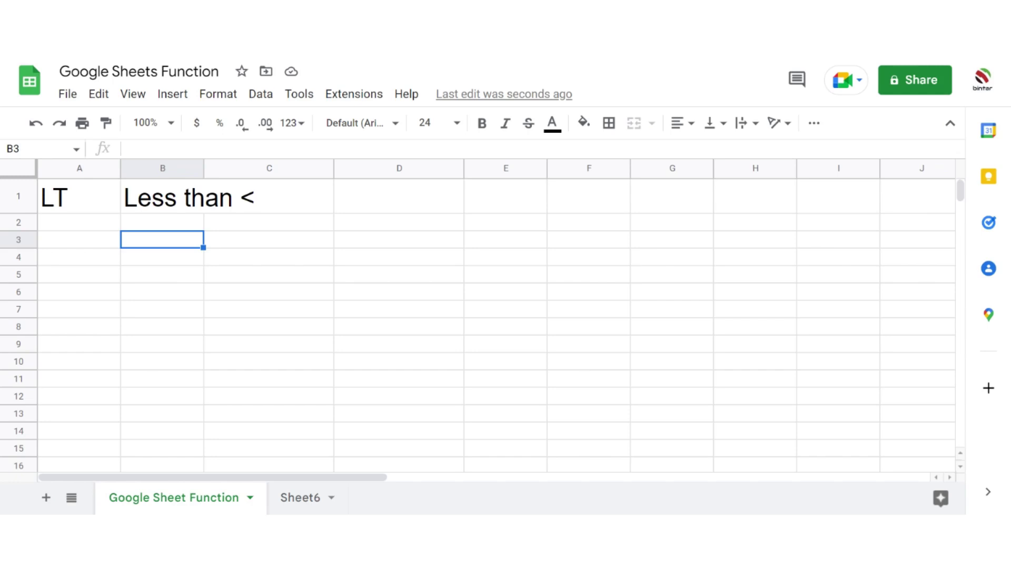
{"action": "left_click", "coordinate": [79, 239]}
{"action": "type", "text": "Val"}
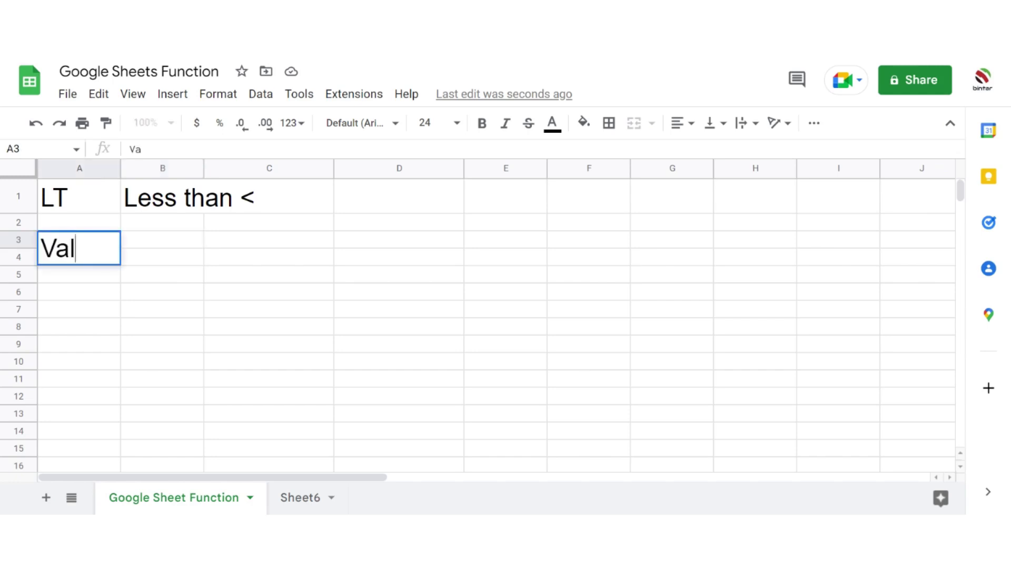
{"action": "type", "text": "ue1"}
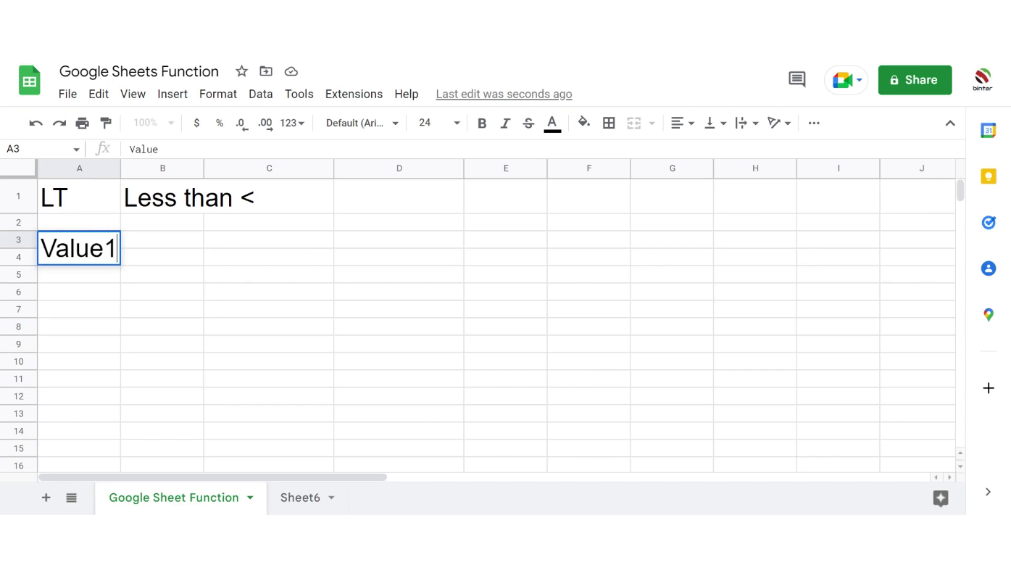
{"action": "key", "text": "Tab"}
{"action": "type", "text": "valu"}
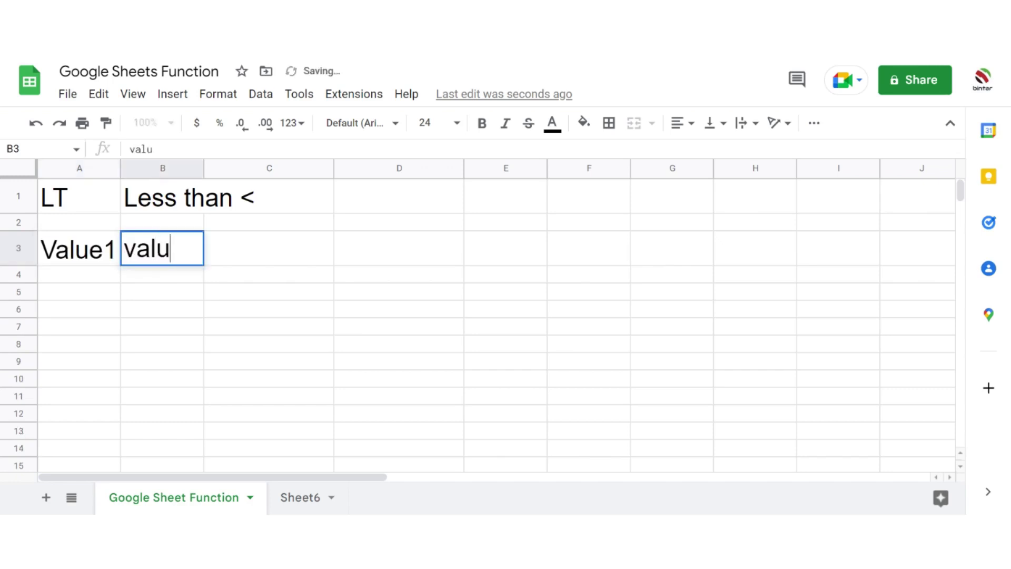
{"action": "type", "text": "e2"}
{"action": "key", "text": "Tab"}
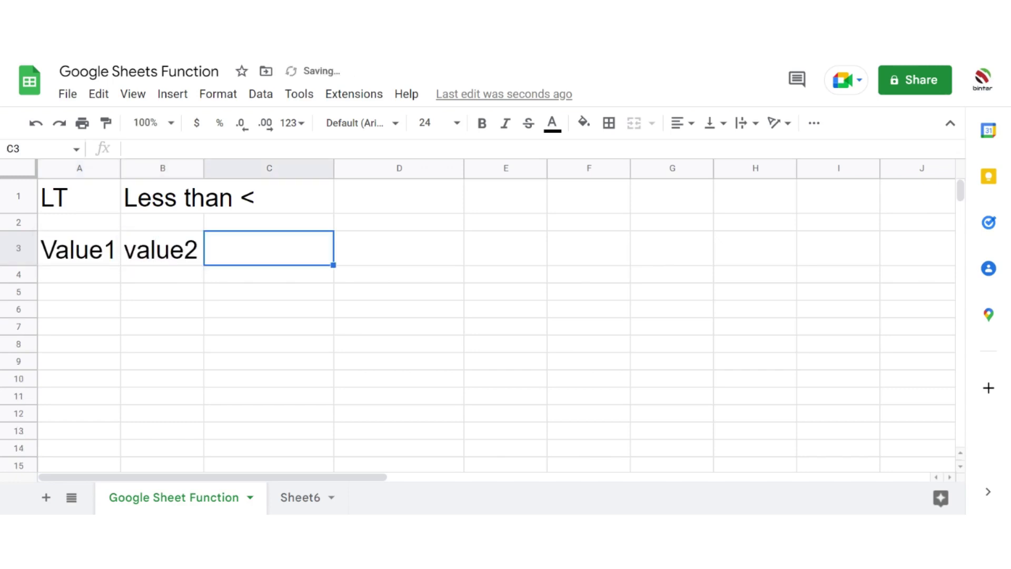
{"action": "type", "text": "FORMULA"}
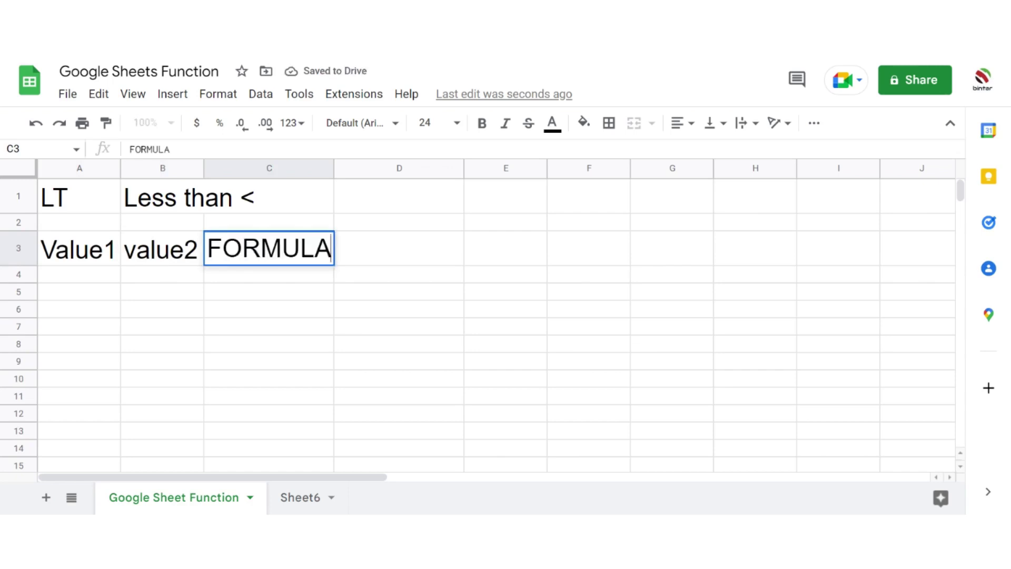
{"action": "key", "text": "Return"}
Enter the test values 10 in cell A4 and 12 in cell B4
{"action": "key", "text": "Down"}
{"action": "key", "text": "Left"}
{"action": "key", "text": "Up"}
{"action": "key", "text": "Left"}
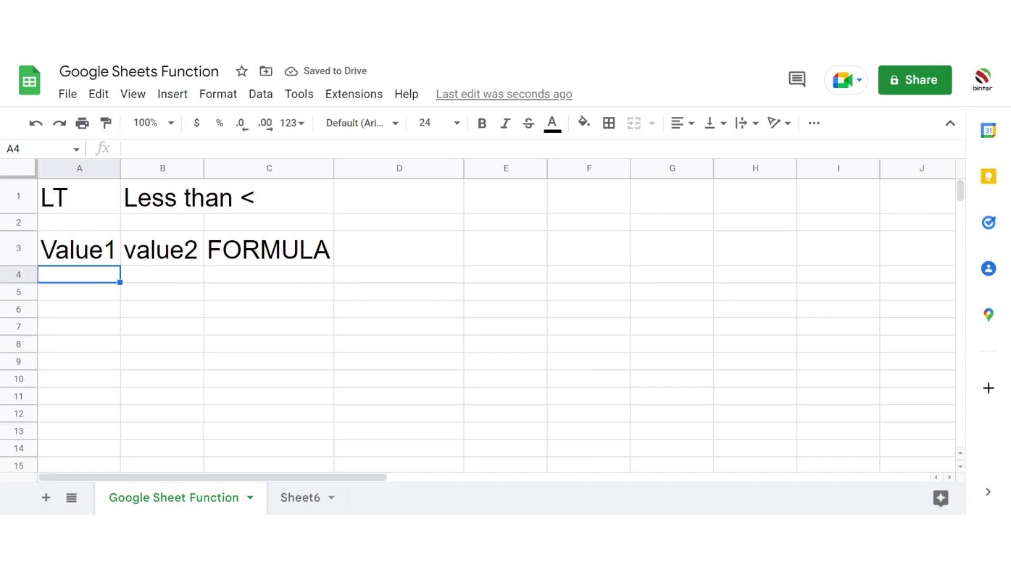
{"action": "type", "text": "10"}
{"action": "key", "text": "Tab"}
{"action": "type", "text": "12"}
{"action": "key", "text": "Tab"}
{"action": "key", "text": "Tab"}
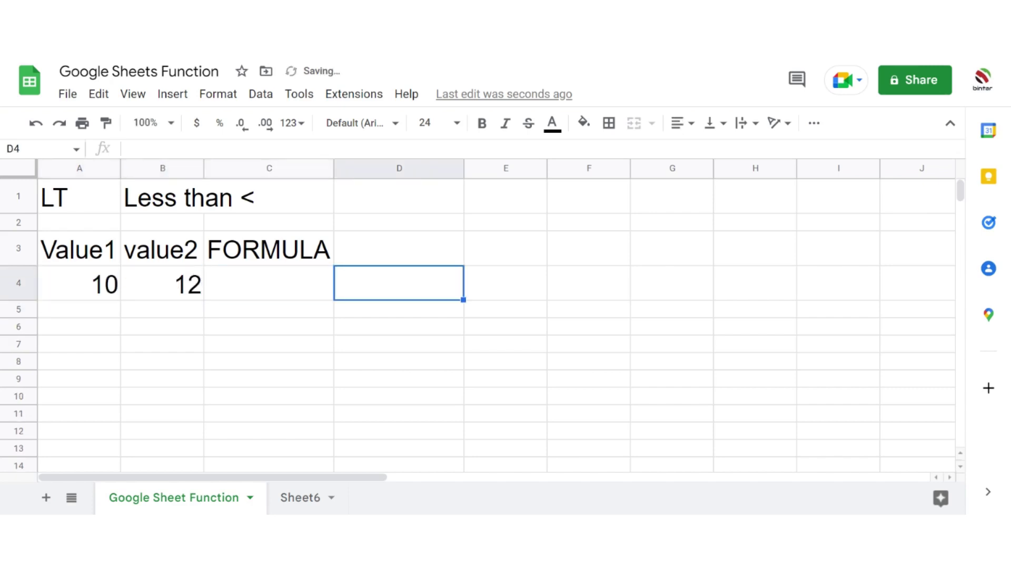
Enter the formula =A4<B4 in cell C4 to compare the two values with the less-than operator
{"action": "key", "text": "Left"}
{"action": "type", "text": "="}
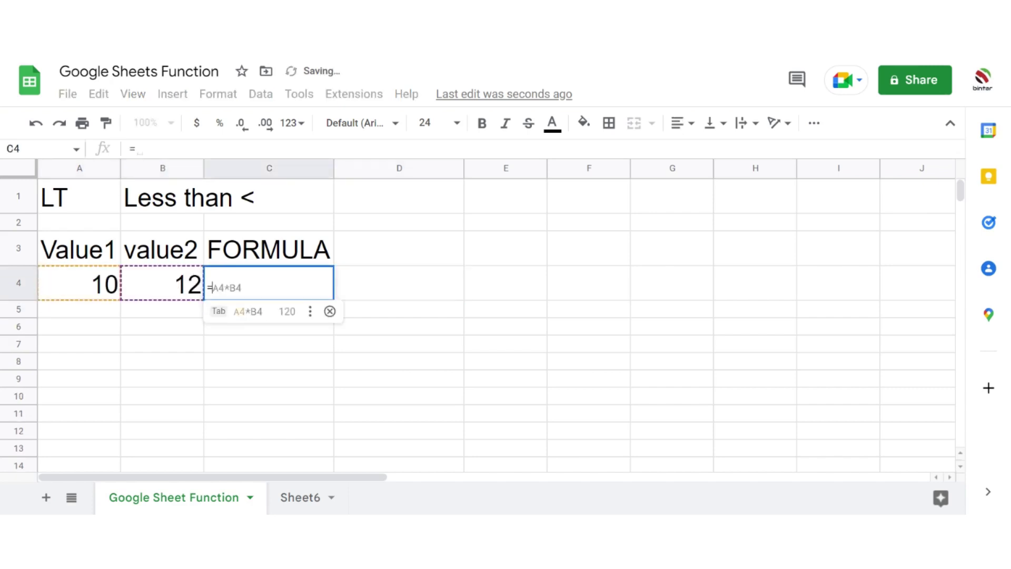
{"action": "left_click", "coordinate": [106, 282]}
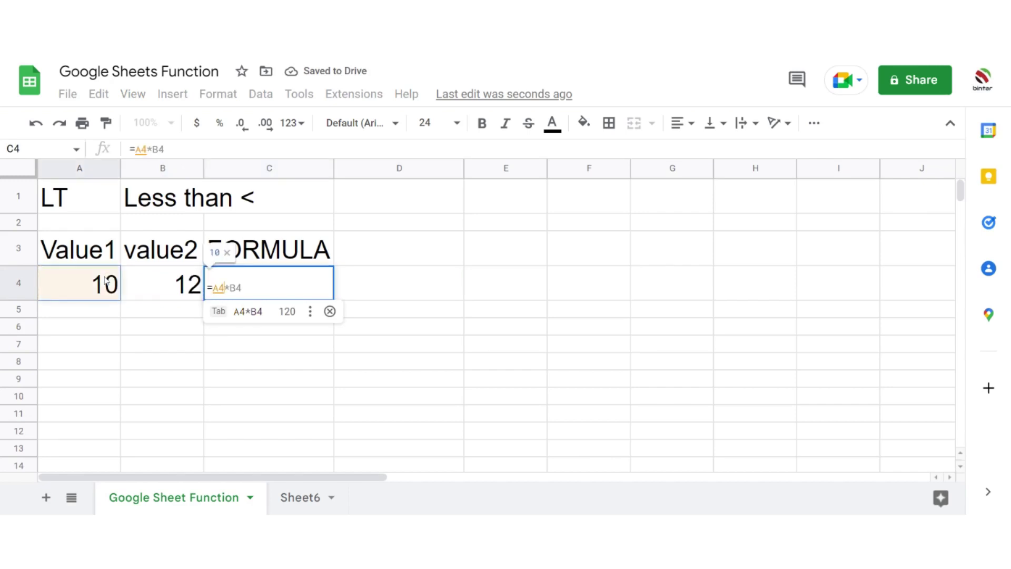
{"action": "type", "text": "<"}
{"action": "left_click", "coordinate": [190, 293]}
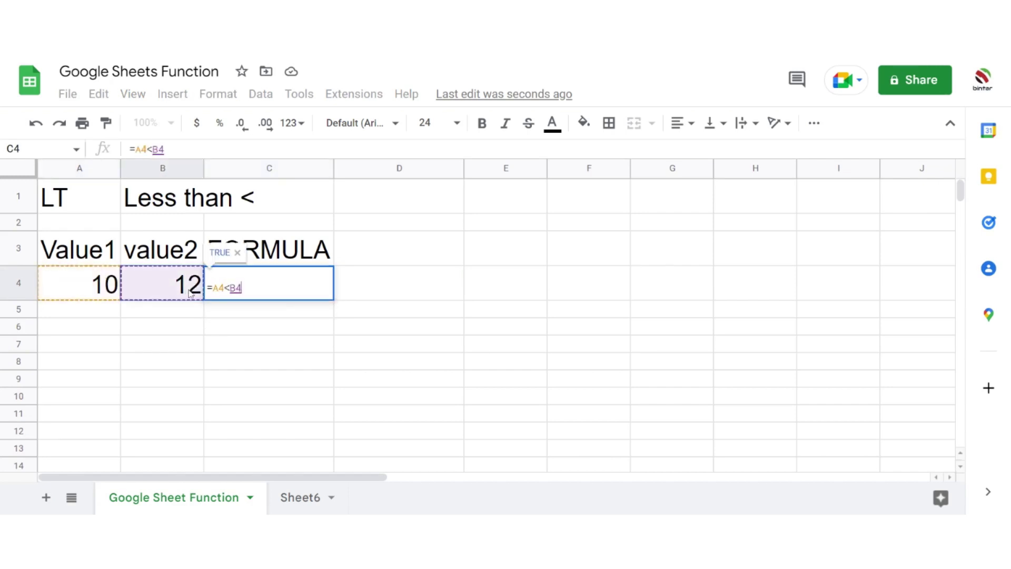
{"action": "key", "text": "Return"}
{"action": "key", "text": "Up"}
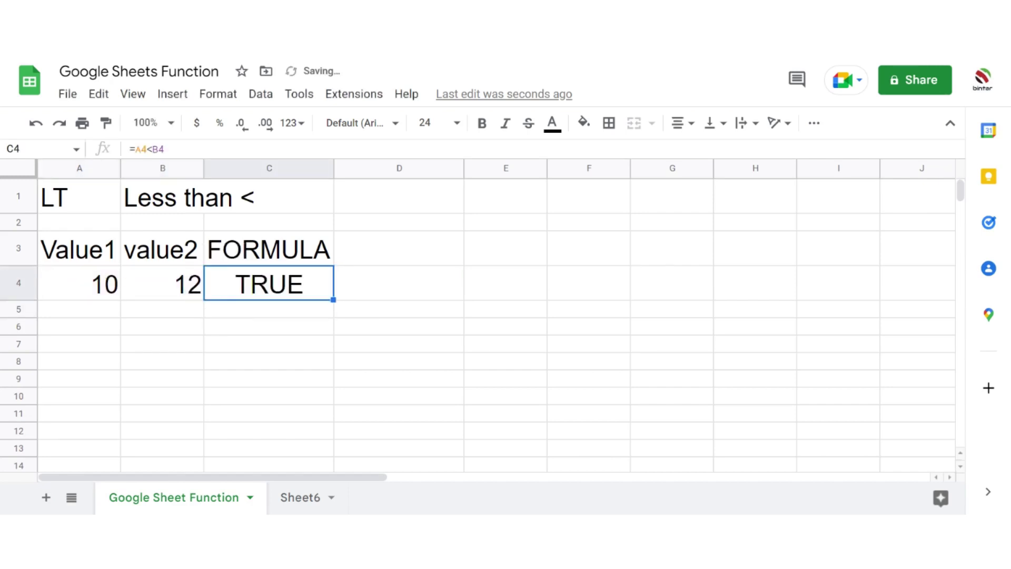
Enter the formula =LT(A4,B4) in cell D4 to make the same comparison with the LT function
{"action": "key", "text": "Down"}
{"action": "key", "text": "Left"}
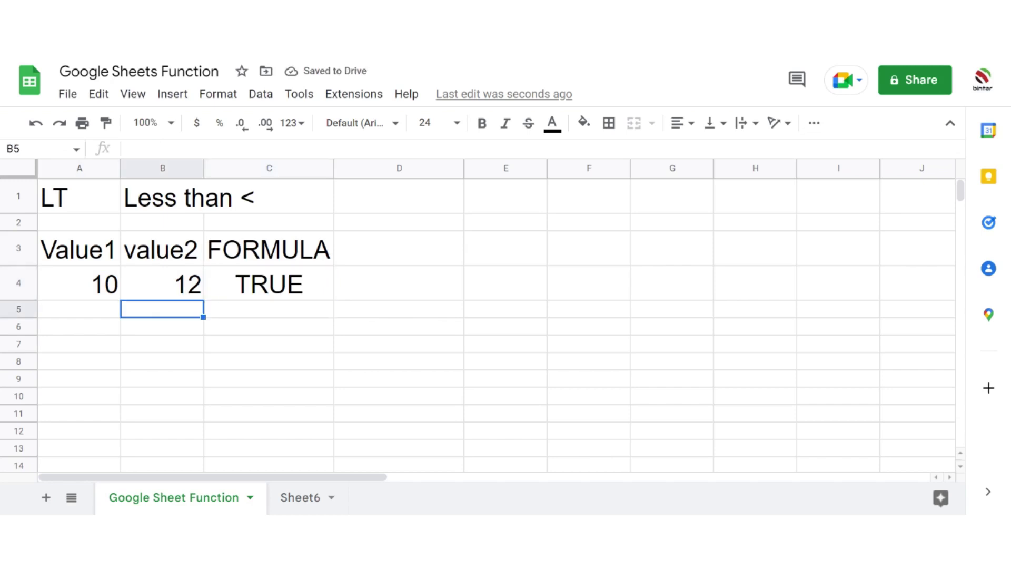
{"action": "key", "text": "Right"}
{"action": "key", "text": "Up"}
{"action": "key", "text": "Right"}
{"action": "type", "text": "="}
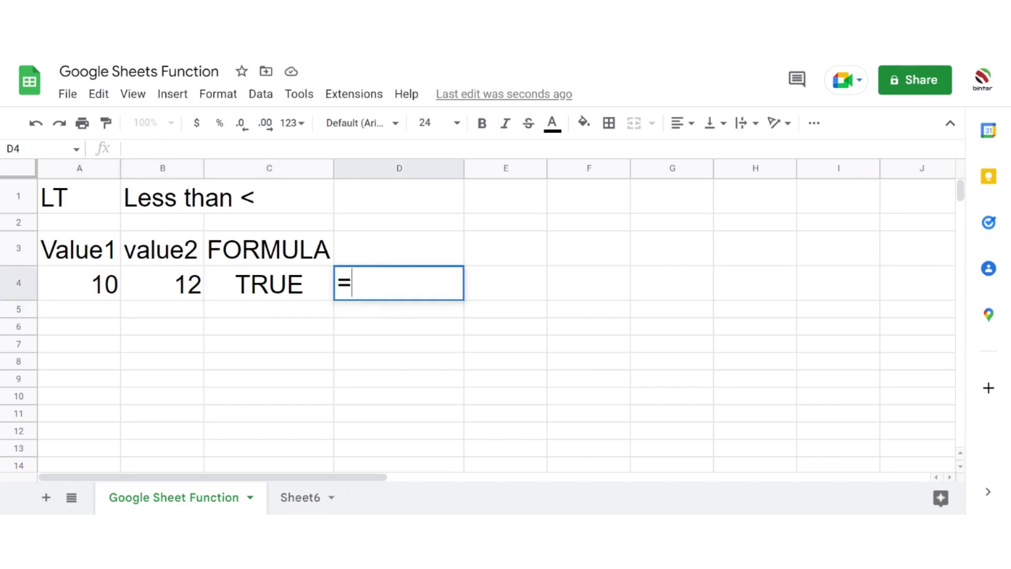
{"action": "type", "text": "LT("}
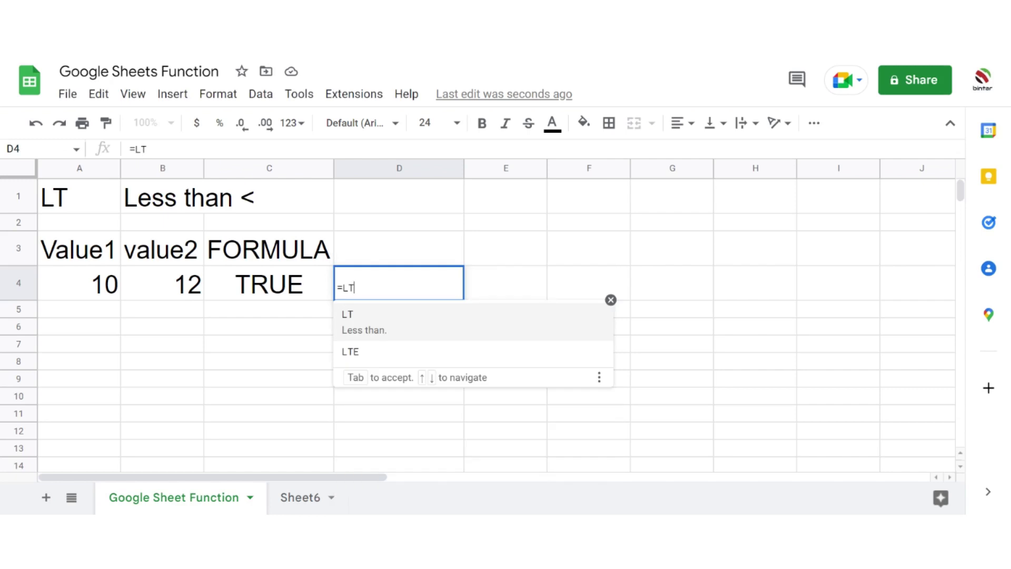
{"action": "left_click", "coordinate": [118, 288]}
{"action": "type", "text": ","}
{"action": "left_click", "coordinate": [187, 290]}
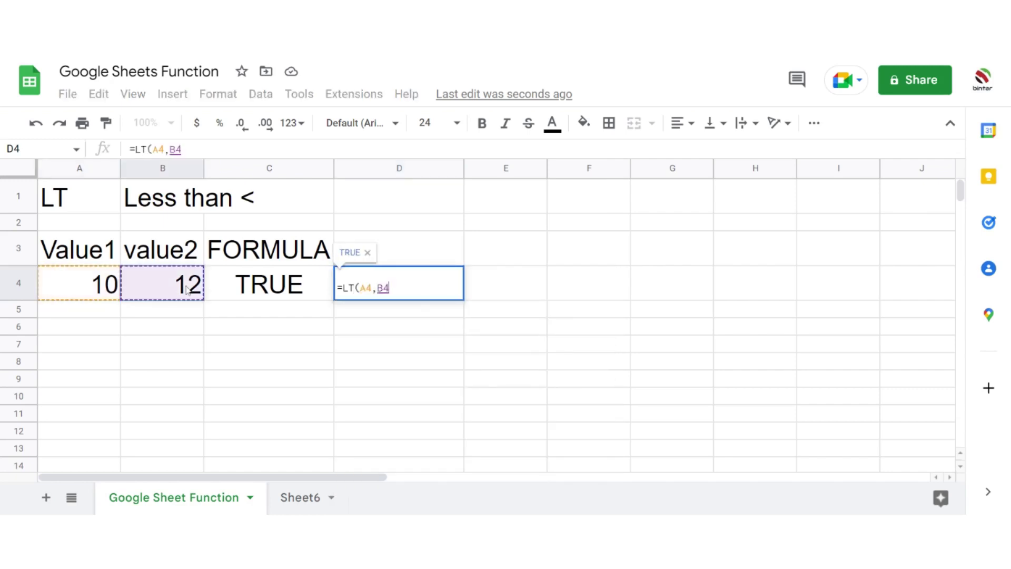
{"action": "type", "text": ")"}
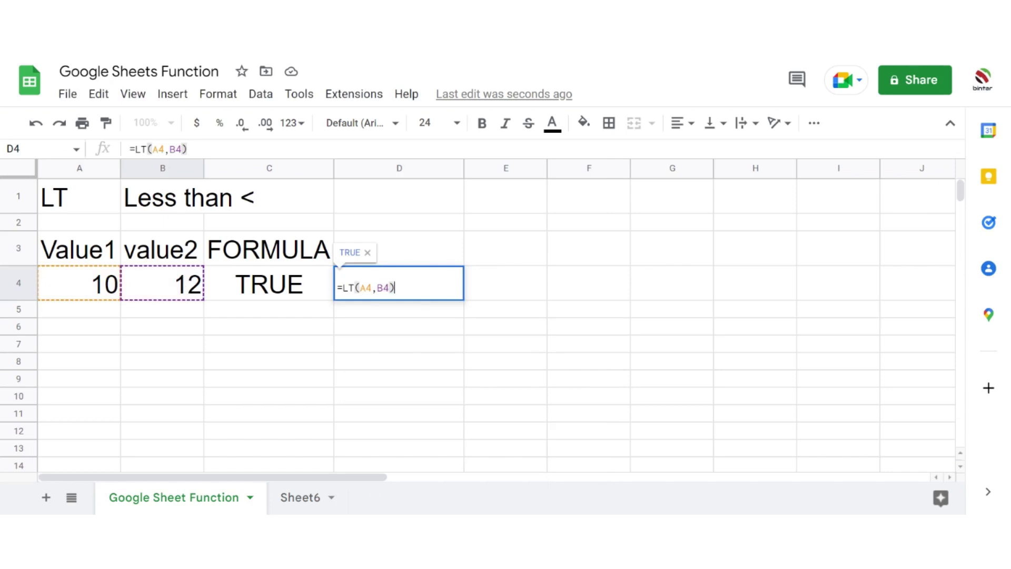
{"action": "key", "text": "Return"}
{"action": "left_click", "coordinate": [400, 283]}
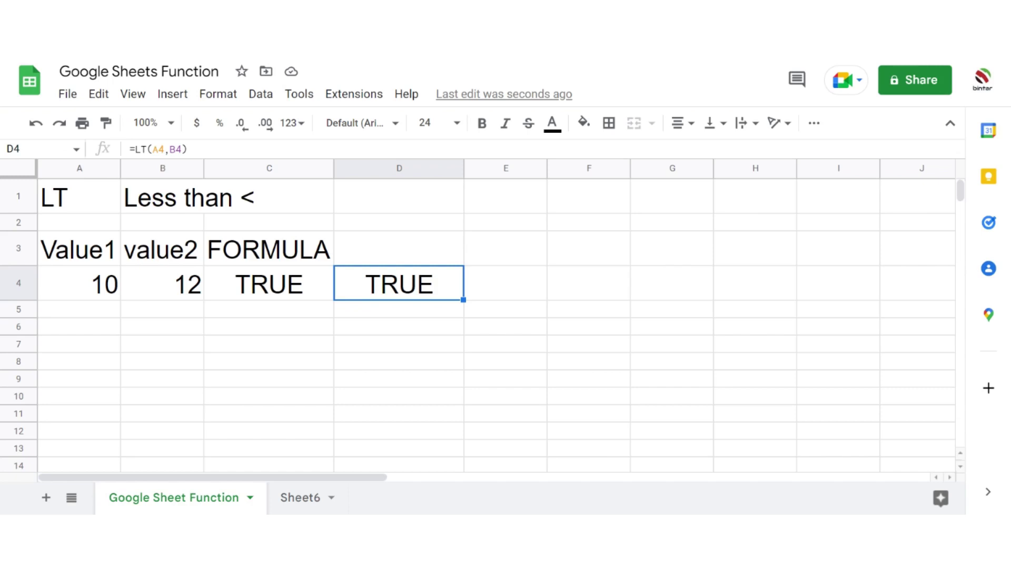
Change the heading in cell A1 to LTE and the description in cell B1 to "Less than <="
{"action": "left_click", "coordinate": [75, 207]}
{"action": "double_click", "coordinate": [76, 205]}
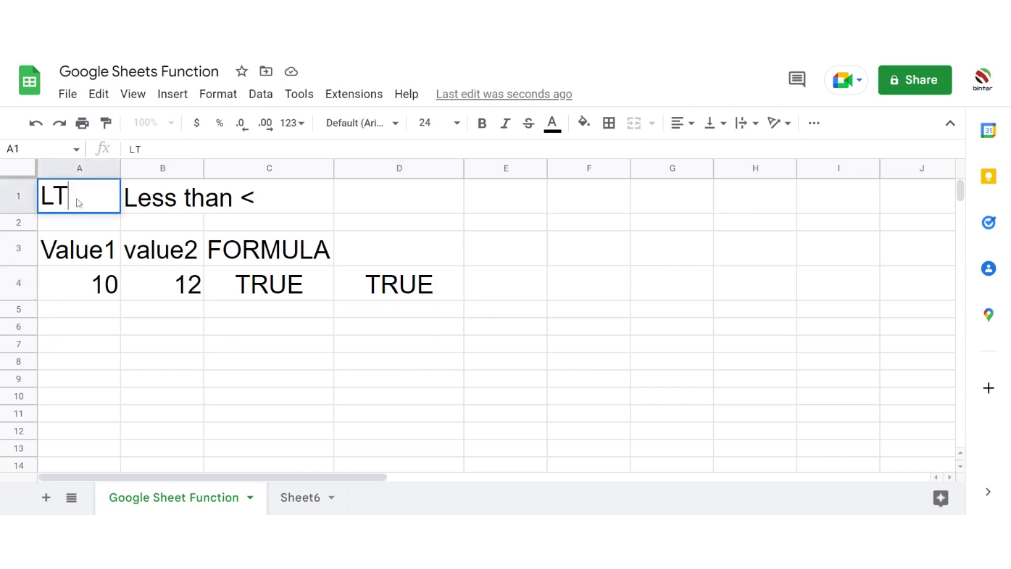
{"action": "left_click_drag", "start_coordinate": [77, 205], "coordinate": [3, 193]}
{"action": "type", "text": "LTE"}
{"action": "key", "text": "Tab"}
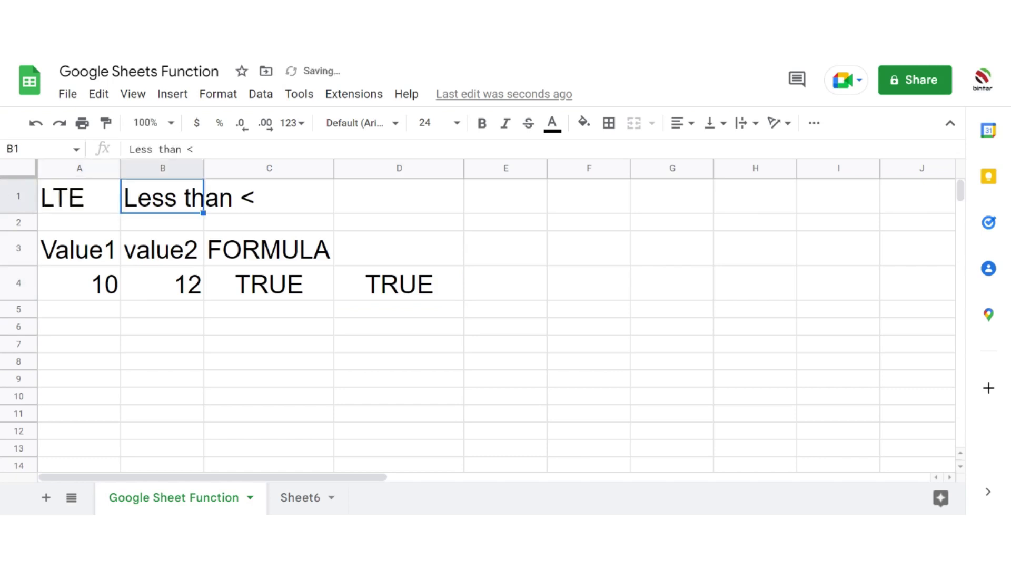
{"action": "left_click", "coordinate": [192, 152]}
{"action": "type", "text": "="}
{"action": "left_click", "coordinate": [230, 332]}
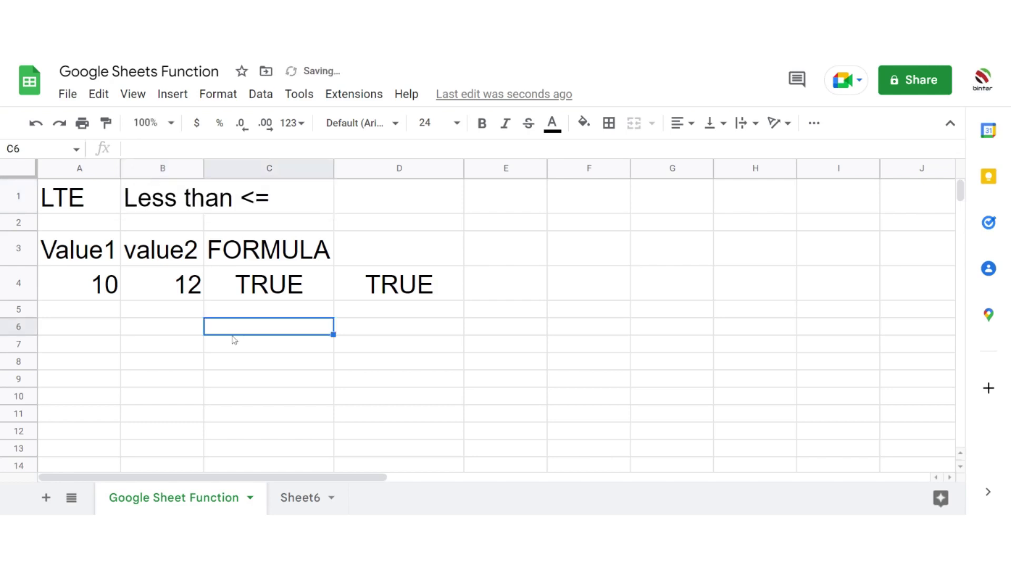
Change the operator formula in cell C4 to =A4<=B4
{"action": "left_click", "coordinate": [267, 280]}
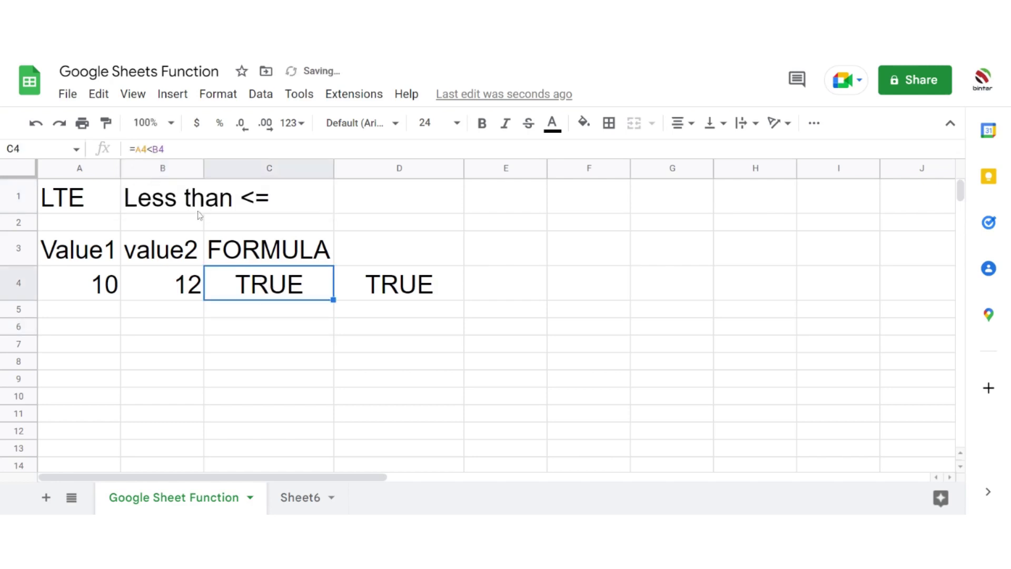
{"action": "left_click", "coordinate": [151, 150]}
{"action": "type", "text": "="}
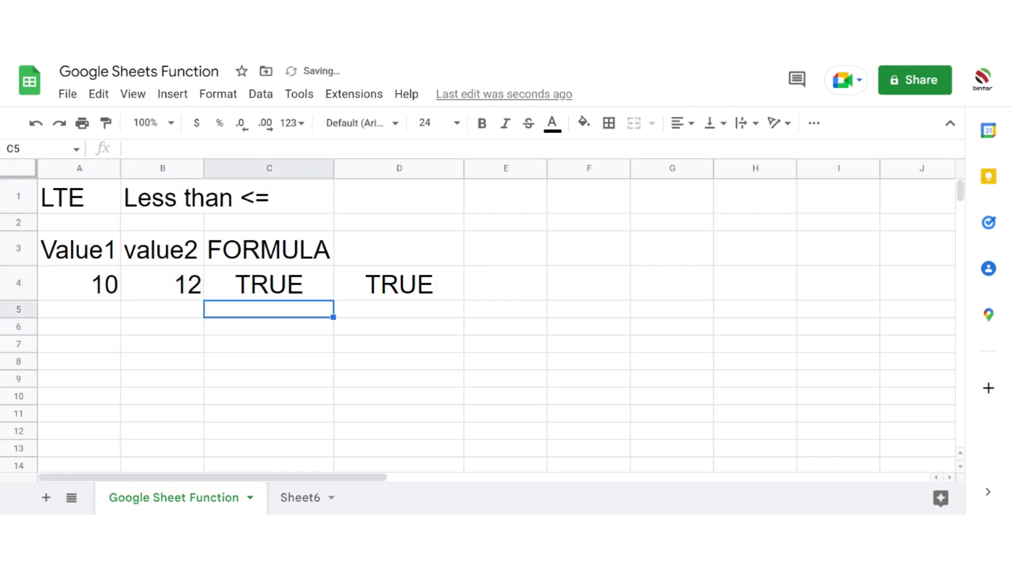
{"action": "key", "text": "Return"}
Change the function formula in cell D4 to =LTE(A4,B4)
{"action": "left_click", "coordinate": [387, 290]}
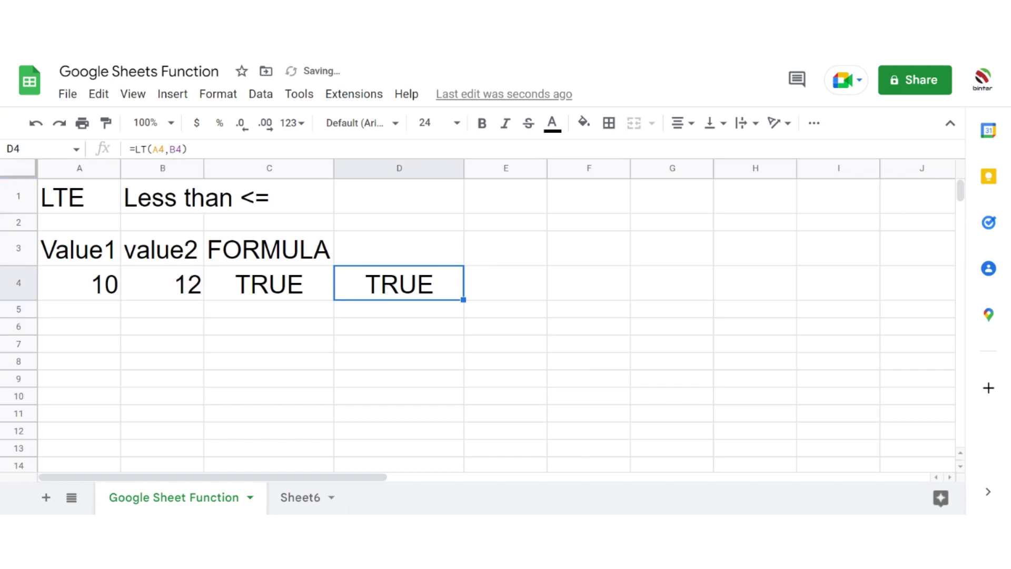
{"action": "left_click", "coordinate": [146, 149]}
{"action": "type", "text": "E"}
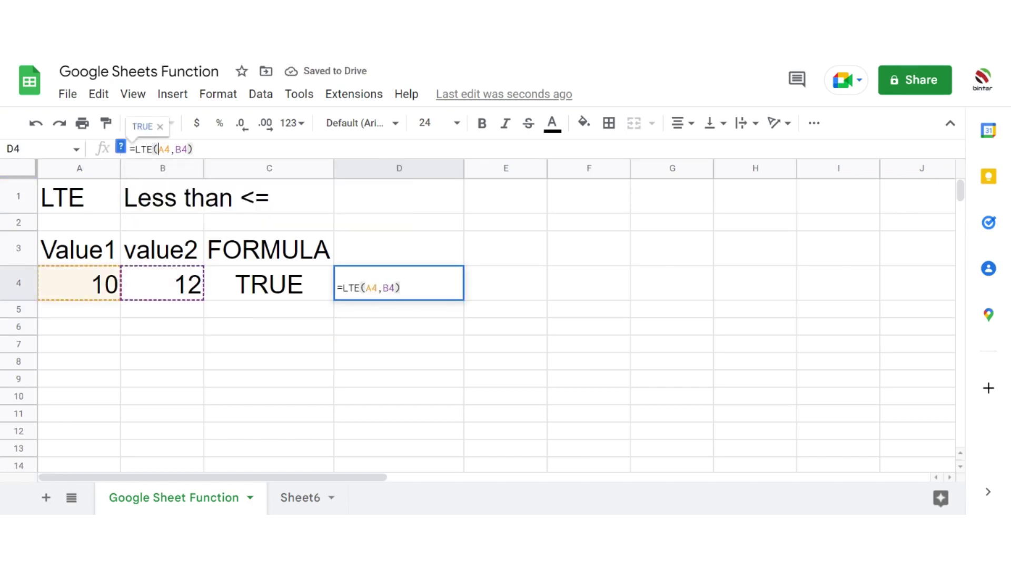
{"action": "key", "text": "Return"}
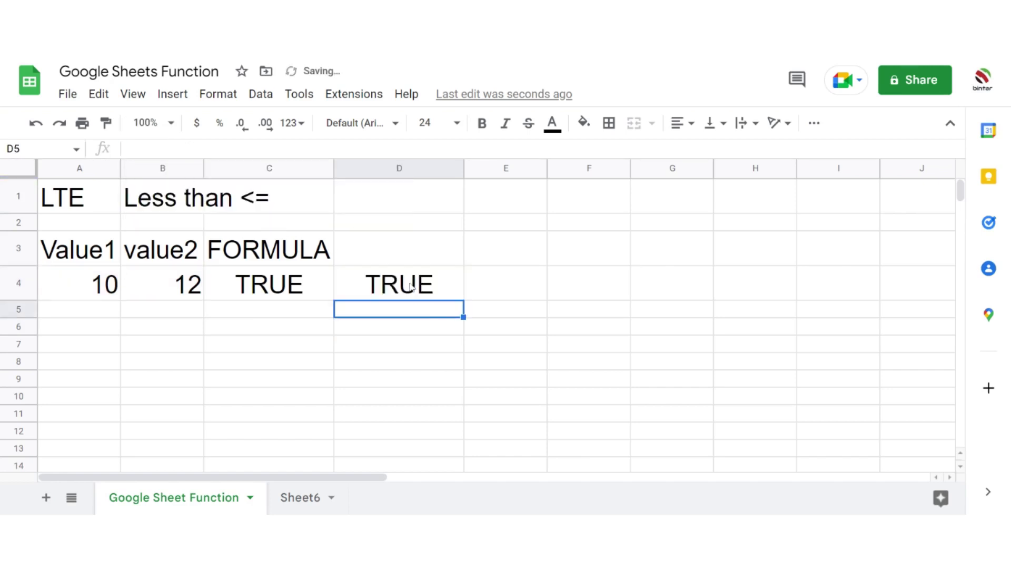
{"action": "left_click", "coordinate": [413, 287]}
Examine the value in cell A4 and compare the <= operator formula in C4 with the LTE formula in D4
{"action": "left_click", "coordinate": [119, 288]}
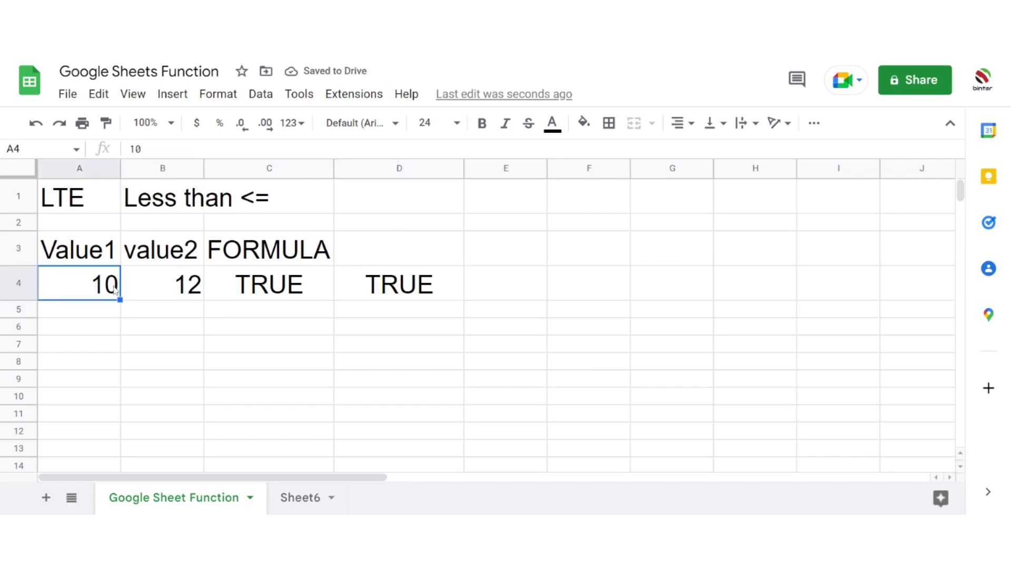
{"action": "left_click", "coordinate": [263, 287]}
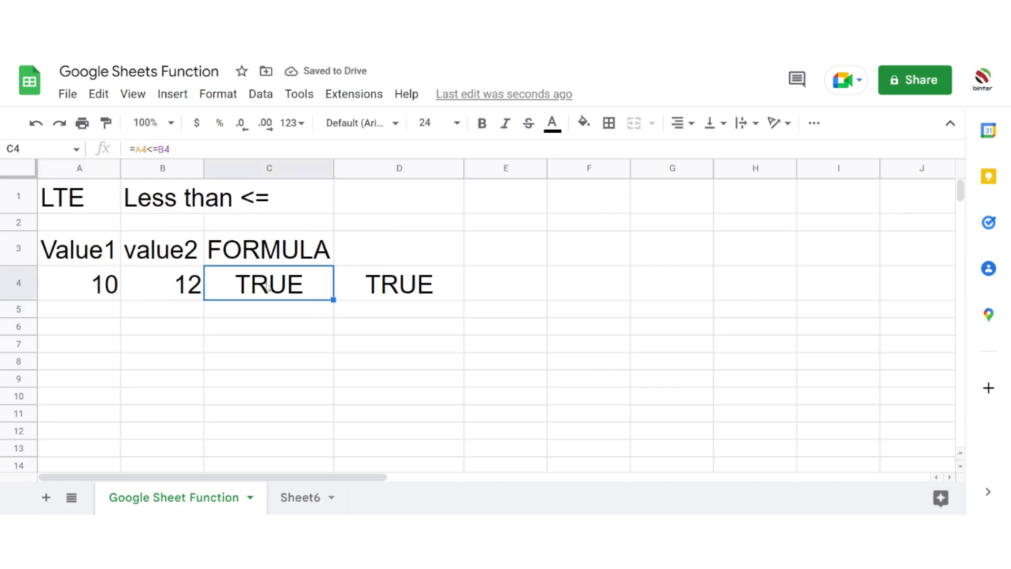
{"action": "left_click", "coordinate": [179, 150]}
{"action": "left_click_drag", "start_coordinate": [170, 149], "coordinate": [129, 150]}
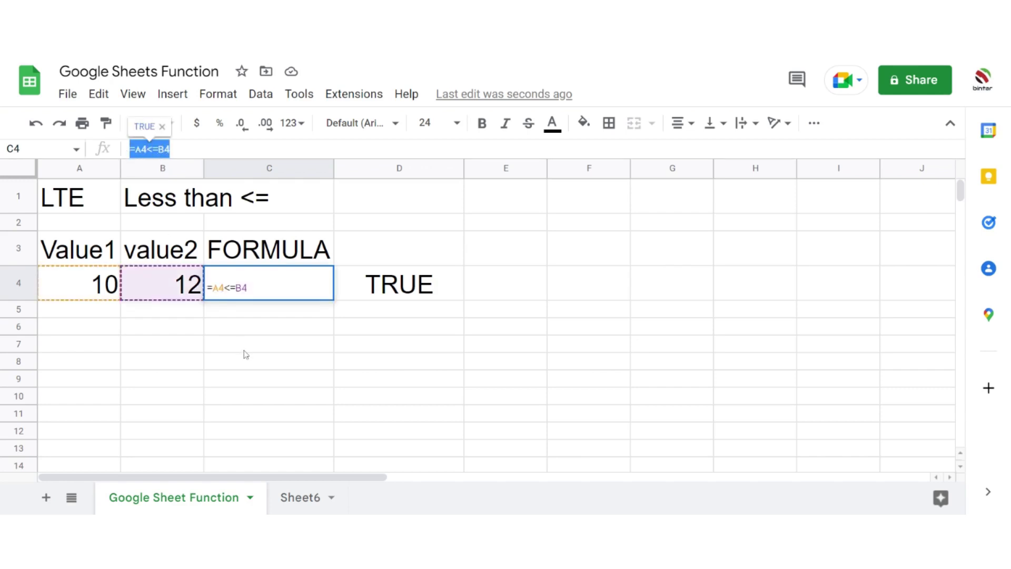
{"action": "key", "text": "Escape"}
{"action": "left_click_drag", "start_coordinate": [170, 150], "coordinate": [142, 149]}
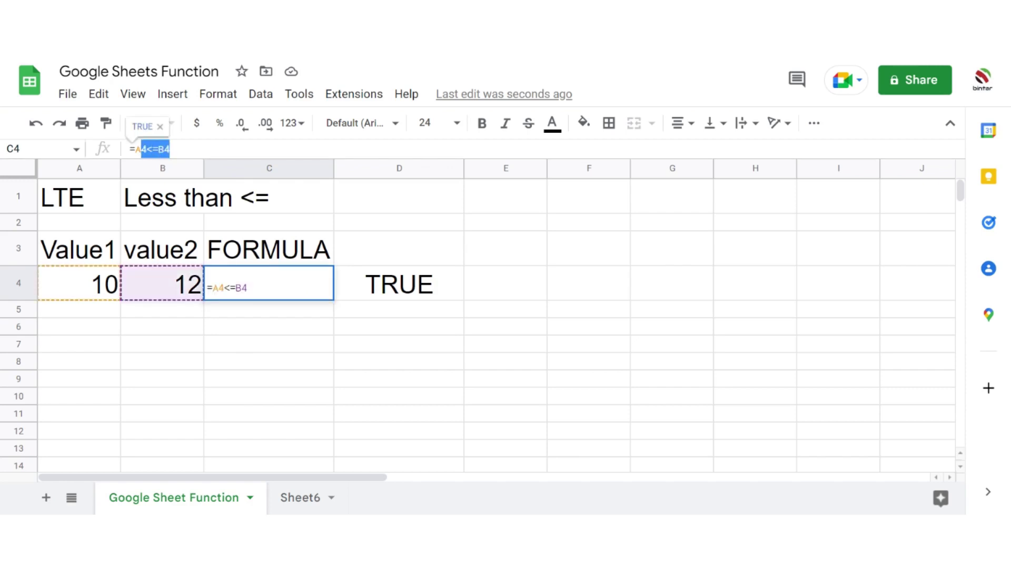
{"action": "left_click", "coordinate": [269, 332]}
{"action": "left_click", "coordinate": [258, 290]}
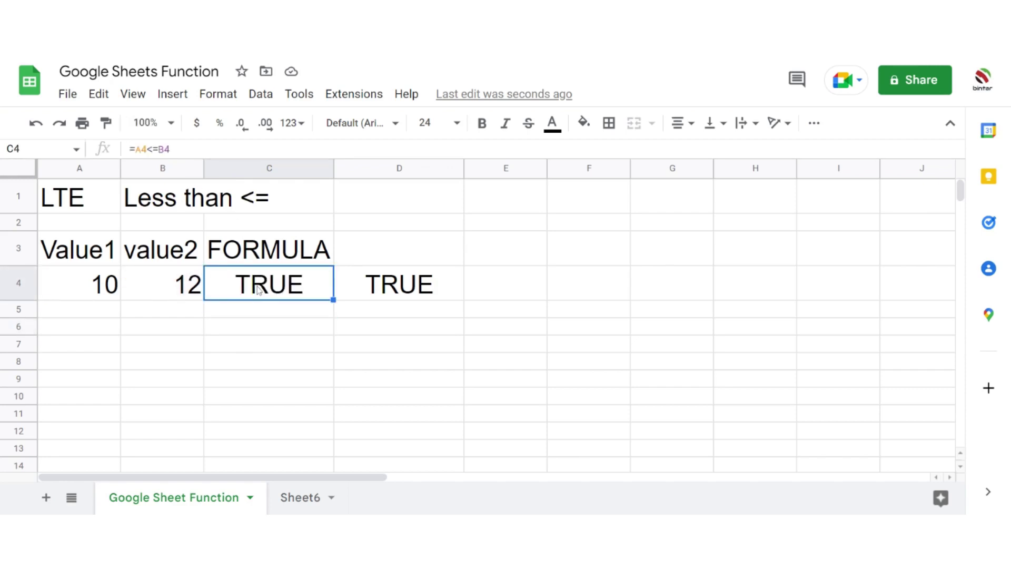
{"action": "left_click_drag", "start_coordinate": [136, 150], "coordinate": [116, 153]}
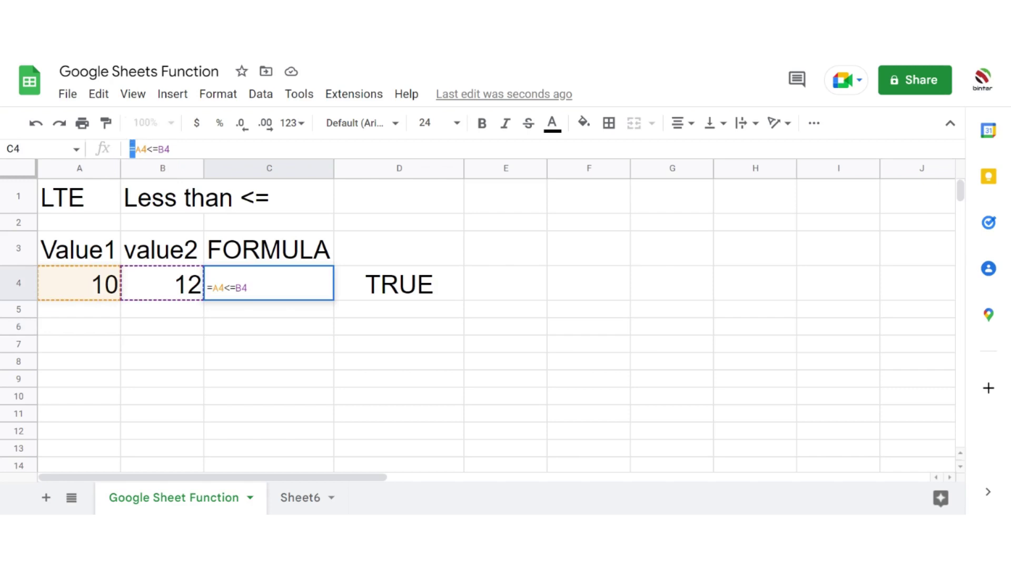
{"action": "left_click_drag", "start_coordinate": [171, 150], "coordinate": [128, 151]}
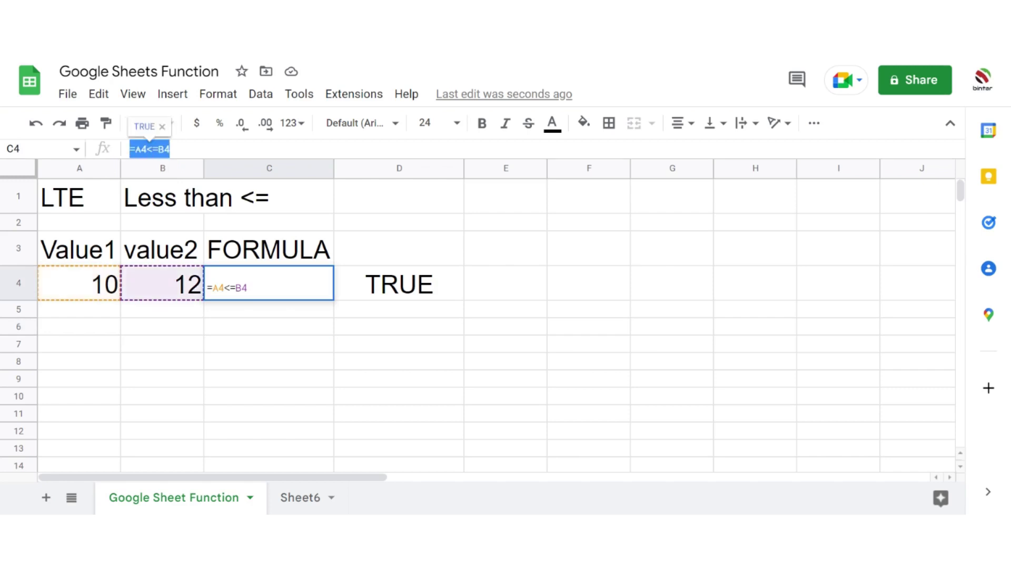
{"action": "left_click", "coordinate": [322, 150]}
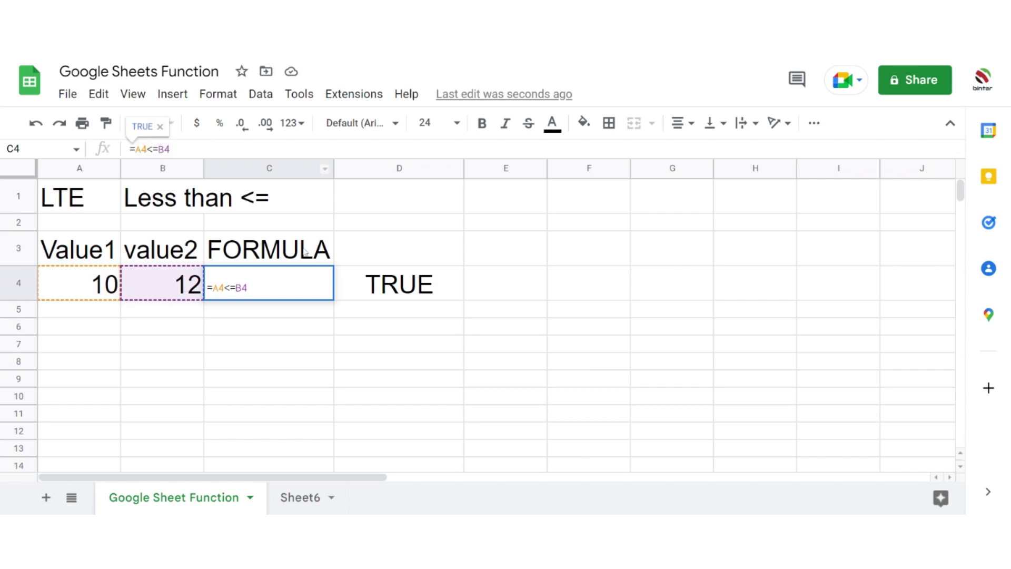
{"action": "key", "text": "Escape"}
{"action": "left_click", "coordinate": [397, 285]}
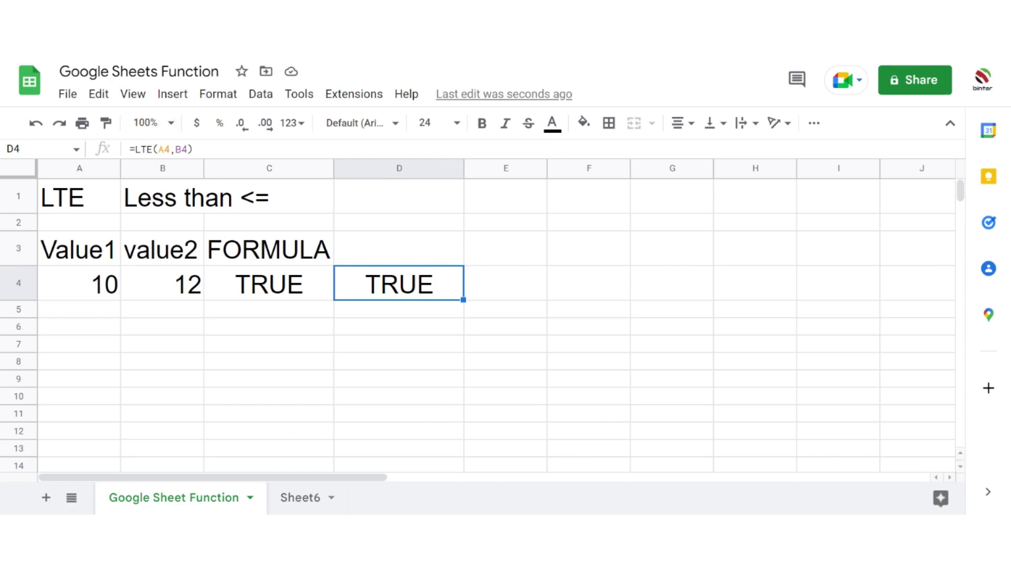
Set cell B4 to 10 and cell A4 to 15 to test the less-than-or-equal formulas, and check cell C4
{"action": "left_click", "coordinate": [151, 292]}
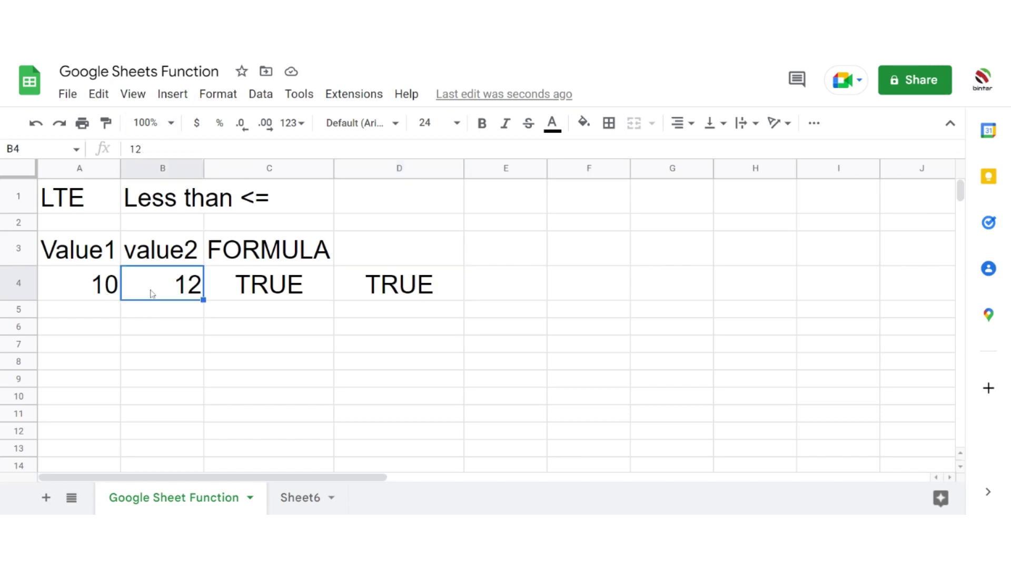
{"action": "type", "text": "10"}
{"action": "key", "text": "Tab"}
{"action": "key", "text": "Left"}
{"action": "key", "text": "Left"}
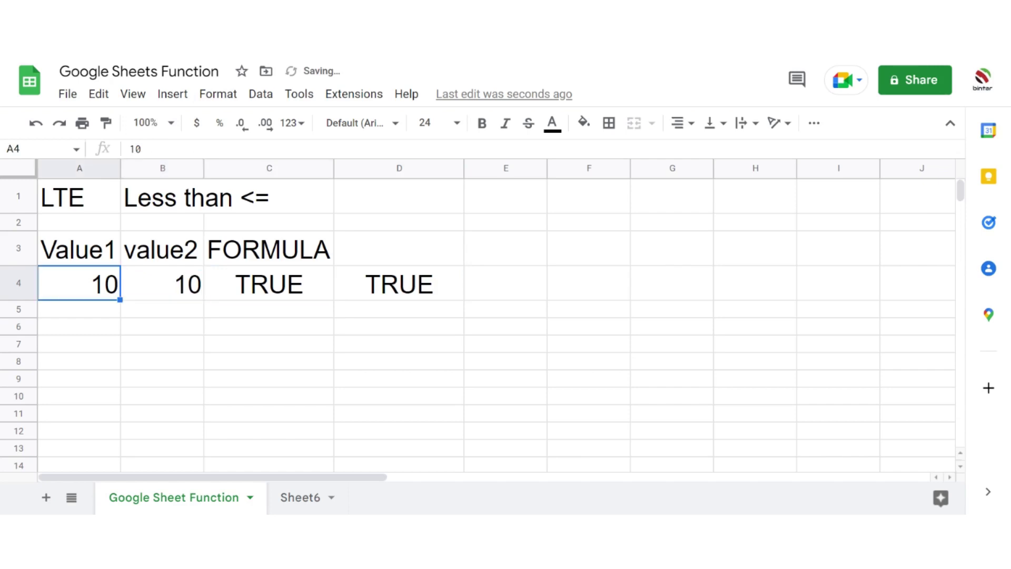
{"action": "type", "text": "15"}
{"action": "key", "text": "Tab"}
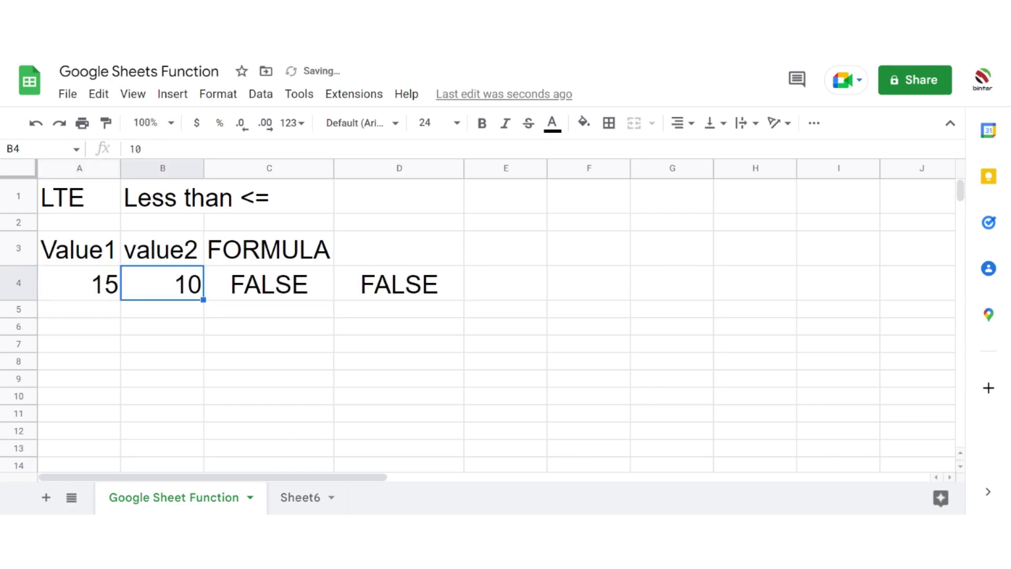
{"action": "key", "text": "Left"}
{"action": "key", "text": "Right"}
{"action": "key", "text": "Left"}
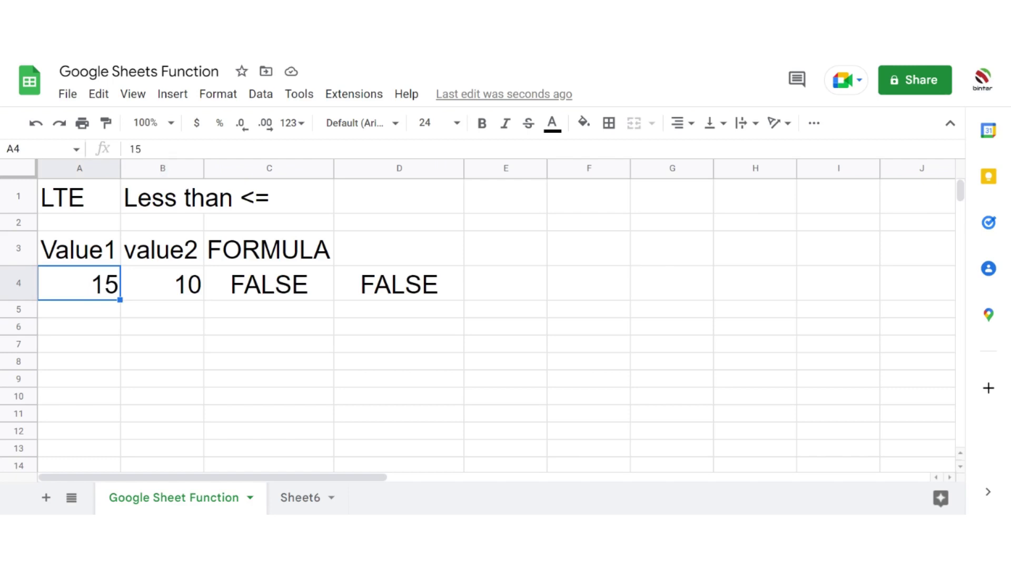
{"action": "left_click", "coordinate": [269, 283]}
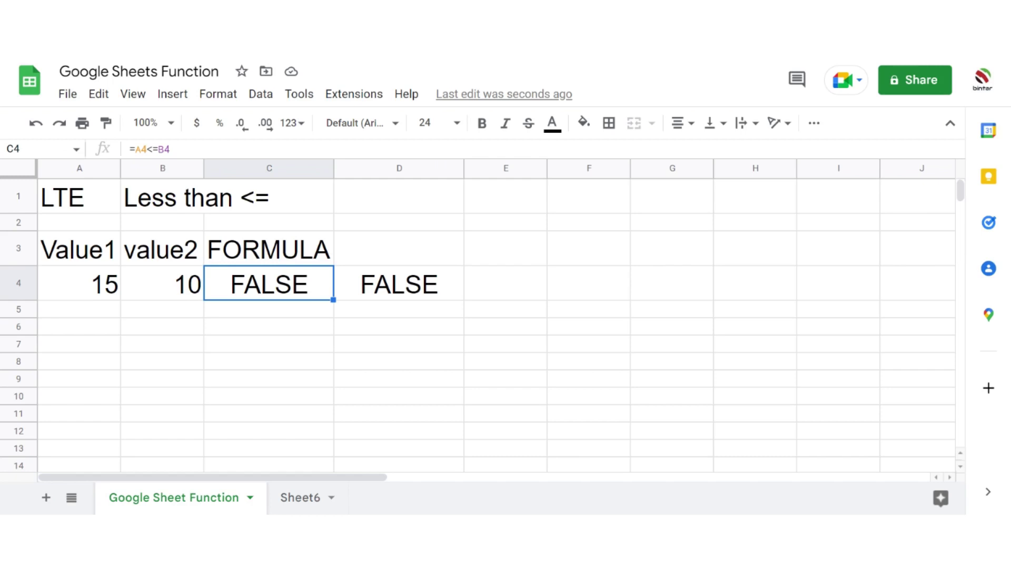
Clear the contents of the entire sheet and enter the heading MINUS in cell A1
{"action": "left_click", "coordinate": [23, 166]}
{"action": "key", "text": "Delete"}
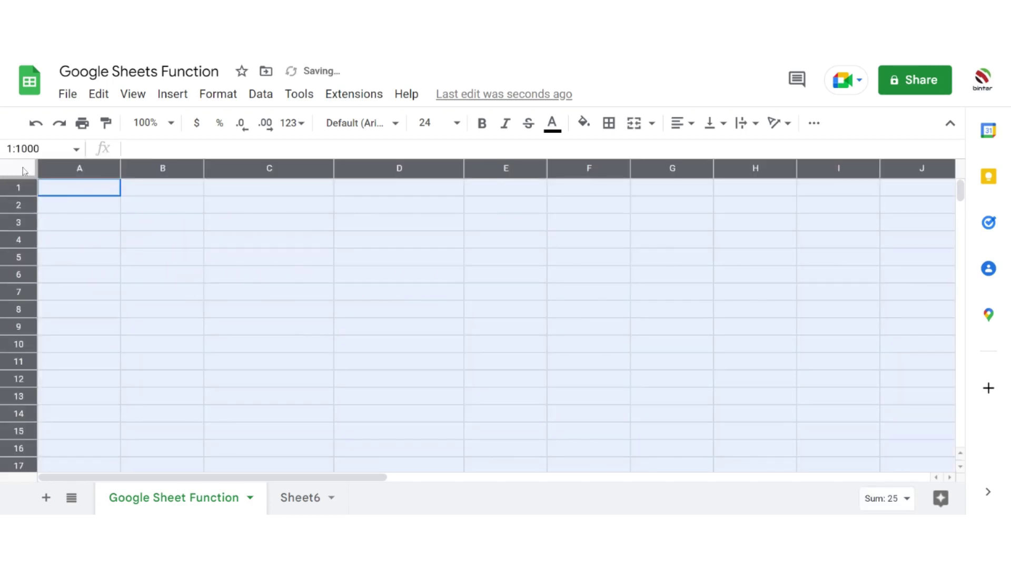
{"action": "left_click", "coordinate": [104, 197]}
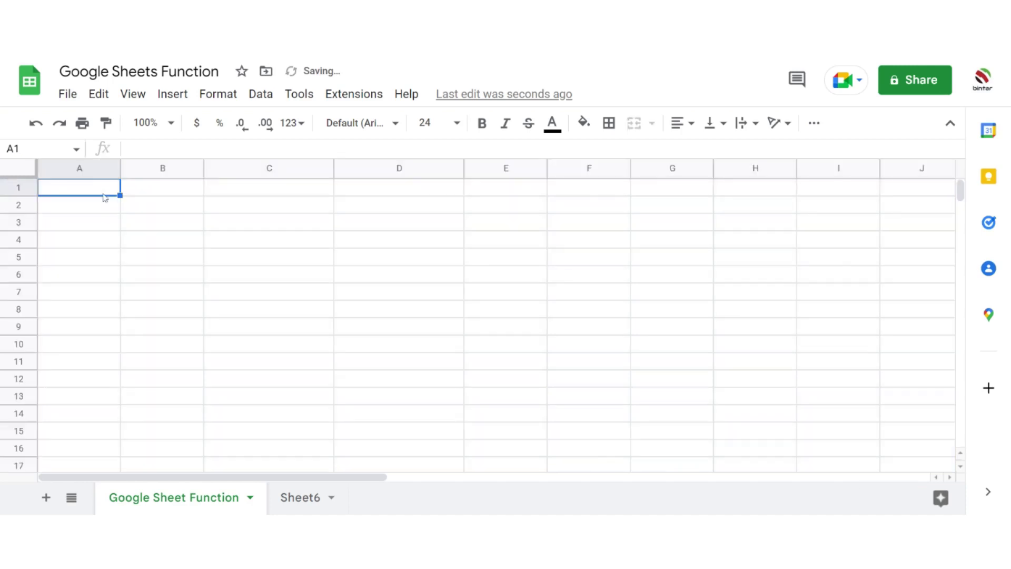
{"action": "type", "text": "MINUS"}
{"action": "key", "text": "Return"}
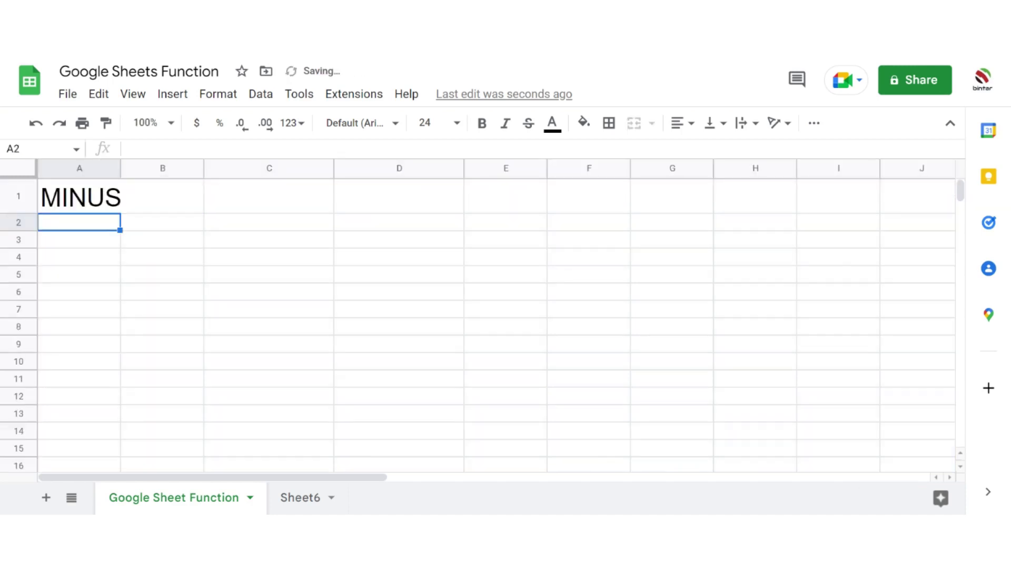
Enter the minus operator symbol - in cell C1 beside the MINUS heading
{"action": "key", "text": "Up"}
{"action": "key", "text": "Right"}
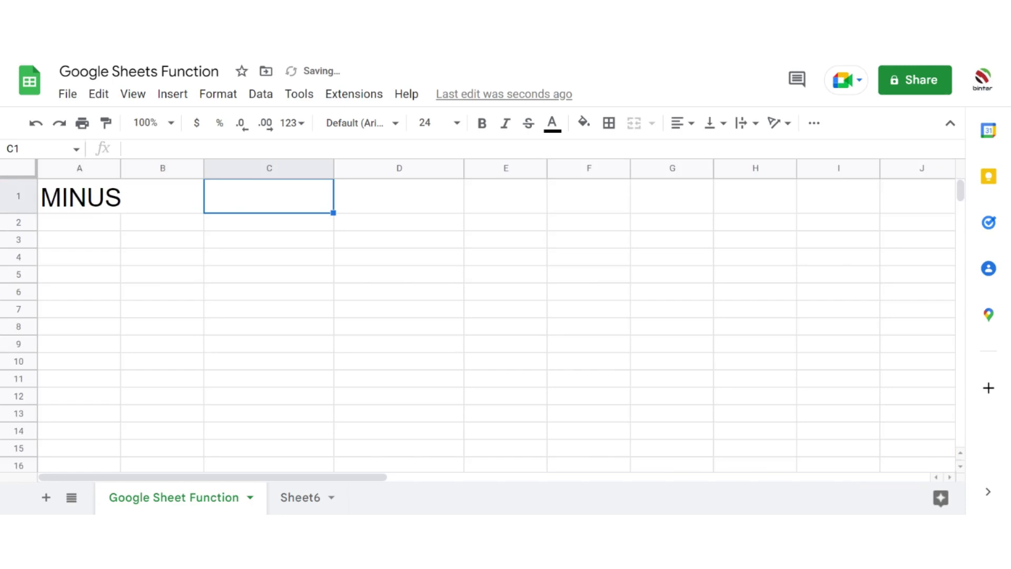
{"action": "type", "text": "-"}
{"action": "key", "text": "Return"}
{"action": "key", "text": "Up"}
{"action": "key", "text": "Down"}
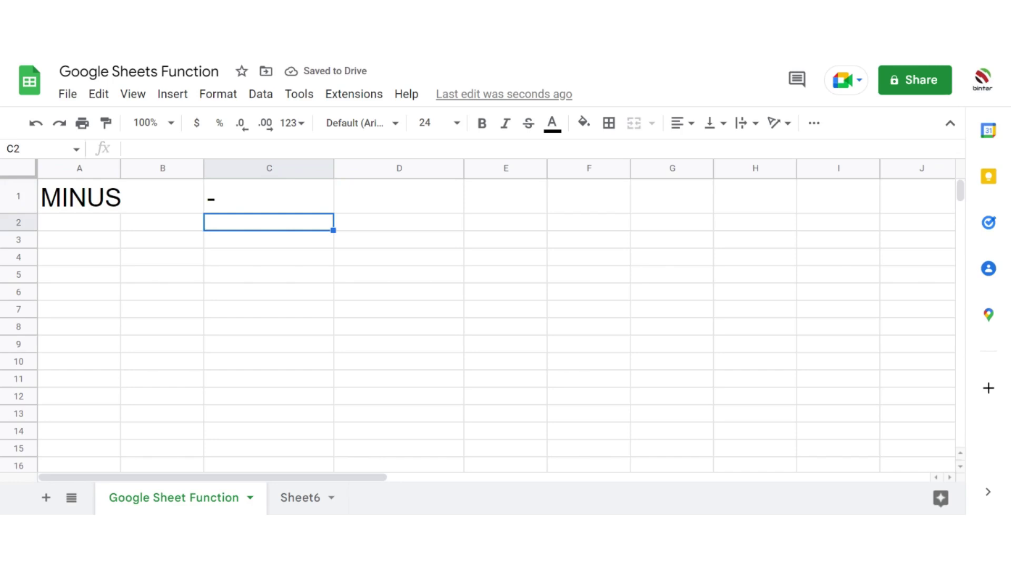
Enter the column headings value1, value2 and FORMULA in cells A3, B3 and C3
{"action": "key", "text": "Down"}
{"action": "key", "text": "Left"}
{"action": "key", "text": "Left"}
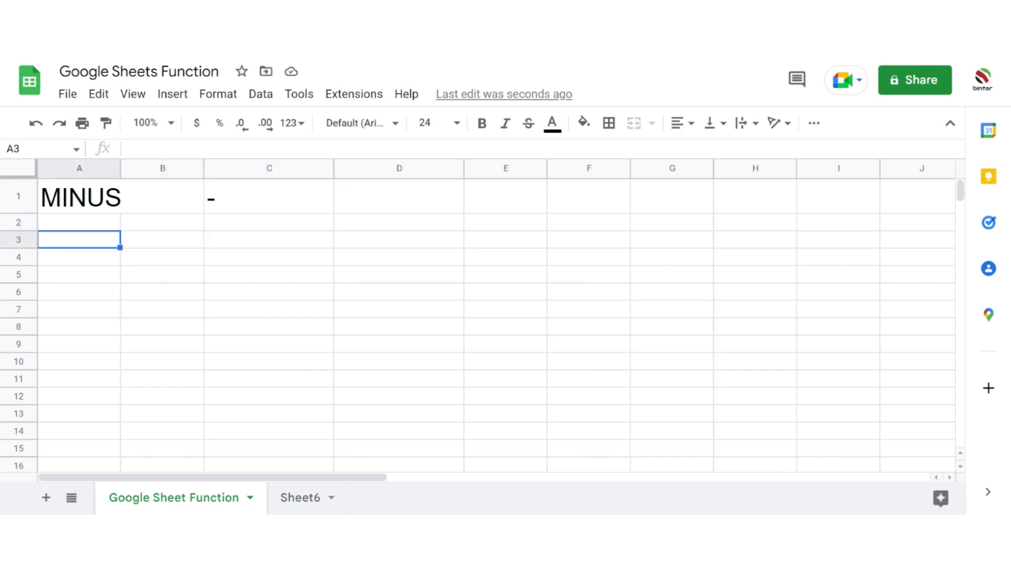
{"action": "type", "text": "value1"}
{"action": "key", "text": "Tab"}
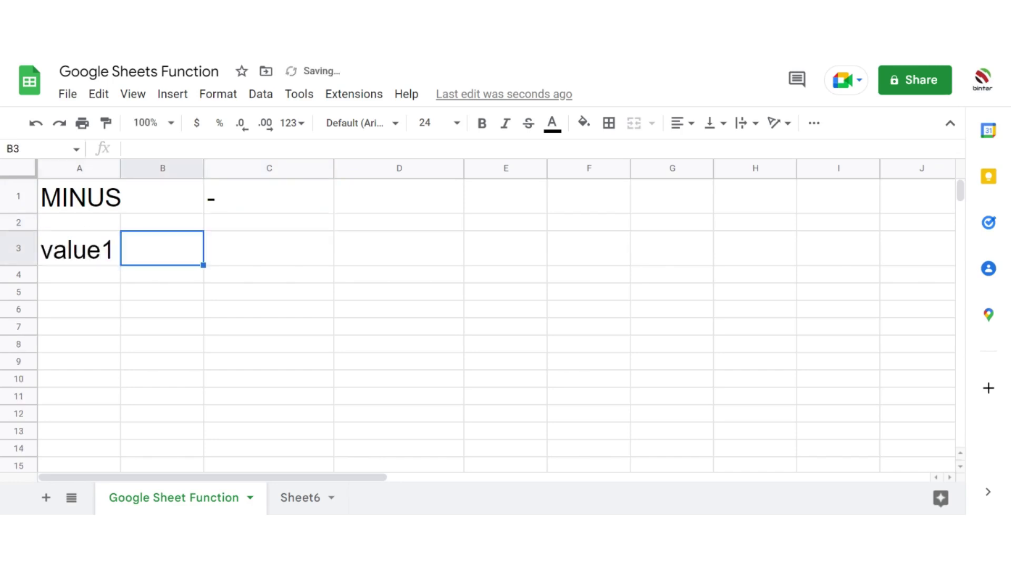
{"action": "type", "text": "value2"}
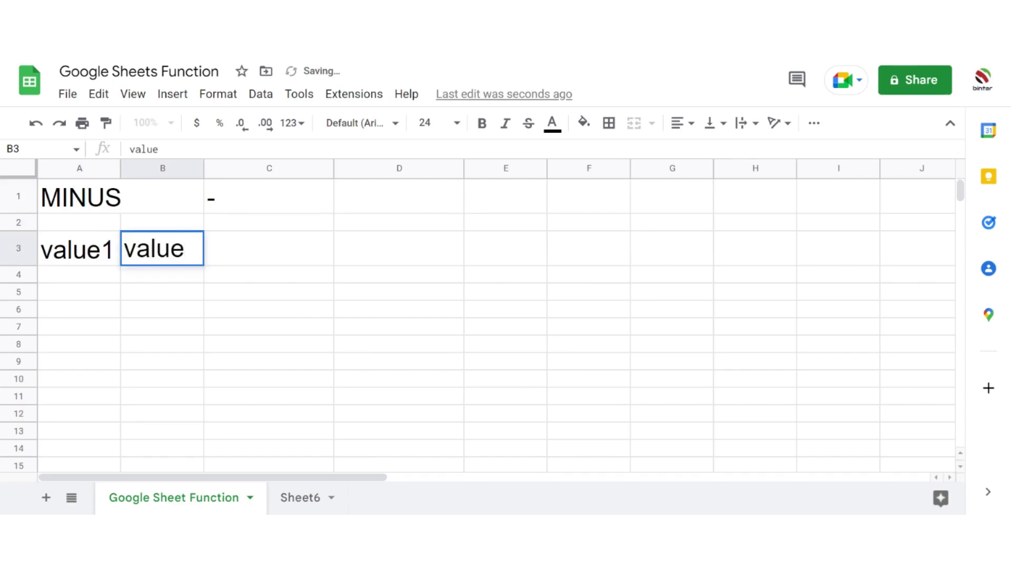
{"action": "key", "text": "Tab"}
{"action": "type", "text": "FORMUA"}
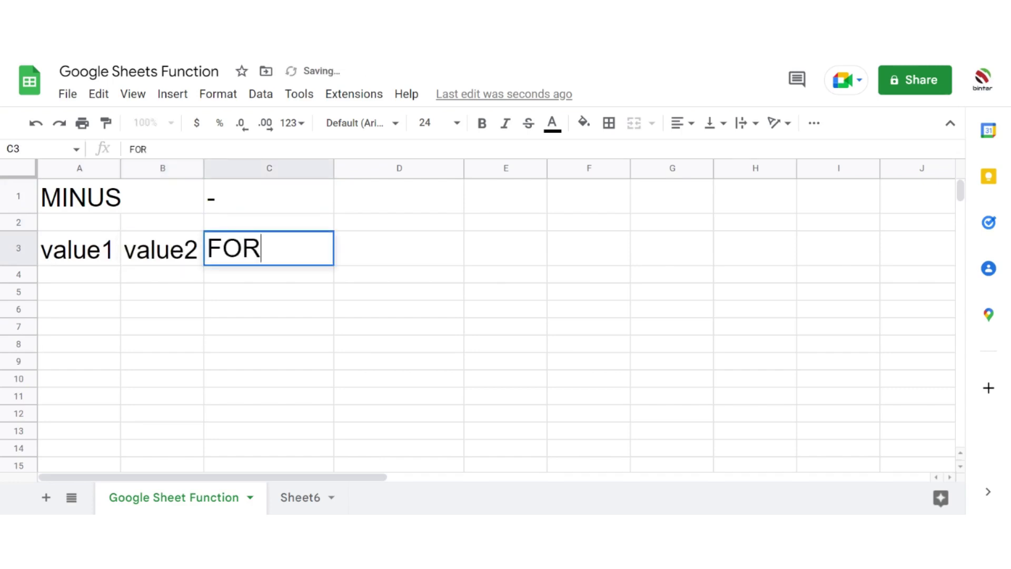
{"action": "key", "text": "BackSpace"}
{"action": "key", "text": "BackSpace"}
{"action": "key", "text": "BackSpace"}
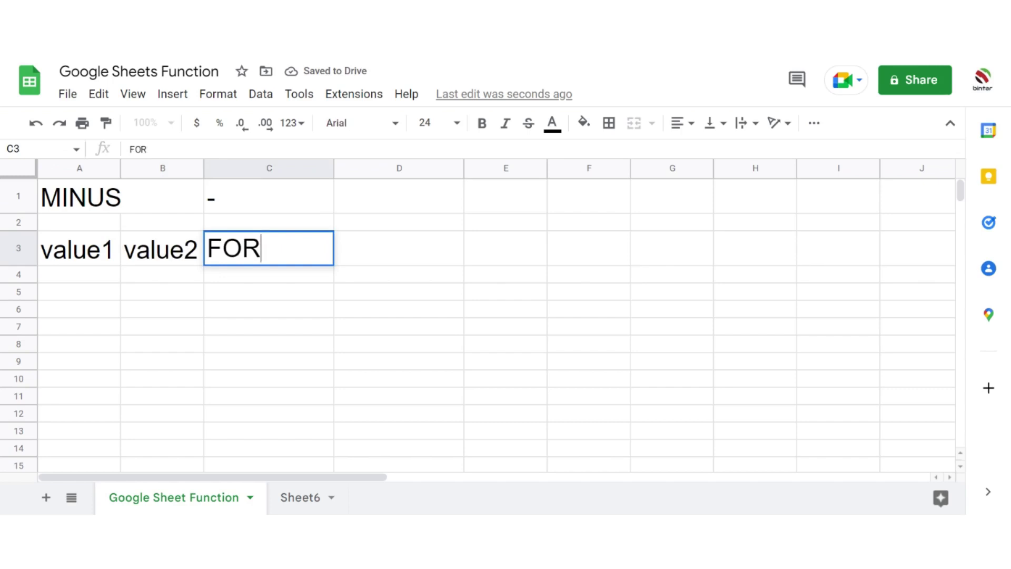
{"action": "type", "text": "MULA"}
Enter the sample values 10 in cell A4 and 20 in cell B4
{"action": "key", "text": "Down"}
{"action": "key", "text": "Left"}
{"action": "key", "text": "Left"}
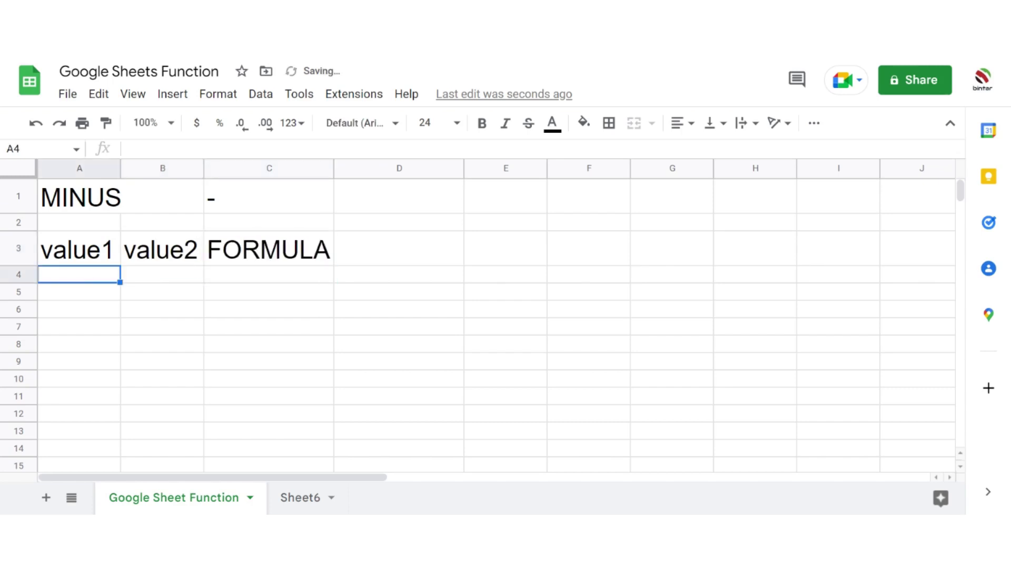
{"action": "type", "text": "10"}
{"action": "key", "text": "Right"}
{"action": "type", "text": "20"}
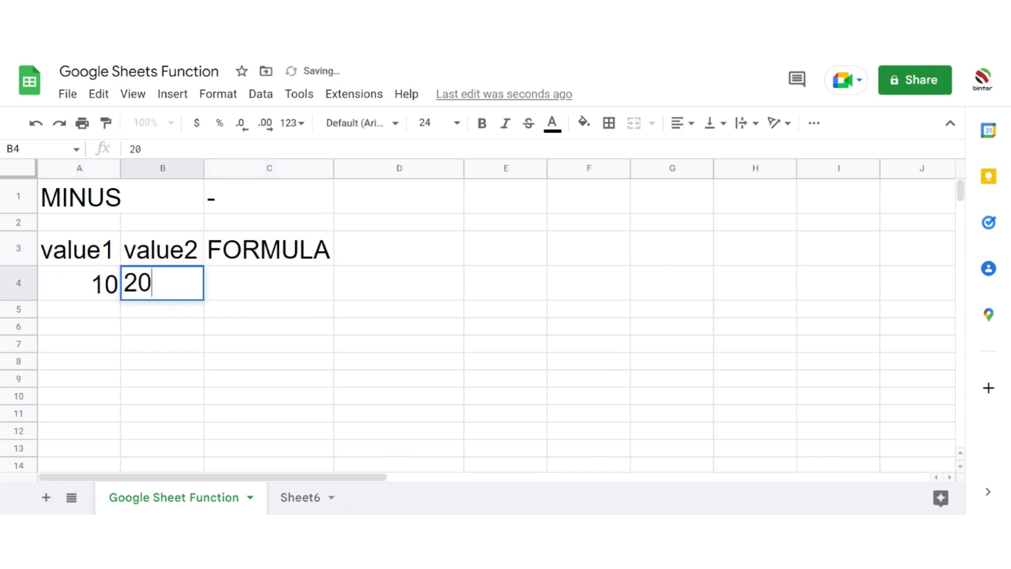
Enter the subtraction formula =A4-B4 in cell C4 and check it
{"action": "key", "text": "Right"}
{"action": "type", "text": "="}
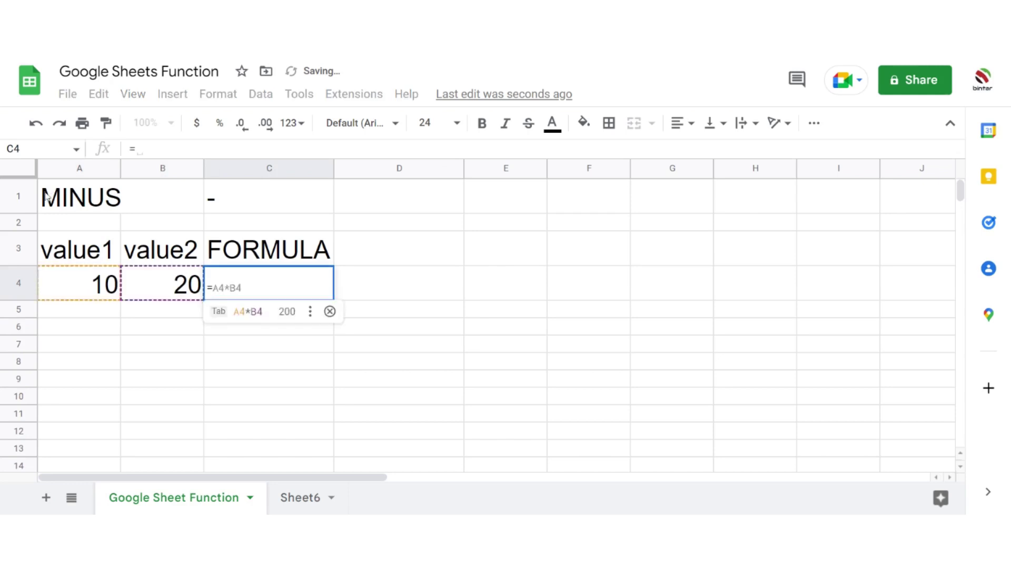
{"action": "left_click", "coordinate": [79, 288]}
{"action": "type", "text": "-"}
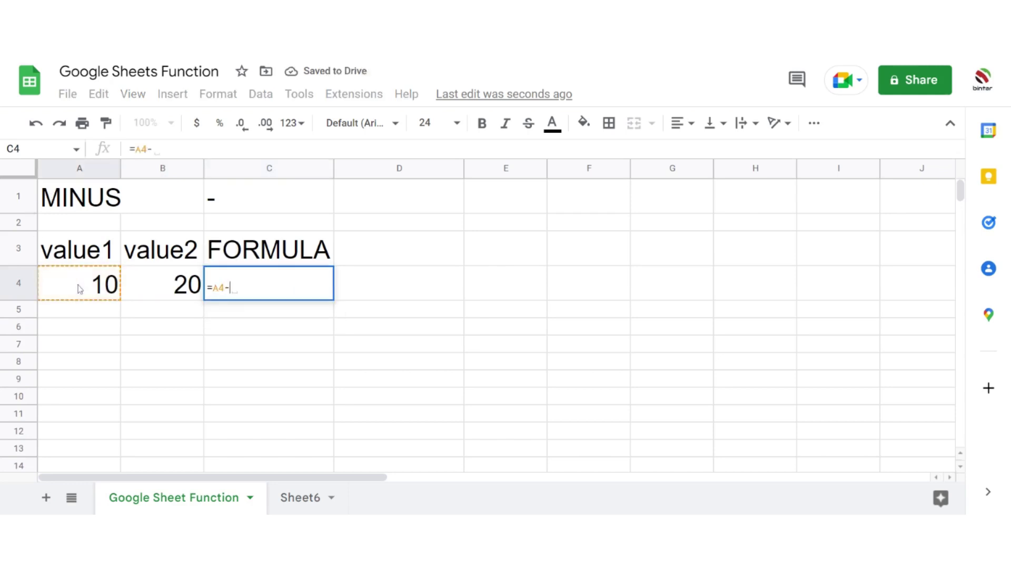
{"action": "left_click", "coordinate": [146, 290]}
{"action": "key", "text": "Return"}
{"action": "key", "text": "Up"}
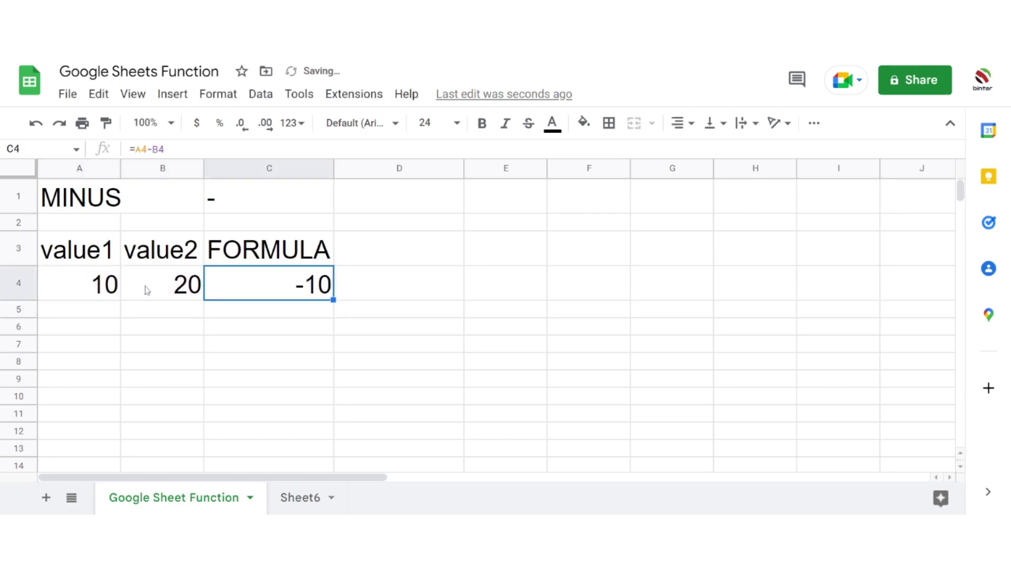
Enter =MINUS(A4,B4) in cell D4 and compare it with the operator formula in C4
{"action": "key", "text": "Right"}
{"action": "type", "text": "=MIN"}
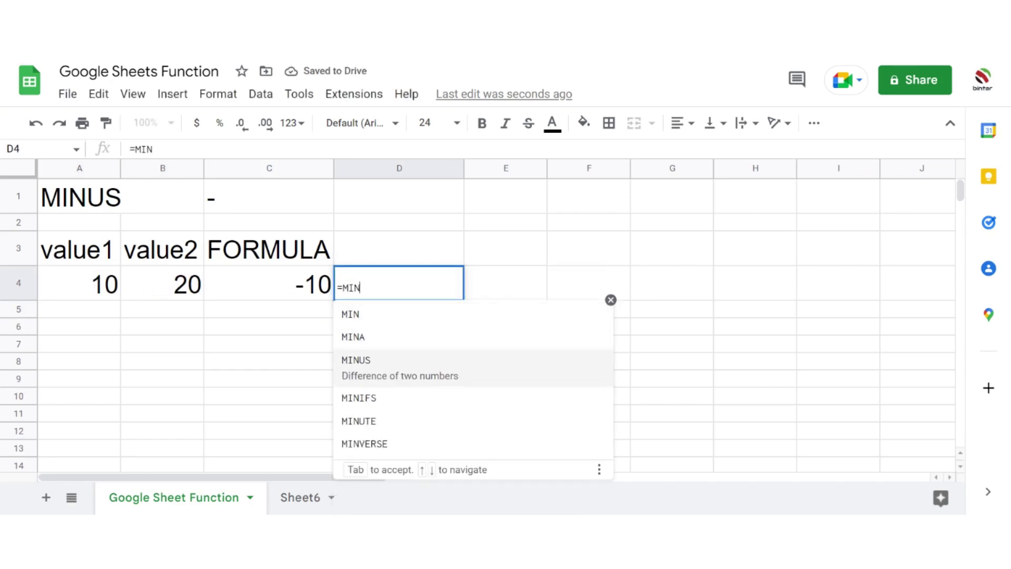
{"action": "key", "text": "Tab"}
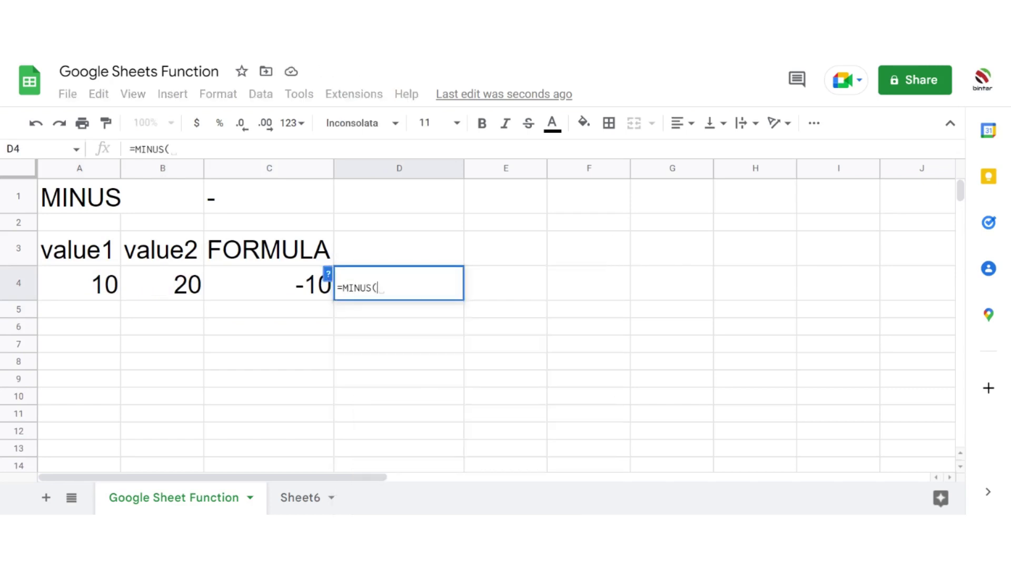
{"action": "left_click", "coordinate": [102, 292]}
{"action": "type", "text": ","}
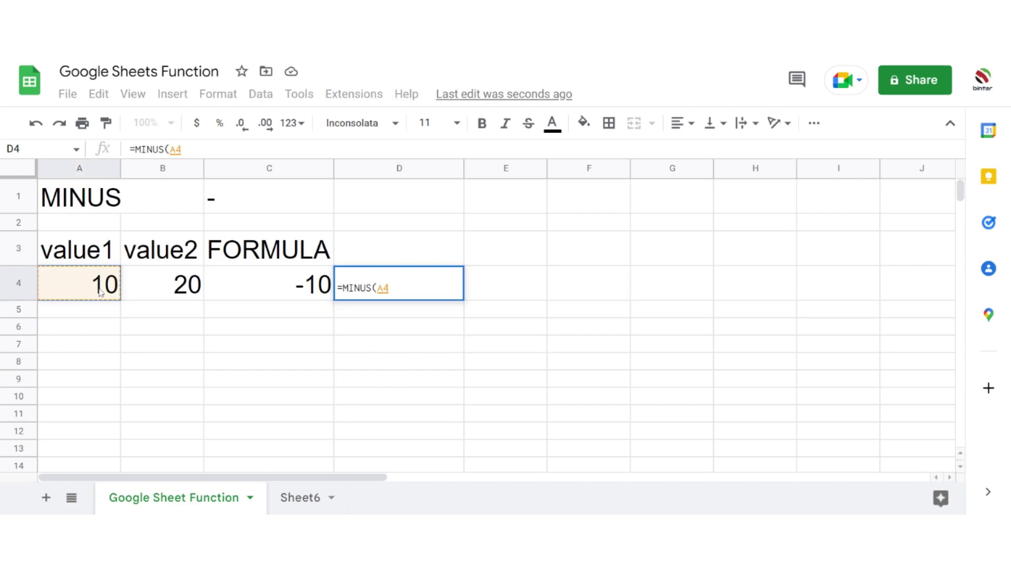
{"action": "left_click", "coordinate": [171, 295]}
{"action": "type", "text": ")"}
{"action": "key", "text": "Return"}
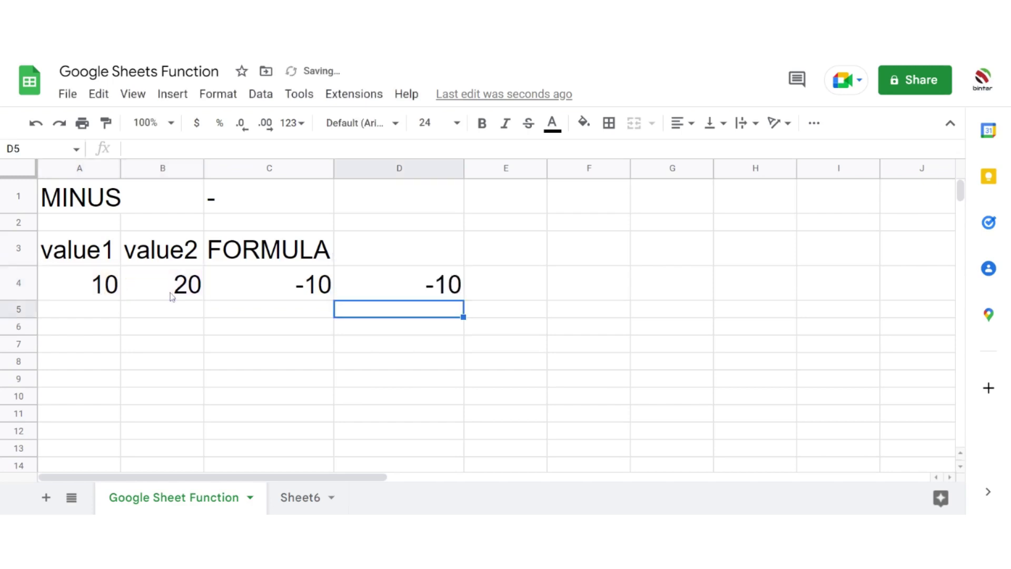
{"action": "left_click", "coordinate": [294, 287]}
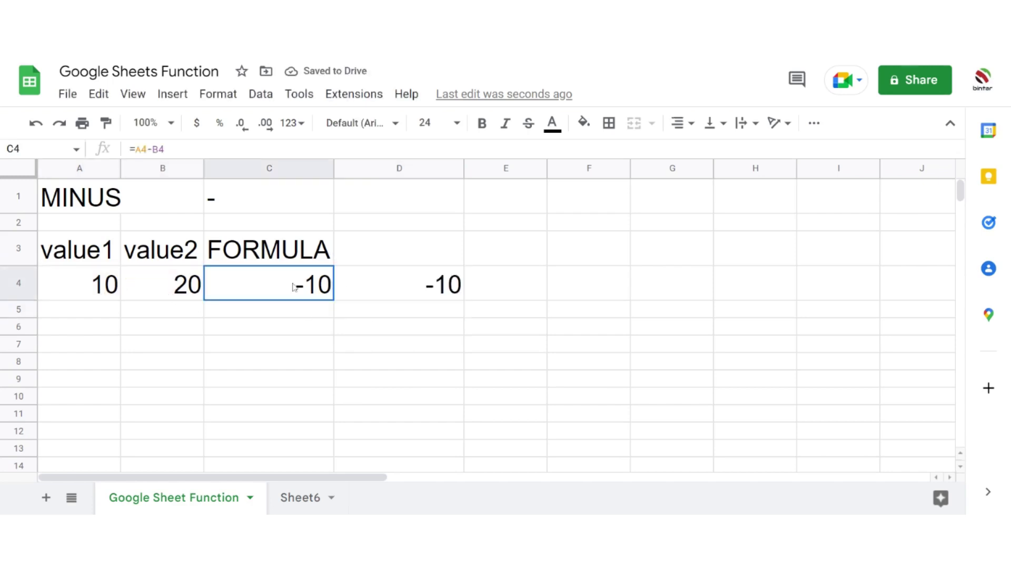
{"action": "left_click", "coordinate": [431, 279]}
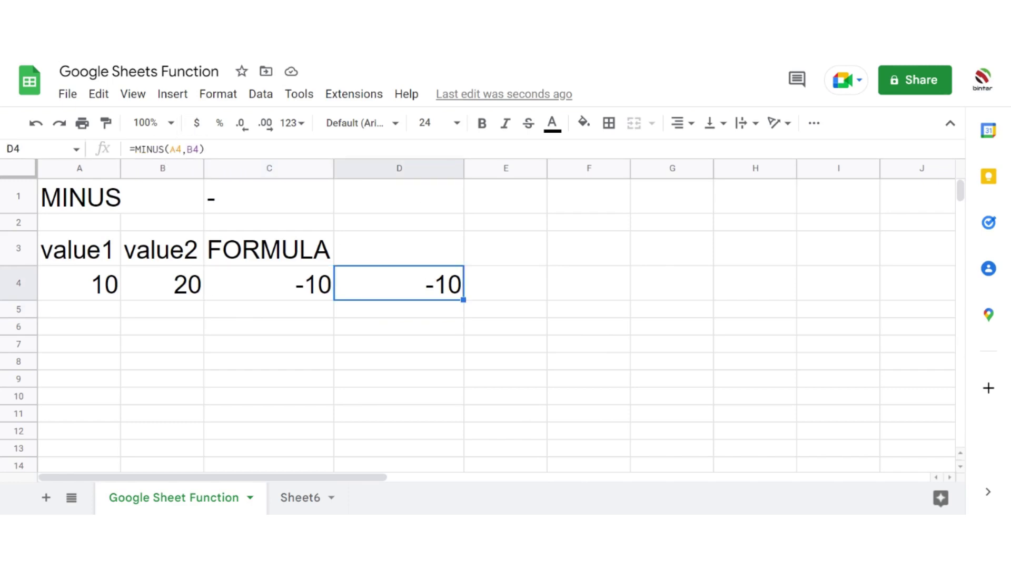
Test the subtraction formulas by setting cell A4 first to 20 and finally to -20
{"action": "key", "text": "Left"}
{"action": "key", "text": "Left"}
{"action": "key", "text": "Left"}
{"action": "type", "text": "20"}
{"action": "key", "text": "Tab"}
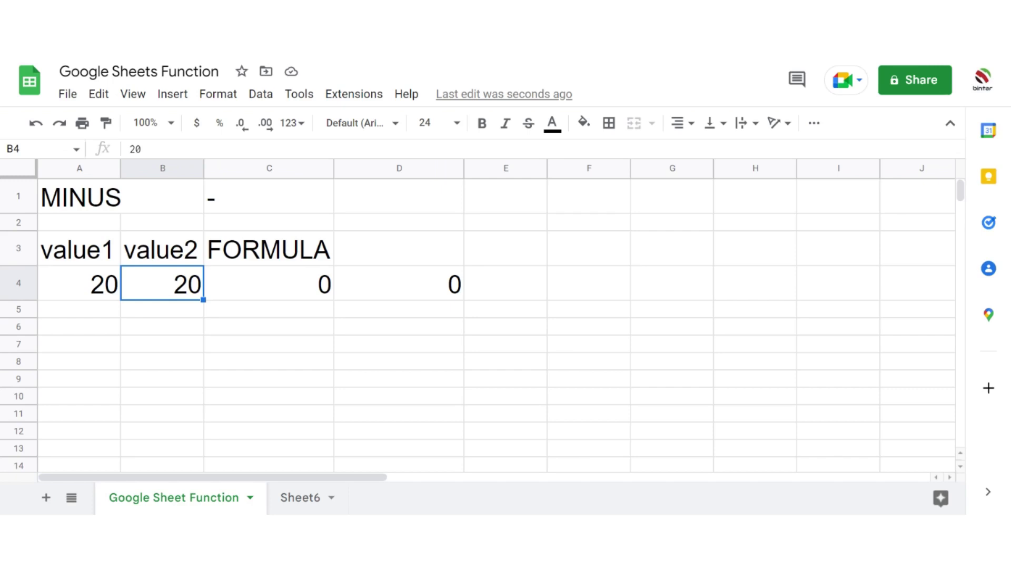
{"action": "left_click", "coordinate": [67, 300]}
{"action": "type", "text": "-20"}
{"action": "key", "text": "Tab"}
Change the heading in cell A1 to MULTIPLY and the operator symbol in C1 to *
{"action": "left_click", "coordinate": [74, 204]}
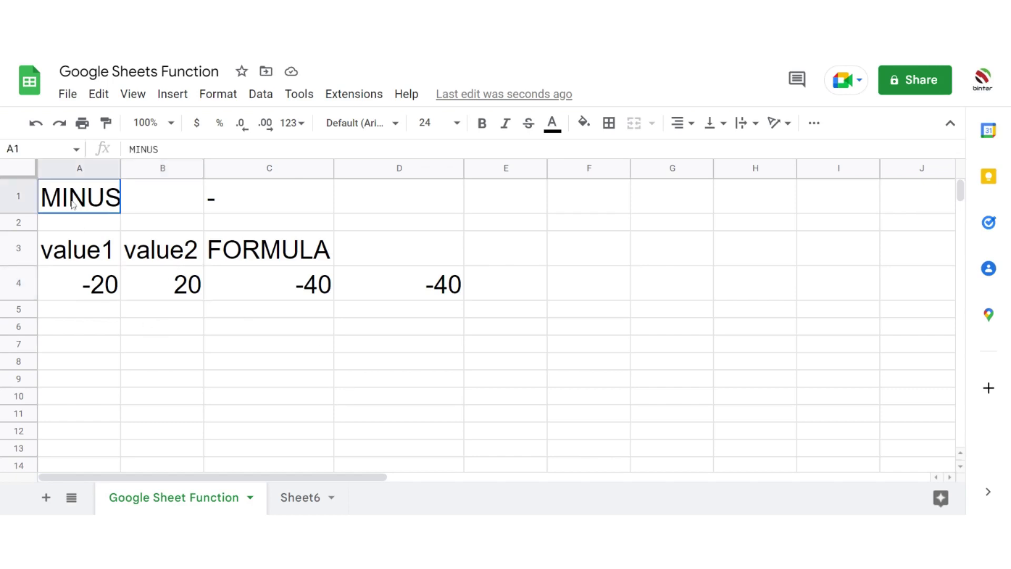
{"action": "type", "text": "MUL"}
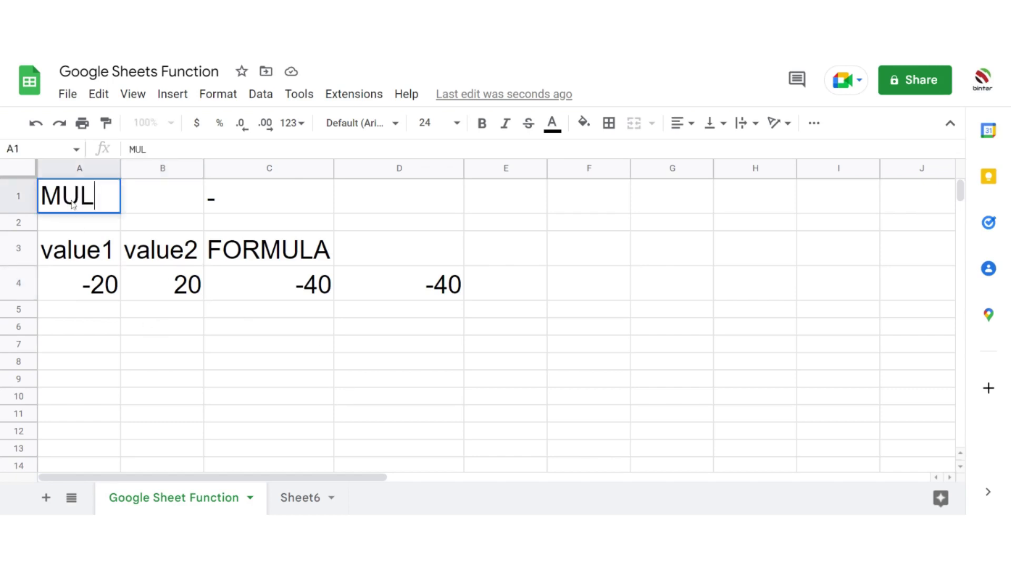
{"action": "type", "text": "TIPLY"}
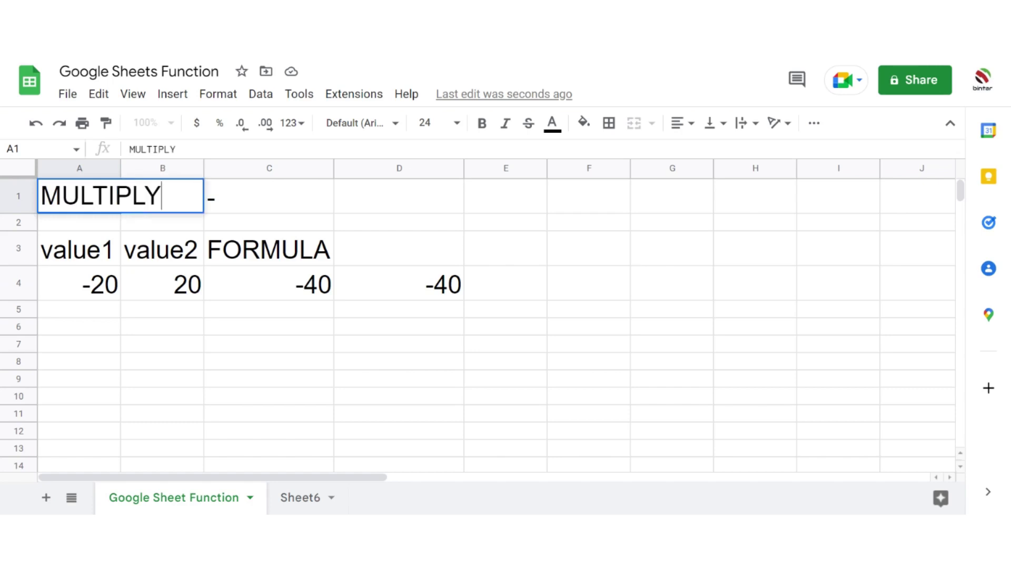
{"action": "key", "text": "Return"}
{"action": "key", "text": "Up"}
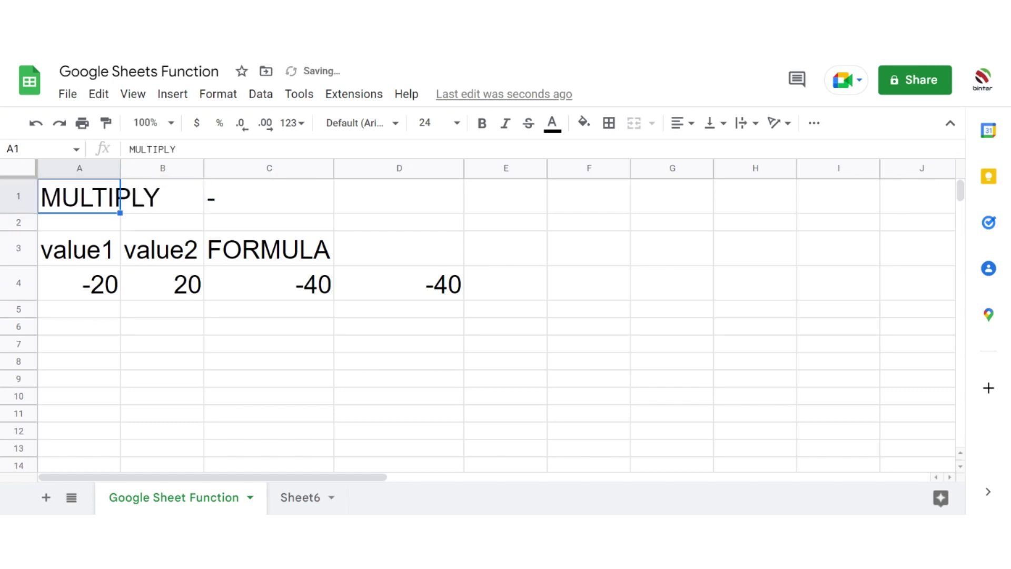
{"action": "key", "text": "Right"}
{"action": "key", "text": "Right"}
{"action": "type", "text": "*"}
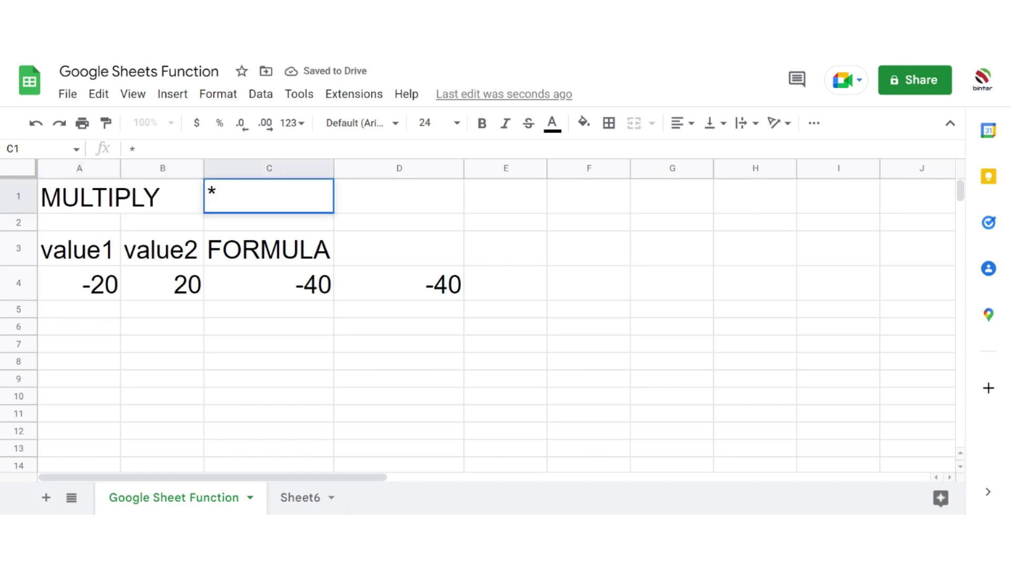
{"action": "key", "text": "Return"}
Clear the two subtraction formulas from cells C4 and D4
{"action": "key", "text": "Up"}
{"action": "key", "text": "Down"}
{"action": "key", "text": "Down"}
{"action": "key", "text": "Down"}
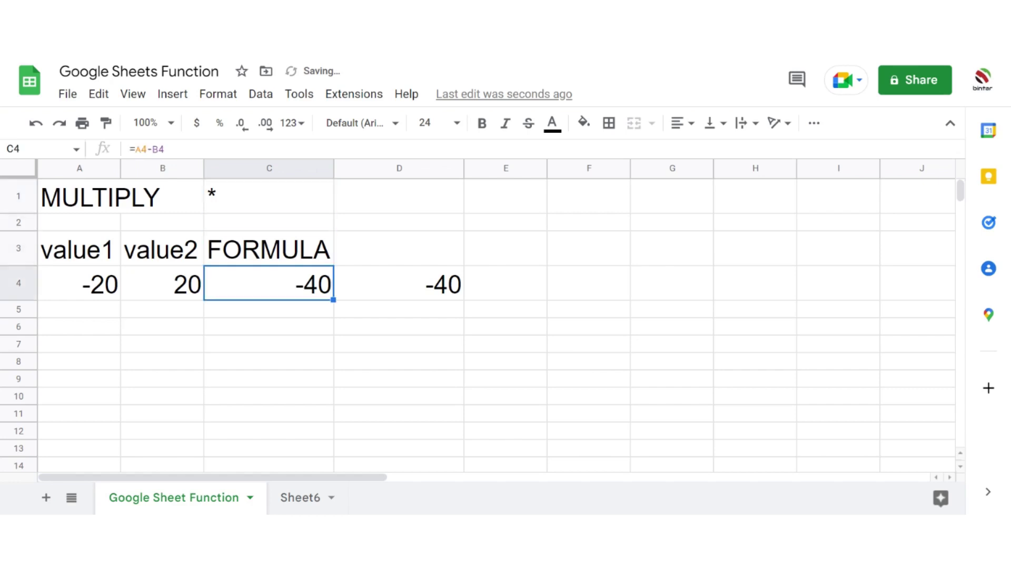
{"action": "key", "text": "Delete"}
{"action": "key", "text": "Right"}
{"action": "key", "text": "Delete"}
Enter the multiplication formula =A4*B4 in cell C4 and check it
{"action": "key", "text": "Left"}
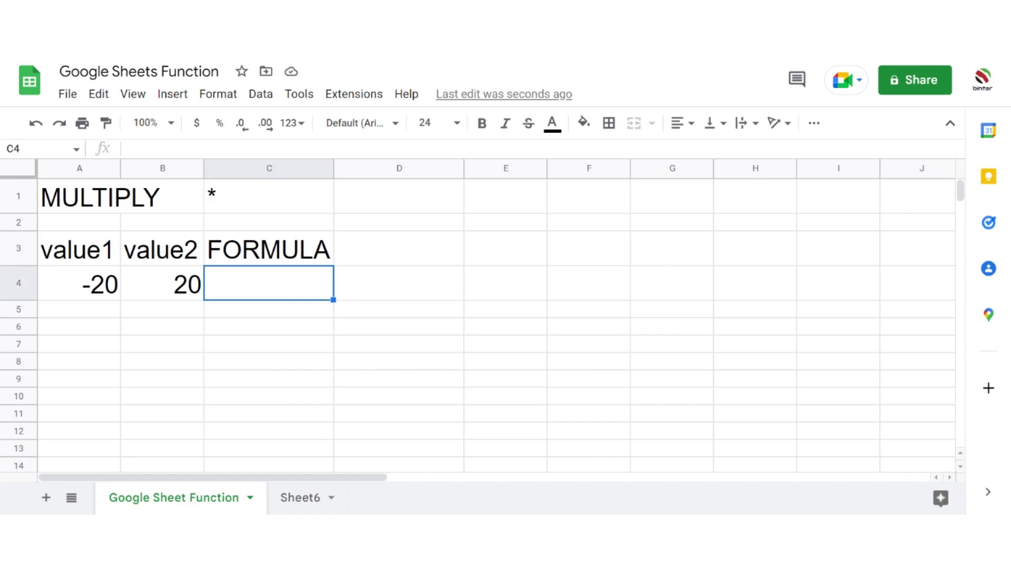
{"action": "type", "text": "="}
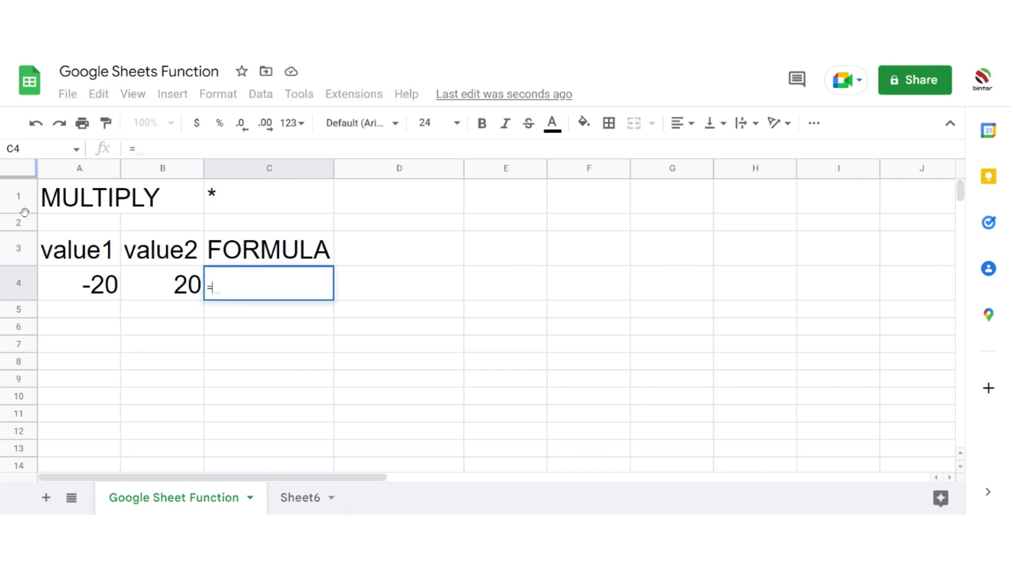
{"action": "left_click", "coordinate": [94, 293]}
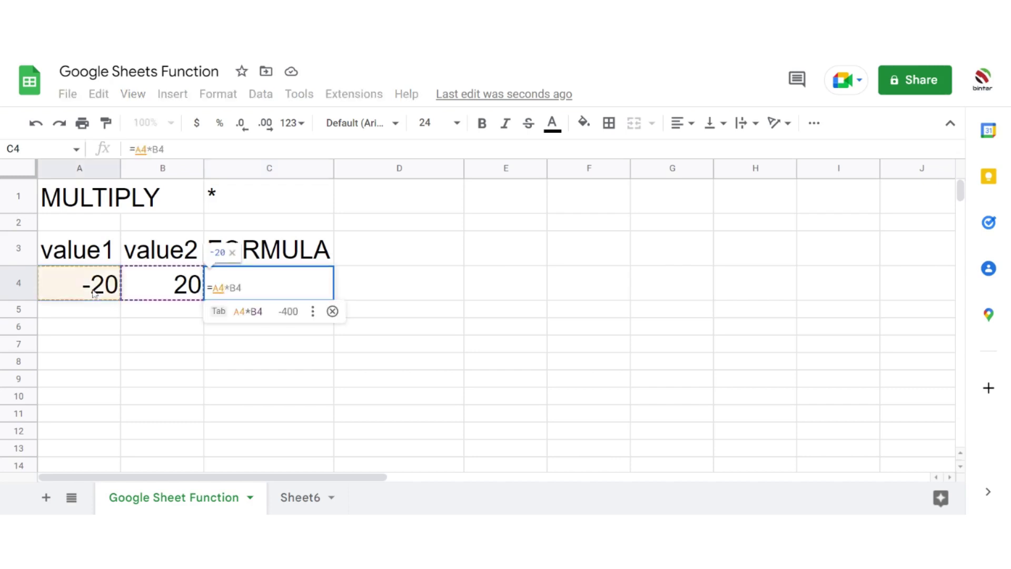
{"action": "key", "text": "Tab"}
{"action": "key", "text": "Return"}
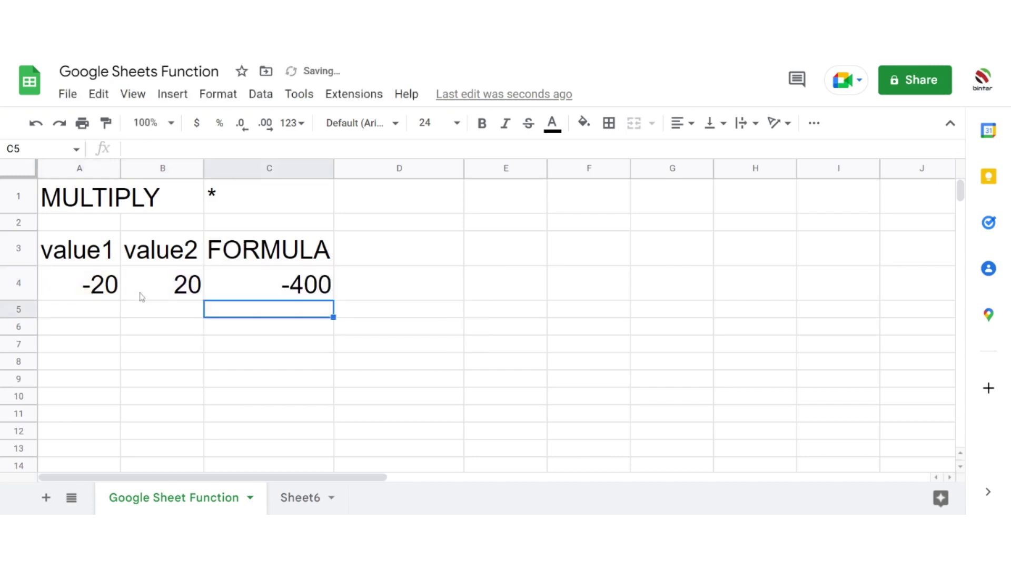
{"action": "left_click", "coordinate": [245, 296]}
Enter the function formula =MULTIPLY(A4,B4) in cell D4 and check it
{"action": "left_click", "coordinate": [373, 288]}
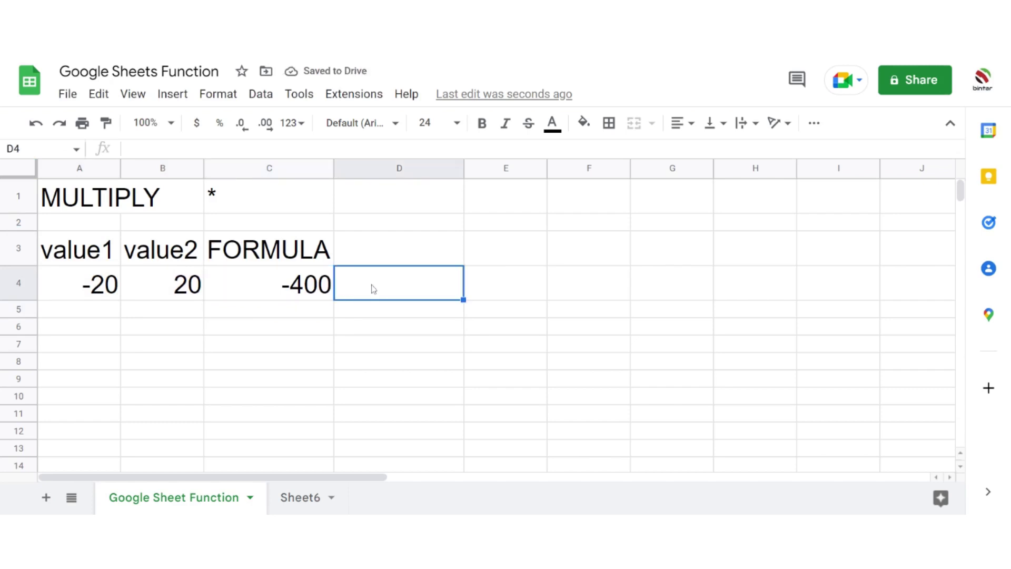
{"action": "type", "text": "=MUL"}
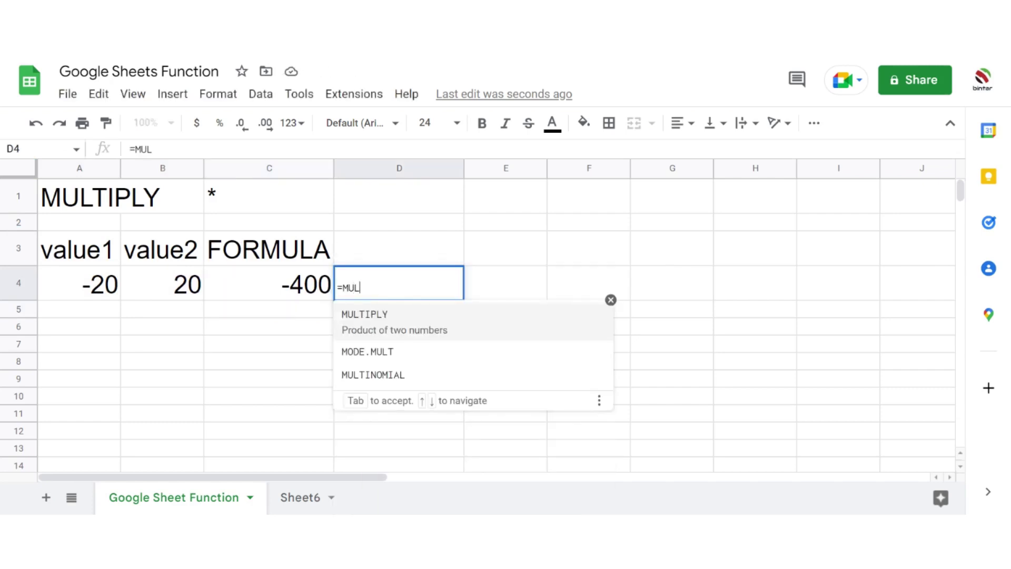
{"action": "key", "text": "Tab"}
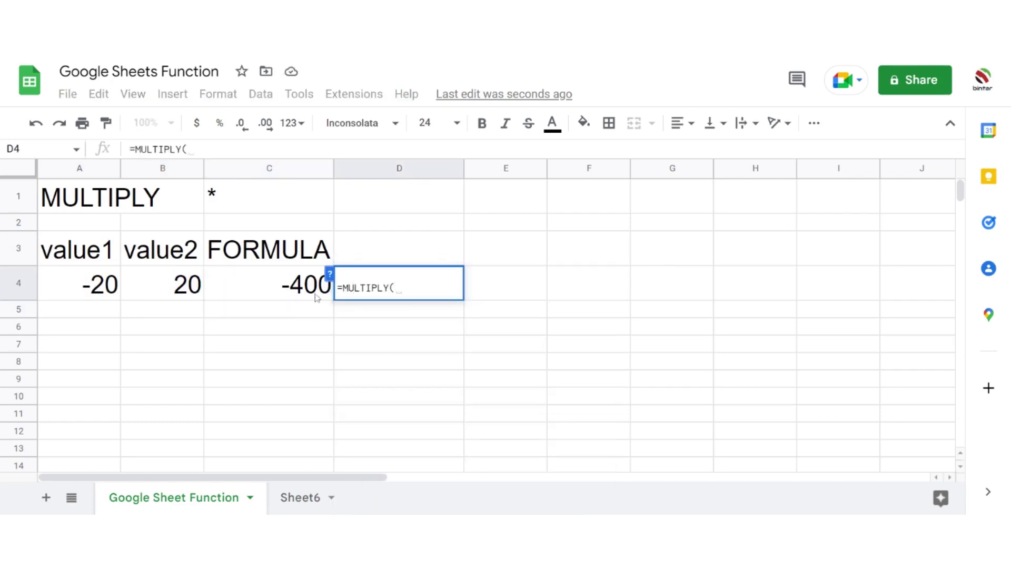
{"action": "left_click", "coordinate": [113, 293]}
{"action": "type", "text": ","}
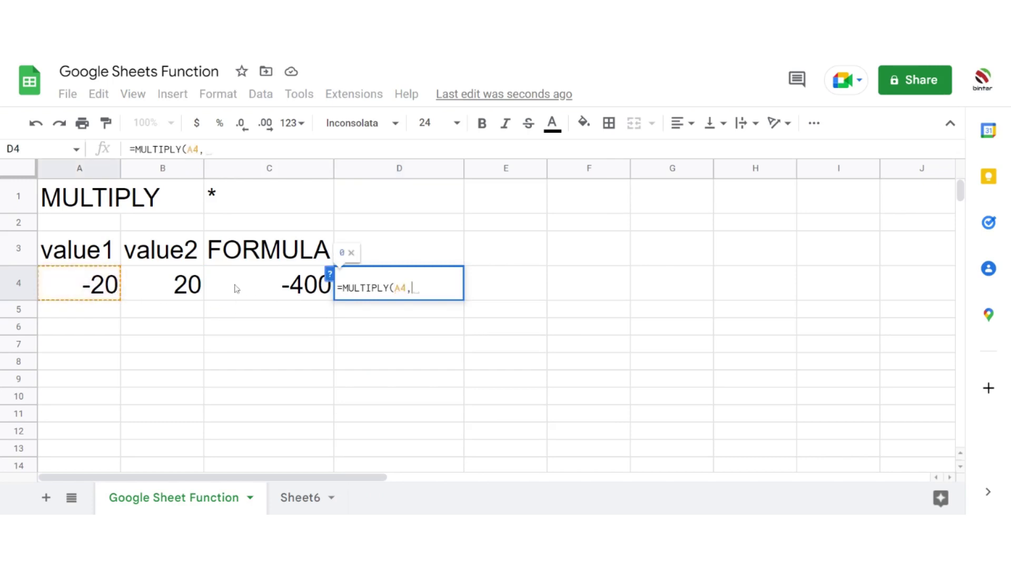
{"action": "left_click", "coordinate": [182, 288]}
{"action": "key", "text": "Return"}
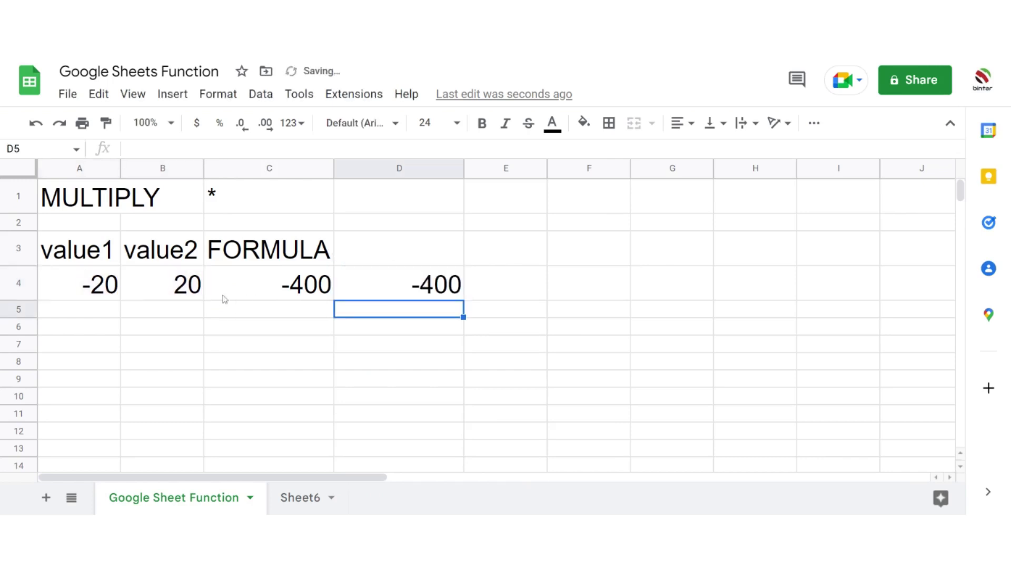
{"action": "left_click", "coordinate": [381, 296]}
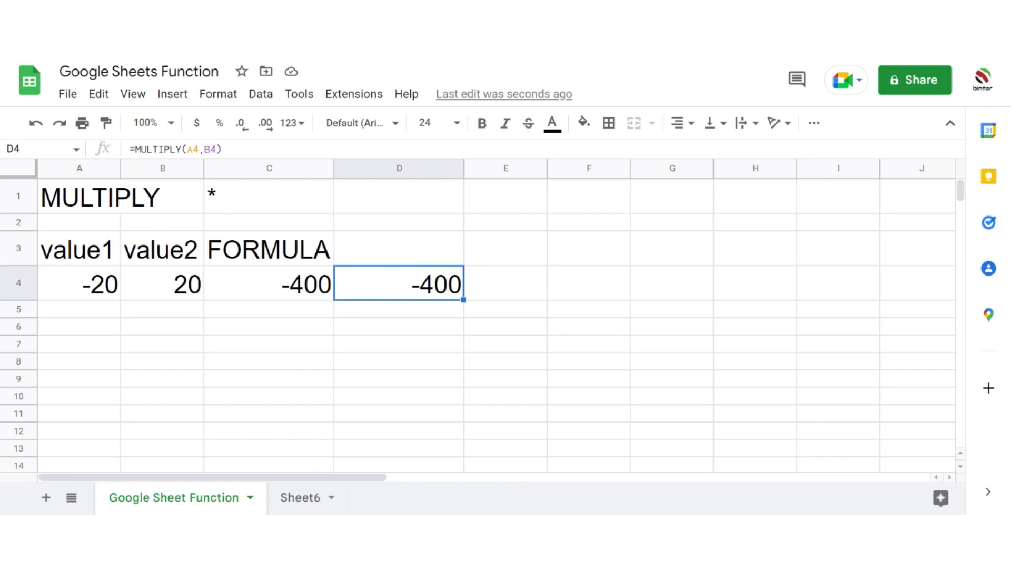
Enter the test values 10, 20 and 30 in cells A7, B7 and C7
{"action": "left_click", "coordinate": [90, 349]}
{"action": "type", "text": "10"}
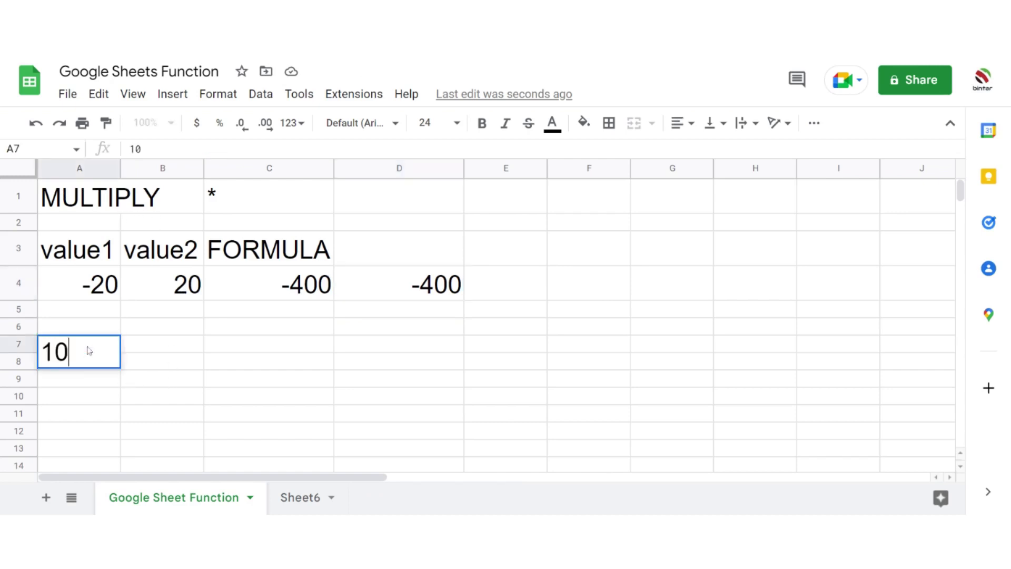
{"action": "key", "text": "Tab"}
{"action": "type", "text": "200"}
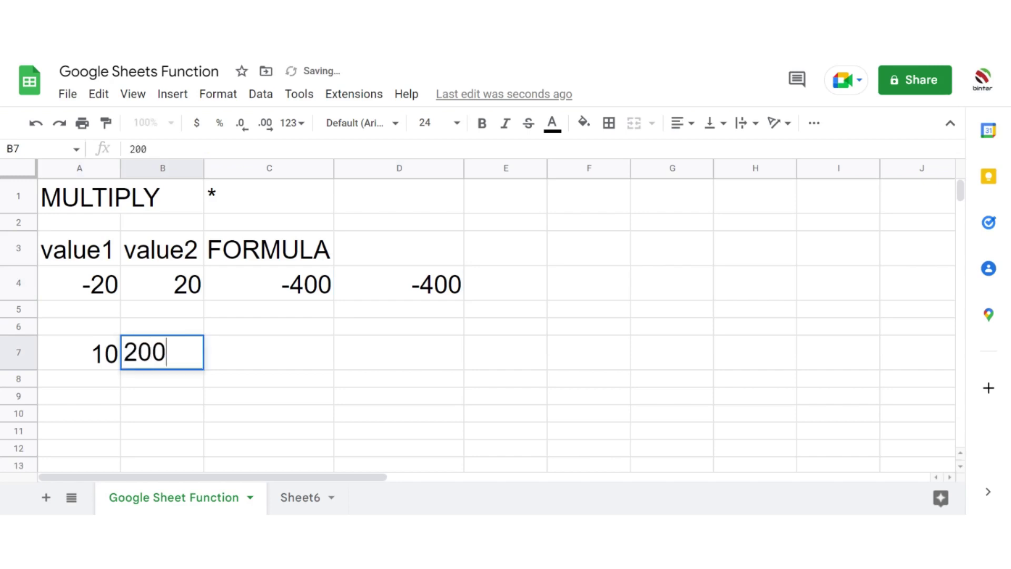
{"action": "key", "text": "BackSpace"}
{"action": "key", "text": "Tab"}
{"action": "type", "text": "30"}
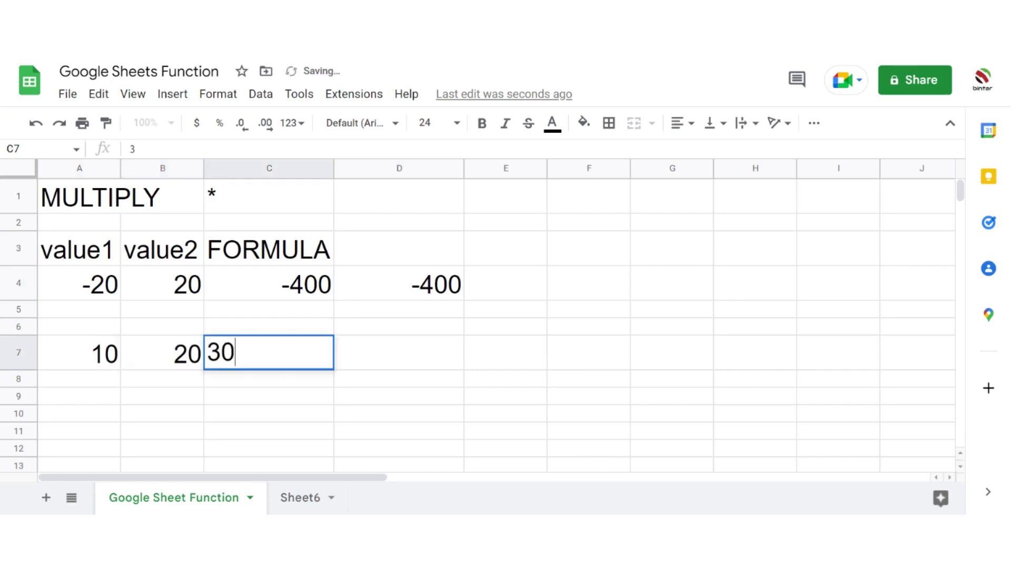
{"action": "key", "text": "Tab"}
Try the MULTIPLY function in cell D7 with the single range A7:C7 as its argument and check the formula cell
{"action": "type", "text": "=MU"}
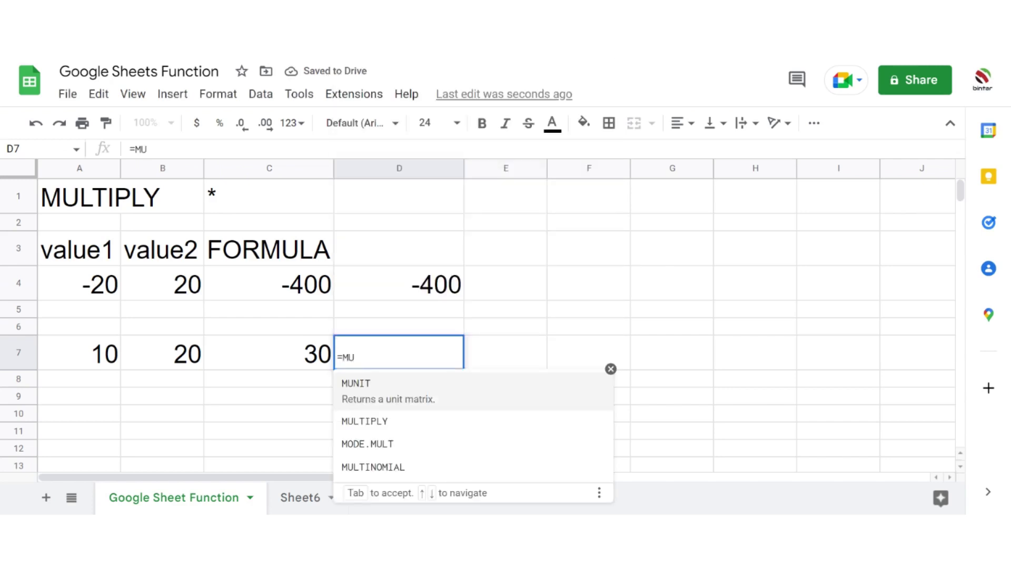
{"action": "key", "text": "Down"}
{"action": "key", "text": "Tab"}
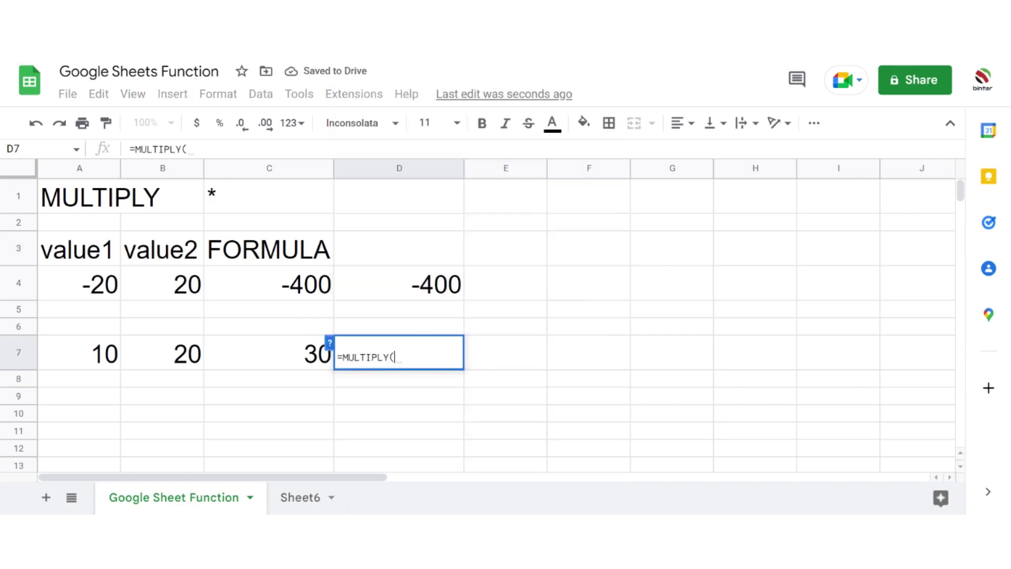
{"action": "left_click_drag", "start_coordinate": [106, 361], "coordinate": [219, 358]}
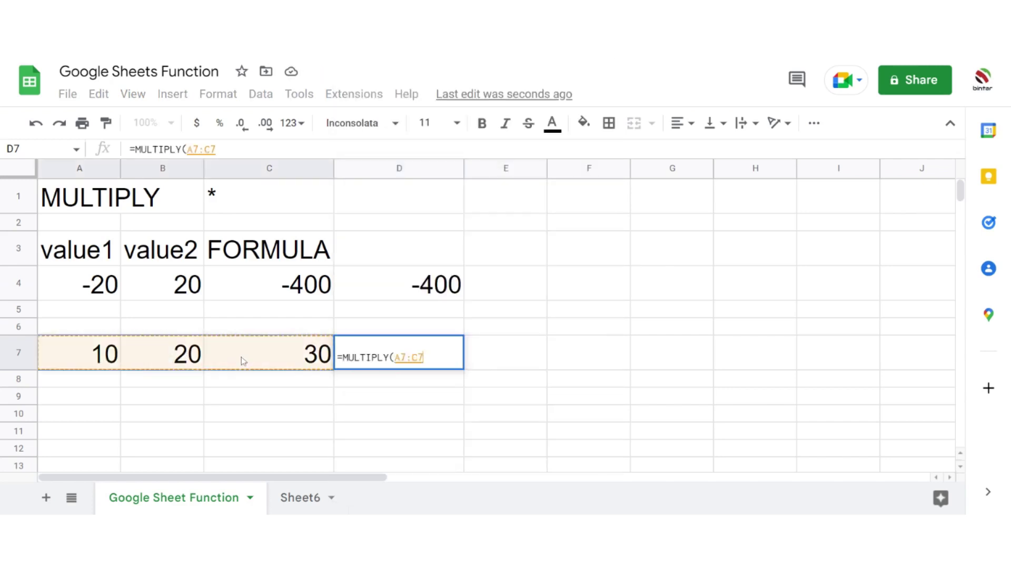
{"action": "key", "text": "Return"}
{"action": "key", "text": "Up"}
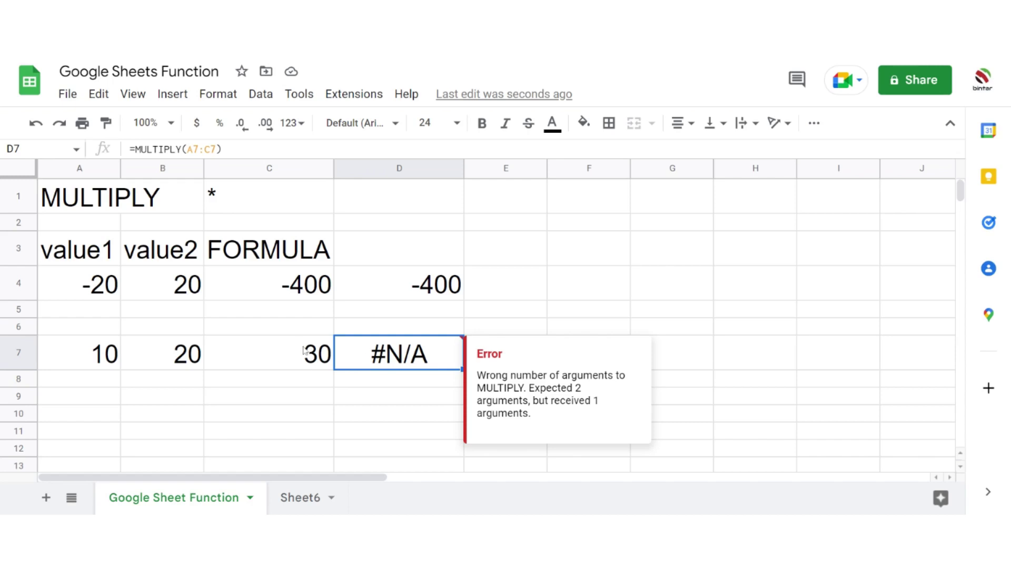
Clear the entire sheet and enter the headings NE in cell A1 and Not Equal in cell B1
{"action": "left_click", "coordinate": [21, 173]}
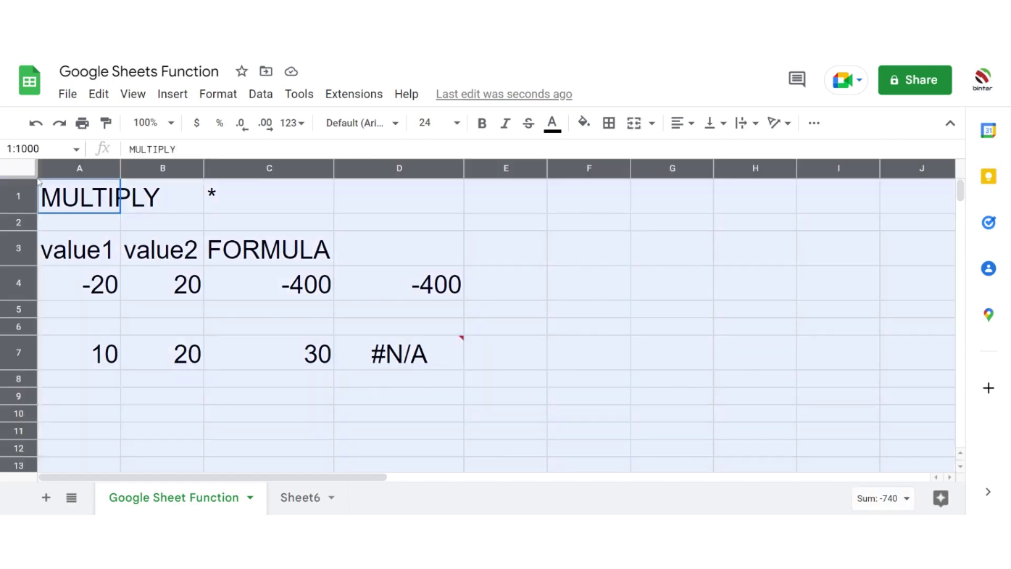
{"action": "key", "text": "Delete"}
{"action": "left_click", "coordinate": [84, 196]}
{"action": "type", "text": "NE"}
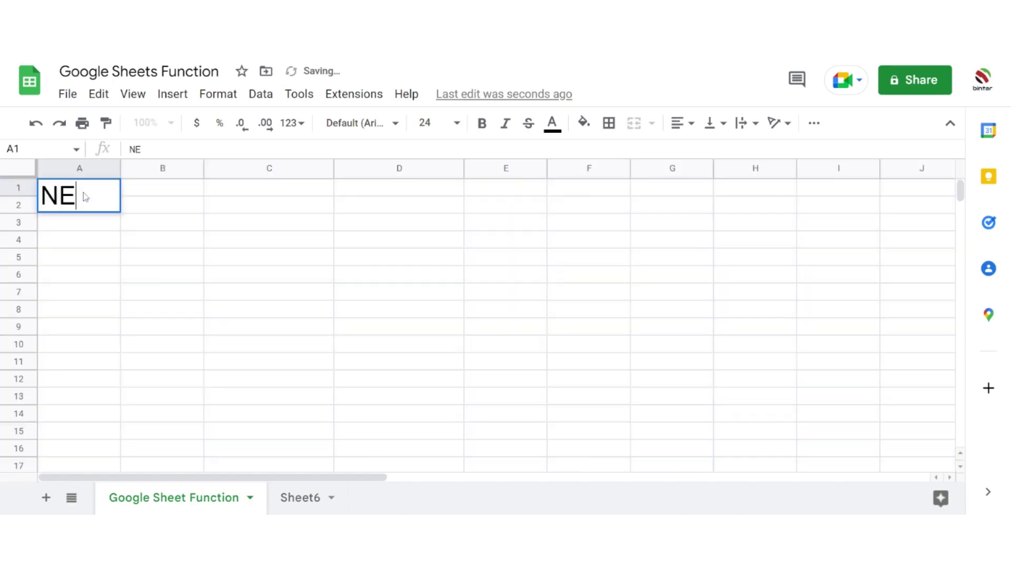
{"action": "key", "text": "Tab"}
{"action": "type", "text": "Not "}
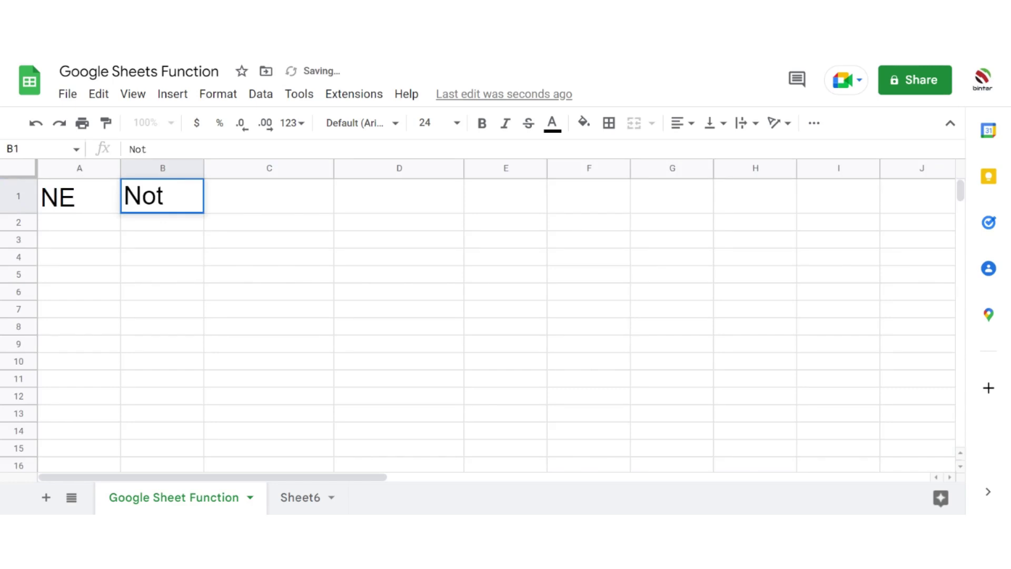
{"action": "type", "text": "Eq"}
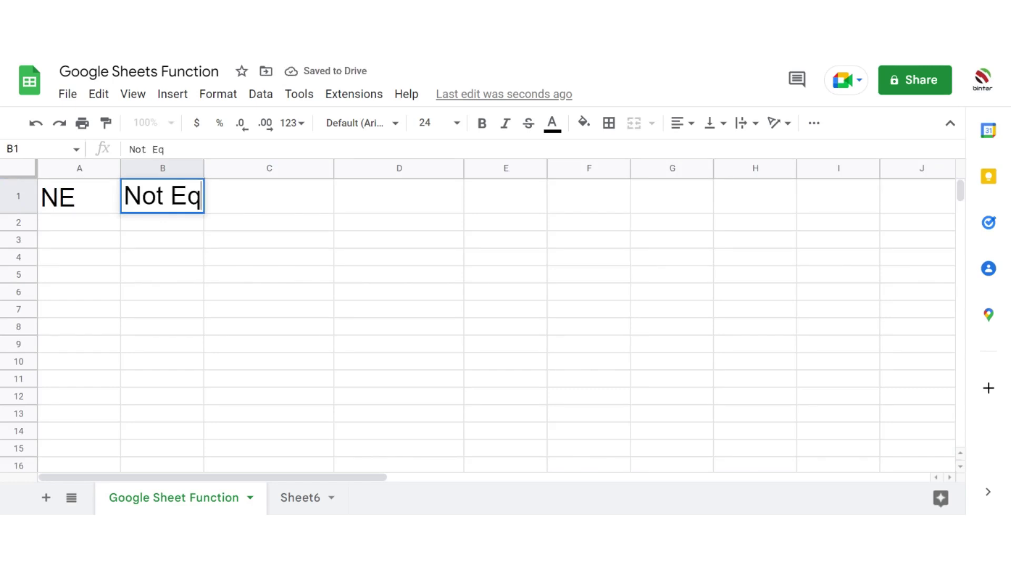
{"action": "type", "text": "ual"}
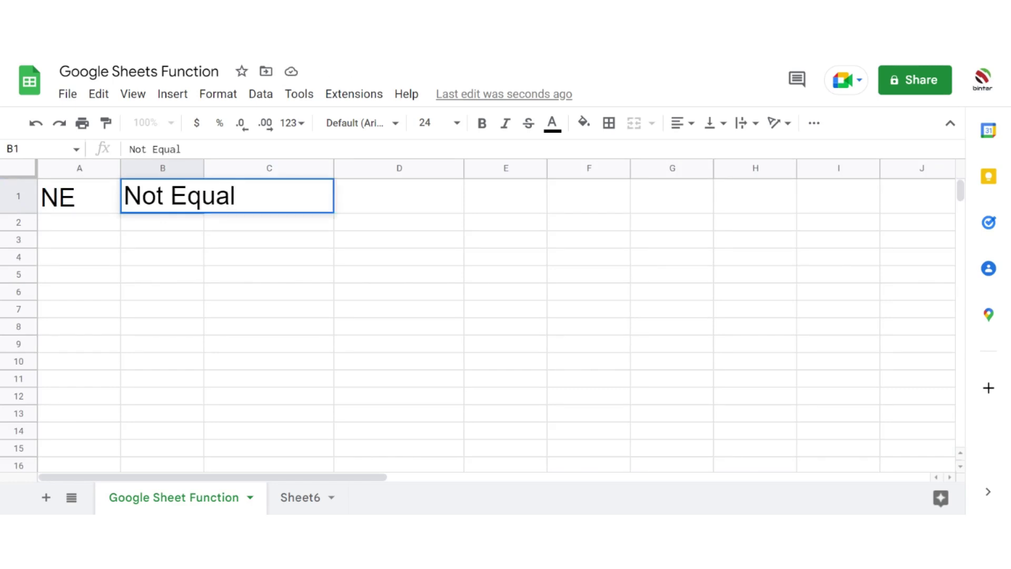
{"action": "key", "text": "Return"}
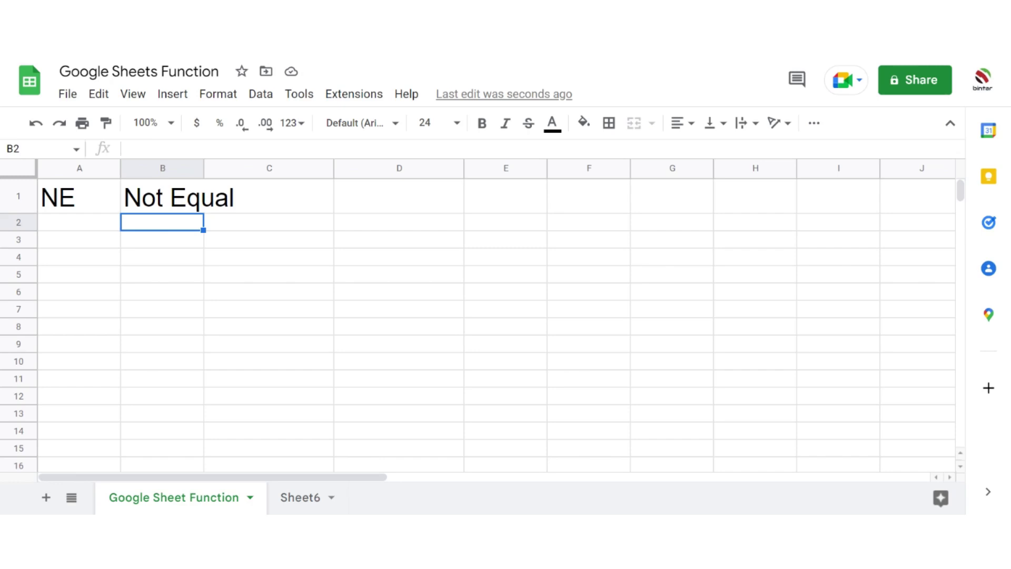
Enter the column labels value1 in cell A4 and value2 in cell B4
{"action": "left_click", "coordinate": [84, 259]}
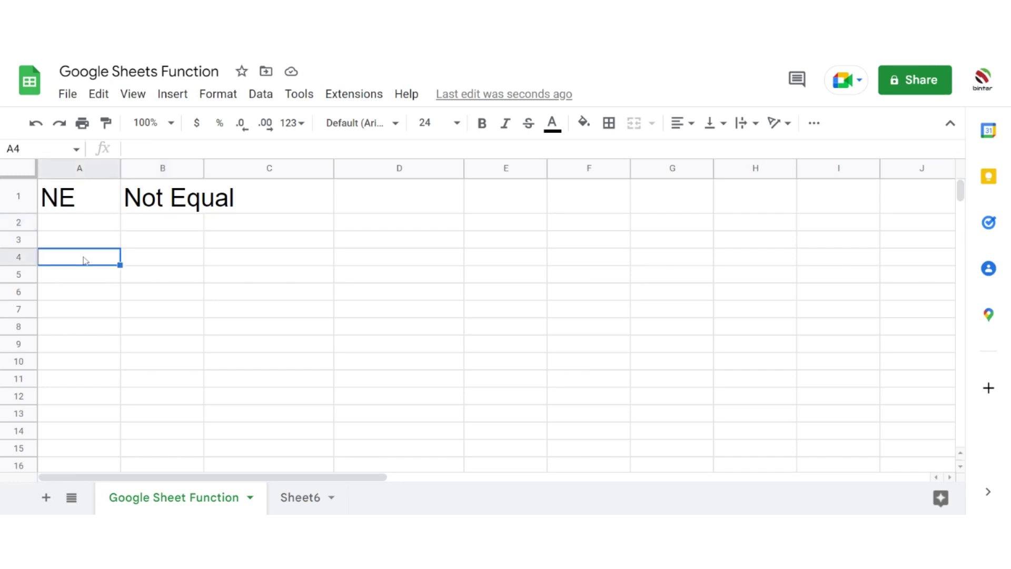
{"action": "type", "text": "value1"}
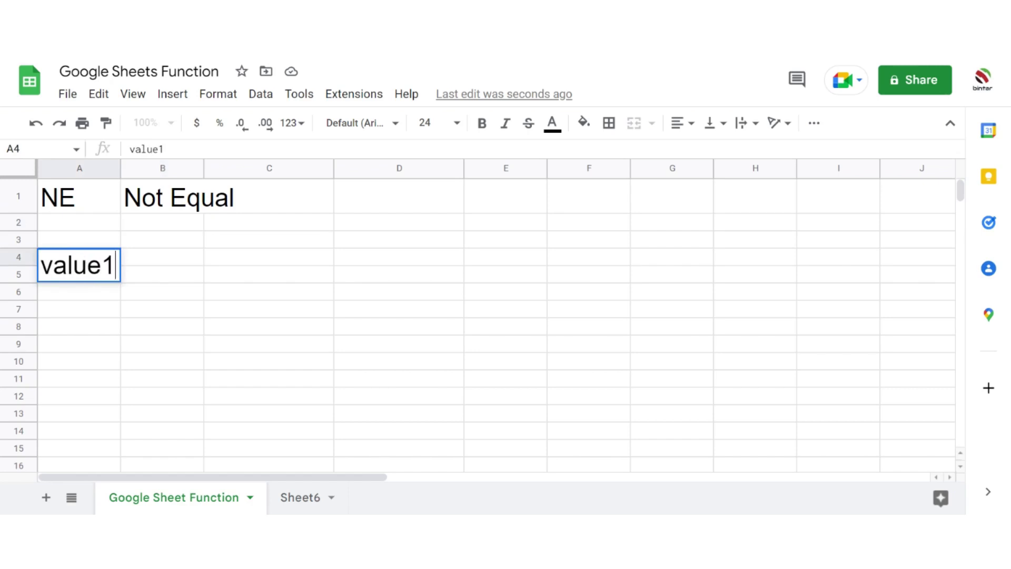
{"action": "key", "text": "Tab"}
{"action": "type", "text": "value2"}
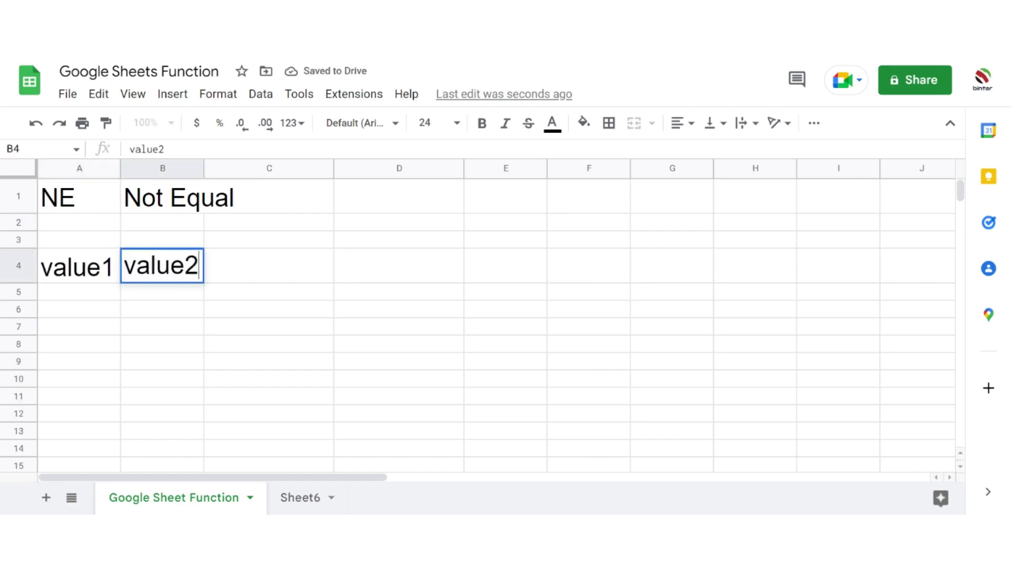
{"action": "key", "text": "Tab"}
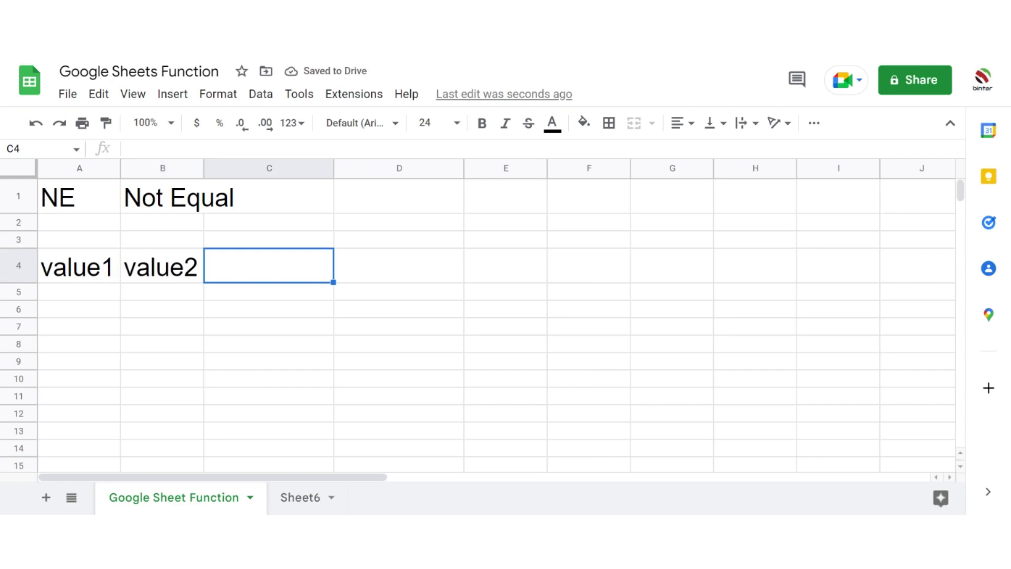
{"action": "type", "text": "NE"}
{"action": "key", "text": "BackSpace"}
{"action": "key", "text": "BackSpace"}
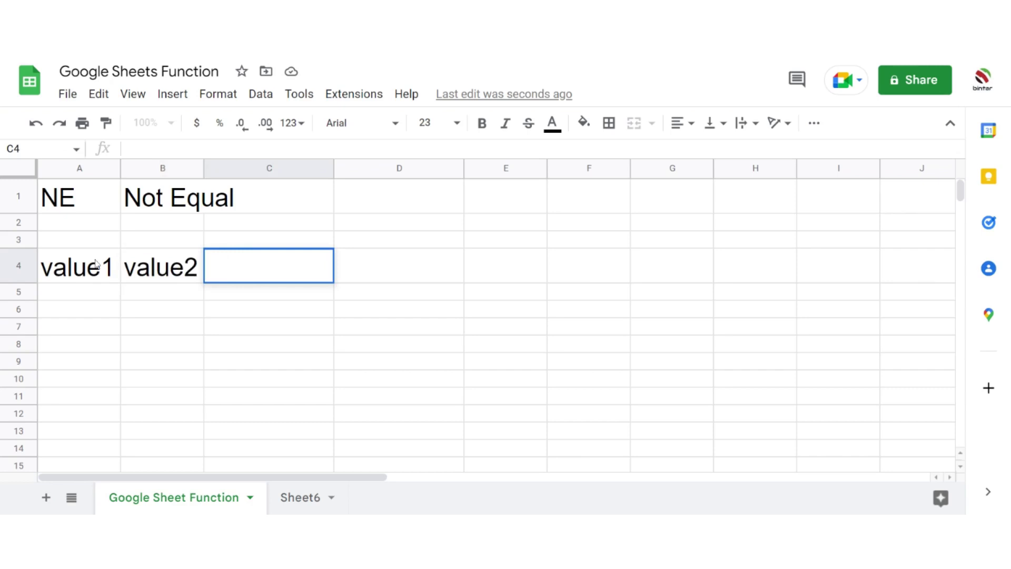
Append the operator symbol <> to the Not Equal heading in cell B1
{"action": "left_click", "coordinate": [179, 210]}
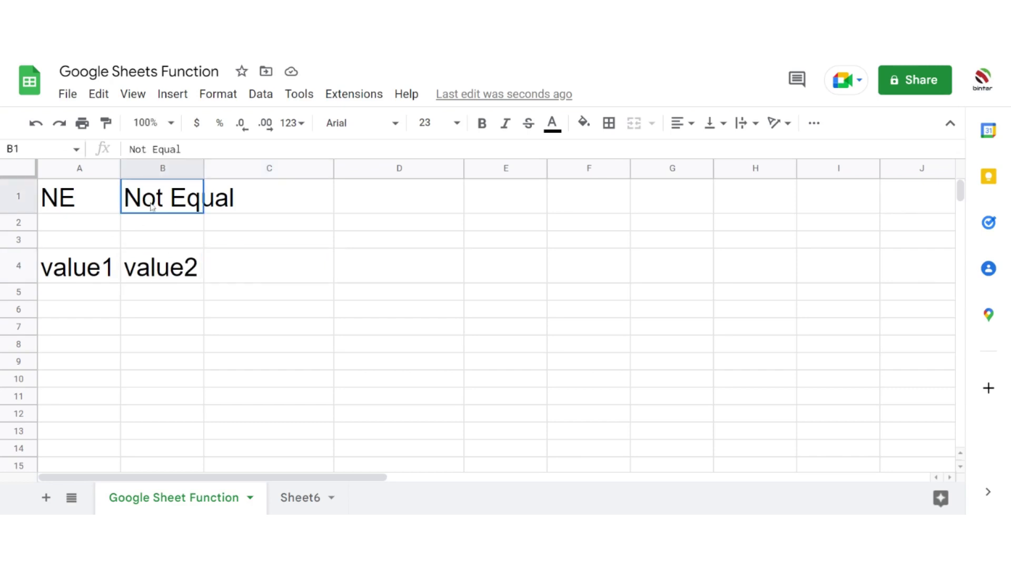
{"action": "key", "text": "Return"}
{"action": "type", "text": "<>"}
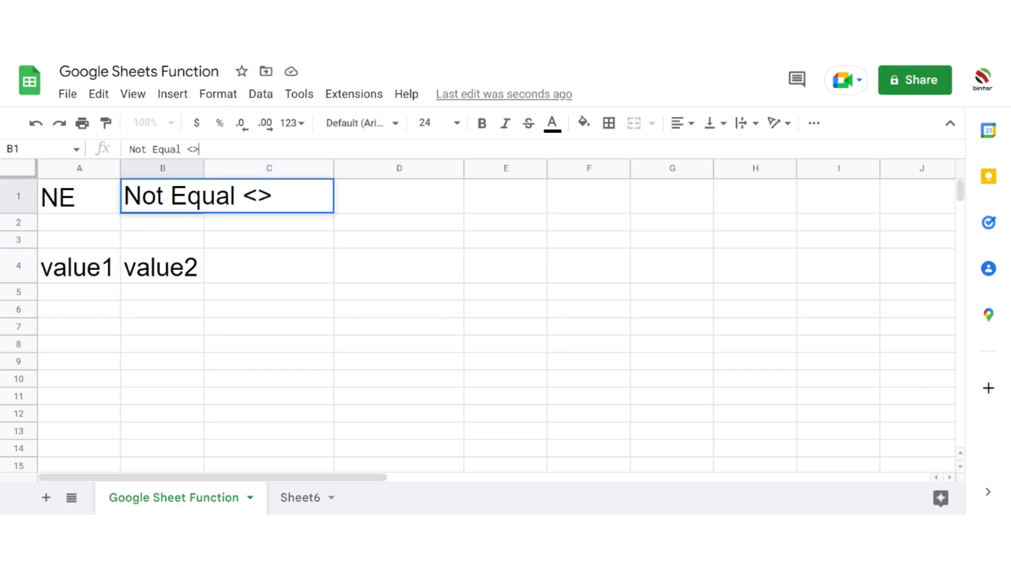
{"action": "key", "text": "Return"}
Enter 12 under both value labels, in cells A5 and B5
{"action": "key", "text": "Down"}
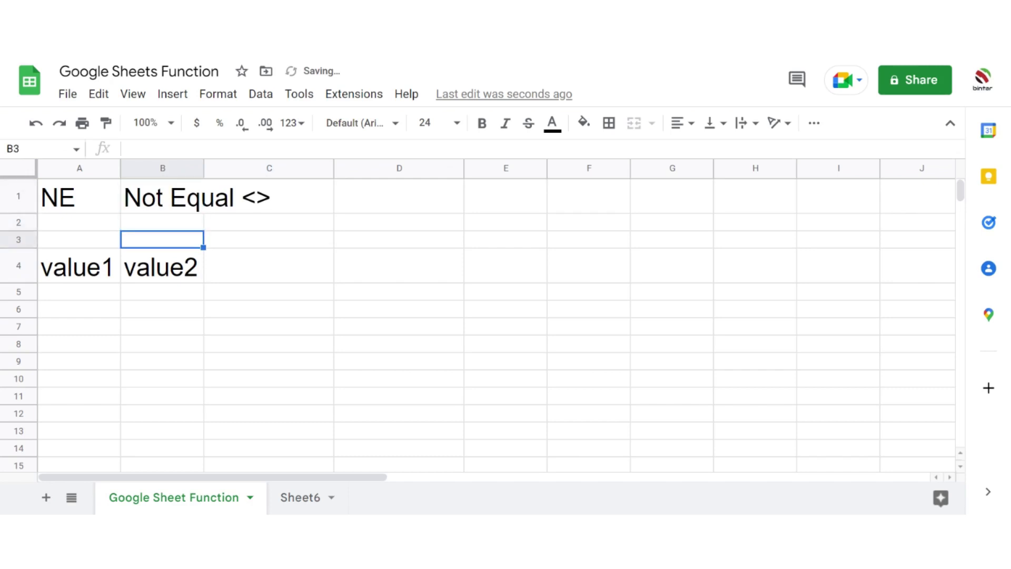
{"action": "key", "text": "Down"}
{"action": "key", "text": "Down"}
{"action": "key", "text": "Left"}
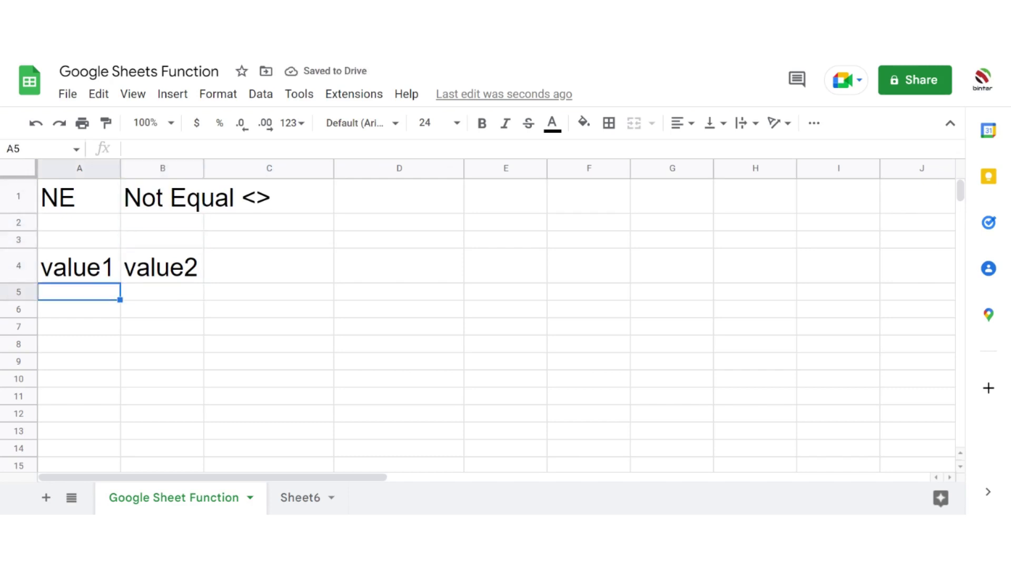
{"action": "type", "text": "12"}
{"action": "key", "text": "Tab"}
{"action": "type", "text": "12"}
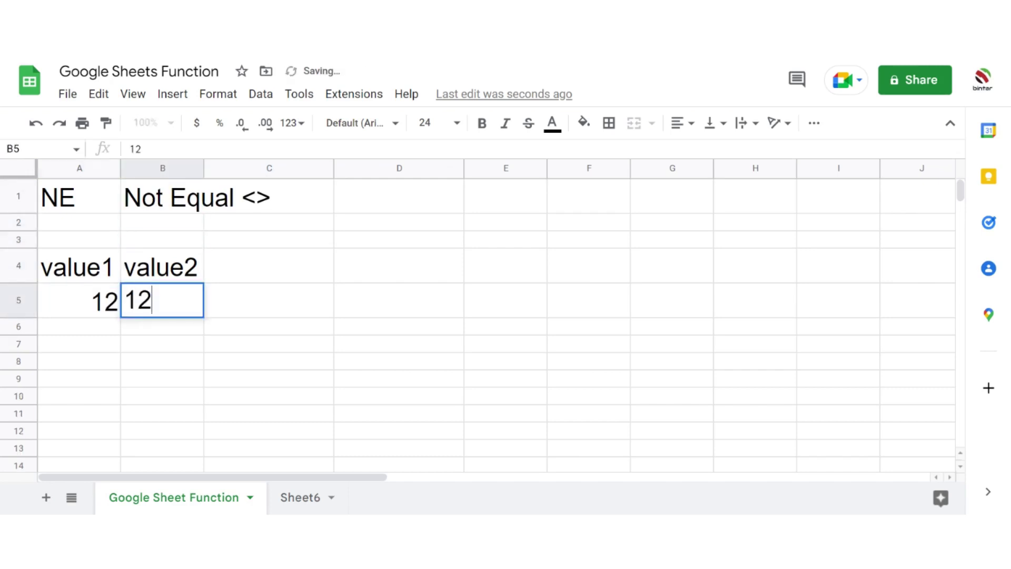
{"action": "key", "text": "Tab"}
Enter the function formula =NE(A5,B5) in cell C5 and check it
{"action": "type", "text": "="}
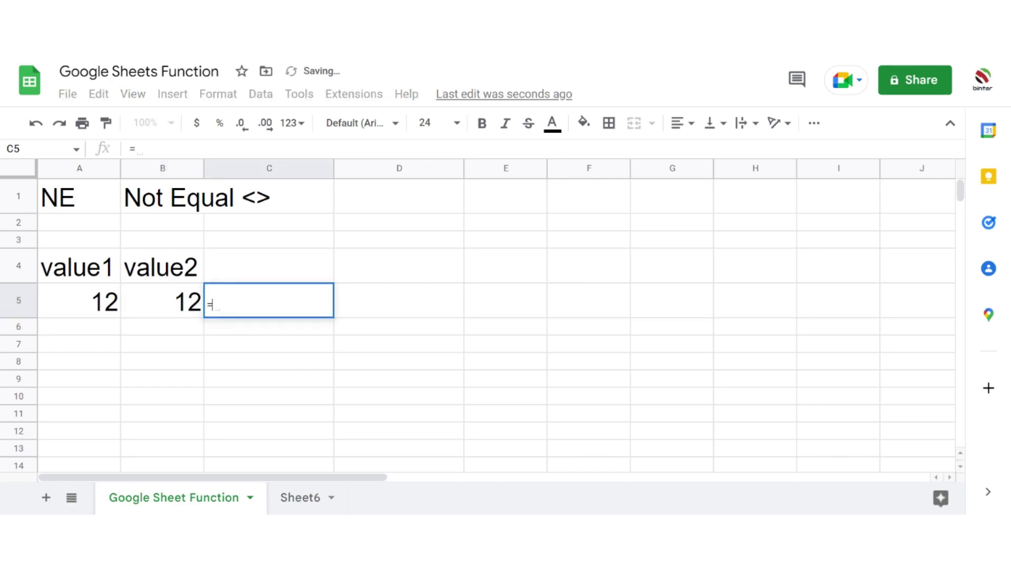
{"action": "type", "text": "N"}
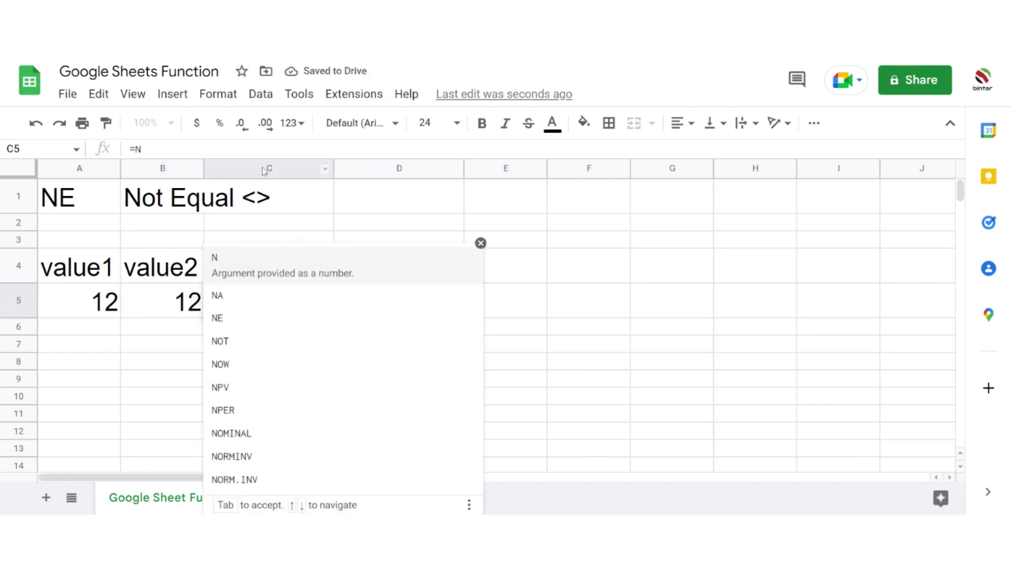
{"action": "type", "text": "E("}
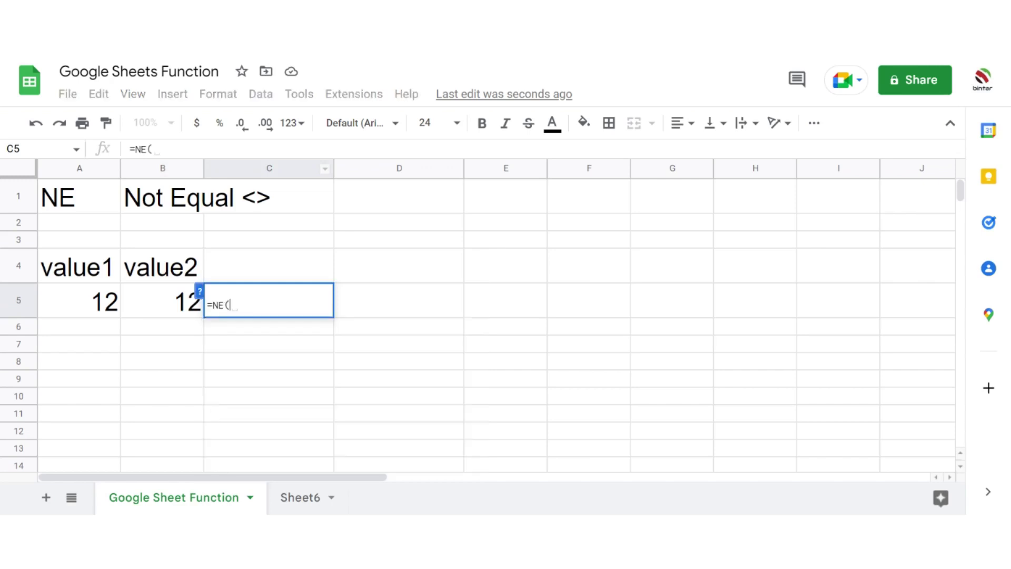
{"action": "left_click", "coordinate": [117, 312]}
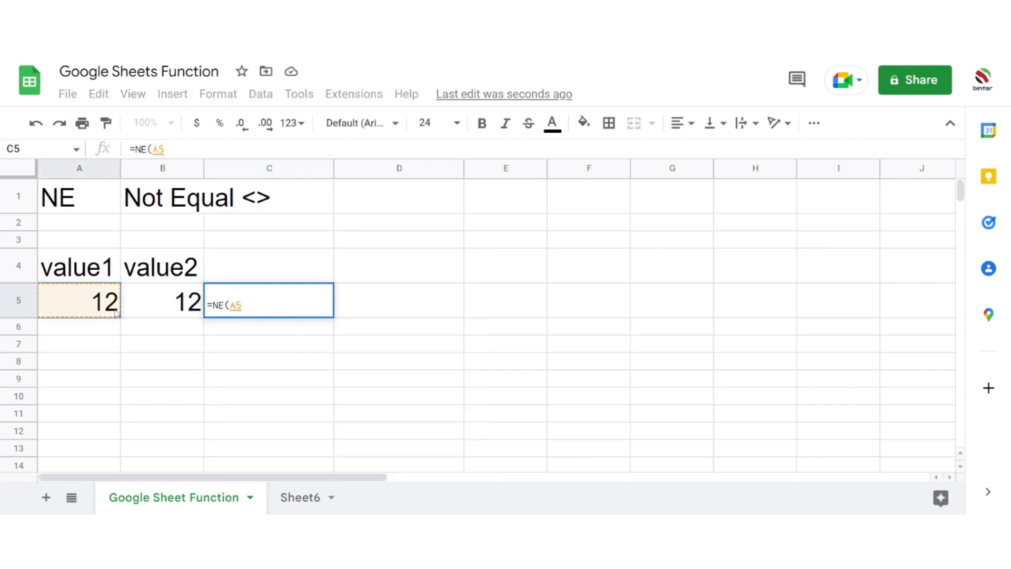
{"action": "type", "text": ","}
{"action": "left_click", "coordinate": [166, 313]}
{"action": "type", "text": ")"}
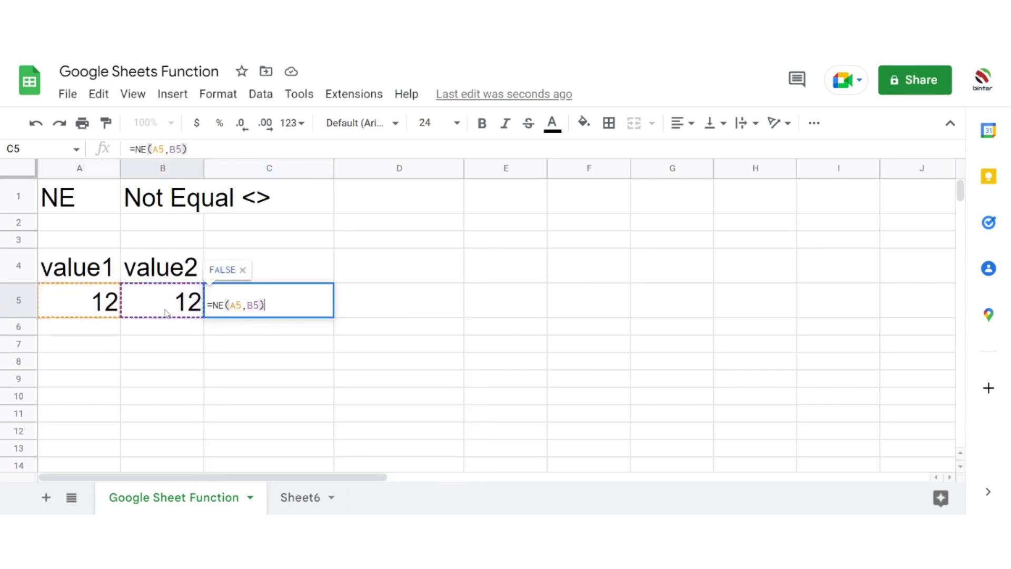
{"action": "key", "text": "Return"}
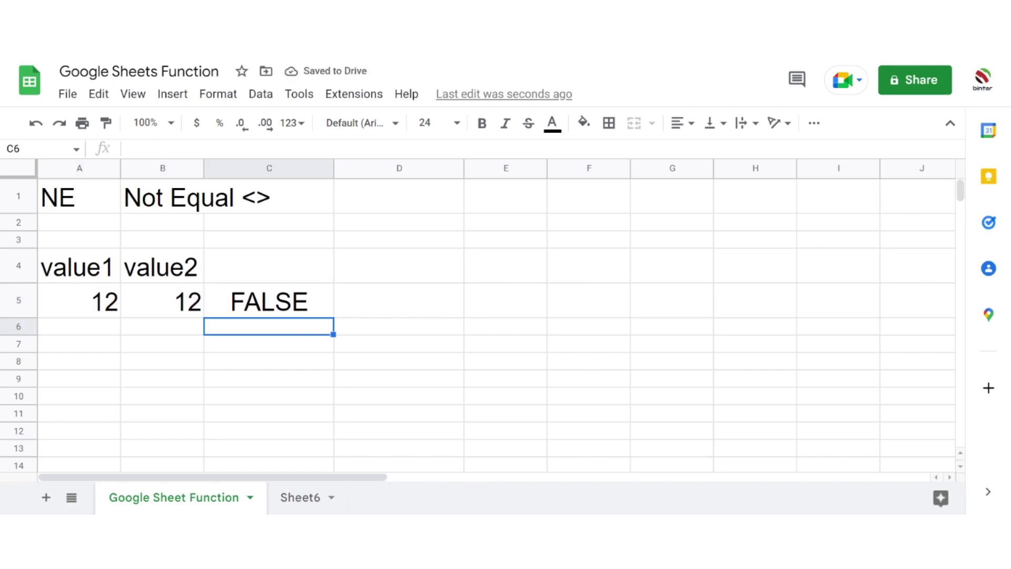
{"action": "left_click", "coordinate": [253, 309]}
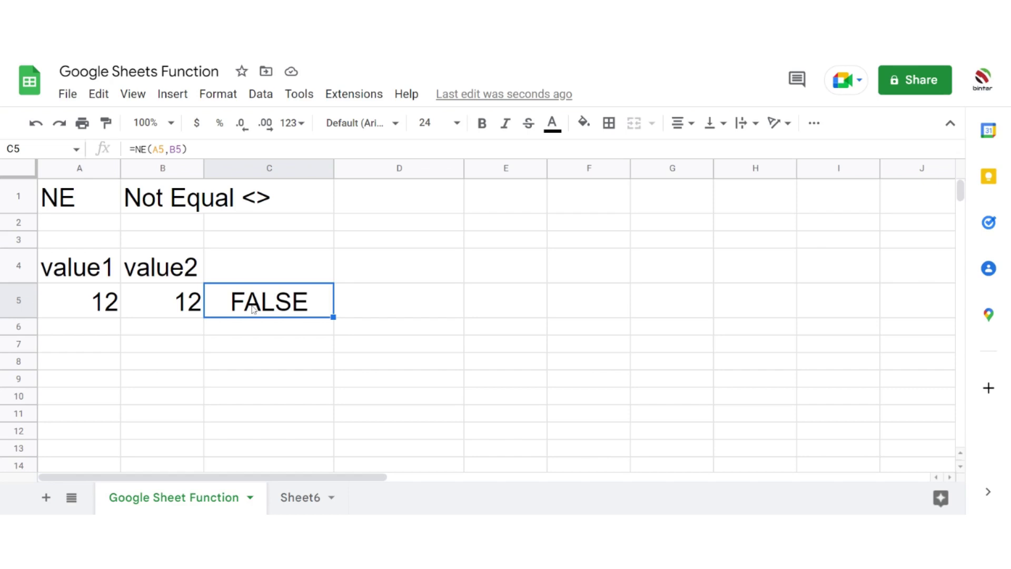
Review the two compared values and change cell A5 to 11 to test unequal numbers
{"action": "left_click", "coordinate": [107, 299]}
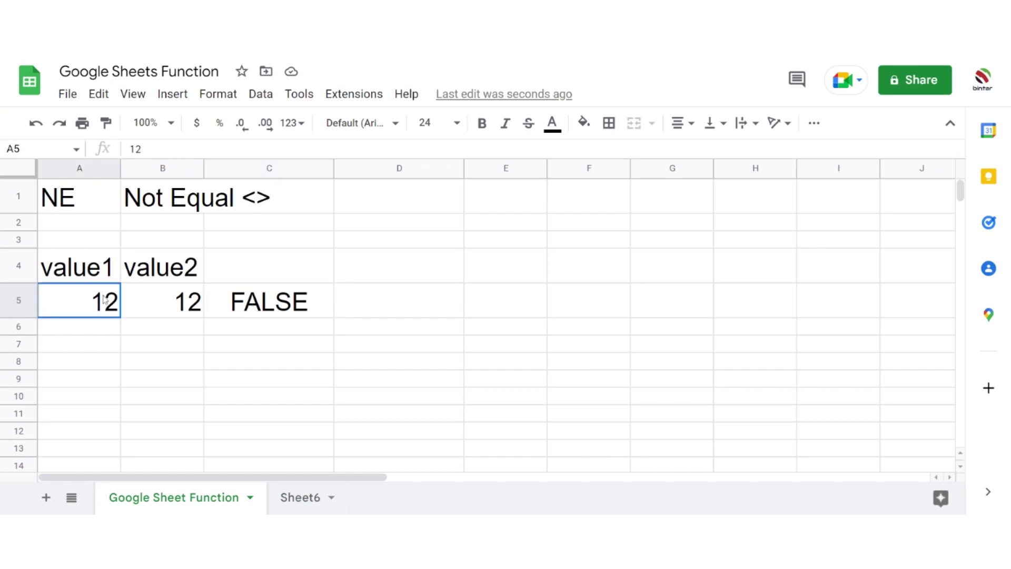
{"action": "left_click", "coordinate": [200, 312]}
{"action": "left_click", "coordinate": [79, 201]}
{"action": "left_click", "coordinate": [99, 314]}
{"action": "type", "text": "11"}
{"action": "key", "text": "Tab"}
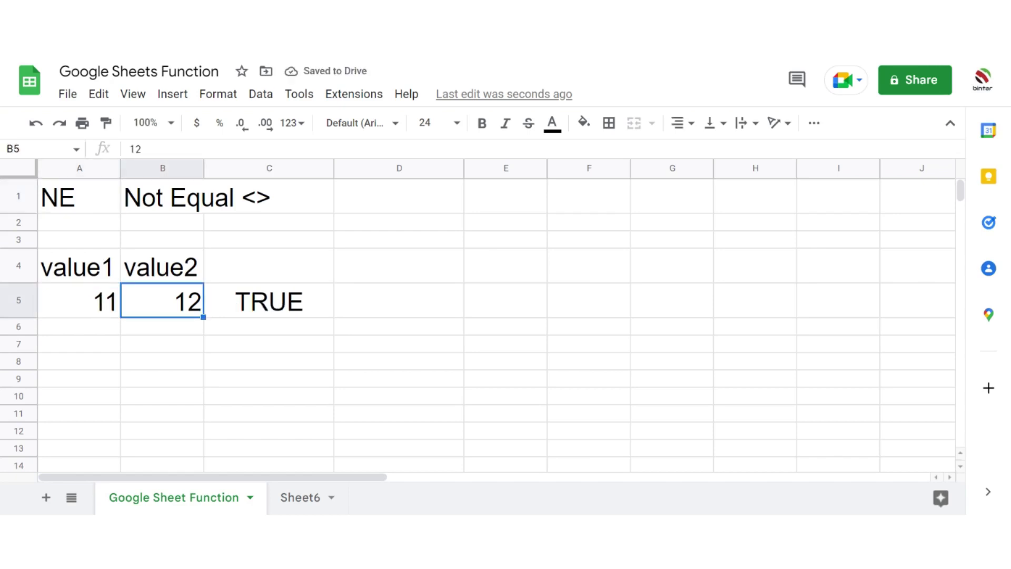
Clear cell A5 and set cell B5 to 0 to compare a blank cell with zero
{"action": "left_click", "coordinate": [99, 316]}
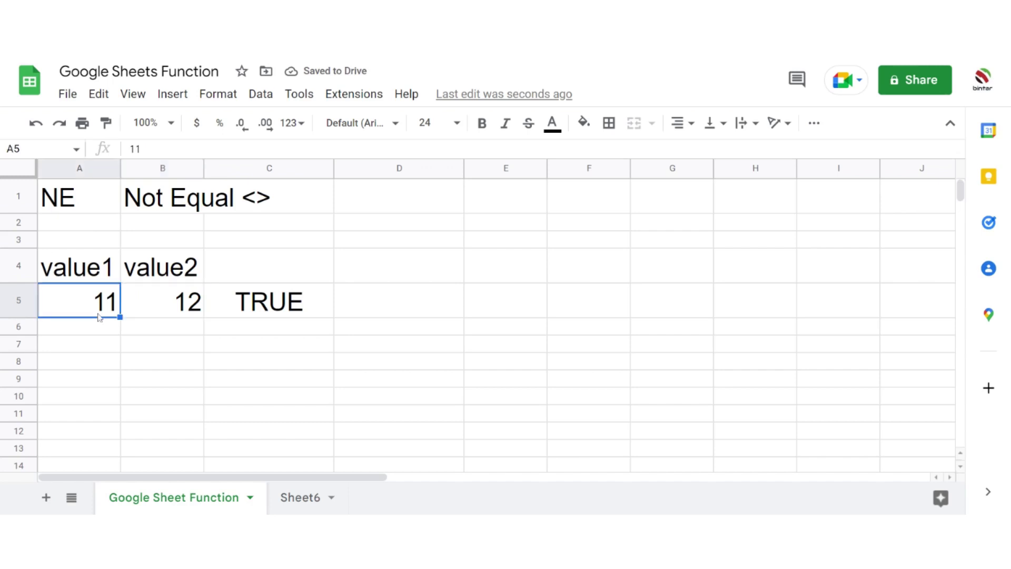
{"action": "key", "text": "Delete"}
{"action": "key", "text": "Tab"}
{"action": "type", "text": "0"}
{"action": "key", "text": "Up"}
{"action": "key", "text": "Down"}
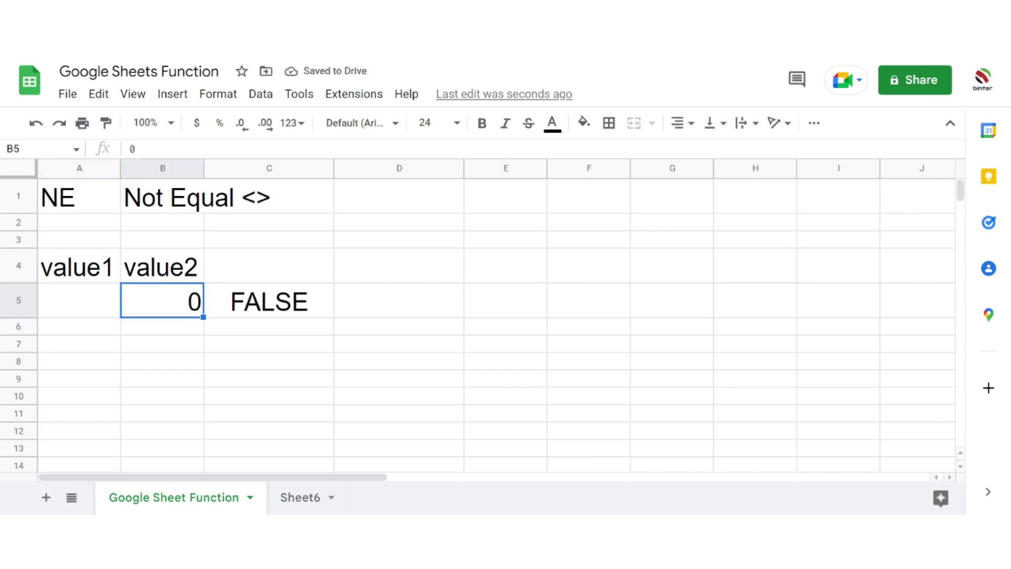
{"action": "key", "text": "Left"}
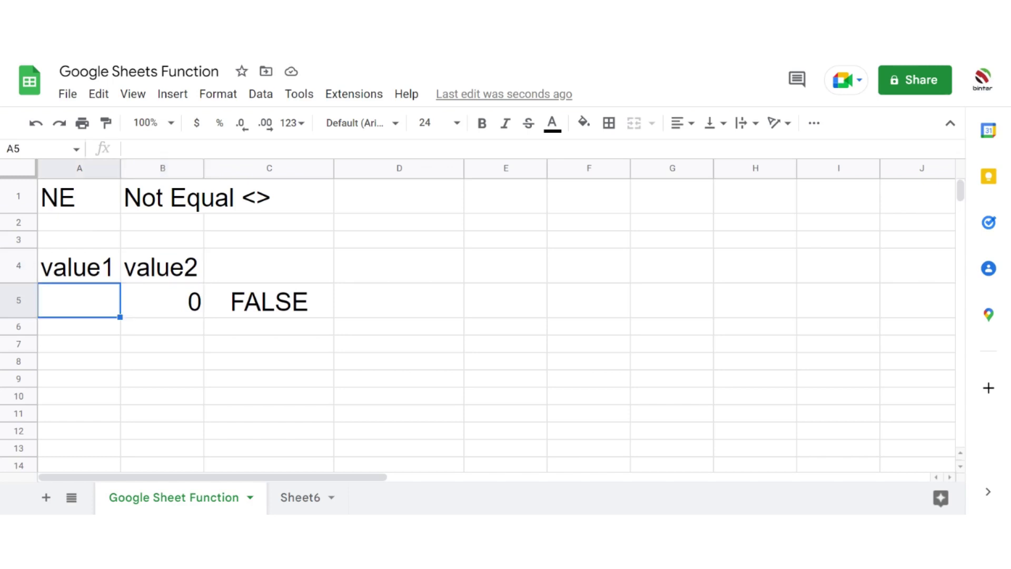
Set cell A5 to -50 to compare a negative number with the zero in B5
{"action": "key", "text": "Right"}
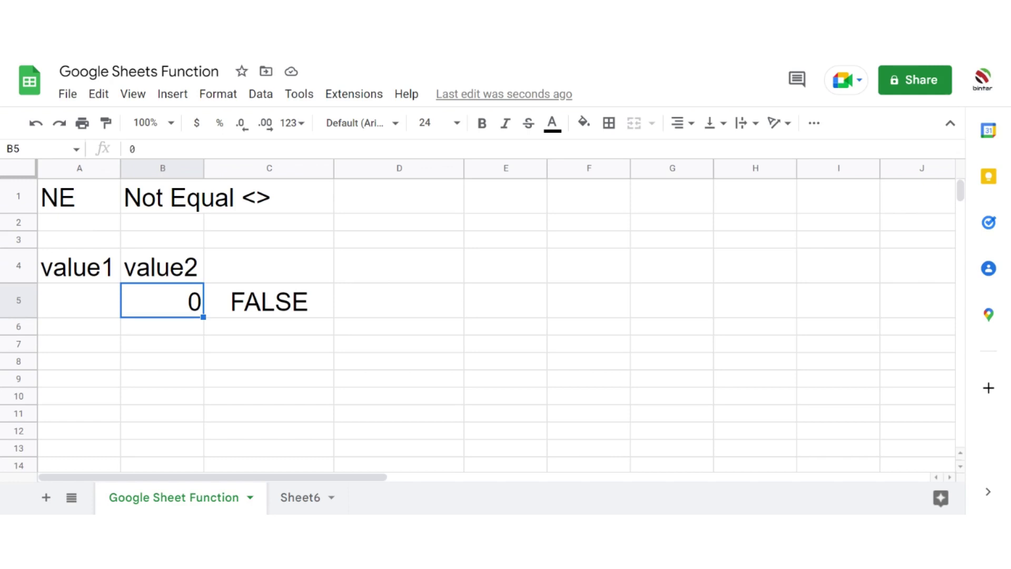
{"action": "left_click", "coordinate": [79, 301]}
{"action": "type", "text": "-50"}
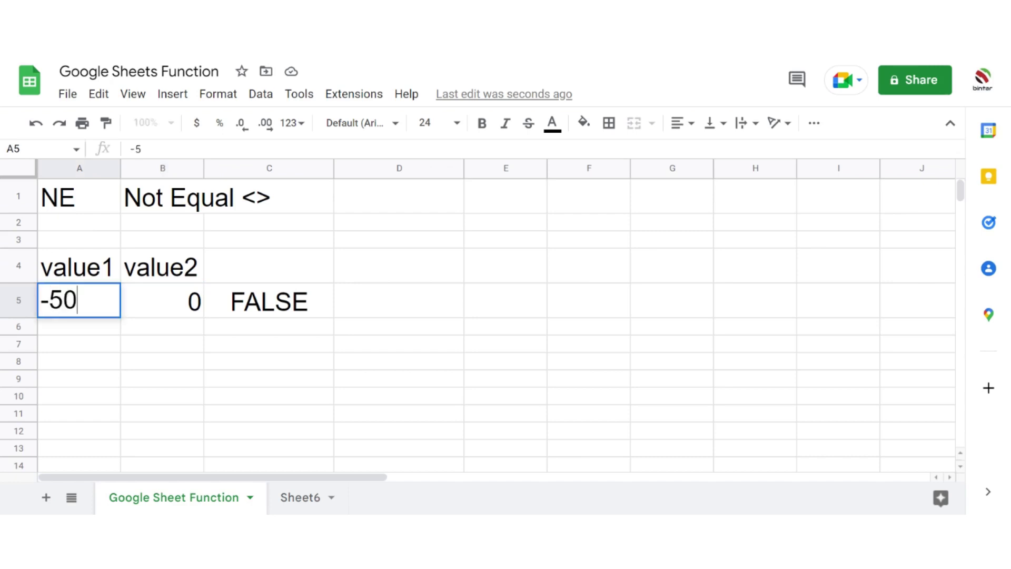
{"action": "key", "text": "Tab"}
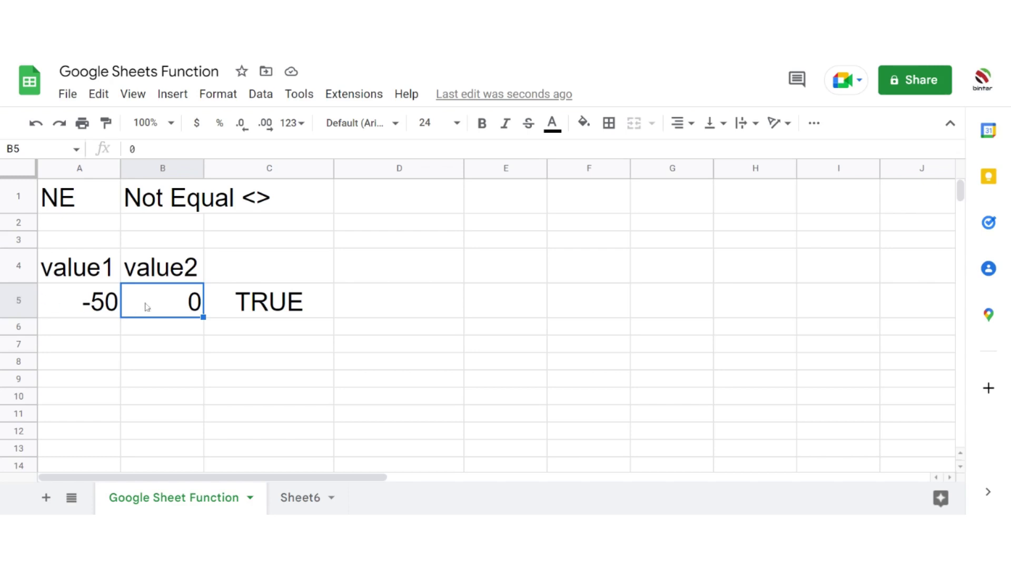
Clear the example values and formula in A5:C5 and the NE heading in row 1, keeping the value labels
{"action": "left_click", "coordinate": [26, 178]}
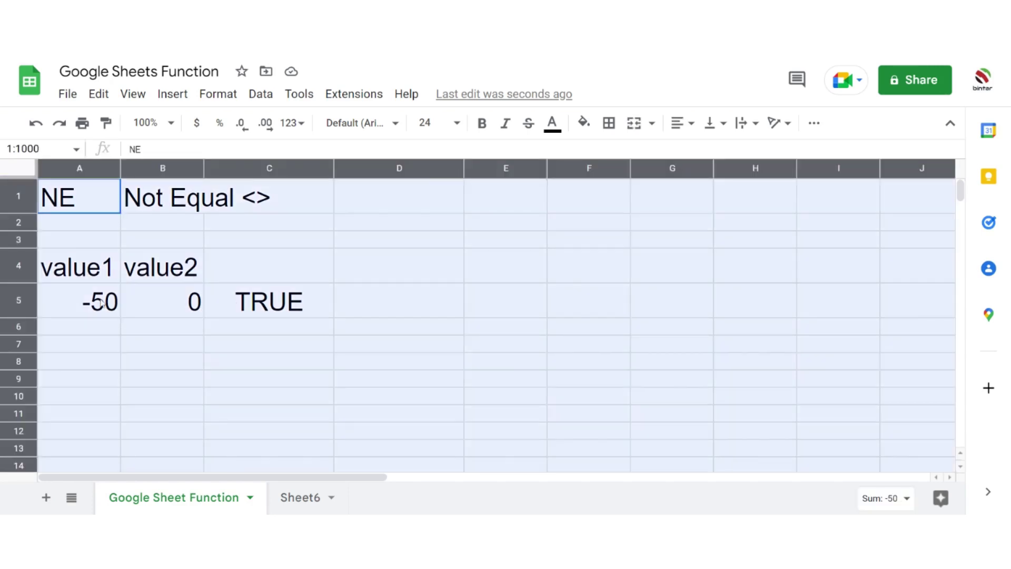
{"action": "left_click_drag", "start_coordinate": [89, 311], "coordinate": [231, 304]}
{"action": "key", "text": "Delete"}
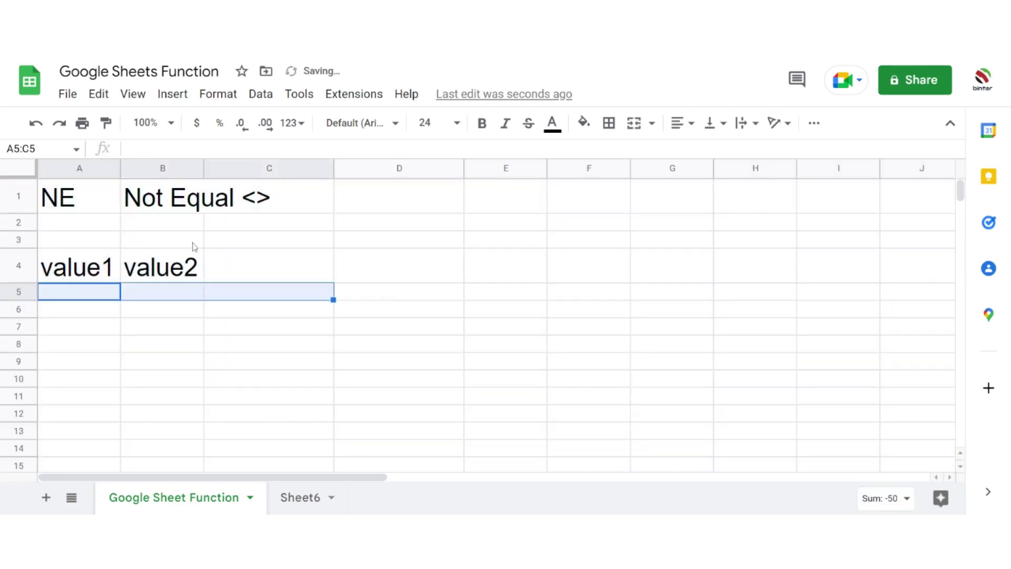
{"action": "left_click", "coordinate": [29, 192]}
{"action": "key", "text": "Delete"}
Enter POW as the new heading in cell A1
{"action": "left_click", "coordinate": [67, 196]}
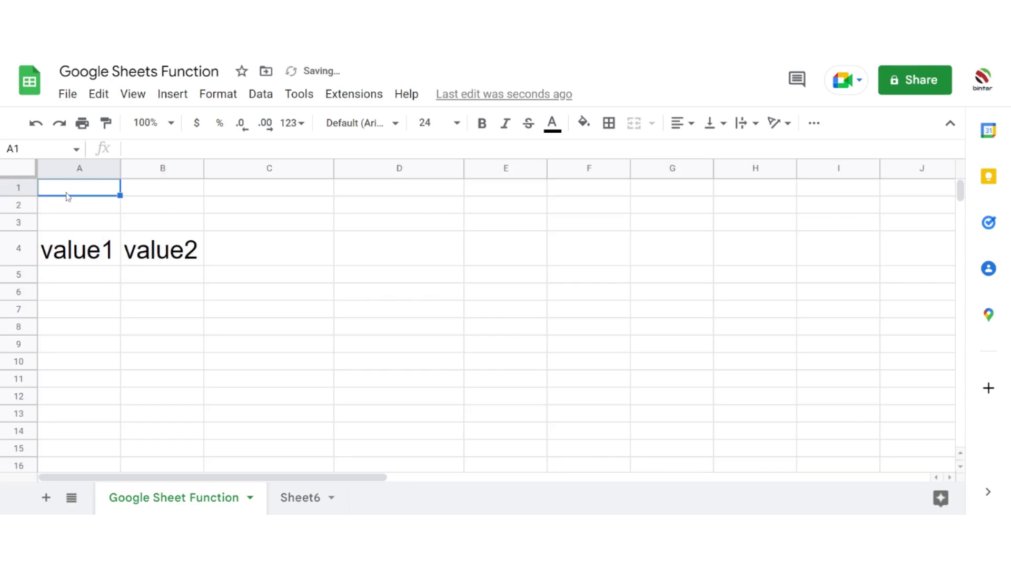
{"action": "type", "text": "POW"}
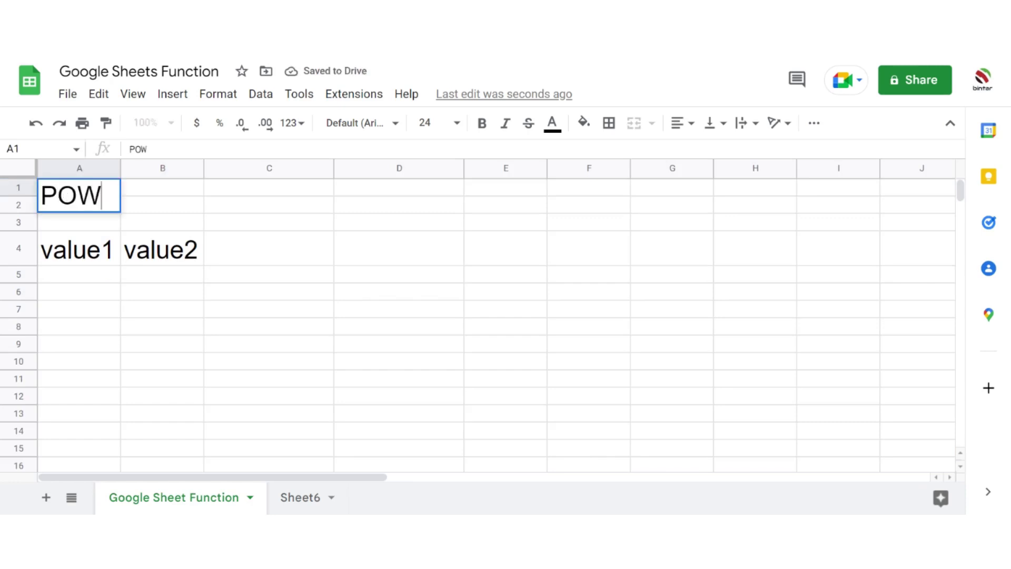
{"action": "key", "text": "Tab"}
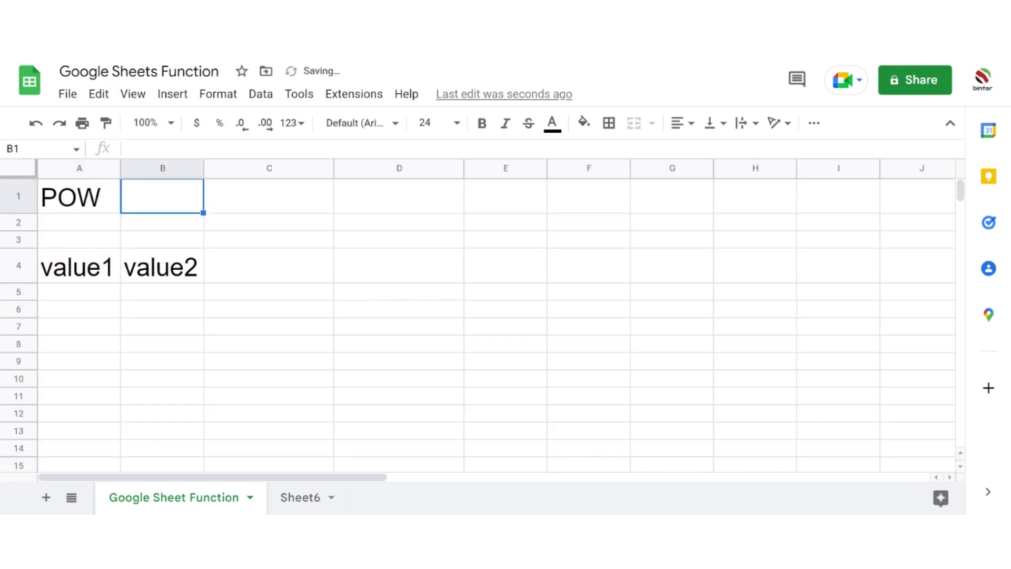
Enter 2 under value1 in cell A5 and 4 under value2 in cell B5
{"action": "key", "text": "Down"}
{"action": "key", "text": "Down"}
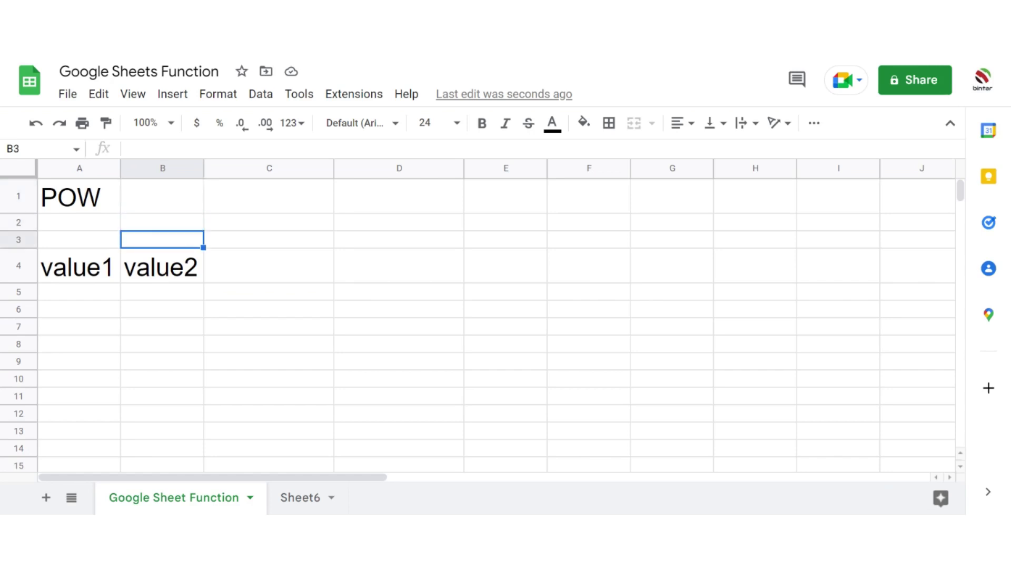
{"action": "key", "text": "Down"}
{"action": "key", "text": "Right"}
{"action": "key", "text": "Down"}
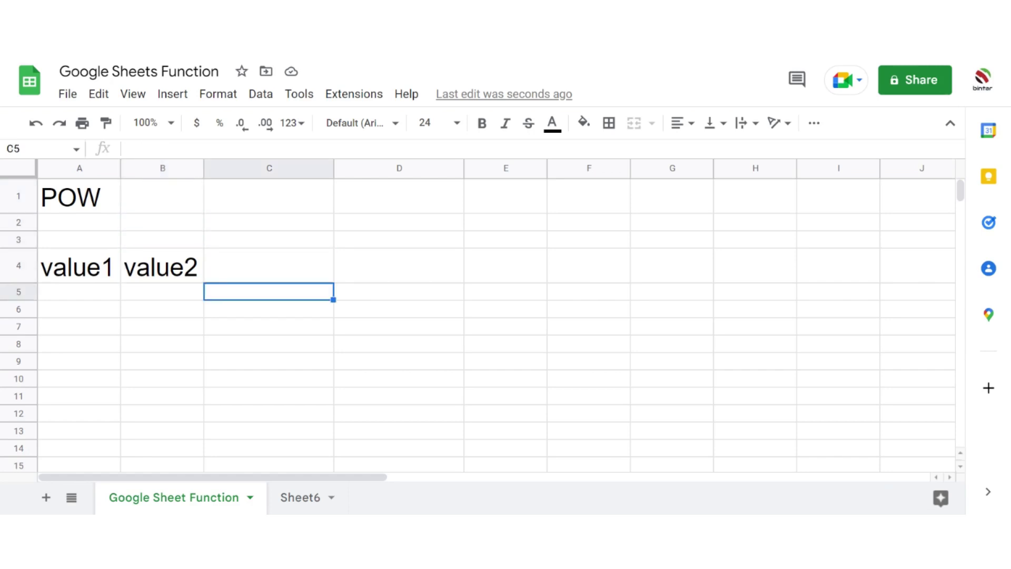
{"action": "key", "text": "Left"}
{"action": "key", "text": "Left"}
{"action": "type", "text": "2"}
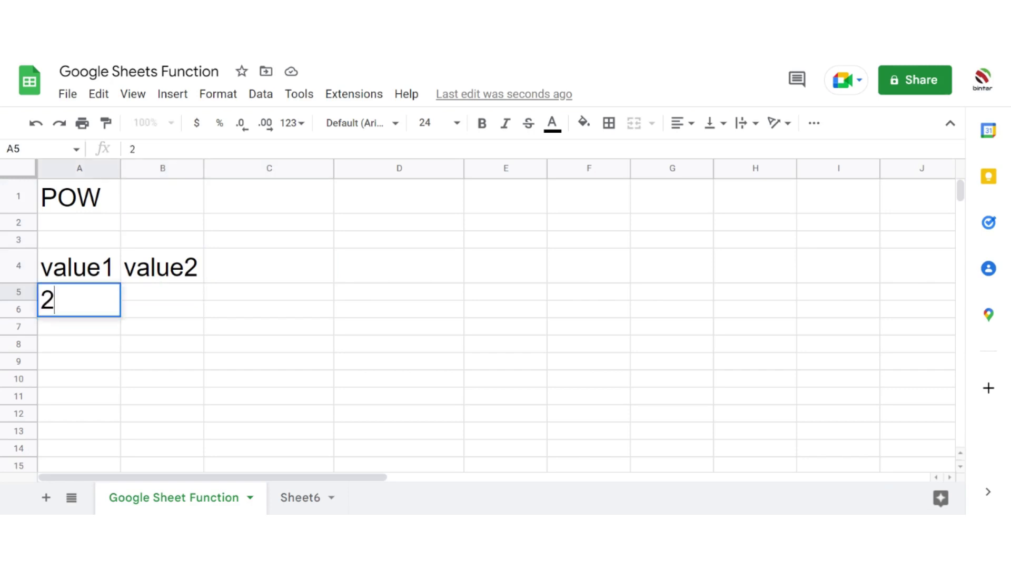
{"action": "key", "text": "Tab"}
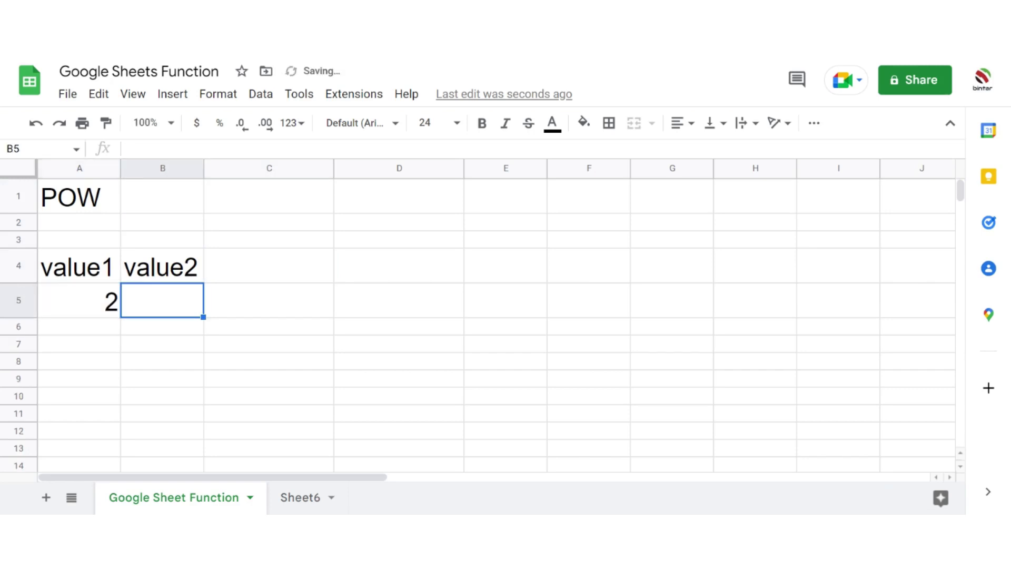
{"action": "type", "text": "4"}
{"action": "key", "text": "Tab"}
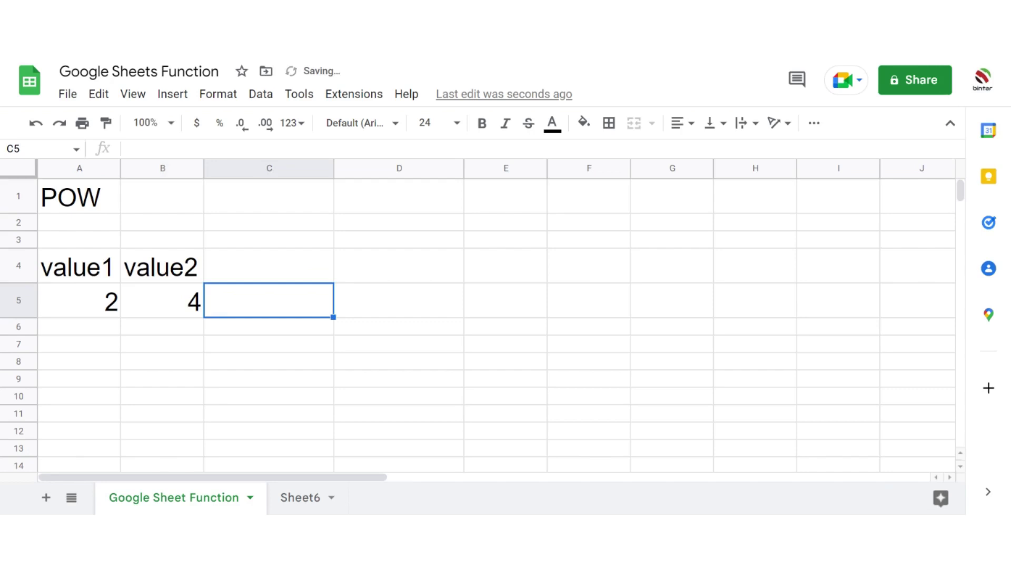
Enter the formula =POW(A5,B5) in cell C5 and check it
{"action": "type", "text": "=POW"}
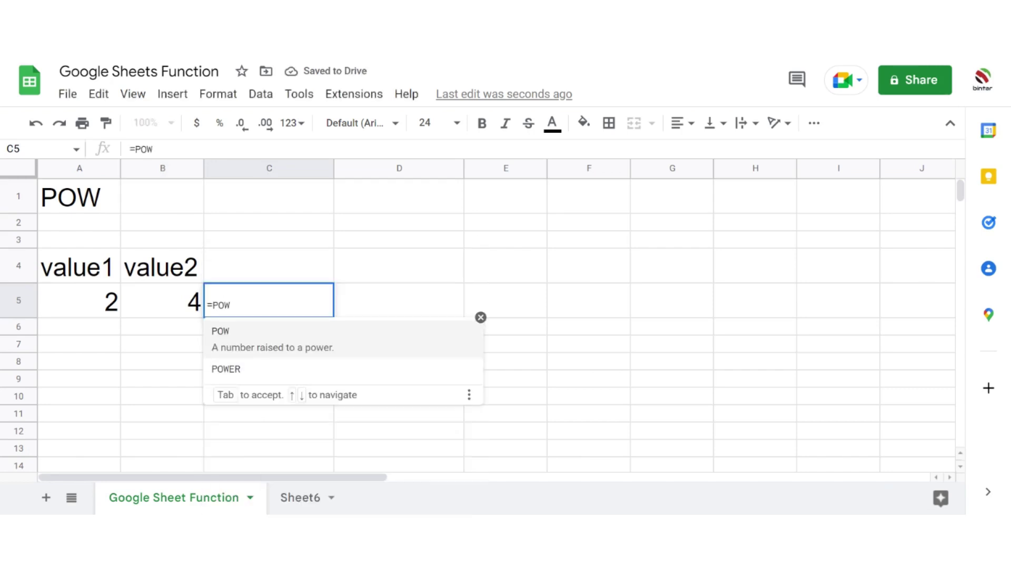
{"action": "type", "text": "("}
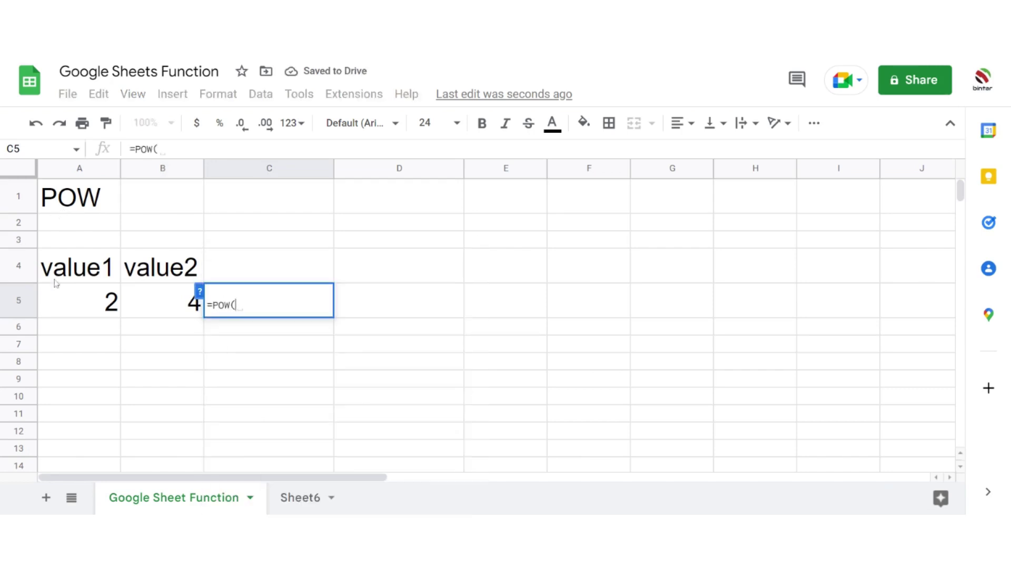
{"action": "left_click", "coordinate": [84, 299]}
{"action": "type", "text": ","}
{"action": "left_click", "coordinate": [170, 301]}
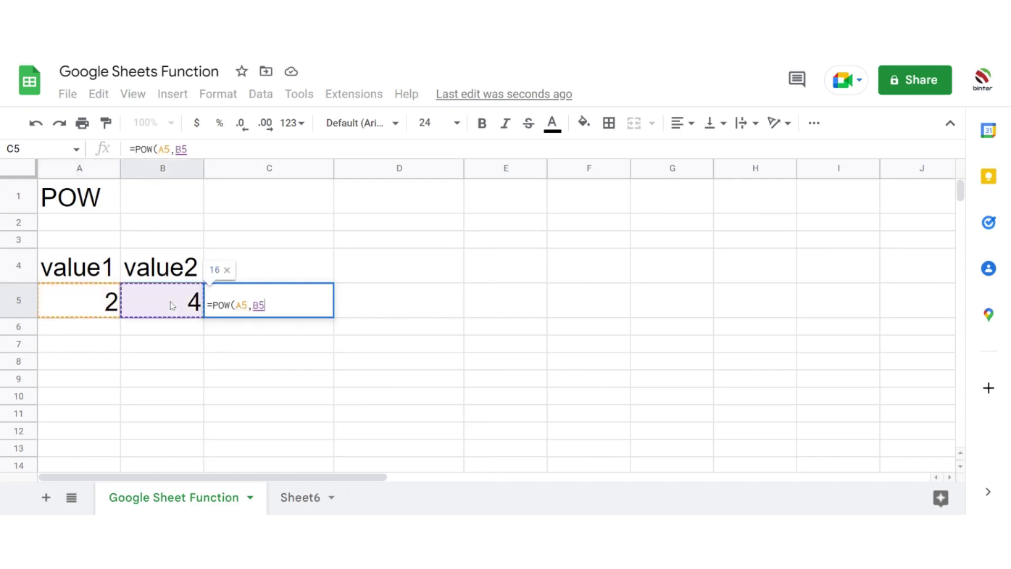
{"action": "type", "text": "?"}
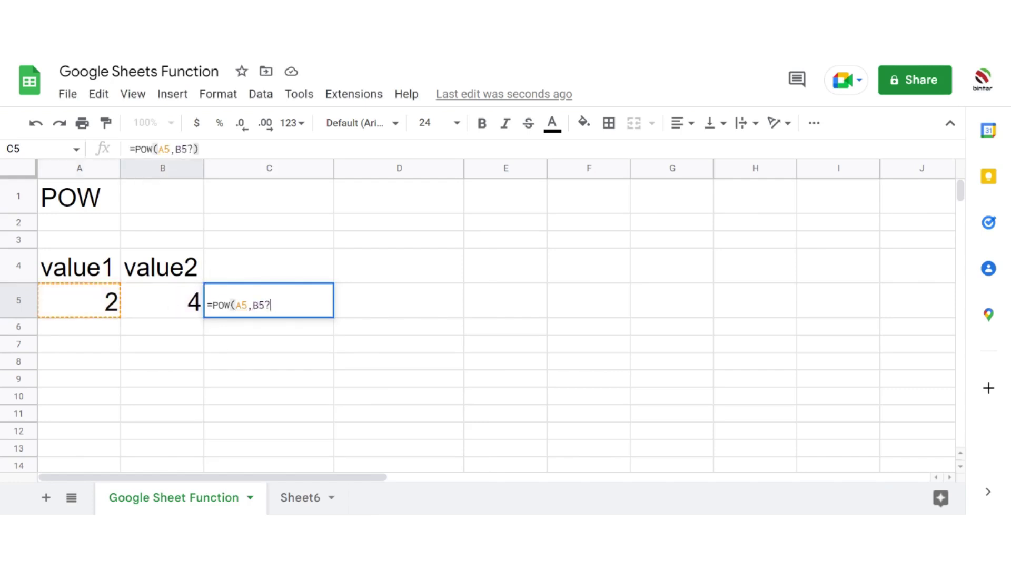
{"action": "key", "text": "BackSpace"}
{"action": "type", "text": ")"}
{"action": "key", "text": "Return"}
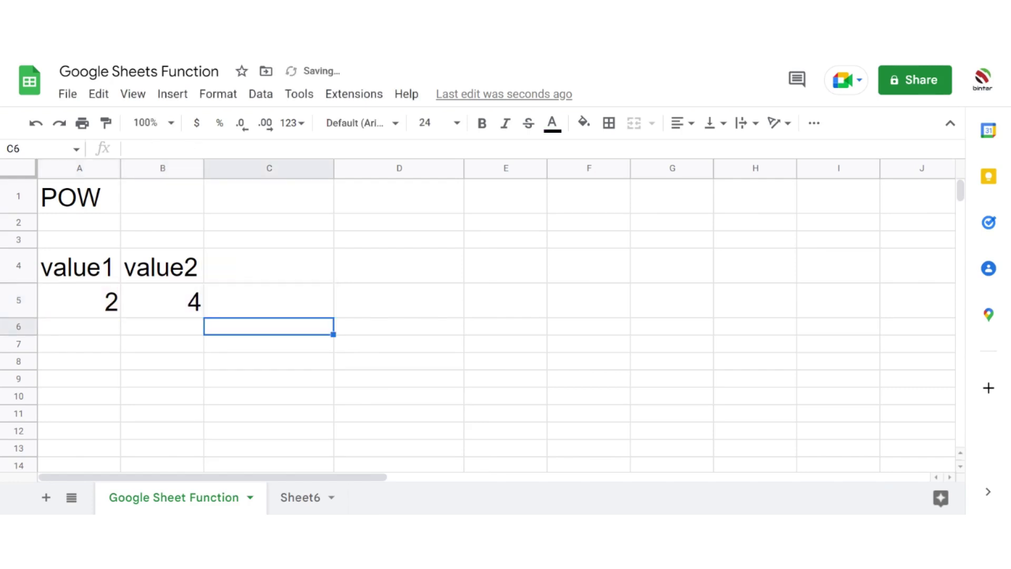
{"action": "left_click", "coordinate": [272, 314]}
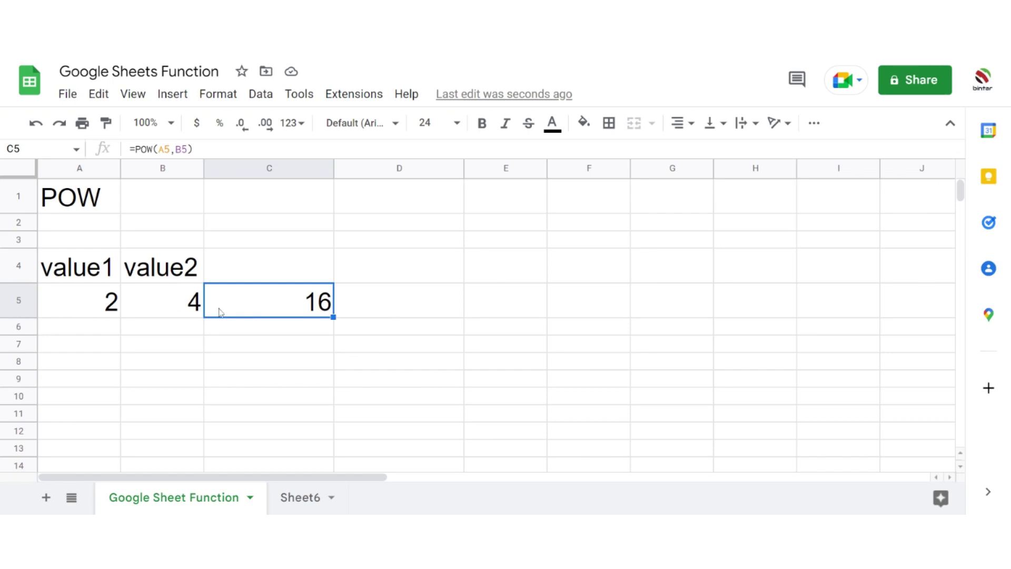
Change the exponent in cell B5 to 5 and then to 10 to test the power formula
{"action": "left_click", "coordinate": [118, 310]}
{"action": "left_click", "coordinate": [188, 312]}
{"action": "type", "text": "5"}
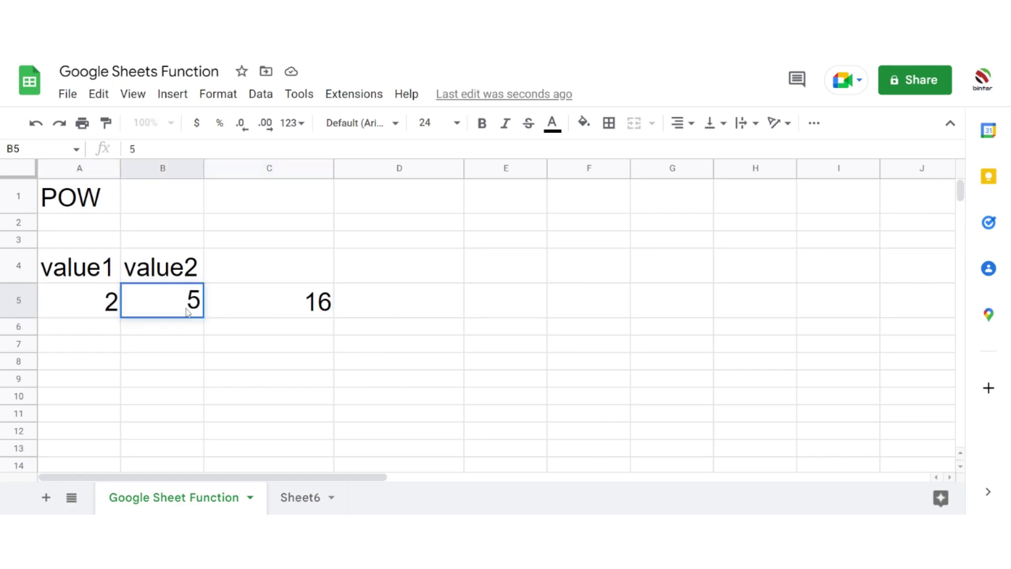
{"action": "key", "text": "Return"}
{"action": "key", "text": "Up"}
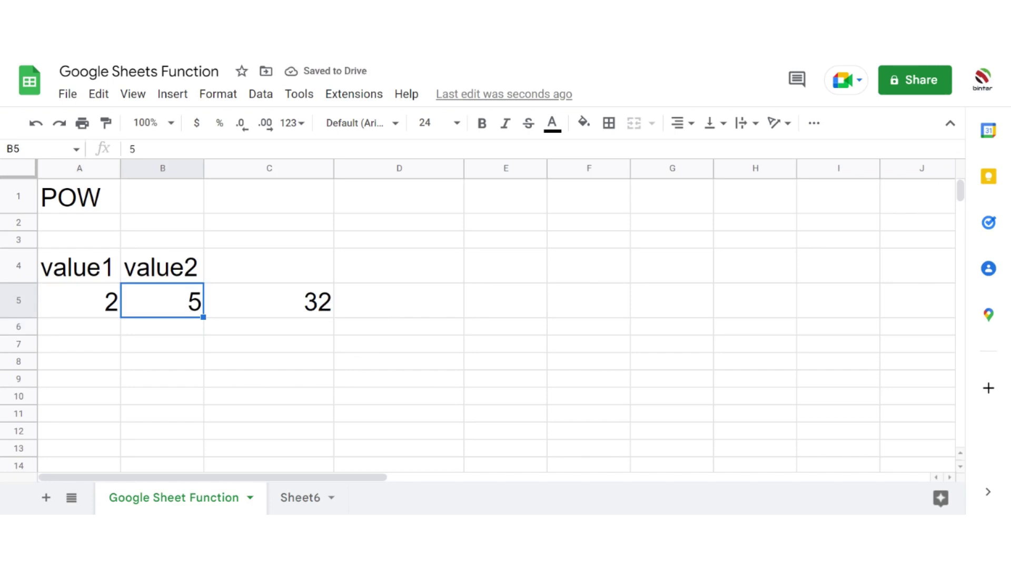
{"action": "type", "text": "10"}
{"action": "key", "text": "Return"}
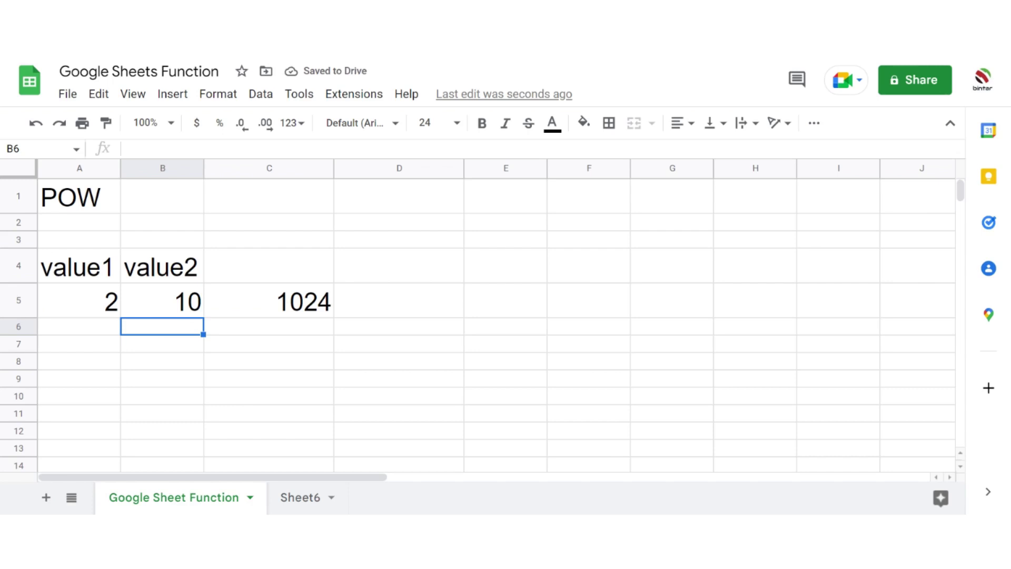
Test the power formula with consecutive exponents by setting cell B5 to 2, 3, 4, 5 and 6 in turn
{"action": "key", "text": "Up"}
{"action": "type", "text": "2"}
{"action": "key", "text": "Return"}
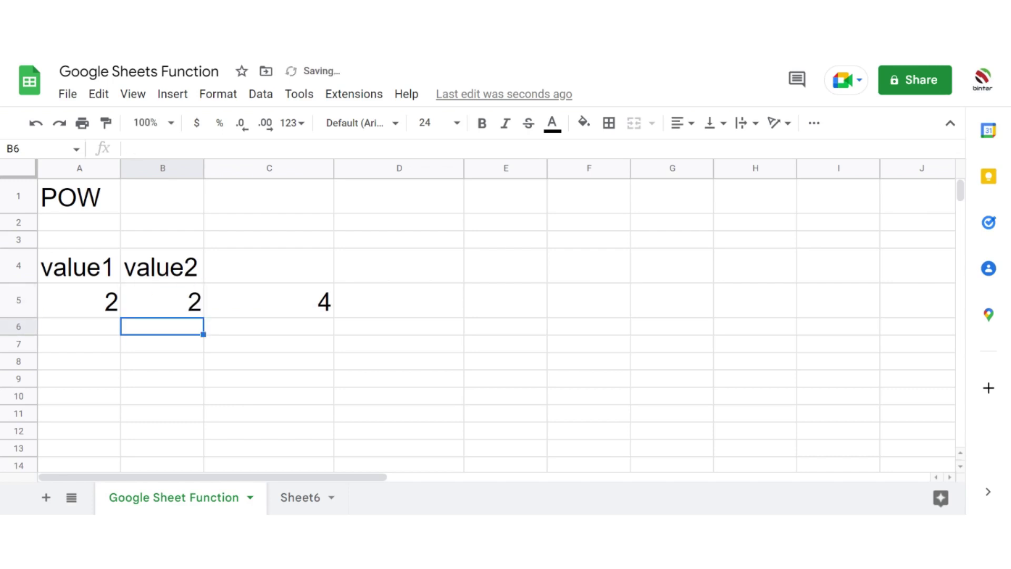
{"action": "key", "text": "Up"}
{"action": "type", "text": "3"}
{"action": "key", "text": "Return"}
{"action": "key", "text": "Up"}
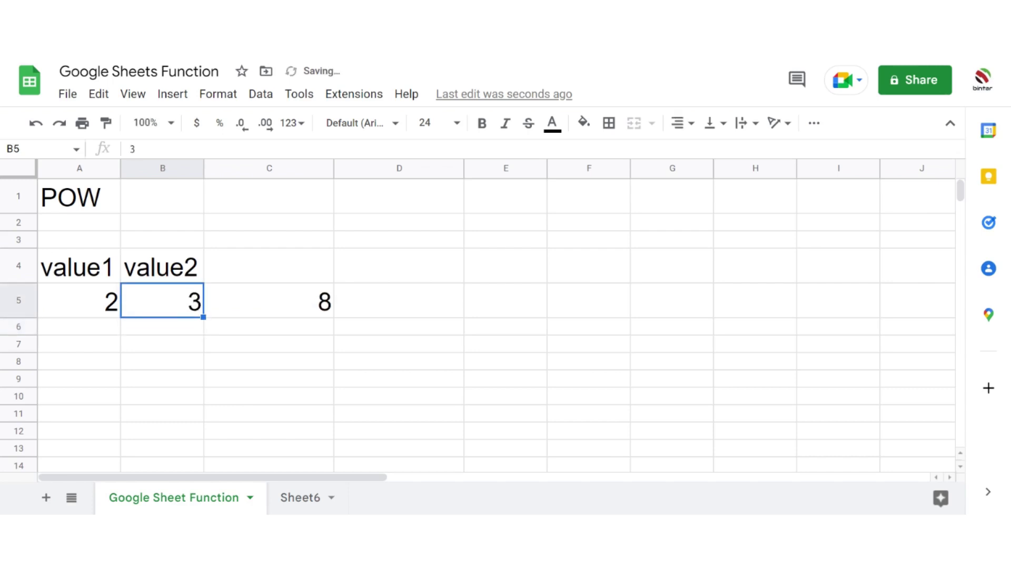
{"action": "type", "text": "4"}
{"action": "key", "text": "Return"}
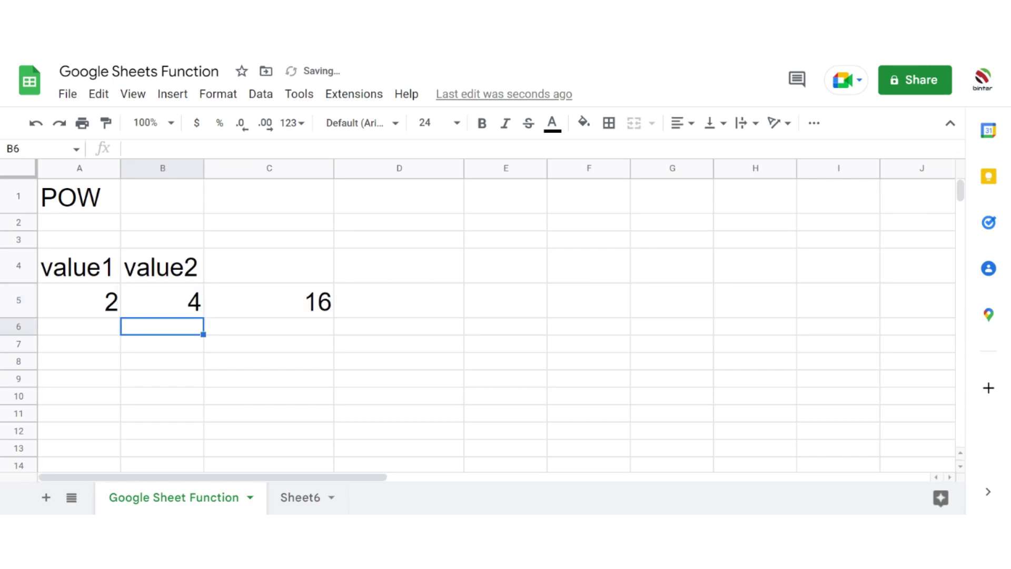
{"action": "key", "text": "Up"}
{"action": "type", "text": "5"}
{"action": "key", "text": "Return"}
{"action": "key", "text": "Up"}
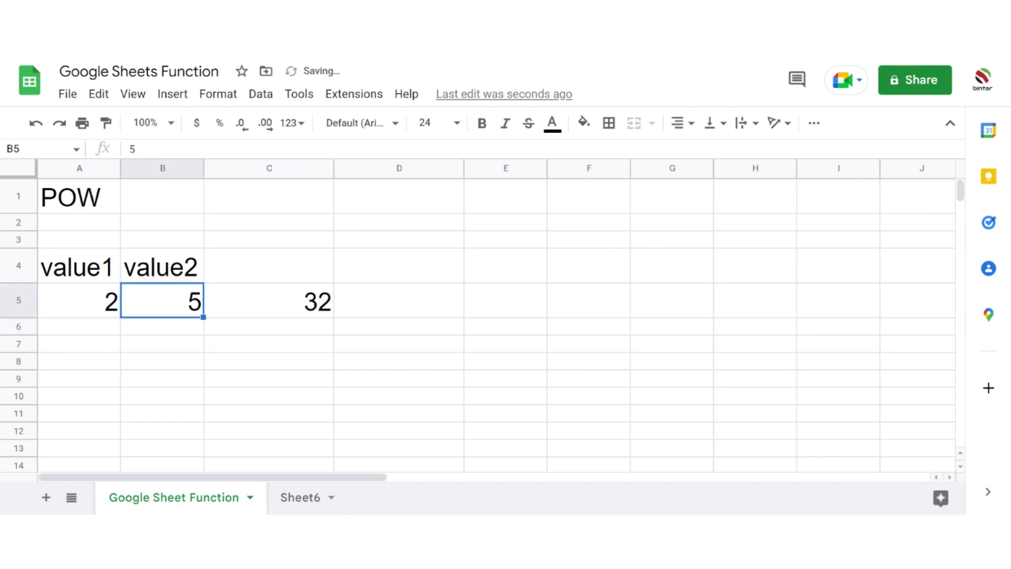
{"action": "type", "text": "6"}
{"action": "key", "text": "Return"}
{"action": "key", "text": "Up"}
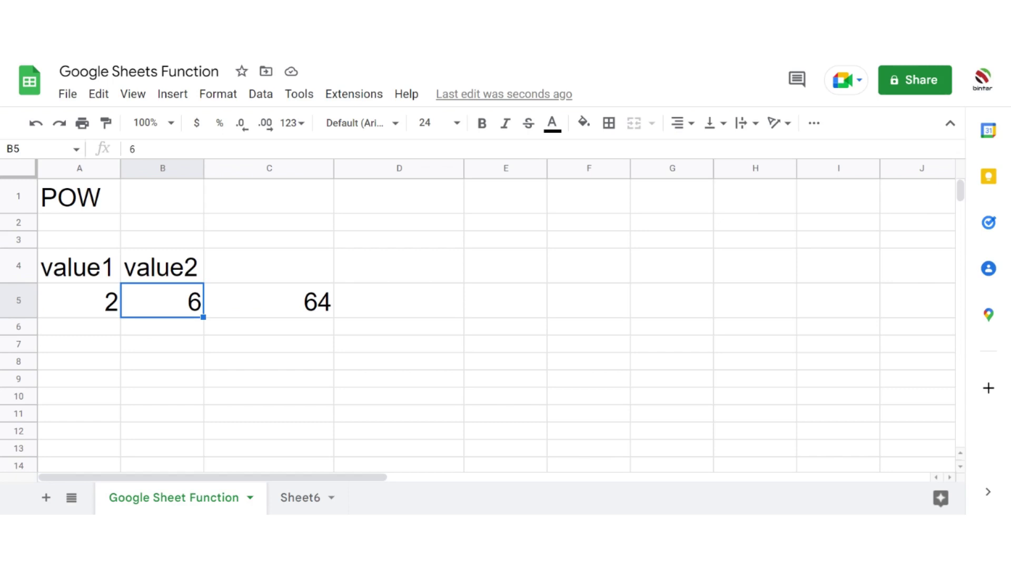
Set the exponent in cell B5 to the decimal 2.3 and review the formula cell C5
{"action": "type", "text": "2.3"}
{"action": "key", "text": "Return"}
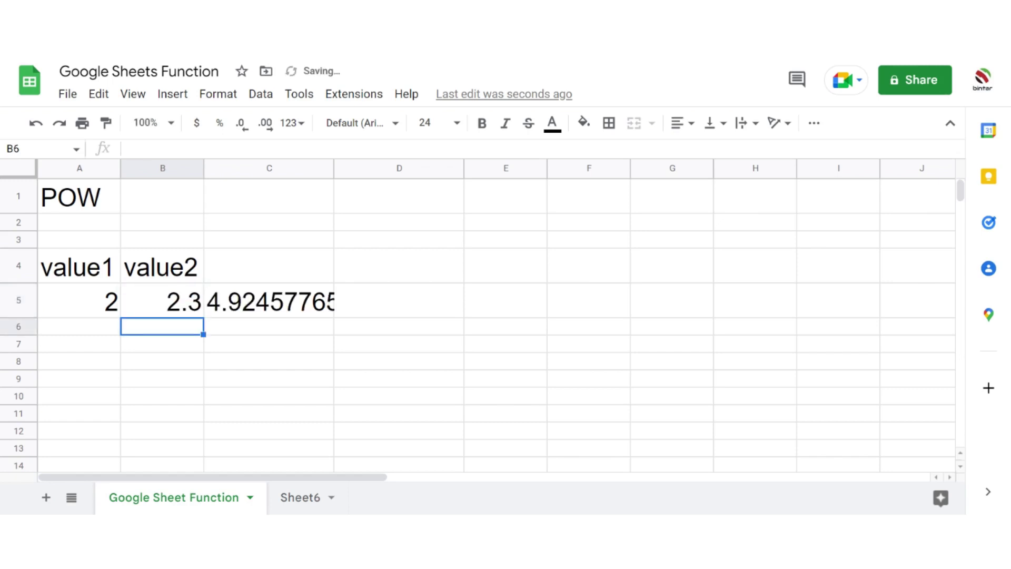
{"action": "key", "text": "Up"}
{"action": "key", "text": "Right"}
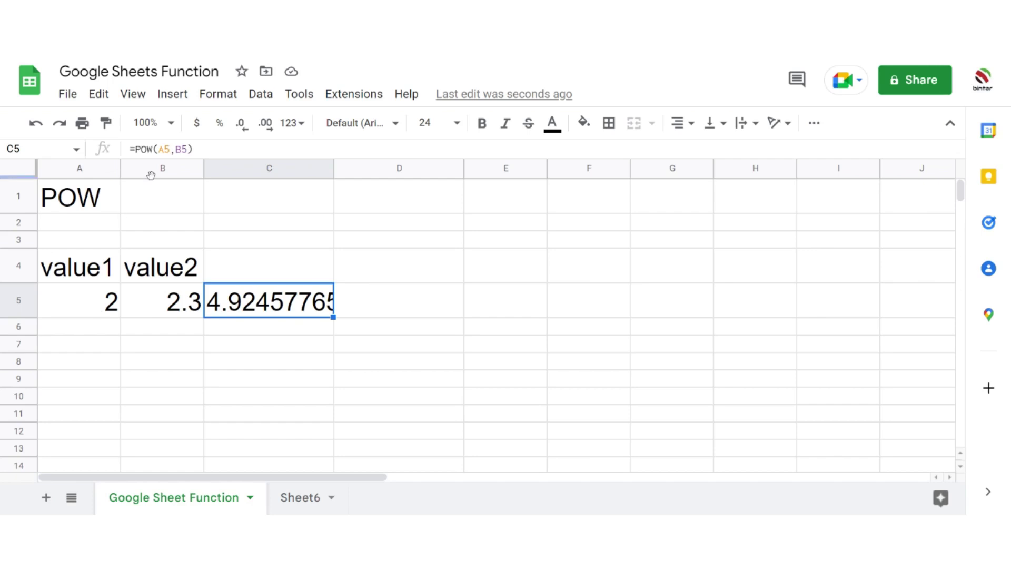
Clear the entire sheet and enter UMINUS as the new heading in cell A1
{"action": "left_click", "coordinate": [26, 174]}
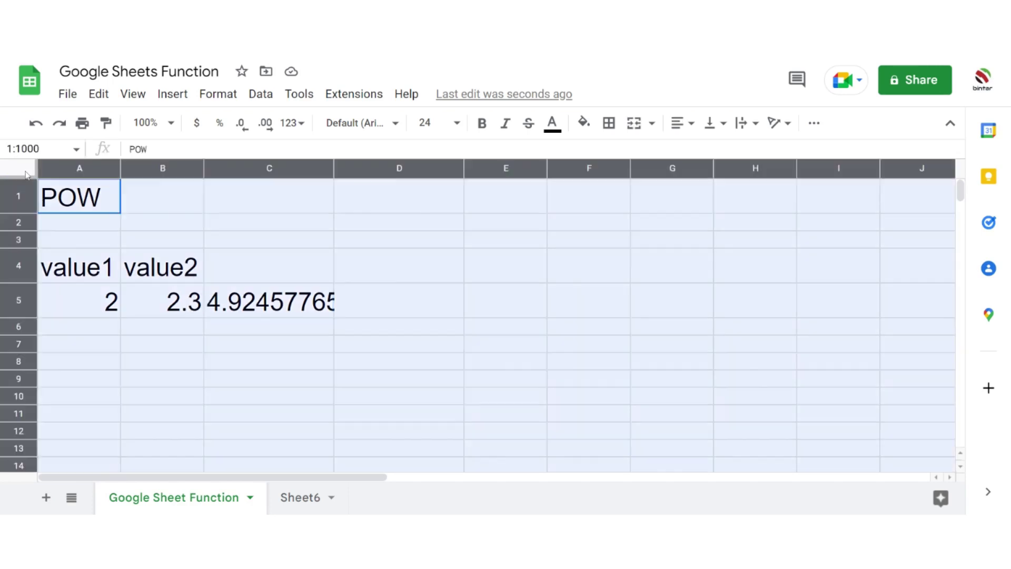
{"action": "key", "text": "Delete"}
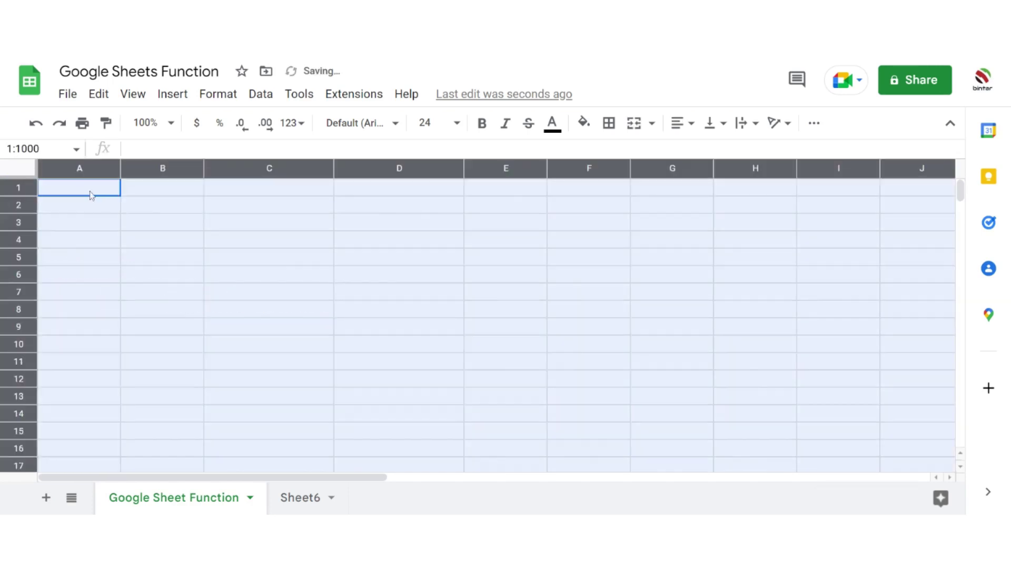
{"action": "left_click", "coordinate": [91, 195]}
{"action": "type", "text": "UM"}
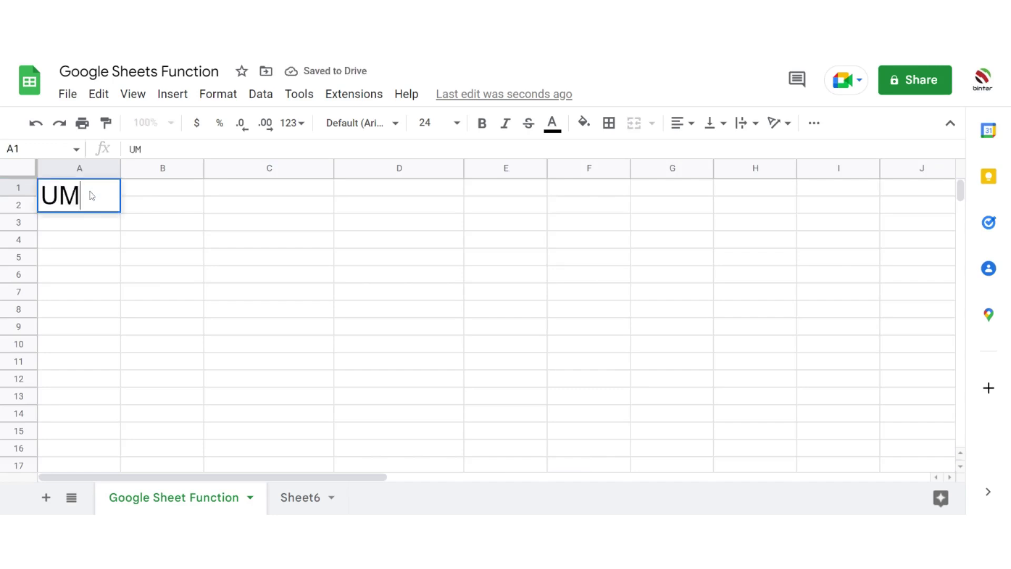
{"action": "type", "text": "INUS"}
{"action": "key", "text": "Return"}
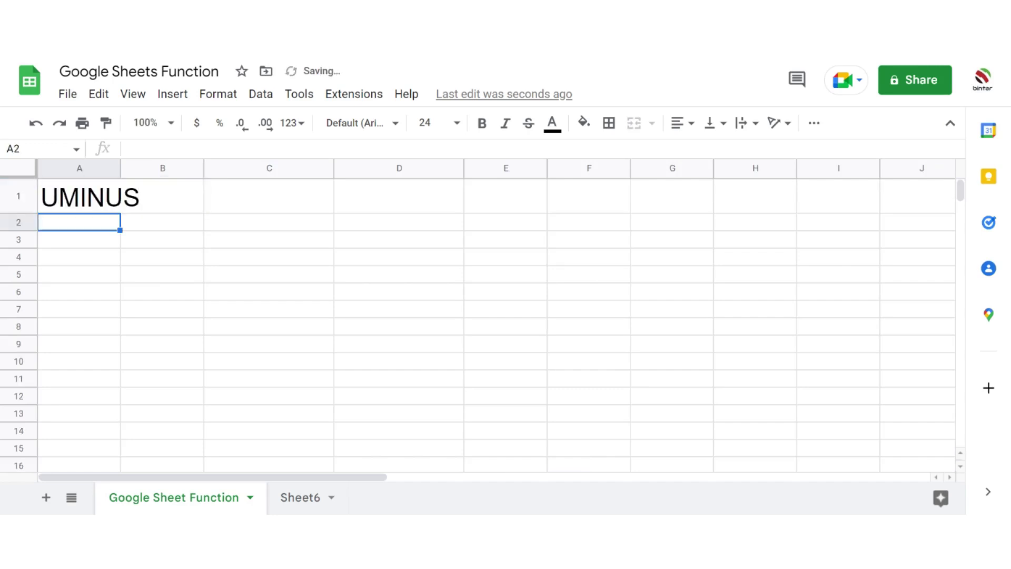
{"action": "key", "text": "Up"}
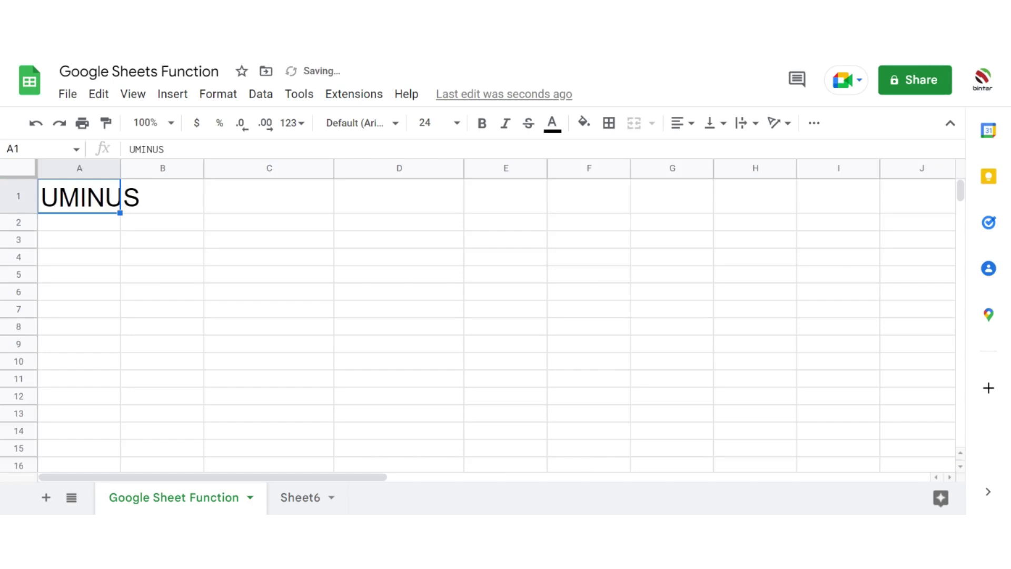
{"action": "key", "text": "Right"}
{"action": "key", "text": "Right"}
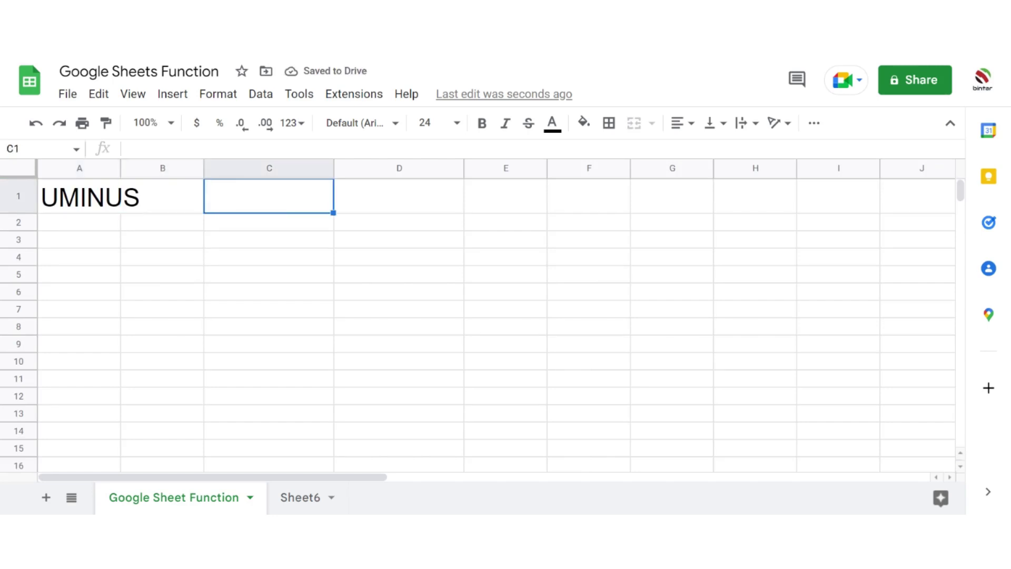
Enter the description "Sign reversed" in cell C1 beside the UMINUS heading
{"action": "type", "text": "Sign r"}
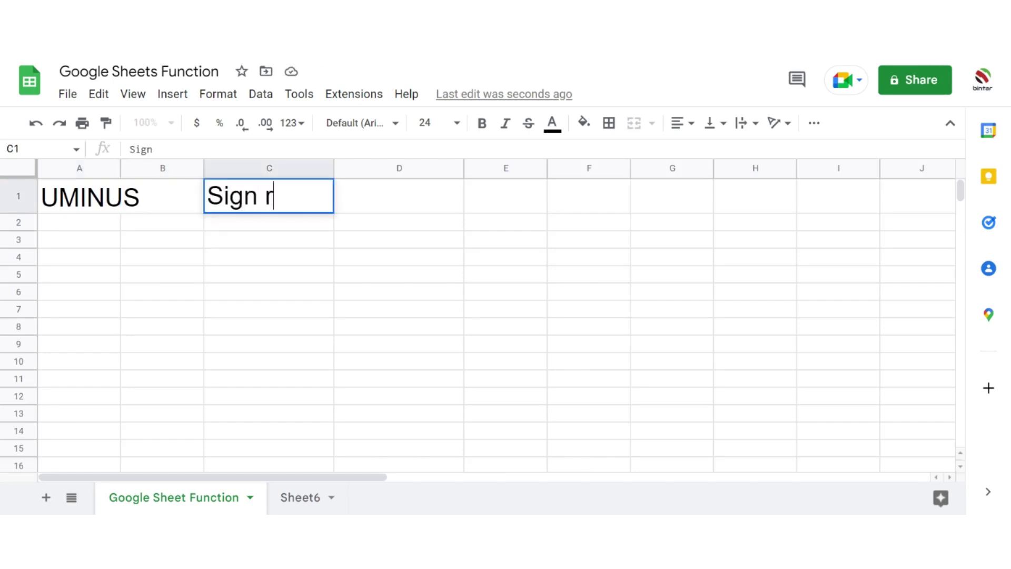
{"action": "type", "text": "eversaed"}
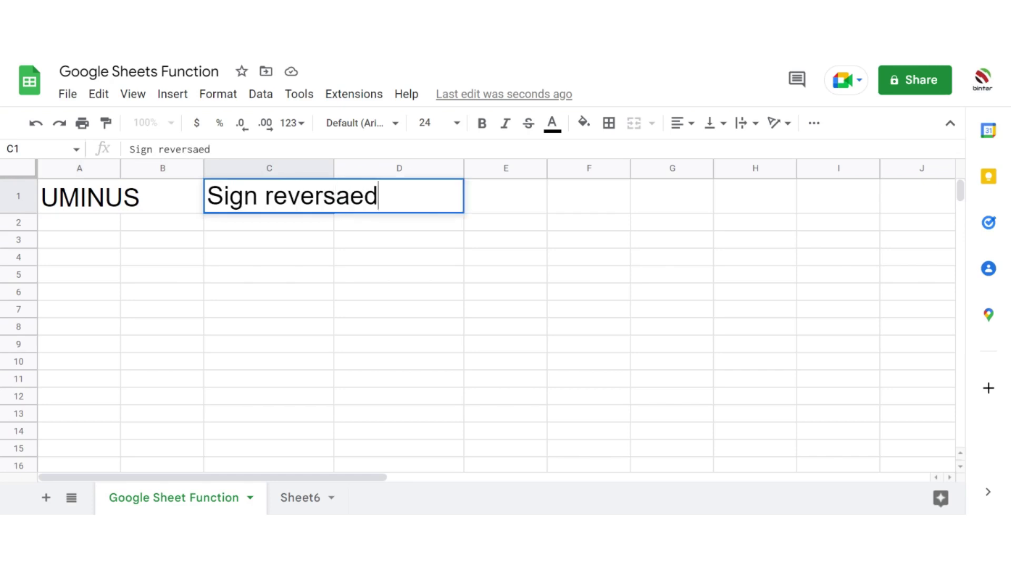
{"action": "key", "text": "BackSpace"}
{"action": "key", "text": "BackSpace"}
{"action": "key", "text": "BackSpace"}
{"action": "key", "text": "BackSpace"}
{"action": "key", "text": "BackSpace"}
{"action": "key", "text": "BackSpace"}
{"action": "key", "text": "BackSpace"}
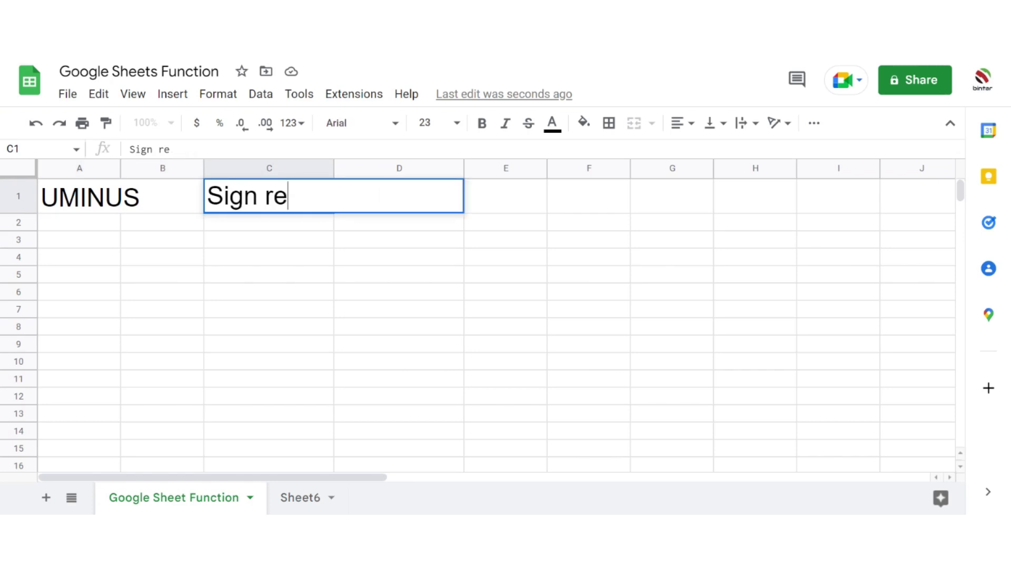
{"action": "type", "text": "versed"}
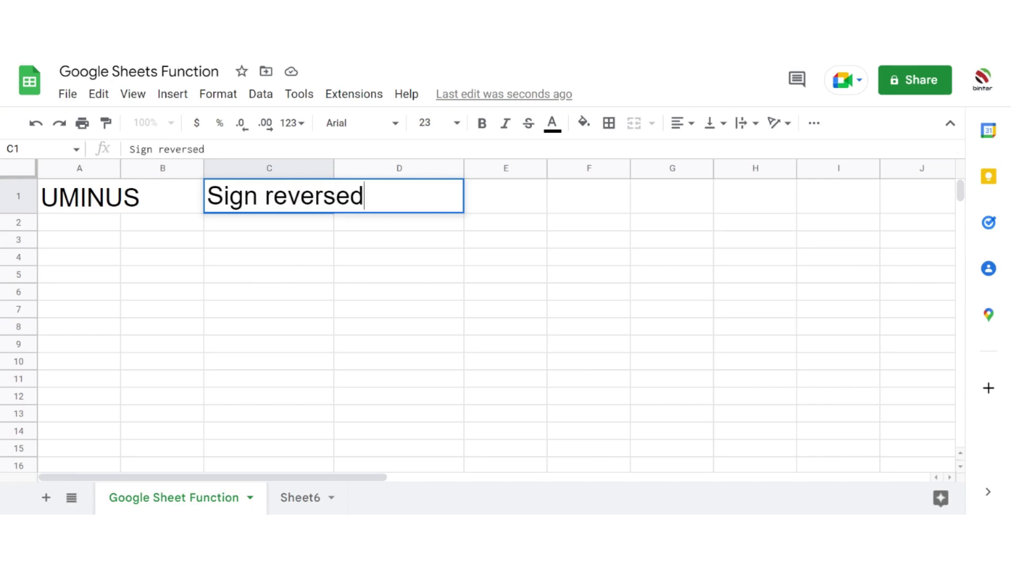
{"action": "key", "text": "Return"}
Add the column headings "value" in cell A4 and "FORMULA" in cell B4
{"action": "key", "text": "Left"}
{"action": "key", "text": "Left"}
{"action": "key", "text": "Down"}
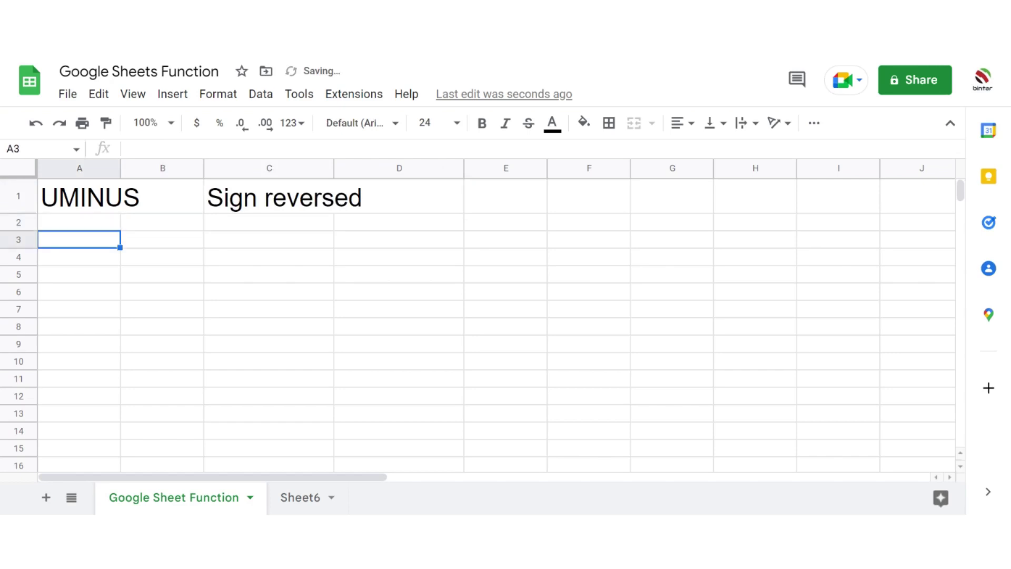
{"action": "key", "text": "Down"}
{"action": "type", "text": "value"}
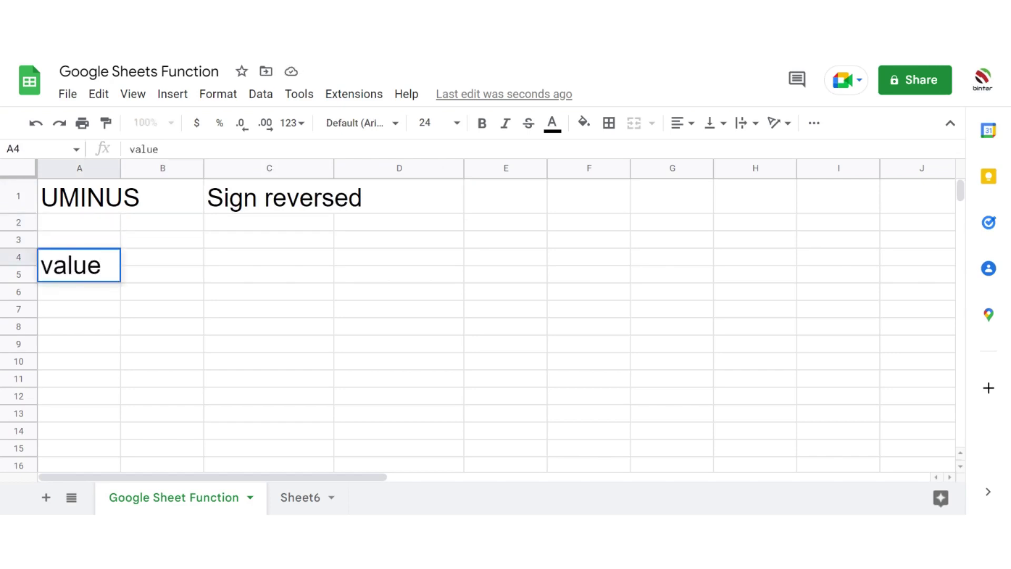
{"action": "key", "text": "Tab"}
{"action": "type", "text": "FORMULA"}
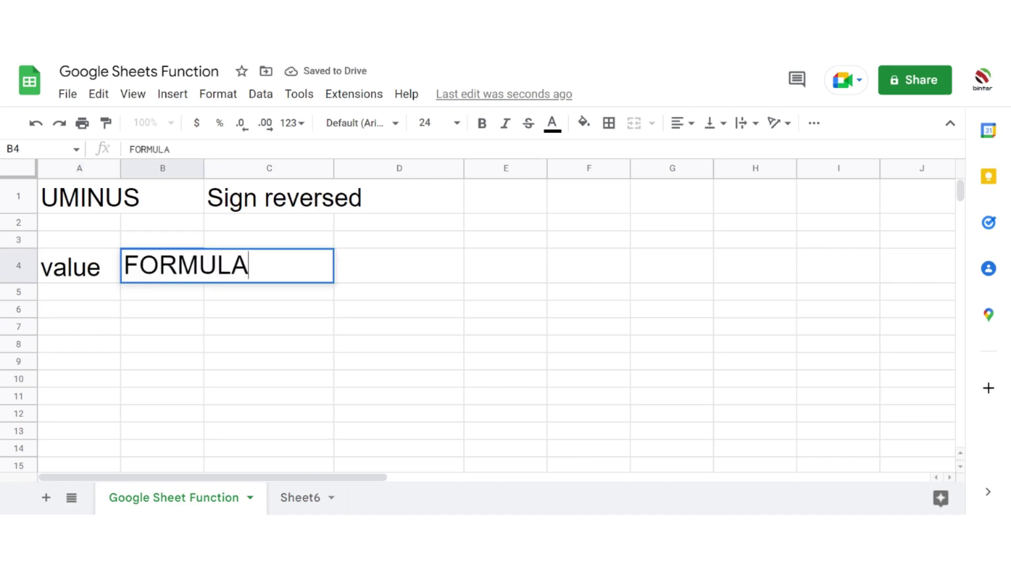
{"action": "key", "text": "Return"}
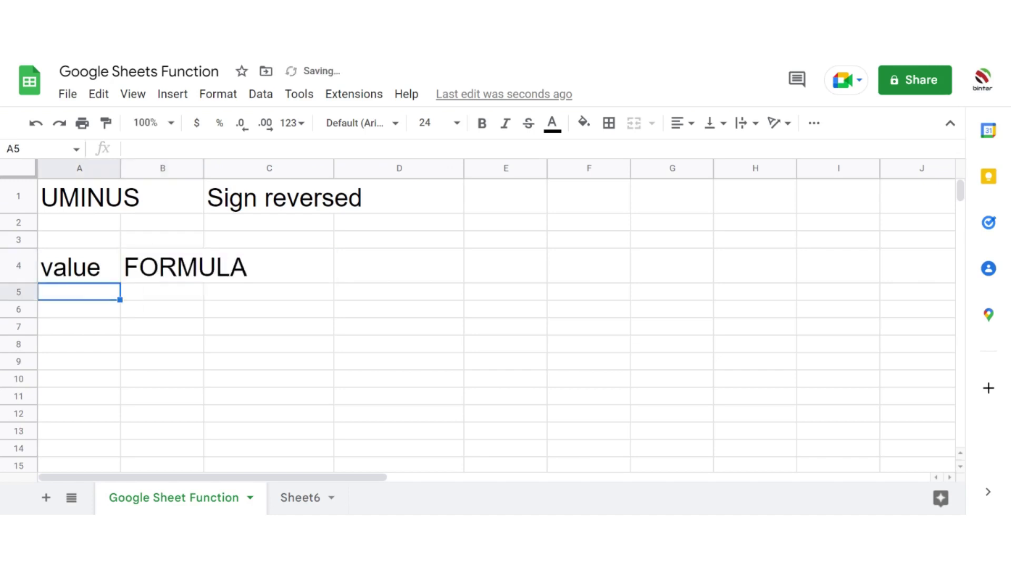
Enter 1 in cell A5 and the formula =UMINUS(A5) in cell B5
{"action": "type", "text": "1"}
{"action": "key", "text": "Tab"}
{"action": "type", "text": "=UMI"}
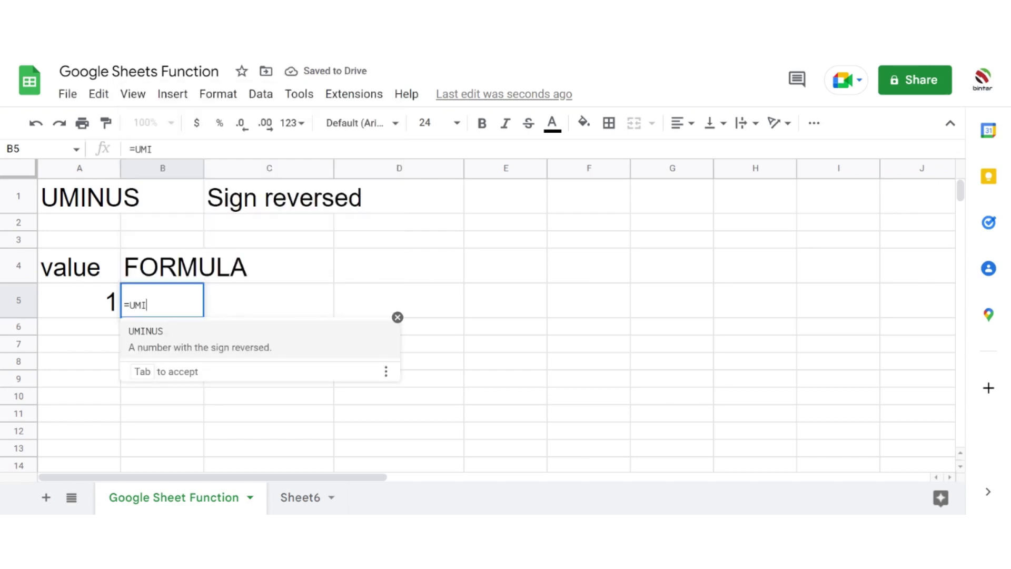
{"action": "key", "text": "Tab"}
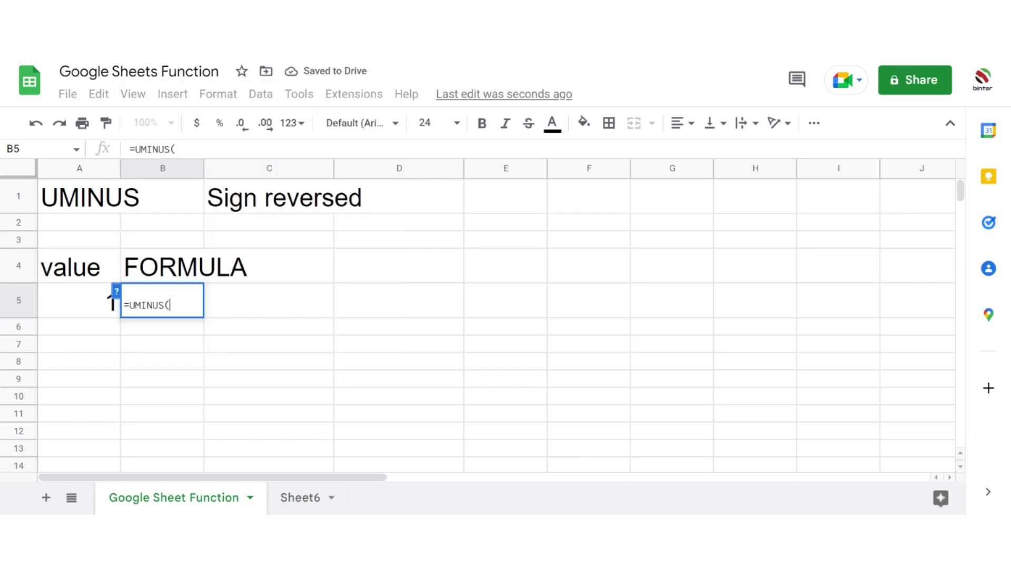
{"action": "left_click", "coordinate": [79, 303]}
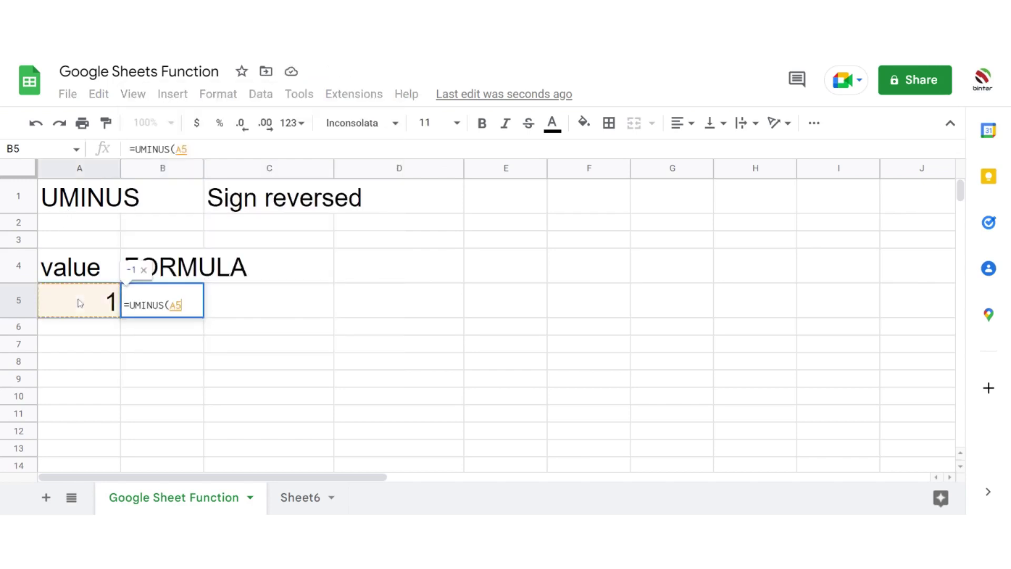
{"action": "type", "text": ")"}
{"action": "key", "text": "Return"}
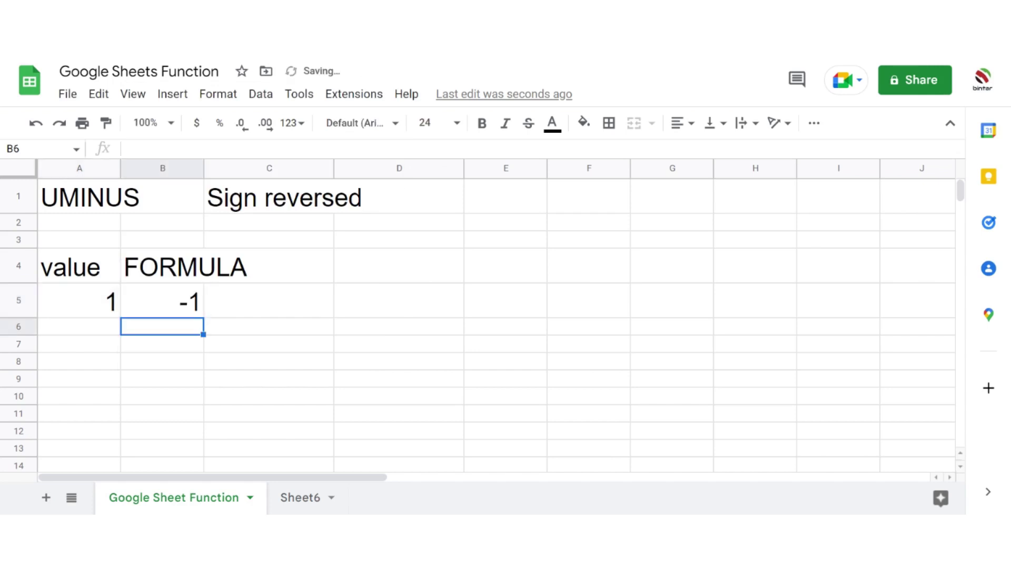
Change the value in cell A5 to 50 and review the UMINUS formula in cell B5
{"action": "key", "text": "Up"}
{"action": "key", "text": "Left"}
{"action": "type", "text": "50"}
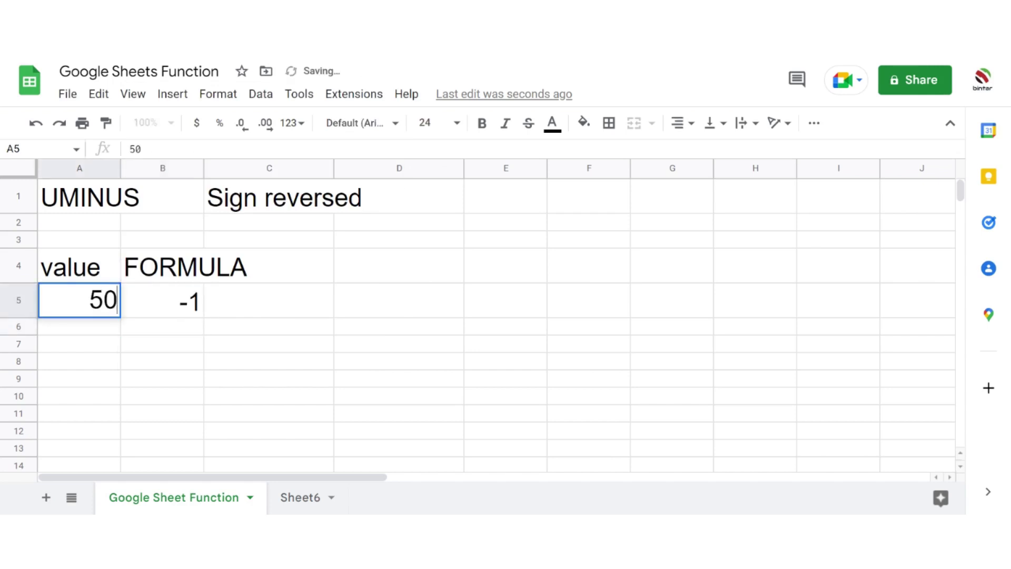
{"action": "key", "text": "Right"}
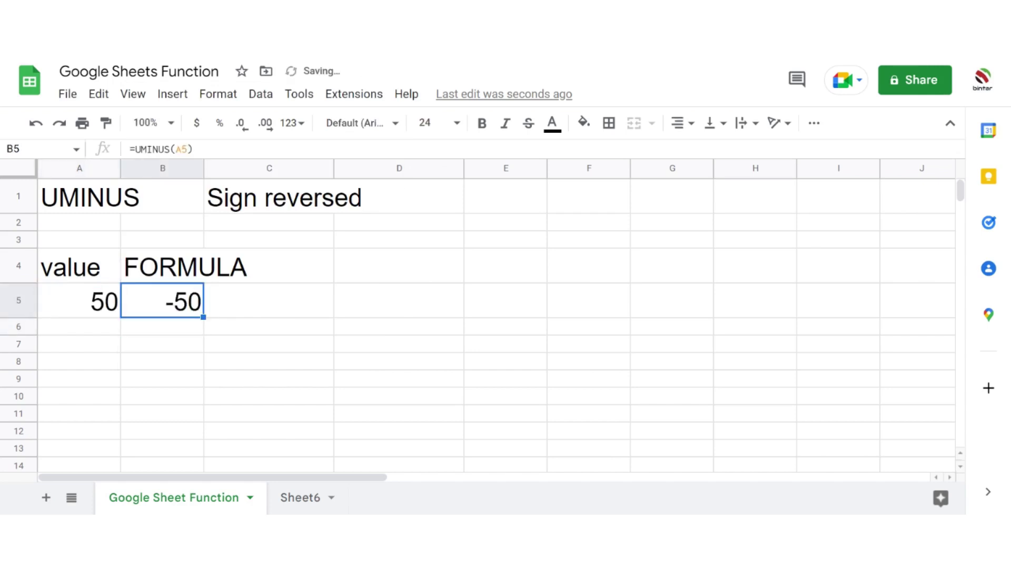
{"action": "key", "text": "Down"}
{"action": "key", "text": "Left"}
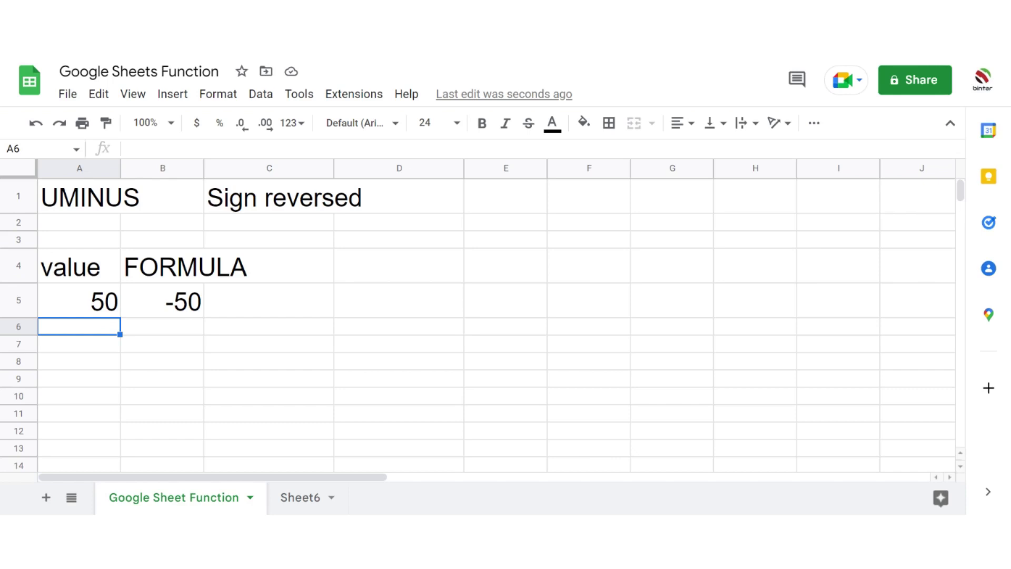
Enter 50 in cell D5 and -1 in cell E5 for a manual sign-reversal comparison
{"action": "key", "text": "Right"}
{"action": "key", "text": "Right"}
{"action": "key", "text": "Right"}
{"action": "key", "text": "Up"}
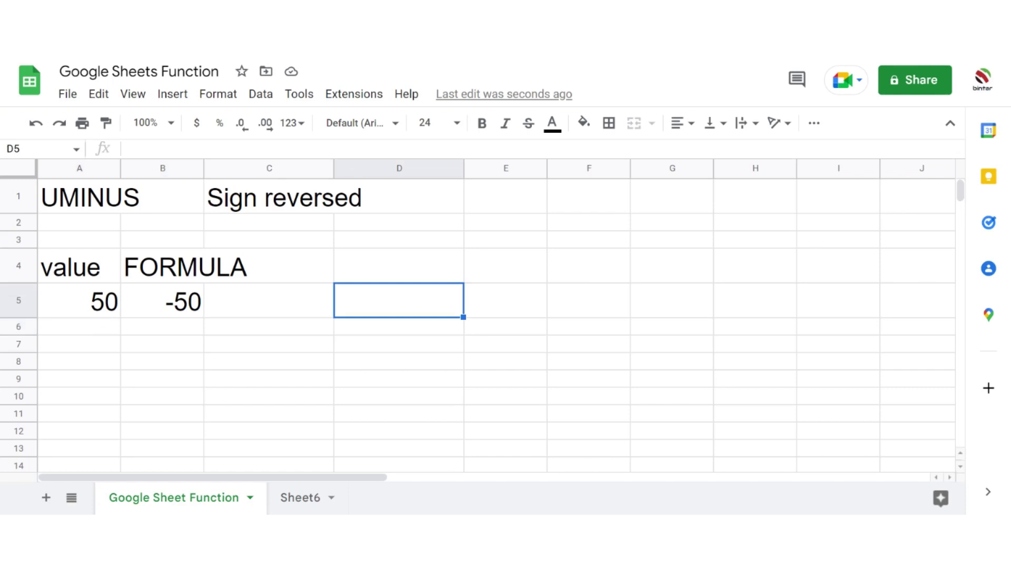
{"action": "type", "text": "50"}
{"action": "key", "text": "Tab"}
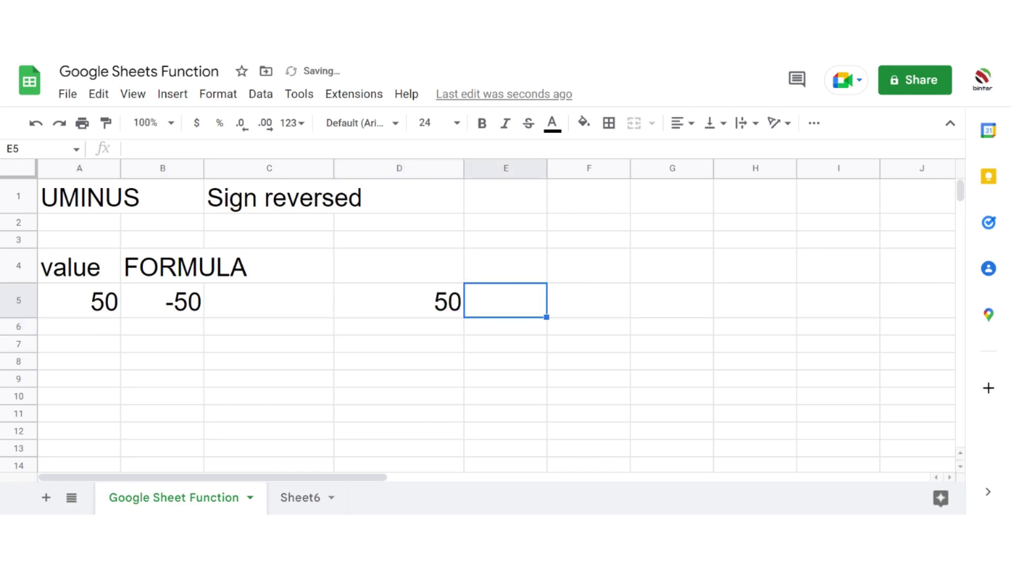
{"action": "type", "text": "-1"}
{"action": "key", "text": "Tab"}
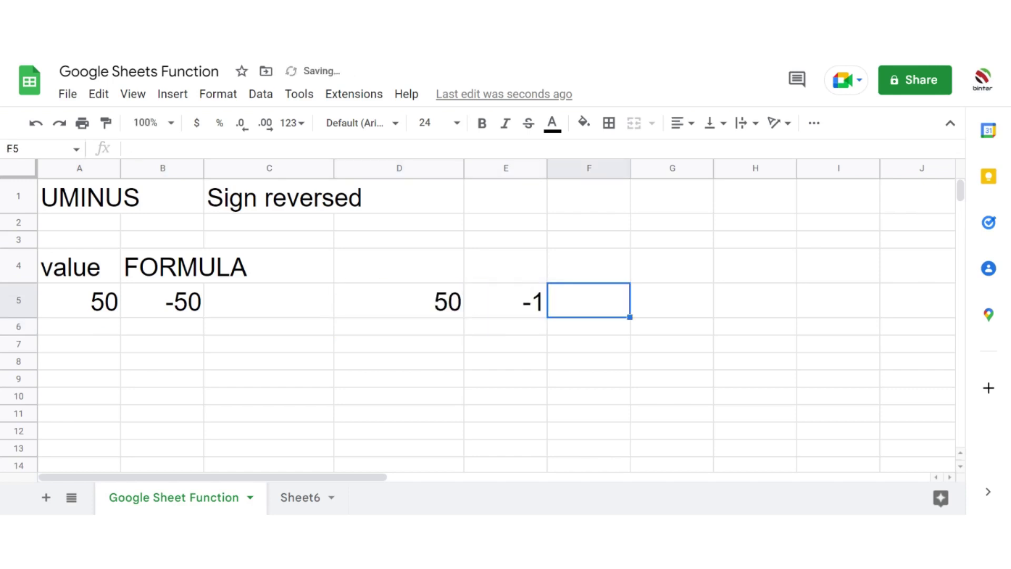
Multiply the two comparison values in cell F5 with the formula =D5*E5
{"action": "type", "text": "="}
{"action": "left_click", "coordinate": [407, 306]}
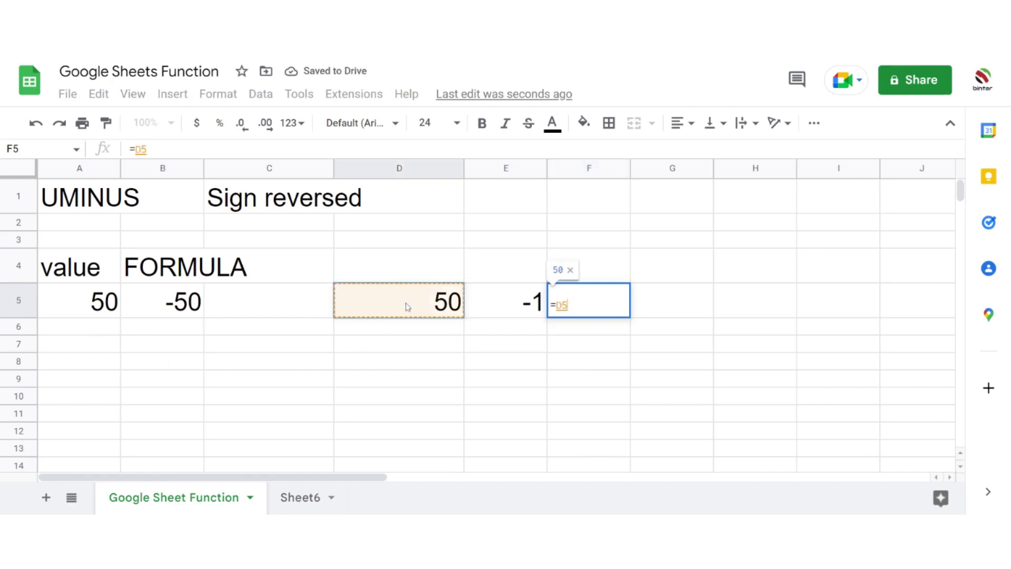
{"action": "type", "text": "*"}
{"action": "left_click", "coordinate": [516, 311]}
{"action": "key", "text": "Return"}
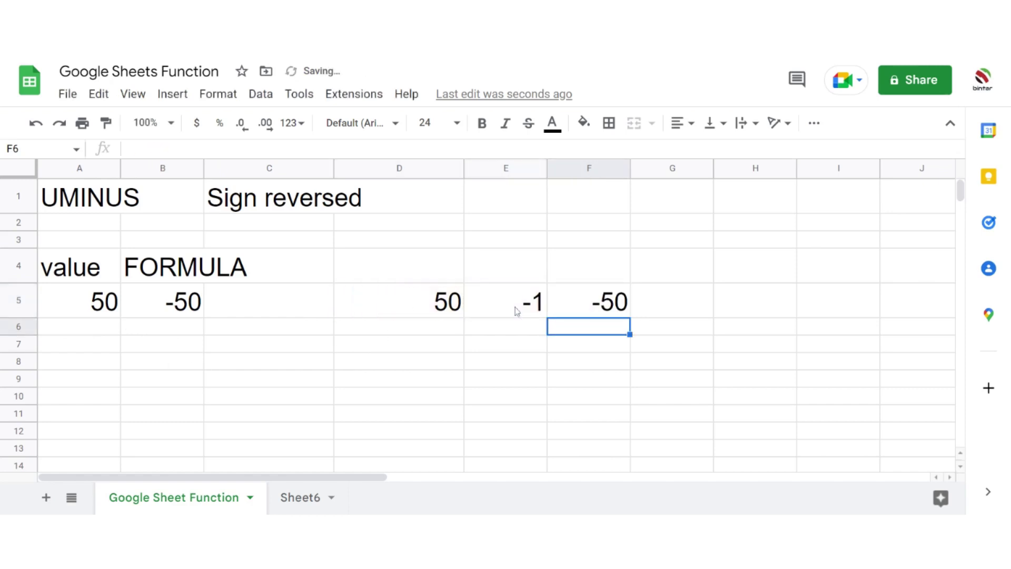
Set cell A5 to -50 to test the UMINUS formula with a negative number
{"action": "left_click", "coordinate": [86, 296]}
{"action": "type", "text": "-50"}
{"action": "key", "text": "Tab"}
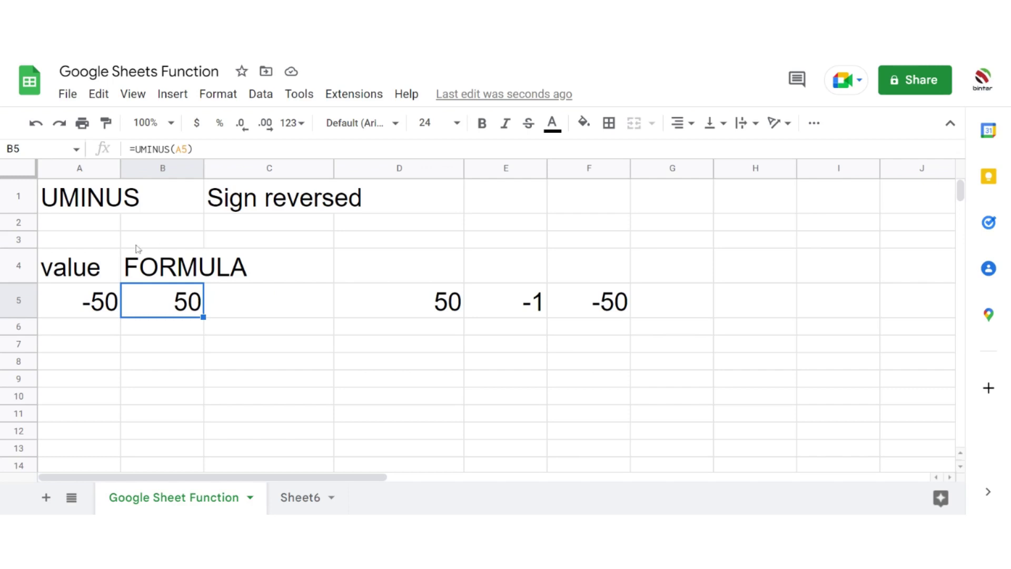
Clear the entire sheet and enter UNARY_PERCENT as the new heading in cell A1
{"action": "left_click", "coordinate": [21, 174]}
{"action": "key", "text": "Delete"}
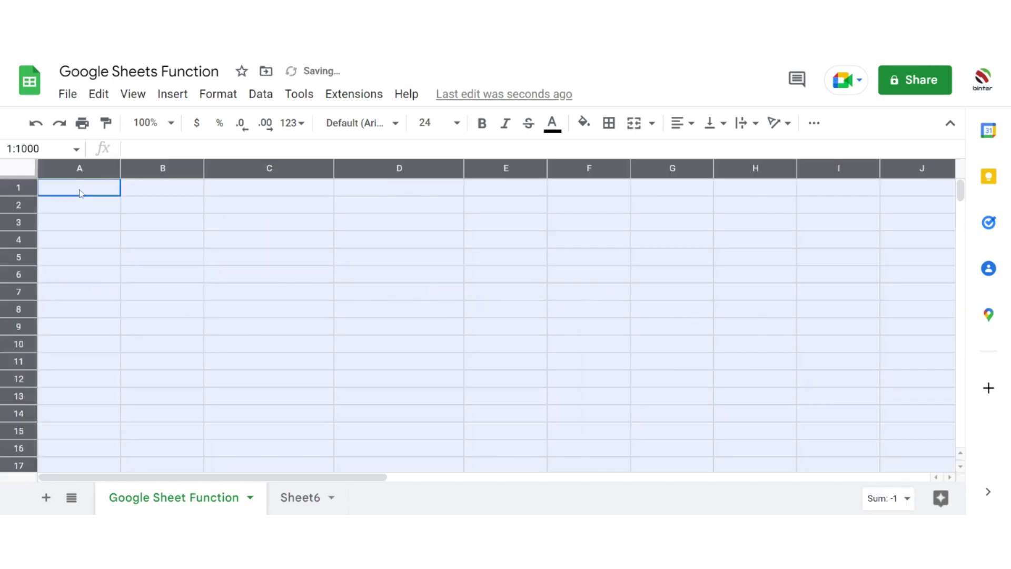
{"action": "left_click", "coordinate": [80, 194]}
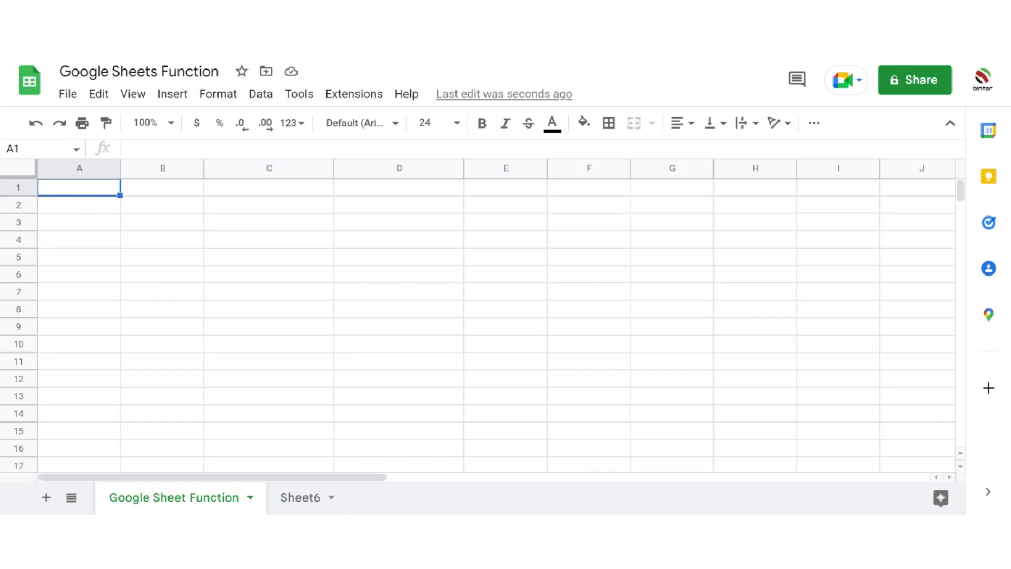
{"action": "type", "text": "UNA"}
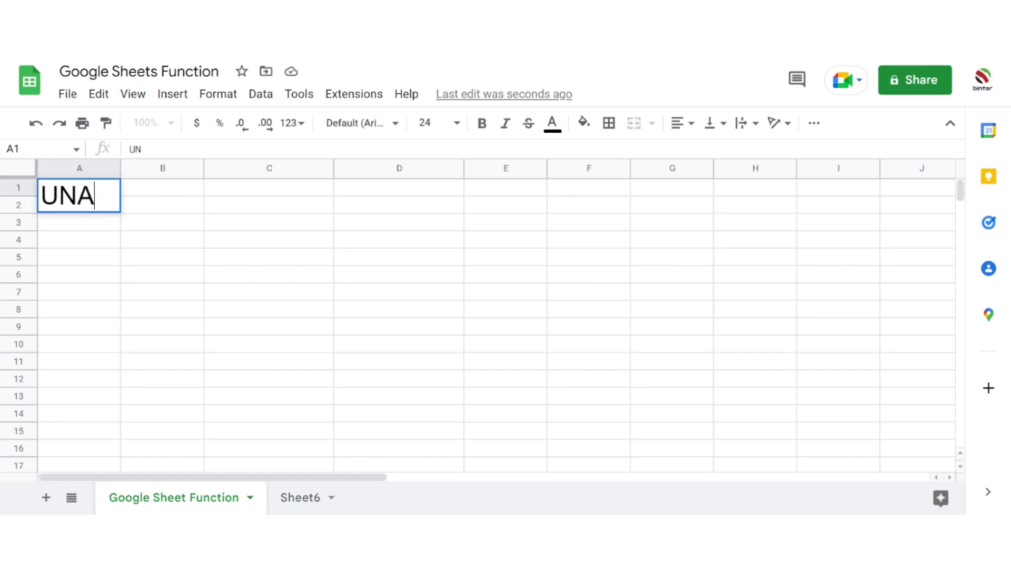
{"action": "type", "text": "RY_"}
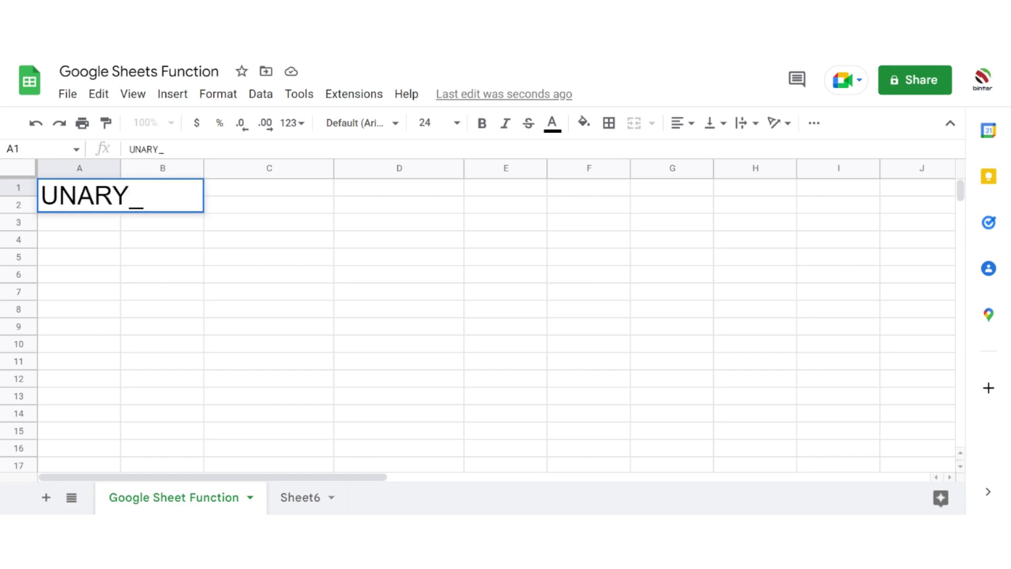
{"action": "type", "text": "PERCENT"}
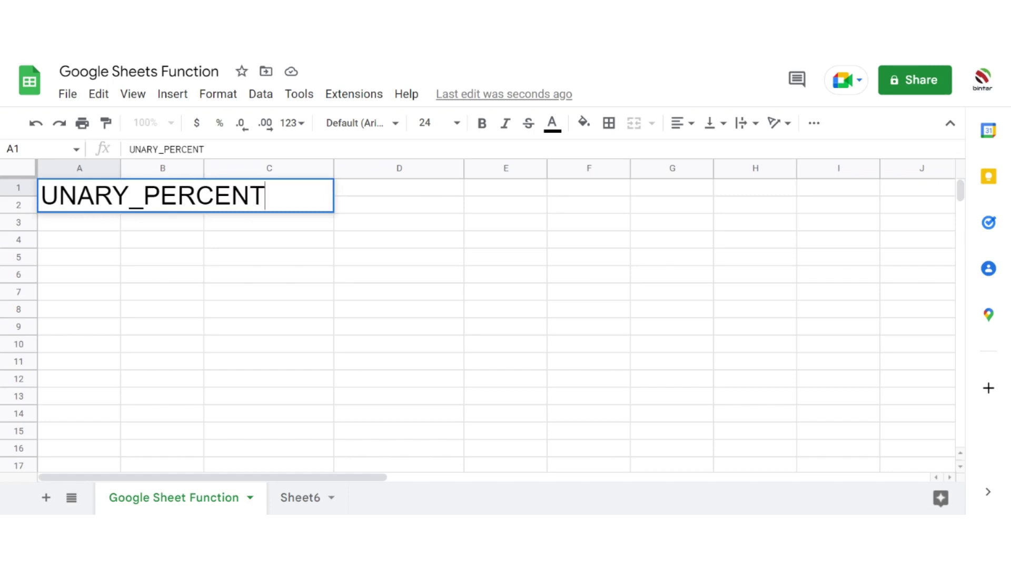
{"action": "key", "text": "Return"}
Enter the example pairs 100 and 1 in cells D2:E2, and 200 and 2 in cells D3:E3
{"action": "key", "text": "Up"}
{"action": "key", "text": "Right"}
{"action": "key", "text": "Right"}
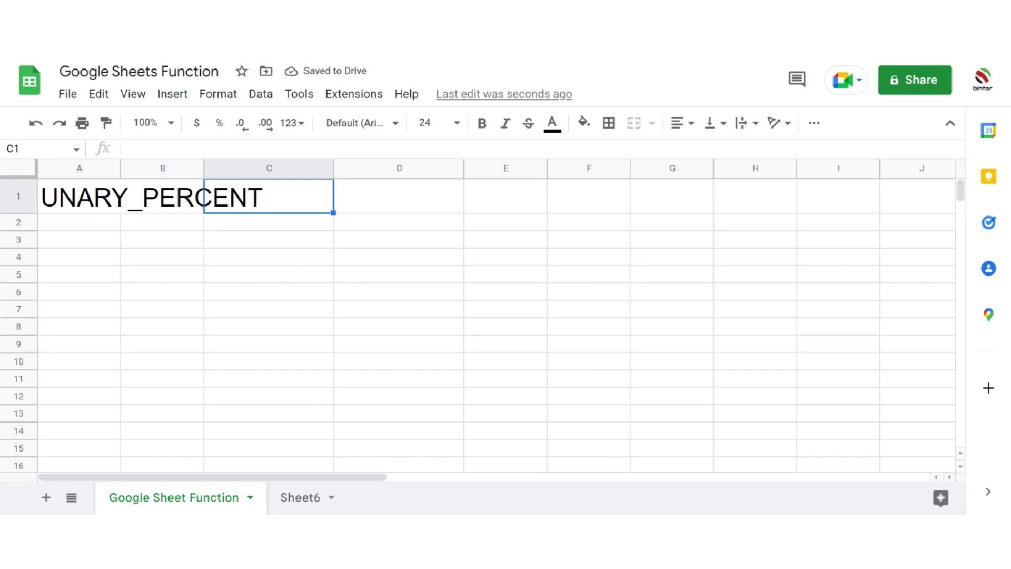
{"action": "key", "text": "Right"}
{"action": "key", "text": "Right"}
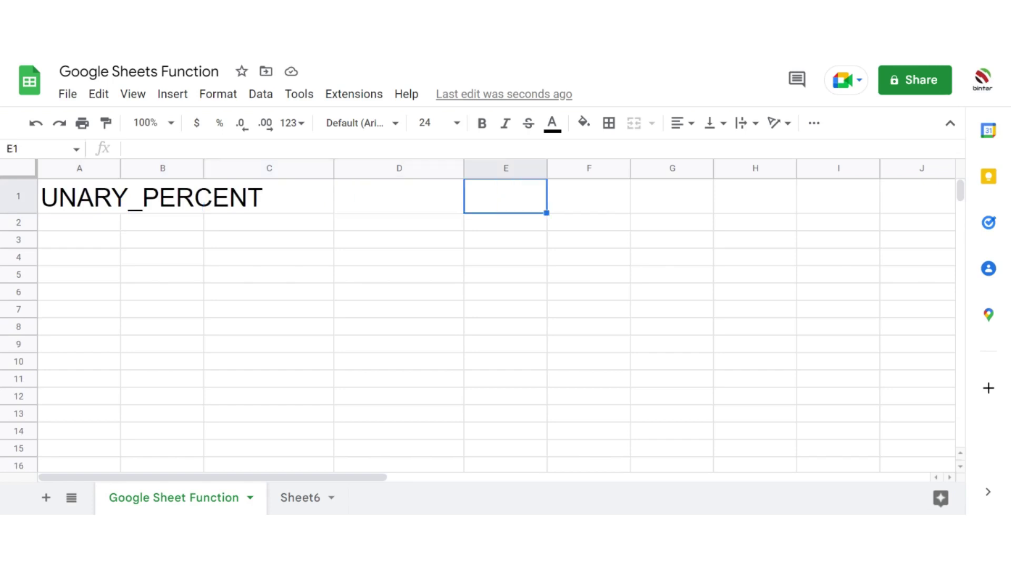
{"action": "key", "text": "Down"}
{"action": "key", "text": "Left"}
{"action": "type", "text": "100"}
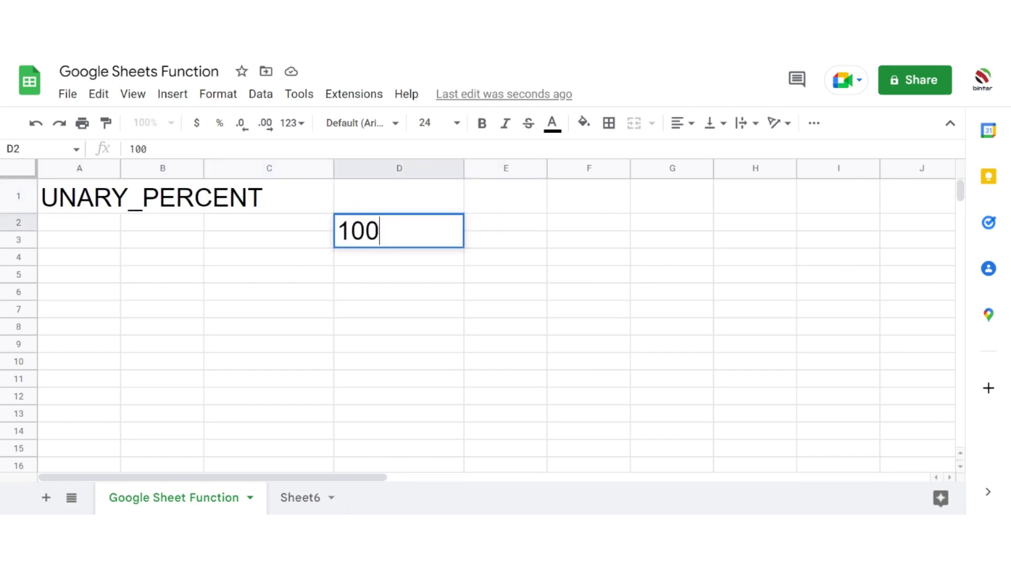
{"action": "key", "text": "Tab"}
{"action": "type", "text": "1"}
{"action": "key", "text": "Return"}
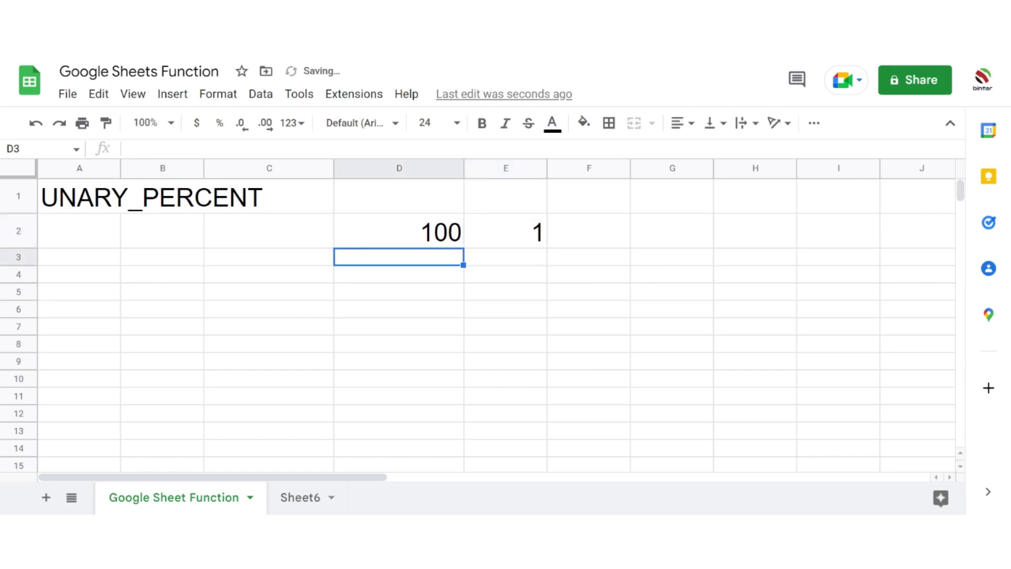
{"action": "type", "text": "200"}
{"action": "key", "text": "Tab"}
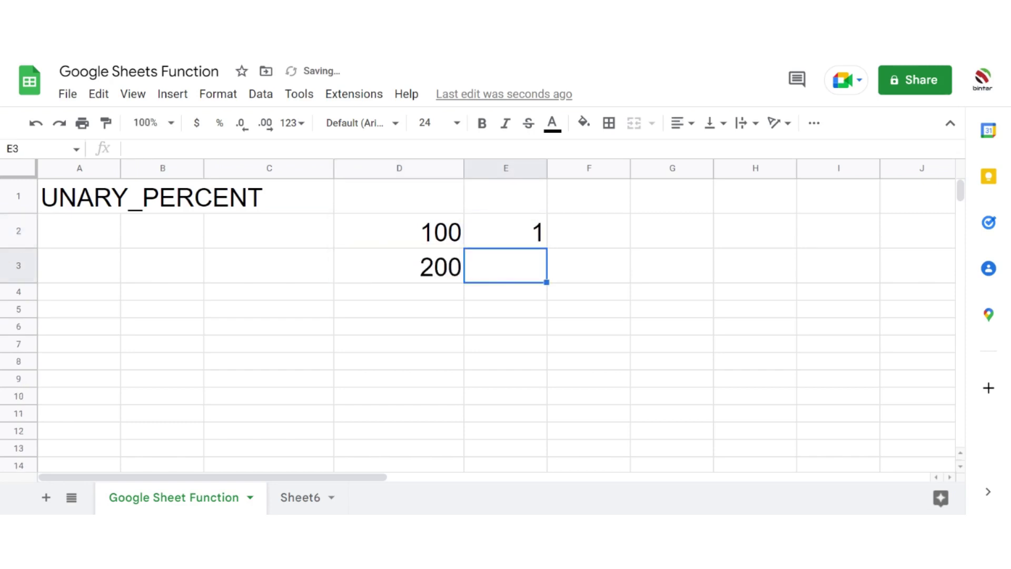
{"action": "type", "text": "2"}
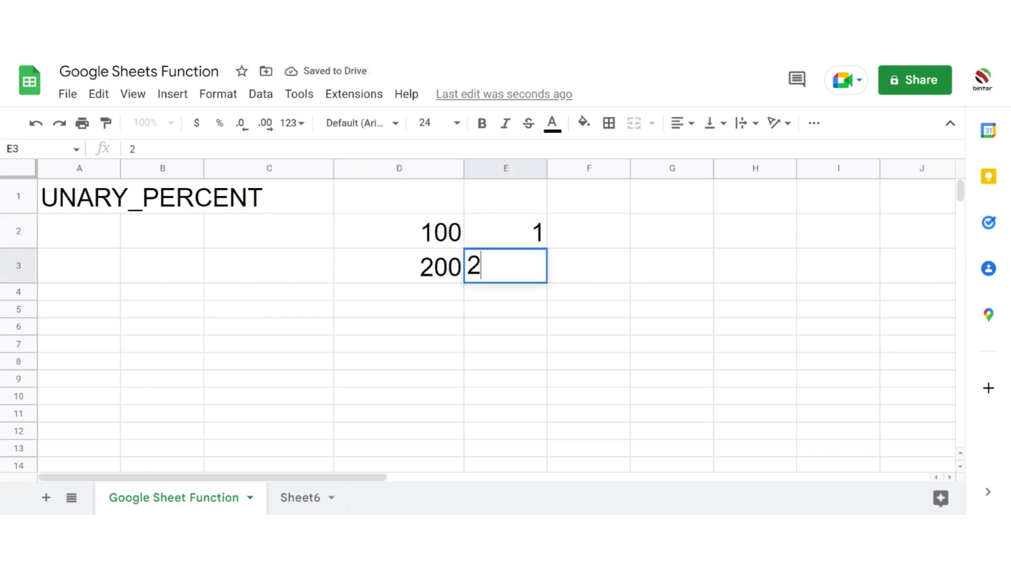
{"action": "key", "text": "Return"}
Label cell A4 "value" and cell B4 "FORMULA" for the UNARY_PERCENT example
{"action": "key", "text": "Left"}
{"action": "key", "text": "Left"}
{"action": "key", "text": "Left"}
{"action": "type", "text": "value"}
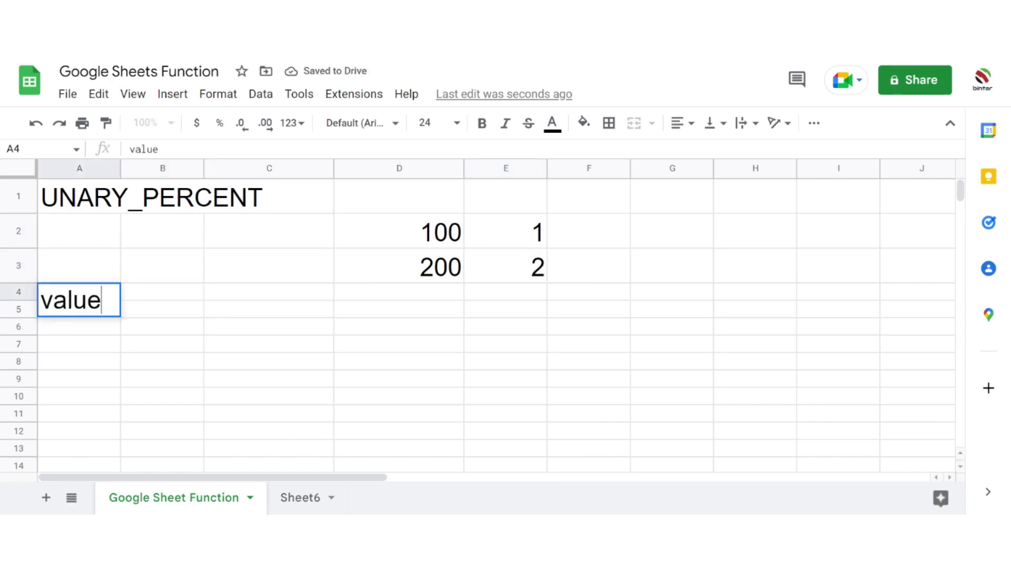
{"action": "key", "text": "Tab"}
{"action": "type", "text": "F"}
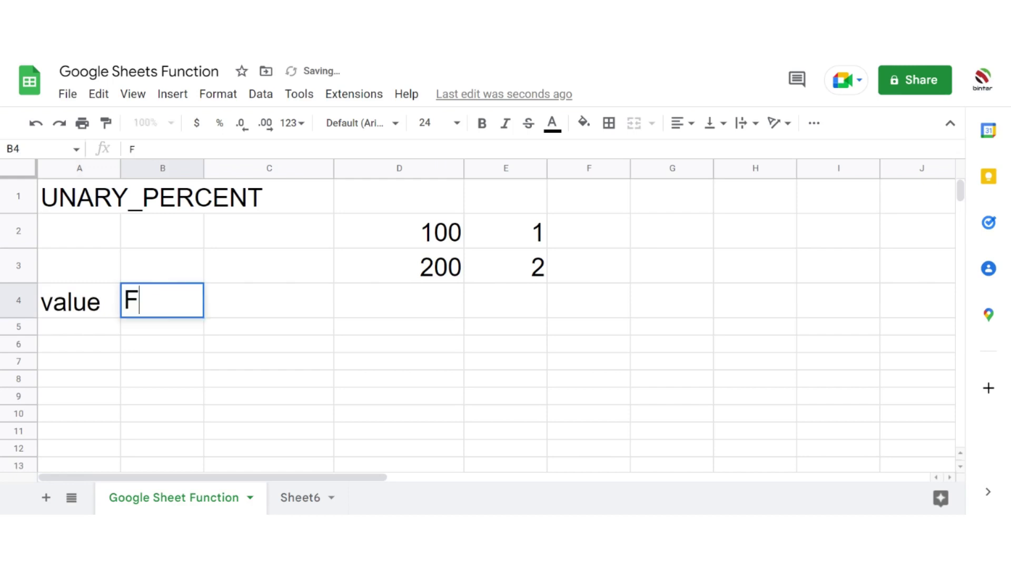
{"action": "type", "text": "ORMULA"}
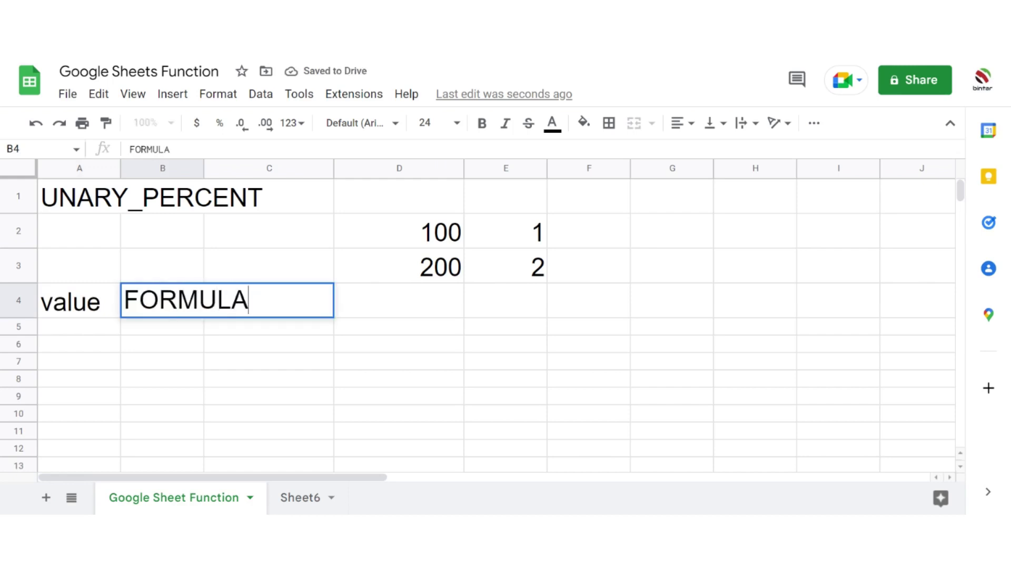
{"action": "key", "text": "Return"}
Enter 100 in cell A5 and build a UNARY_PERCENT formula in cell B5 that references A5
{"action": "type", "text": "100"}
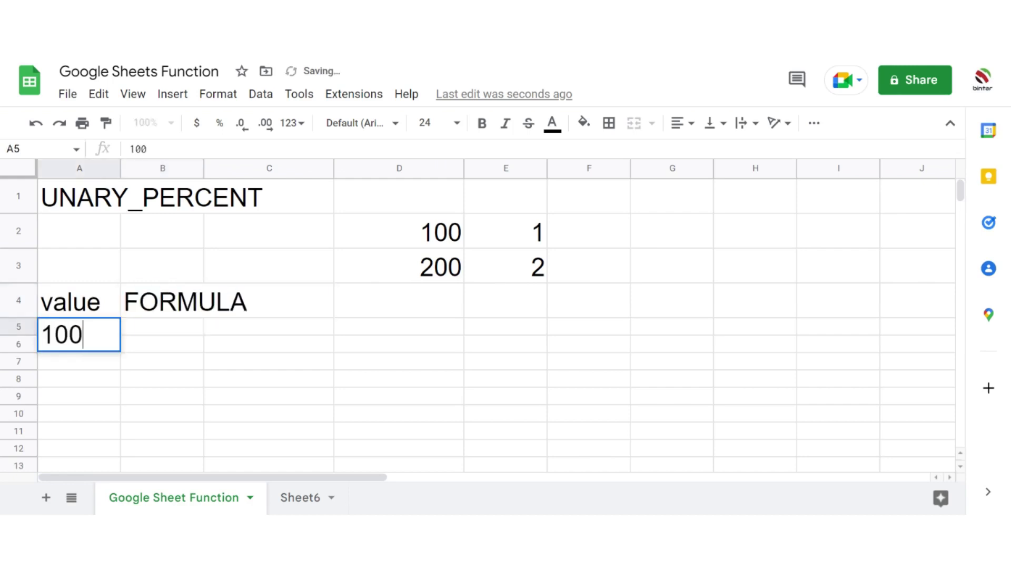
{"action": "key", "text": "Tab"}
{"action": "type", "text": "="}
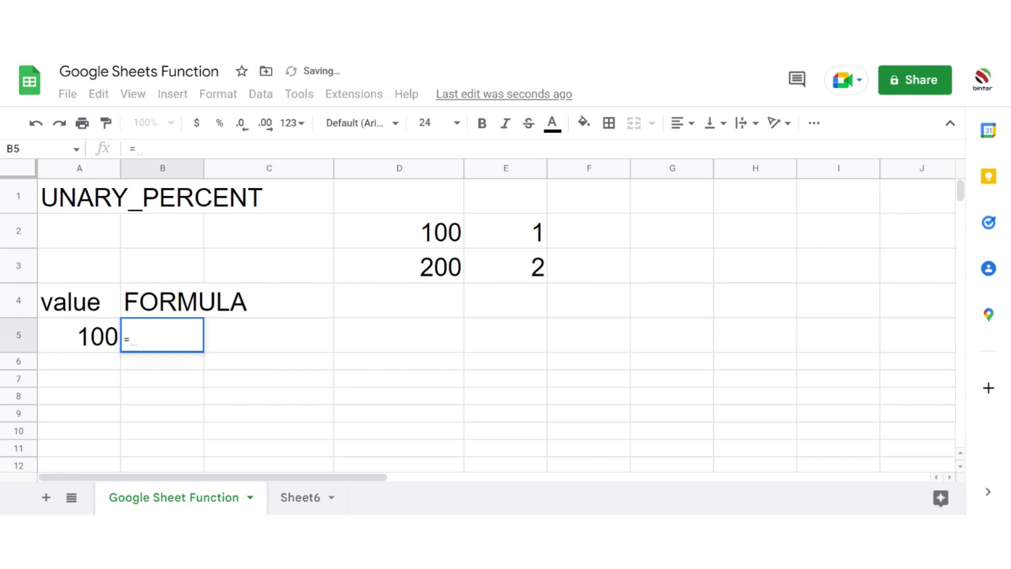
{"action": "type", "text": "UNA"}
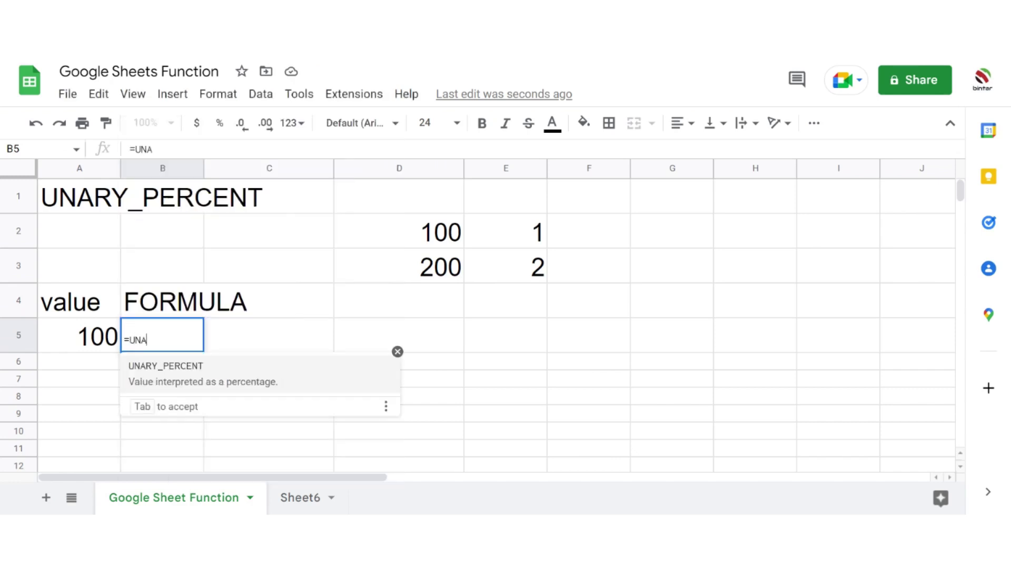
{"action": "key", "text": "Tab"}
{"action": "left_click", "coordinate": [75, 339]}
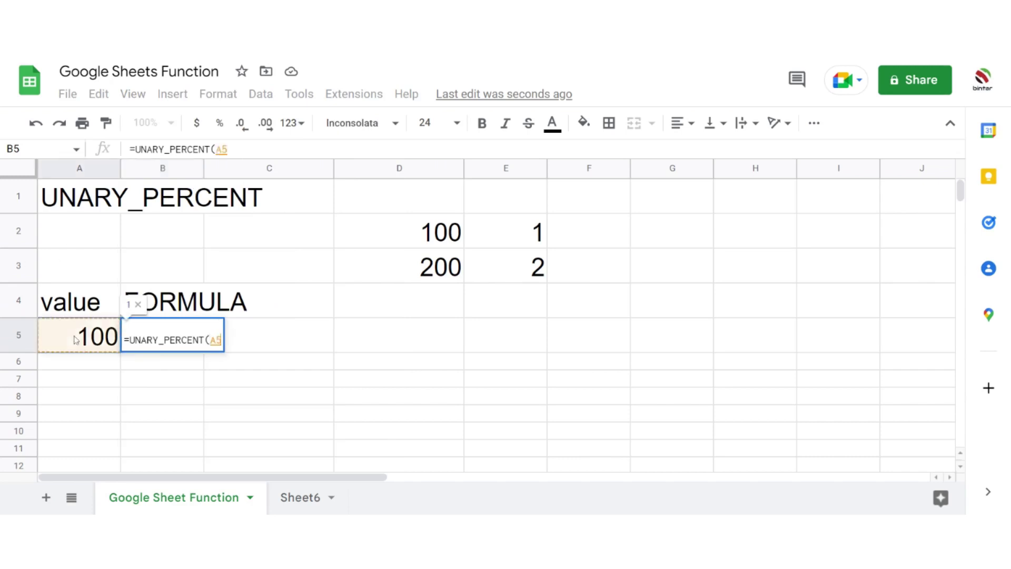
Complete the formula =UNARY_PERCENT(A5) in cell B5
{"action": "key", "text": "Return"}
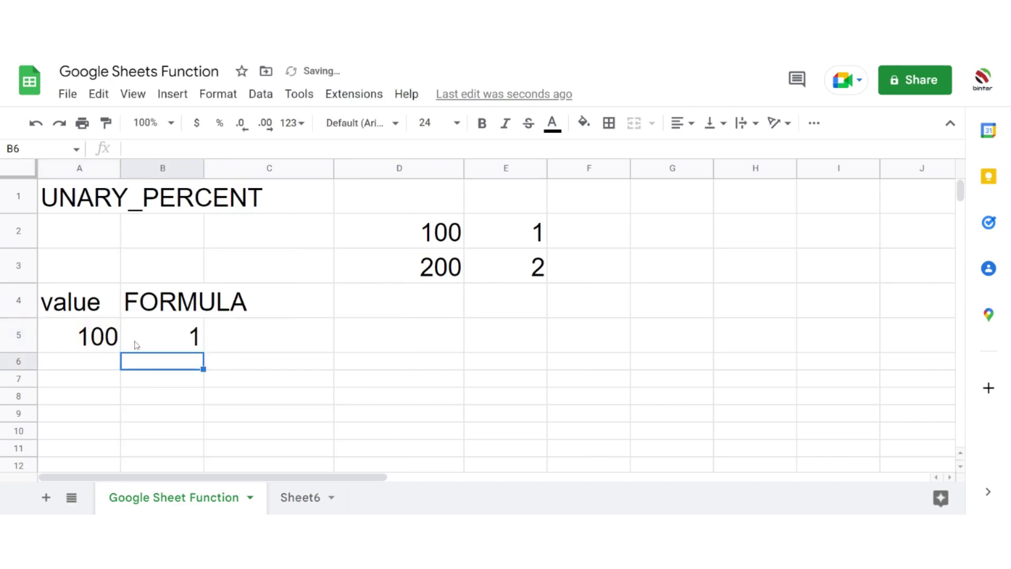
{"action": "left_click", "coordinate": [111, 341]}
{"action": "left_click_drag", "start_coordinate": [120, 351], "coordinate": [118, 401]}
{"action": "key", "text": "ctrl+z"}
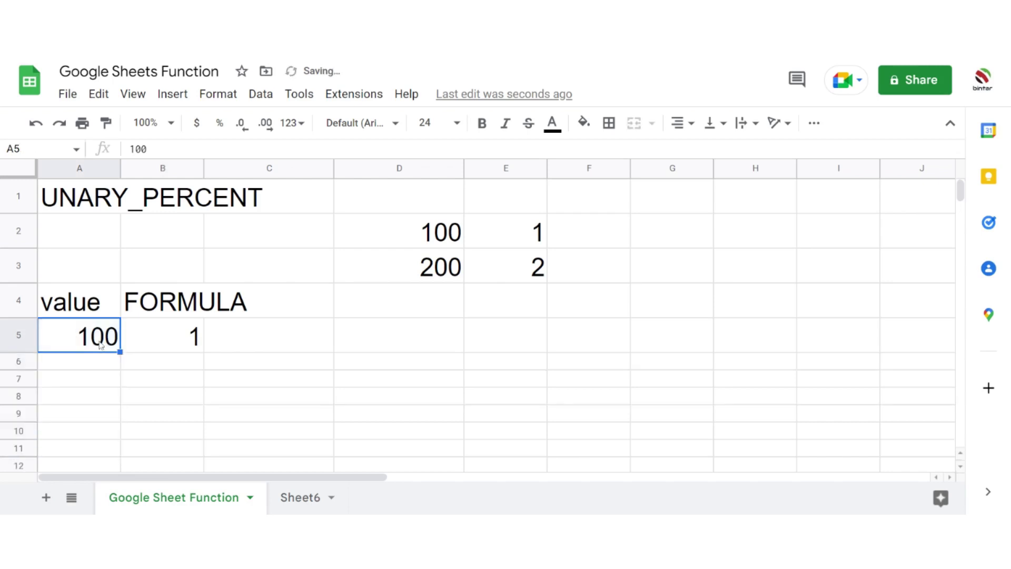
Enter 200 in A6 and extend the series from A5:A6 down column A to 900
{"action": "left_click", "coordinate": [107, 369]}
{"action": "type", "text": "200"}
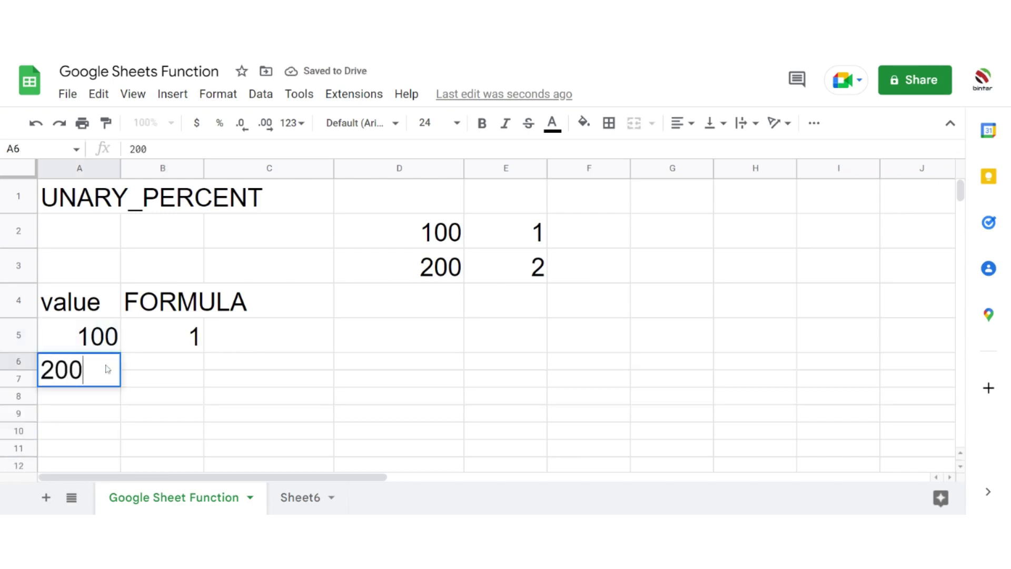
{"action": "key", "text": "Return"}
{"action": "left_click_drag", "start_coordinate": [100, 337], "coordinate": [153, 361]}
Fill the UNARY_PERCENT formula from B5 down through B10
{"action": "left_click", "coordinate": [180, 245]}
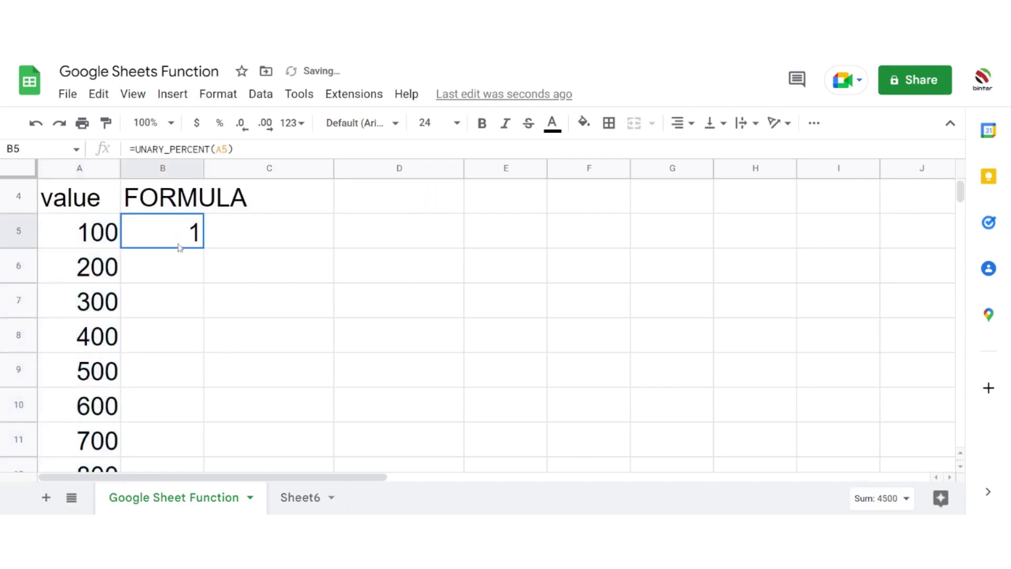
{"action": "left_click_drag", "start_coordinate": [203, 247], "coordinate": [189, 419]}
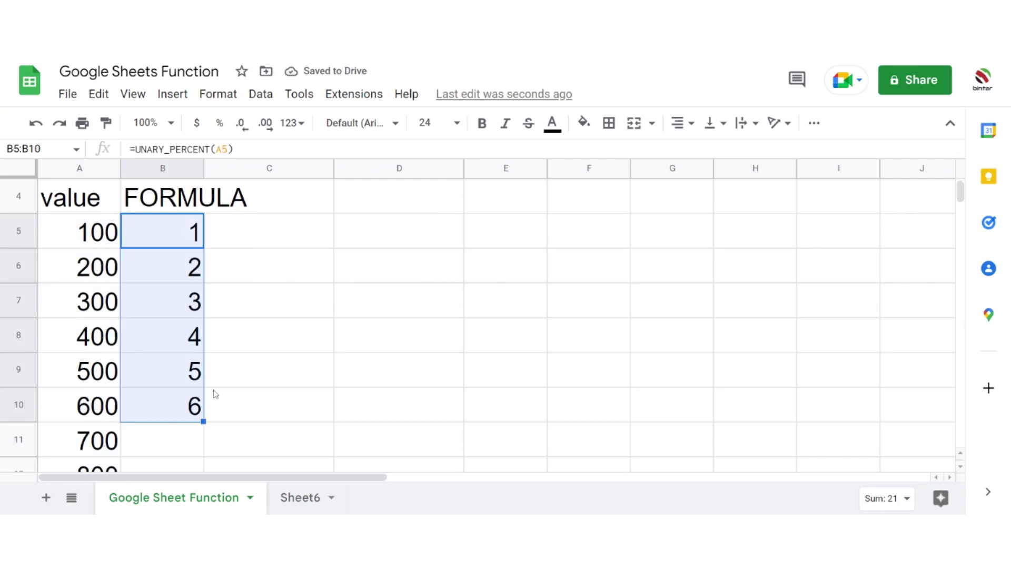
{"action": "scroll", "coordinate": [215, 394], "scroll_direction": "up", "scroll_amount": 2}
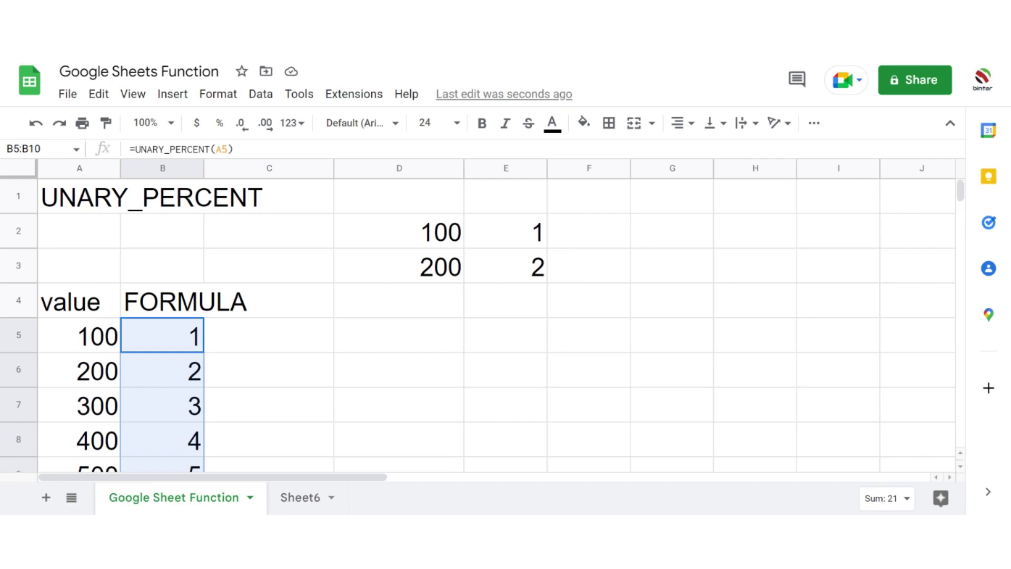
Test the UNARY_PERCENT formula by changing the value in A5 to 50 and after that to 0.95
{"action": "left_click", "coordinate": [89, 347]}
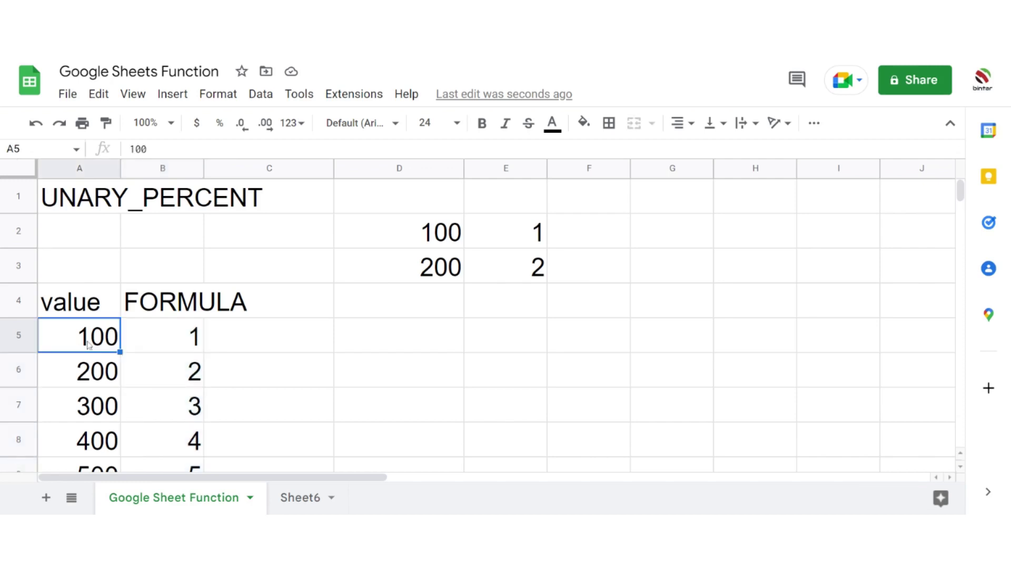
{"action": "type", "text": "50"}
{"action": "key", "text": "Tab"}
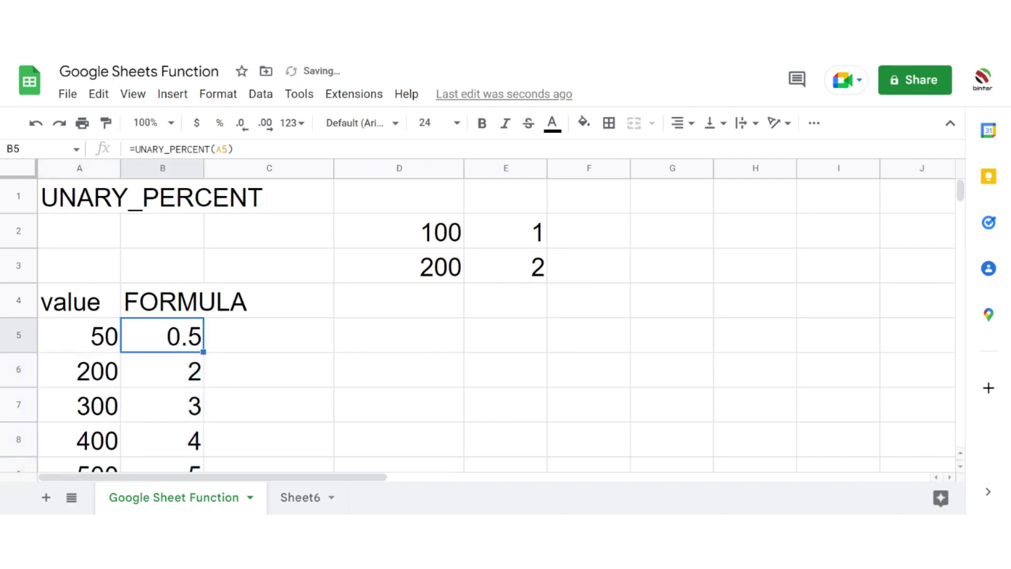
{"action": "left_click", "coordinate": [79, 336]}
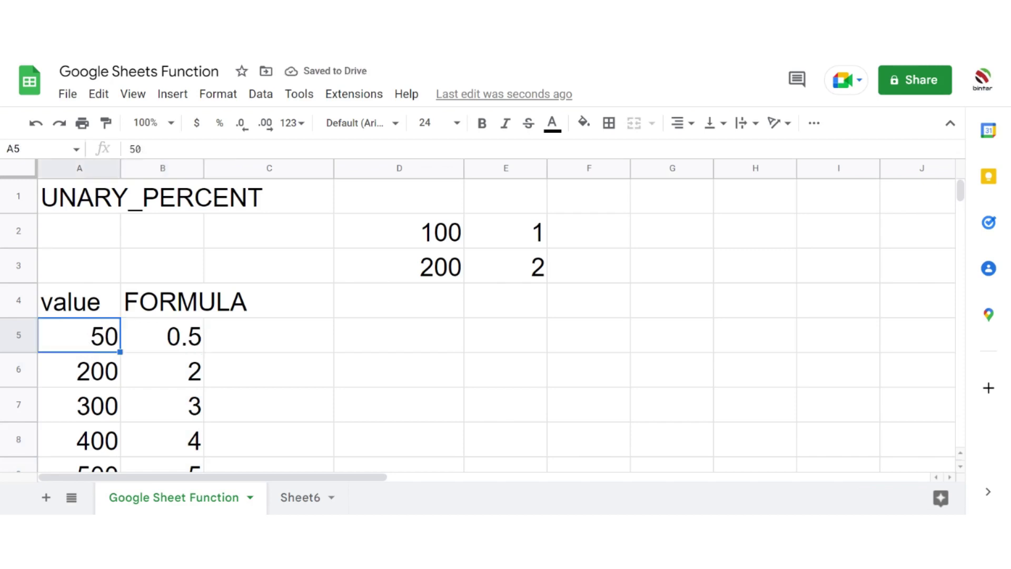
{"action": "type", "text": "0.95"}
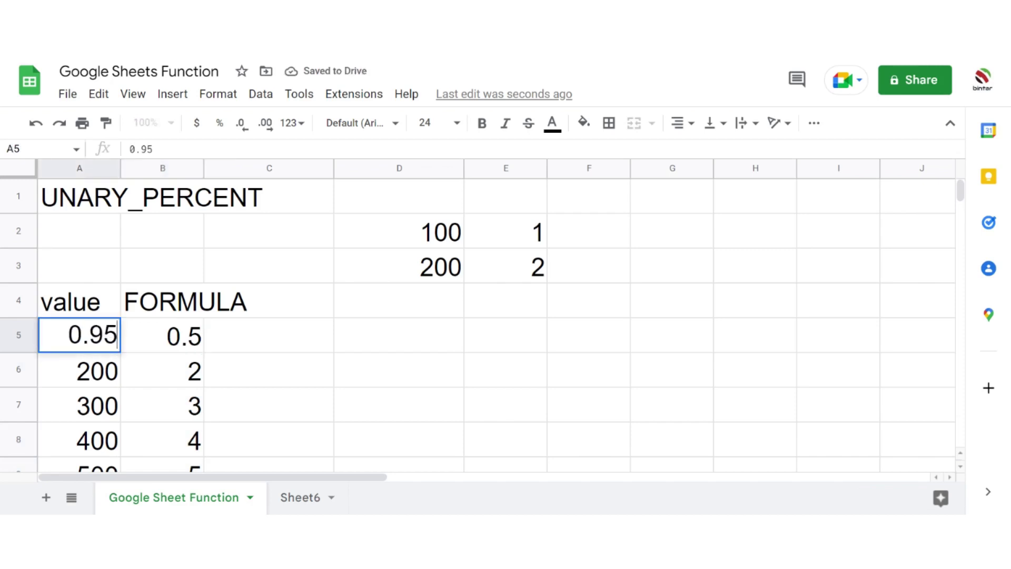
{"action": "key", "text": "Tab"}
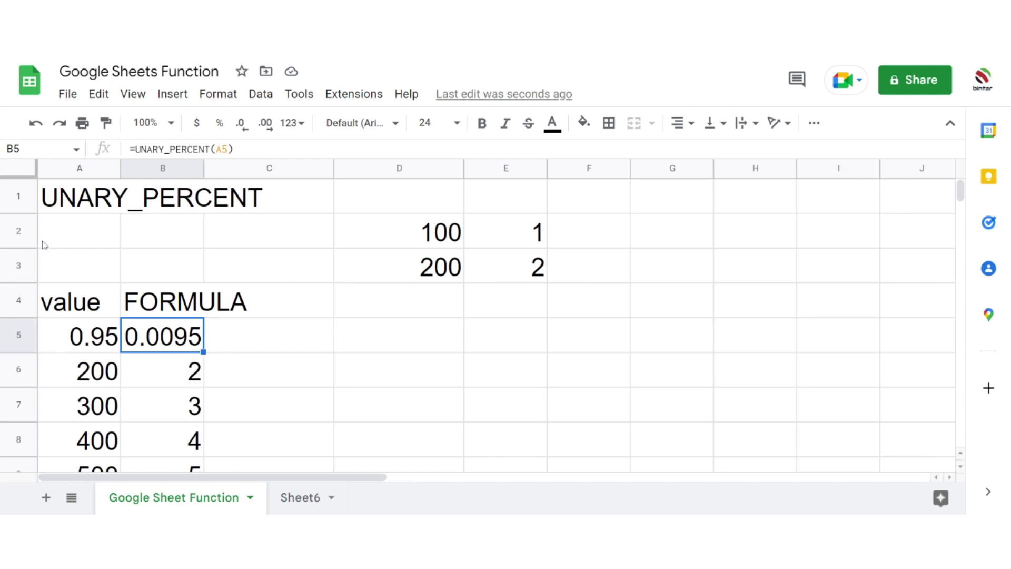
Clear the contents of the entire sheet and enter the title UPLUS in A1
{"action": "left_click", "coordinate": [24, 175]}
{"action": "key", "text": "Delete"}
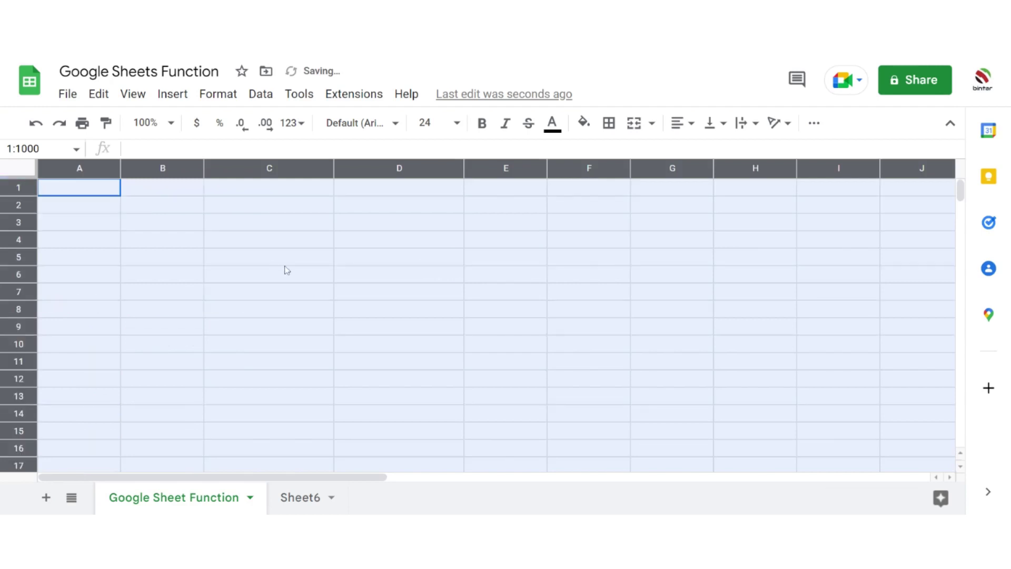
{"action": "left_click", "coordinate": [203, 261]}
{"action": "left_click", "coordinate": [99, 195]}
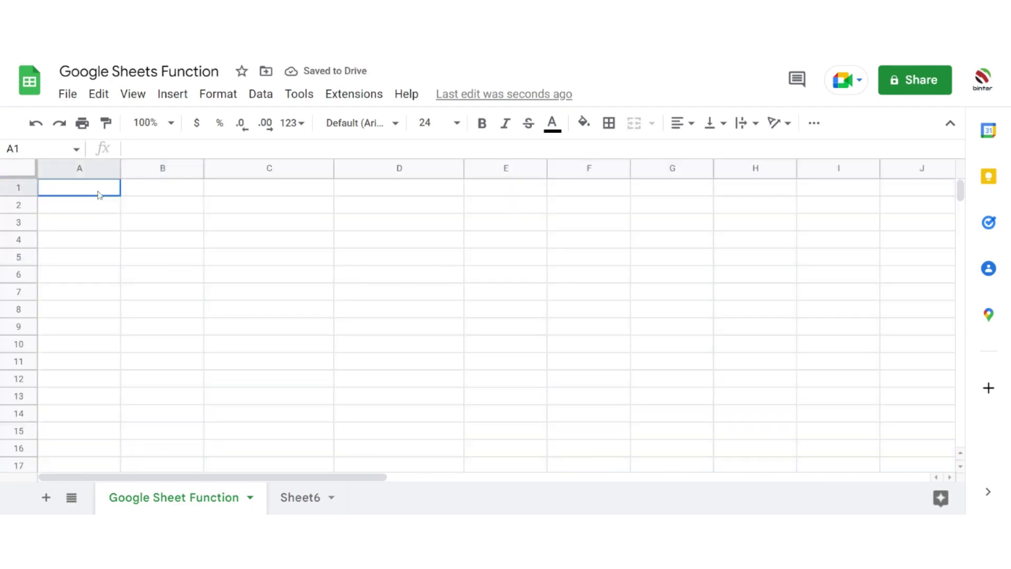
{"action": "type", "text": "UPLUS"}
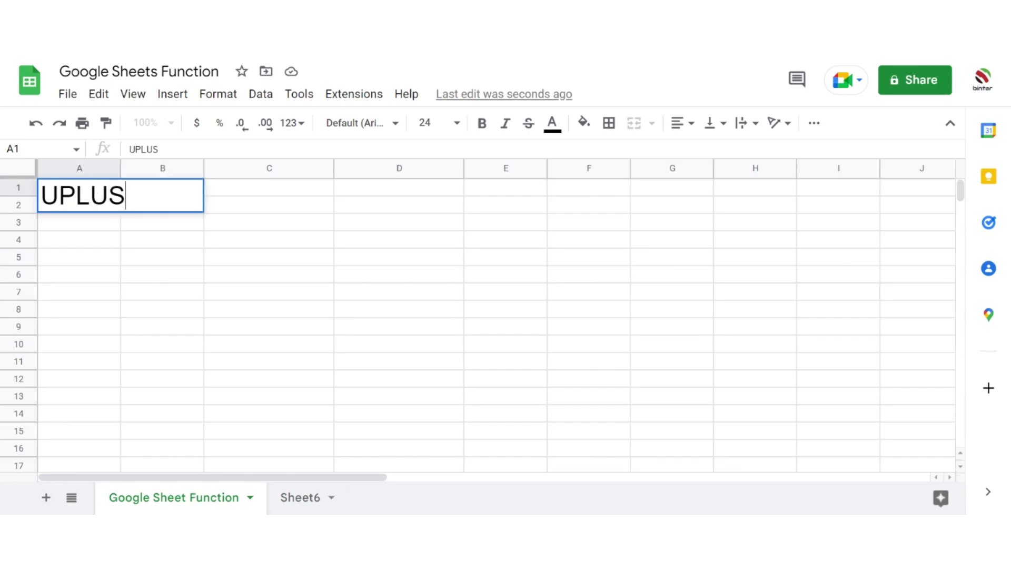
{"action": "key", "text": "Tab"}
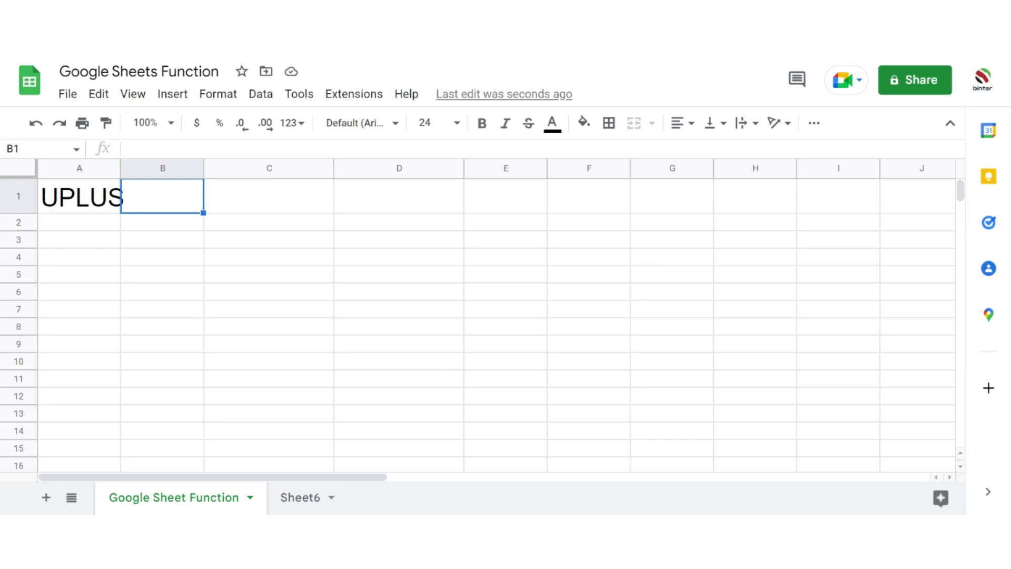
Enter the column headings value in A3 and FORMULA in B3
{"action": "key", "text": "Down"}
{"action": "key", "text": "Down"}
{"action": "key", "text": "Left"}
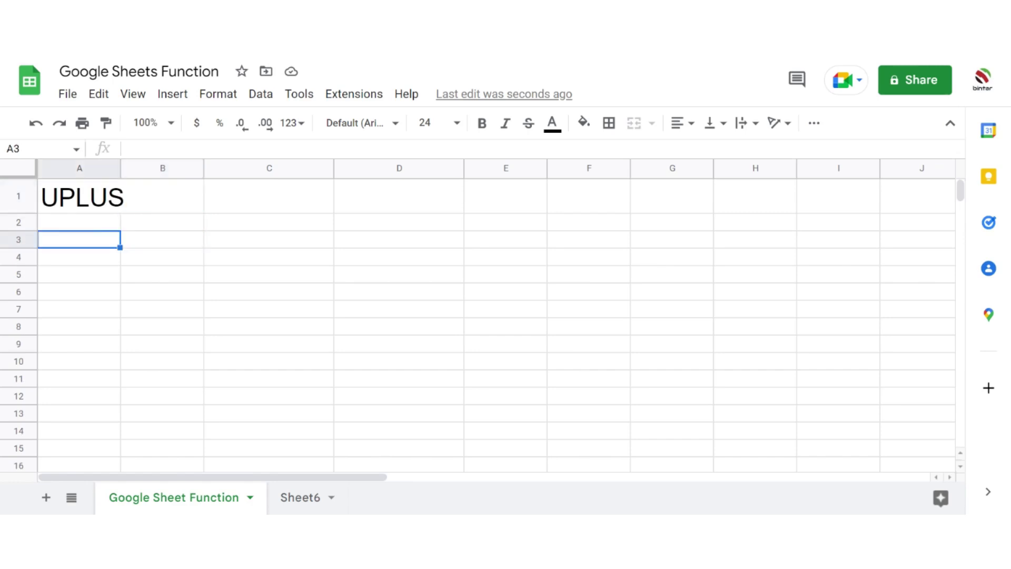
{"action": "key", "text": "Down"}
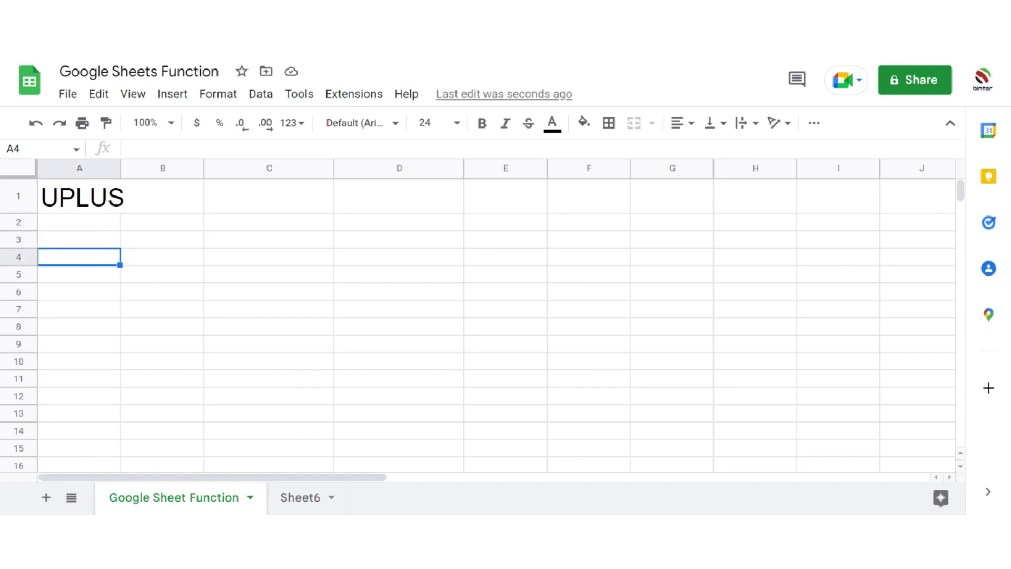
{"action": "key", "text": "Up"}
{"action": "key", "text": "Up"}
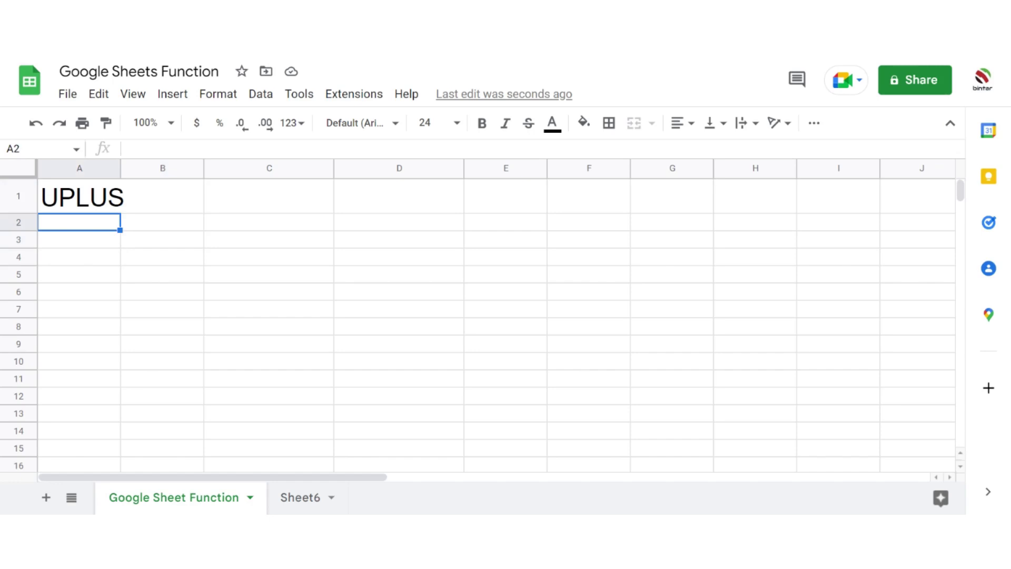
{"action": "key", "text": "Down"}
{"action": "key", "text": "Down"}
{"action": "key", "text": "Up"}
{"action": "type", "text": "val"}
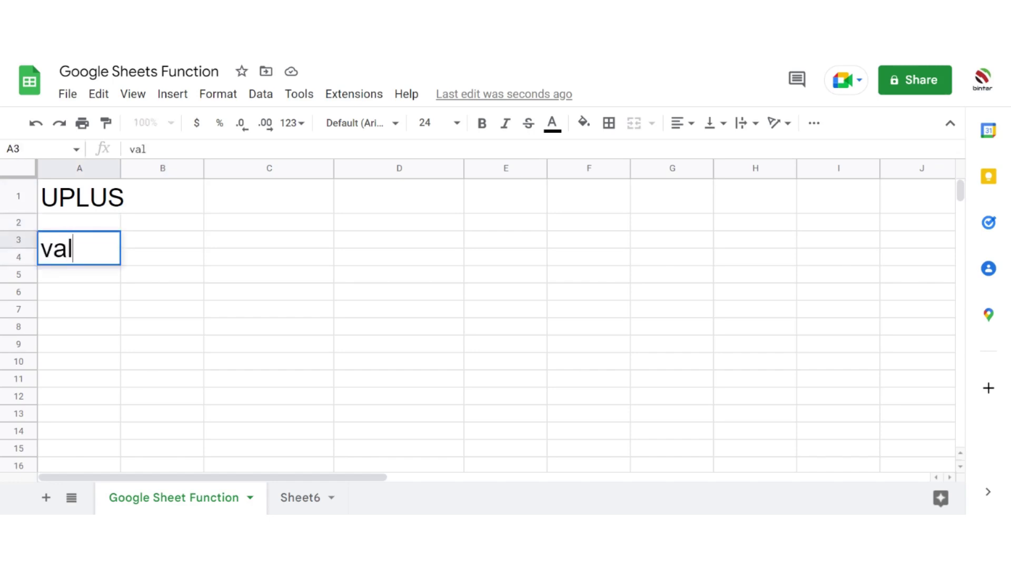
{"action": "type", "text": "ue"}
{"action": "key", "text": "Tab"}
{"action": "type", "text": "F"}
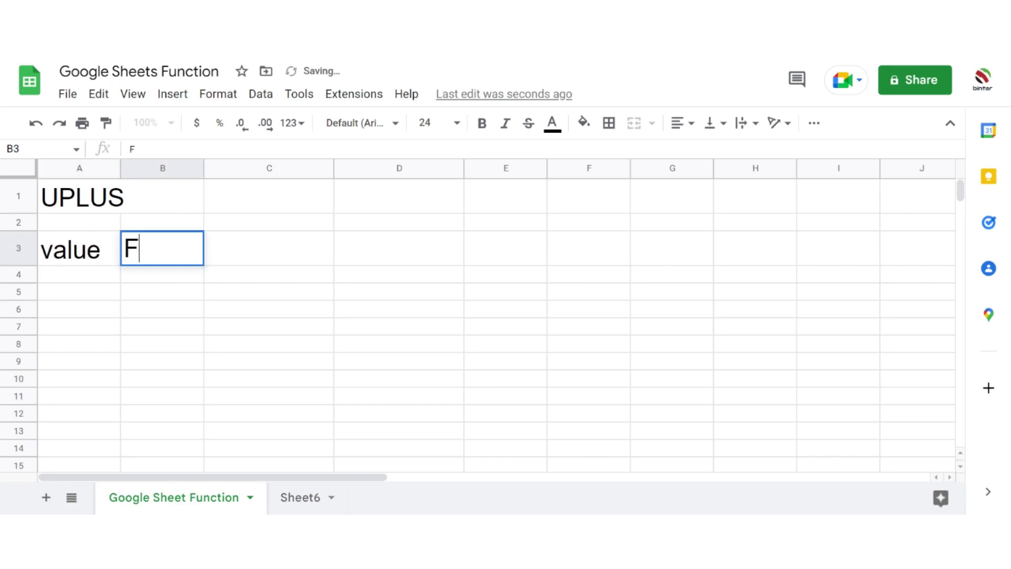
{"action": "type", "text": "ORMULA"}
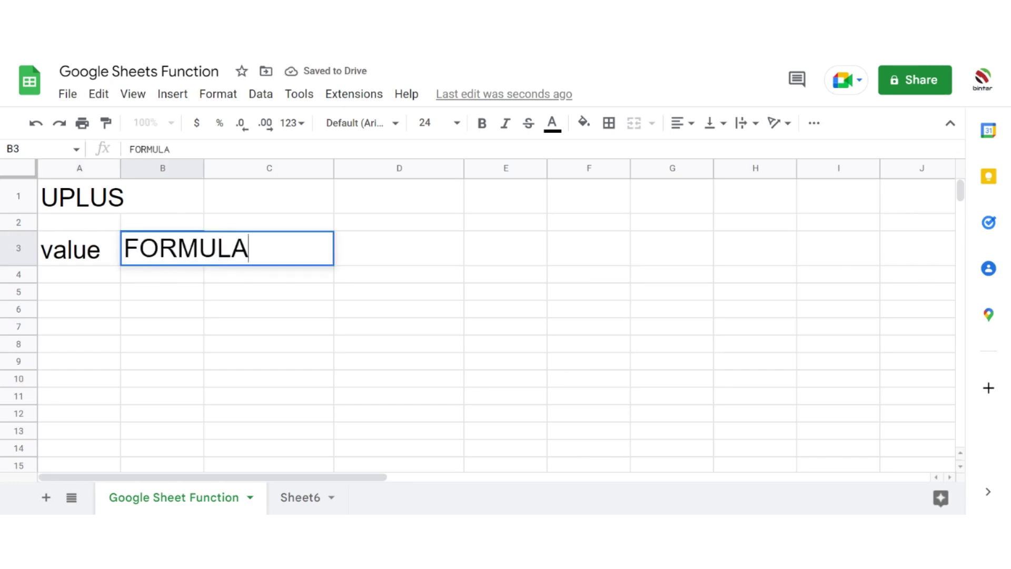
{"action": "key", "text": "Return"}
Enter -10 in A4 and the formula =UPLUS(A4) in B4
{"action": "type", "text": "-10"}
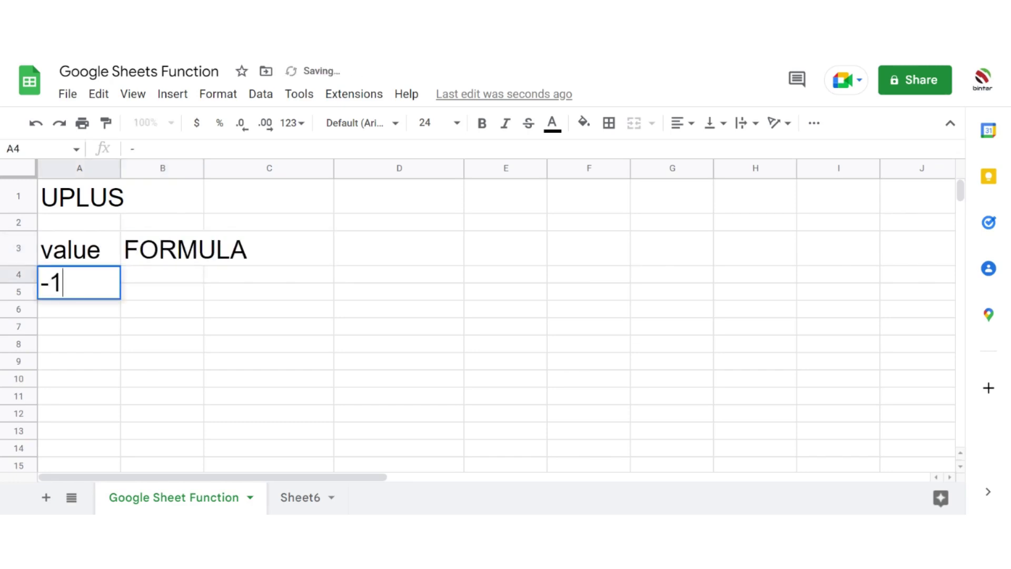
{"action": "key", "text": "Tab"}
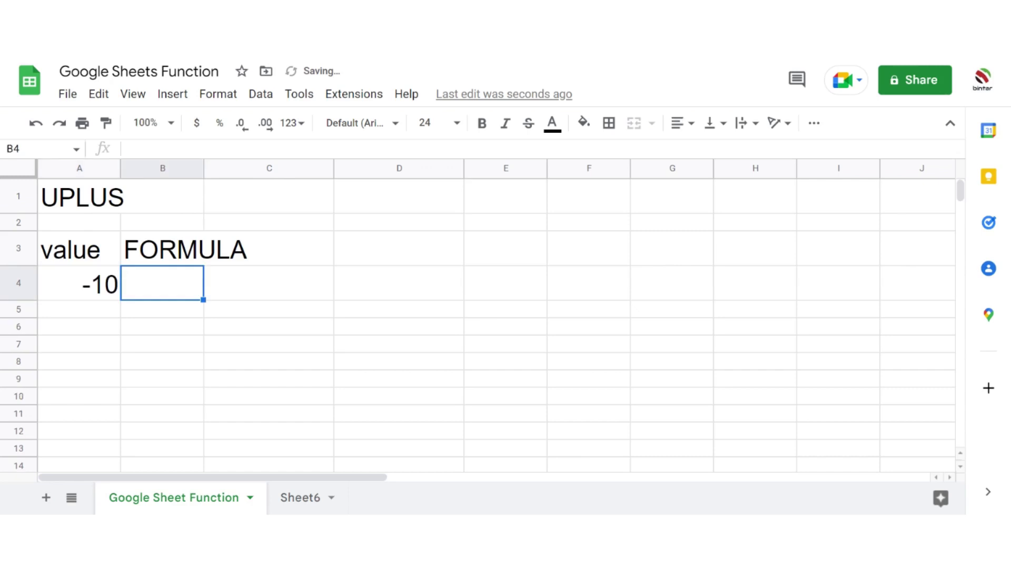
{"action": "type", "text": "=U"}
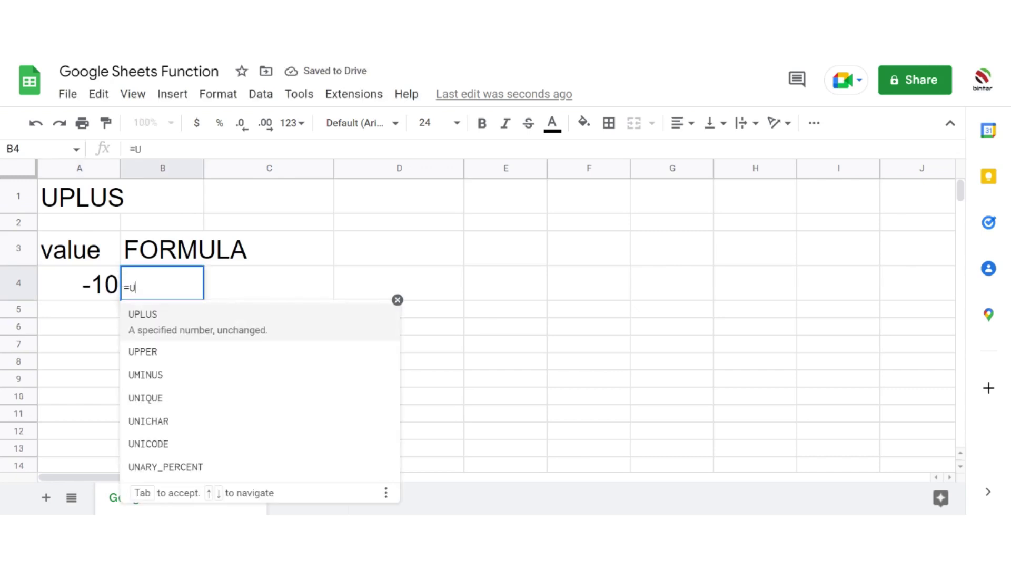
{"action": "type", "text": "PLUS"}
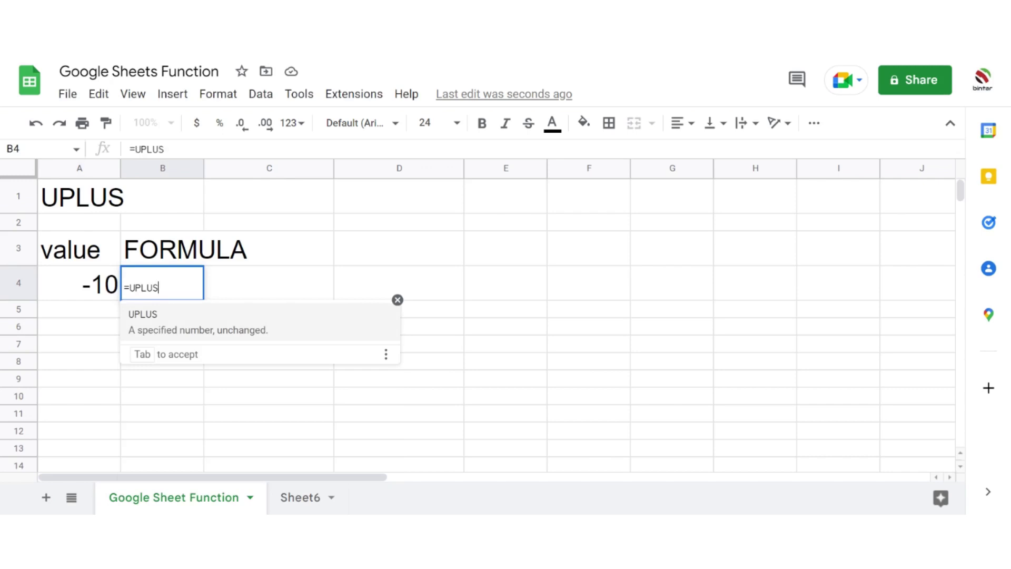
{"action": "type", "text": "("}
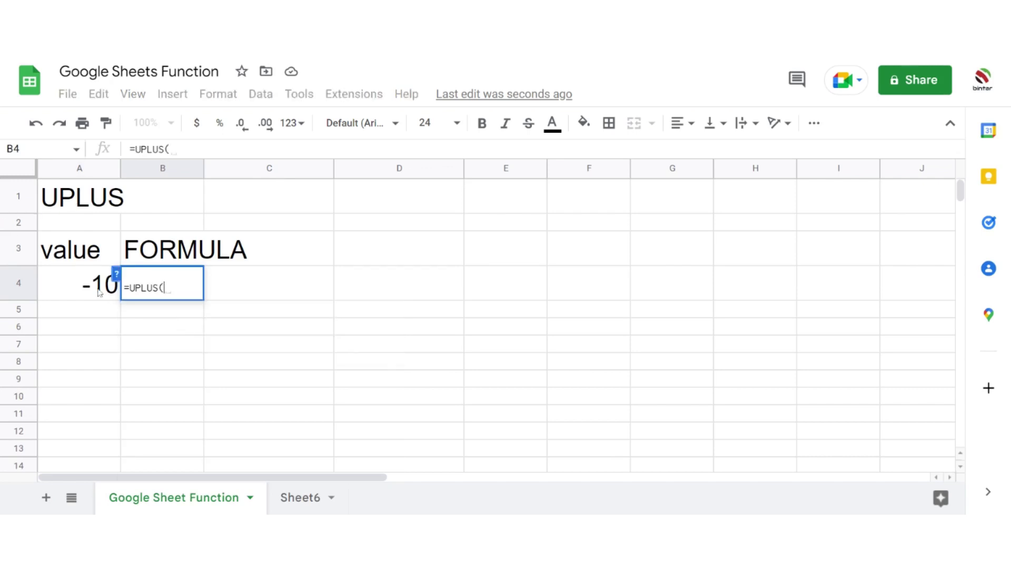
{"action": "left_click", "coordinate": [99, 292]}
{"action": "key", "text": "Return"}
{"action": "key", "text": "Up"}
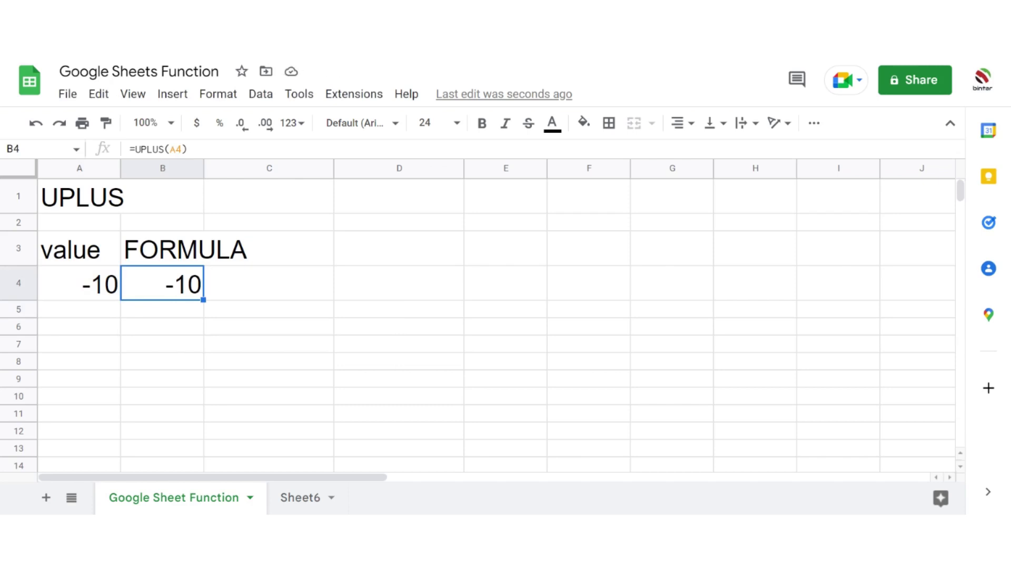
Test the UPLUS formula by setting A4 to 10, 0, 50 and finally -56
{"action": "key", "text": "Left"}
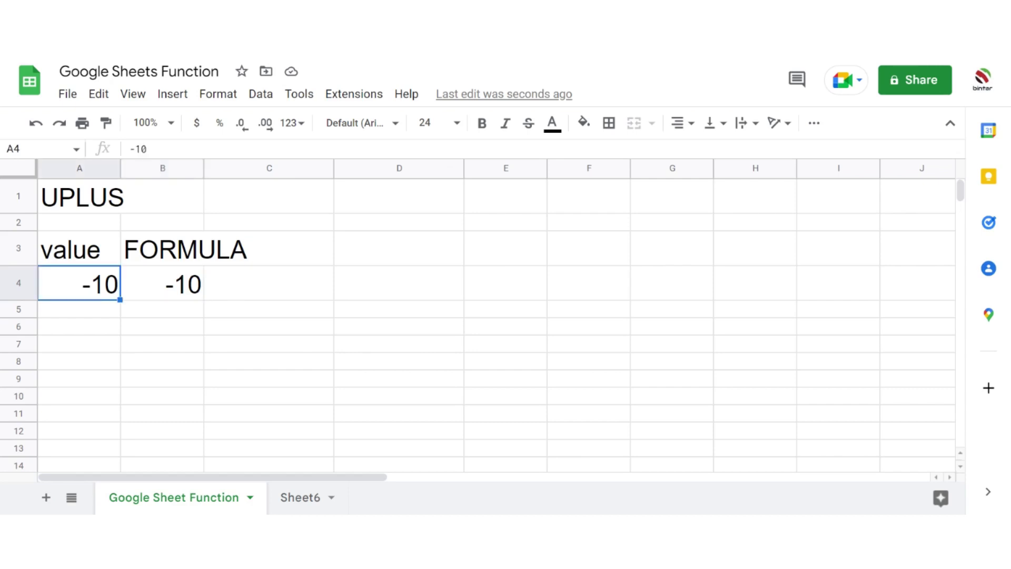
{"action": "type", "text": "10"}
{"action": "key", "text": "Right"}
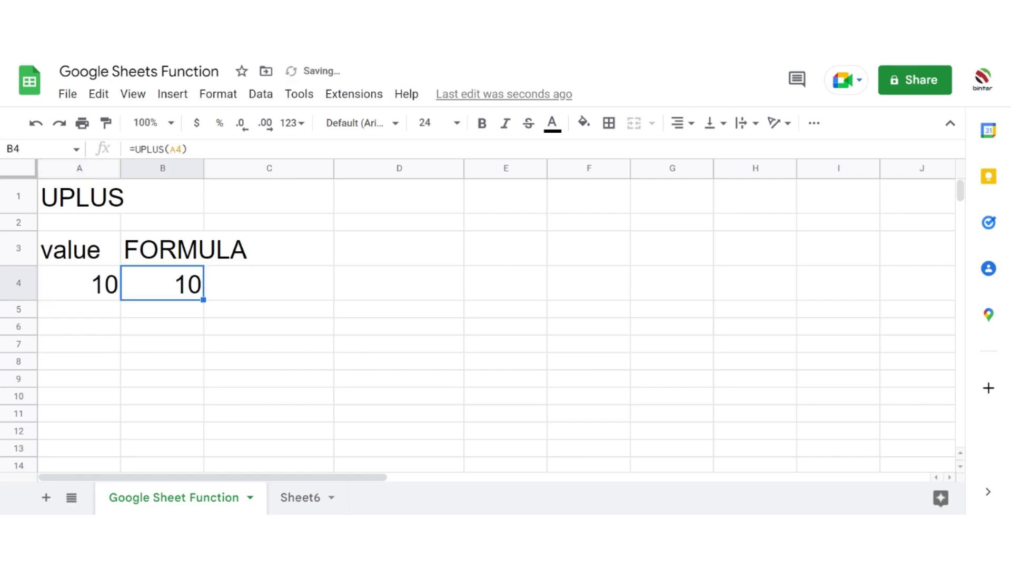
{"action": "key", "text": "Left"}
{"action": "type", "text": "0"}
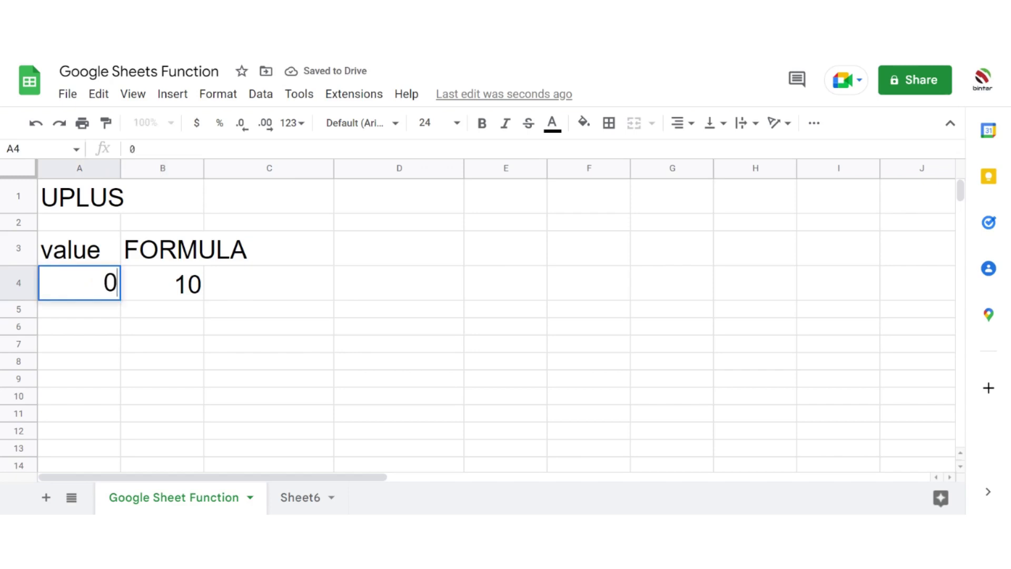
{"action": "key", "text": "Up"}
{"action": "key", "text": "Down"}
{"action": "type", "text": "50"}
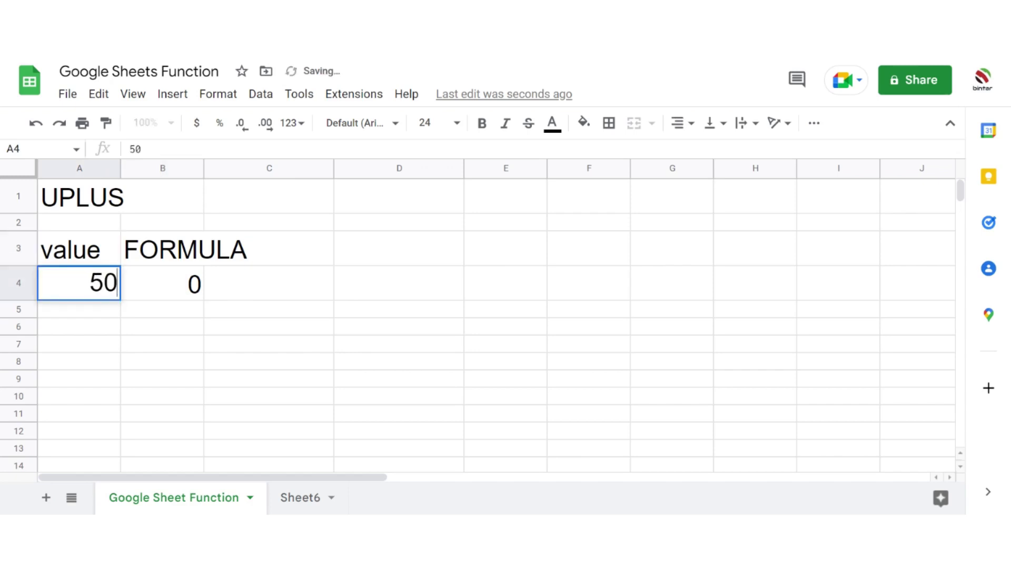
{"action": "key", "text": "Return"}
{"action": "key", "text": "Up"}
{"action": "type", "text": "-56"}
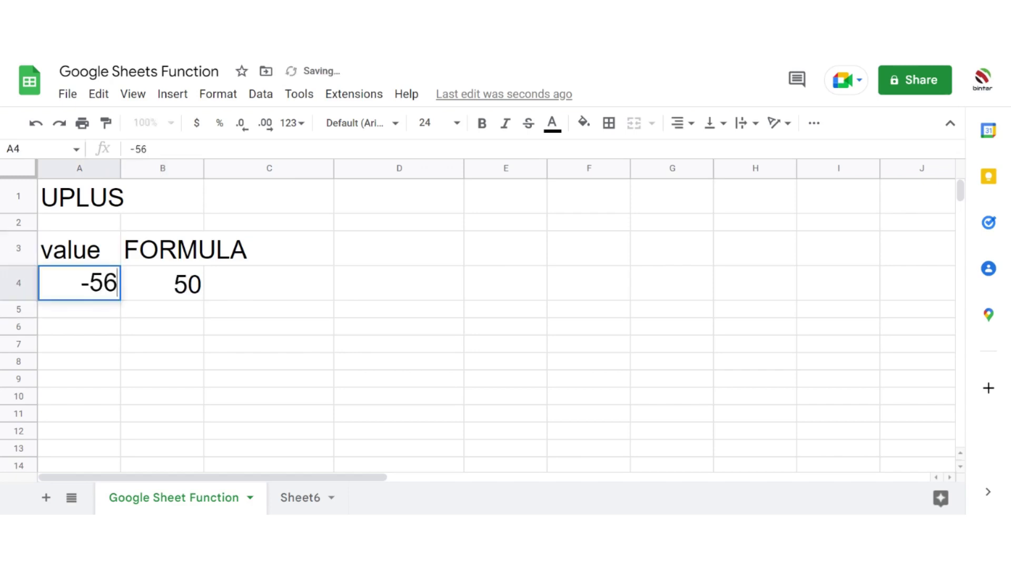
{"action": "key", "text": "Tab"}
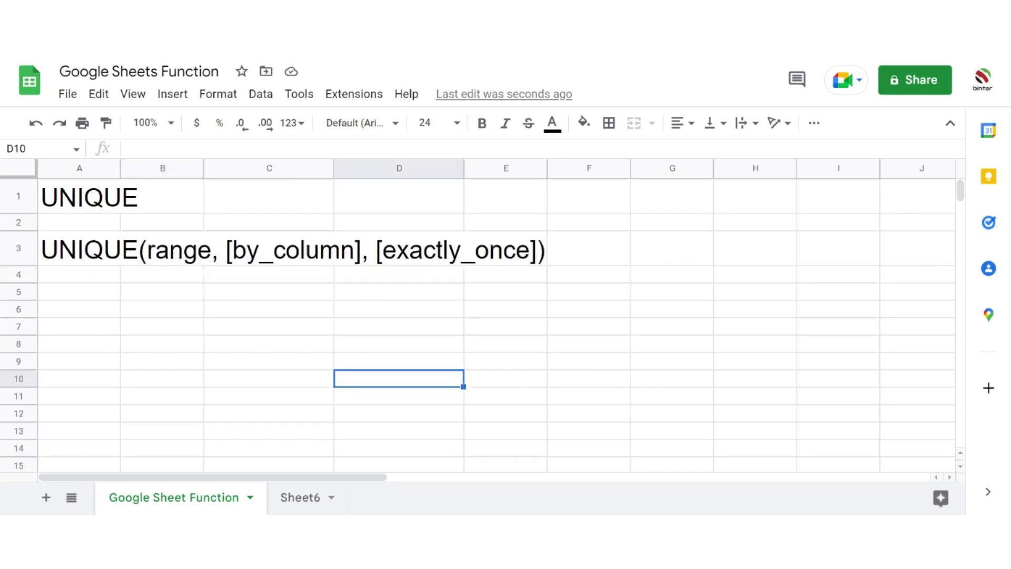
{"action": "left_click", "coordinate": [623, 369]}
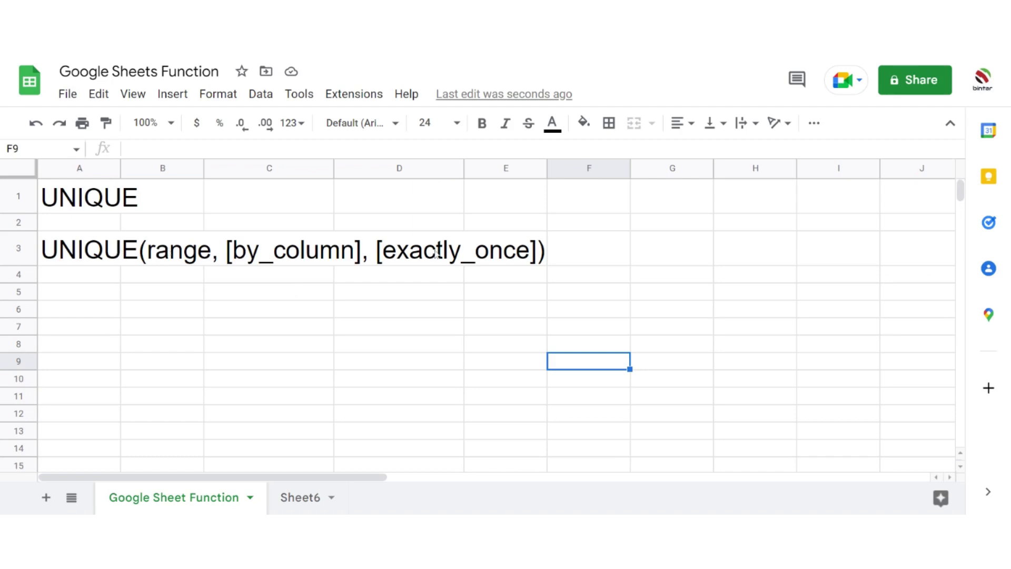
{"action": "left_click", "coordinate": [179, 258]}
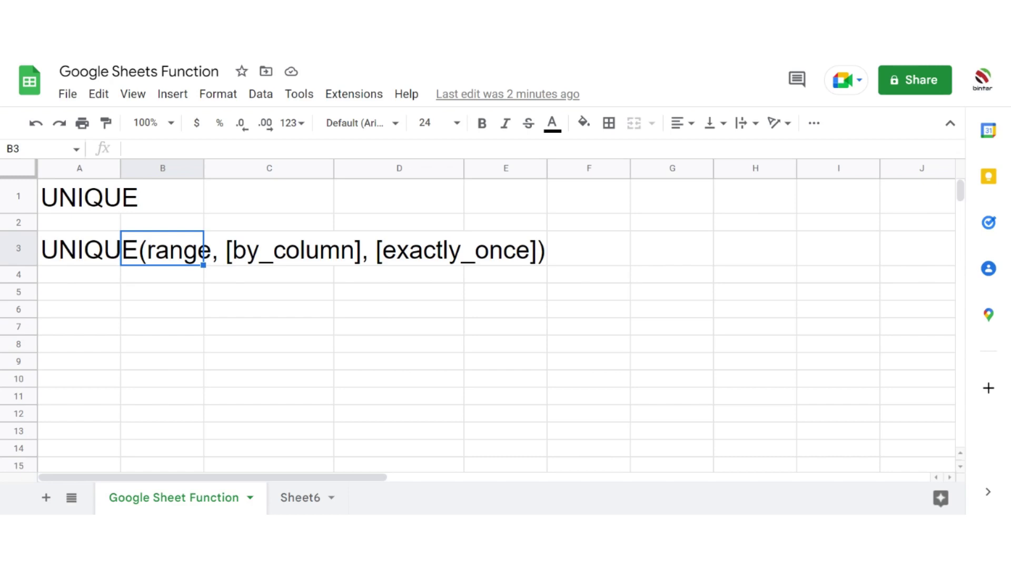
Enter the column heading Name1 in cell A5, below the UNIQUE syntax line
{"action": "key", "text": "Down"}
{"action": "key", "text": "Down"}
{"action": "key", "text": "Left"}
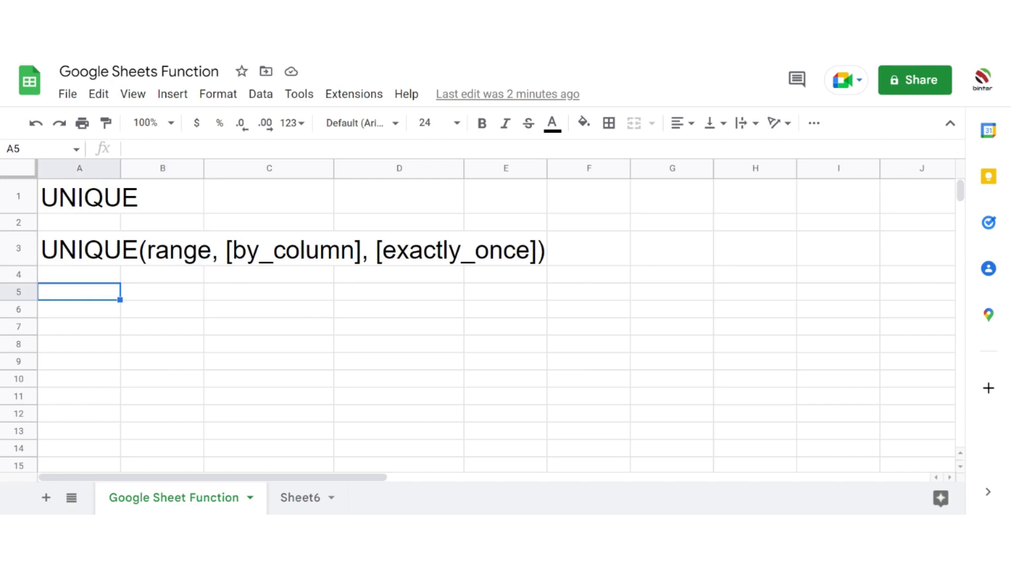
{"action": "type", "text": "Per"}
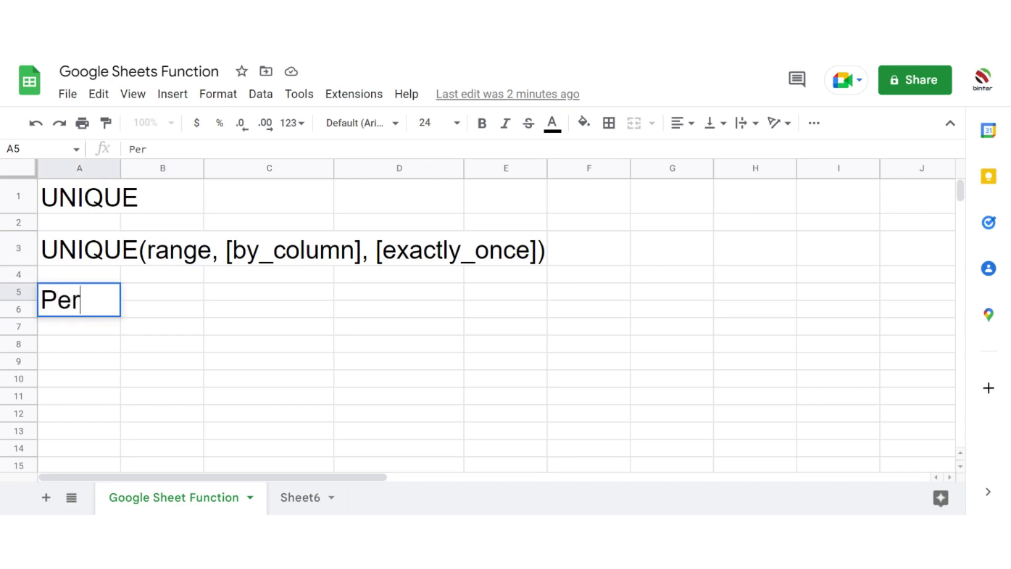
{"action": "key", "text": "BackSpace"}
{"action": "key", "text": "BackSpace"}
{"action": "key", "text": "BackSpace"}
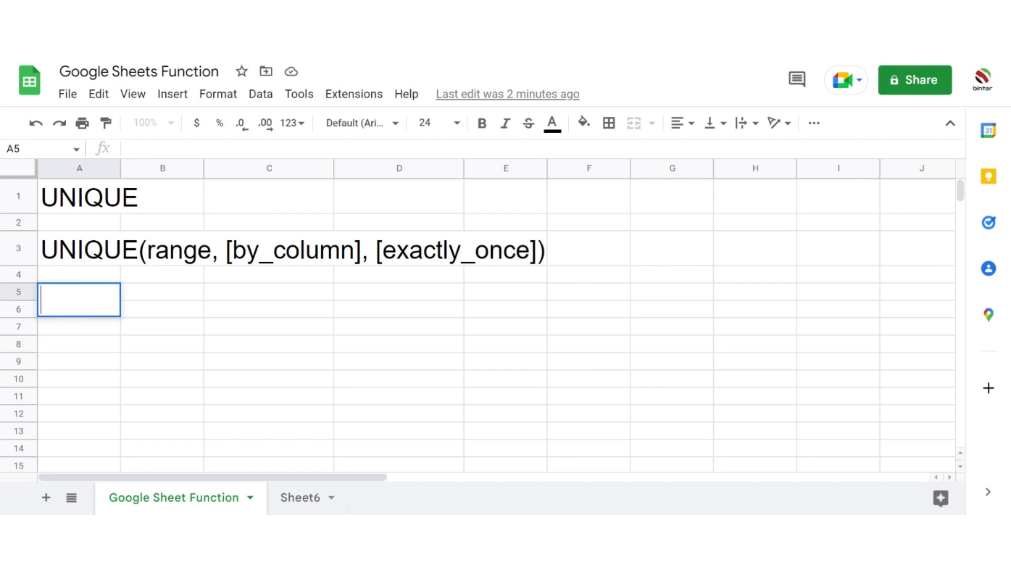
{"action": "type", "text": "Name"}
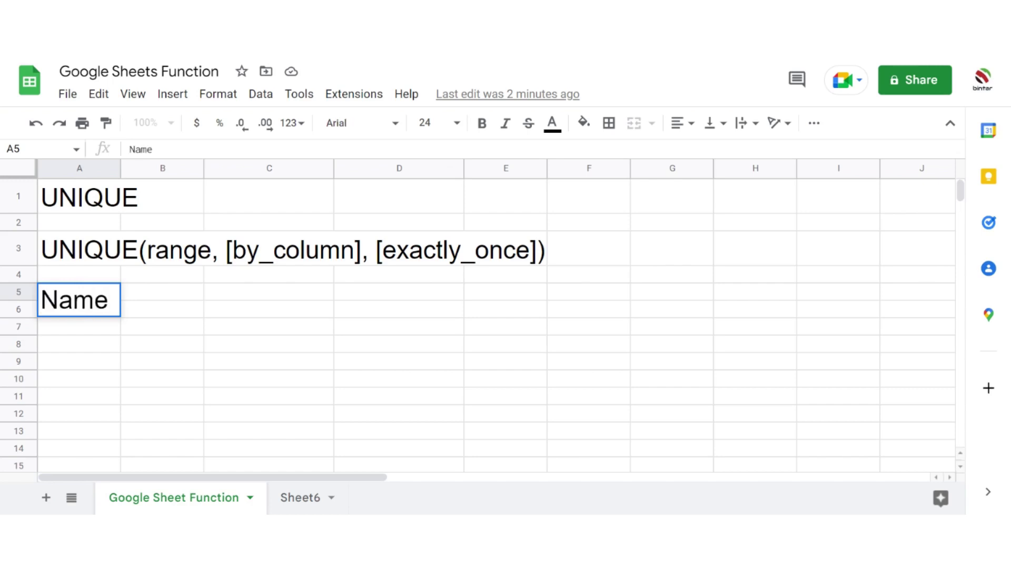
{"action": "type", "text": "1"}
{"action": "key", "text": "Tab"}
Enter the column headings Name2 in B5 and Name3 in C5
{"action": "type", "text": "name"}
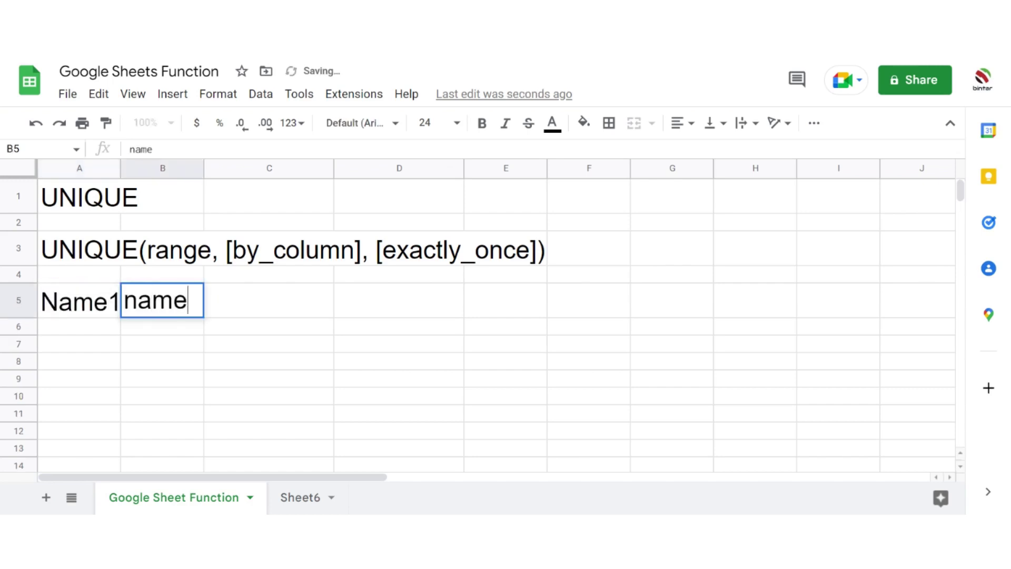
{"action": "type", "text": "2"}
{"action": "key", "text": "BackSpace"}
{"action": "key", "text": "BackSpace"}
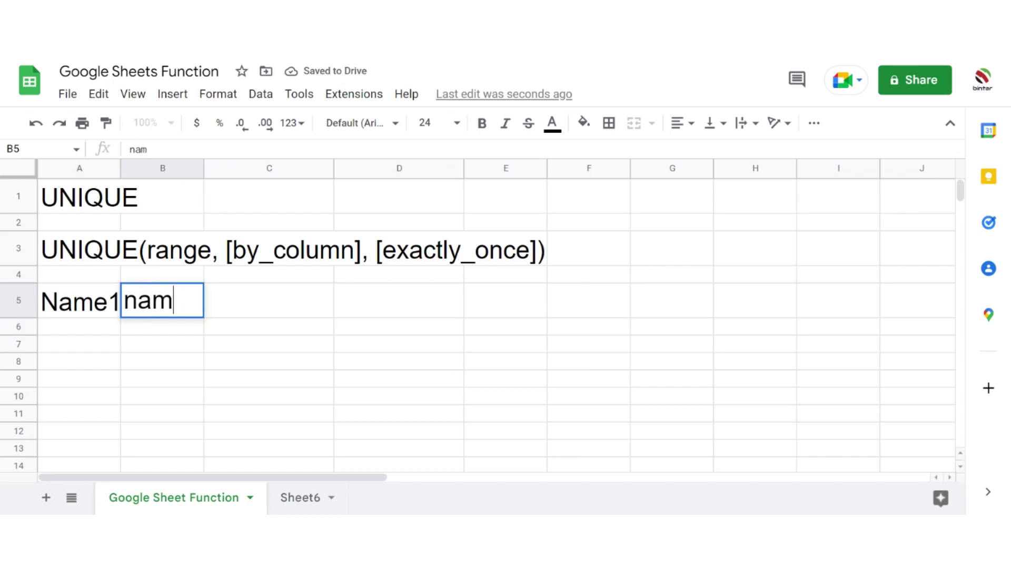
{"action": "key", "text": "BackSpace"}
{"action": "key", "text": "BackSpace"}
{"action": "key", "text": "BackSpace"}
{"action": "type", "text": "name"}
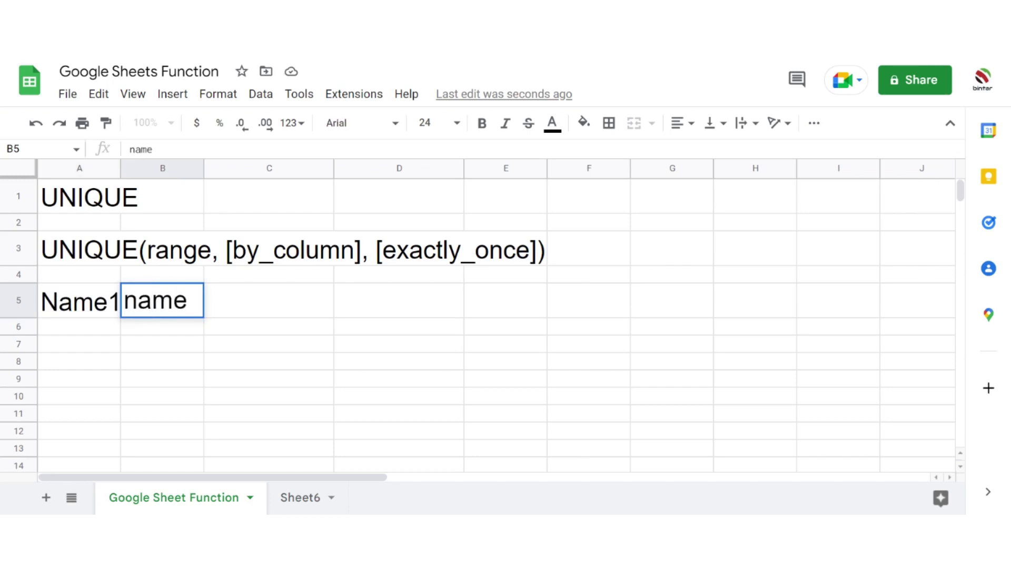
{"action": "key", "text": "BackSpace"}
{"action": "key", "text": "BackSpace"}
{"action": "key", "text": "BackSpace"}
{"action": "key", "text": "BackSpace"}
{"action": "type", "text": "Name"}
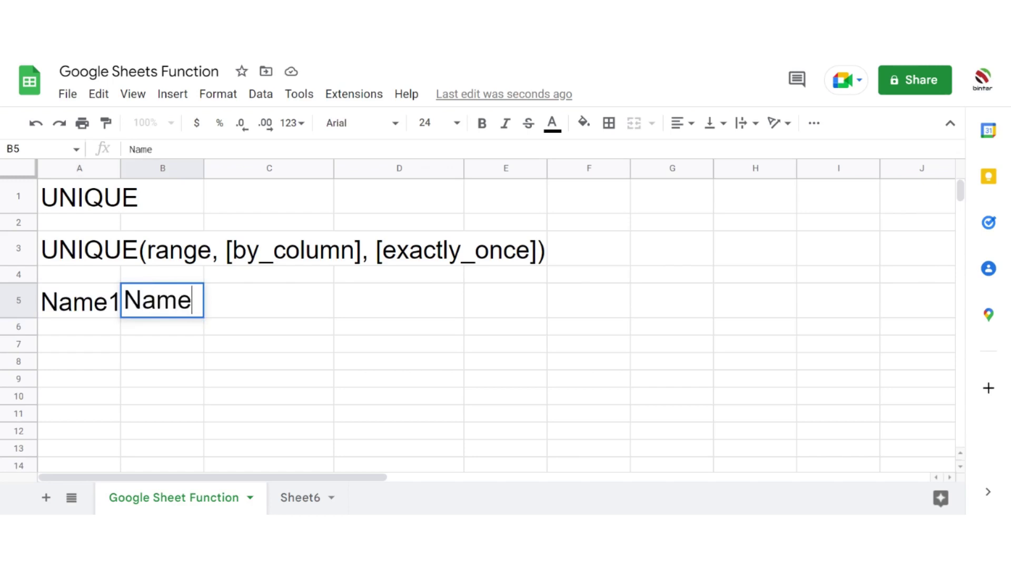
{"action": "type", "text": "2"}
{"action": "key", "text": "Tab"}
{"action": "type", "text": "Name3"}
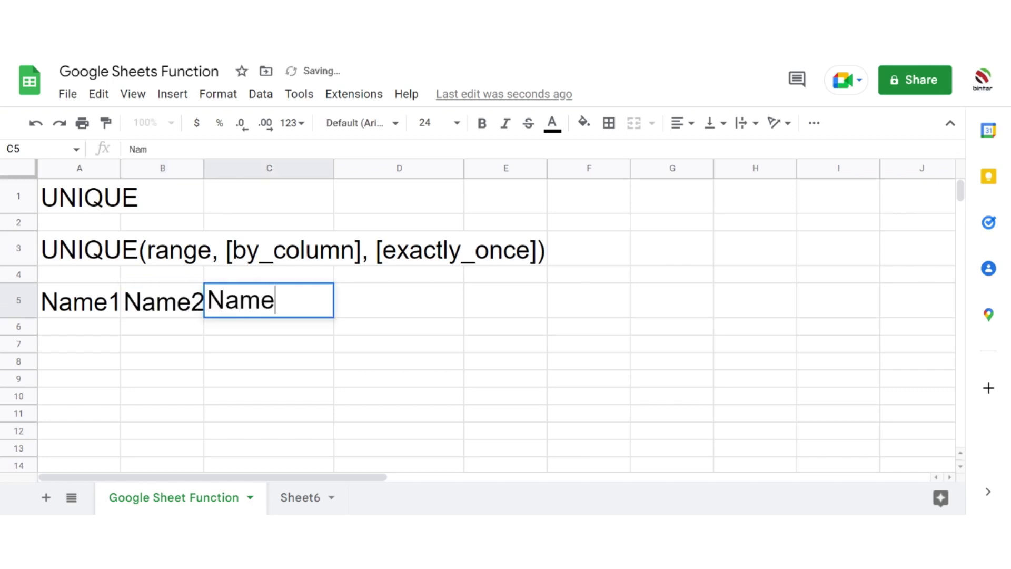
{"action": "key", "text": "Return"}
Enter a sample first name in A6 and a different first name in B6
{"action": "key", "text": "Left"}
{"action": "key", "text": "Left"}
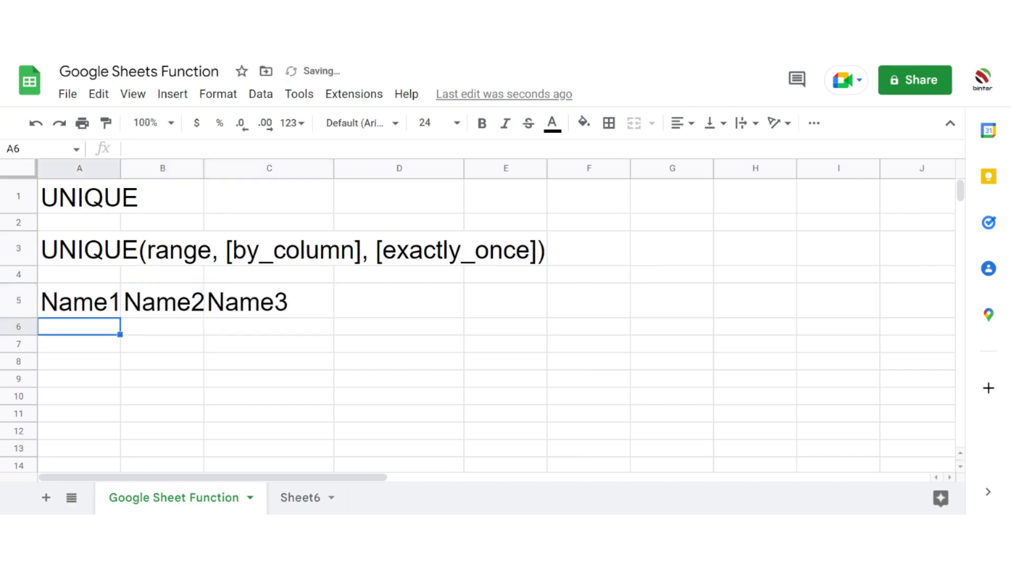
{"action": "type", "text": "Raj"}
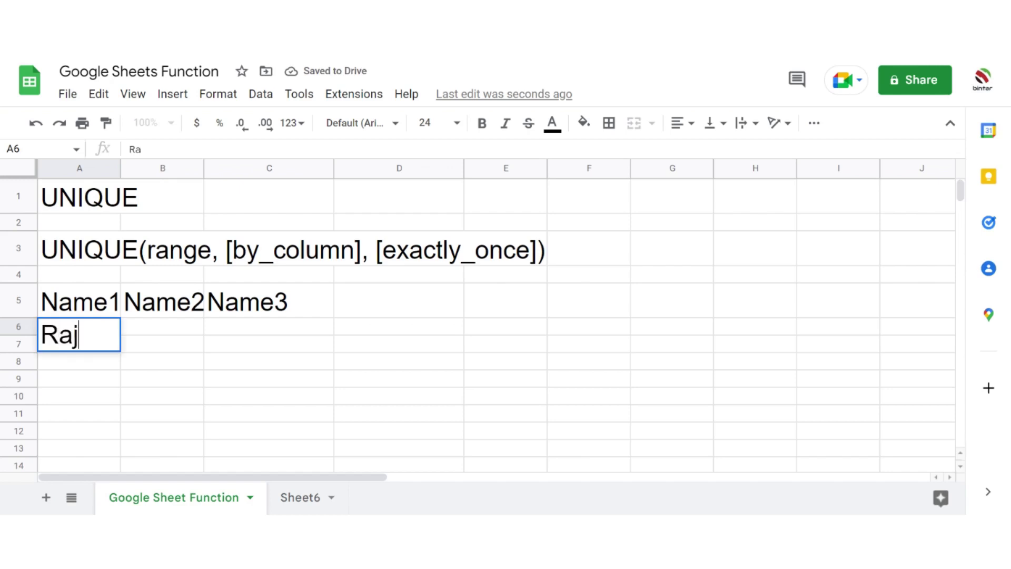
{"action": "key", "text": "Tab"}
{"action": "type", "text": "Ravi"}
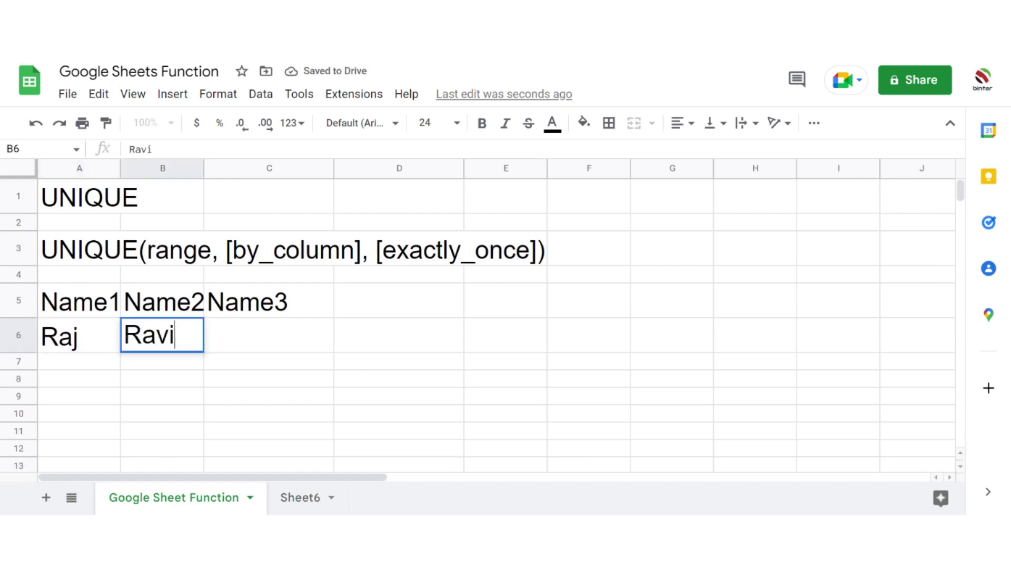
{"action": "key", "text": "Tab"}
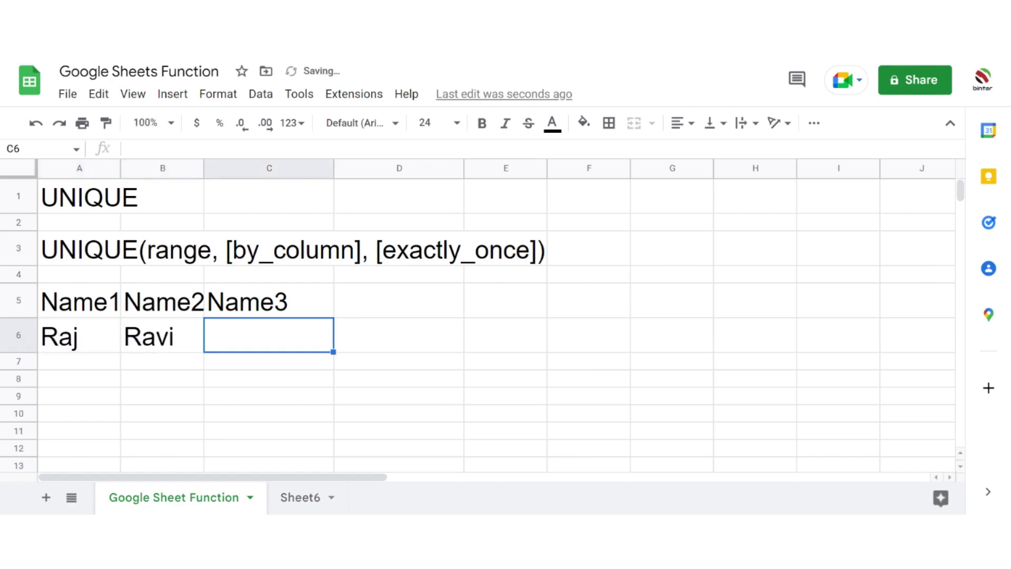
Enter the same capitalized first name in C6 as in A6
{"action": "type", "text": "raj"}
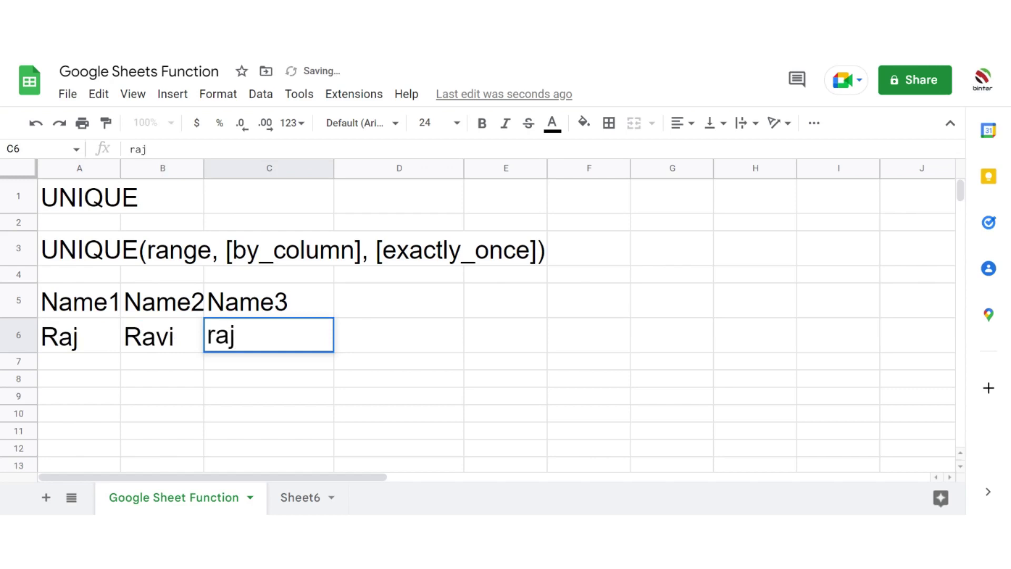
{"action": "key", "text": "BackSpace"}
{"action": "key", "text": "BackSpace"}
{"action": "key", "text": "BackSpace"}
{"action": "type", "text": "rak"}
{"action": "key", "text": "BackSpace"}
{"action": "key", "text": "BackSpace"}
{"action": "key", "text": "BackSpace"}
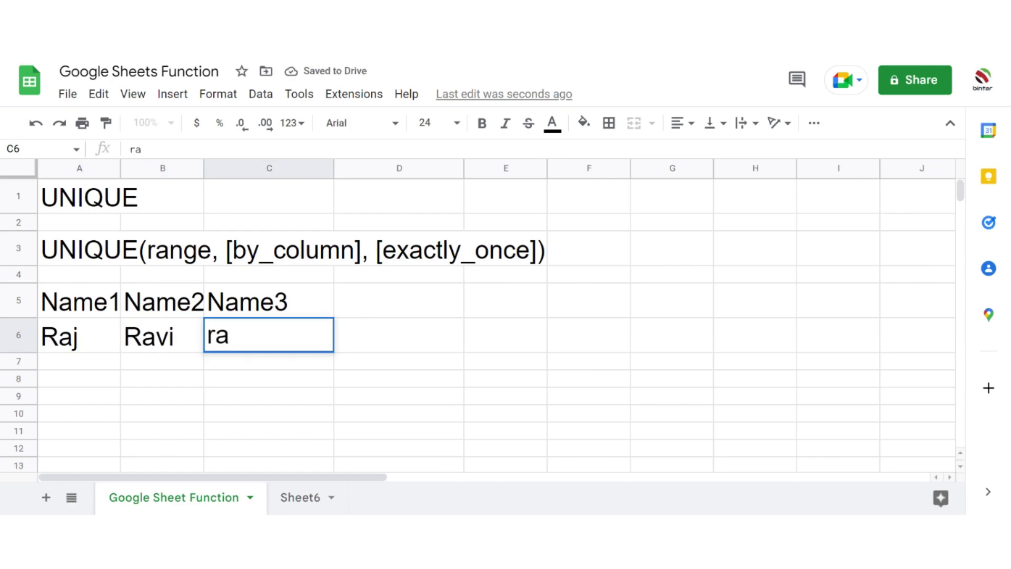
{"action": "type", "text": "Raj"}
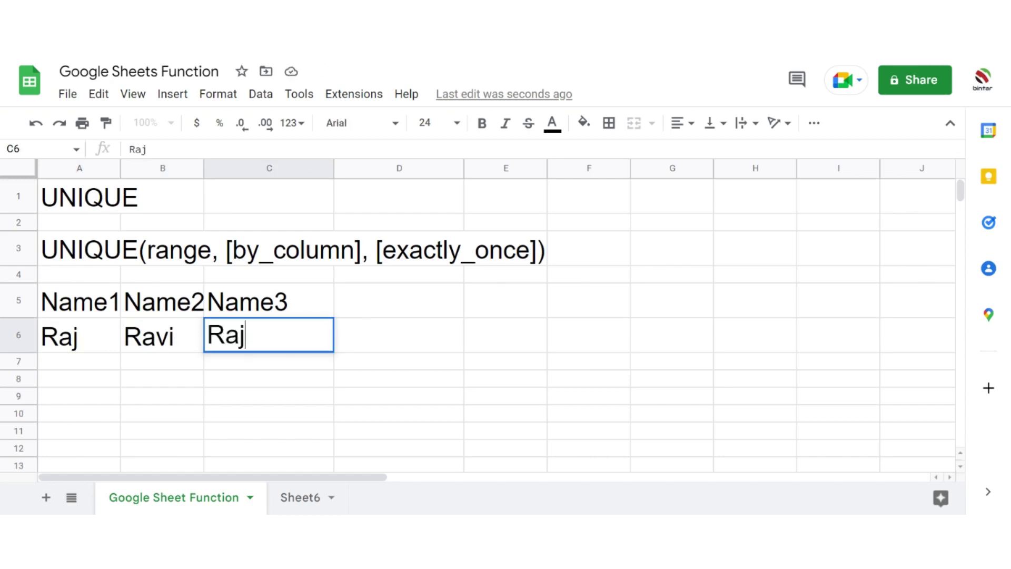
{"action": "key", "text": "Return"}
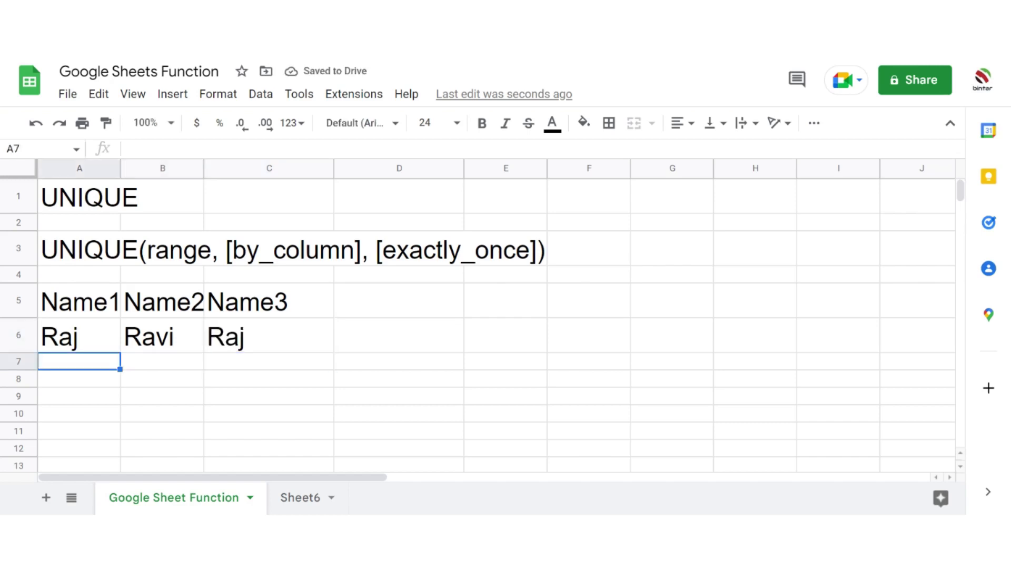
Enter a new sample first name in A7, different from those in row 6
{"action": "scroll", "coordinate": [303, 266], "scroll_direction": "down", "scroll_amount": 1}
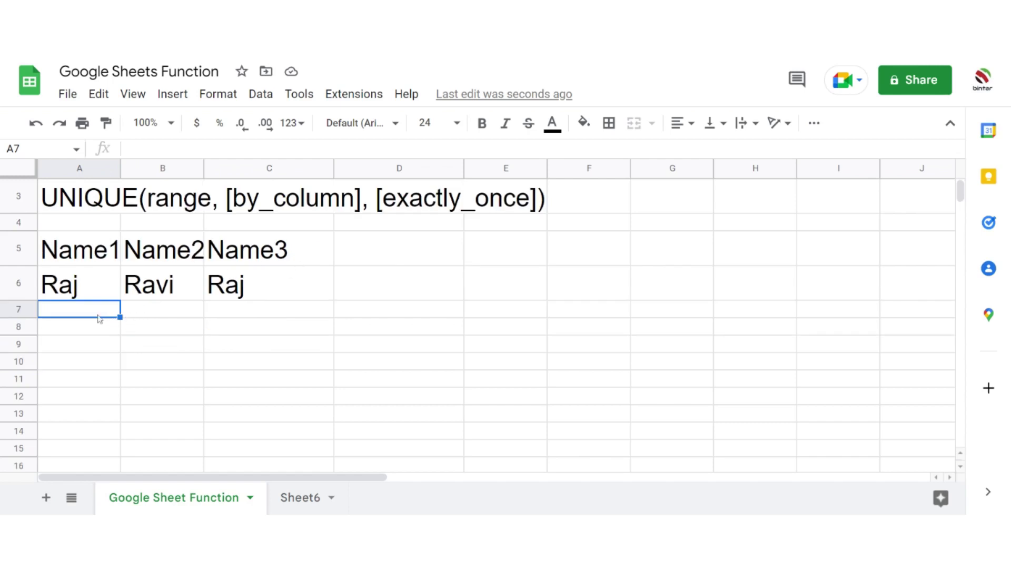
{"action": "type", "text": "Kamla"}
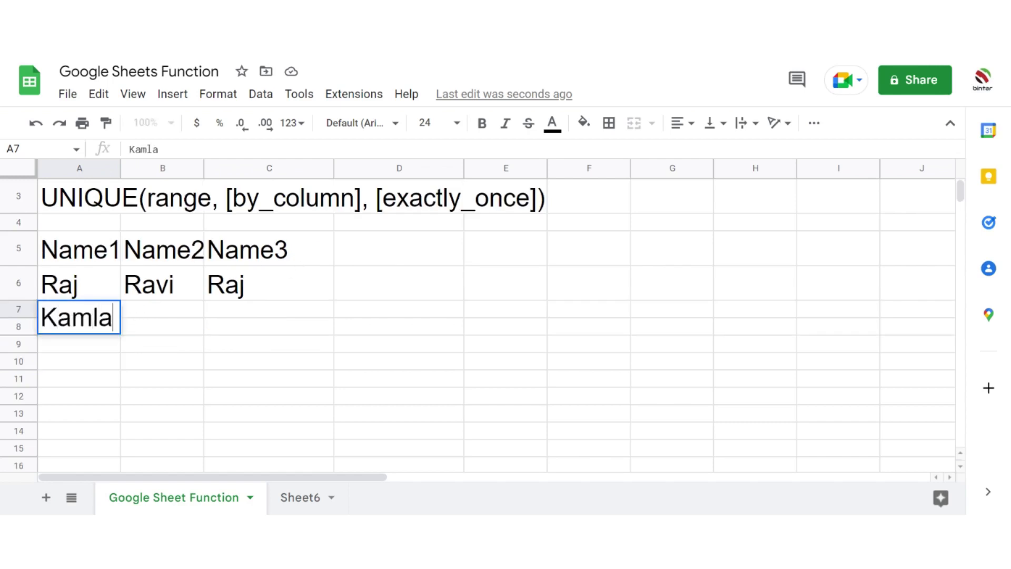
{"action": "key", "text": "BackSpace"}
{"action": "key", "text": "BackSpace"}
{"action": "key", "text": "BackSpace"}
{"action": "key", "text": "BackSpace"}
{"action": "type", "text": "amal"}
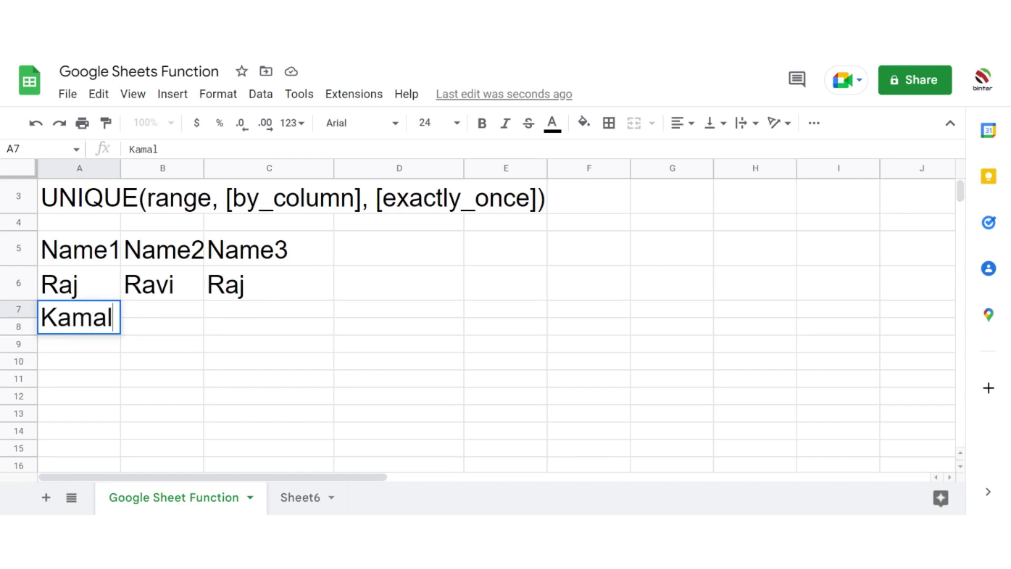
{"action": "key", "text": "Tab"}
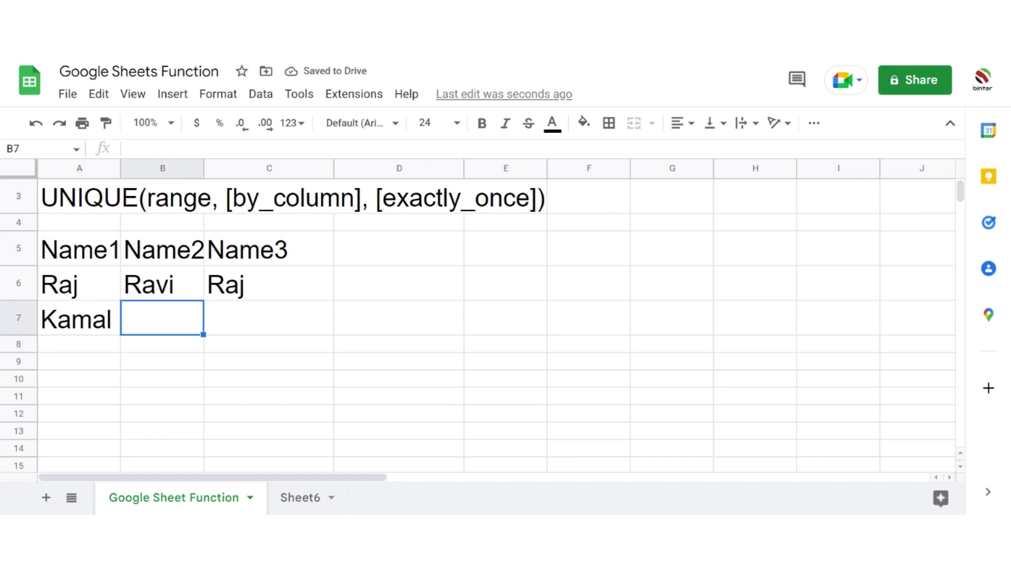
Enter another new first name in B7 and repeat the first name from A7 in C7
{"action": "type", "text": "Viki"}
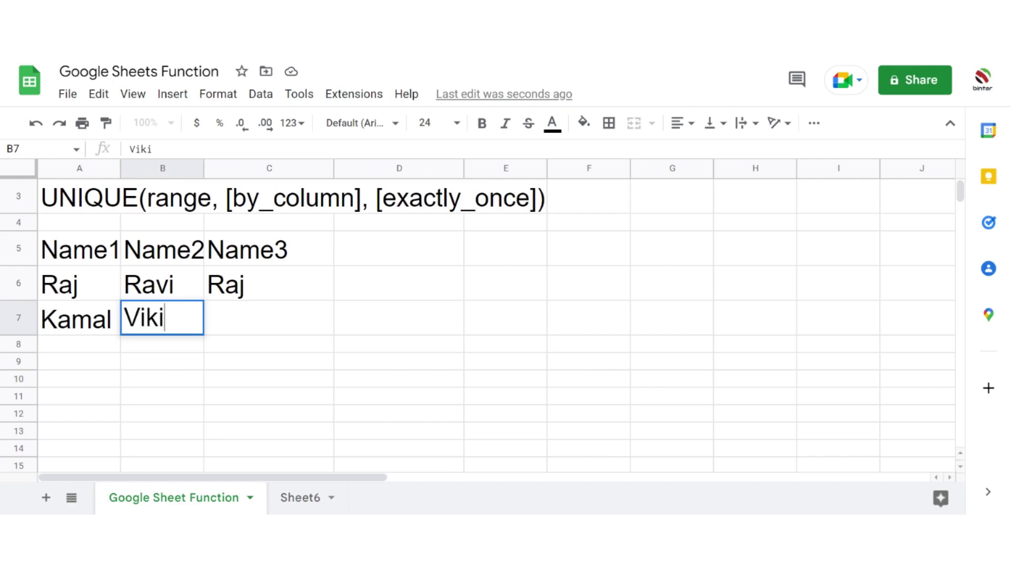
{"action": "key", "text": "Tab"}
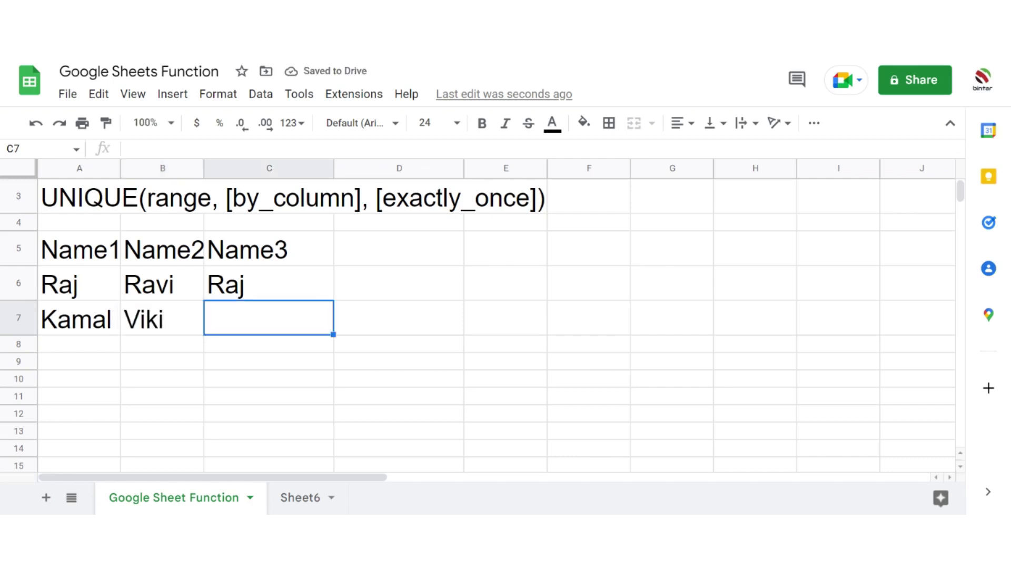
{"action": "type", "text": "Kam"}
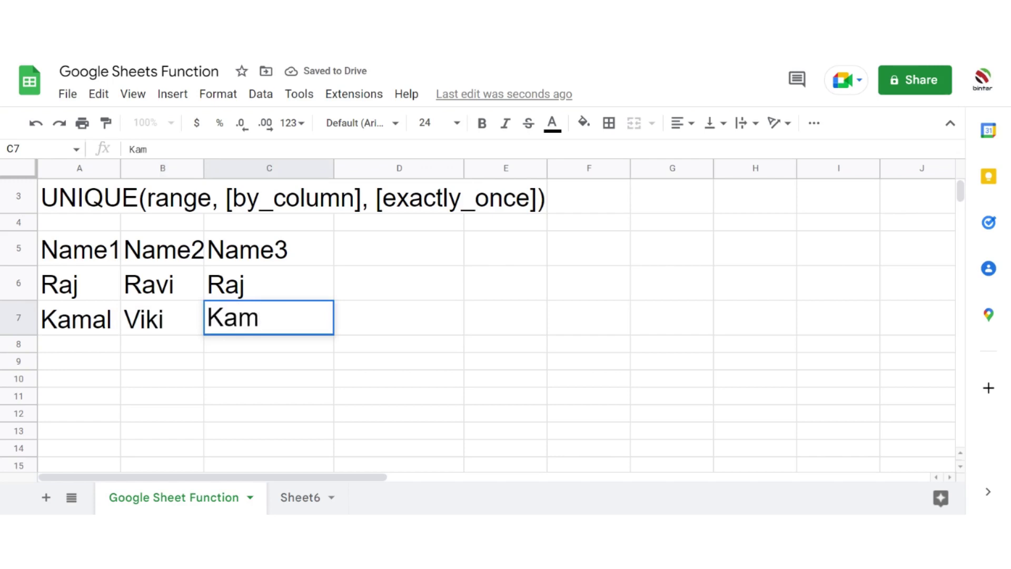
{"action": "type", "text": "al"}
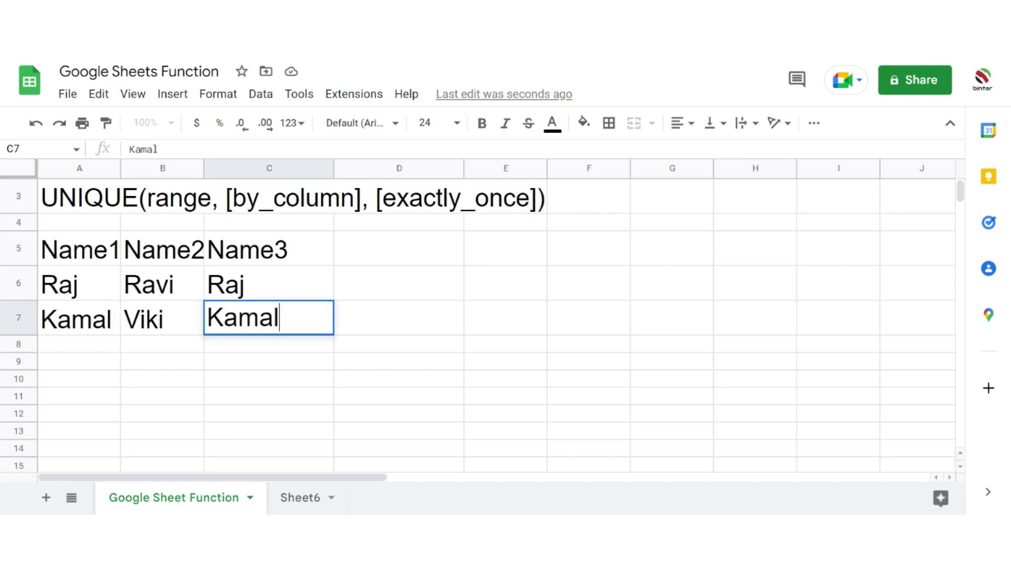
{"action": "key", "text": "Return"}
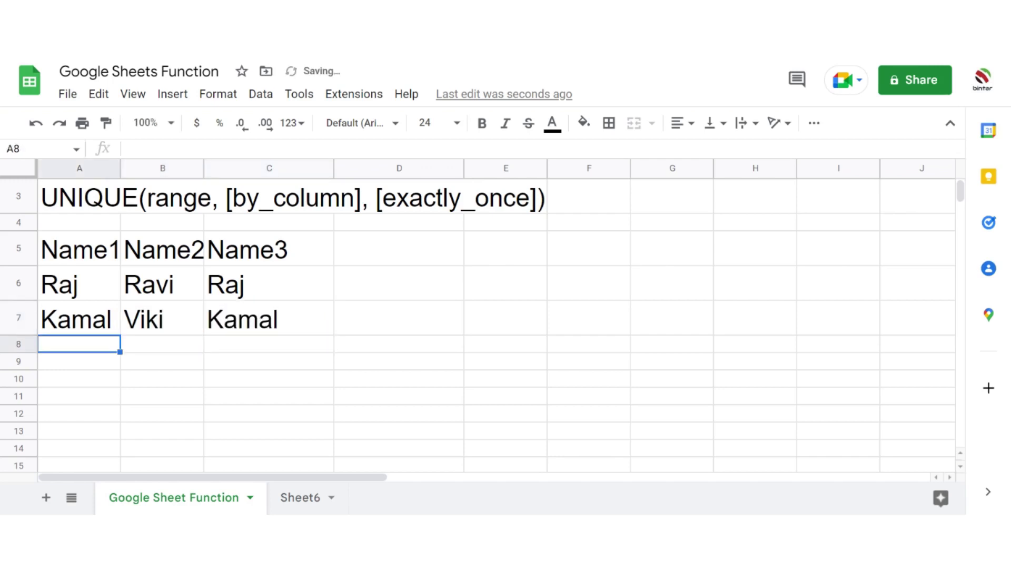
Fill A8, B8 and C8 with the same capitalized first names as in row 6
{"action": "type", "text": "Raj"}
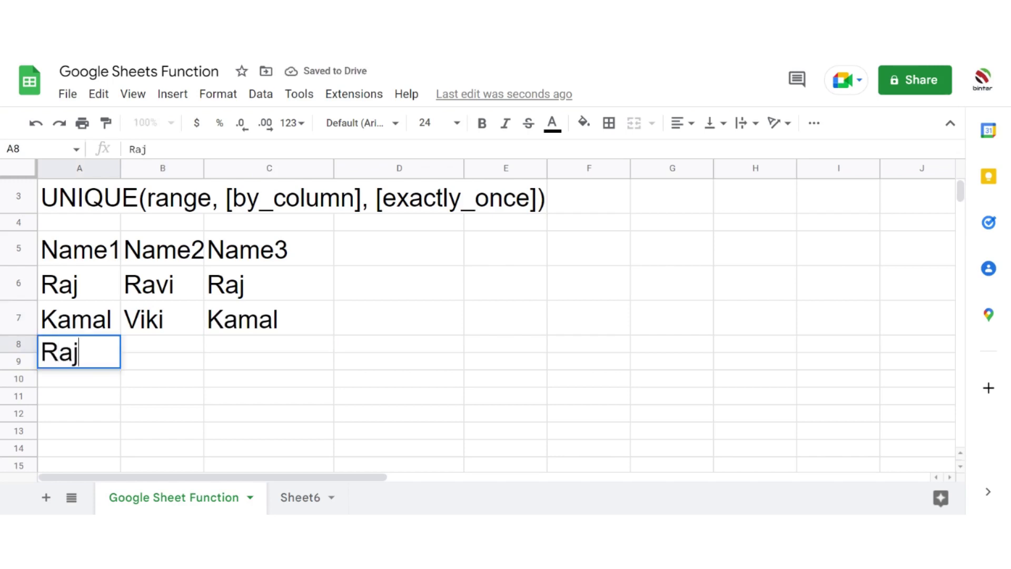
{"action": "key", "text": "Tab"}
{"action": "type", "text": "ravi"}
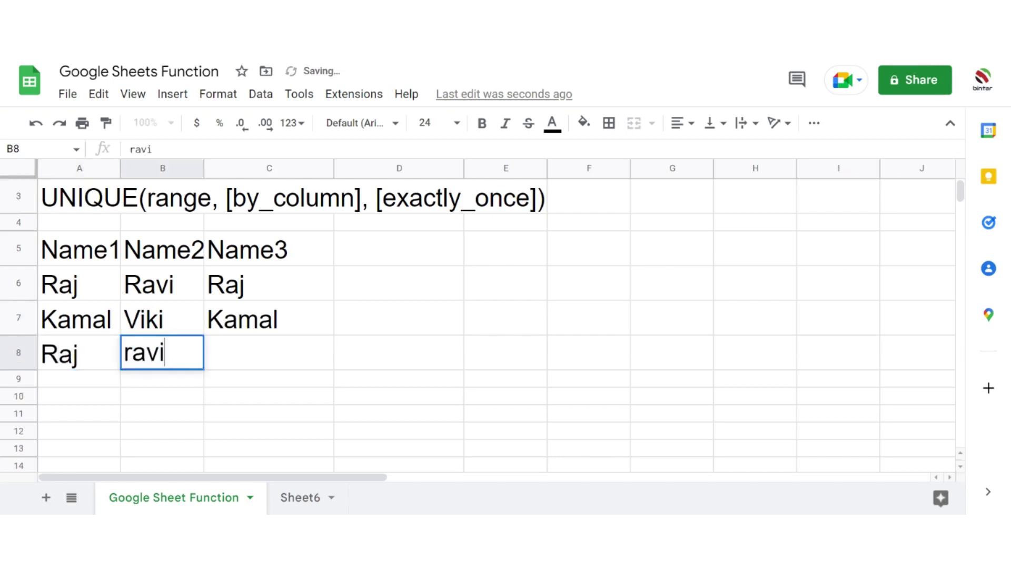
{"action": "key", "text": "BackSpace"}
{"action": "key", "text": "BackSpace"}
{"action": "key", "text": "BackSpace"}
{"action": "key", "text": "BackSpace"}
{"action": "type", "text": "Ravi"}
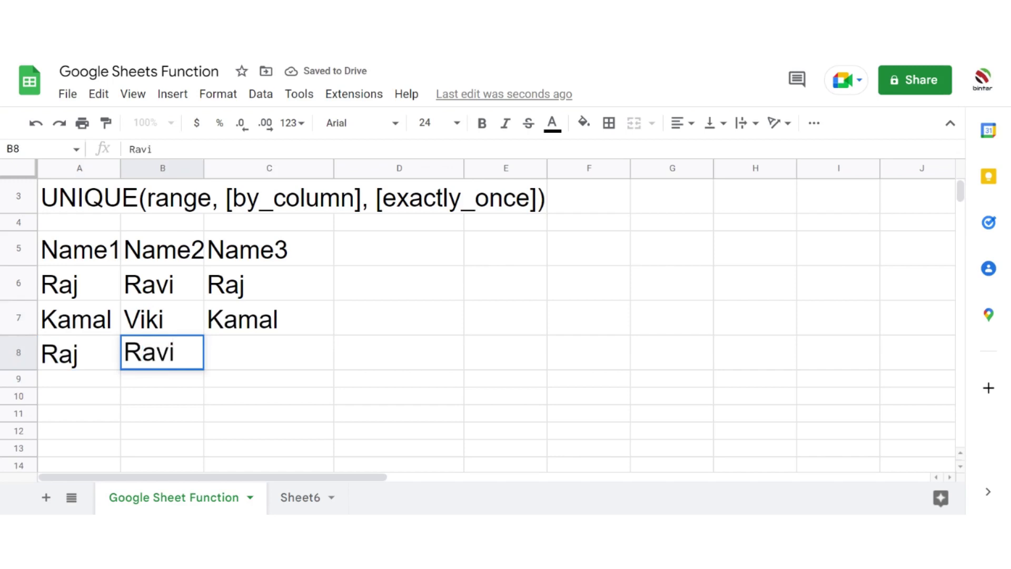
{"action": "key", "text": "Tab"}
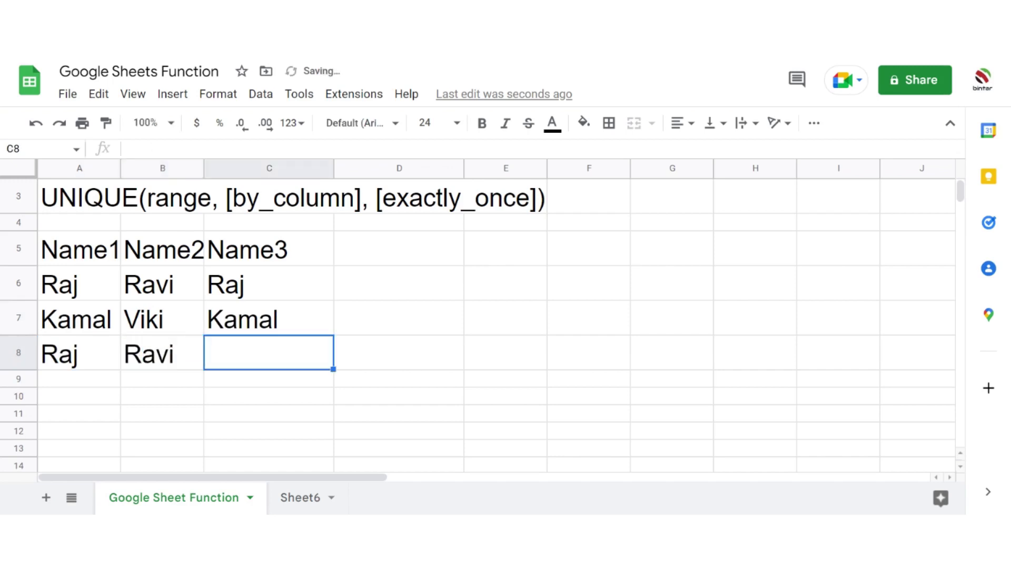
{"action": "type", "text": "Raj"}
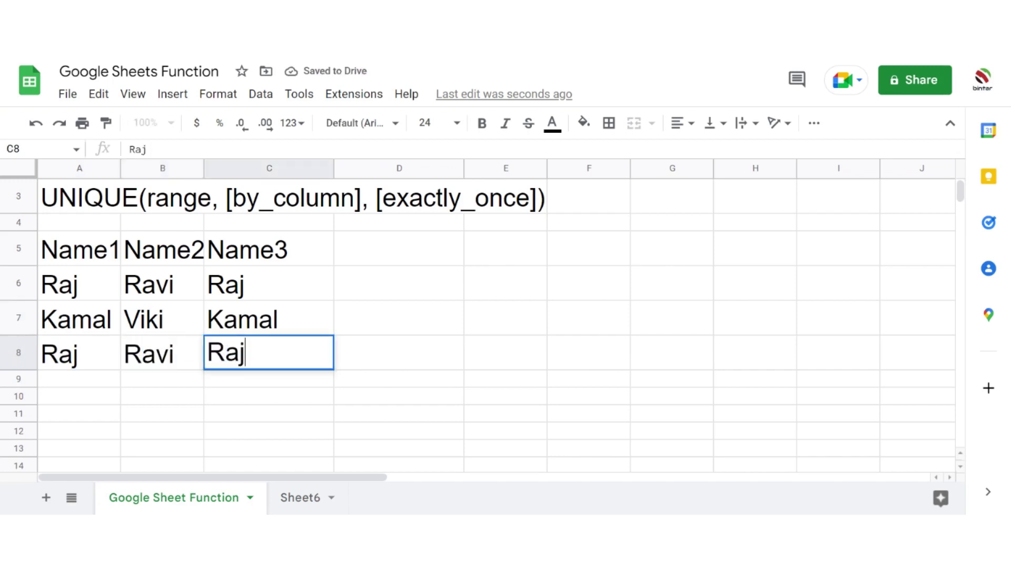
{"action": "key", "text": "Return"}
Enter a new capitalized first name in A9, different from those in rows 6 to 8
{"action": "key", "text": "Left"}
{"action": "key", "text": "Left"}
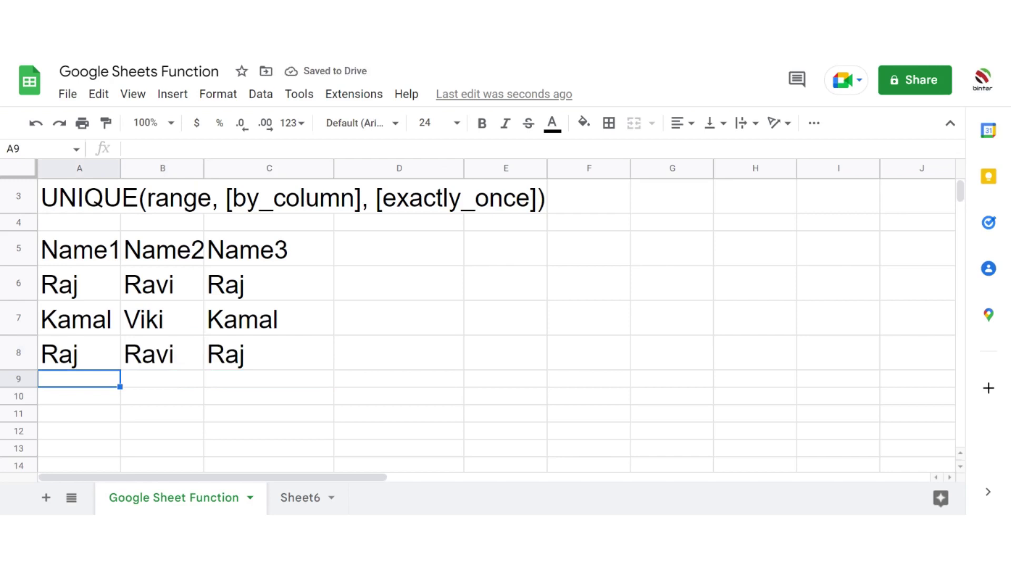
{"action": "type", "text": "pinki"}
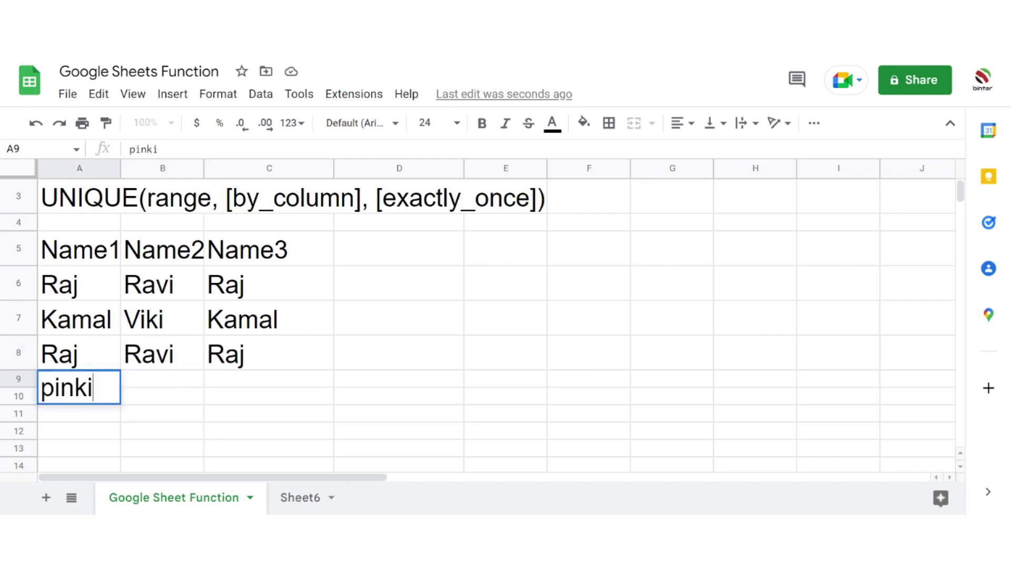
{"action": "key", "text": "BackSpace"}
{"action": "key", "text": "BackSpace"}
{"action": "key", "text": "BackSpace"}
{"action": "key", "text": "BackSpace"}
{"action": "key", "text": "BackSpace"}
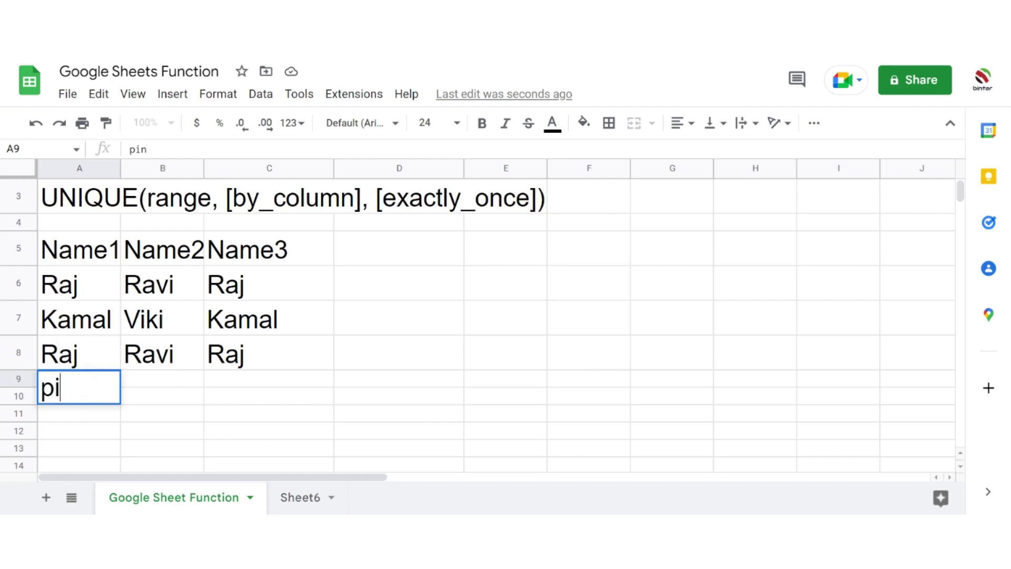
{"action": "type", "text": "Pin"}
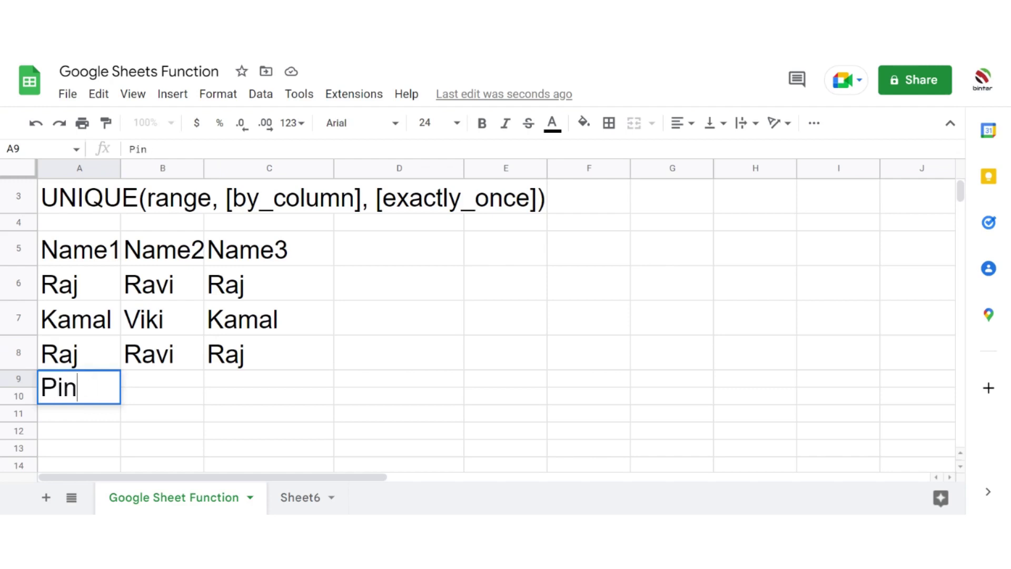
{"action": "type", "text": "ki"}
{"action": "key", "text": "Tab"}
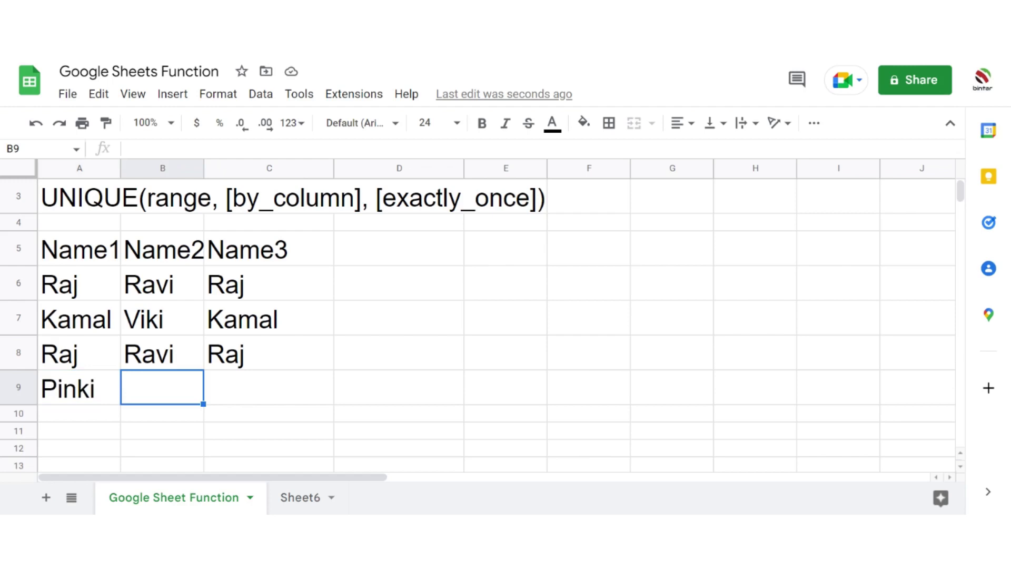
{"action": "type", "text": "Ritu"}
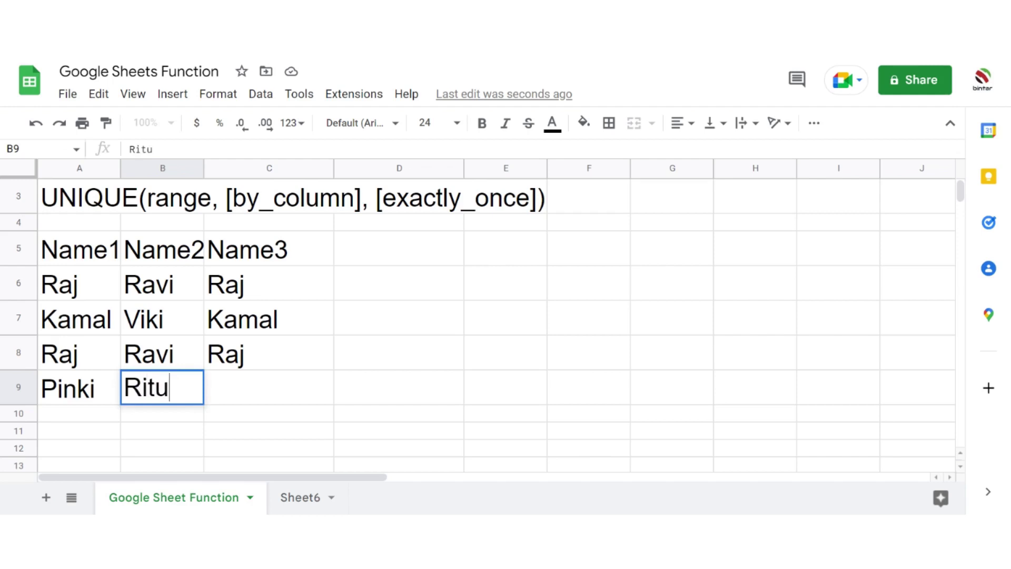
{"action": "key", "text": "BackSpace"}
{"action": "key", "text": "BackSpace"}
{"action": "key", "text": "BackSpace"}
{"action": "key", "text": "BackSpace"}
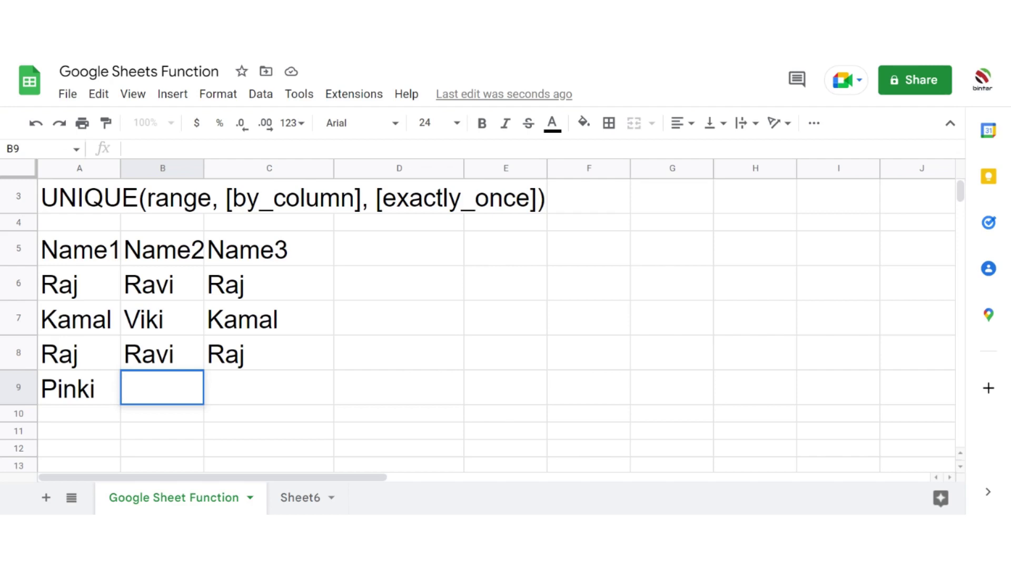
Enter another new capitalized first name in B9 that does not occur in the rows above
{"action": "type", "text": "Maoj"}
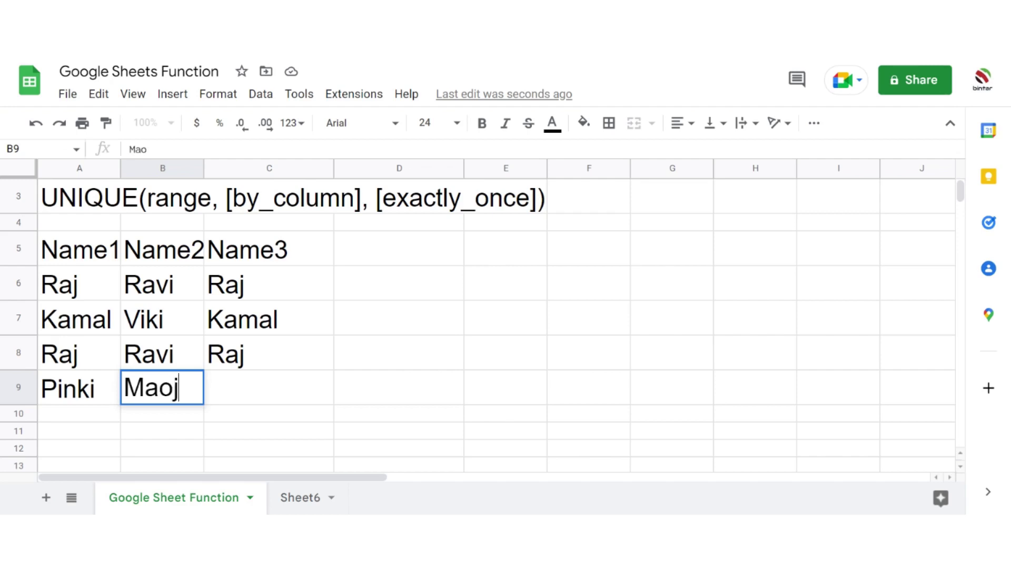
{"action": "key", "text": "BackSpace"}
{"action": "key", "text": "BackSpace"}
{"action": "key", "text": "BackSpace"}
{"action": "type", "text": "anoj"}
{"action": "key", "text": "Tab"}
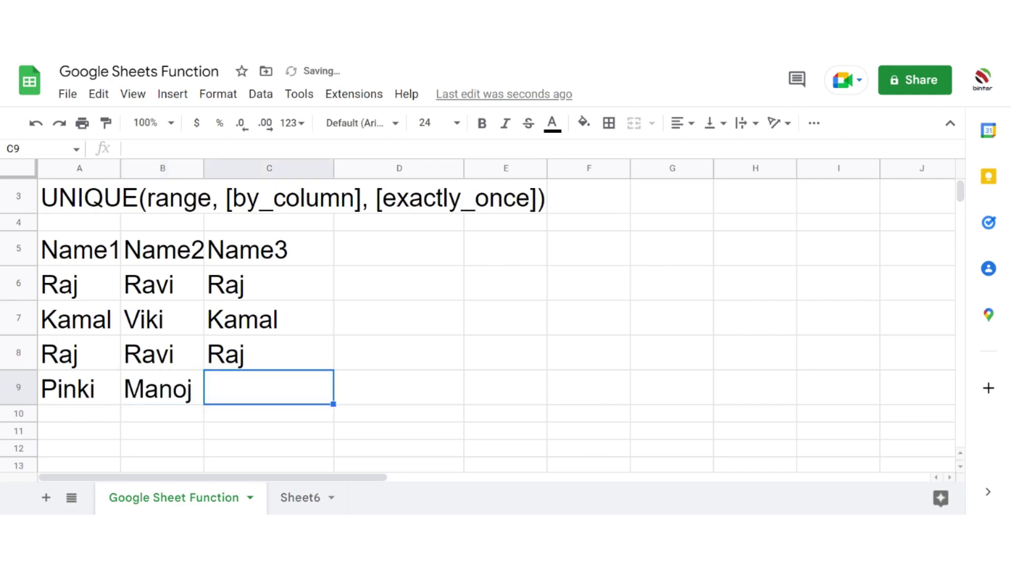
Repeat the first name from A9 in C9
{"action": "type", "text": "Piki"}
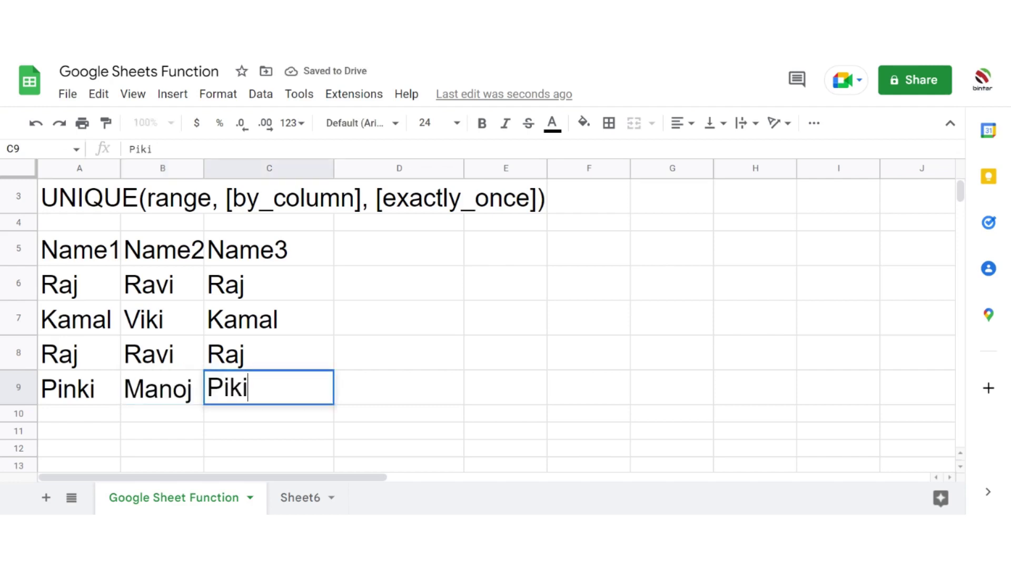
{"action": "key", "text": "BackSpace"}
{"action": "key", "text": "BackSpace"}
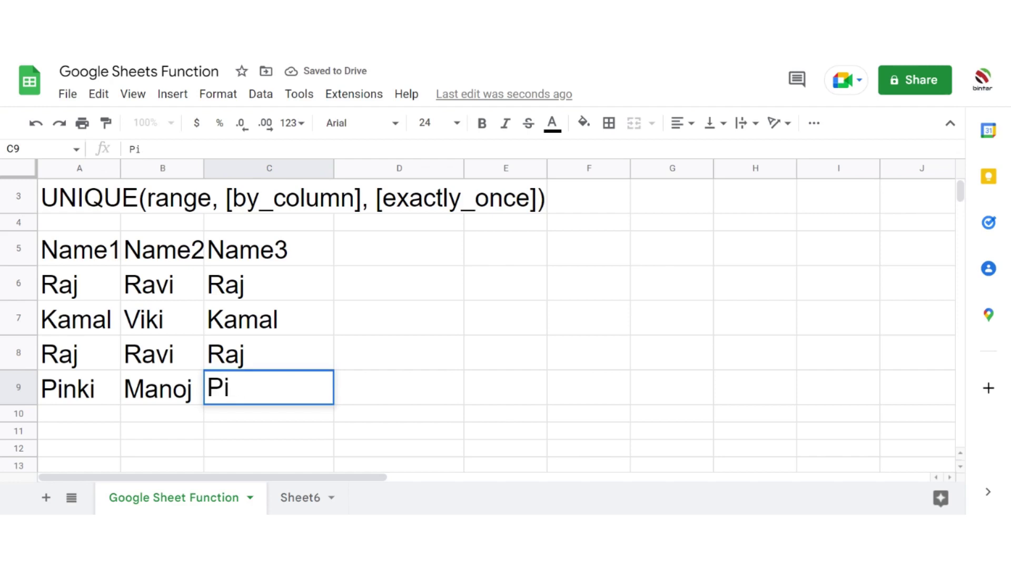
{"action": "type", "text": "nki"}
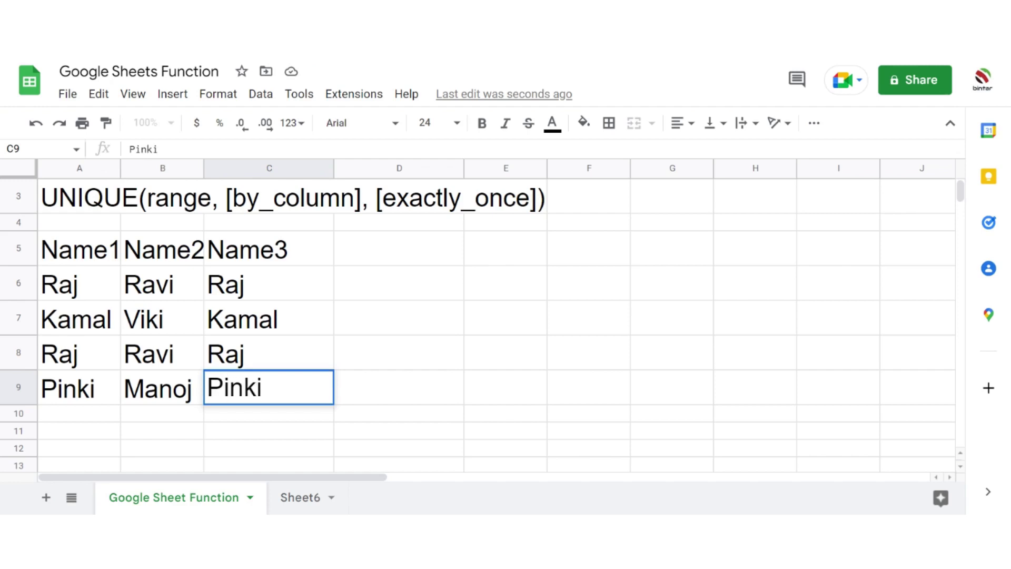
{"action": "key", "text": "Return"}
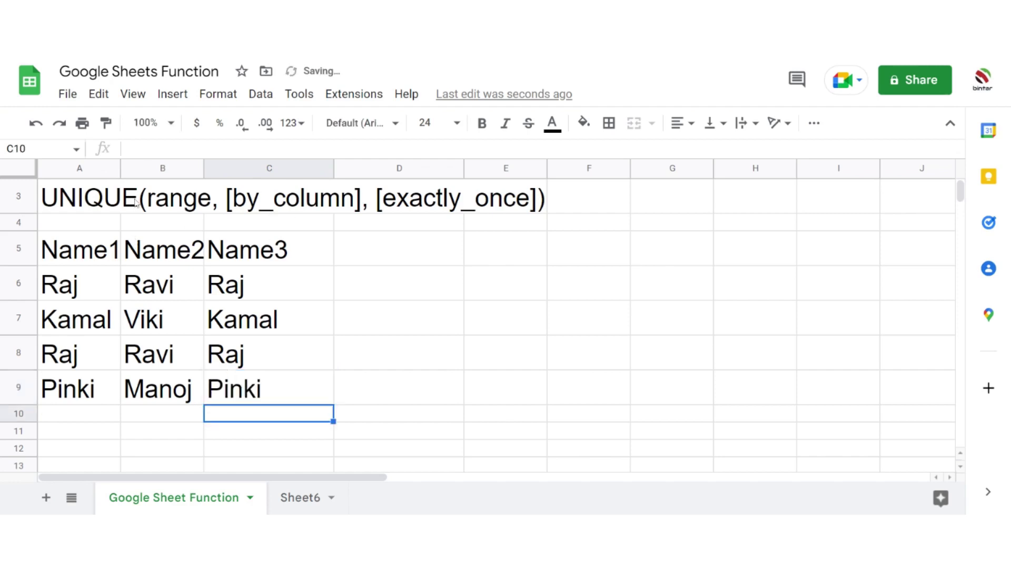
Widen columns A and B and narrow column C so the three name headers fit their cells
{"action": "double_click", "coordinate": [120, 164]}
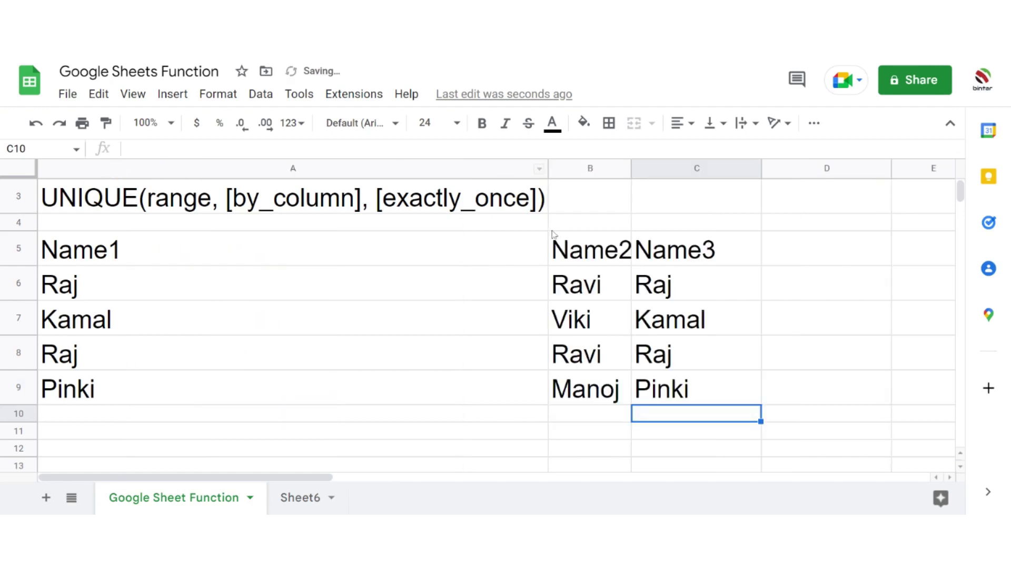
{"action": "left_click_drag", "start_coordinate": [548, 168], "coordinate": [168, 196]}
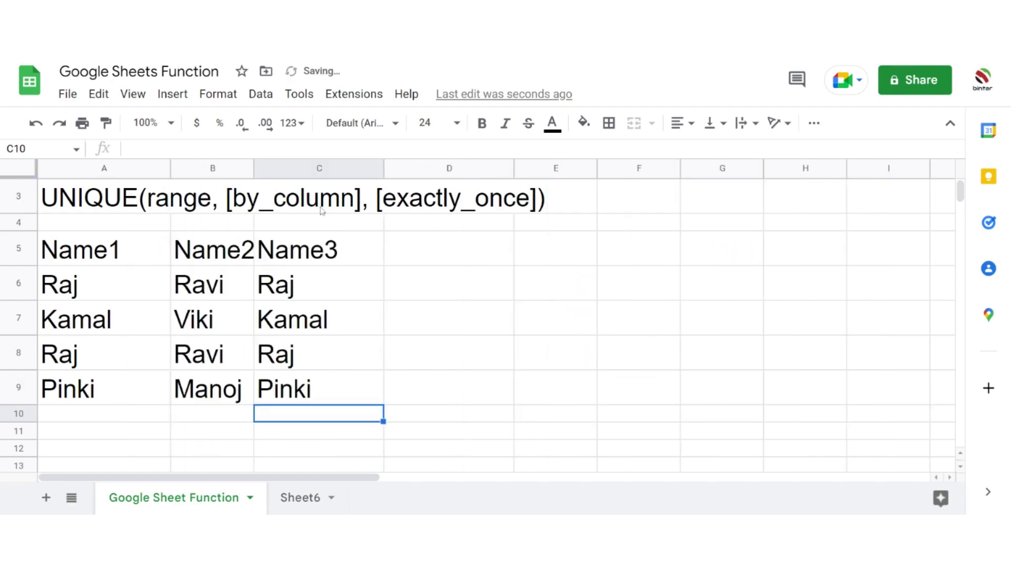
{"action": "left_click_drag", "start_coordinate": [254, 167], "coordinate": [252, 168]}
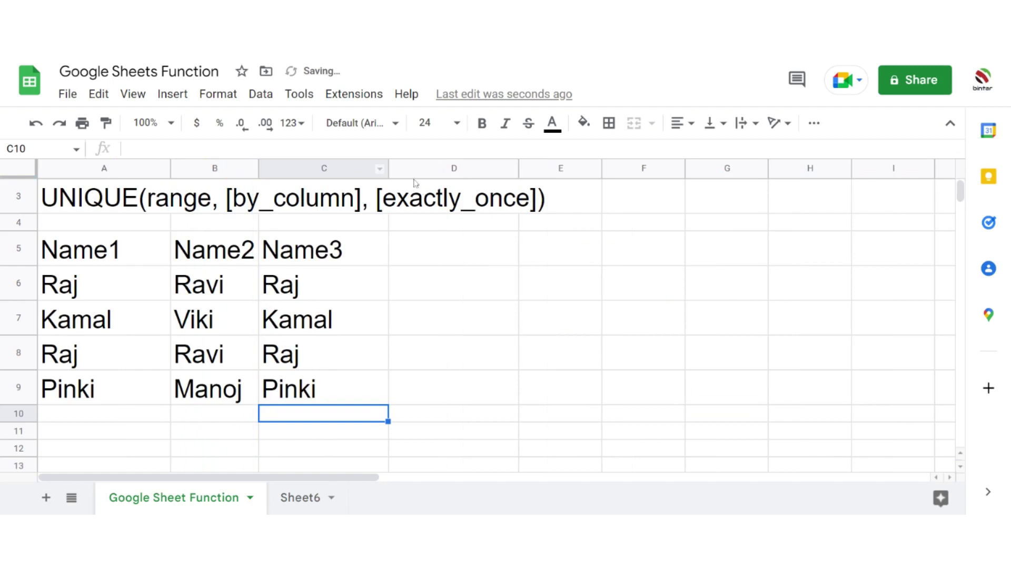
{"action": "left_click_drag", "start_coordinate": [389, 169], "coordinate": [345, 176]}
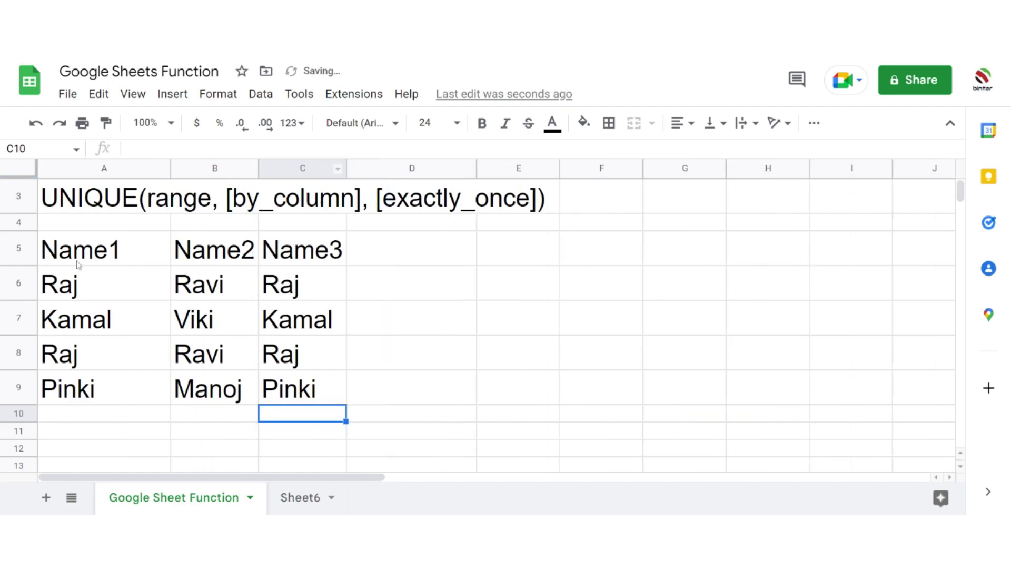
Fill the header cells A5:C5 with light magenta
{"action": "left_click_drag", "start_coordinate": [59, 266], "coordinate": [304, 256]}
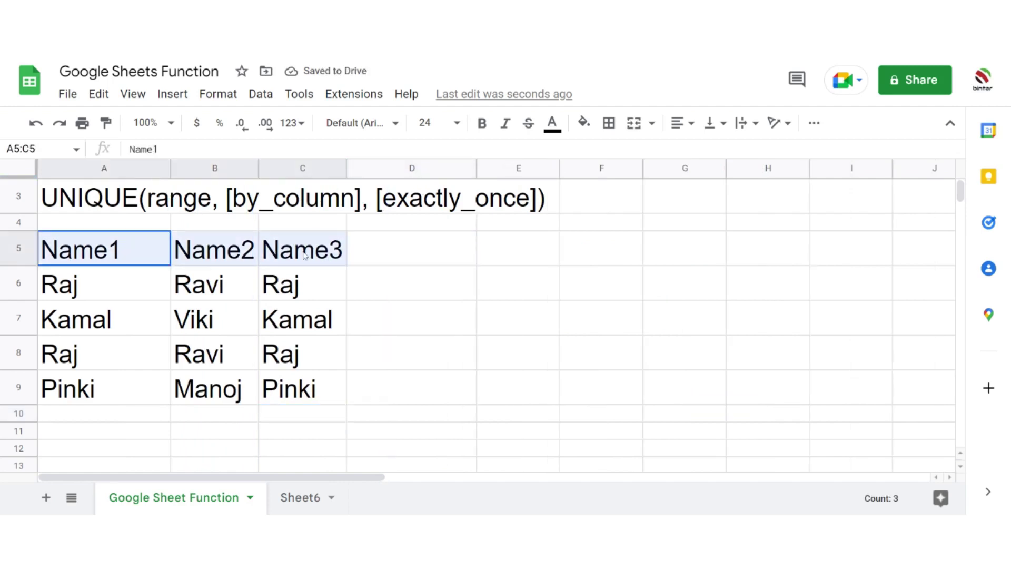
{"action": "left_click", "coordinate": [583, 123]}
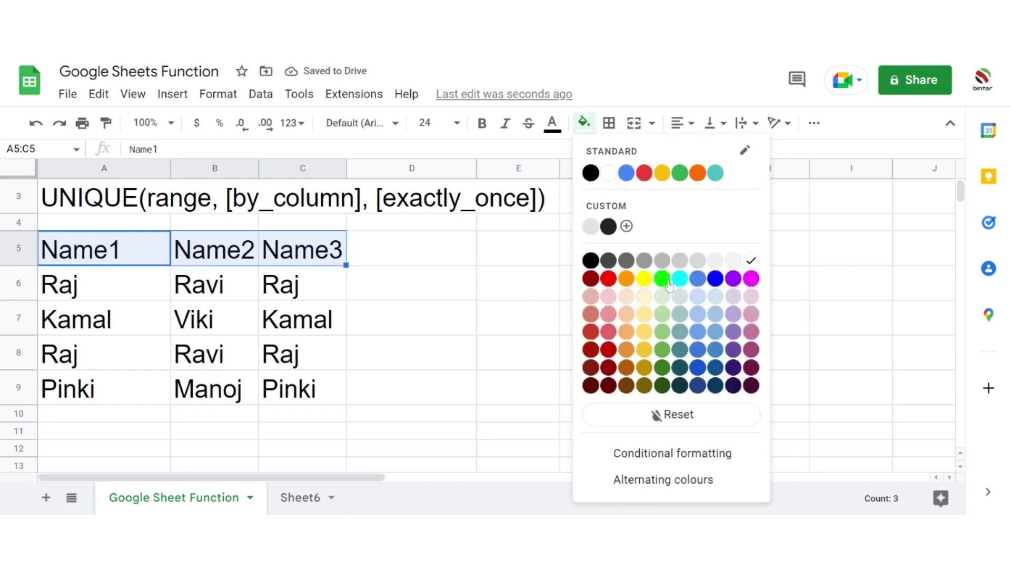
{"action": "left_click", "coordinate": [751, 296]}
{"action": "left_click", "coordinate": [485, 314]}
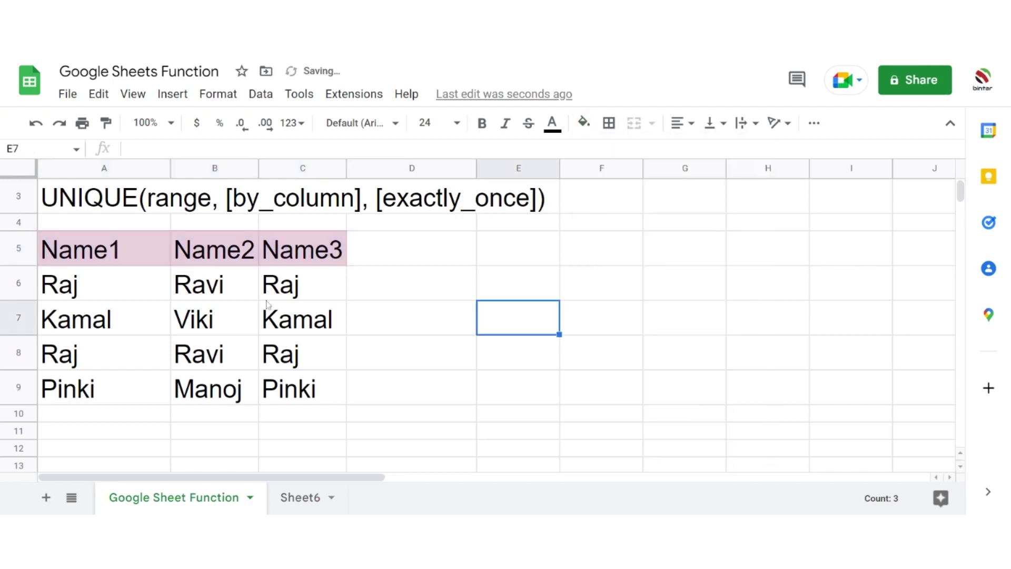
Apply all borders to the name table A5:C9
{"action": "left_click_drag", "start_coordinate": [106, 258], "coordinate": [327, 390]}
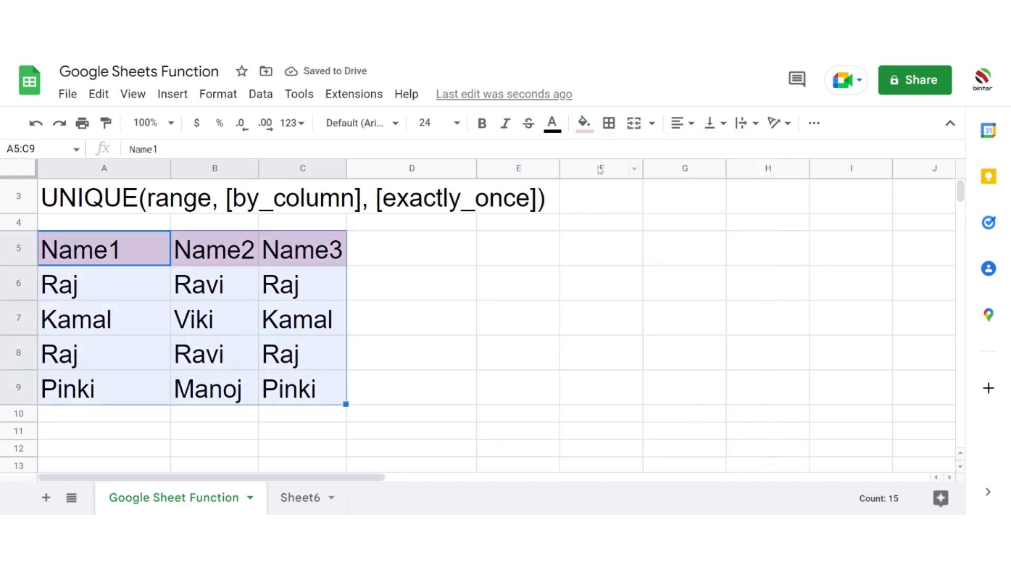
{"action": "left_click", "coordinate": [609, 123]}
{"action": "left_click", "coordinate": [616, 155]}
{"action": "left_click", "coordinate": [483, 281]}
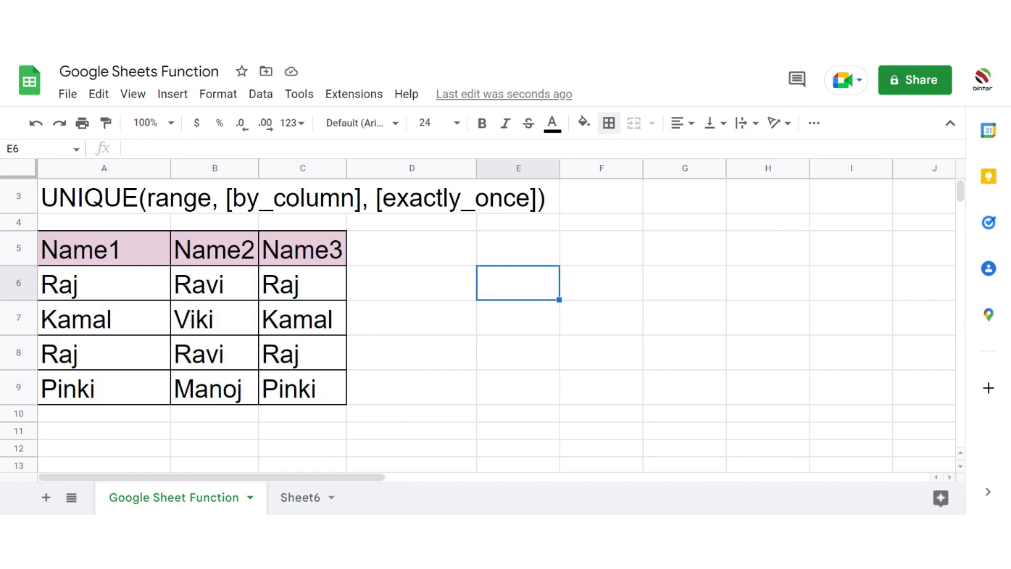
Enter the formula =UNIQUE(A6:C9) in A12 to list the table's unique rows
{"action": "left_click", "coordinate": [125, 452]}
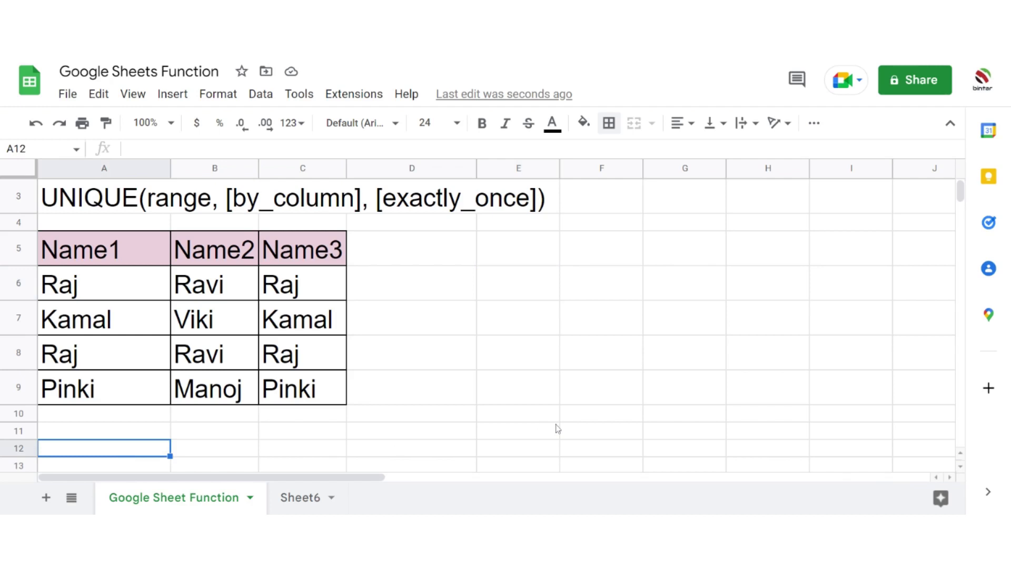
{"action": "type", "text": "UNI"}
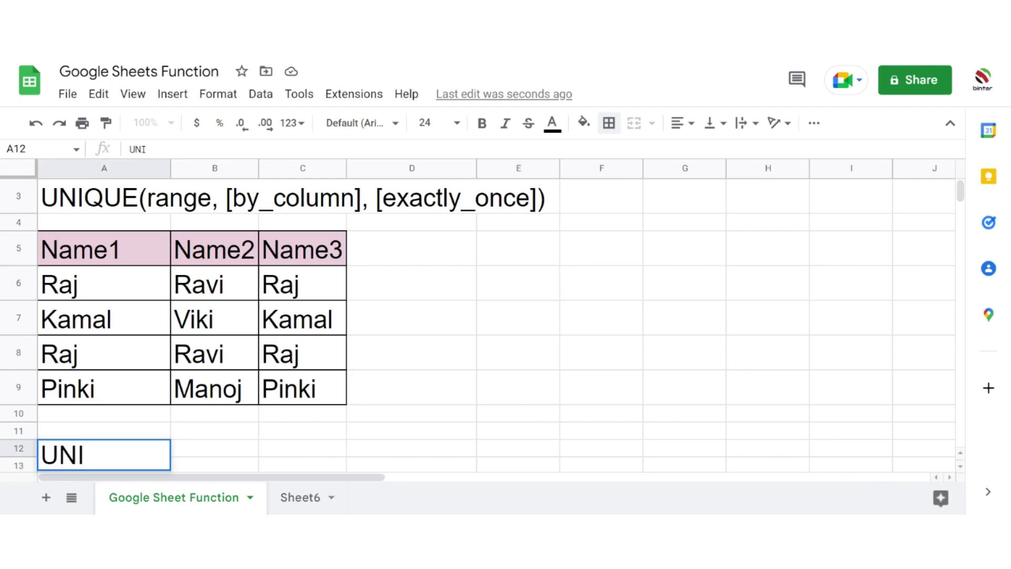
{"action": "type", "text": "QUE"}
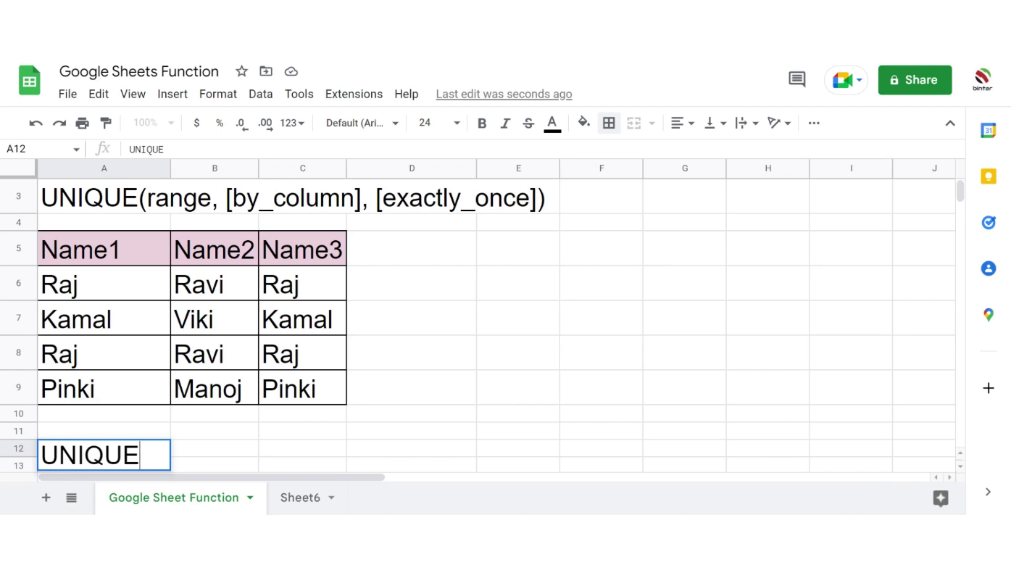
{"action": "type", "text": "="}
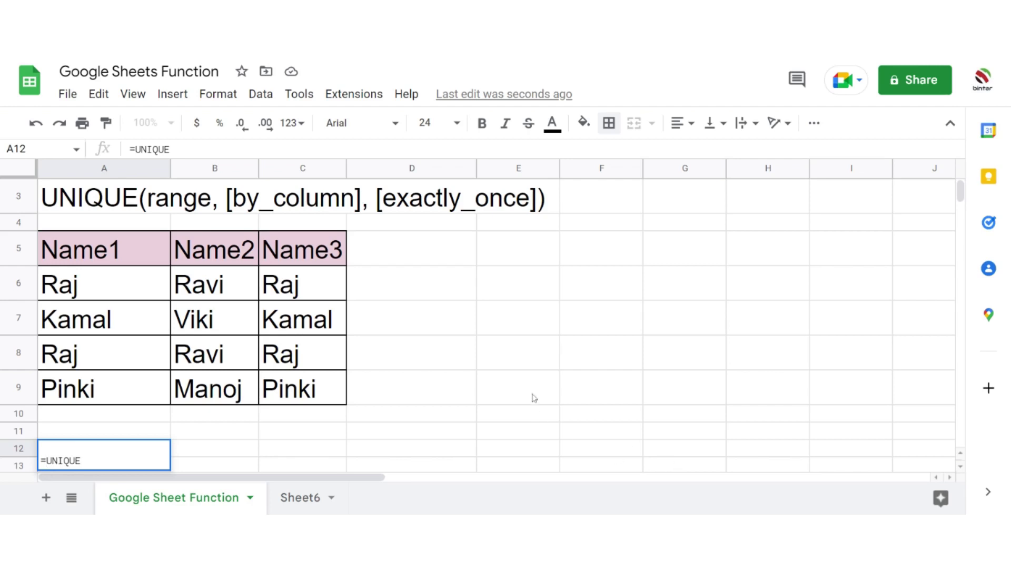
{"action": "left_click", "coordinate": [87, 461]}
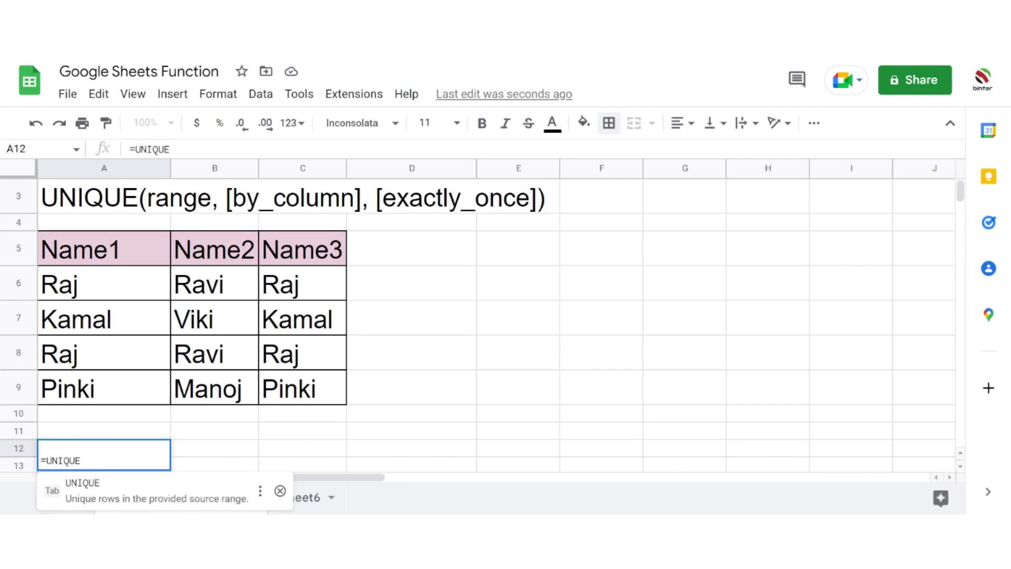
{"action": "type", "text": "("}
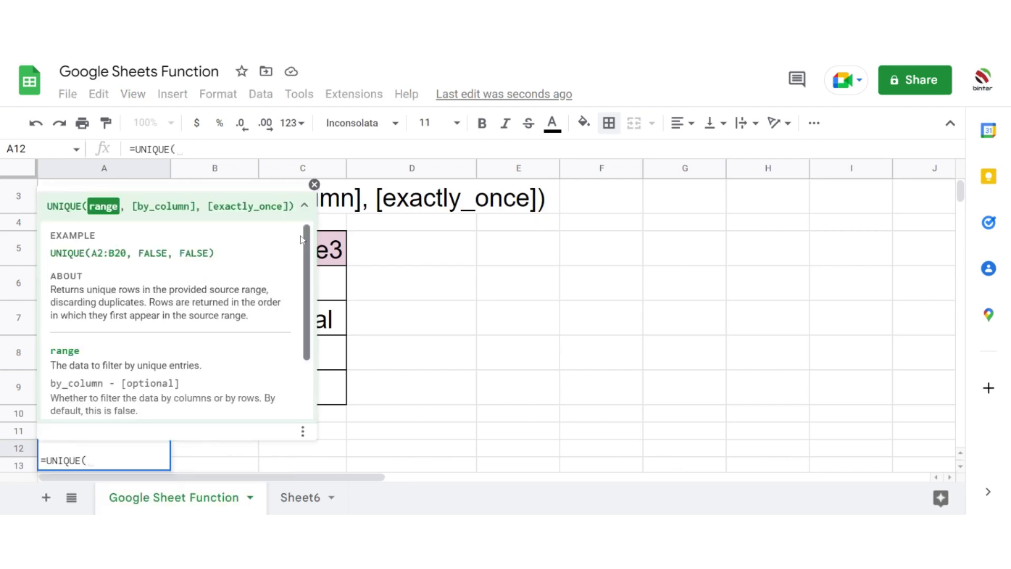
{"action": "left_click", "coordinate": [314, 184]}
{"action": "left_click_drag", "start_coordinate": [118, 277], "coordinate": [314, 395]}
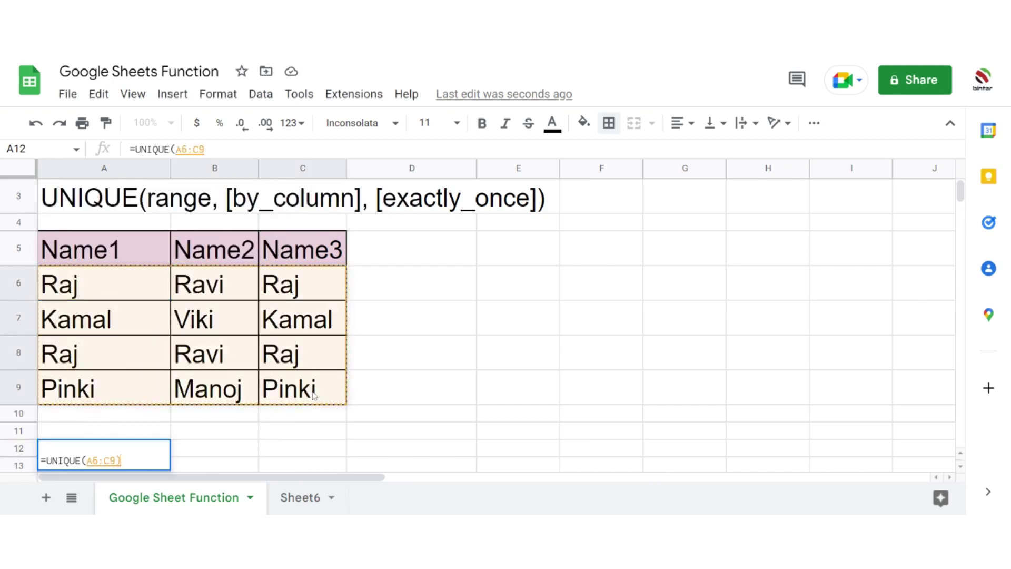
{"action": "key", "text": "Return"}
Compare the rows returned by UNIQUE in A12:C14 with the source table in A5:C9
{"action": "scroll", "coordinate": [363, 355], "scroll_direction": "down", "scroll_amount": 3}
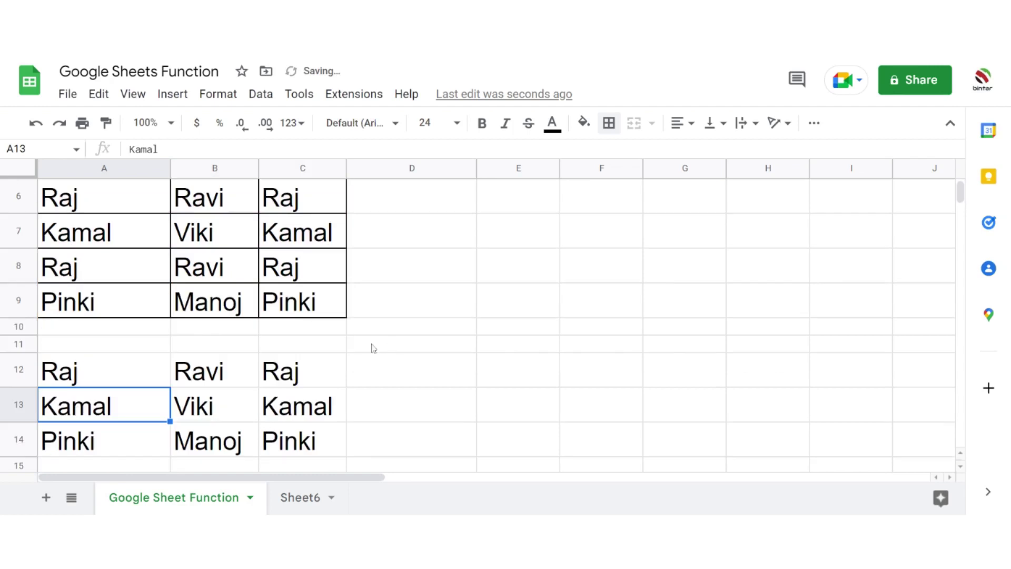
{"action": "scroll", "coordinate": [92, 308], "scroll_direction": "up", "scroll_amount": 3}
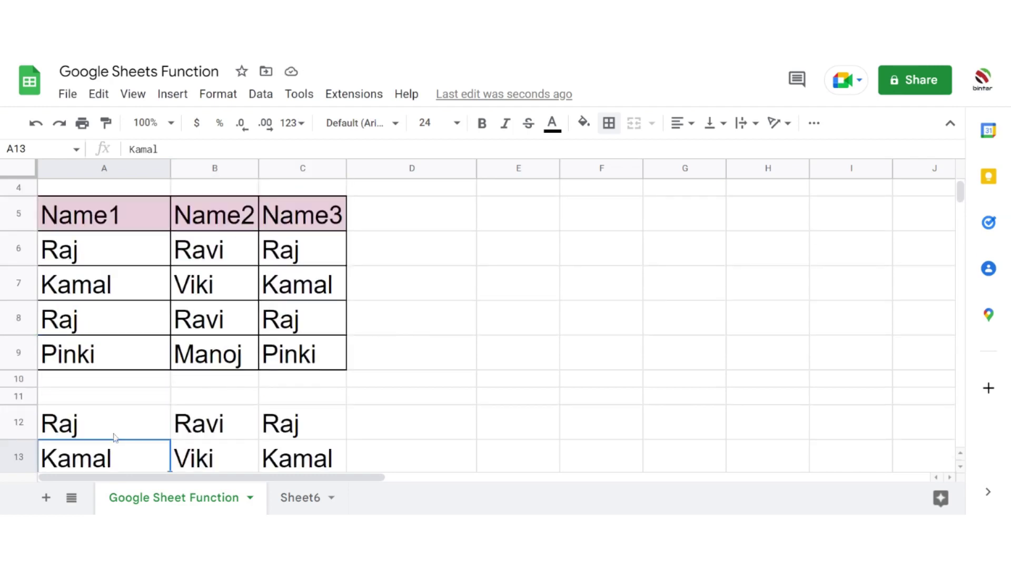
{"action": "scroll", "coordinate": [219, 351], "scroll_direction": "down", "scroll_amount": 1}
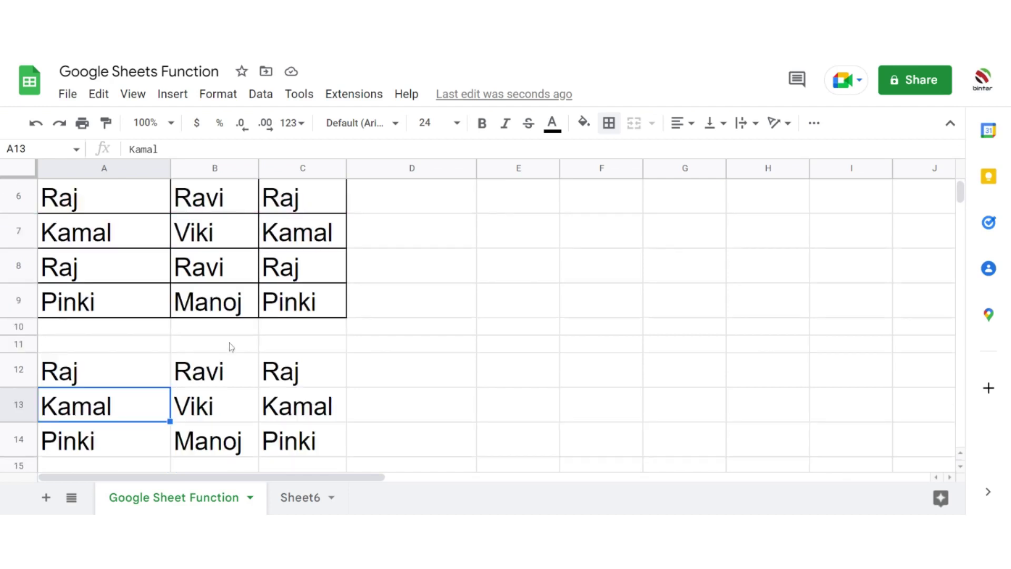
{"action": "scroll", "coordinate": [231, 347], "scroll_direction": "up", "scroll_amount": 2}
{"action": "key", "text": "ctrl+minus"}
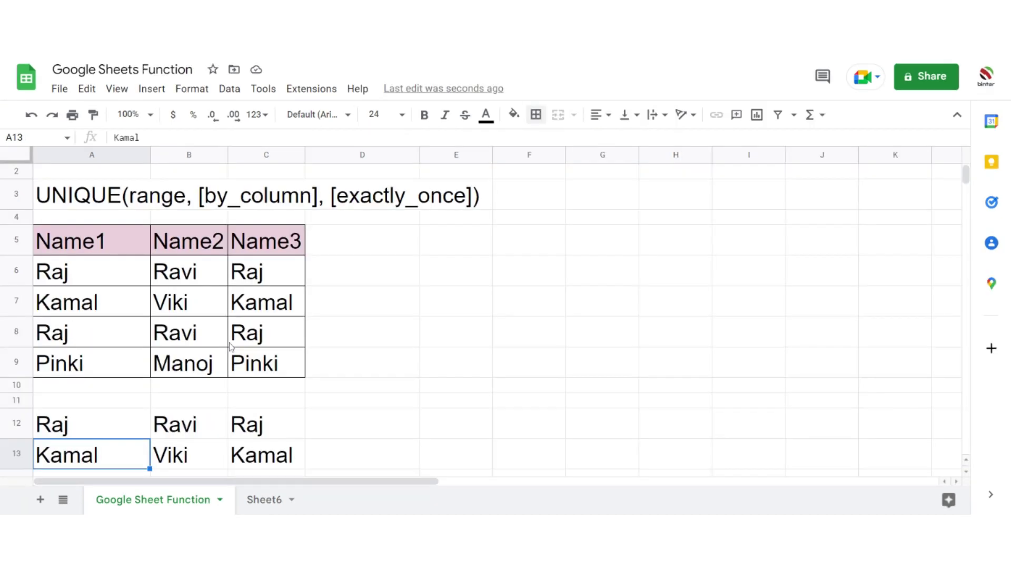
{"action": "key", "text": "ctrl+minus"}
{"action": "scroll", "coordinate": [289, 377], "scroll_direction": "down", "scroll_amount": 1}
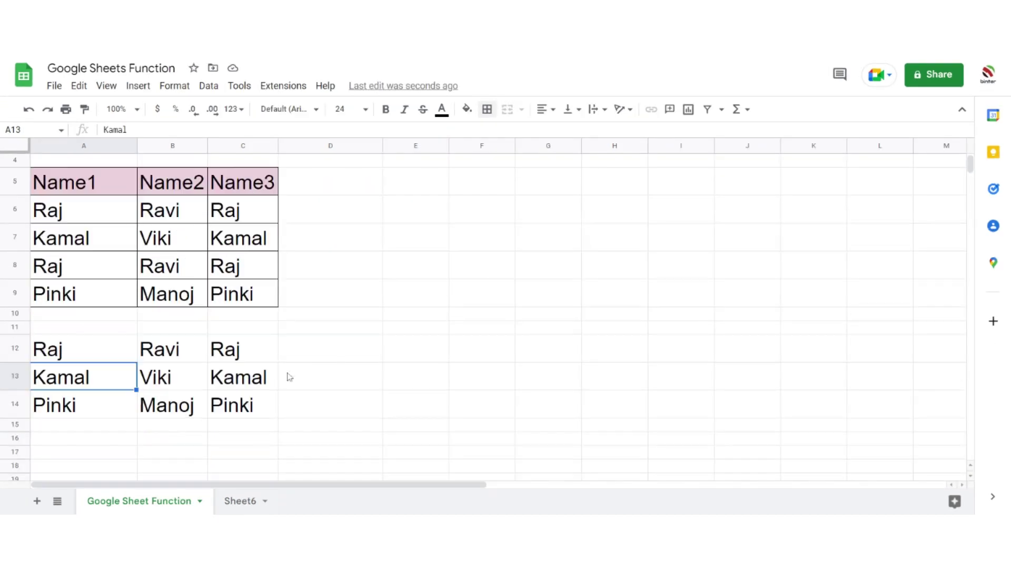
{"action": "left_click", "coordinate": [60, 330]}
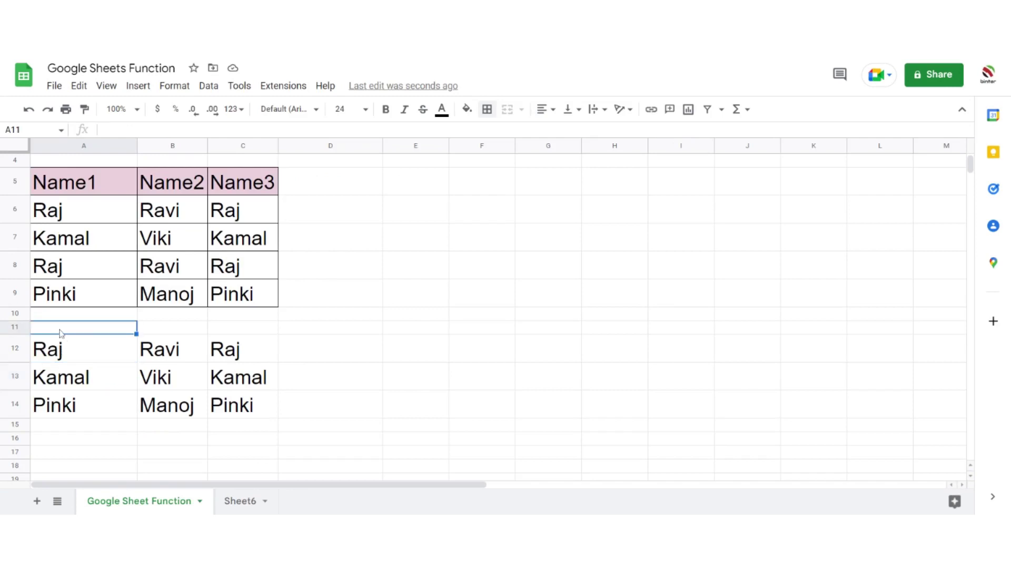
Copy the formula text from A12 without its equals sign into A11 as the label UNIQUE(A6:C9)
{"action": "left_click", "coordinate": [74, 345]}
{"action": "left_click_drag", "start_coordinate": [168, 130], "coordinate": [107, 130]}
{"action": "key", "text": "ctrl+c"}
{"action": "key", "text": "Escape"}
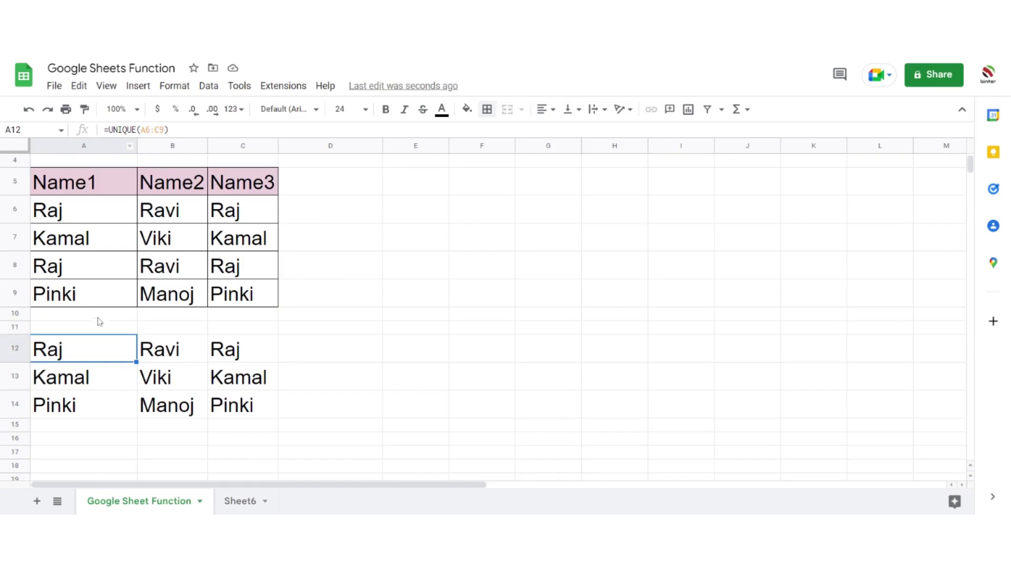
{"action": "left_click", "coordinate": [100, 328]}
{"action": "double_click", "coordinate": [99, 327]}
{"action": "key", "text": "ctrl+v"}
{"action": "left_click", "coordinate": [404, 367]}
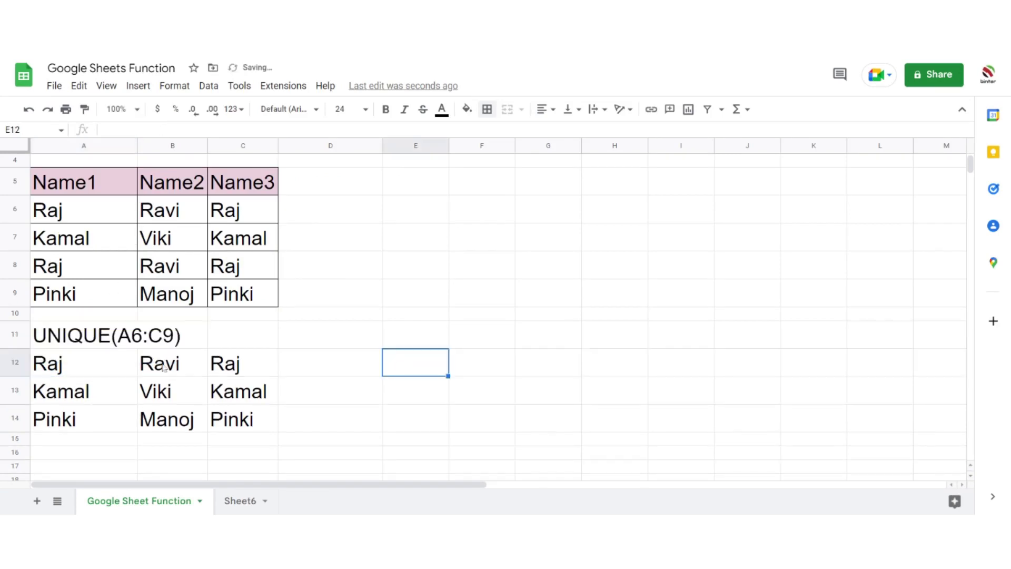
{"action": "left_click", "coordinate": [84, 344]}
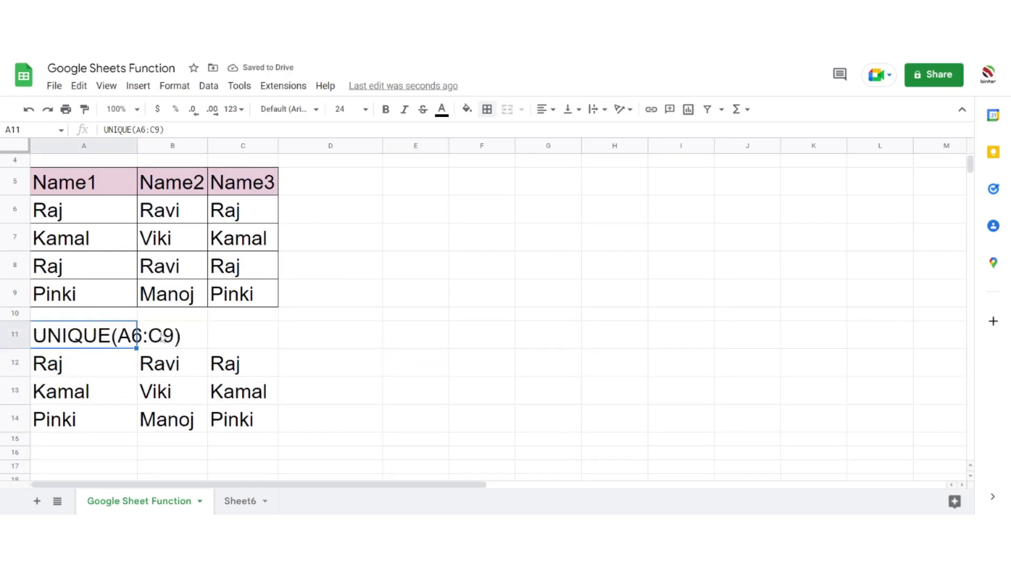
Extend the label in A11 to read UNIQUE(A6:C9,FALSE,FALSE)
{"action": "scroll", "coordinate": [163, 337], "scroll_direction": "up", "scroll_amount": 1}
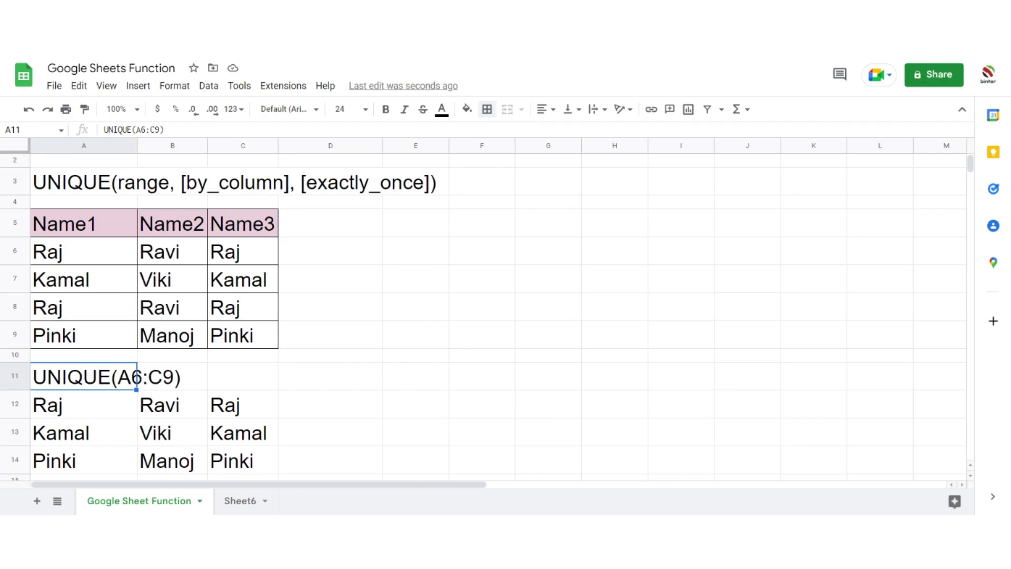
{"action": "left_click", "coordinate": [177, 380]}
{"action": "left_click", "coordinate": [112, 386]}
{"action": "left_click", "coordinate": [159, 130]}
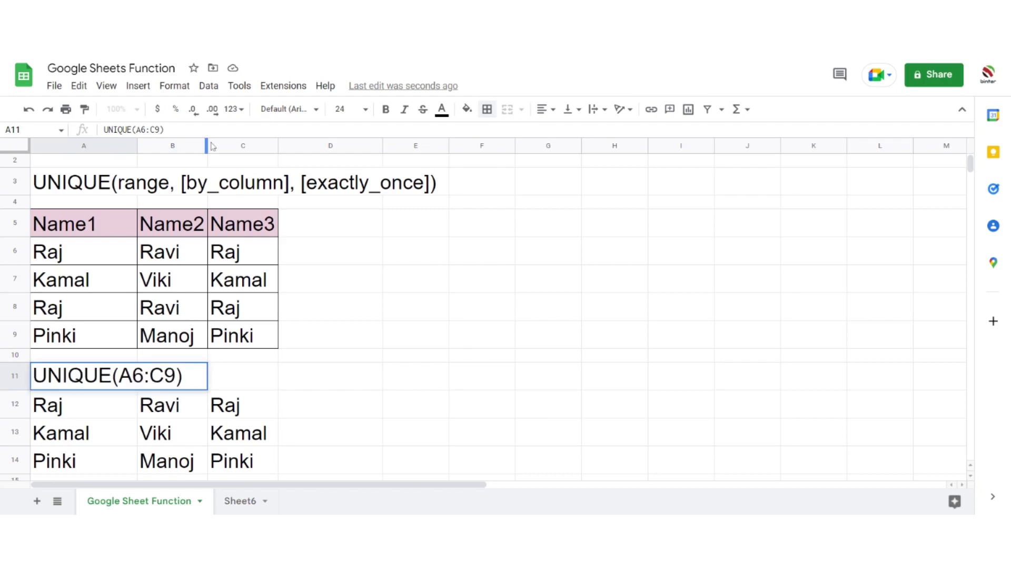
{"action": "type", "text": "<FA"}
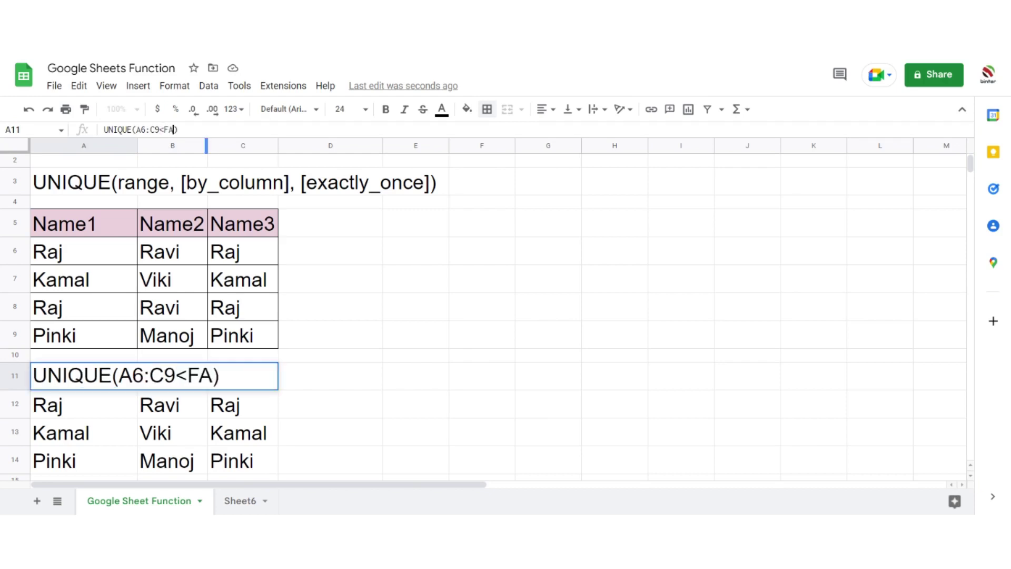
{"action": "key", "text": "BackSpace"}
{"action": "key", "text": "BackSpace"}
{"action": "key", "text": "BackSpace"}
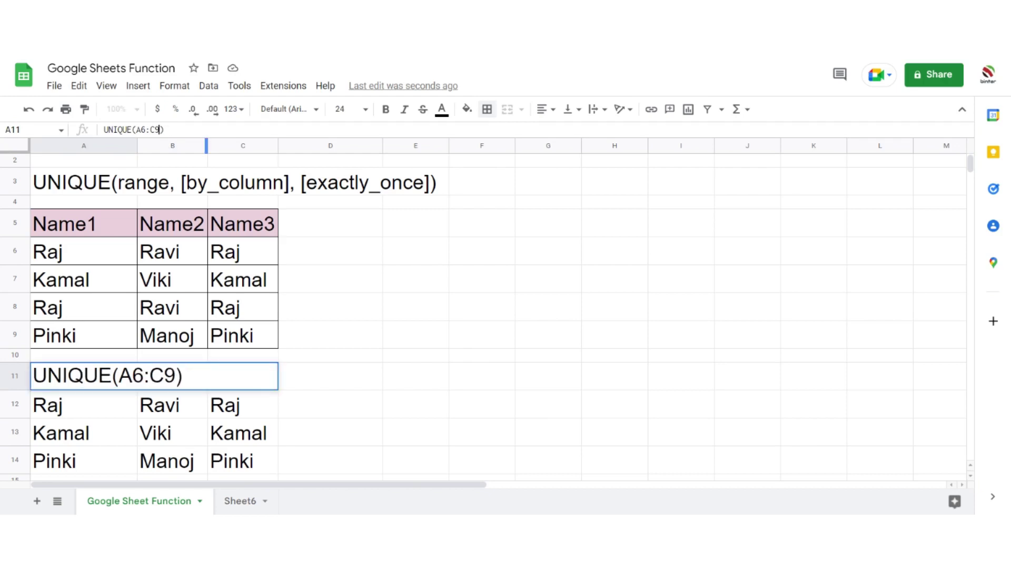
{"action": "type", "text": ",F"}
{"action": "type", "text": "A"}
{"action": "type", "text": "LSE"}
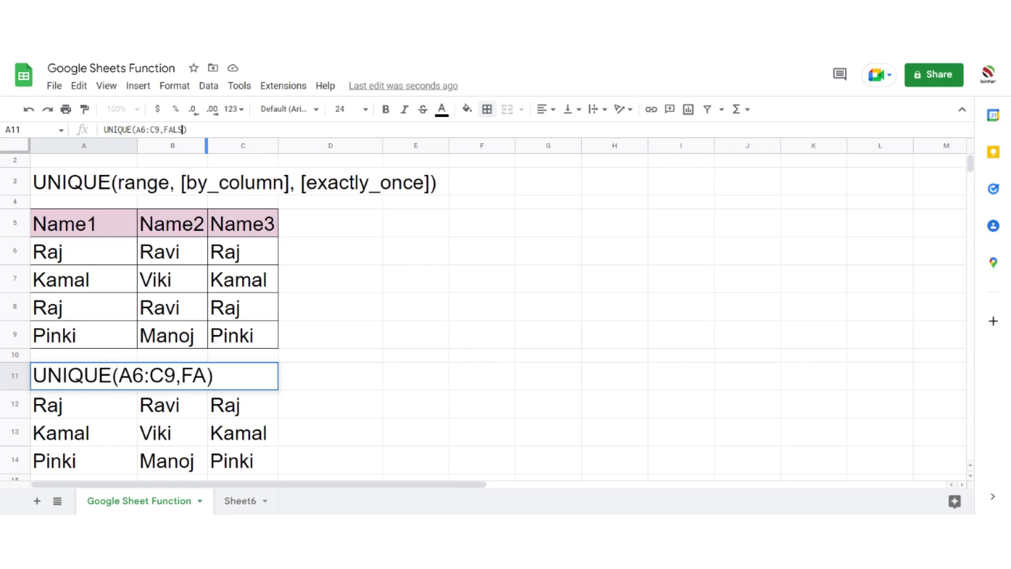
{"action": "type", "text": ",FALSE"}
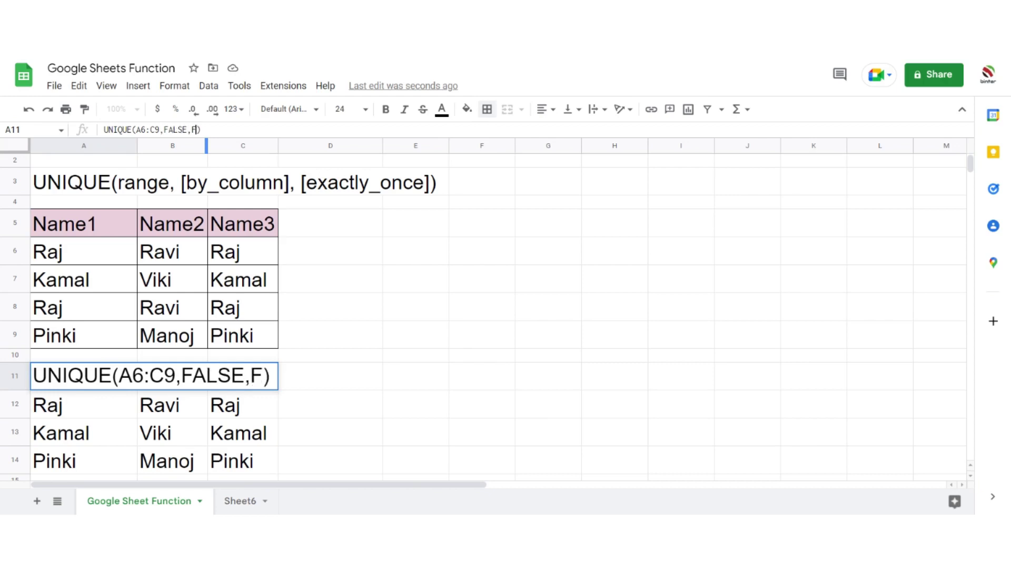
{"action": "key", "text": "Return"}
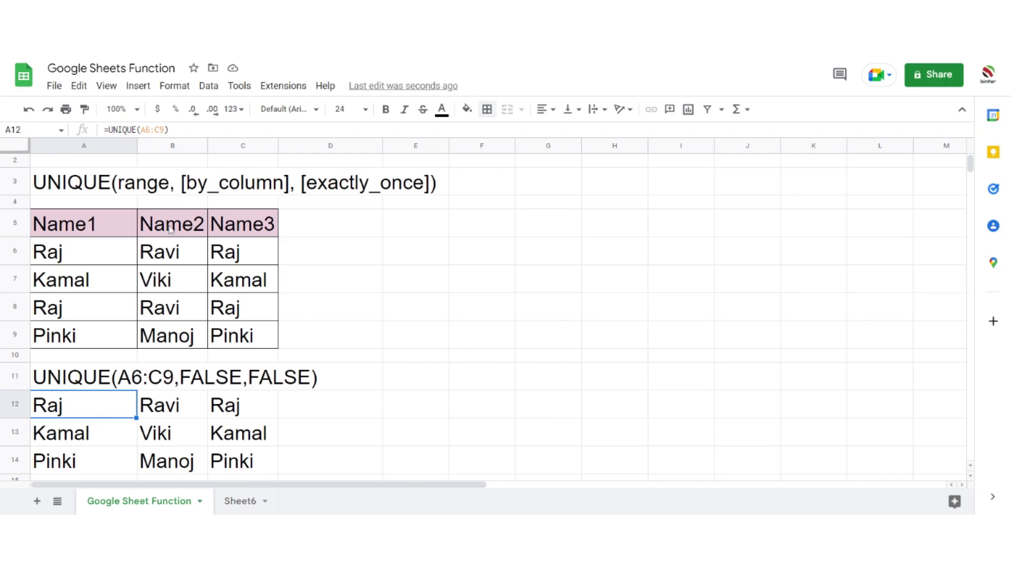
Add both optional arguments to the formula in A12 so it reads =UNIQUE(A6:C9,FALSE,FALSE)
{"action": "key", "text": "F2"}
{"action": "type", "text": ", "}
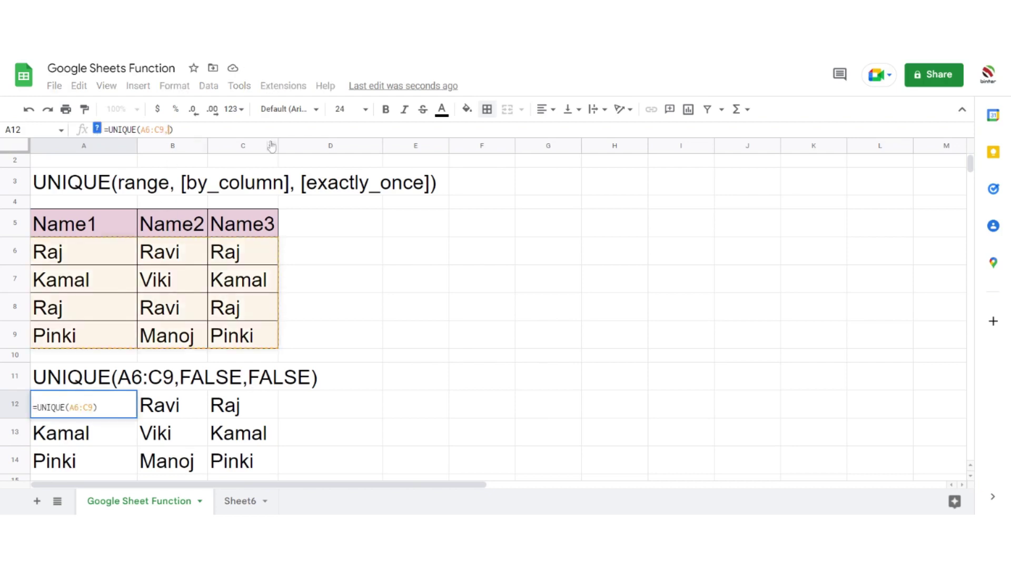
{"action": "type", "text": "FA"}
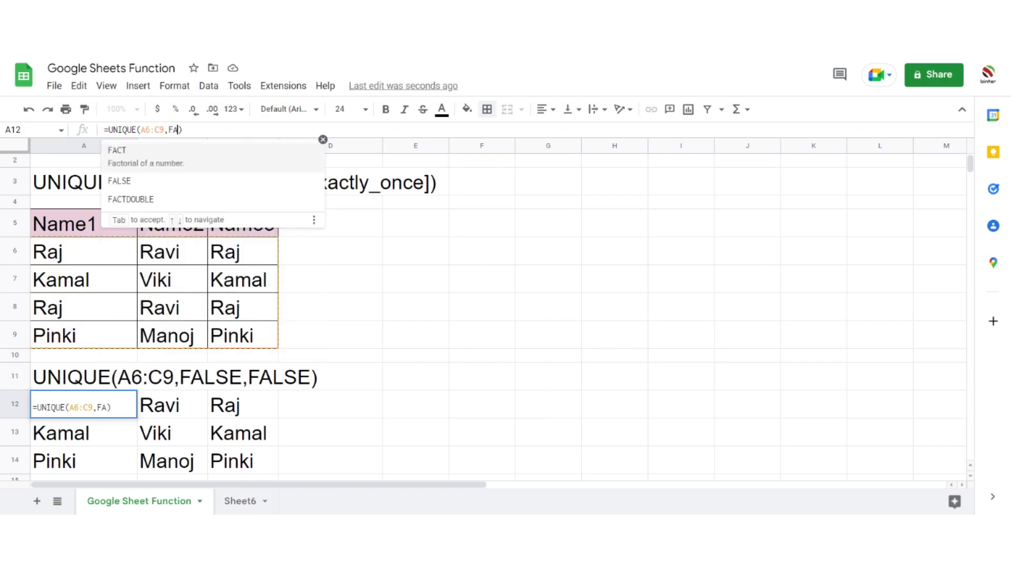
{"action": "key", "text": "Down"}
{"action": "key", "text": "Tab"}
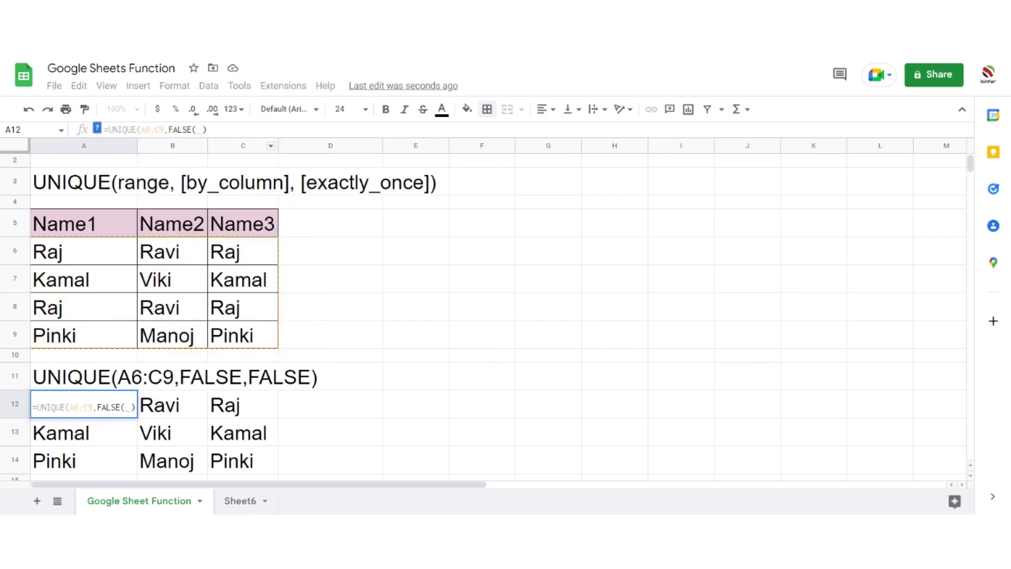
{"action": "key", "text": "BackSpace"}
{"action": "type", "text": ",FA"}
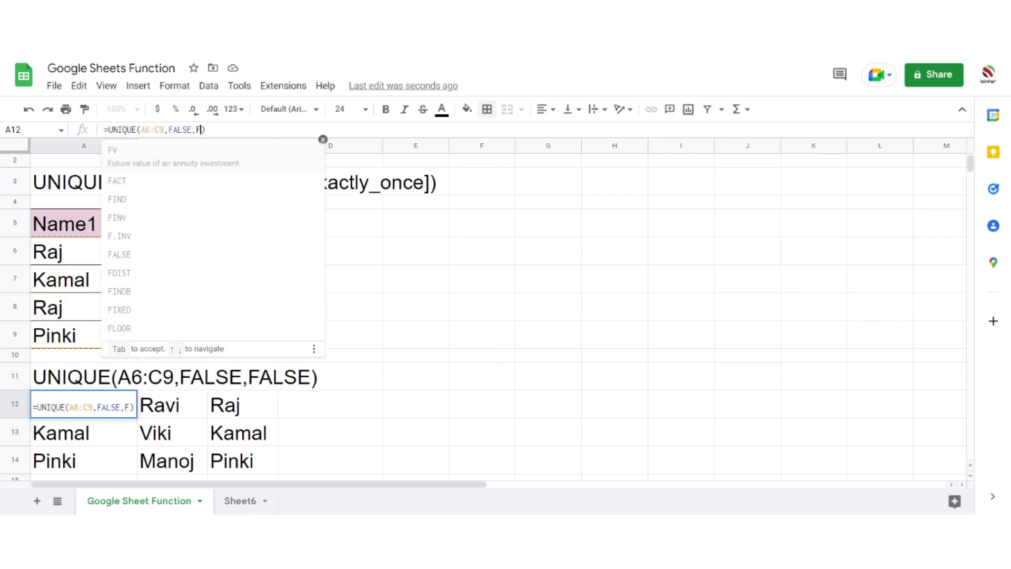
{"action": "key", "text": "Down"}
{"action": "key", "text": "Tab"}
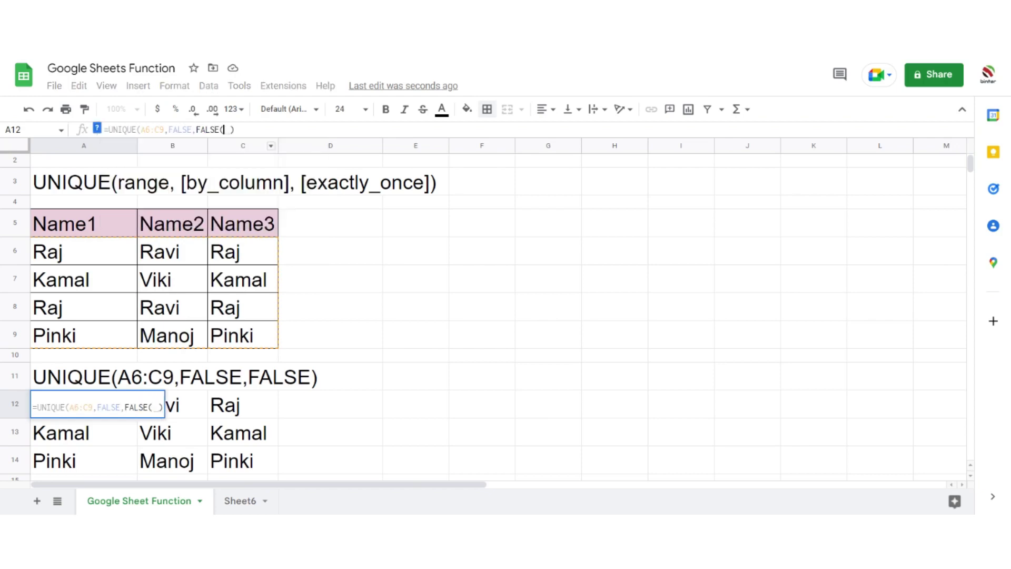
{"action": "key", "text": "BackSpace"}
{"action": "key", "text": "Return"}
{"action": "key", "text": "Up"}
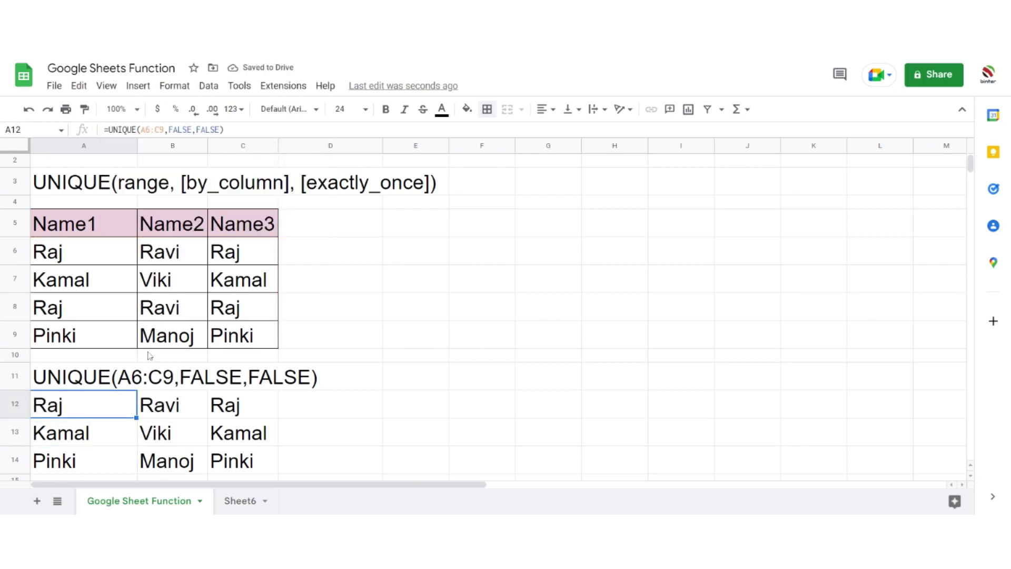
Compare the result rows in A12:C14 with the source rows in A6:C9, including the repeated row 8
{"action": "left_click", "coordinate": [85, 382]}
{"action": "scroll", "coordinate": [218, 380], "scroll_direction": "down", "scroll_amount": 2}
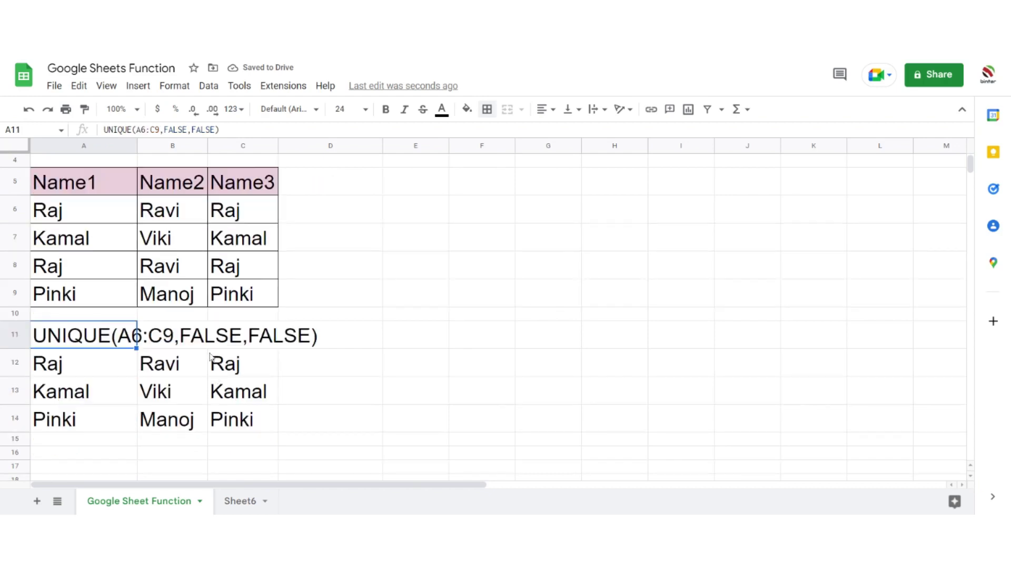
{"action": "scroll", "coordinate": [210, 356], "scroll_direction": "up", "scroll_amount": 2}
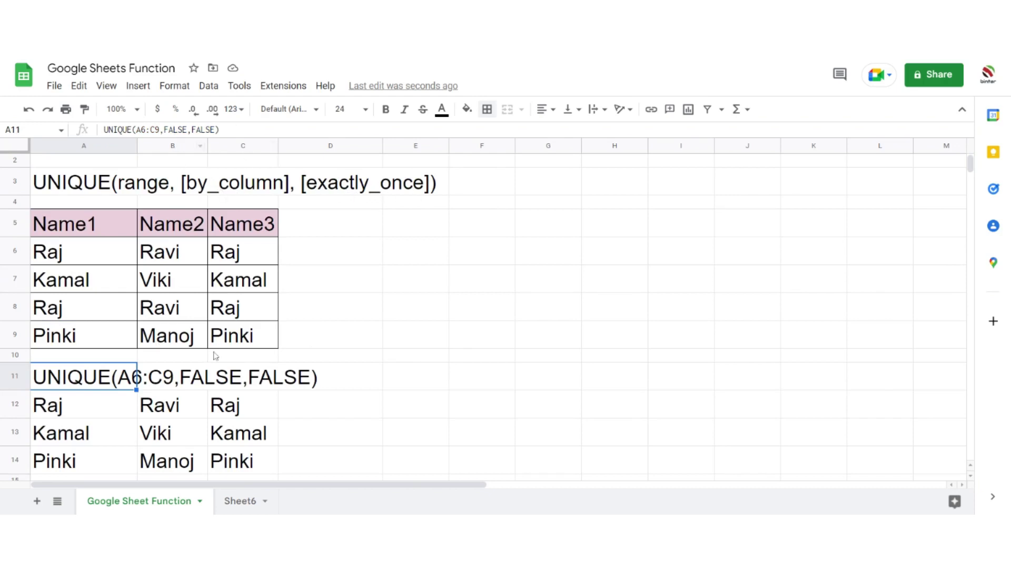
{"action": "left_click_drag", "start_coordinate": [59, 411], "coordinate": [232, 408]}
{"action": "left_click_drag", "start_coordinate": [66, 260], "coordinate": [245, 258]}
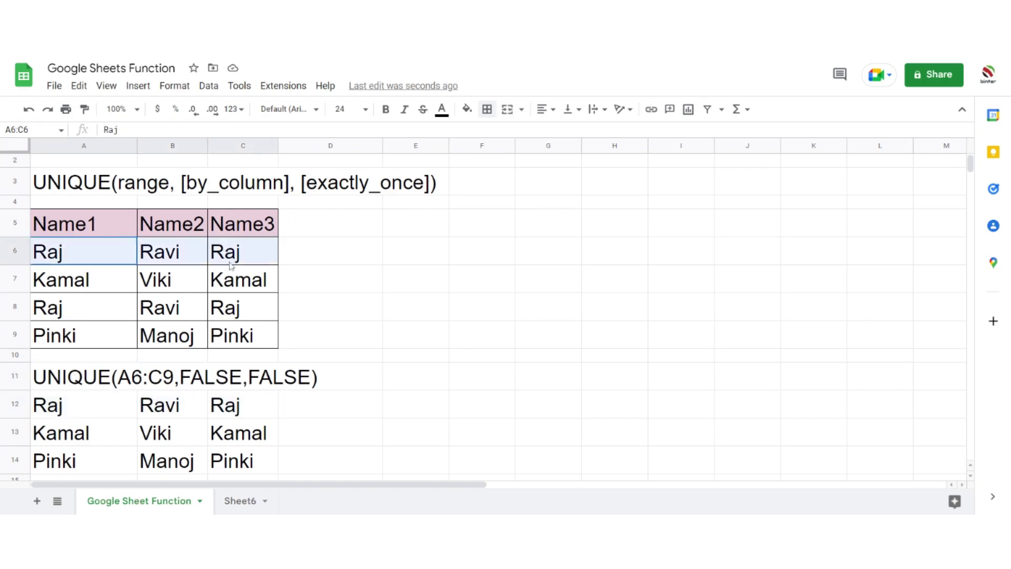
{"action": "left_click", "coordinate": [120, 291]}
{"action": "left_click_drag", "start_coordinate": [120, 291], "coordinate": [276, 292]}
{"action": "left_click_drag", "start_coordinate": [66, 432], "coordinate": [202, 437]}
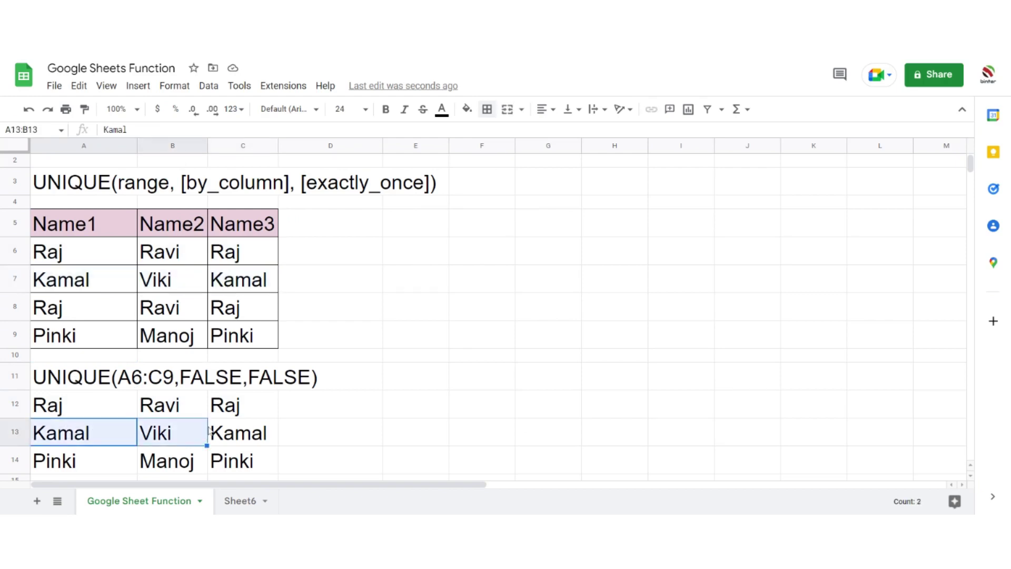
{"action": "left_click_drag", "start_coordinate": [53, 314], "coordinate": [237, 315]}
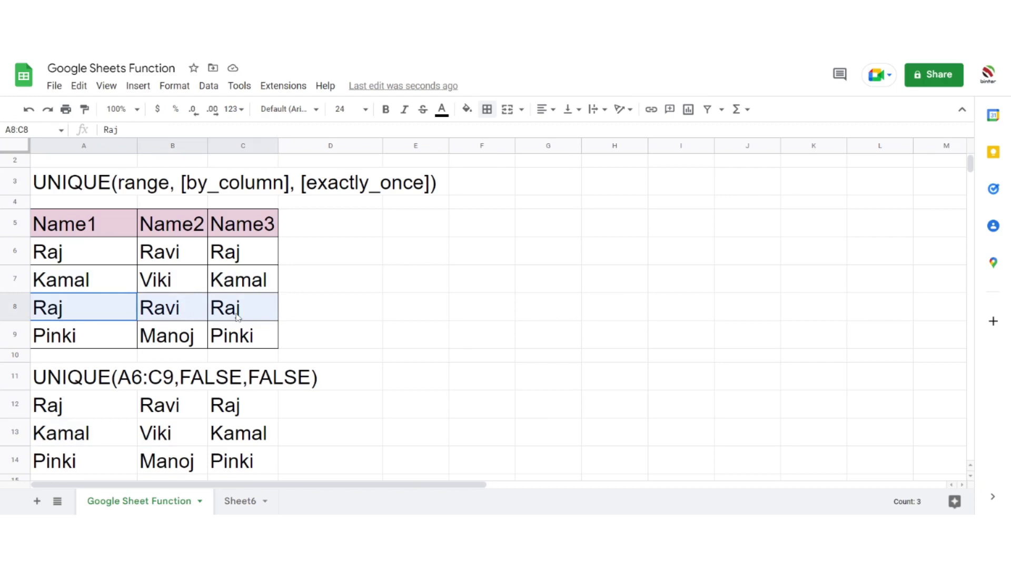
{"action": "scroll", "coordinate": [237, 316], "scroll_direction": "down", "scroll_amount": 1}
{"action": "left_click_drag", "start_coordinate": [63, 421], "coordinate": [247, 424]}
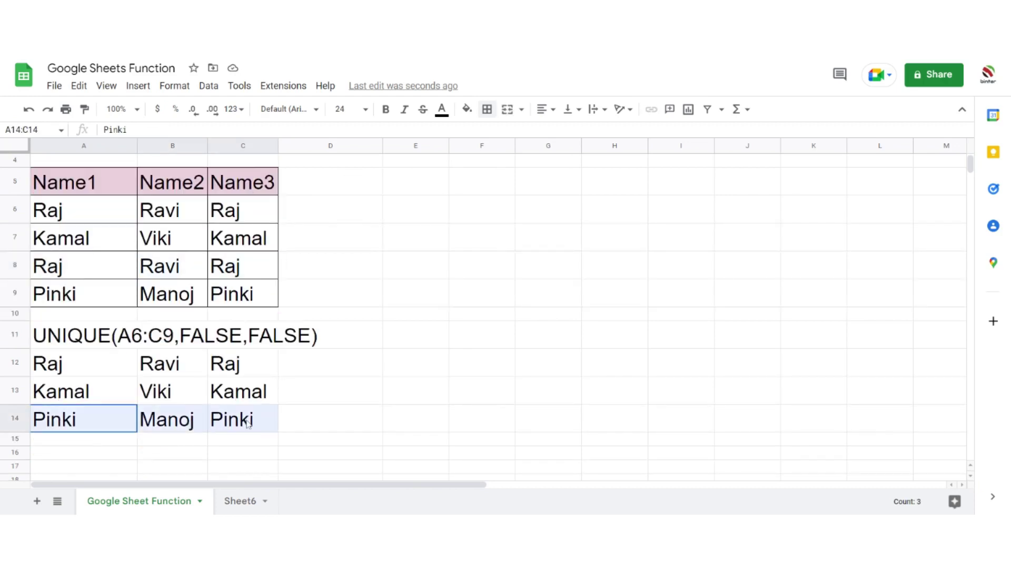
Fill the duplicate row A8:C8 with light grey
{"action": "left_click_drag", "start_coordinate": [71, 271], "coordinate": [243, 269]}
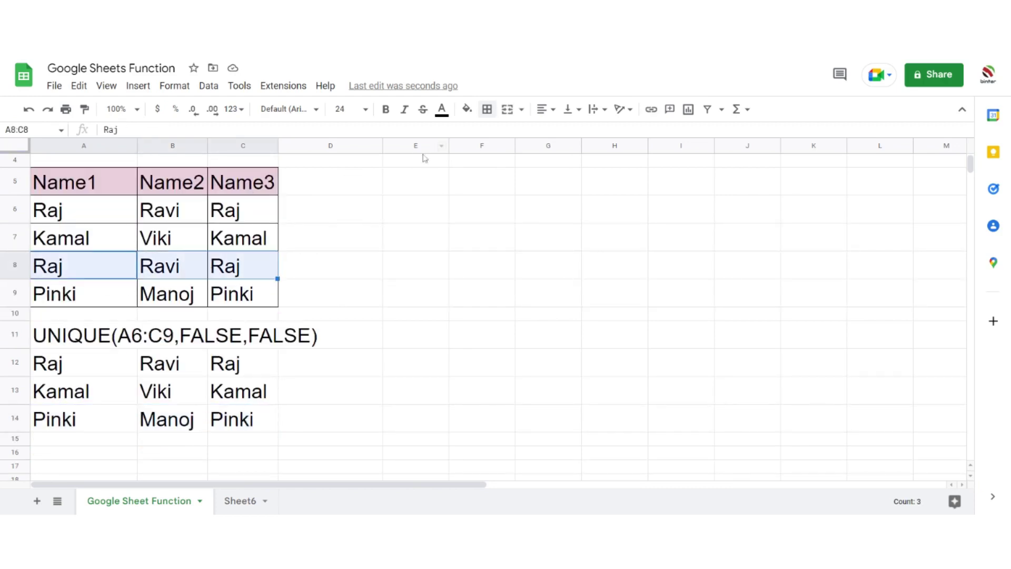
{"action": "left_click", "coordinate": [466, 109]}
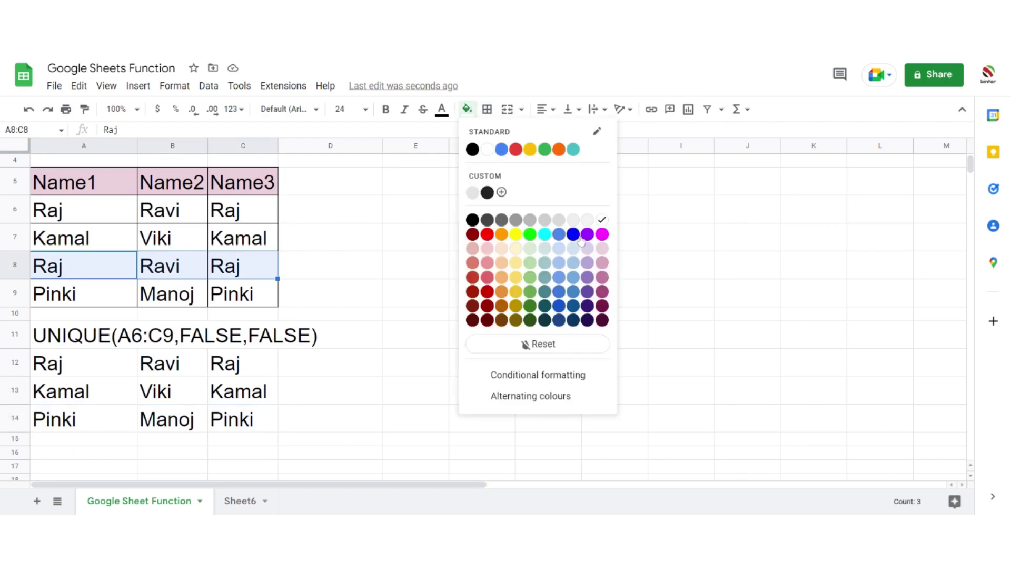
{"action": "left_click", "coordinate": [586, 221]}
{"action": "left_click", "coordinate": [414, 305]}
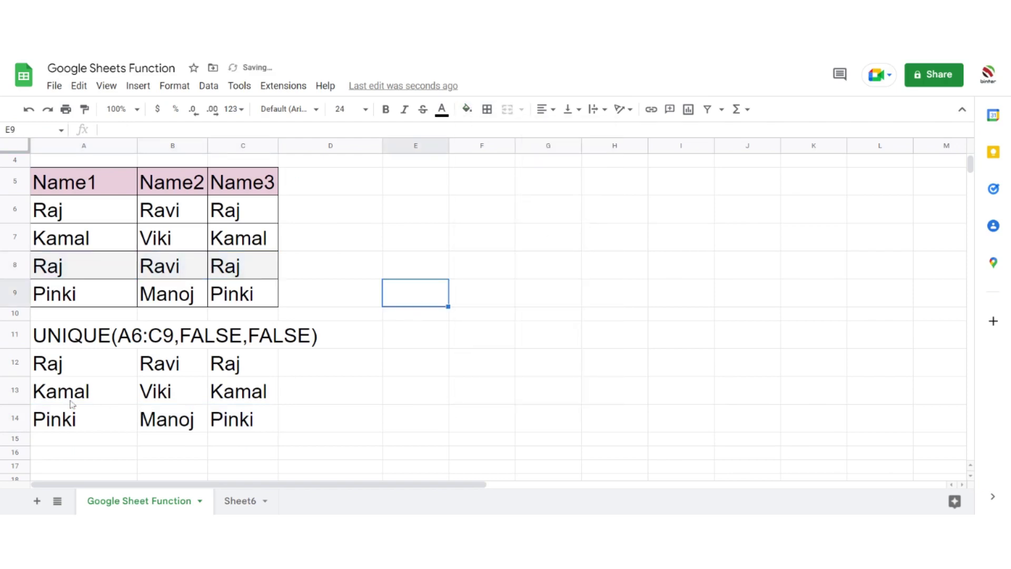
Highlight the duplicate row A8:C8 with a bright magenta fill
{"action": "left_click_drag", "start_coordinate": [76, 272], "coordinate": [240, 268]}
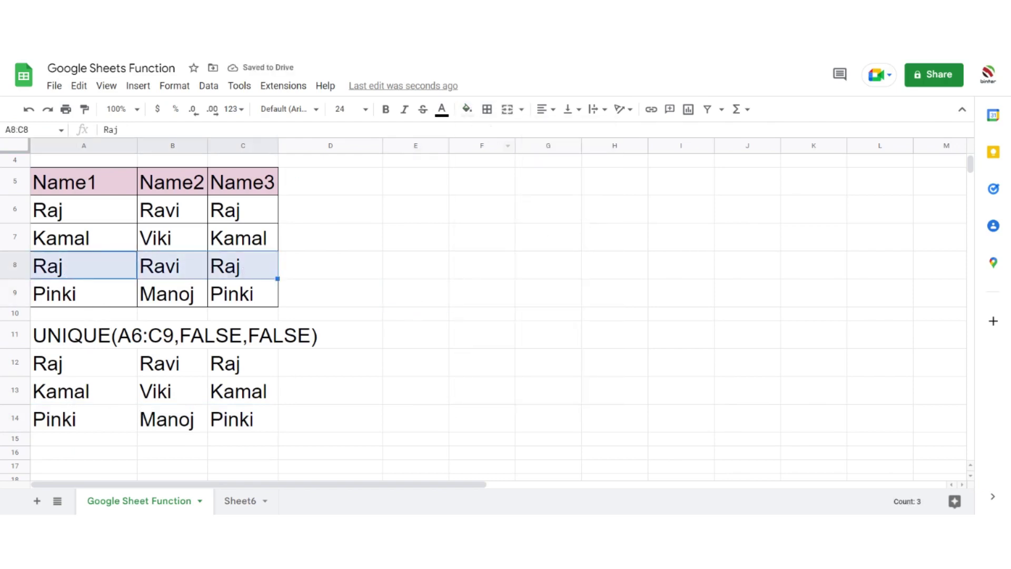
{"action": "left_click", "coordinate": [466, 109]}
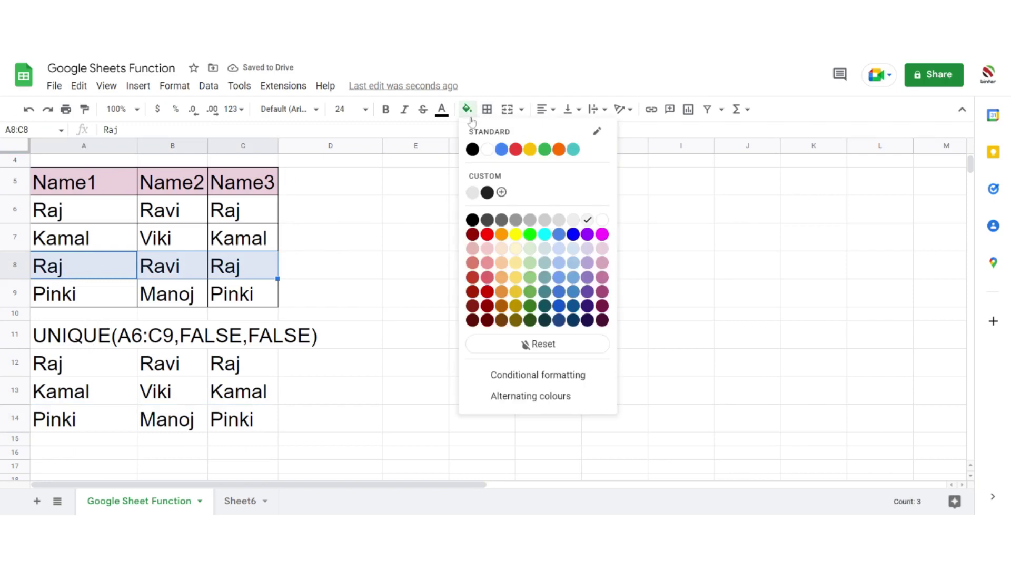
{"action": "left_click", "coordinate": [602, 237]}
{"action": "left_click", "coordinate": [435, 293]}
Check each result row in A12:C14 against the highlighted duplicate row 8 and its first occurrence in row 6
{"action": "left_click_drag", "start_coordinate": [58, 391], "coordinate": [174, 403]}
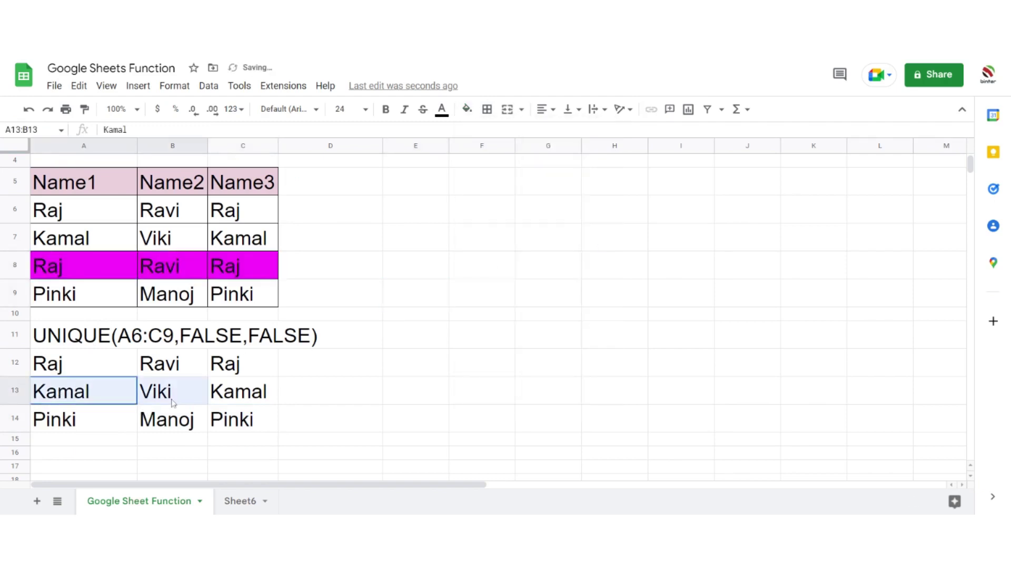
{"action": "left_click", "coordinate": [80, 343]}
{"action": "scroll", "coordinate": [80, 343], "scroll_direction": "up", "scroll_amount": 1}
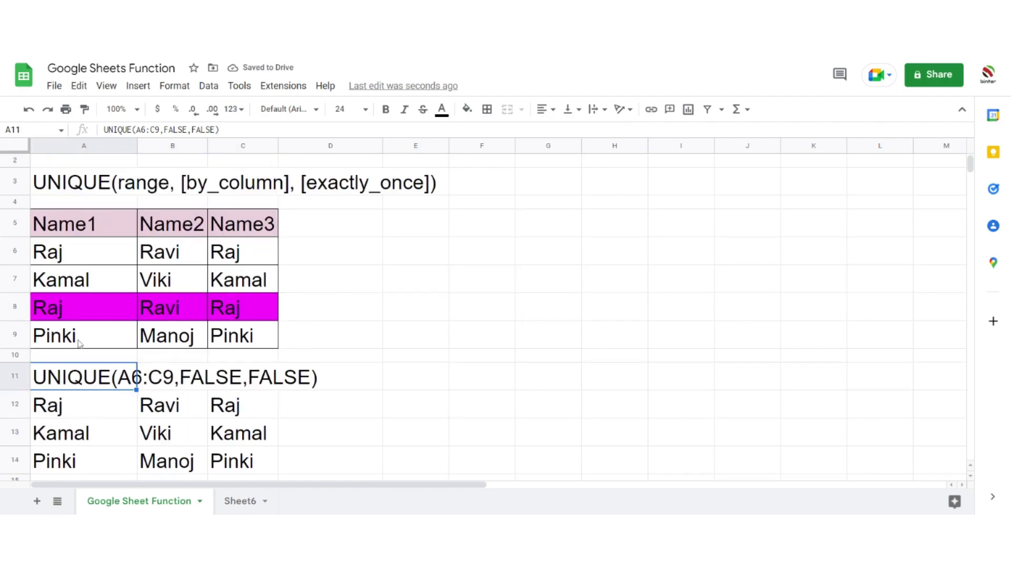
{"action": "scroll", "coordinate": [119, 202], "scroll_direction": "up", "scroll_amount": 1}
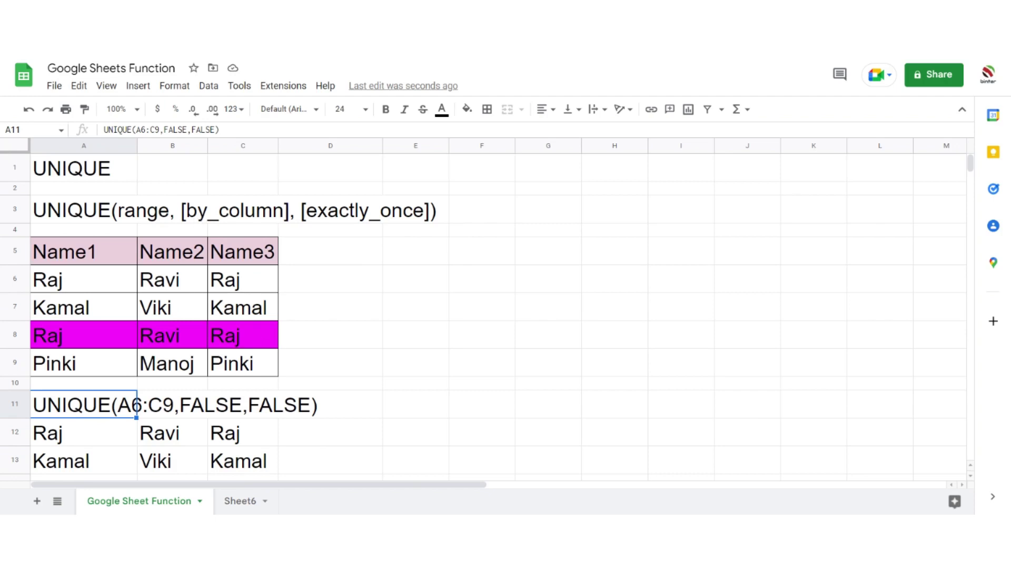
{"action": "scroll", "coordinate": [195, 226], "scroll_direction": "down", "scroll_amount": 1}
{"action": "left_click_drag", "start_coordinate": [51, 398], "coordinate": [251, 397]}
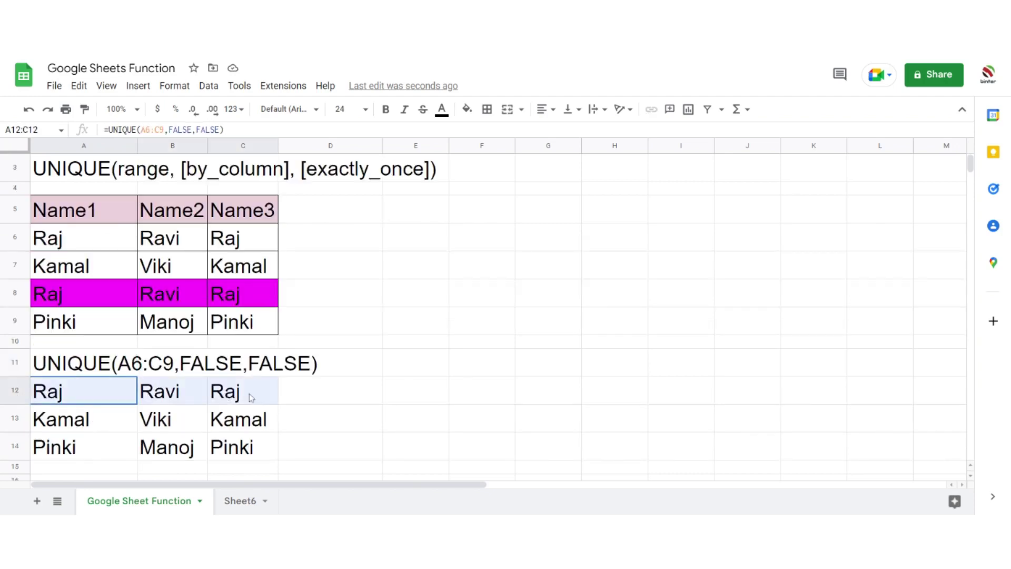
{"action": "left_click_drag", "start_coordinate": [70, 427], "coordinate": [248, 421]}
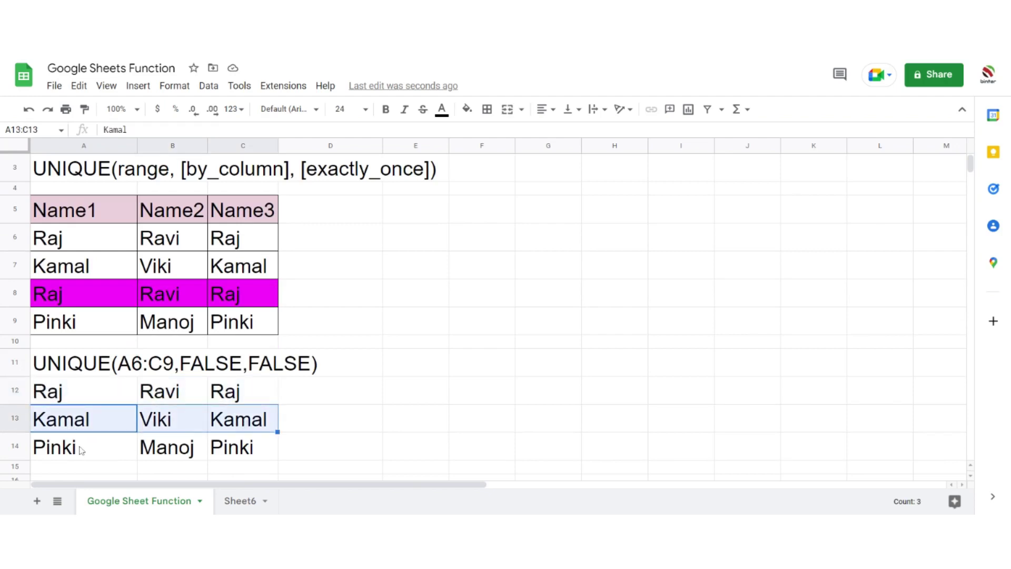
{"action": "left_click_drag", "start_coordinate": [81, 450], "coordinate": [255, 445]}
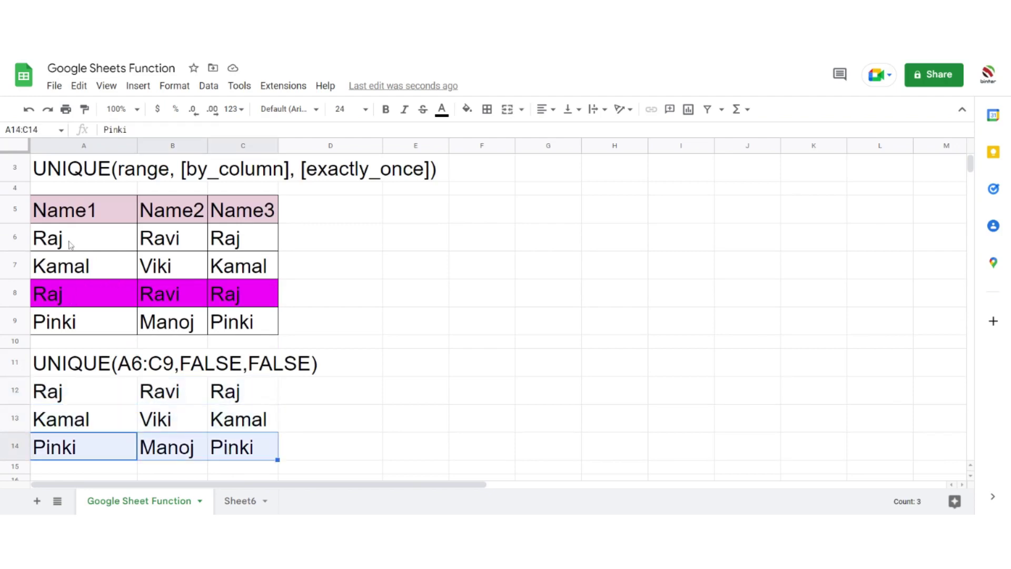
{"action": "left_click_drag", "start_coordinate": [45, 290], "coordinate": [221, 293]}
{"action": "left_click_drag", "start_coordinate": [83, 242], "coordinate": [237, 251]}
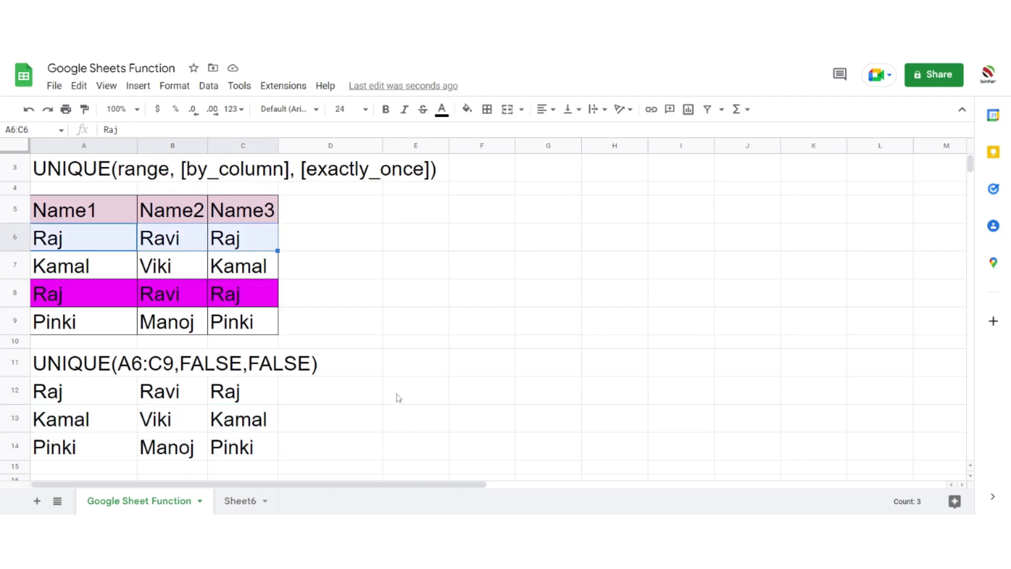
{"action": "left_click", "coordinate": [421, 373]}
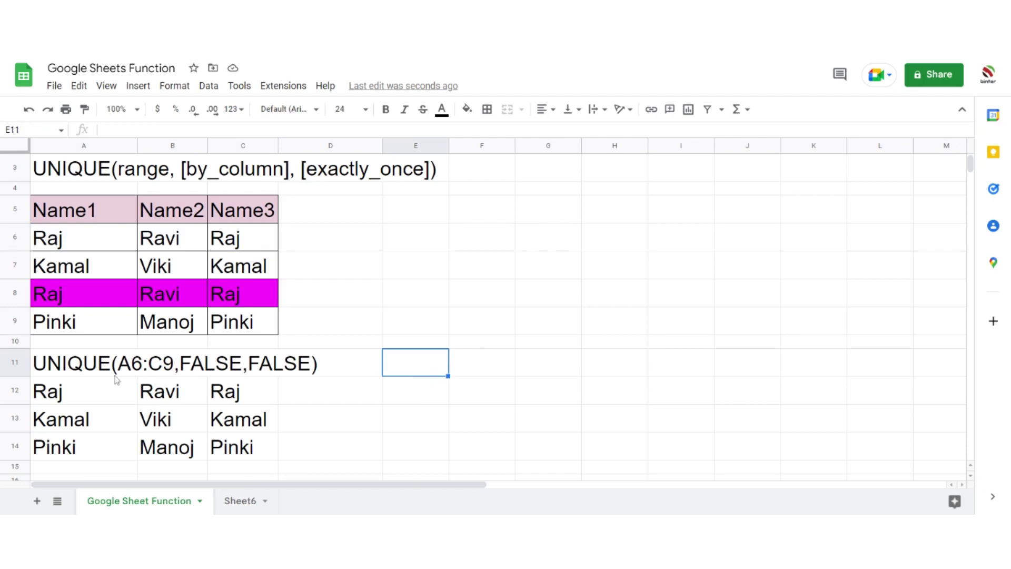
Copy the formula label text from A11 into E11
{"action": "left_click", "coordinate": [66, 371]}
{"action": "left_click_drag", "start_coordinate": [227, 130], "coordinate": [57, 134]}
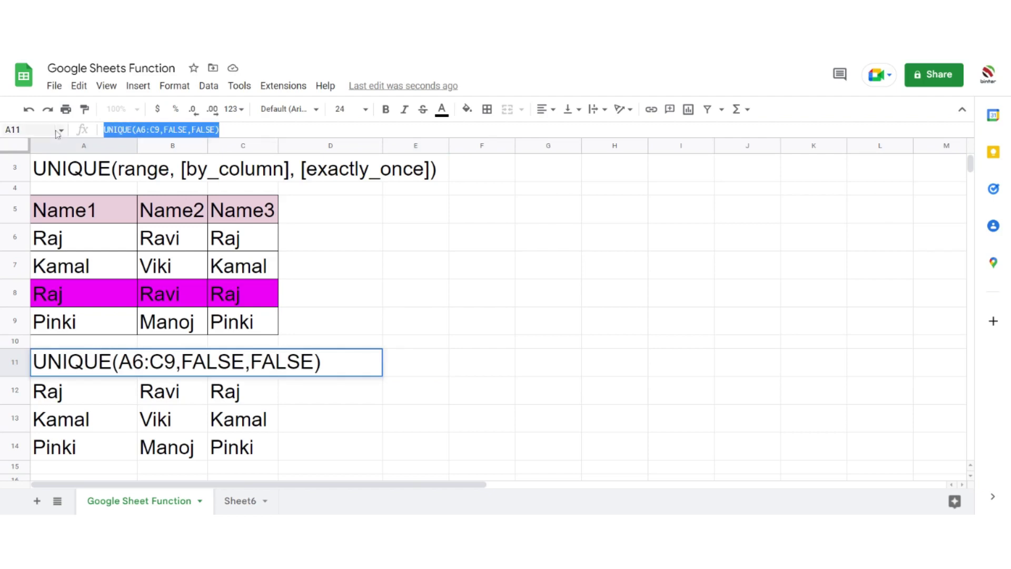
{"action": "key", "text": "ctrl+c"}
{"action": "key", "text": "Escape"}
{"action": "left_click", "coordinate": [404, 363]}
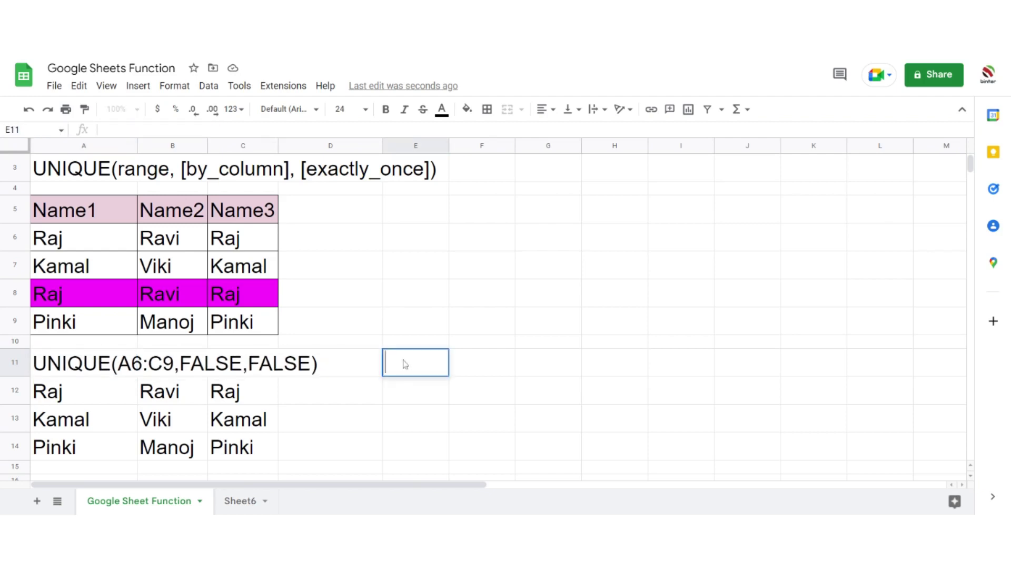
{"action": "key", "text": "ctrl+v"}
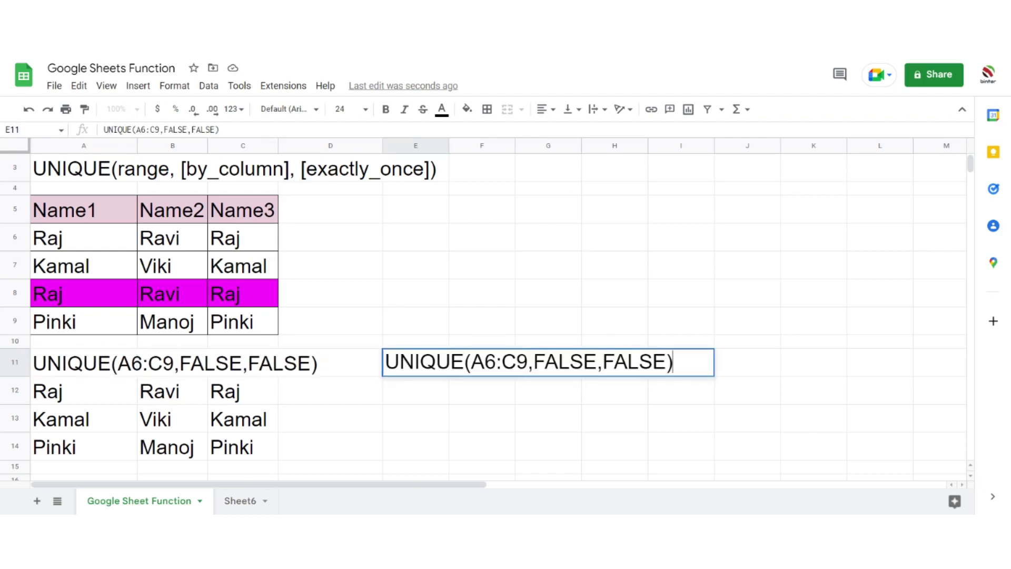
Change the by_column argument in the E11 label to TRUE so it reads UNIQUE(A6:C9,TRUE,FALSE)
{"action": "left_click_drag", "start_coordinate": [597, 362], "coordinate": [534, 362]}
{"action": "type", "text": "TRUE"}
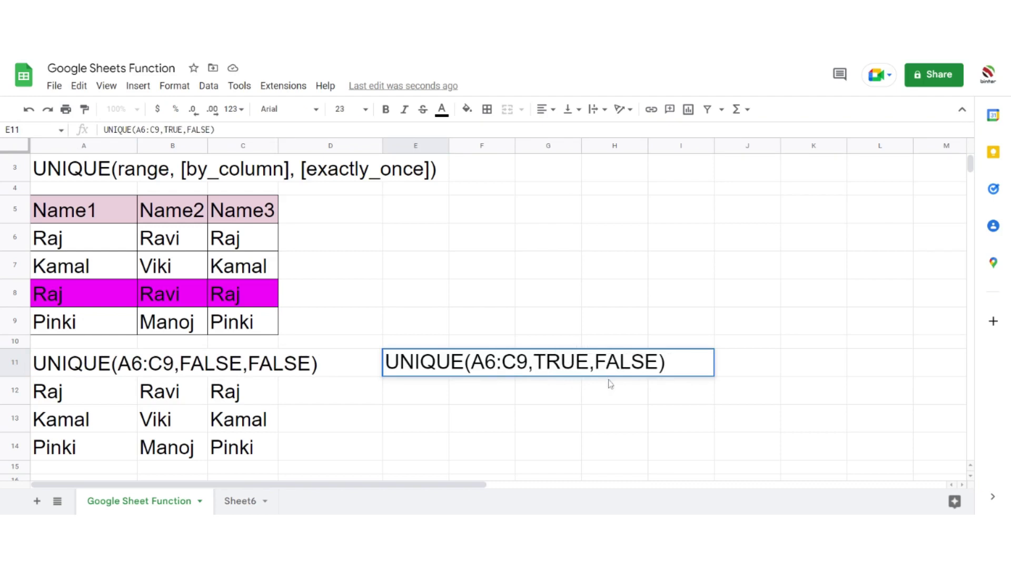
{"action": "left_click", "coordinate": [632, 387]}
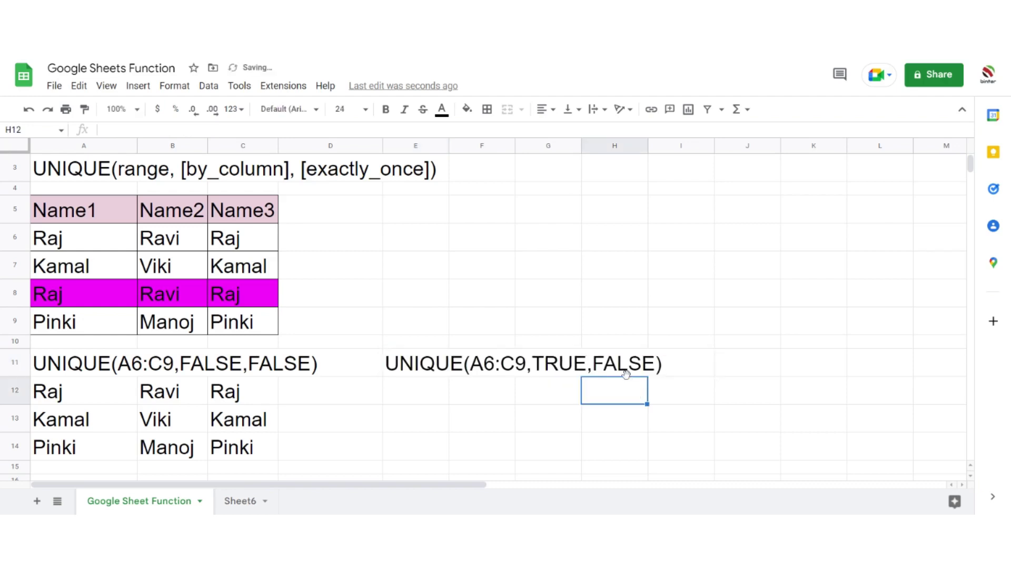
Enter the formula =UNIQUE(A6:C9,TRUE,FALSE) in E12
{"action": "left_click", "coordinate": [425, 403]}
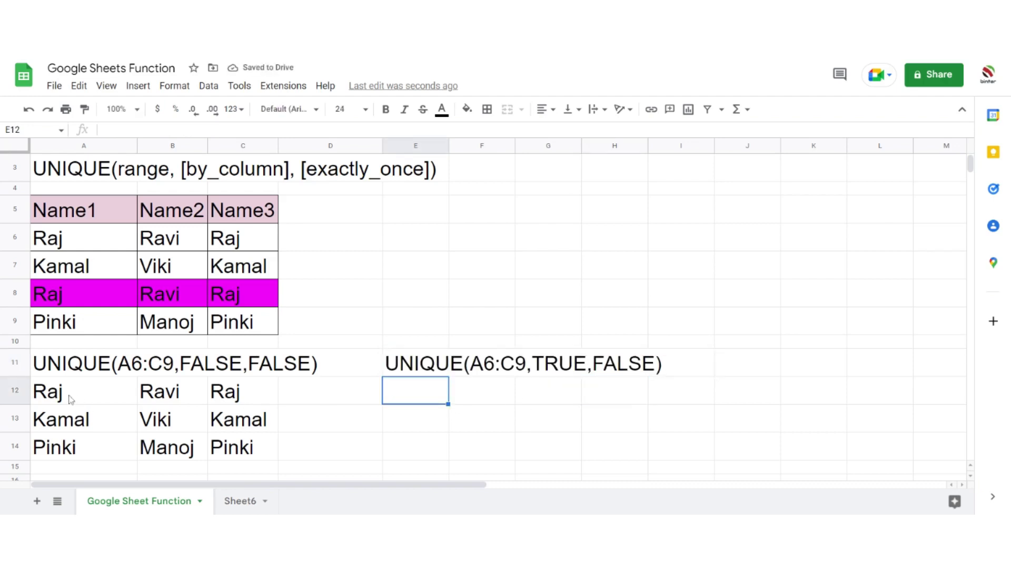
{"action": "type", "text": "=UNI"}
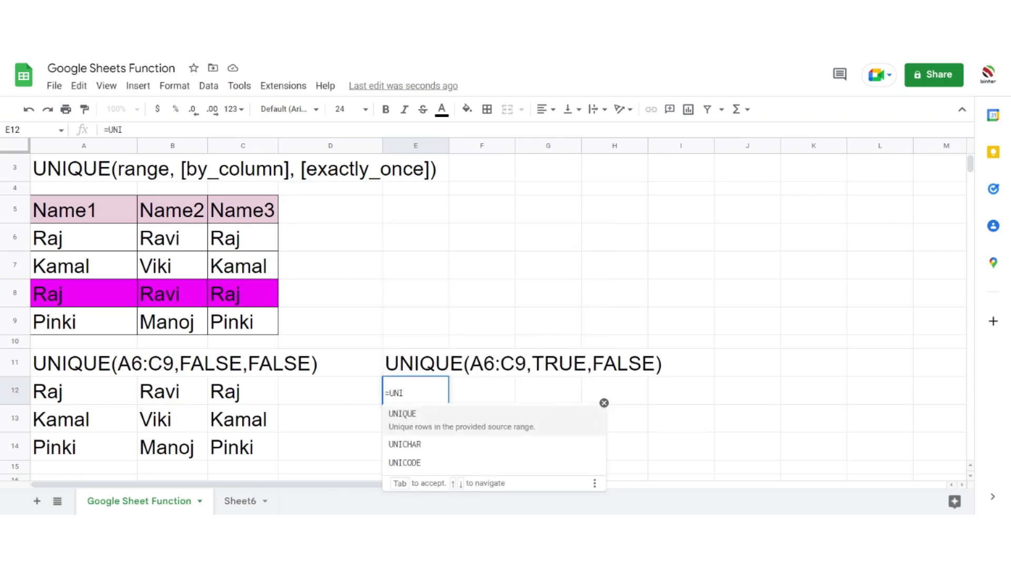
{"action": "key", "text": "Tab"}
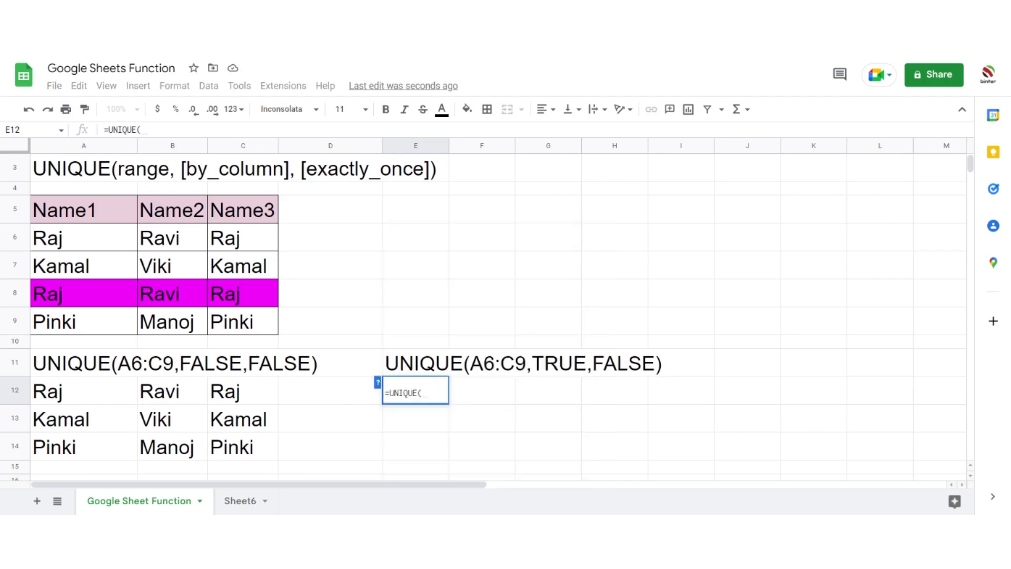
{"action": "left_click_drag", "start_coordinate": [64, 237], "coordinate": [269, 319]}
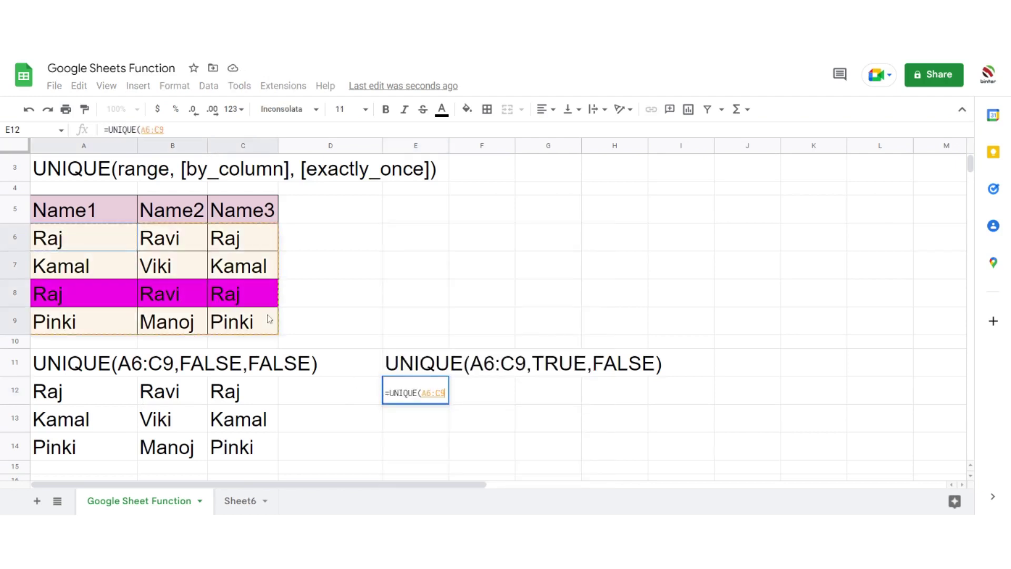
{"action": "type", "text": ","}
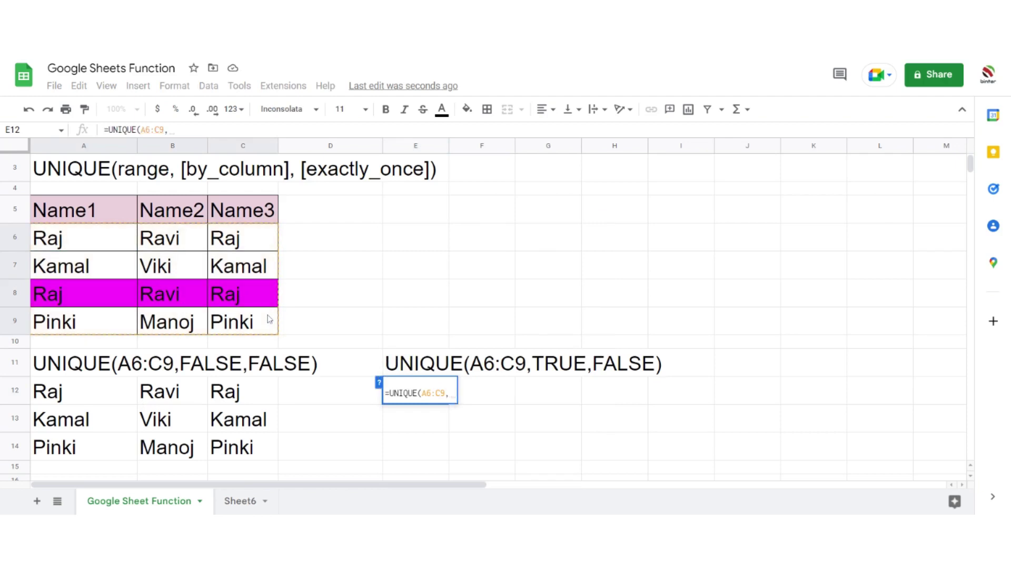
{"action": "type", "text": "TRUE"}
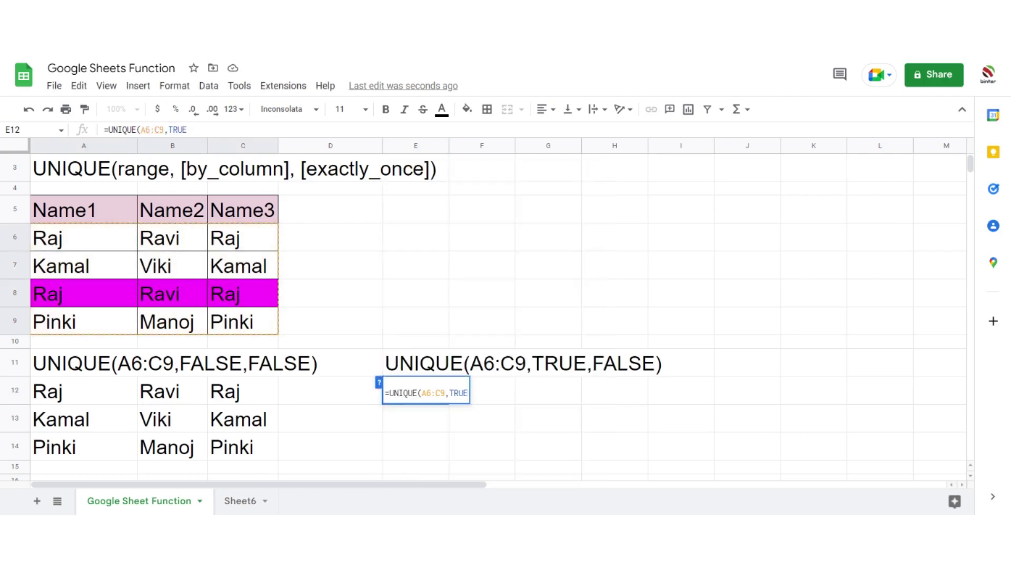
{"action": "type", "text": ","}
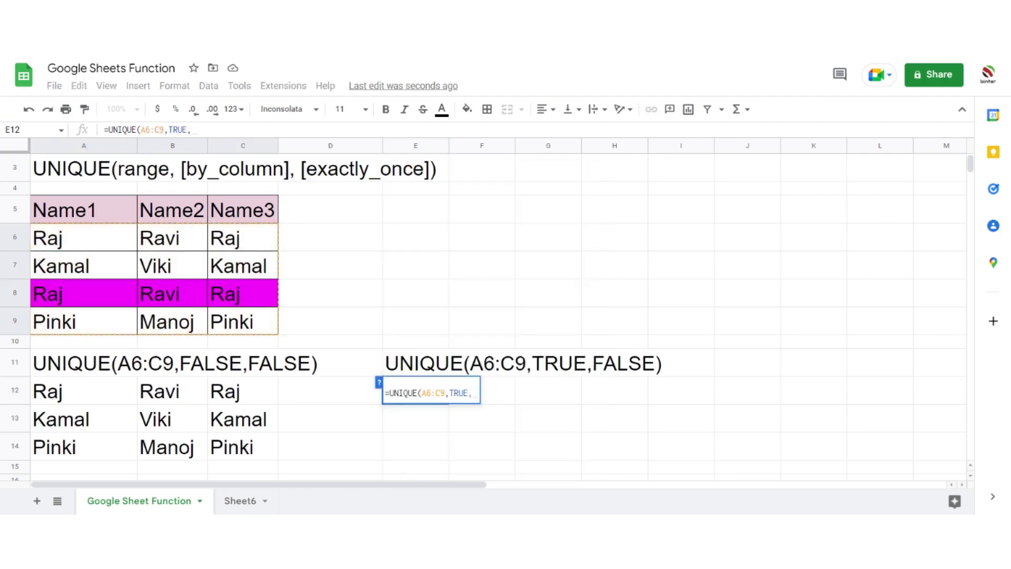
{"action": "type", "text": "FA"}
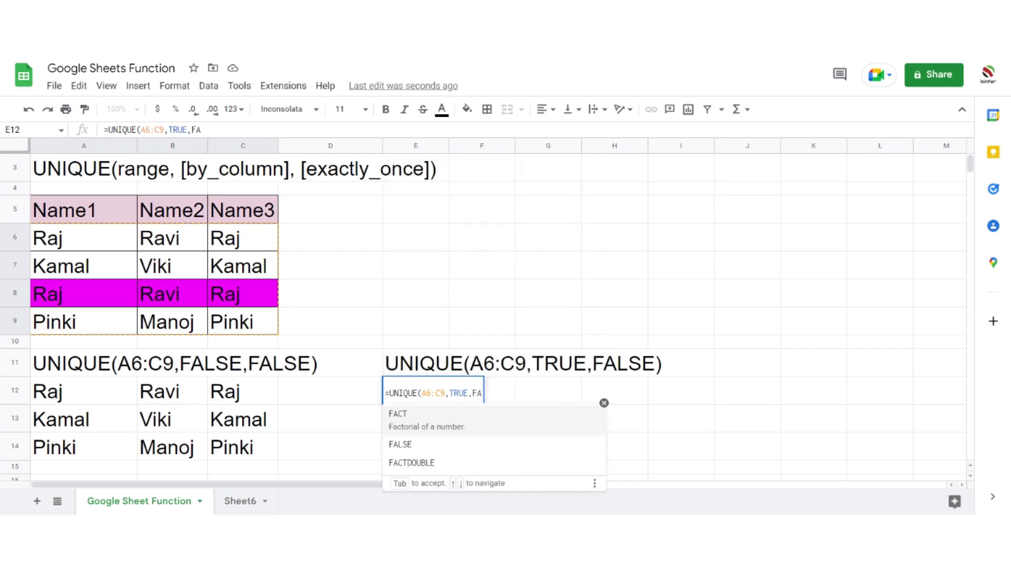
{"action": "key", "text": "Tab"}
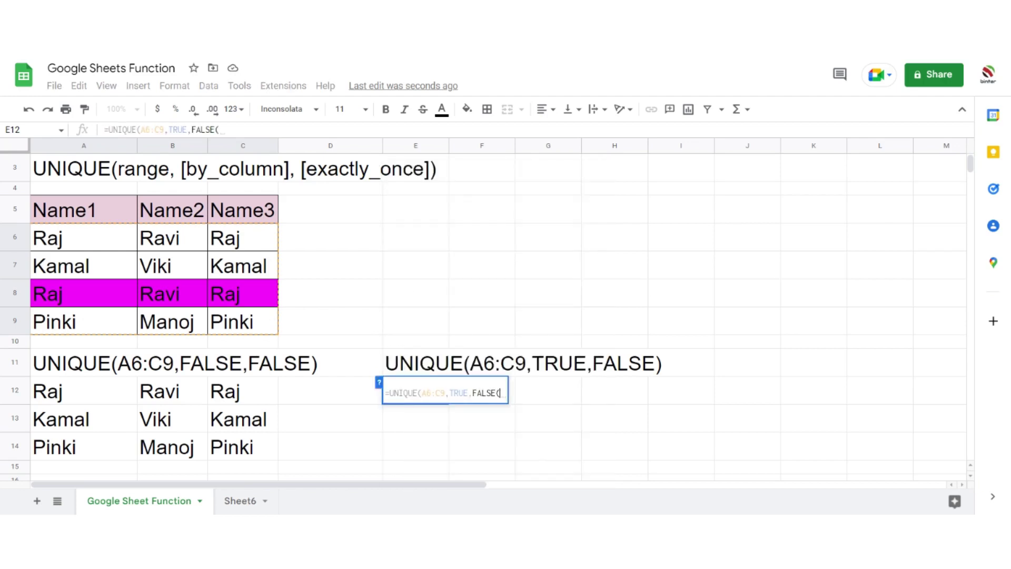
{"action": "key", "text": "BackSpace"}
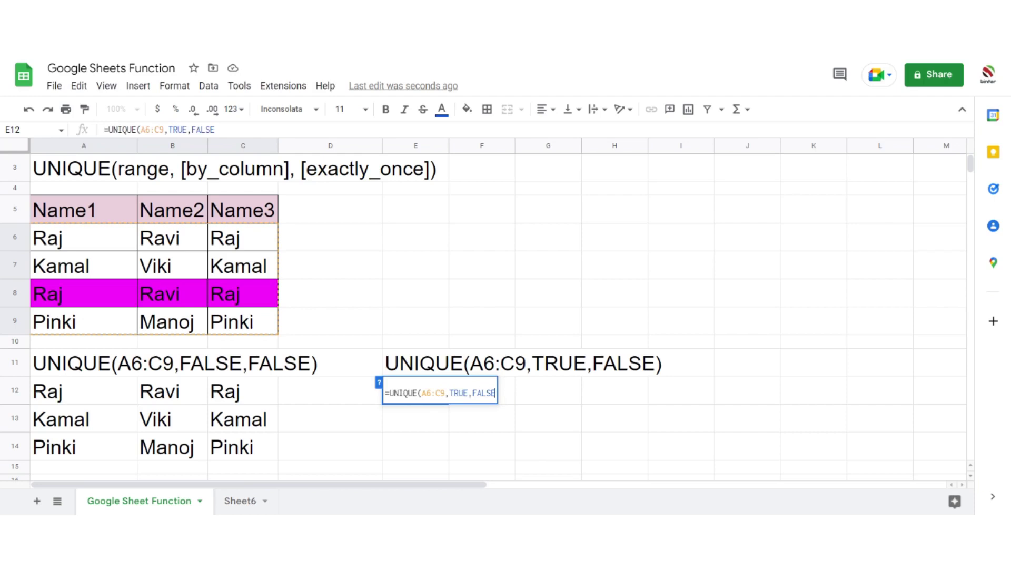
{"action": "type", "text": ")"}
{"action": "key", "text": "Return"}
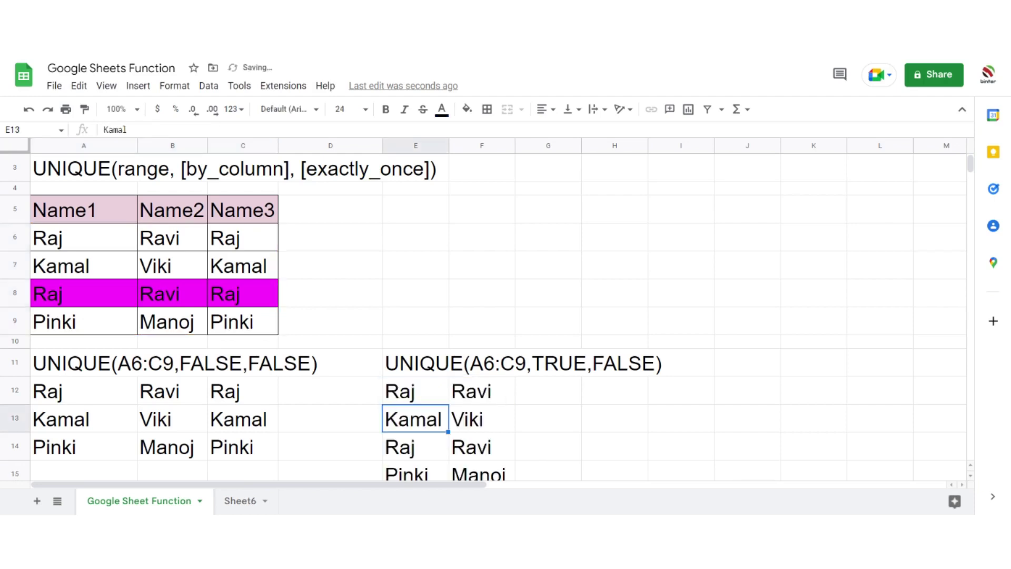
Compare the Name1 source column A6:A9 with the first result column E12:E15
{"action": "scroll", "coordinate": [361, 324], "scroll_direction": "down", "scroll_amount": 1}
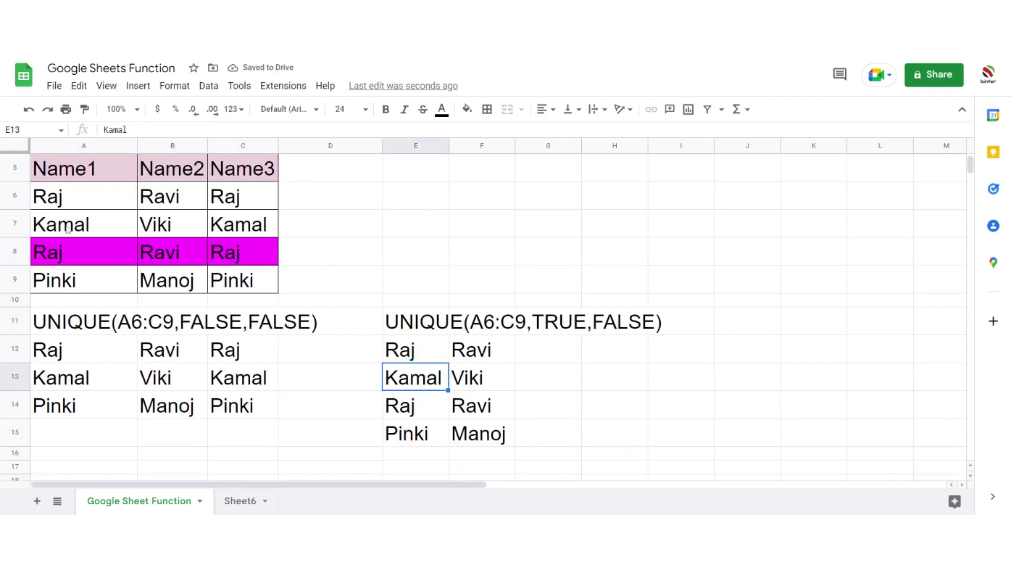
{"action": "left_click", "coordinate": [63, 204]}
{"action": "left_click", "coordinate": [72, 229]}
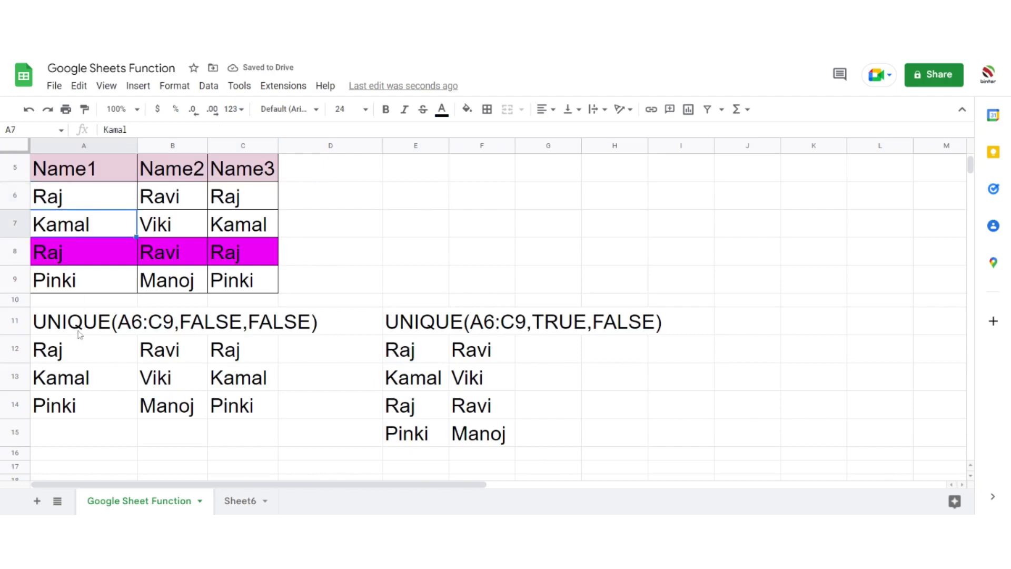
{"action": "left_click", "coordinate": [415, 359]}
{"action": "left_click", "coordinate": [414, 386]}
{"action": "left_click", "coordinate": [415, 414]}
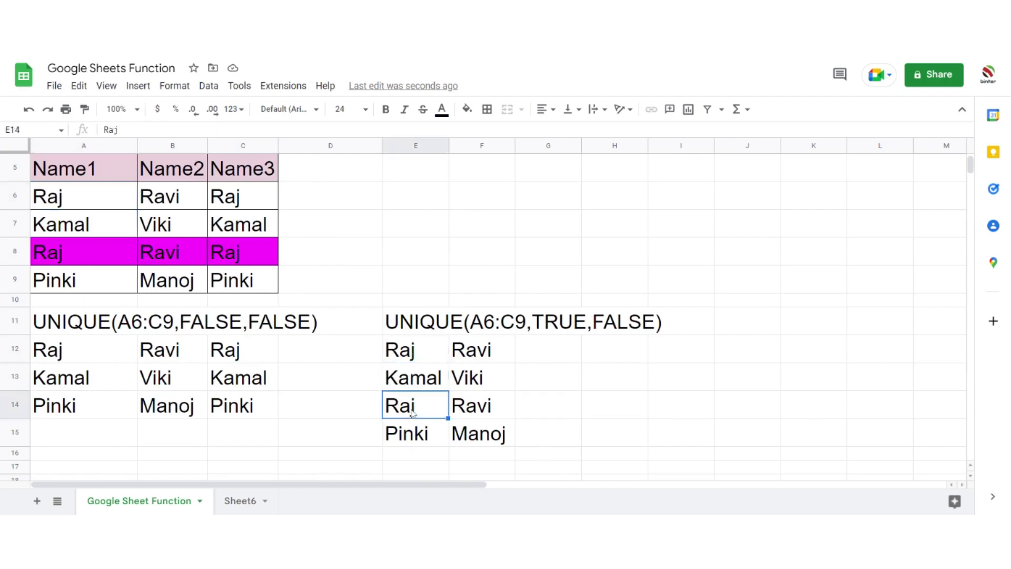
{"action": "left_click", "coordinate": [416, 438]}
Compare the Name2 source column B6:B9 with the second result column F12:F15
{"action": "left_click", "coordinate": [184, 216]}
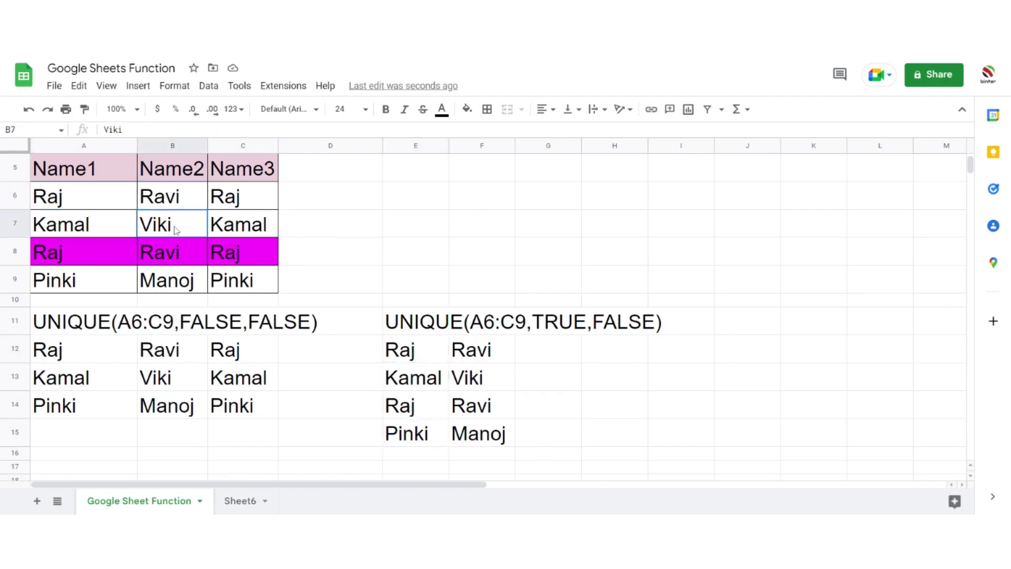
{"action": "left_click", "coordinate": [182, 254]}
{"action": "left_click", "coordinate": [183, 289]}
{"action": "left_click", "coordinate": [466, 353]}
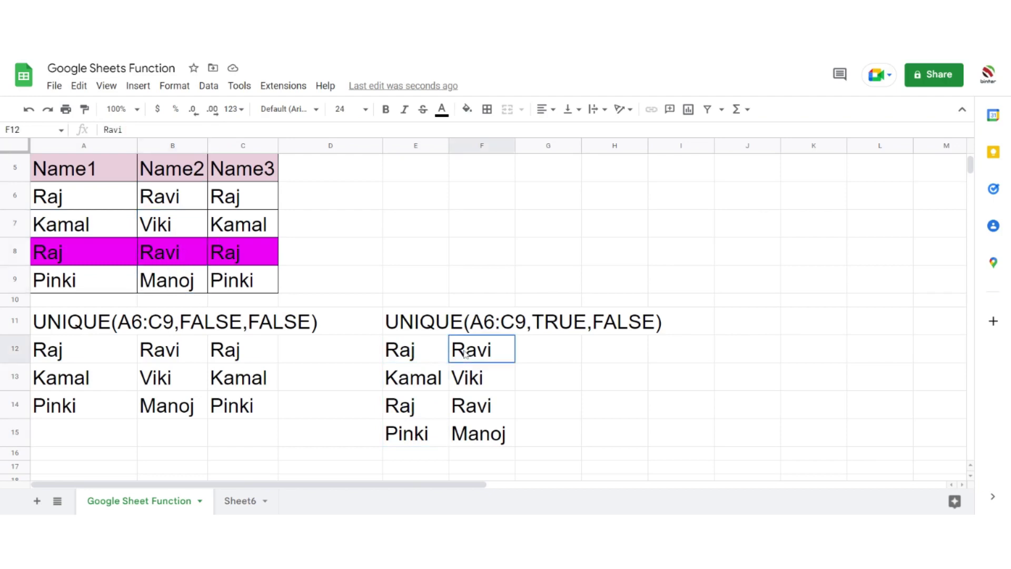
{"action": "left_click", "coordinate": [476, 381]}
{"action": "left_click", "coordinate": [485, 409]}
{"action": "left_click", "coordinate": [482, 430]}
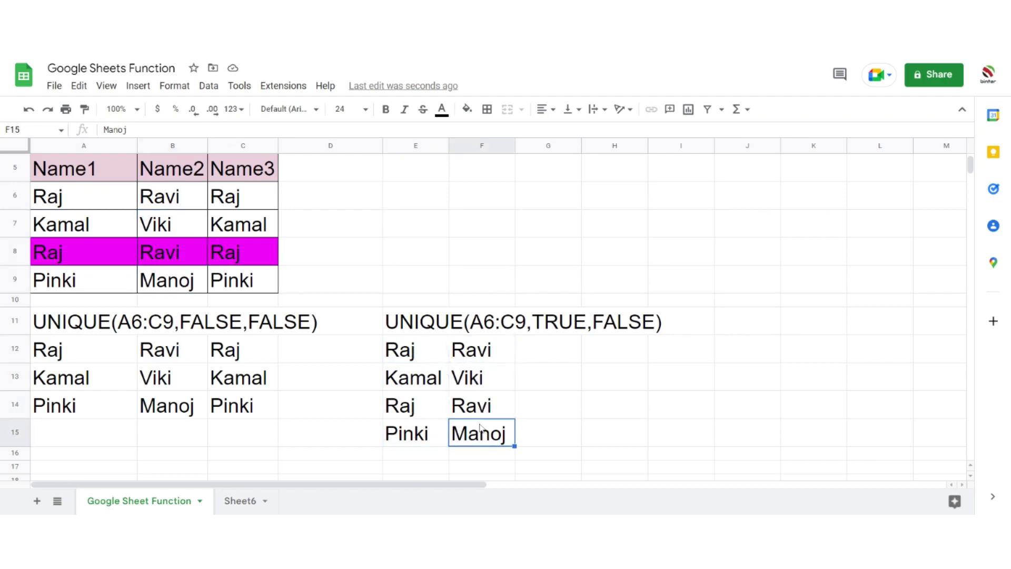
Compare the Name3 column C6:C9 with the Name1 column A6:A9 to check for a duplicate column
{"action": "left_click", "coordinate": [249, 201]}
{"action": "left_click_drag", "start_coordinate": [249, 201], "coordinate": [248, 280]}
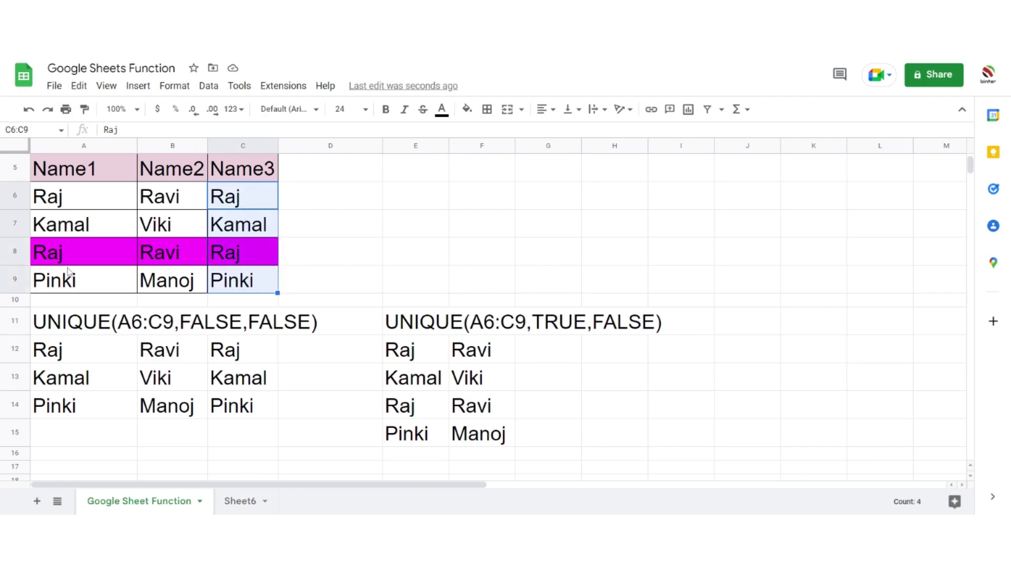
{"action": "left_click_drag", "start_coordinate": [94, 208], "coordinate": [105, 282]}
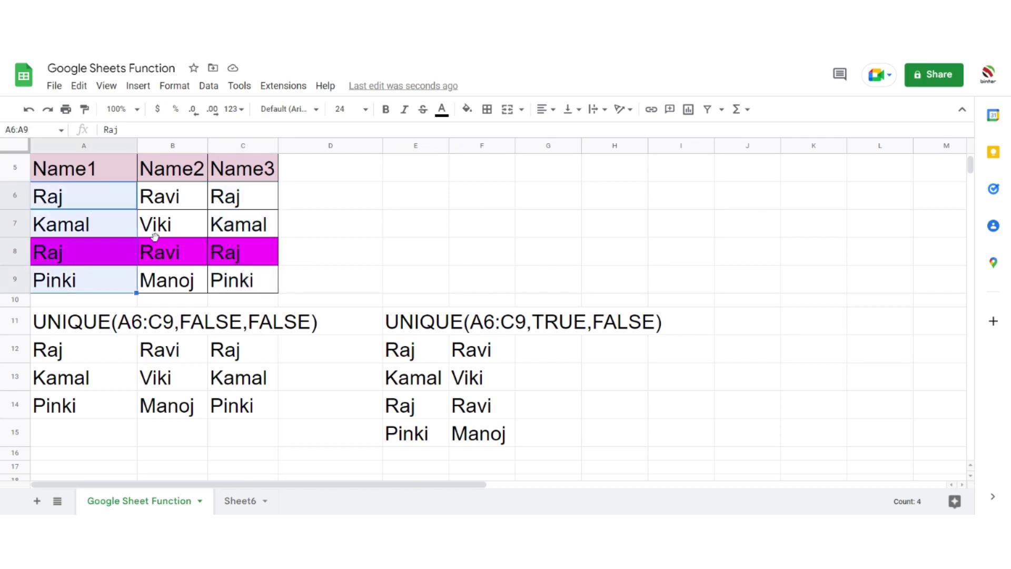
{"action": "left_click_drag", "start_coordinate": [233, 205], "coordinate": [233, 278]}
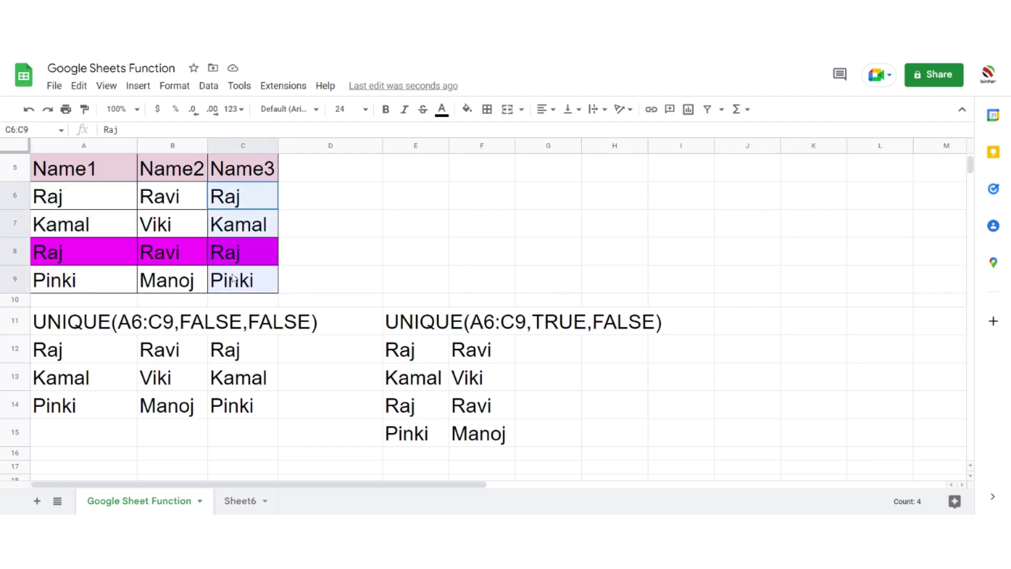
{"action": "left_click_drag", "start_coordinate": [233, 278], "coordinate": [230, 279]}
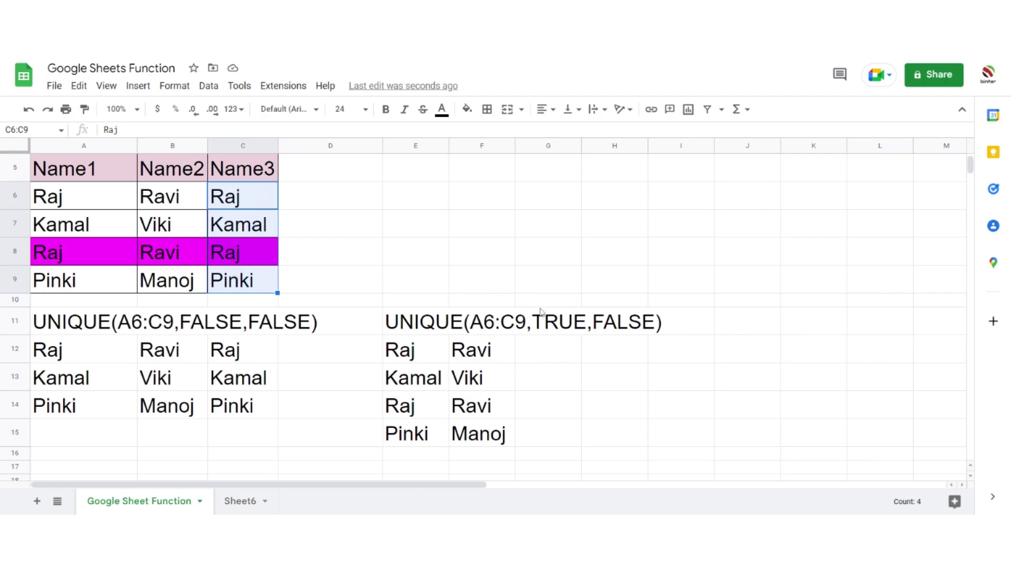
Review the by_column argument in the row 3 syntax against the by-row results in A12:C14 and by-column results in E12:F15
{"action": "scroll", "coordinate": [540, 311], "scroll_direction": "up", "scroll_amount": 3}
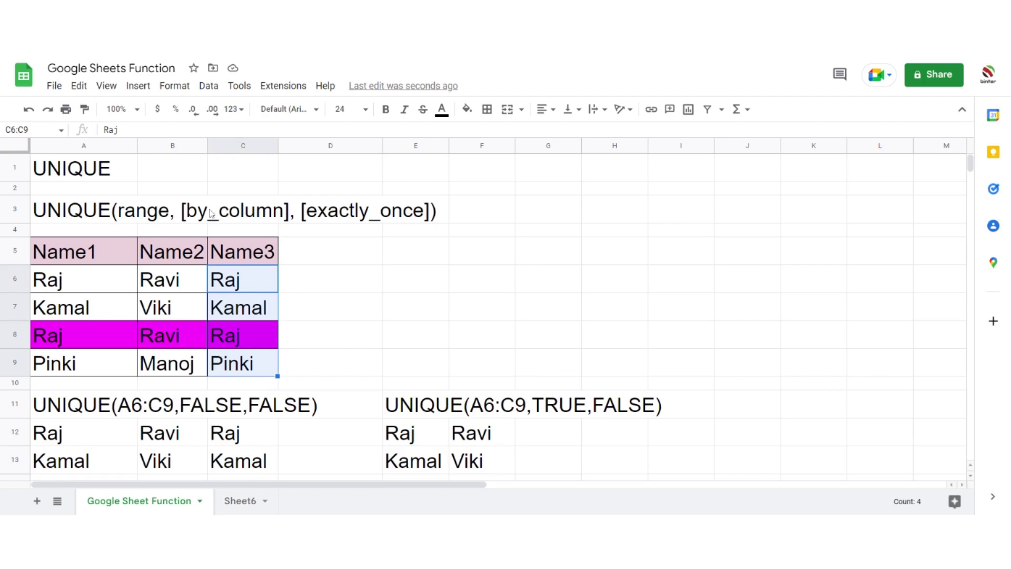
{"action": "scroll", "coordinate": [557, 410], "scroll_direction": "down", "scroll_amount": 1}
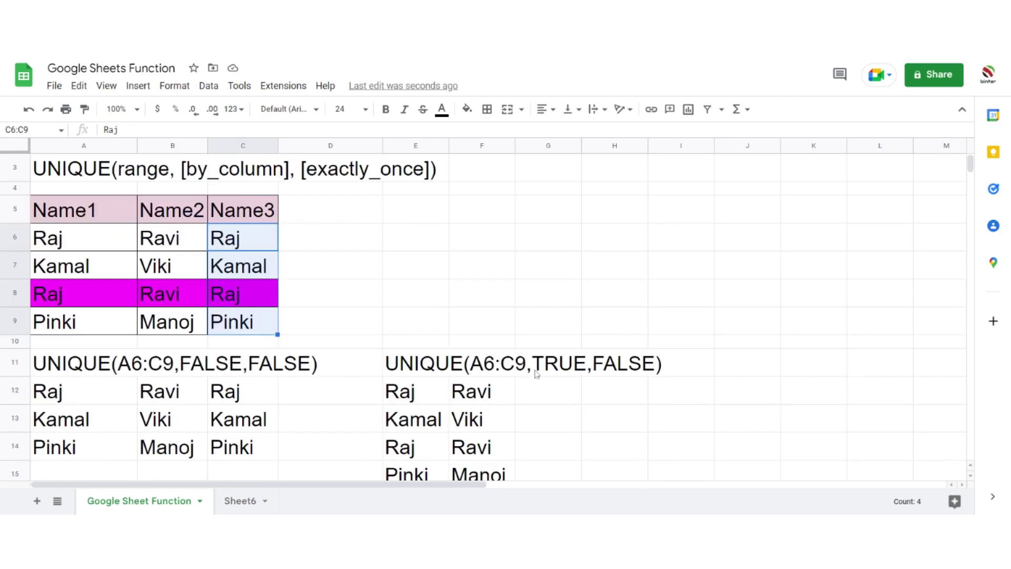
{"action": "scroll", "coordinate": [536, 374], "scroll_direction": "down", "scroll_amount": 1}
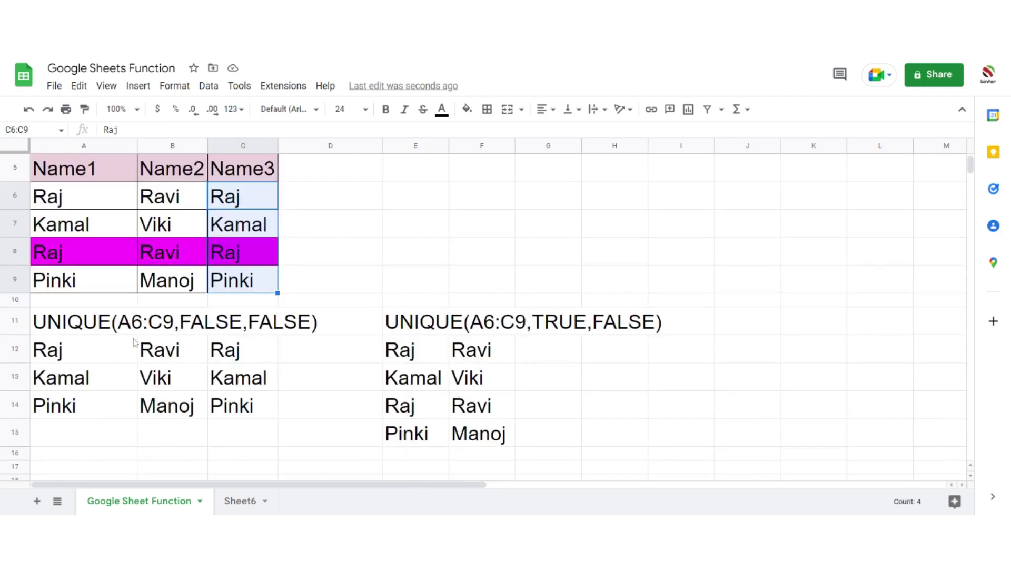
{"action": "left_click_drag", "start_coordinate": [67, 345], "coordinate": [242, 409]}
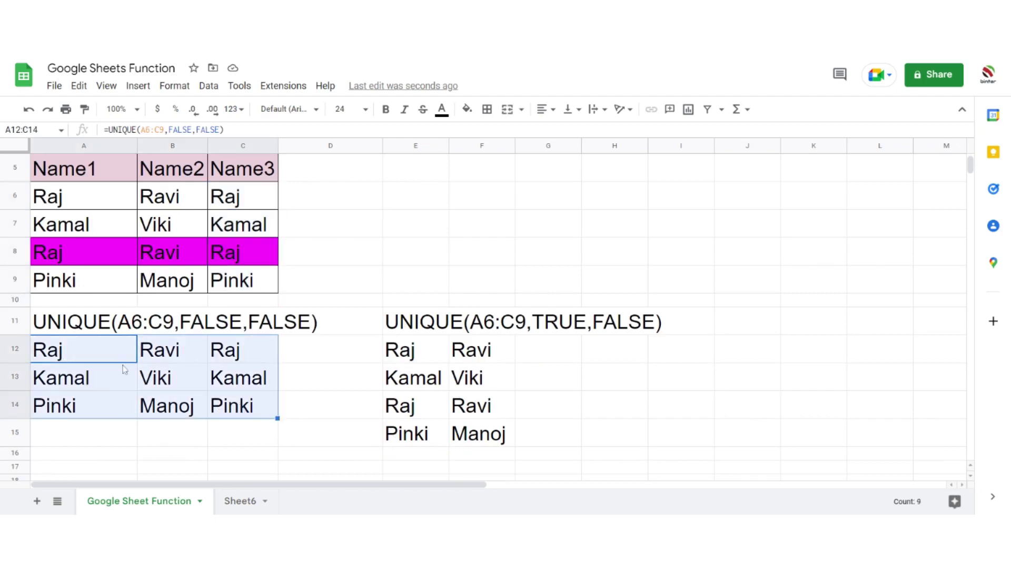
{"action": "left_click", "coordinate": [105, 358]}
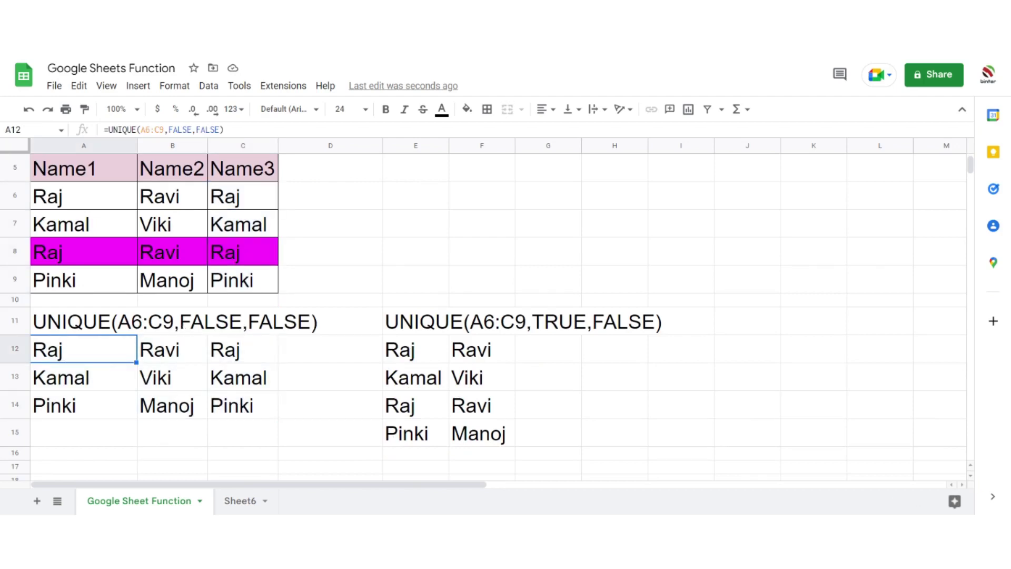
{"action": "left_click", "coordinate": [118, 406]}
{"action": "left_click", "coordinate": [467, 389]}
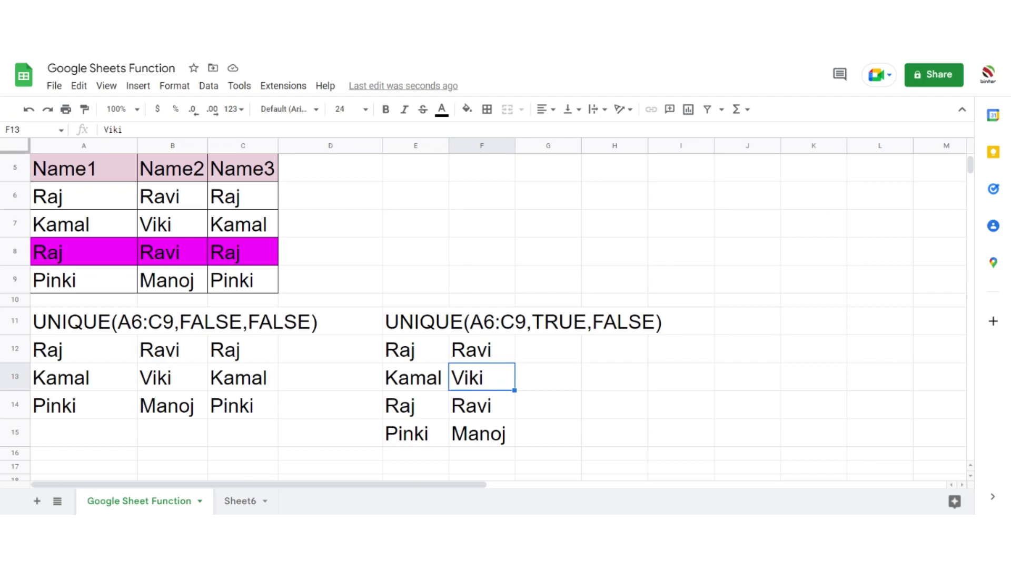
Change the exactly_once argument in the E11 label to TRUE so it reads UNIQUE(A6:C9,TRUE,TRUE)
{"action": "left_click", "coordinate": [418, 330]}
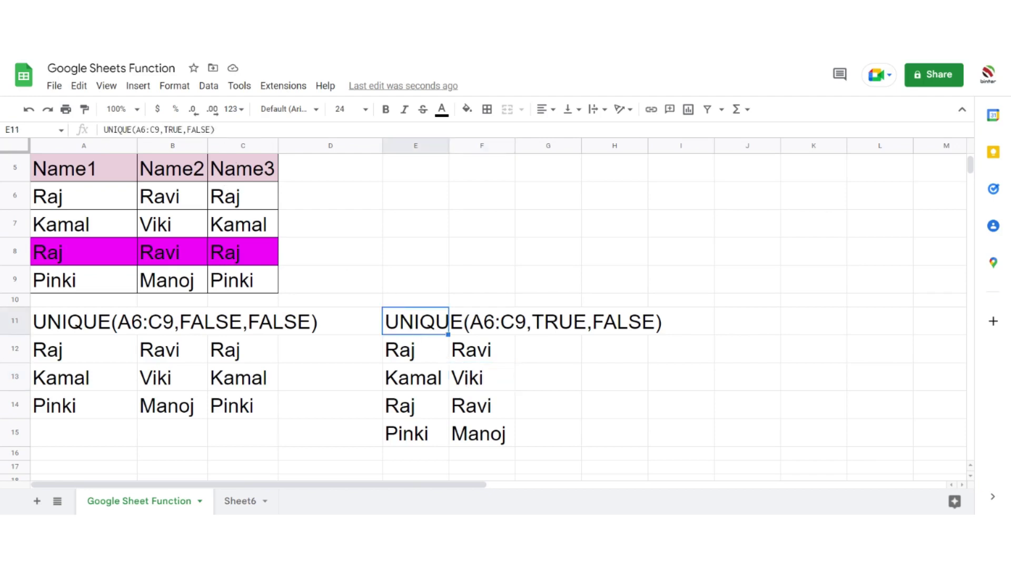
{"action": "left_click", "coordinate": [224, 132]}
{"action": "left_click_drag", "start_coordinate": [211, 131], "coordinate": [187, 130]}
{"action": "type", "text": "TRUE"}
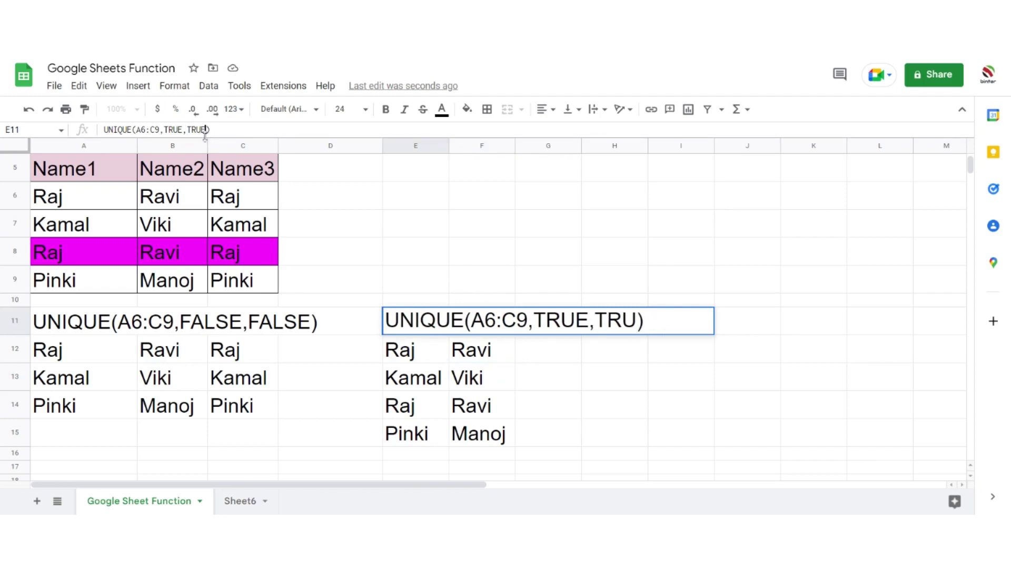
{"action": "key", "text": "Return"}
{"action": "key", "text": "Up"}
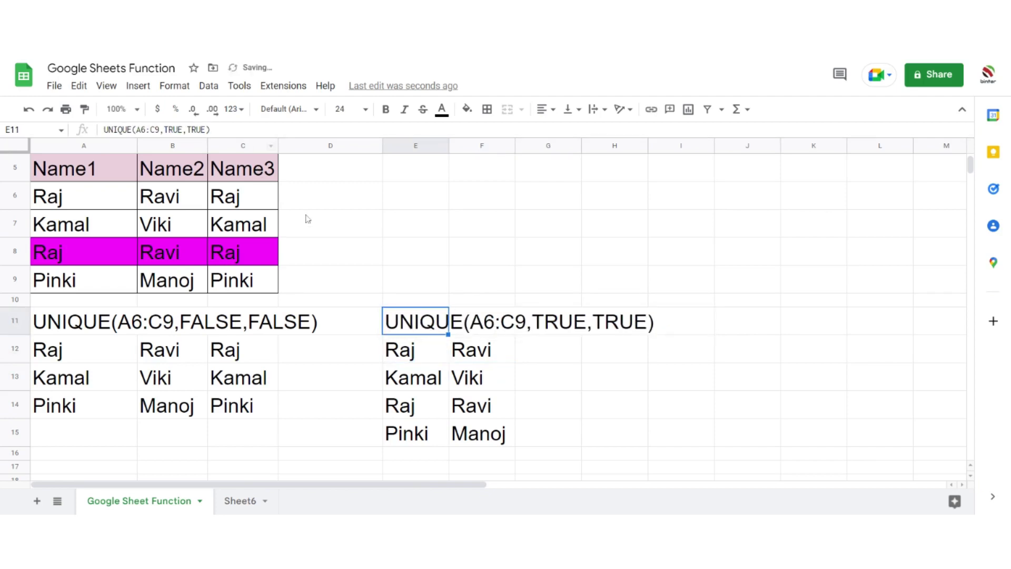
Undo the last change to the exactly_once argument in the E11 label
{"action": "key", "text": "ctrl+z"}
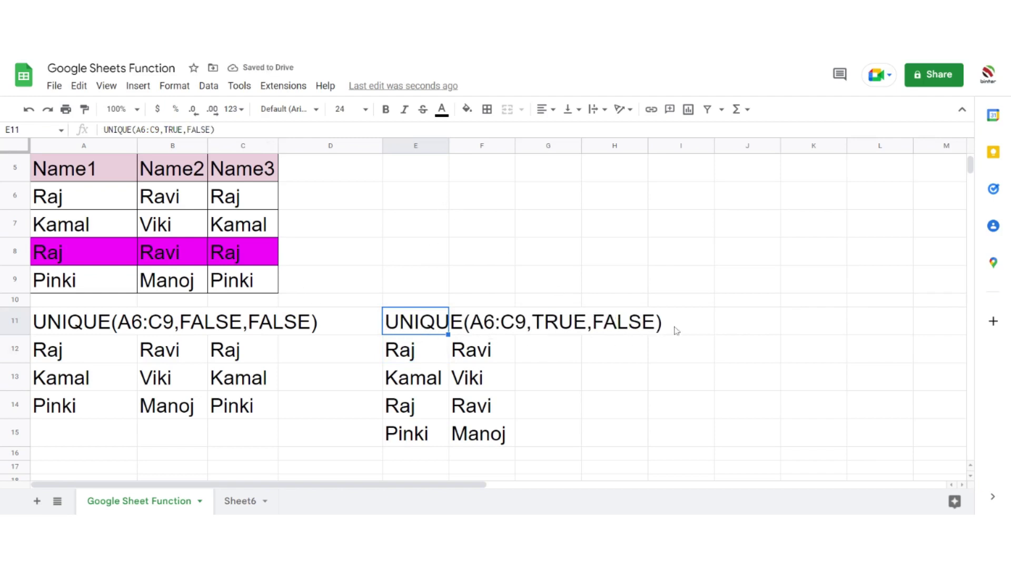
{"action": "scroll", "coordinate": [612, 351], "scroll_direction": "down", "scroll_amount": 1}
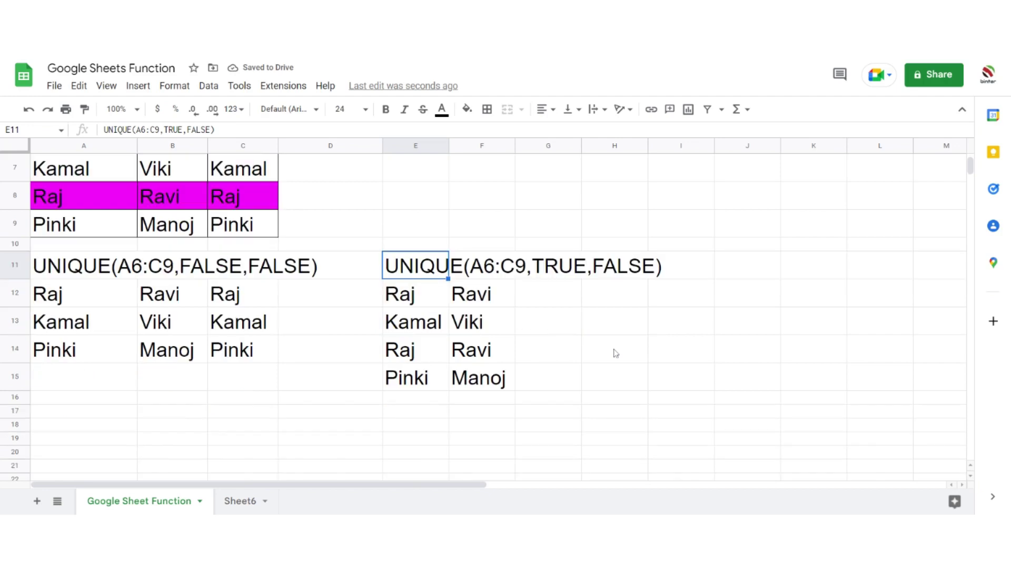
{"action": "scroll", "coordinate": [621, 349], "scroll_direction": "up", "scroll_amount": 1}
{"action": "scroll", "coordinate": [684, 208], "scroll_direction": "up", "scroll_amount": 2}
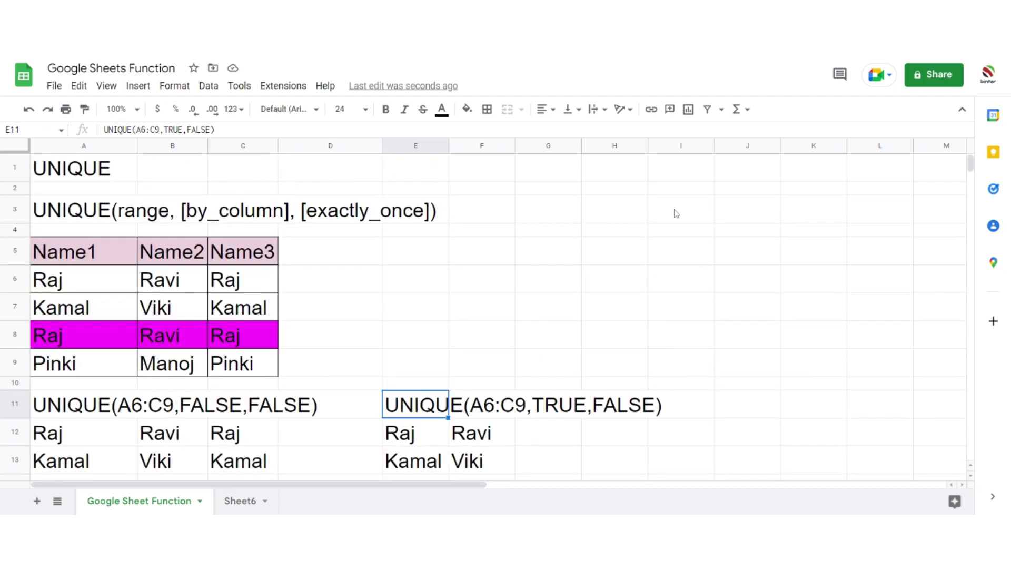
{"action": "scroll", "coordinate": [676, 213], "scroll_direction": "down", "scroll_amount": 1}
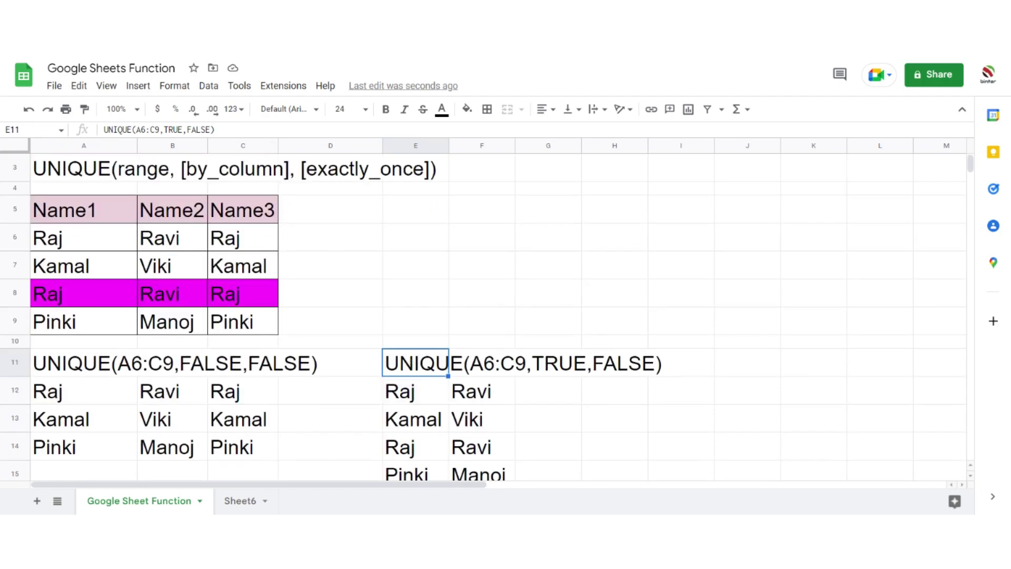
Copy the E11 label text UNIQUE(A6:C9,TRUE,FALSE) into cell J5 and narrow column I so the whole label fits in view
{"action": "left_click_drag", "start_coordinate": [217, 130], "coordinate": [95, 129]}
{"action": "key", "text": "ctrl+c"}
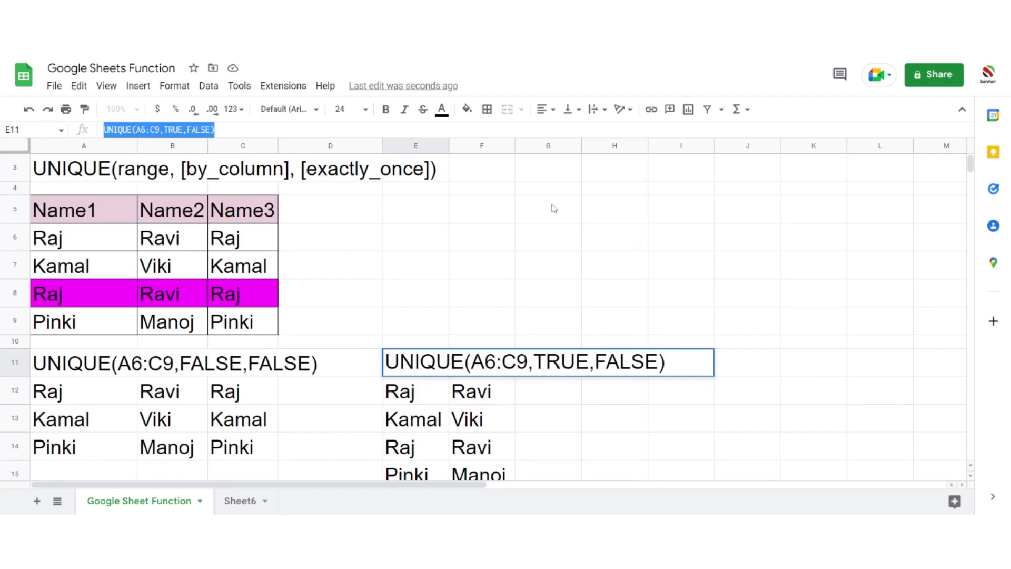
{"action": "double_click", "coordinate": [747, 208]}
{"action": "key", "text": "ctrl+v"}
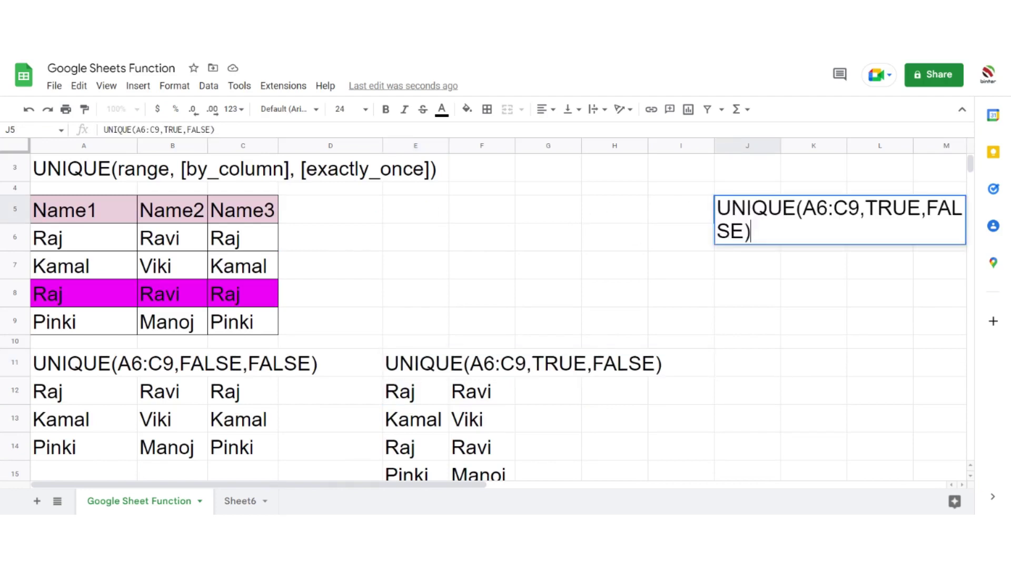
{"action": "left_click", "coordinate": [772, 292]}
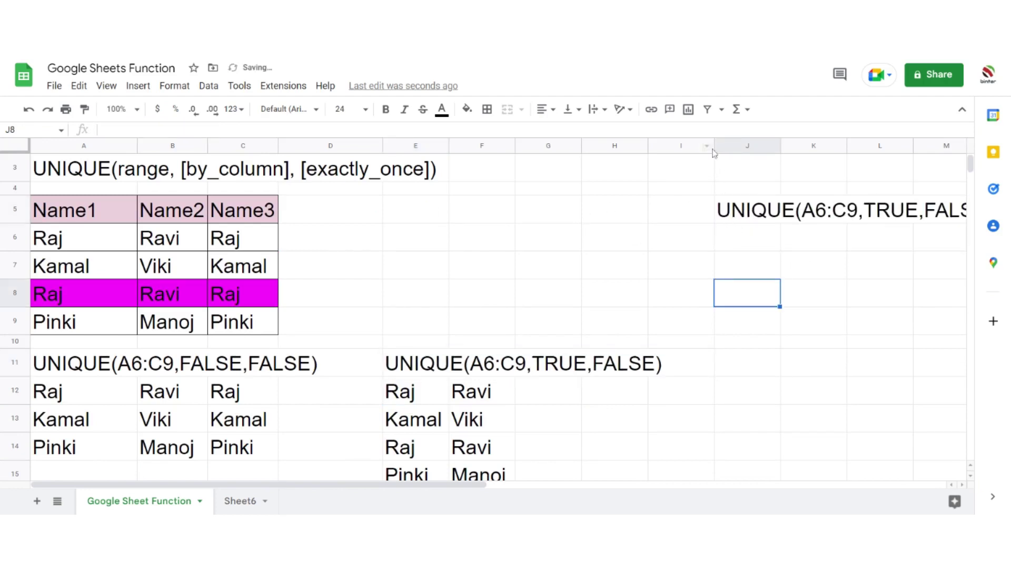
{"action": "left_click_drag", "start_coordinate": [714, 147], "coordinate": [660, 148]}
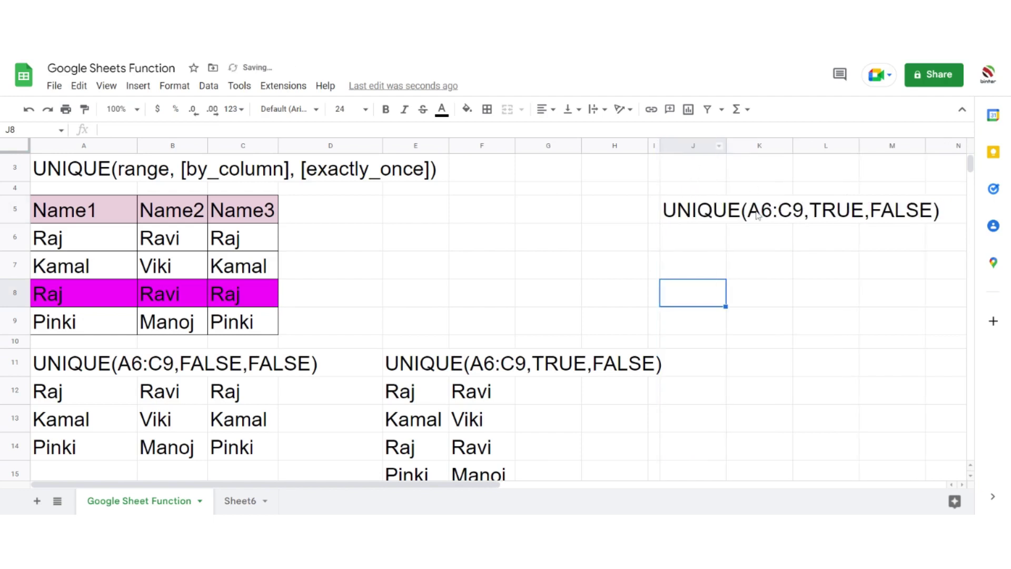
Change the exactly_once argument in the J5 label to TRUE so it reads UNIQUE(A6:C9,TRUE,TRUE)
{"action": "left_click", "coordinate": [696, 216]}
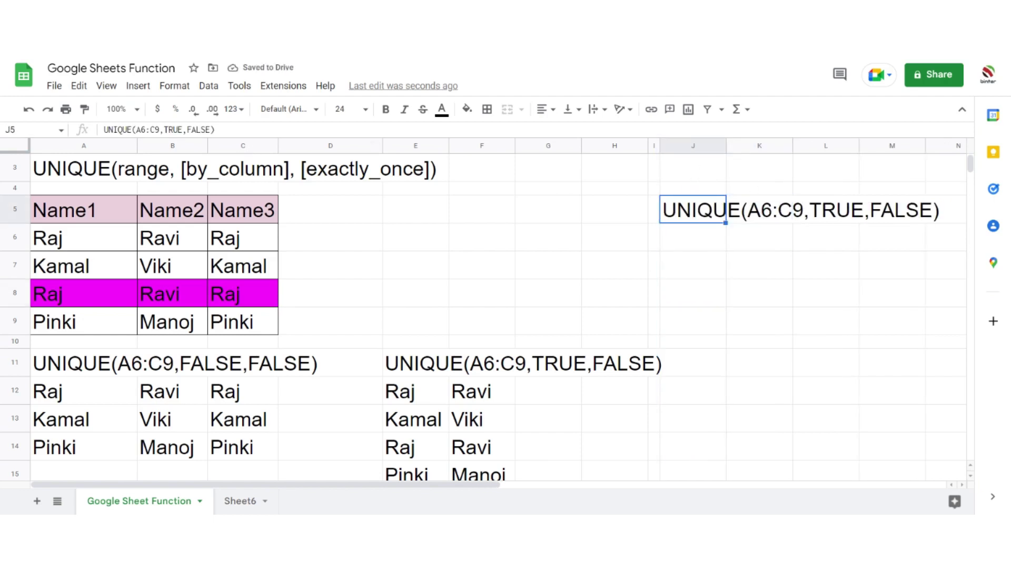
{"action": "left_click_drag", "start_coordinate": [211, 130], "coordinate": [187, 130]}
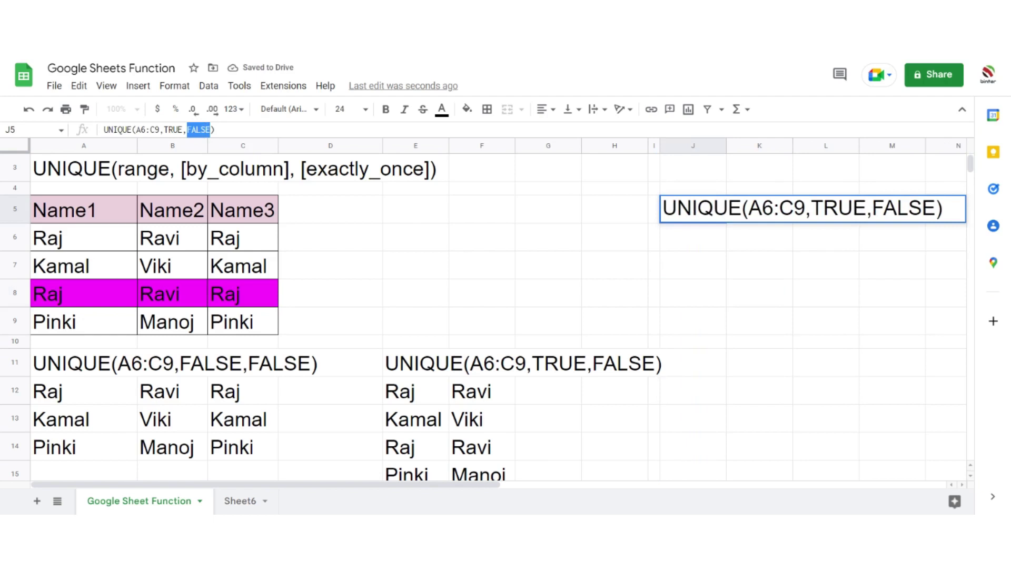
{"action": "type", "text": "TRUE"}
{"action": "key", "text": "Return"}
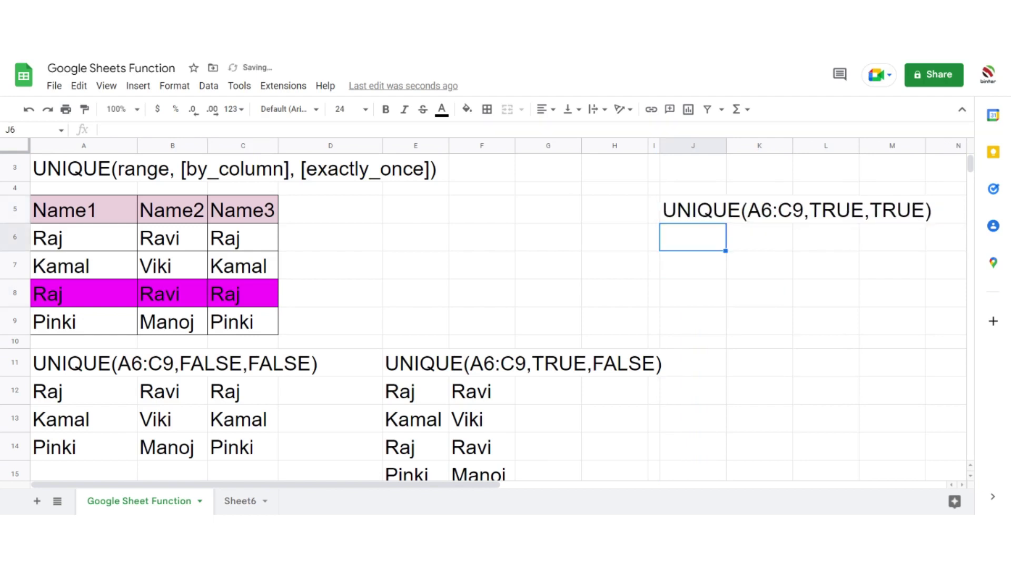
Reuse the J5 label text to enter the formula =UNIQUE(A6:C9,TRUE,TRUE) in cell J6
{"action": "left_click", "coordinate": [691, 206]}
{"action": "left_click_drag", "start_coordinate": [210, 130], "coordinate": [62, 133]}
{"action": "key", "text": "ctrl+c"}
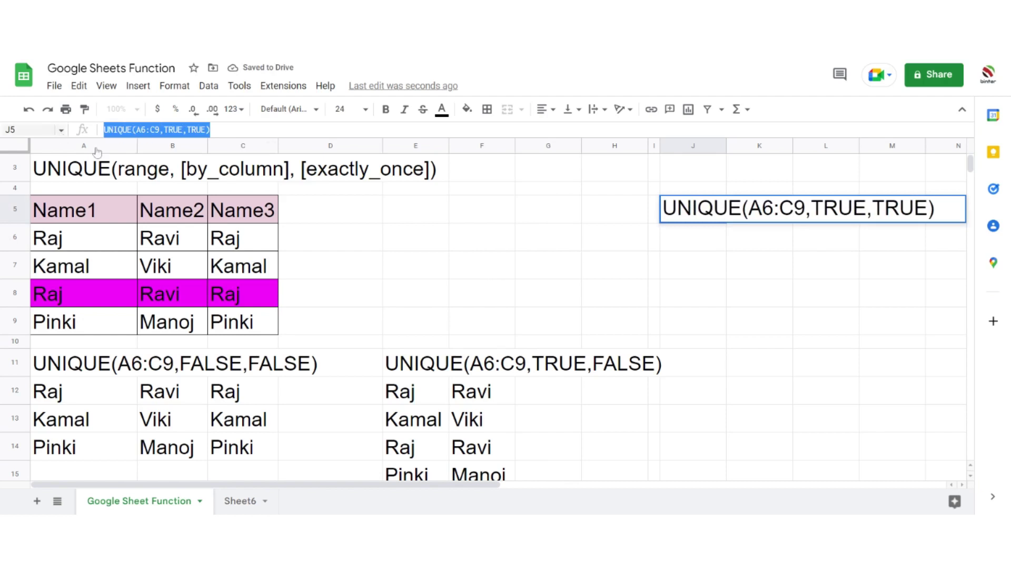
{"action": "key", "text": "Escape"}
{"action": "double_click", "coordinate": [688, 249]}
{"action": "type", "text": "="}
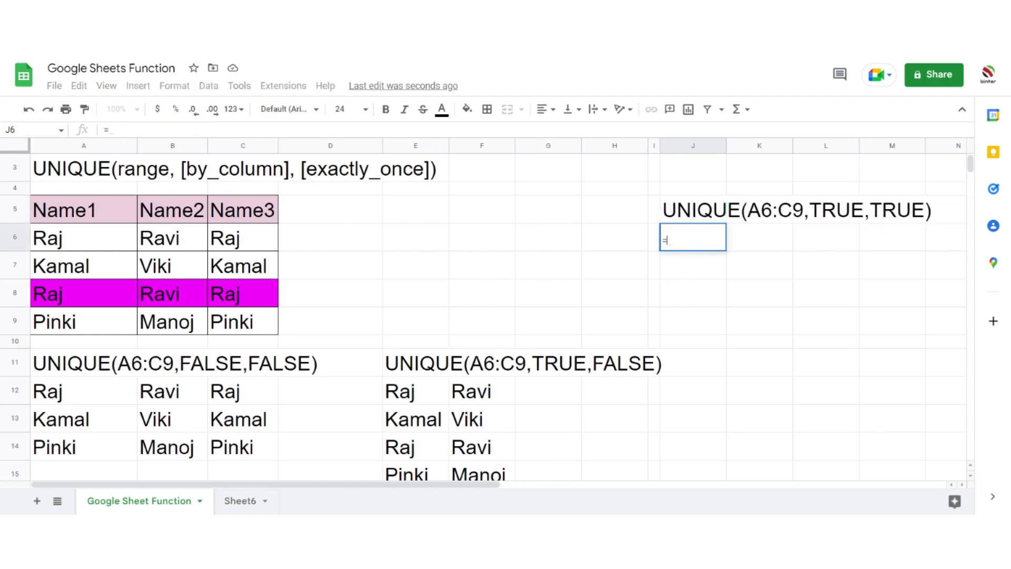
{"action": "key", "text": "ctrl+v"}
{"action": "key", "text": "Return"}
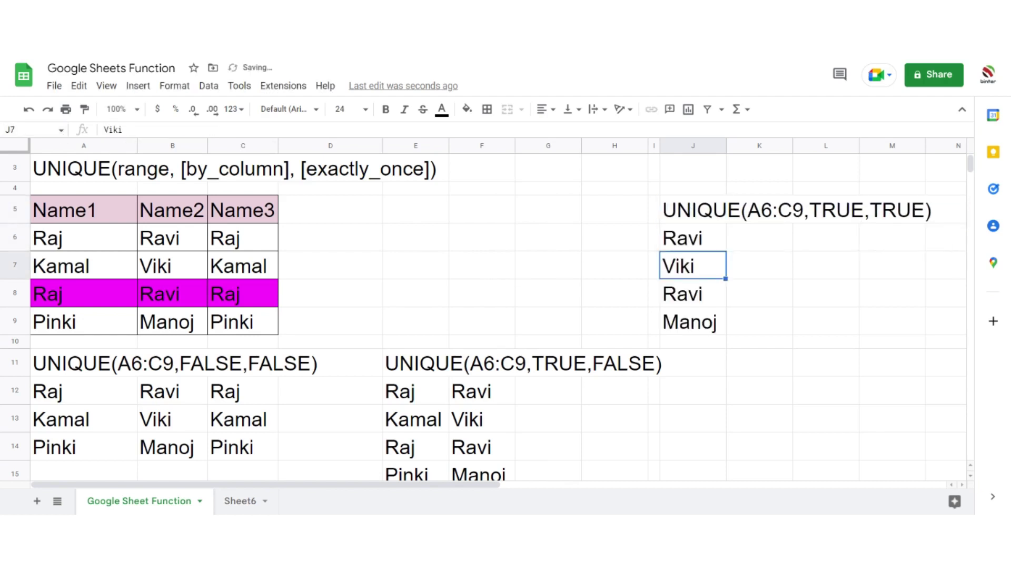
Review each result cell in J6:J9 and the J5 label above them
{"action": "left_click", "coordinate": [715, 243]}
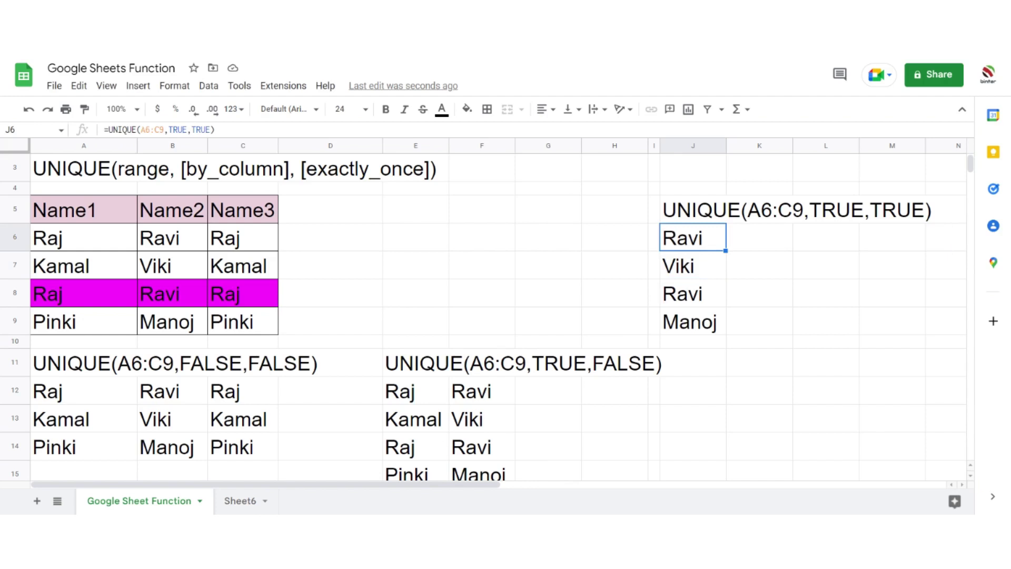
{"action": "left_click", "coordinate": [704, 264]}
{"action": "left_click", "coordinate": [706, 294]}
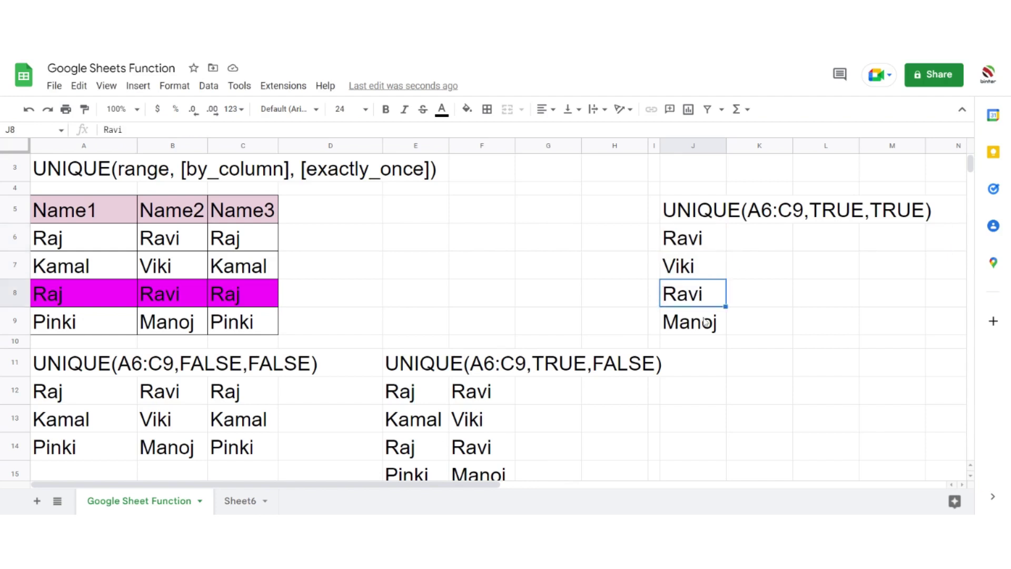
{"action": "left_click", "coordinate": [707, 321]}
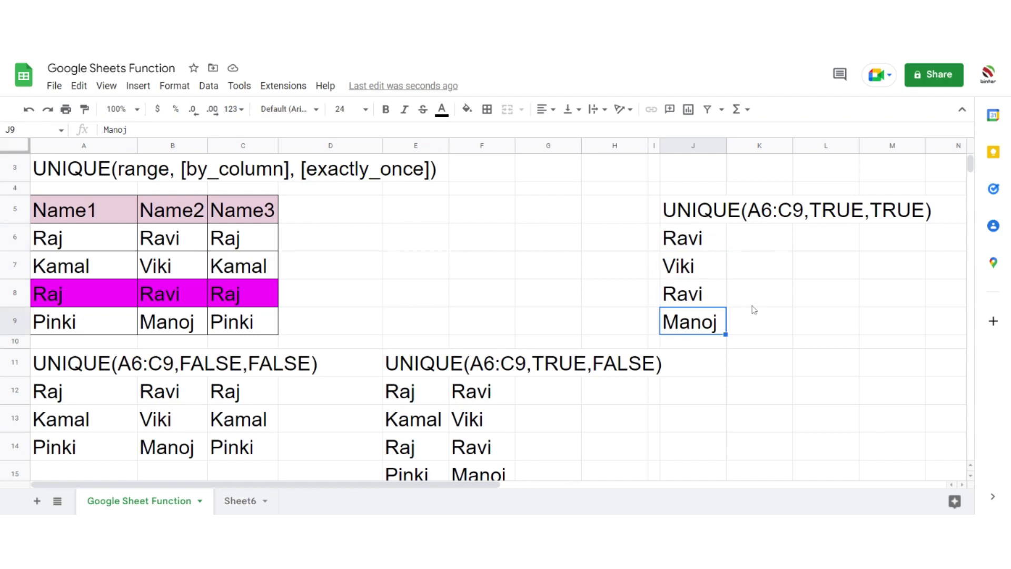
{"action": "left_click", "coordinate": [712, 213]}
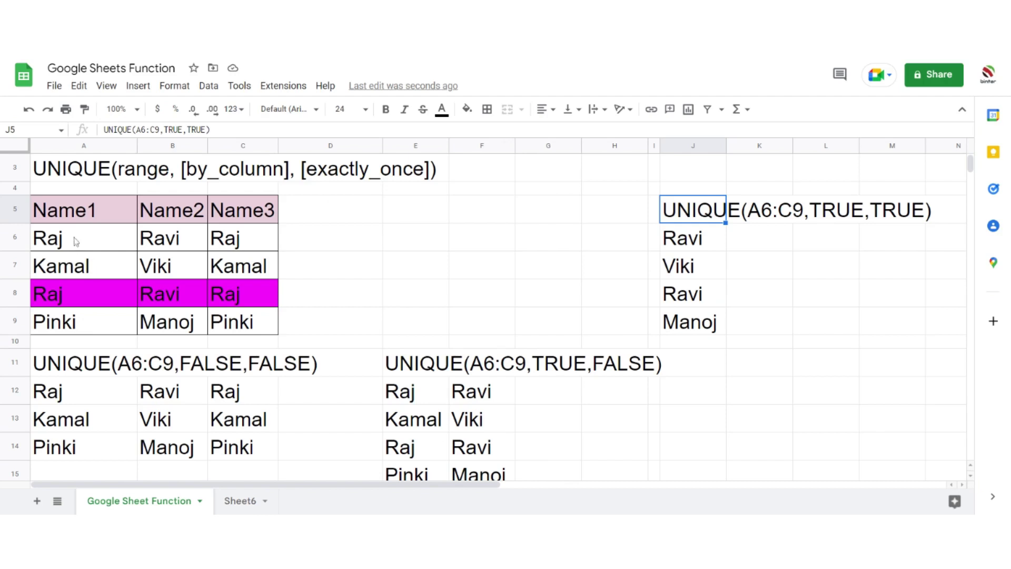
Compare the Name1 column A6:A9 with the Name3 column C6:C9, and look over the UNIQUE results below the table
{"action": "left_click_drag", "start_coordinate": [77, 243], "coordinate": [78, 319]}
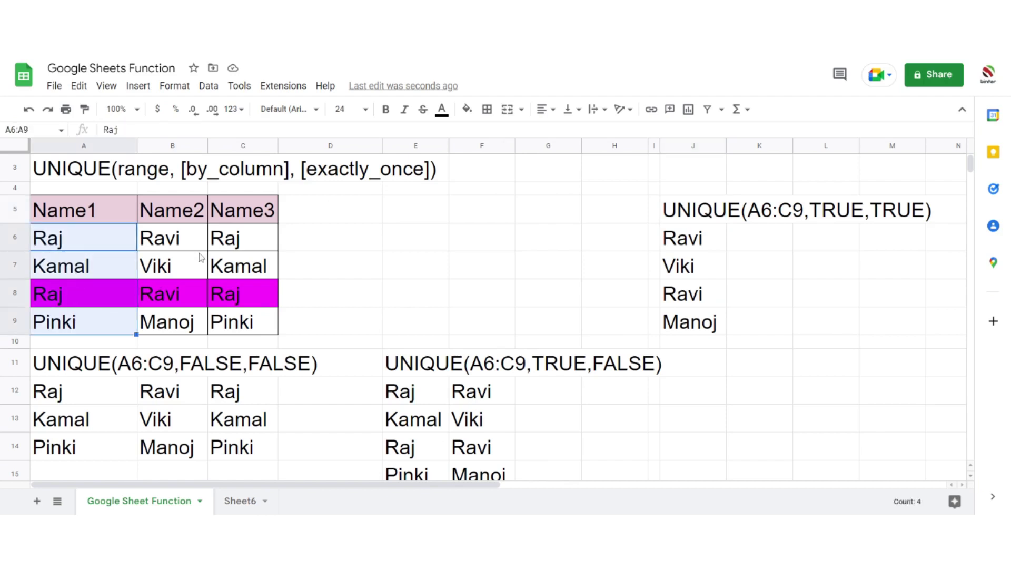
{"action": "left_click_drag", "start_coordinate": [240, 243], "coordinate": [243, 328]}
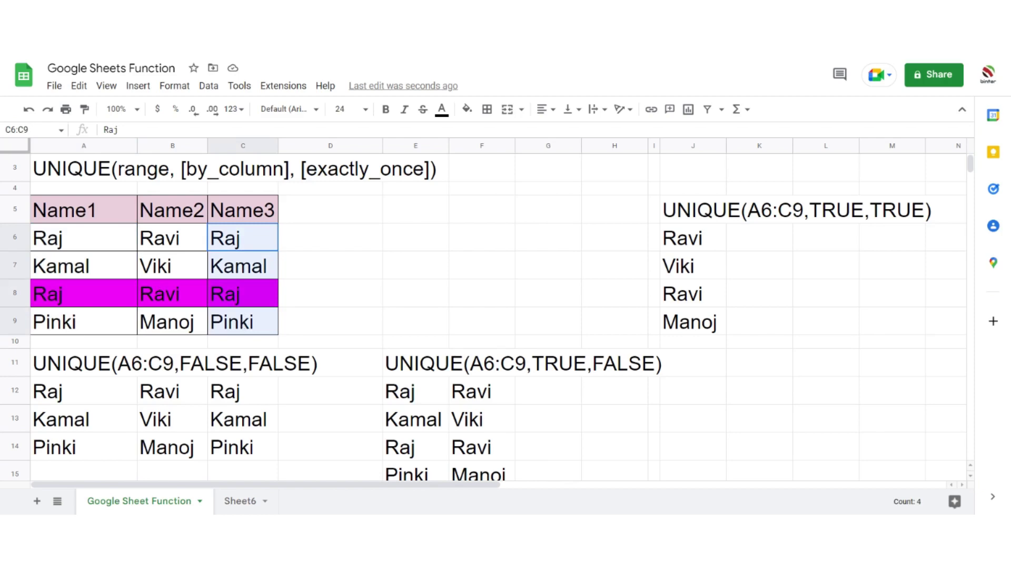
{"action": "scroll", "coordinate": [334, 310], "scroll_direction": "down", "scroll_amount": 1}
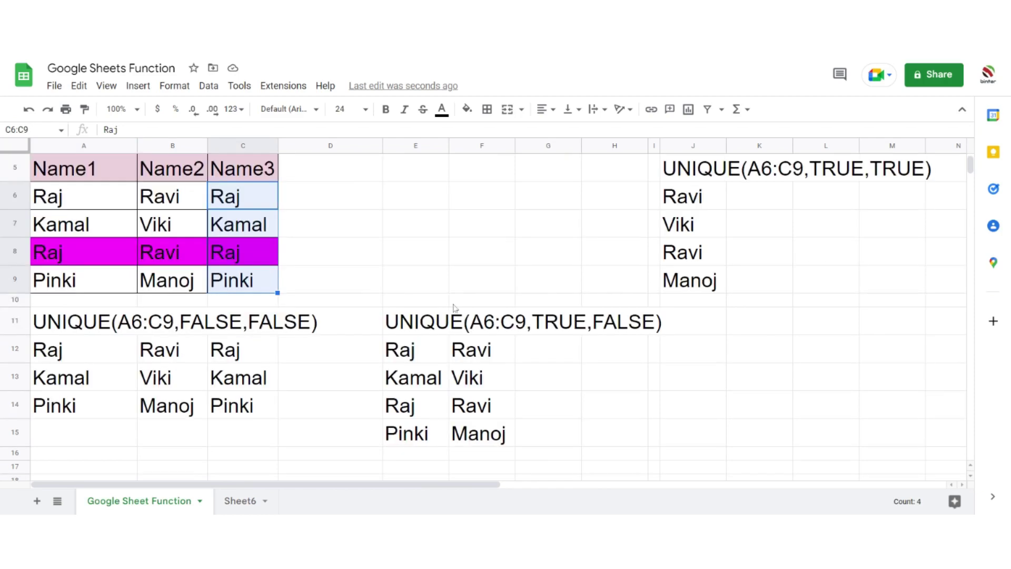
{"action": "scroll", "coordinate": [493, 332], "scroll_direction": "up", "scroll_amount": 1}
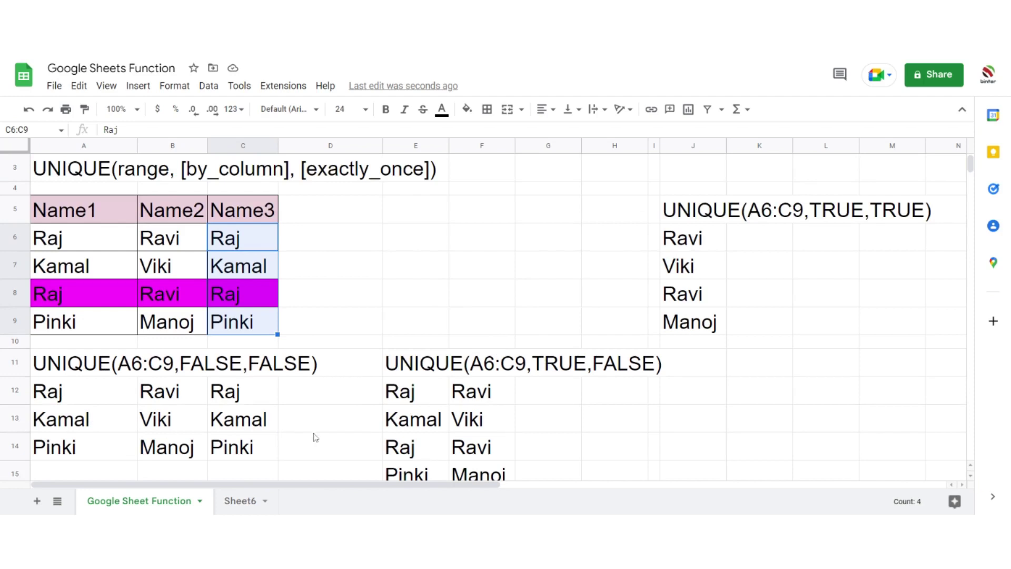
{"action": "scroll", "coordinate": [316, 438], "scroll_direction": "down", "scroll_amount": 1}
{"action": "scroll", "coordinate": [673, 396], "scroll_direction": "up", "scroll_amount": 1}
Relate the J6 formula and the J5 label's TRUE arguments to the Name1 and Name3 source columns
{"action": "left_click", "coordinate": [699, 244]}
{"action": "left_click", "coordinate": [836, 210]}
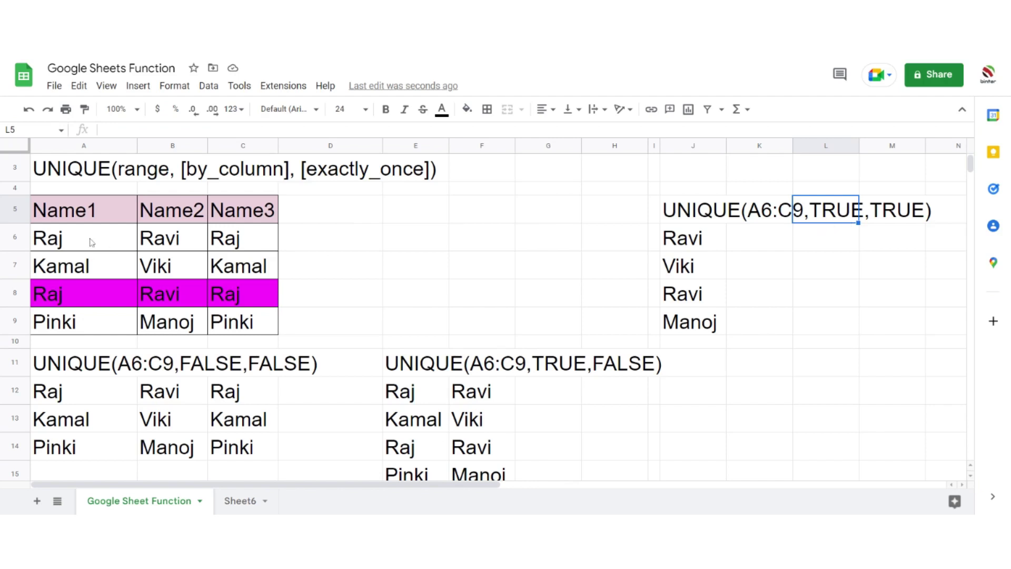
{"action": "left_click_drag", "start_coordinate": [92, 242], "coordinate": [92, 320]}
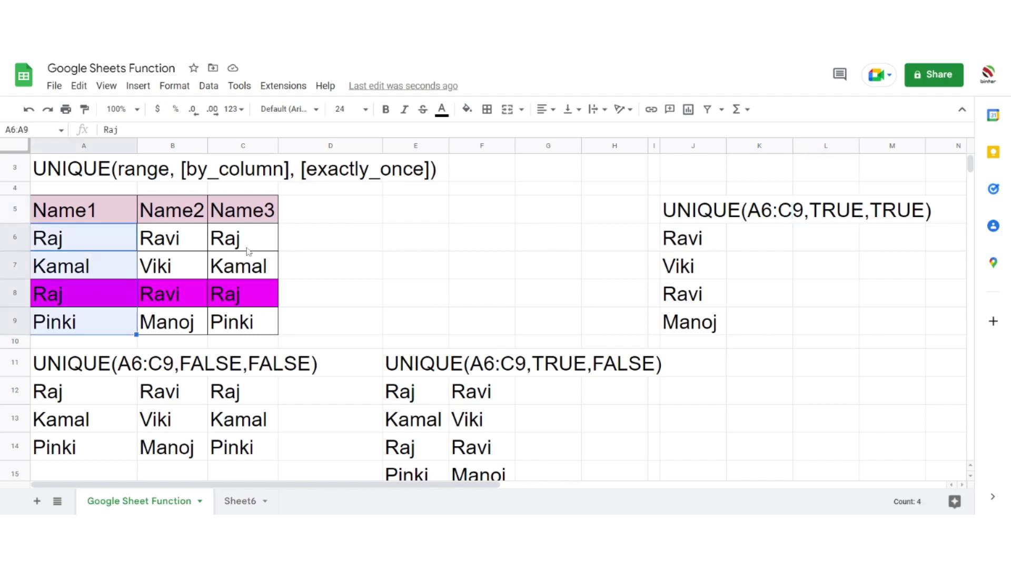
{"action": "left_click_drag", "start_coordinate": [249, 249], "coordinate": [247, 319]}
{"action": "left_click_drag", "start_coordinate": [76, 241], "coordinate": [78, 304]}
{"action": "left_click_drag", "start_coordinate": [239, 237], "coordinate": [237, 305]}
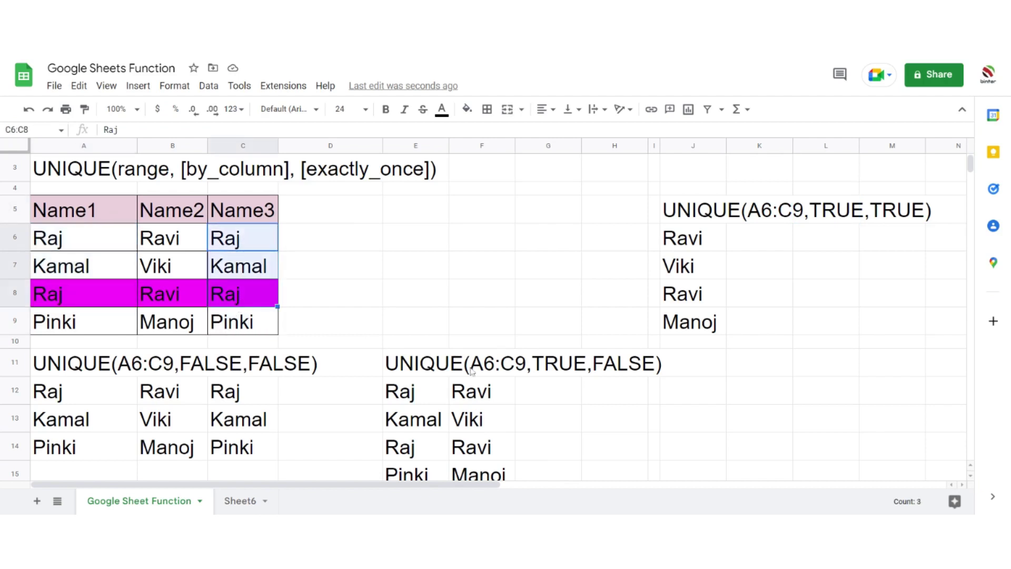
Review the FALSE exactly_once argument in the E11 label against the results in E12:F15
{"action": "left_click", "coordinate": [620, 375]}
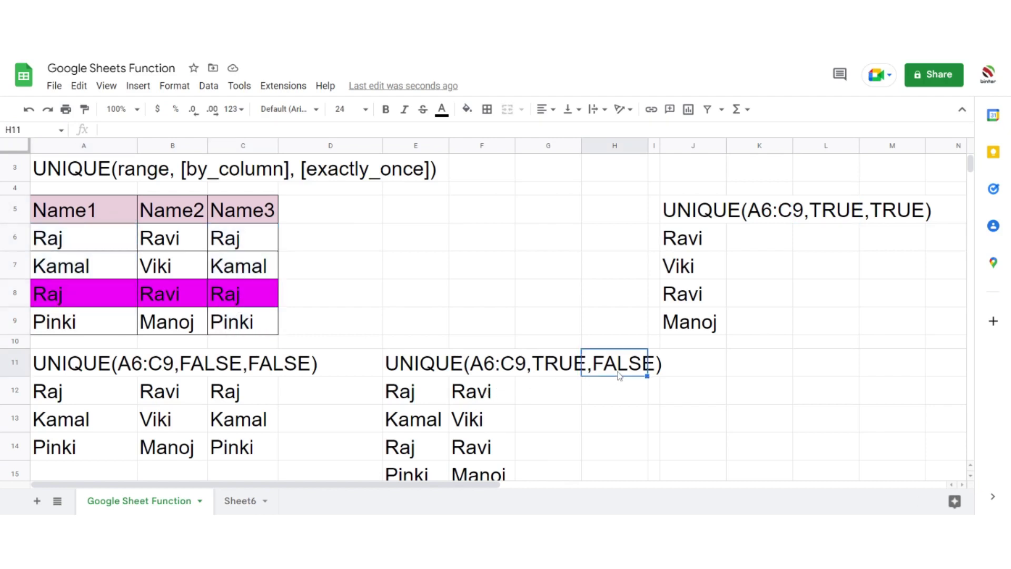
{"action": "scroll", "coordinate": [617, 363], "scroll_direction": "down", "scroll_amount": 1}
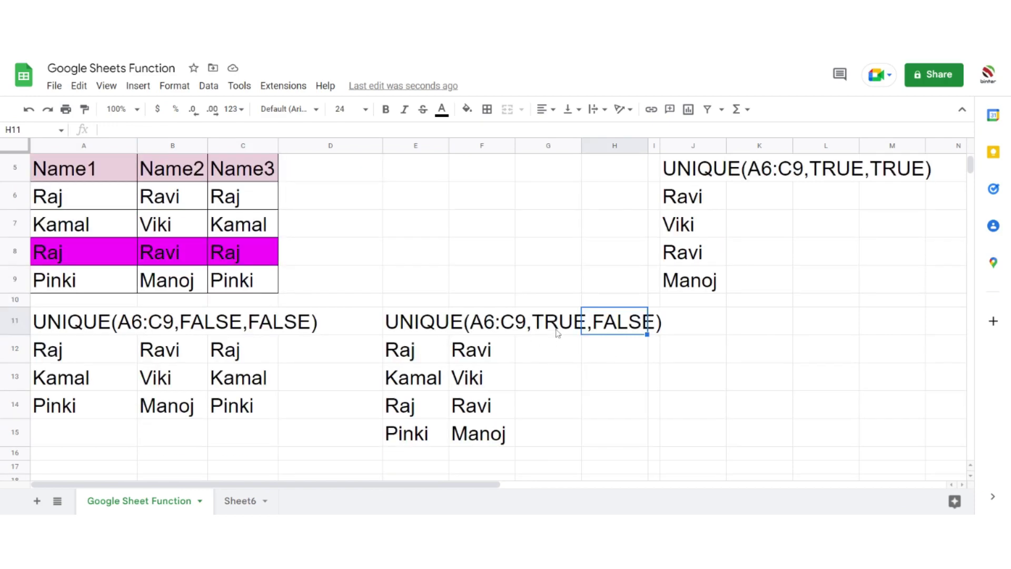
{"action": "scroll", "coordinate": [558, 332], "scroll_direction": "up", "scroll_amount": 1}
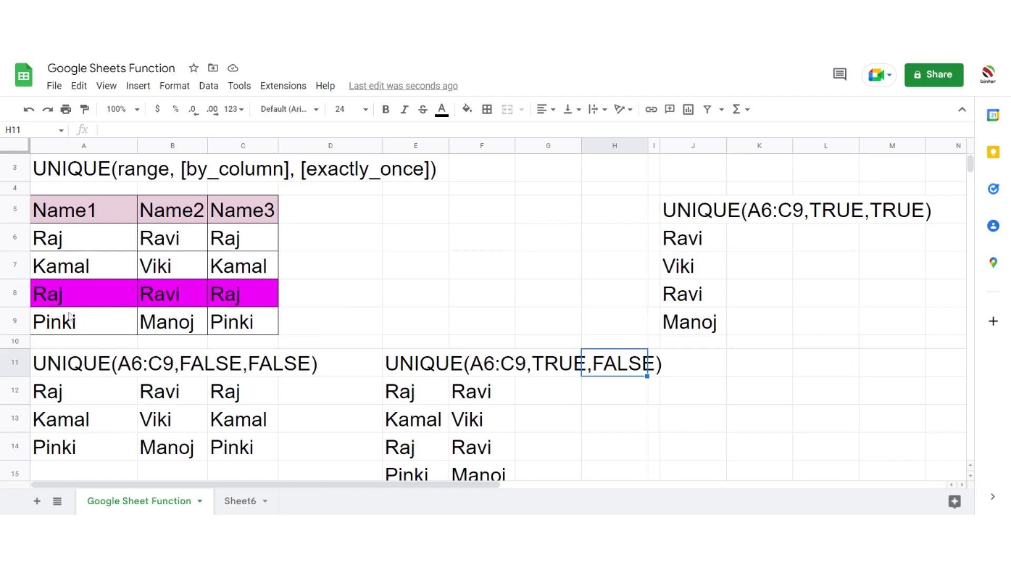
Compare the source columns A6:A9, B6:B9 and C6:C9 with the exactly-once result starting in J6
{"action": "left_click_drag", "start_coordinate": [170, 239], "coordinate": [178, 322]}
{"action": "left_click_drag", "start_coordinate": [260, 243], "coordinate": [251, 322]}
{"action": "left_click", "coordinate": [711, 240]}
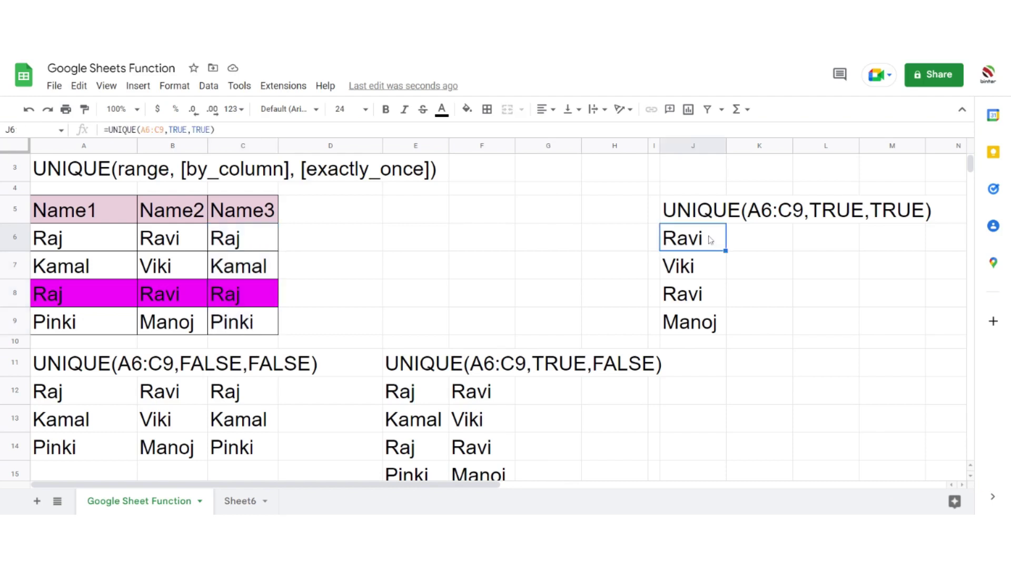
{"action": "left_click_drag", "start_coordinate": [269, 240], "coordinate": [276, 323]}
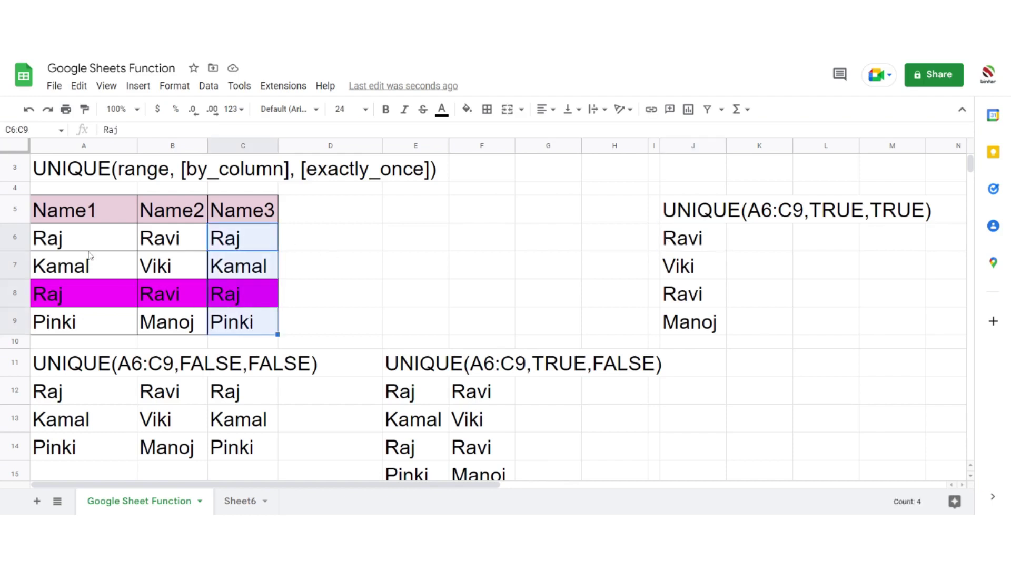
{"action": "left_click_drag", "start_coordinate": [90, 247], "coordinate": [84, 322]}
{"action": "left_click_drag", "start_coordinate": [170, 248], "coordinate": [168, 314]}
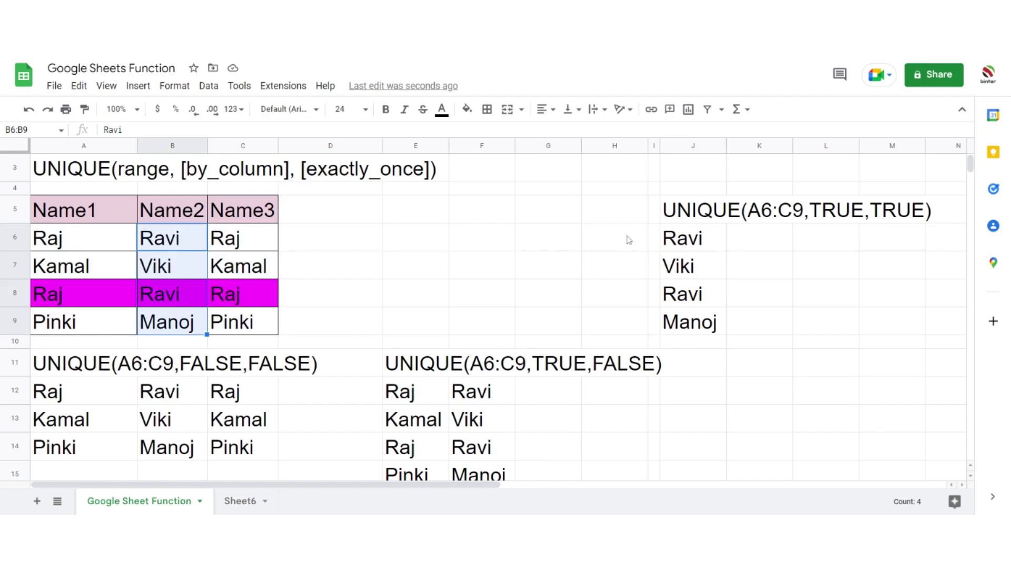
{"action": "left_click", "coordinate": [699, 241]}
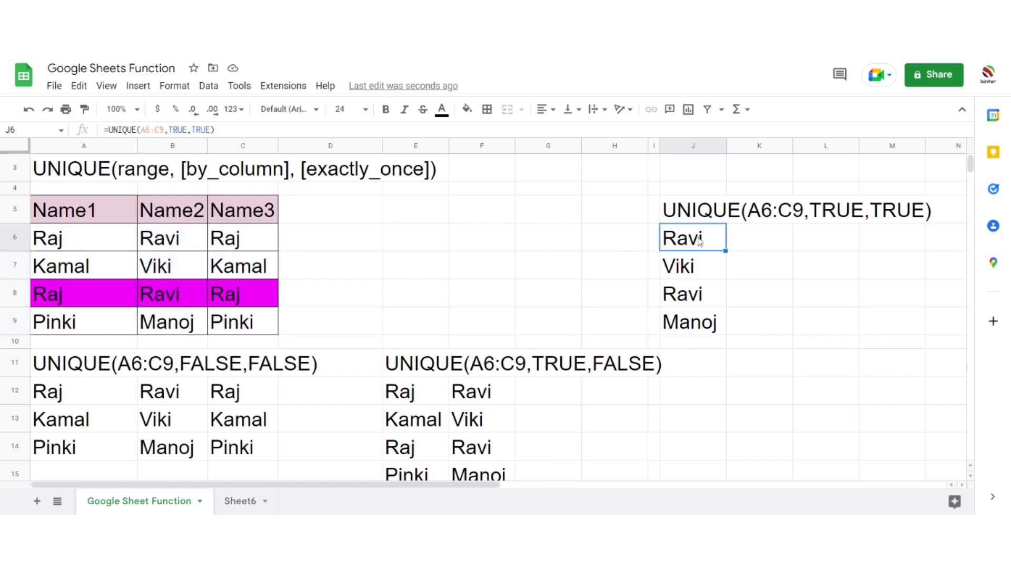
Compare the UNIQUE(A6:C9,TRUE,TRUE) example in column J with the two UNIQUE examples labelled in row 11
{"action": "scroll", "coordinate": [700, 241], "scroll_direction": "down", "scroll_amount": 1}
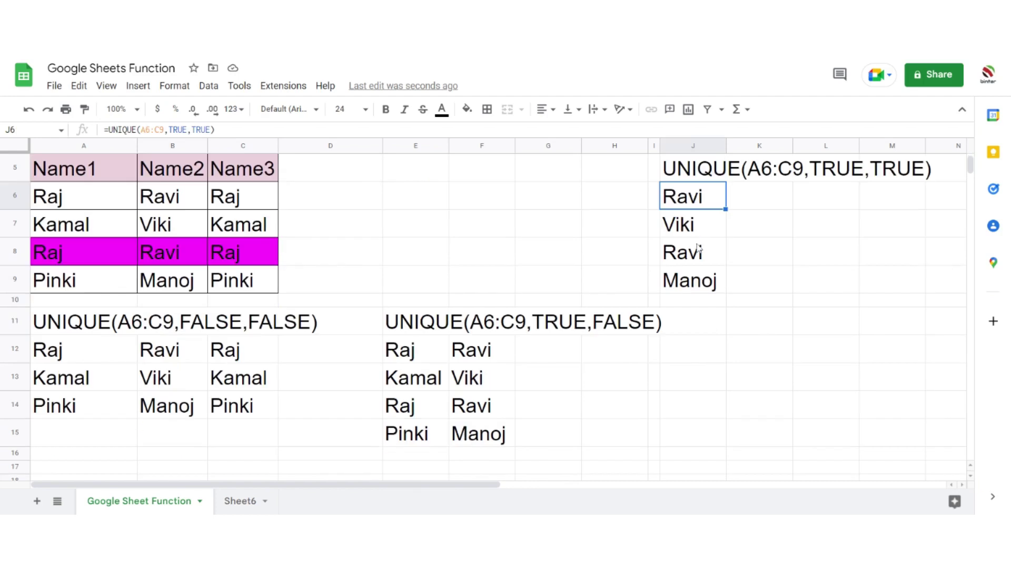
{"action": "left_click", "coordinate": [706, 329]}
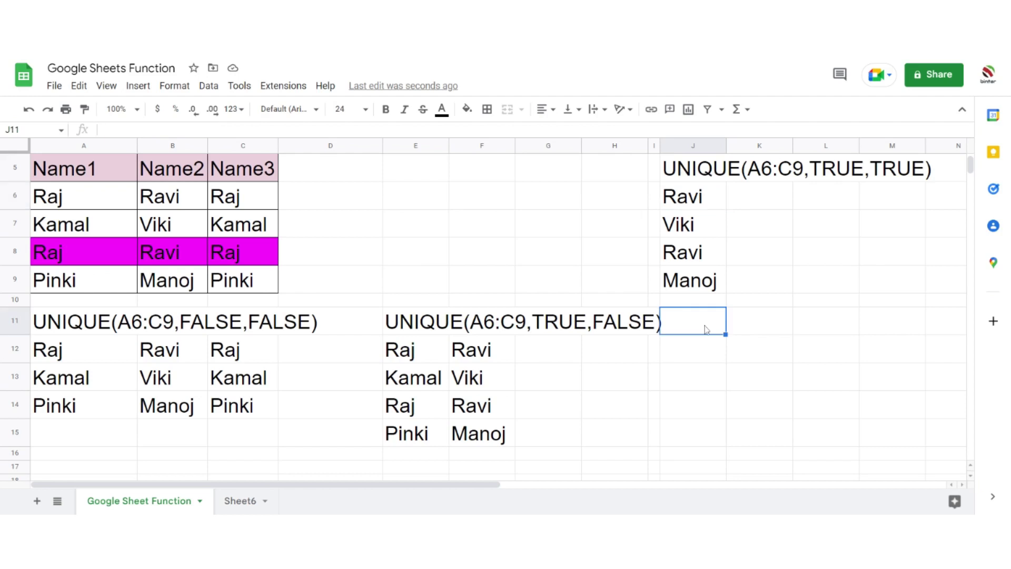
{"action": "left_click", "coordinate": [706, 177]}
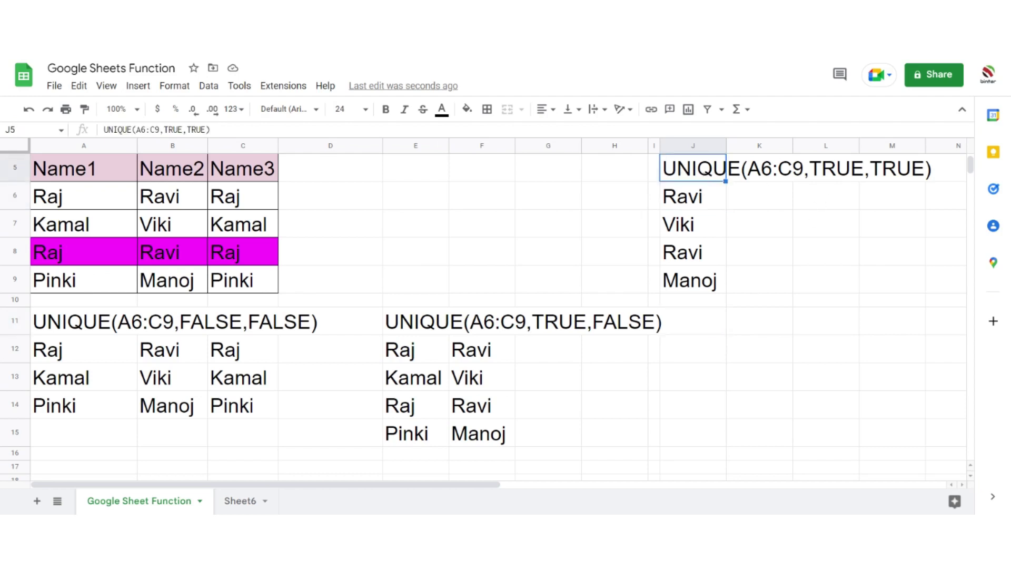
Copy the label text UNIQUE(A6:C9,TRUE,TRUE) from J5 into cell K11
{"action": "left_click_drag", "start_coordinate": [211, 130], "coordinate": [104, 131]}
{"action": "key", "text": "ctrl+c"}
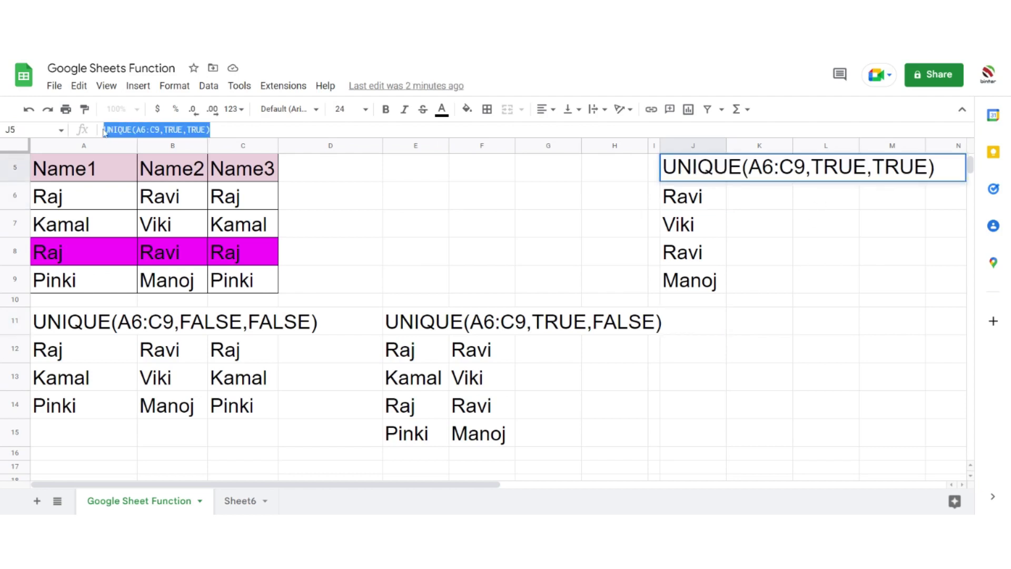
{"action": "key", "text": "Escape"}
{"action": "double_click", "coordinate": [749, 327]}
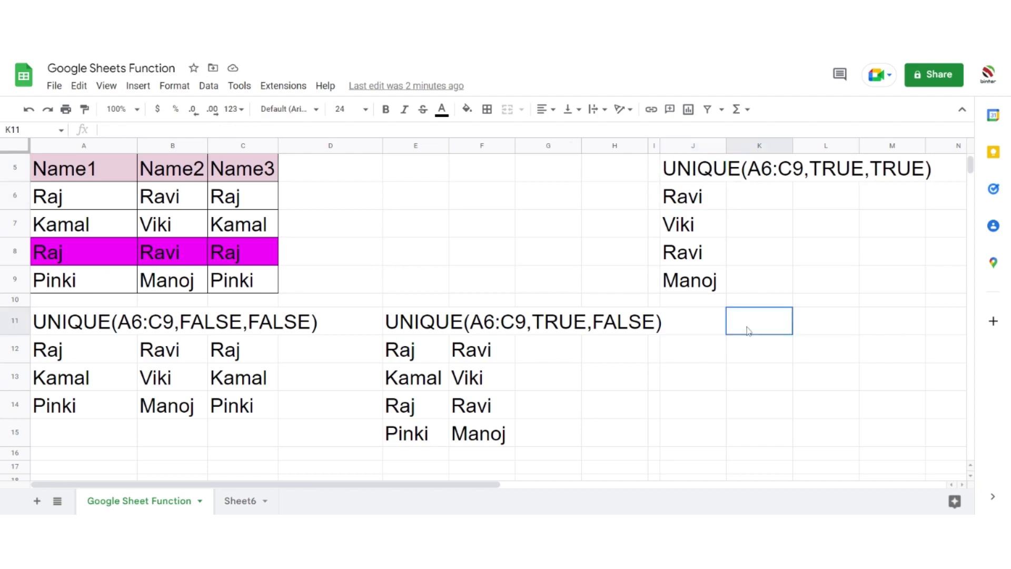
{"action": "key", "text": "ctrl+v"}
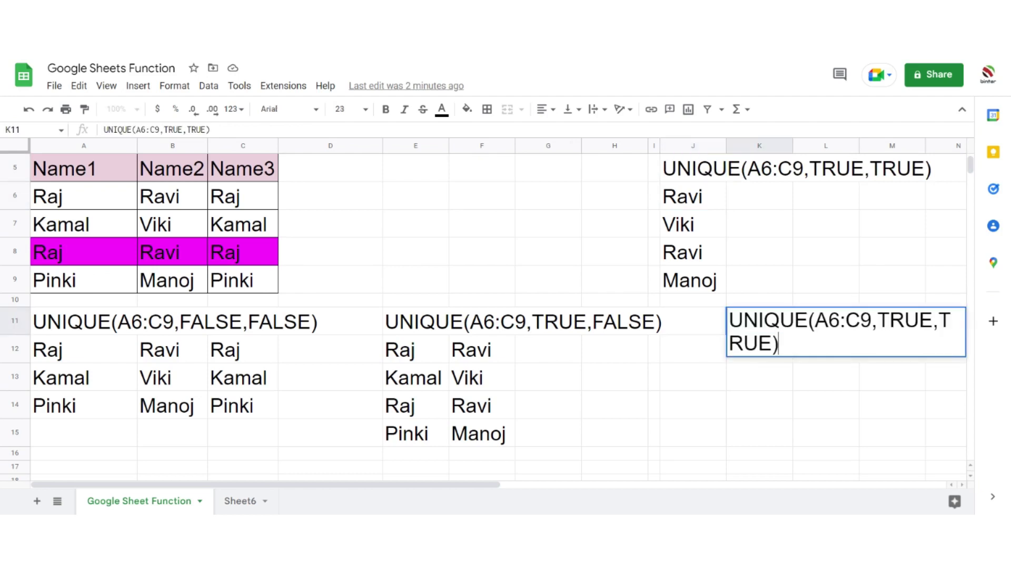
{"action": "left_click", "coordinate": [790, 384]}
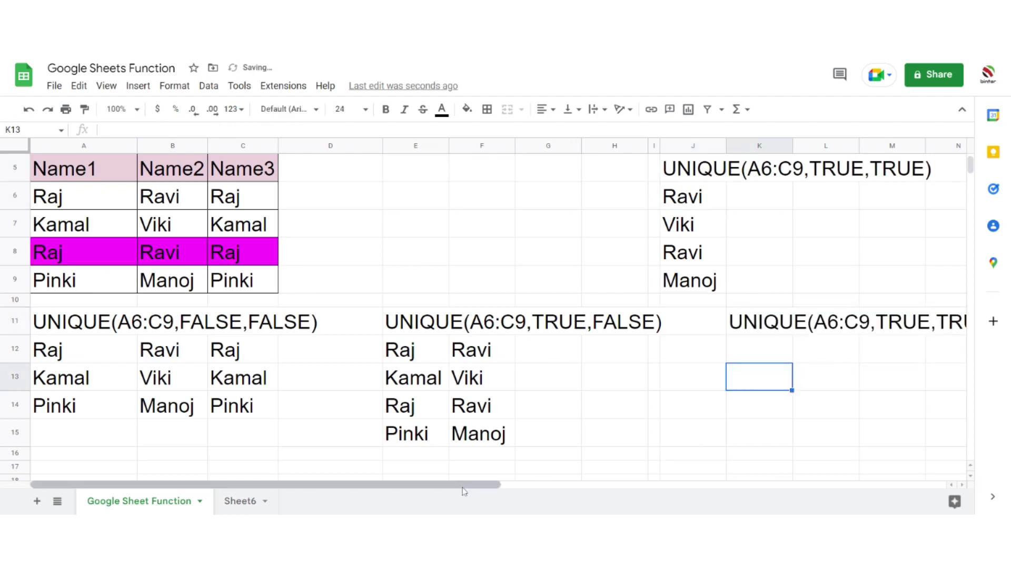
Change the by_column argument in the K11 label to FALSE so it reads UNIQUE(A6:C9,FALSE,TRUE)
{"action": "left_click_drag", "start_coordinate": [462, 490], "coordinate": [540, 490]}
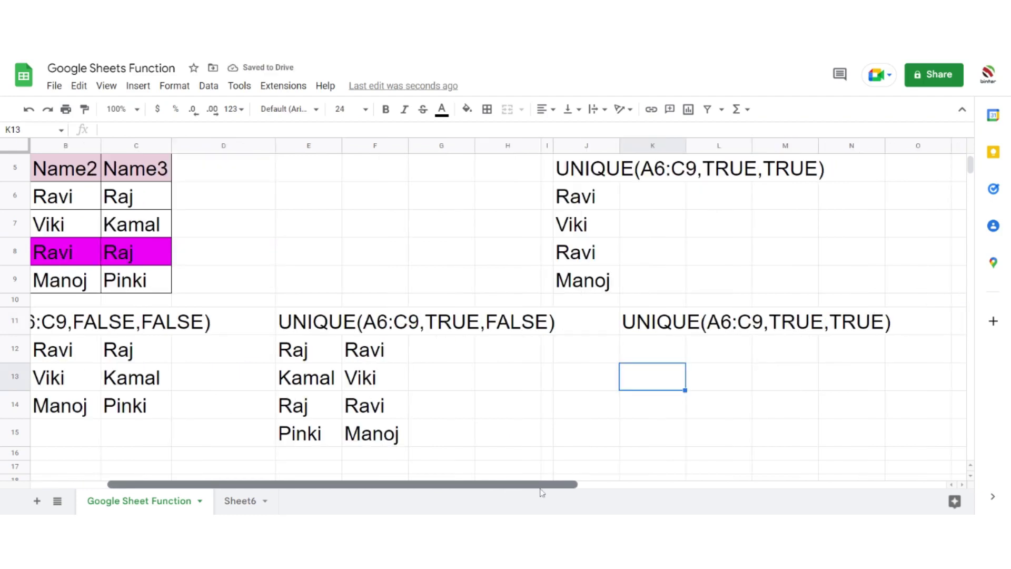
{"action": "left_click", "coordinate": [814, 329]}
{"action": "left_click", "coordinate": [790, 343]}
{"action": "left_click", "coordinate": [661, 324]}
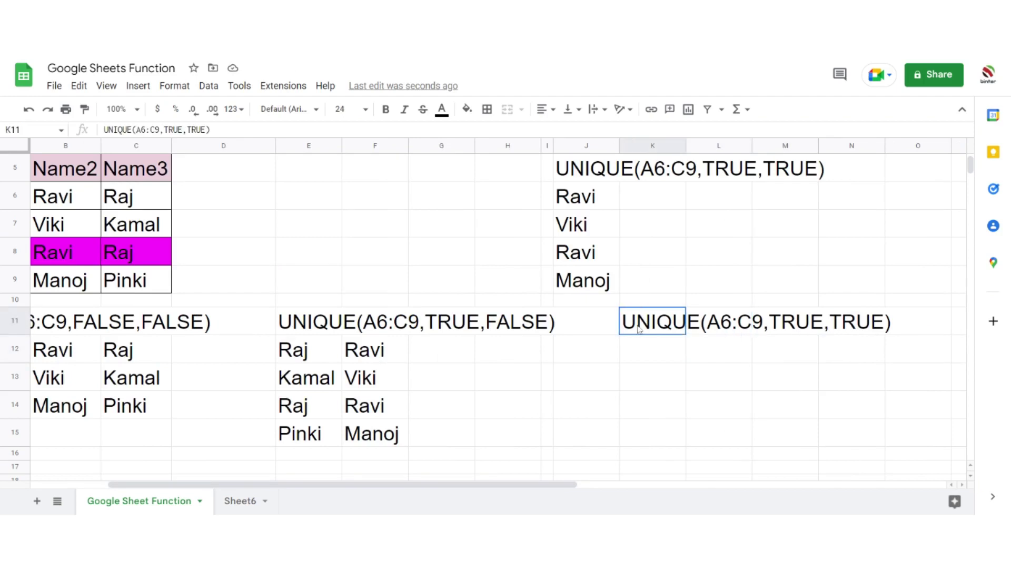
{"action": "left_click_drag", "start_coordinate": [173, 130], "coordinate": [182, 129]}
{"action": "double_click", "coordinate": [173, 130]}
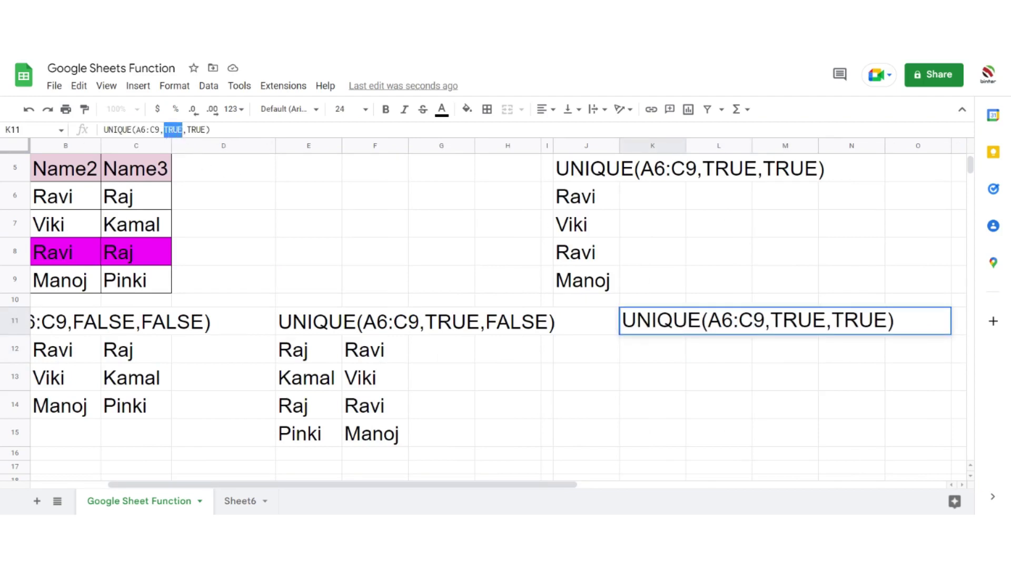
{"action": "type", "text": "FA"}
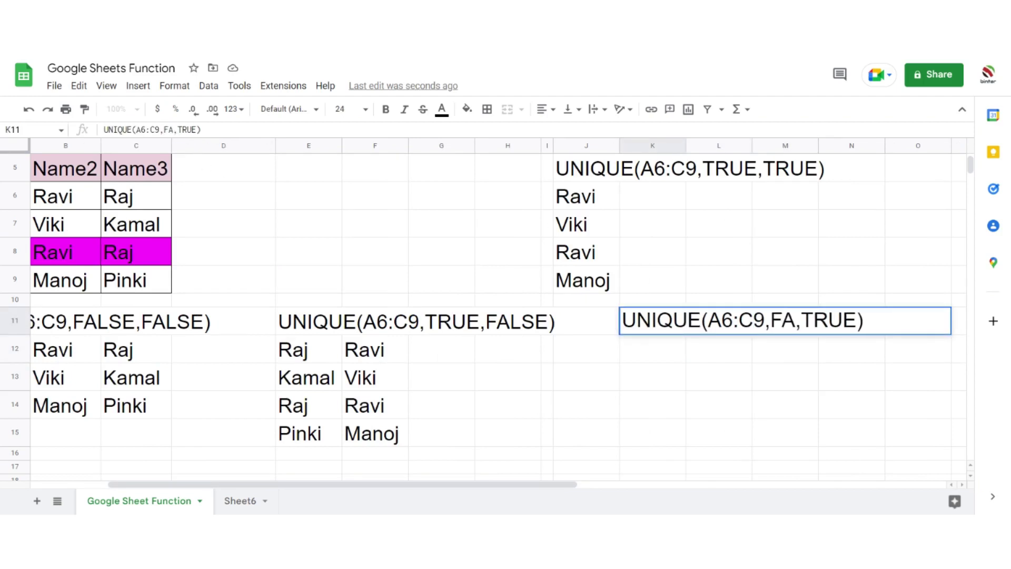
{"action": "type", "text": "LSE"}
{"action": "key", "text": "Return"}
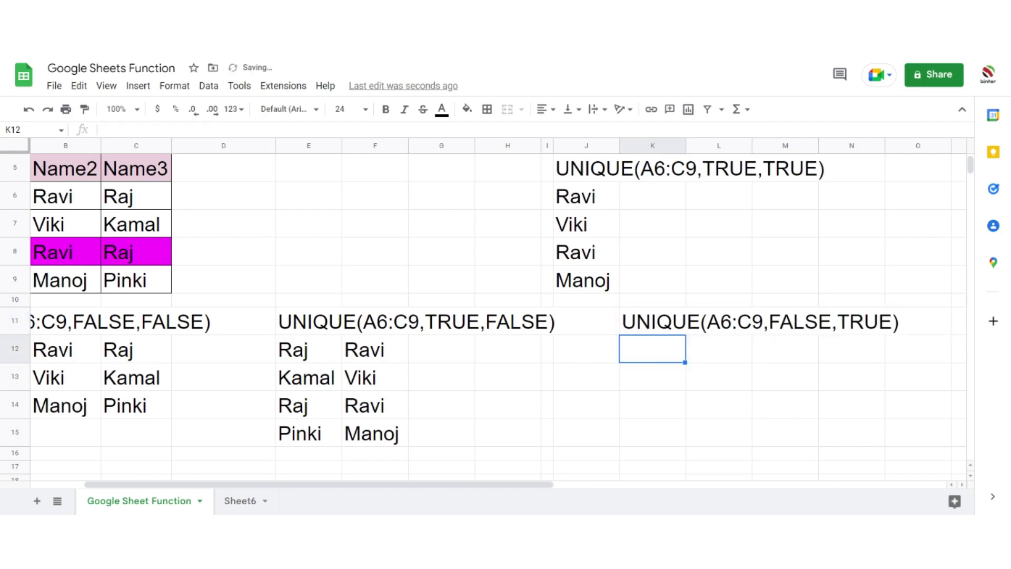
Copy the K11 label text into K12 and turn it into the working formula =UNIQUE(A6:C9,FALSE,TRUE)
{"action": "left_click", "coordinate": [645, 324]}
{"action": "left_click_drag", "start_coordinate": [216, 129], "coordinate": [89, 131]}
{"action": "key", "text": "ctrl+c"}
{"action": "key", "text": "Escape"}
{"action": "left_click", "coordinate": [652, 350]}
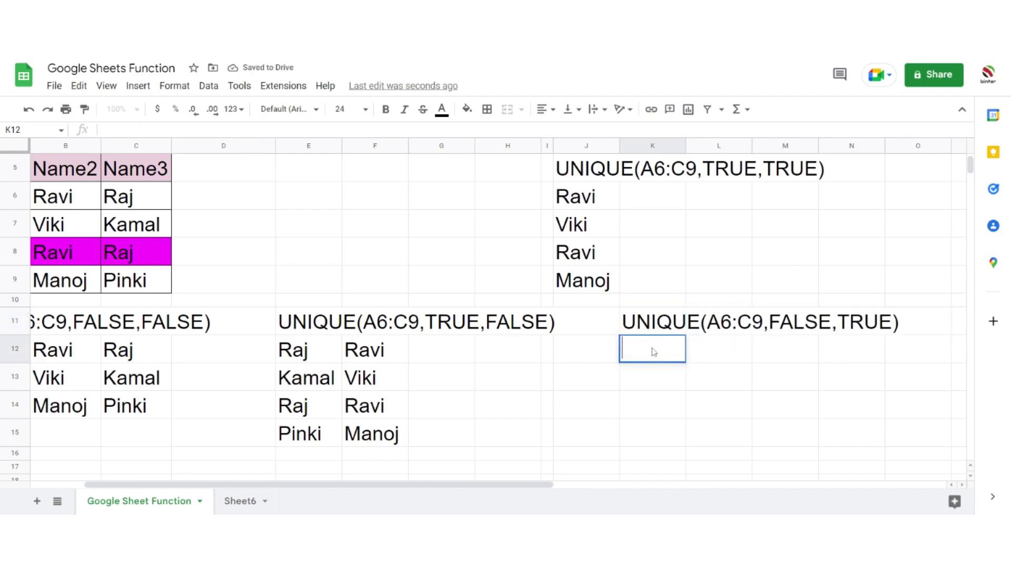
{"action": "key", "text": "ctrl+v"}
{"action": "key", "text": "Return"}
{"action": "double_click", "coordinate": [653, 352]}
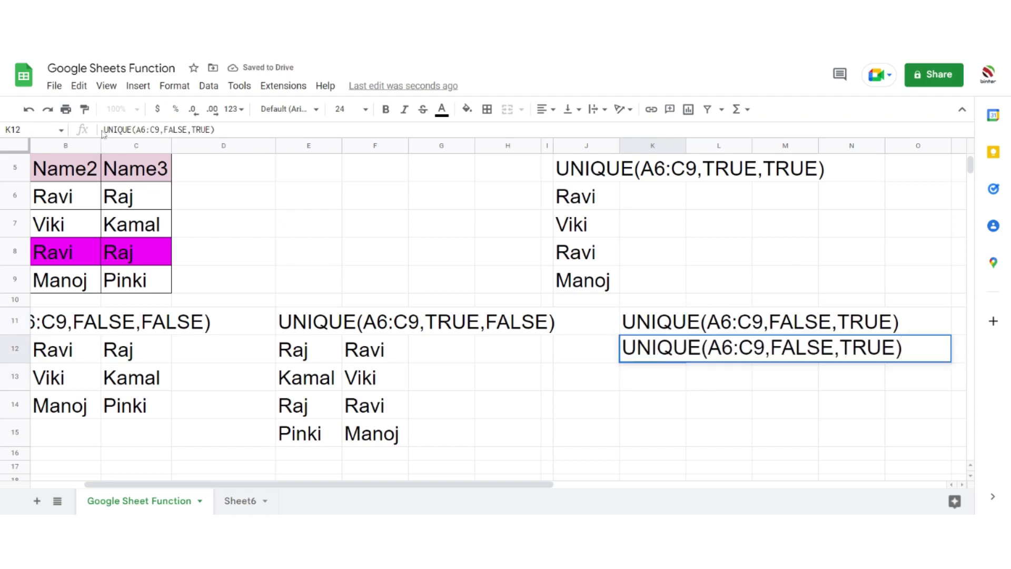
{"action": "type", "text": "="}
{"action": "key", "text": "Return"}
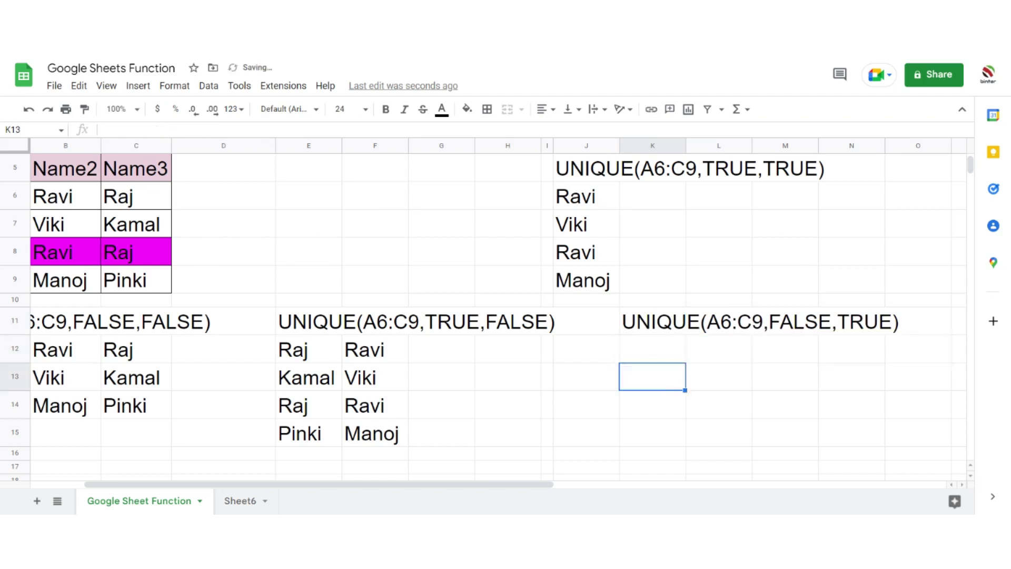
{"action": "left_click", "coordinate": [655, 430]}
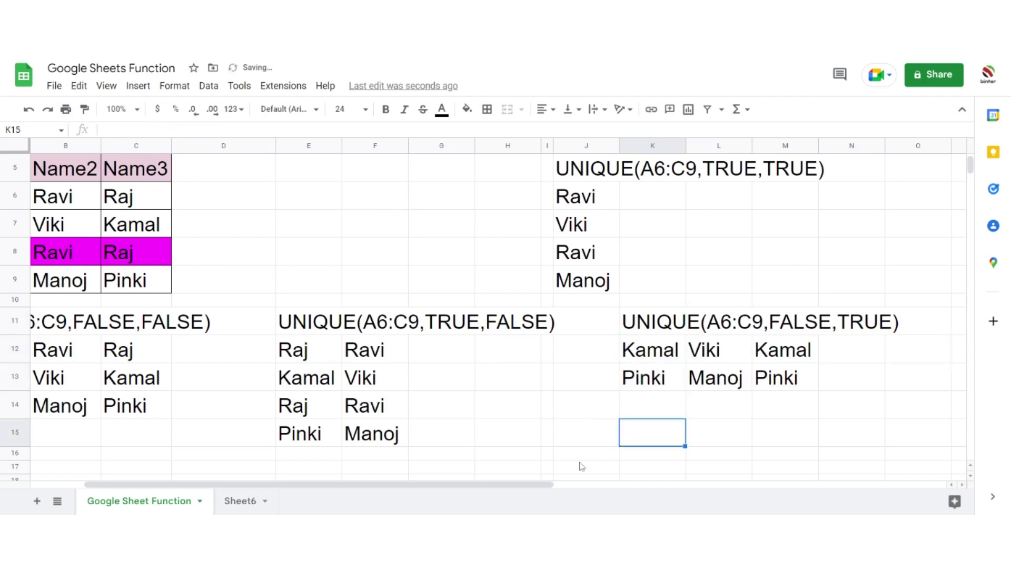
Review each name in the two result rows of the FALSE,TRUE example in K12:M13
{"action": "left_click_drag", "start_coordinate": [550, 484], "coordinate": [441, 486]}
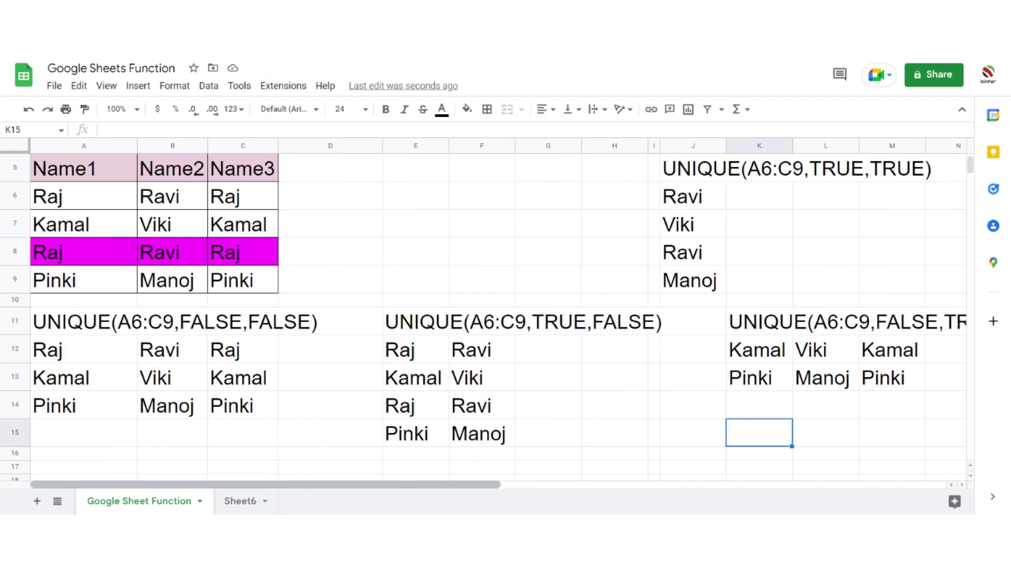
{"action": "left_click", "coordinate": [768, 352]}
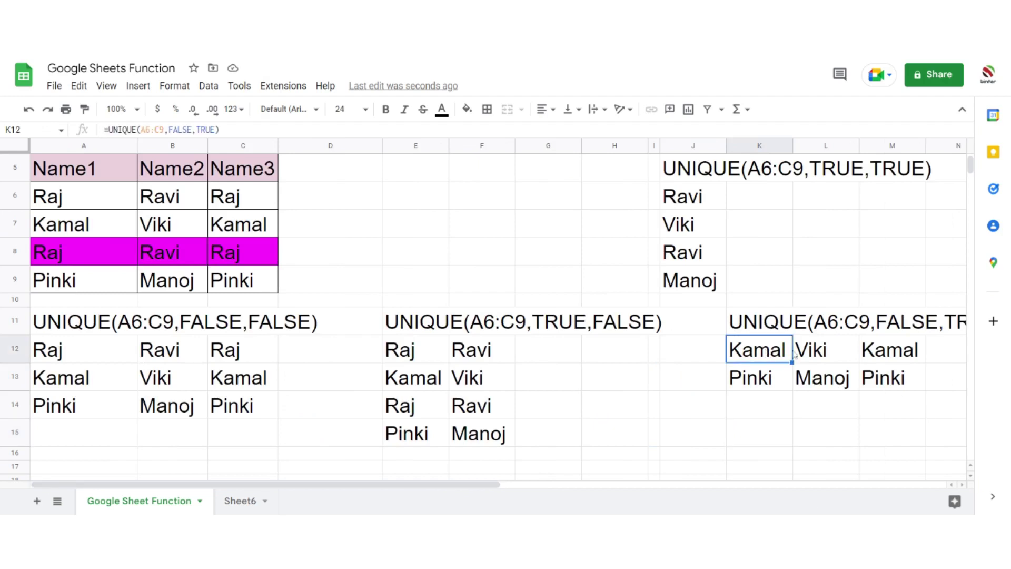
{"action": "left_click", "coordinate": [811, 353]}
{"action": "left_click", "coordinate": [878, 361]}
{"action": "left_click", "coordinate": [752, 386]}
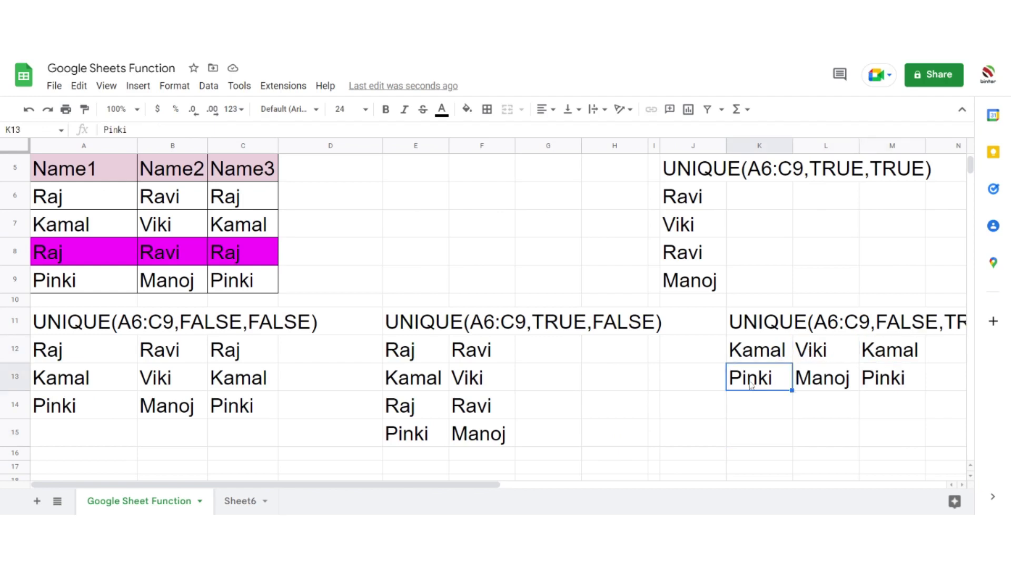
{"action": "left_click", "coordinate": [807, 384]}
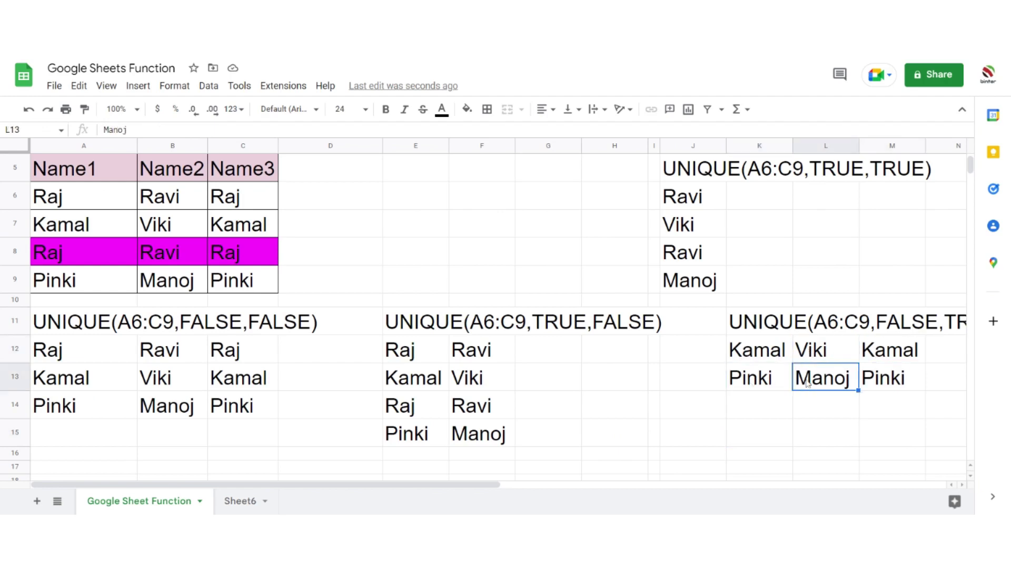
{"action": "left_click", "coordinate": [893, 383]}
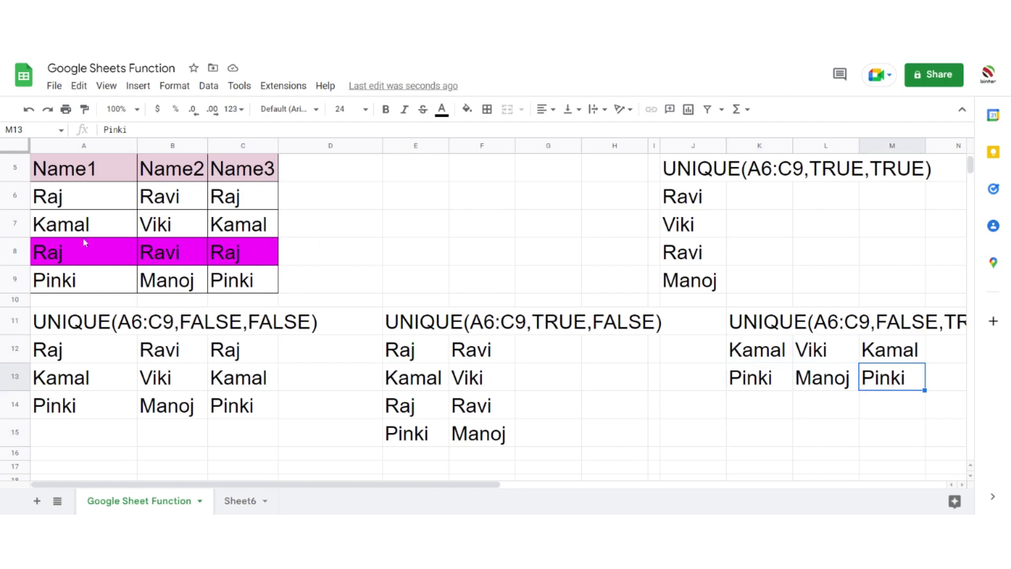
Compare source rows A7:C7 and A9:C9 with rows A6:C6 and A8:C8 to explain the exactly-once result
{"action": "left_click_drag", "start_coordinate": [67, 232], "coordinate": [247, 233]}
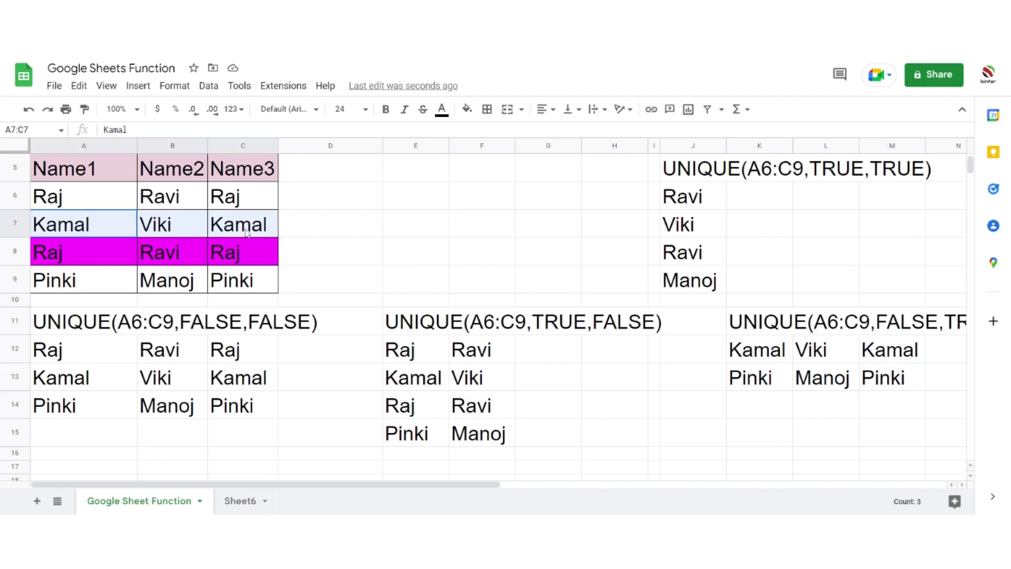
{"action": "left_click_drag", "start_coordinate": [72, 283], "coordinate": [242, 290]}
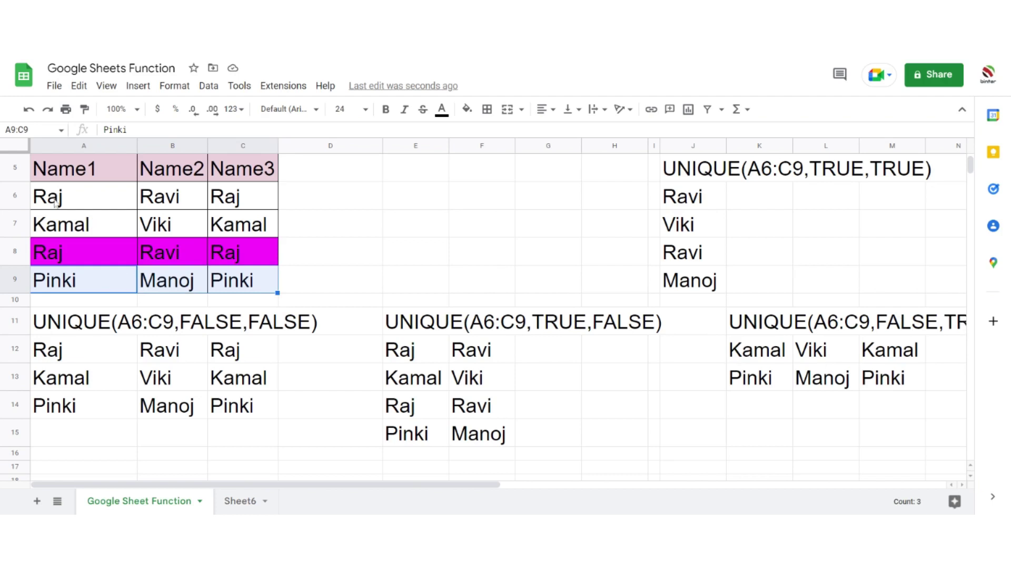
{"action": "left_click_drag", "start_coordinate": [55, 203], "coordinate": [216, 203]}
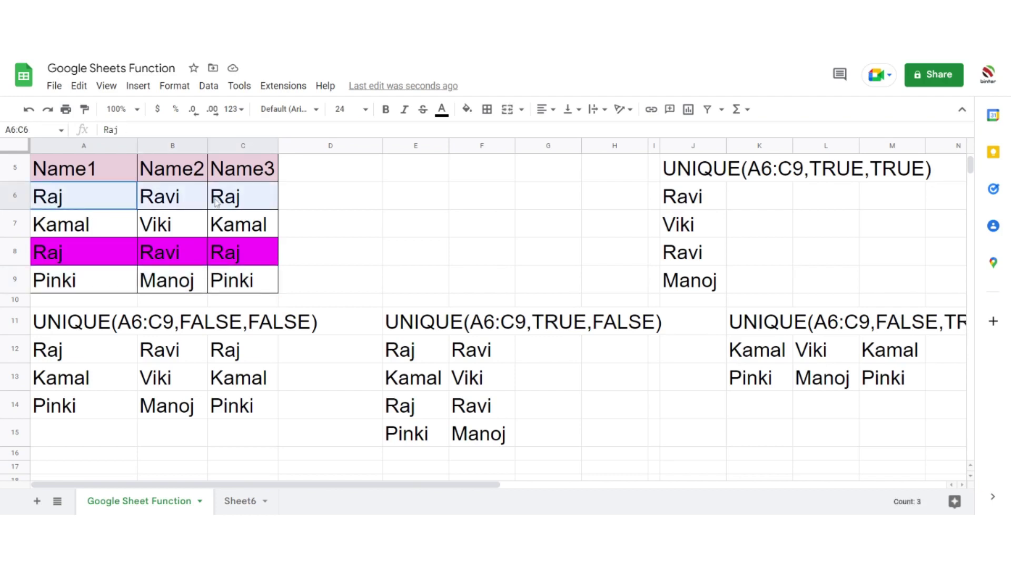
{"action": "left_click_drag", "start_coordinate": [58, 254], "coordinate": [222, 259]}
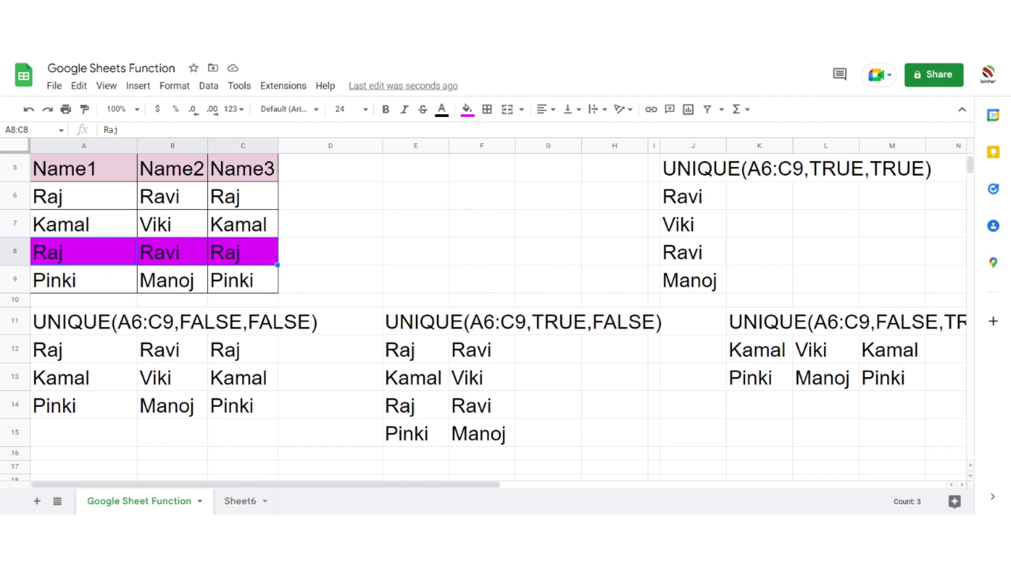
Relate the by_column and exactly_once arguments in the row 3 UNIQUE syntax to the example results below it
{"action": "scroll", "coordinate": [226, 261], "scroll_direction": "up", "scroll_amount": 3}
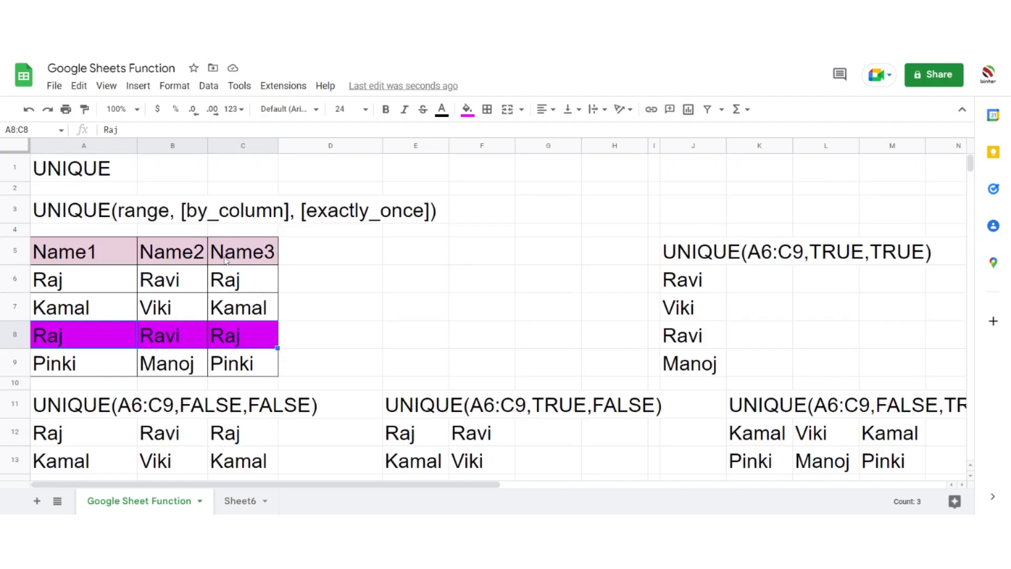
{"action": "left_click", "coordinate": [252, 218]}
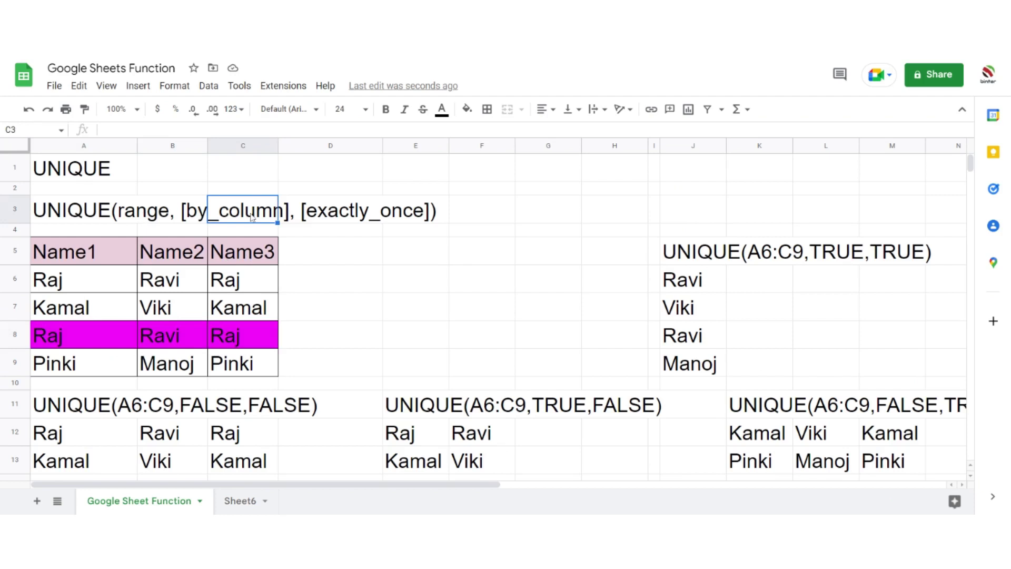
{"action": "left_click", "coordinate": [327, 219]}
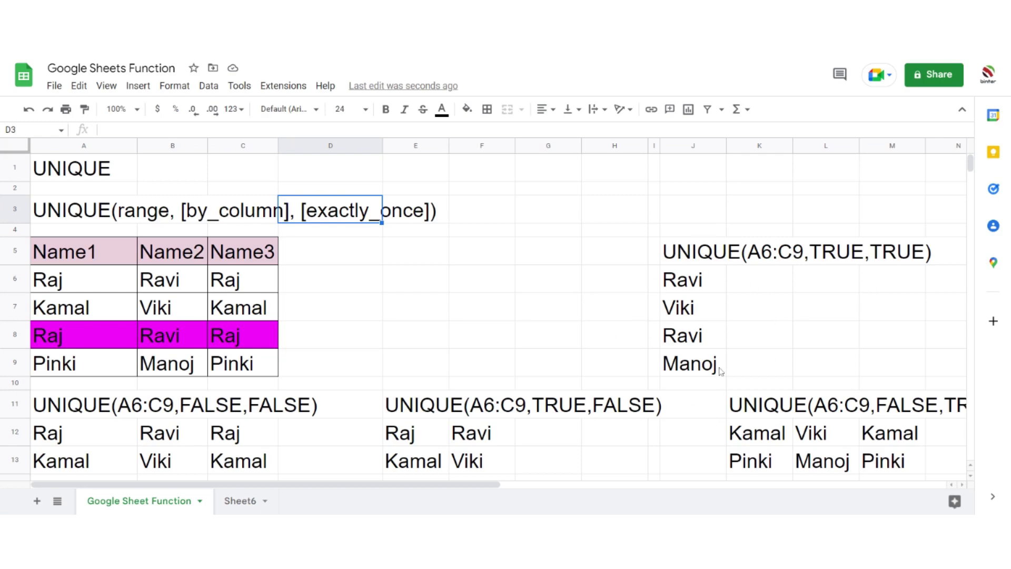
{"action": "scroll", "coordinate": [721, 371], "scroll_direction": "down", "scroll_amount": 4}
{"action": "scroll", "coordinate": [720, 371], "scroll_direction": "up", "scroll_amount": 3}
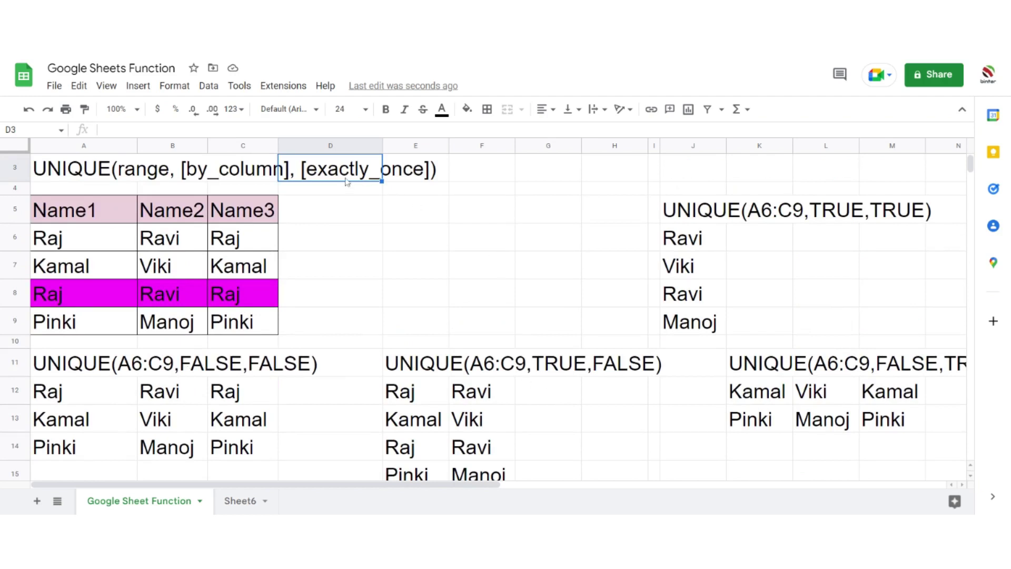
{"action": "left_click", "coordinate": [250, 173]}
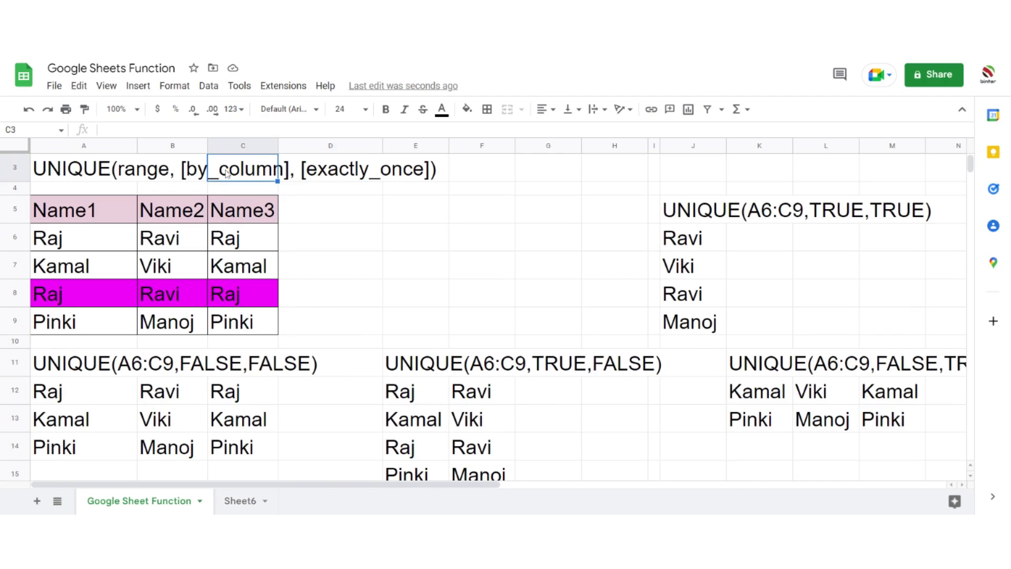
{"action": "left_click", "coordinate": [352, 174]}
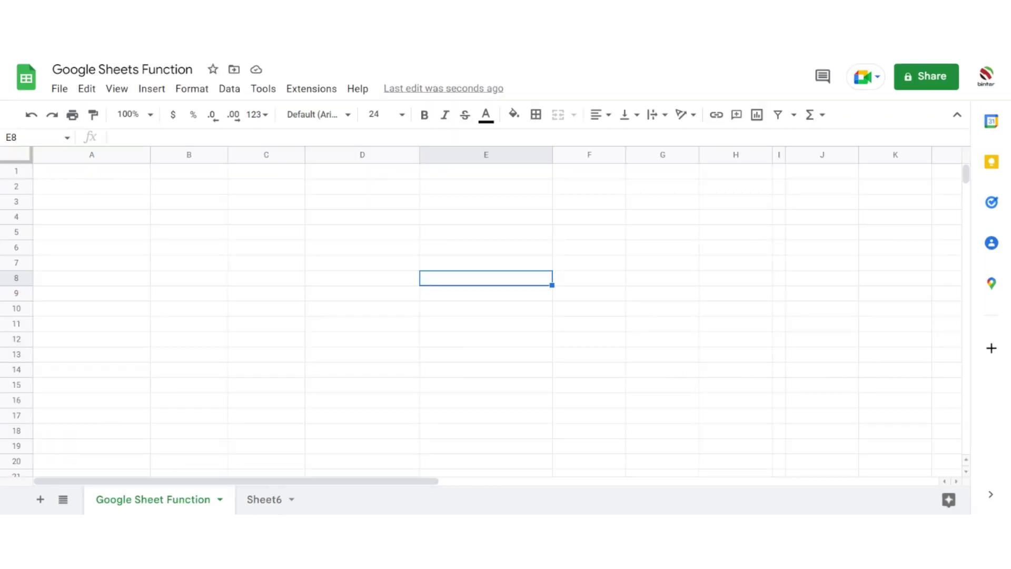
Enter the title ISBETWEEN in cell A1 of the emptied sheet
{"action": "left_click", "coordinate": [143, 178]}
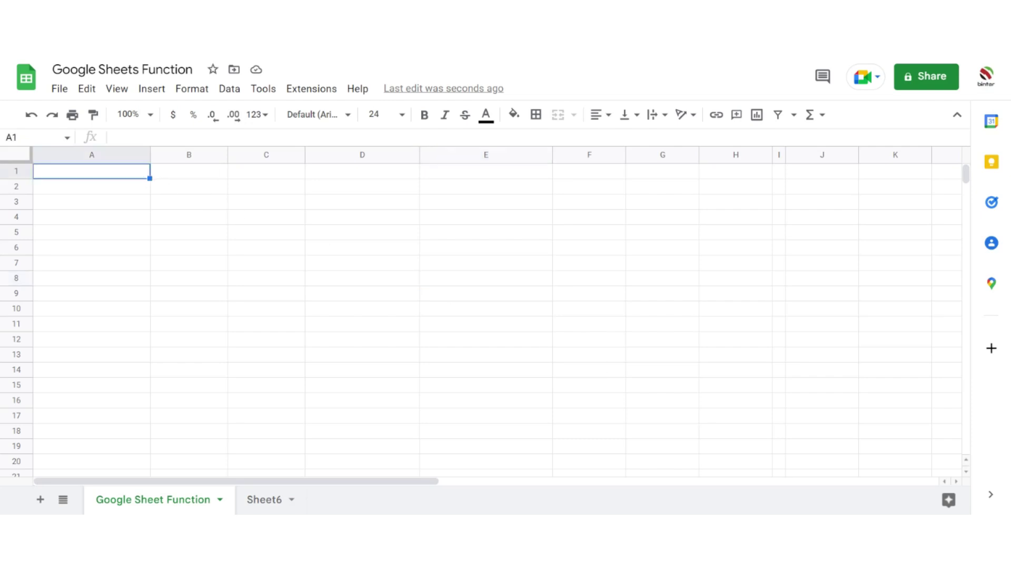
{"action": "type", "text": "IS"}
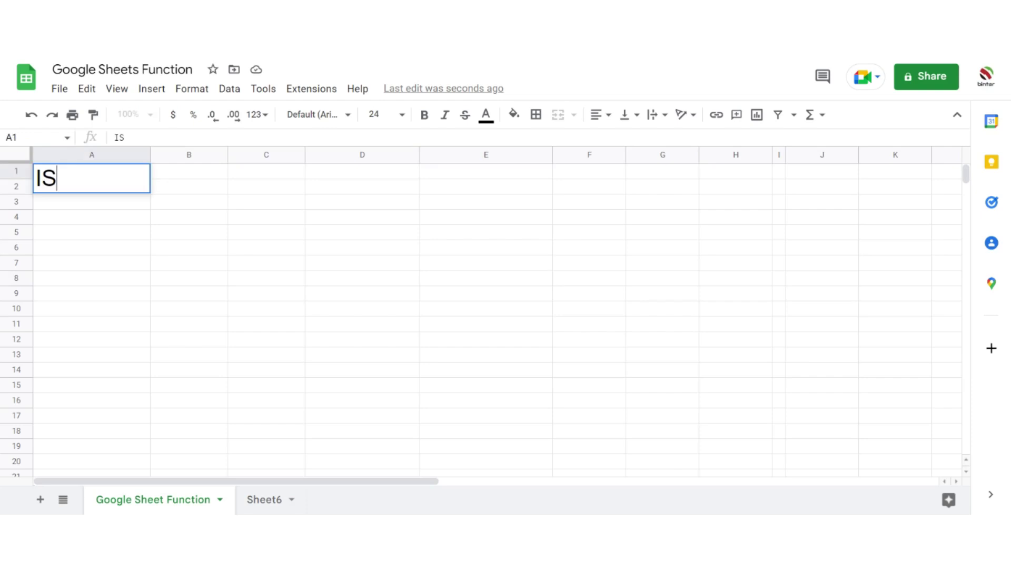
{"action": "type", "text": "BERWEEN"}
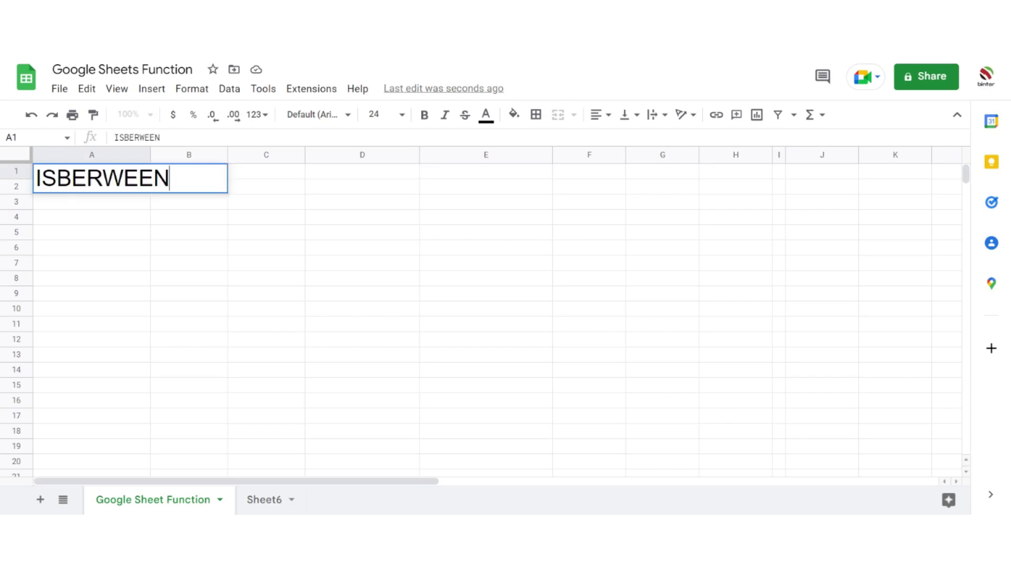
{"action": "key", "text": "BackSpace"}
{"action": "key", "text": "BackSpace"}
{"action": "key", "text": "BackSpace"}
{"action": "key", "text": "BackSpace"}
{"action": "key", "text": "BackSpace"}
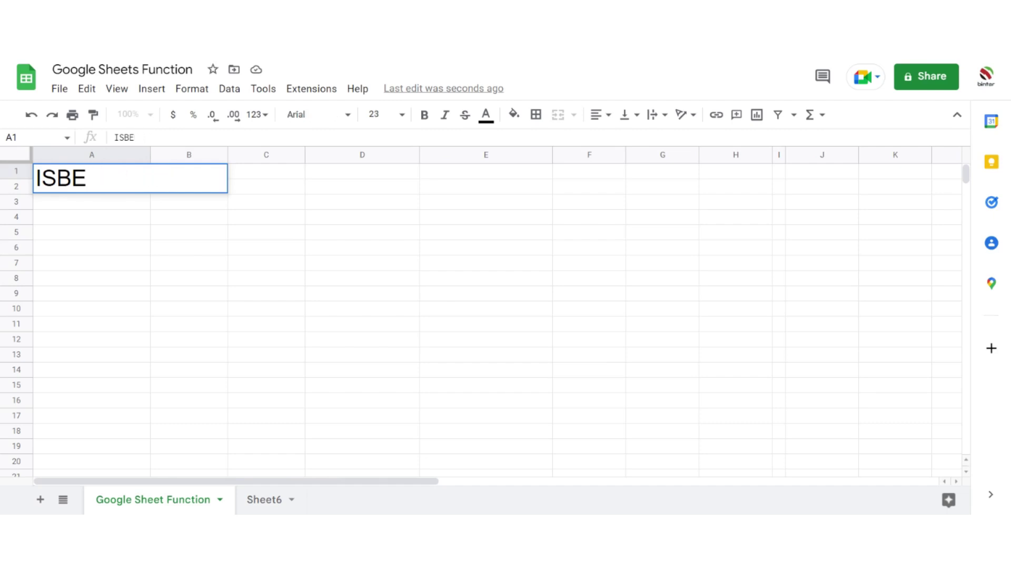
{"action": "type", "text": "TWEEN"}
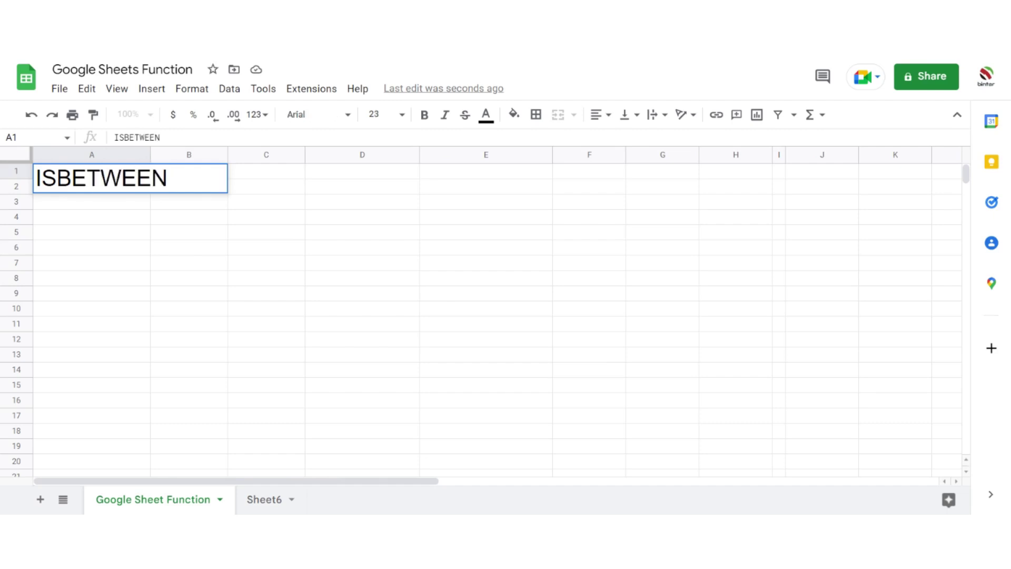
{"action": "key", "text": "Return"}
Enter the full ISBETWEEN syntax with all five arguments as text in cell A3, copied from the function's formula help
{"action": "key", "text": "Down"}
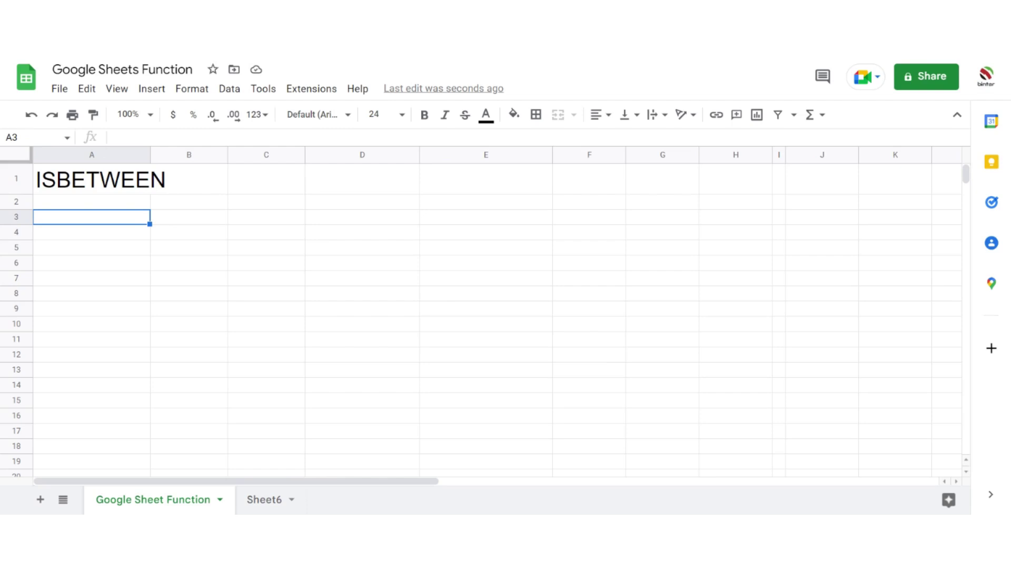
{"action": "type", "text": "=ISB"}
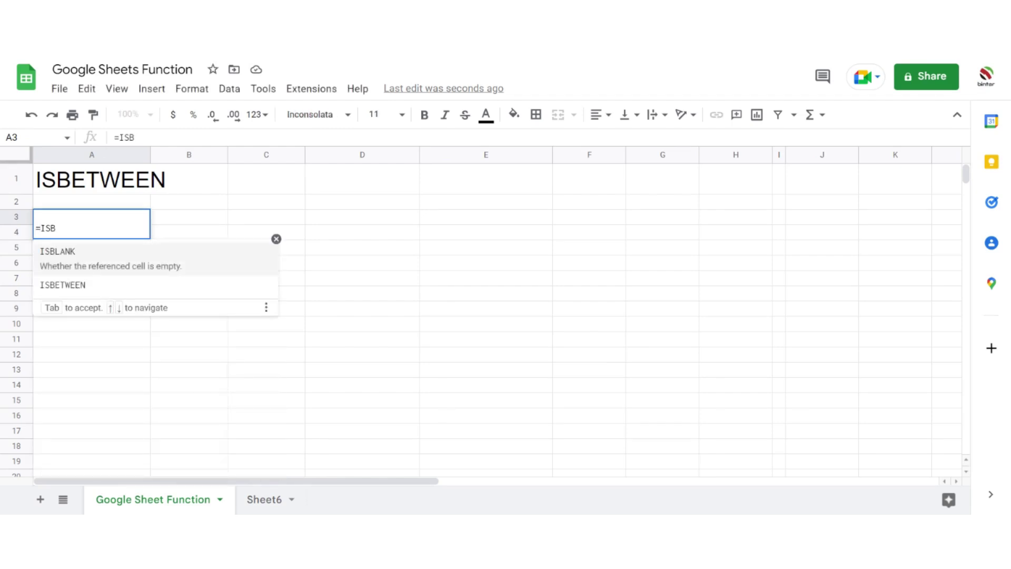
{"action": "key", "text": "Down"}
{"action": "key", "text": "Tab"}
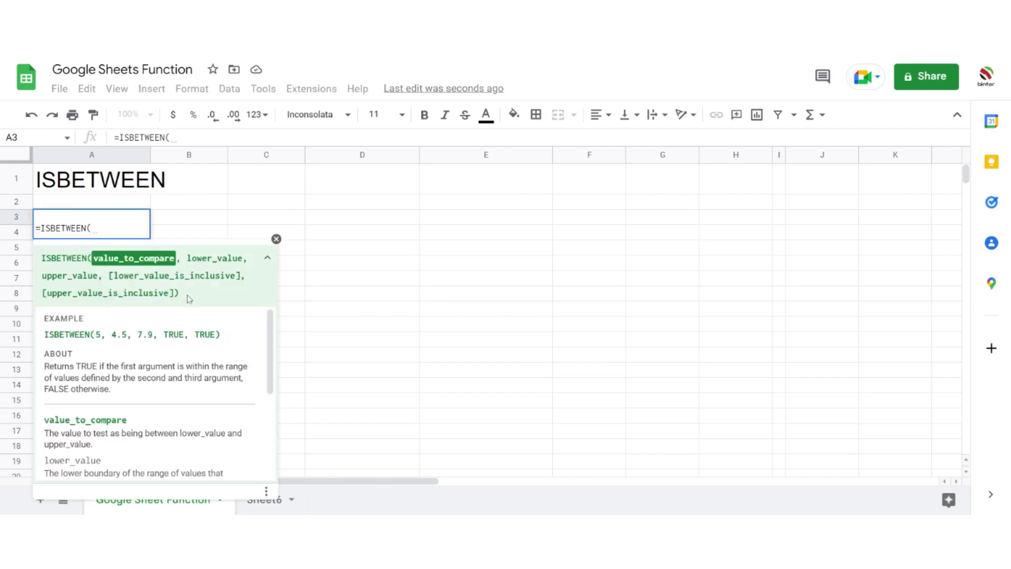
{"action": "left_click_drag", "start_coordinate": [189, 298], "coordinate": [40, 267]}
{"action": "key", "text": "ctrl+c"}
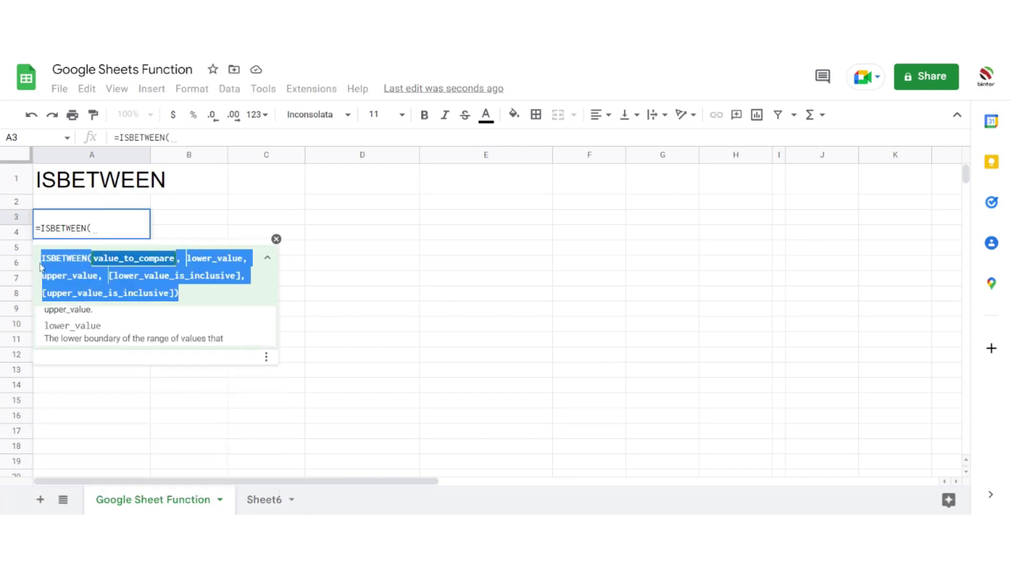
{"action": "left_click", "coordinate": [97, 228]}
{"action": "left_click_drag", "start_coordinate": [93, 228], "coordinate": [16, 225]}
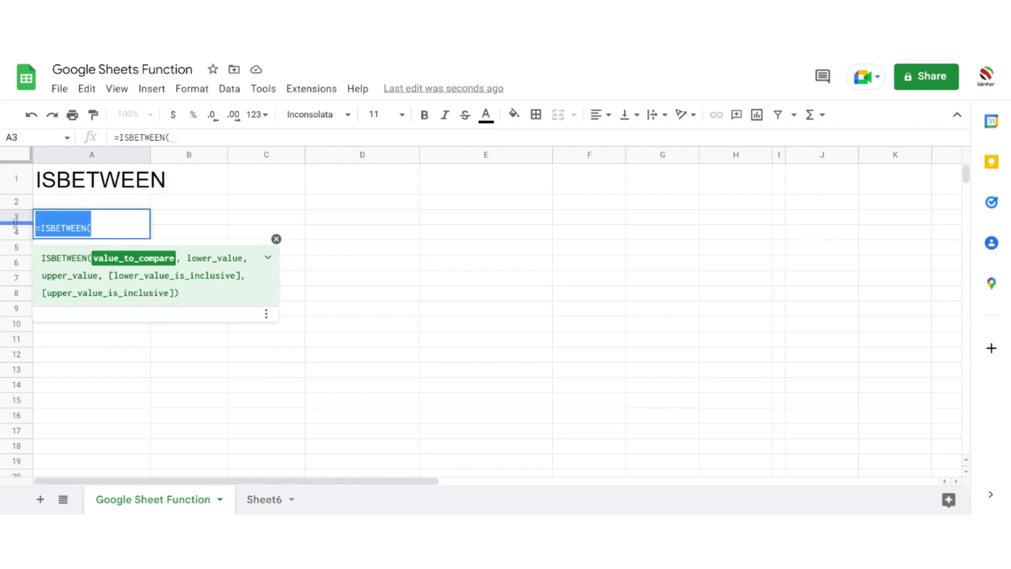
{"action": "key", "text": "ctrl+v"}
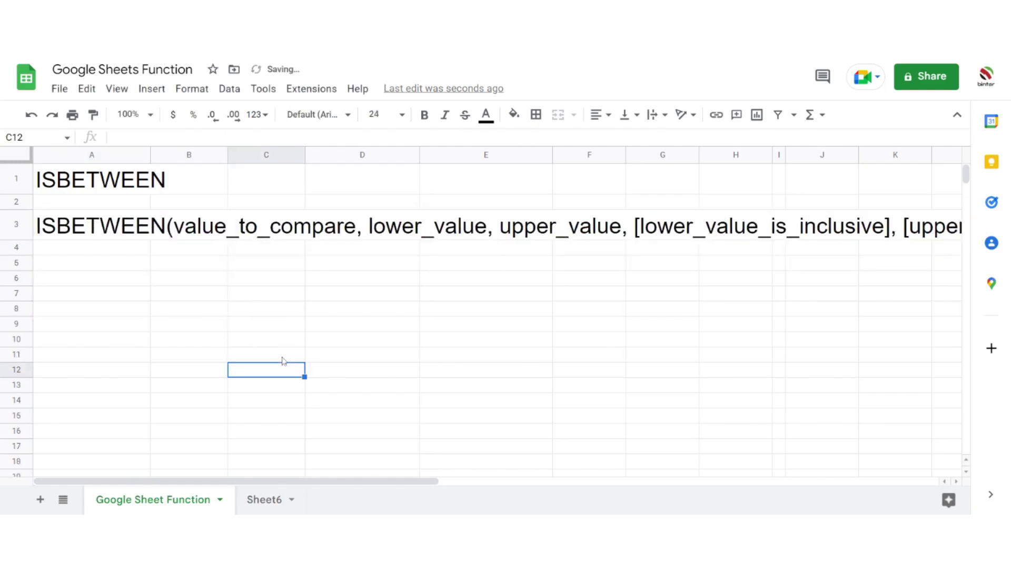
Examine the value_to_compare, lower_value and upper_value arguments in the ISBETWEEN syntax in A3
{"action": "left_click", "coordinate": [94, 238]}
{"action": "left_click", "coordinate": [223, 238]}
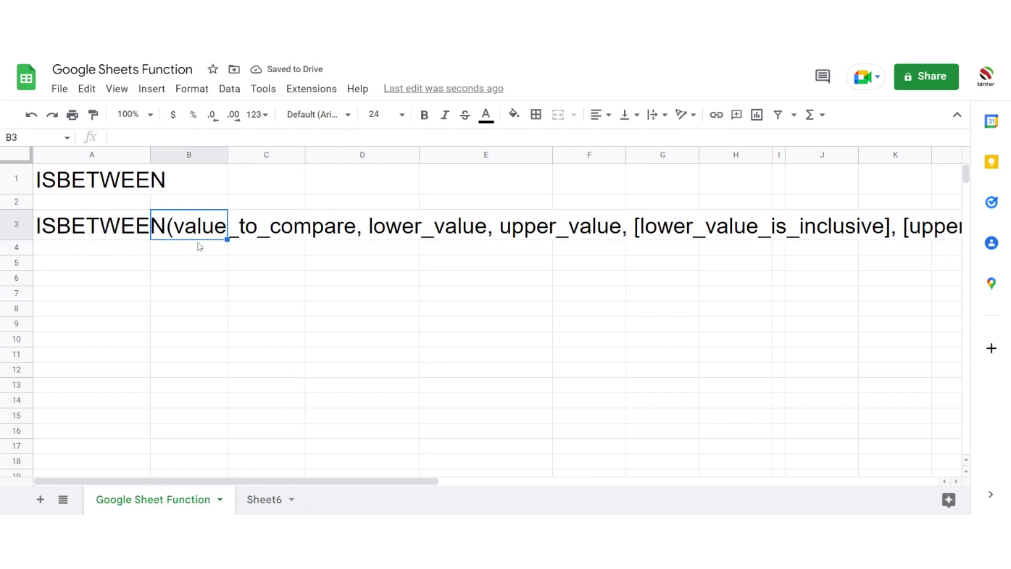
{"action": "left_click", "coordinate": [240, 251]}
{"action": "left_click", "coordinate": [200, 233]}
{"action": "left_click", "coordinate": [90, 235]}
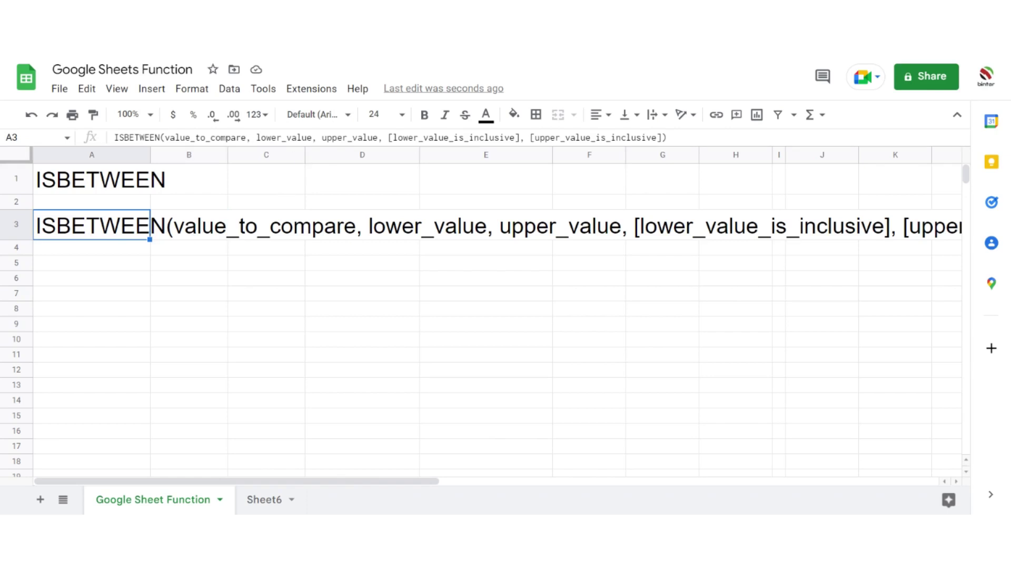
{"action": "left_click_drag", "start_coordinate": [246, 138], "coordinate": [170, 138]}
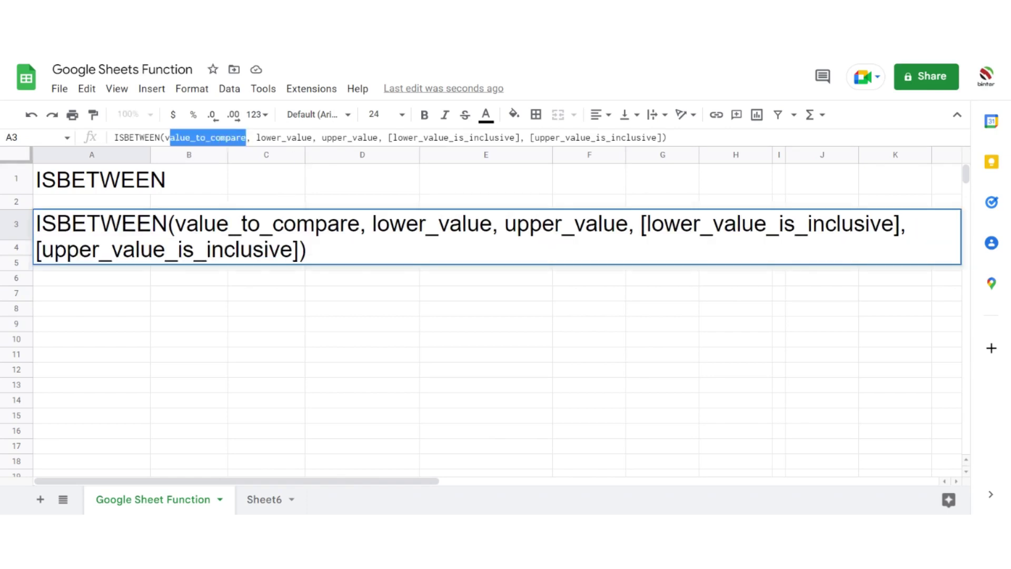
{"action": "left_click_drag", "start_coordinate": [312, 138], "coordinate": [256, 138]}
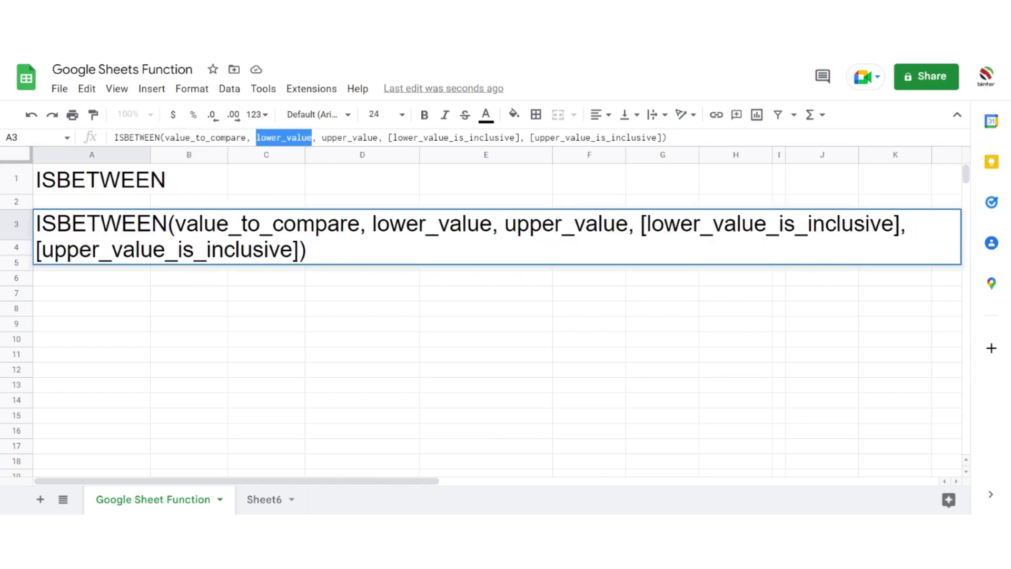
{"action": "left_click_drag", "start_coordinate": [377, 138], "coordinate": [312, 138]}
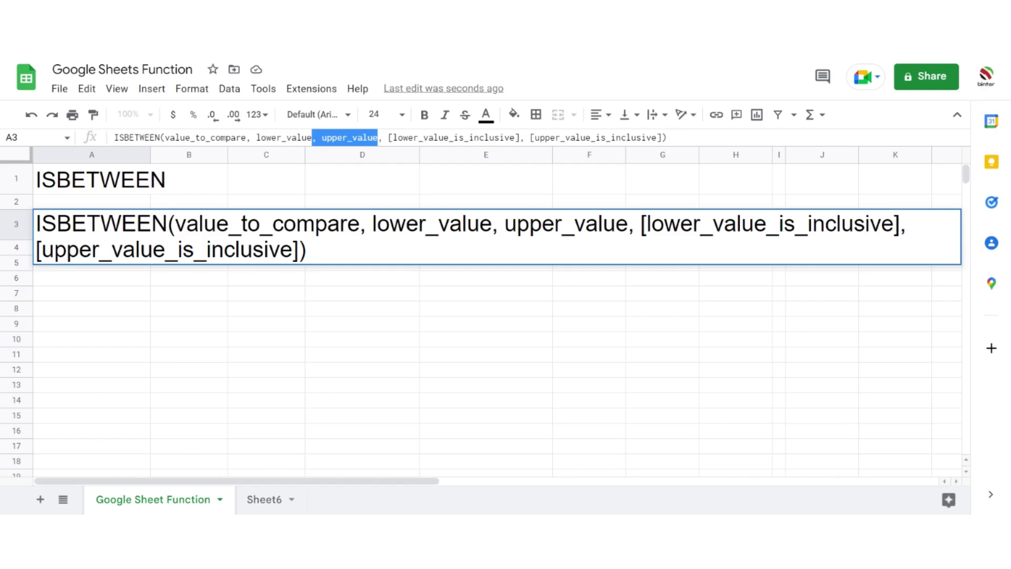
{"action": "left_click", "coordinate": [347, 317]}
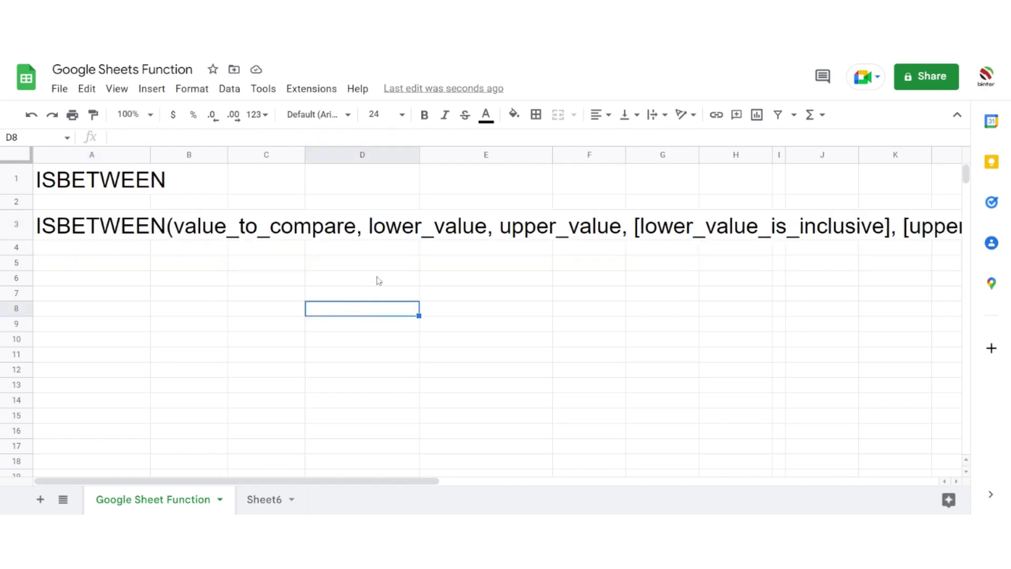
Wrap the text in row 3 and merge cells A3:F3 around the ISBETWEEN syntax
{"action": "left_click", "coordinate": [68, 235]}
{"action": "left_click", "coordinate": [23, 226]}
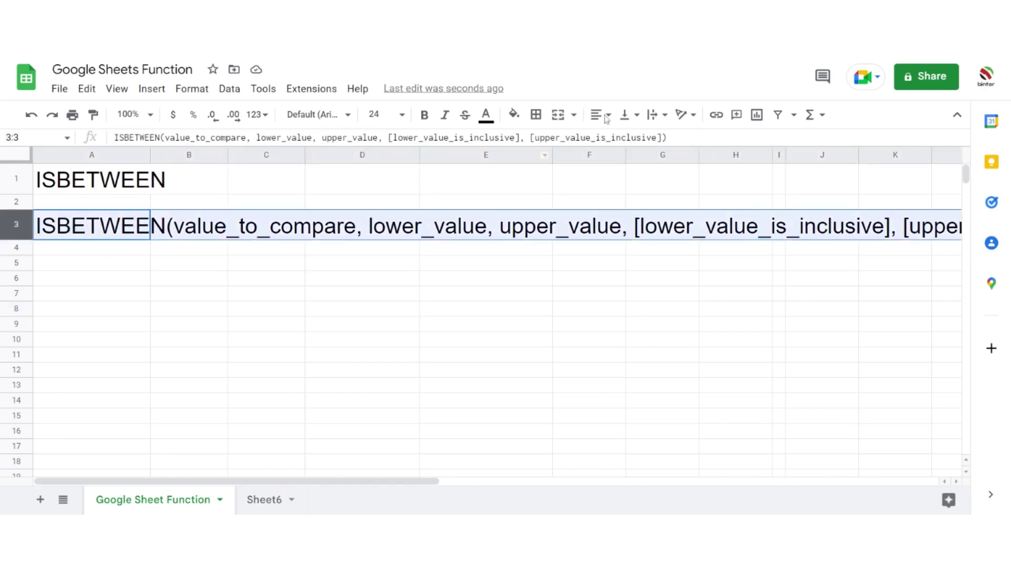
{"action": "left_click", "coordinate": [656, 114]}
{"action": "left_click", "coordinate": [670, 146]}
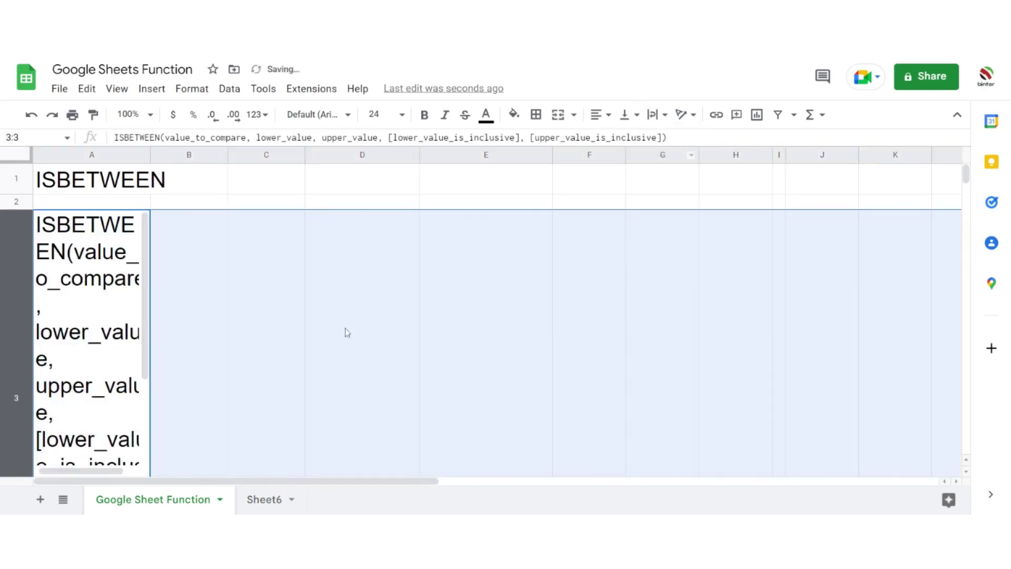
{"action": "left_click_drag", "start_coordinate": [132, 292], "coordinate": [585, 307]}
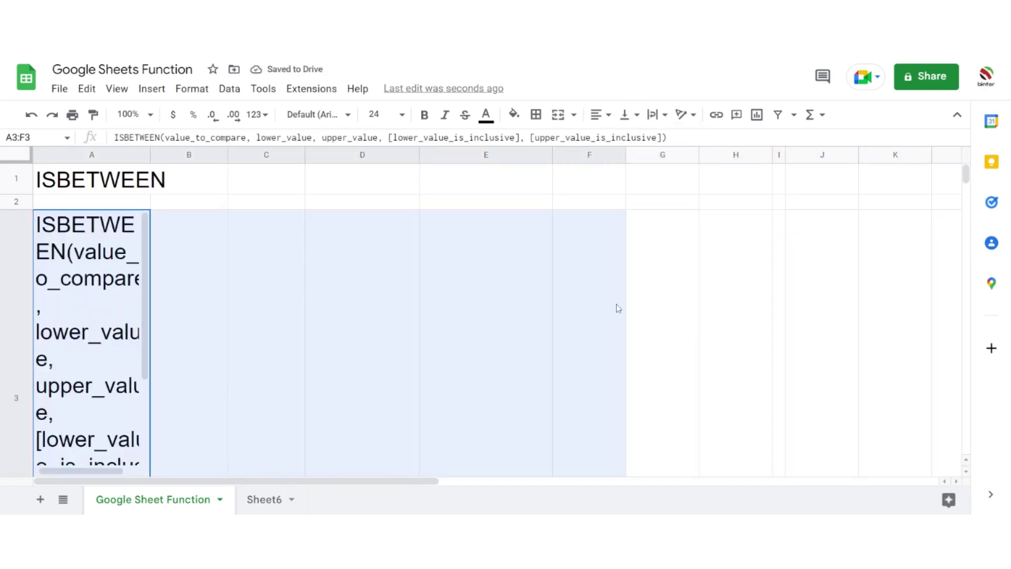
{"action": "left_click", "coordinate": [558, 114]}
{"action": "left_click", "coordinate": [453, 405]}
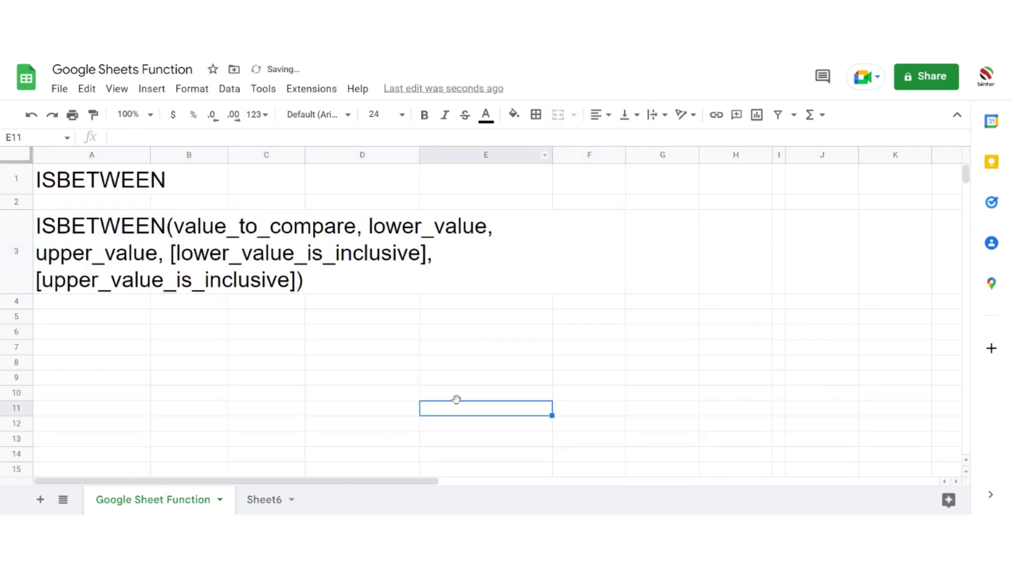
Widen the merged syntax cell in row 3 so that it spans A3:H3
{"action": "left_click", "coordinate": [376, 274]}
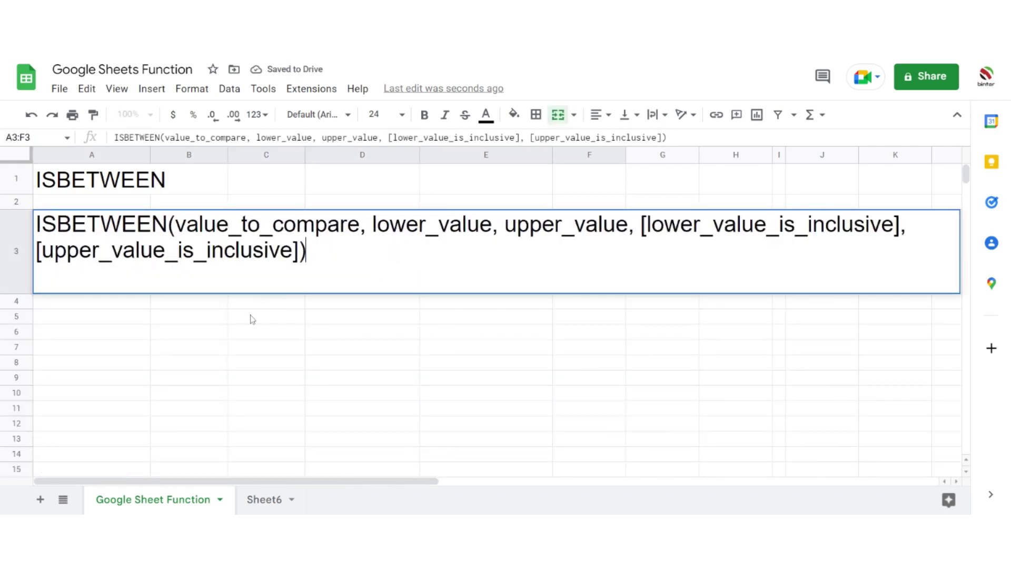
{"action": "left_click", "coordinate": [120, 340]}
{"action": "left_click_drag", "start_coordinate": [233, 266], "coordinate": [727, 261]}
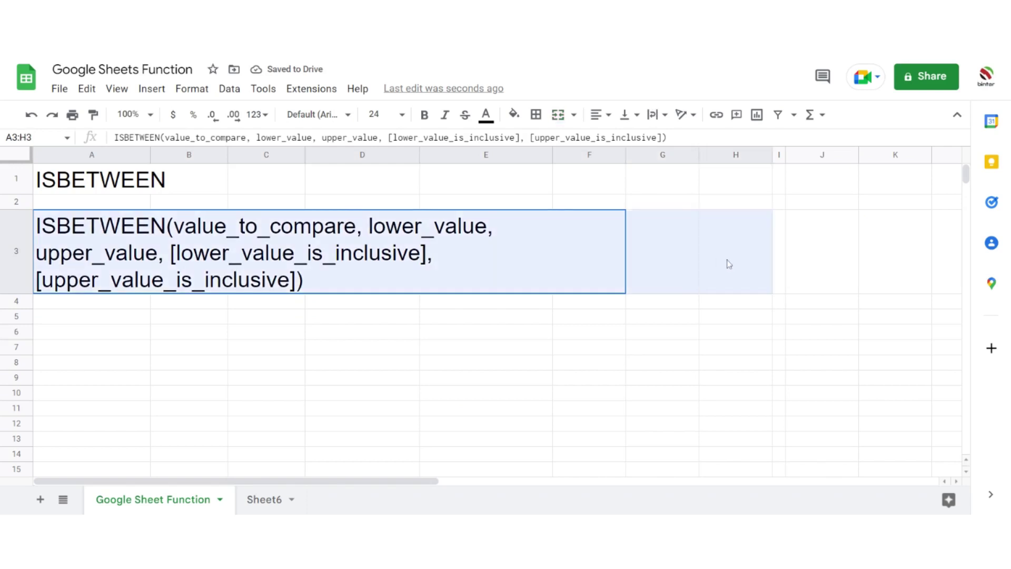
{"action": "left_click", "coordinate": [563, 119]}
{"action": "left_click", "coordinate": [387, 379]}
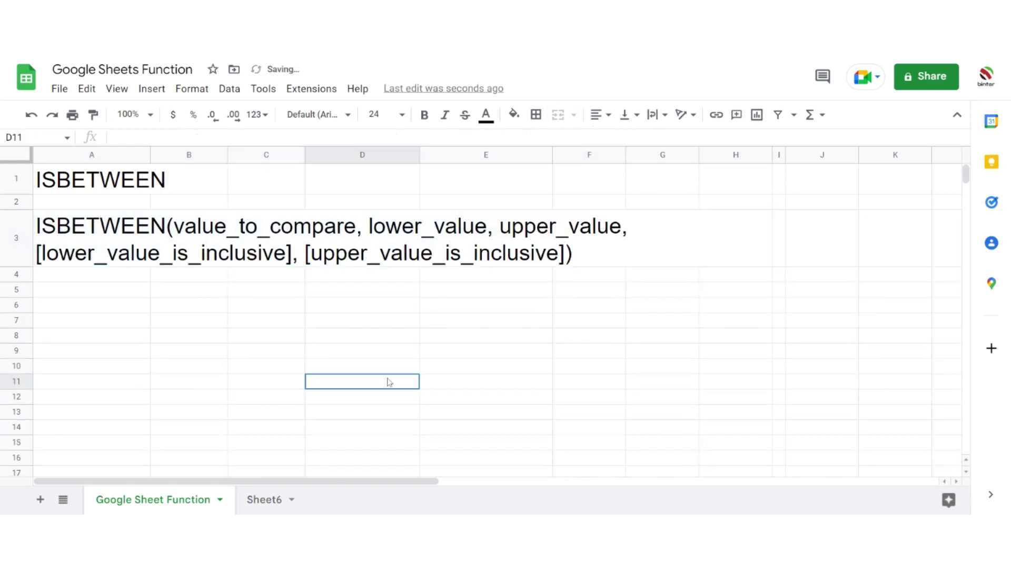
Enter the header value_to_compare in A6, copying the argument name from the syntax in row 3
{"action": "left_click", "coordinate": [97, 311]}
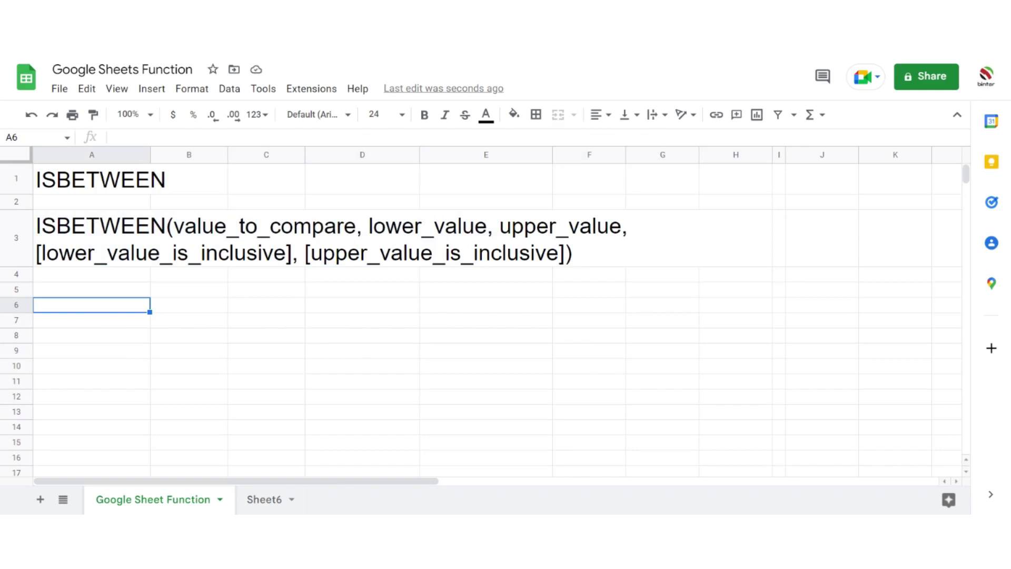
{"action": "type", "text": "value"}
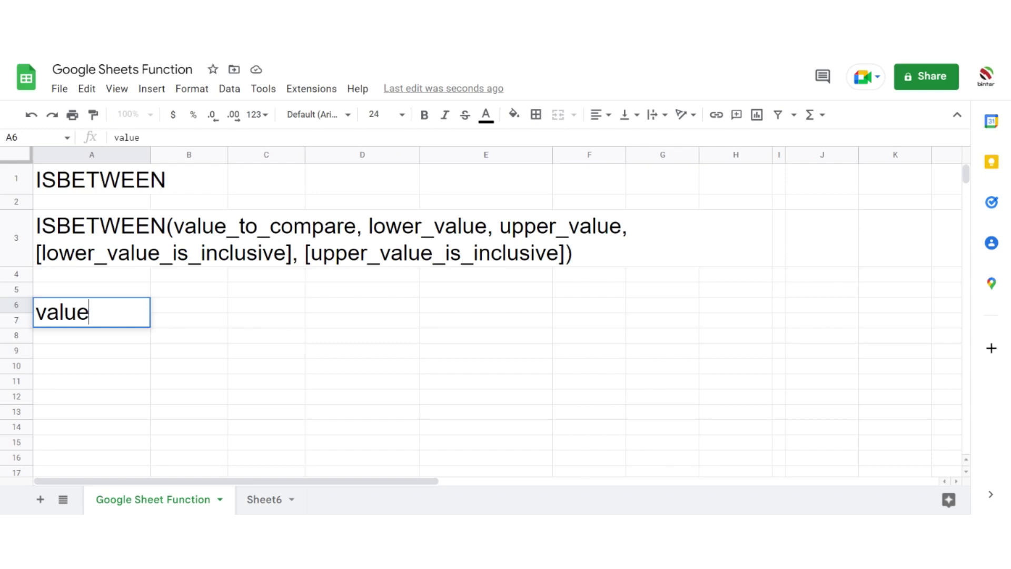
{"action": "left_click", "coordinate": [120, 245]}
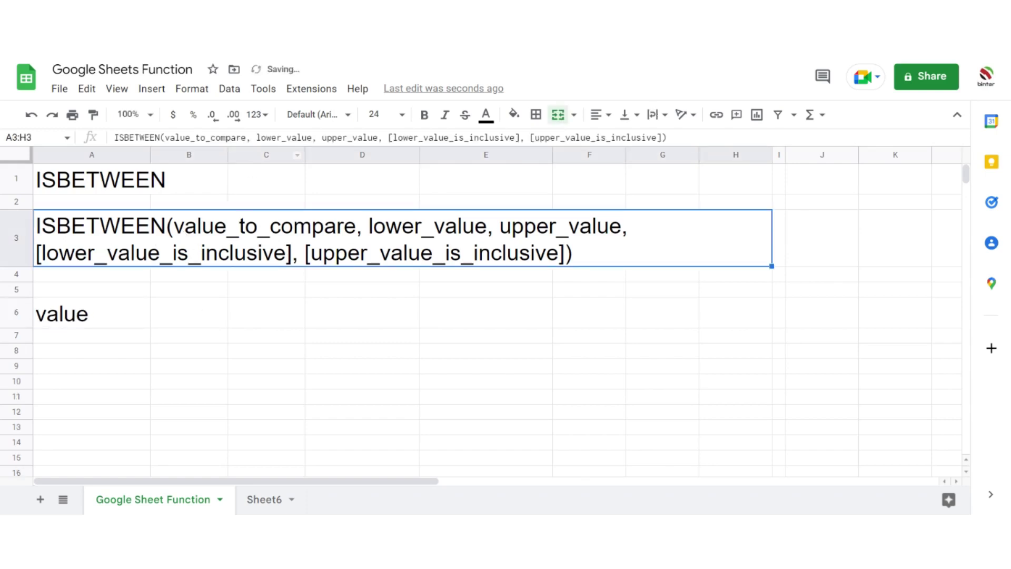
{"action": "left_click_drag", "start_coordinate": [246, 137], "coordinate": [164, 137]}
{"action": "key", "text": "ctrl+c"}
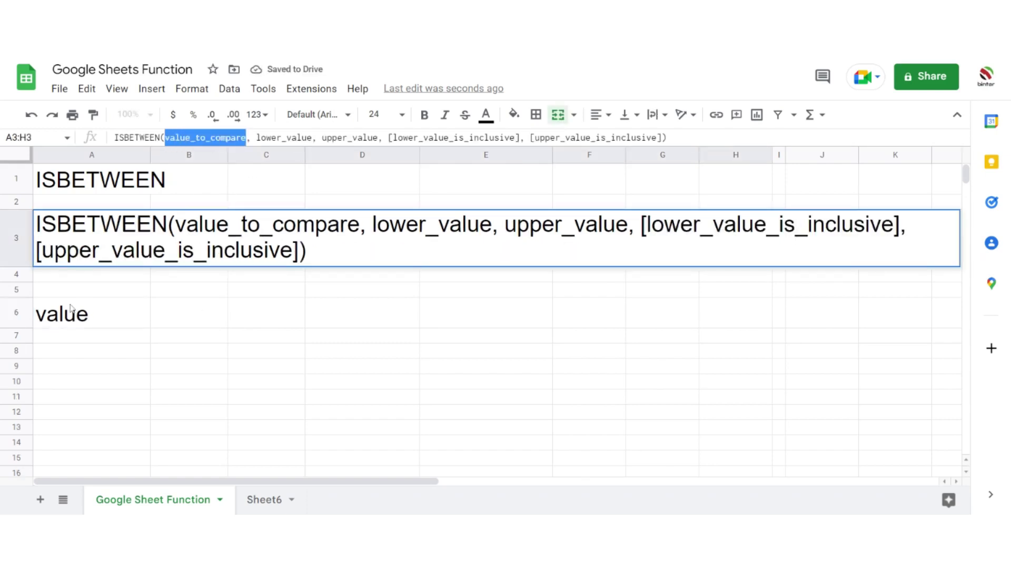
{"action": "double_click", "coordinate": [112, 318]}
{"action": "left_click_drag", "start_coordinate": [112, 316], "coordinate": [12, 309]}
{"action": "key", "text": "ctrl+v"}
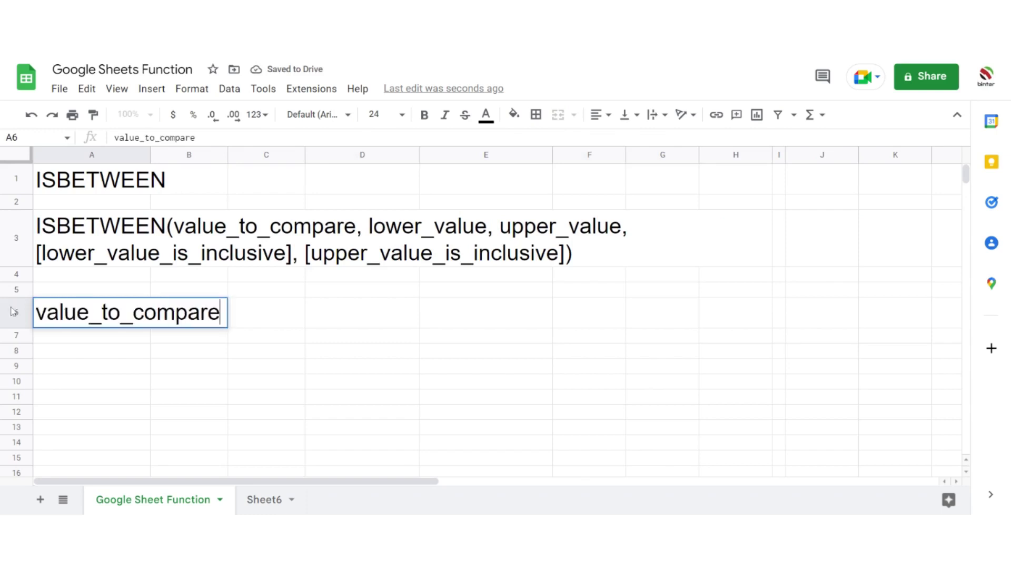
{"action": "left_click", "coordinate": [100, 368]}
Wrap the text of the value_to_compare header in A6
{"action": "left_click", "coordinate": [91, 318]}
{"action": "left_click", "coordinate": [655, 114]}
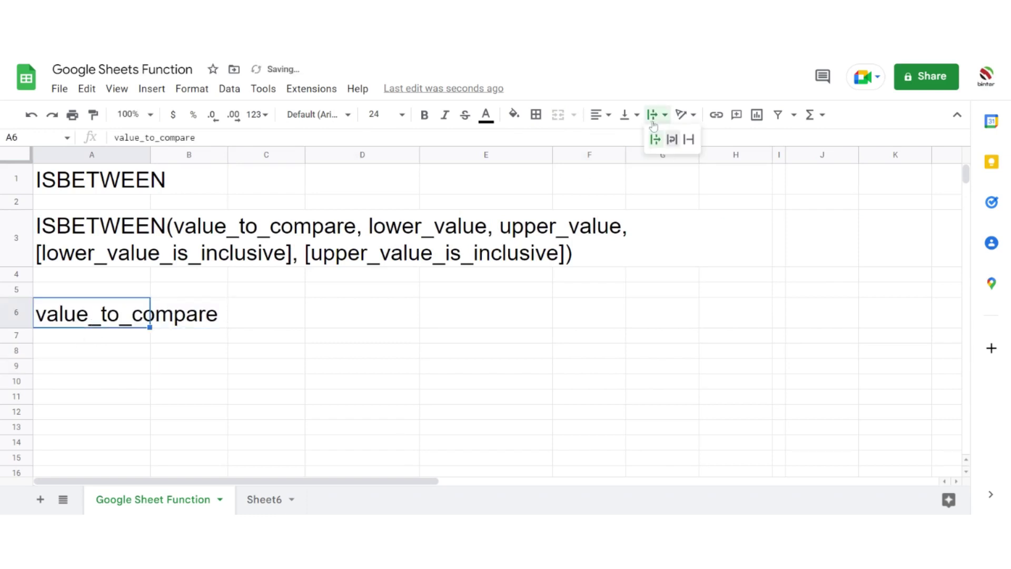
{"action": "left_click", "coordinate": [669, 140]}
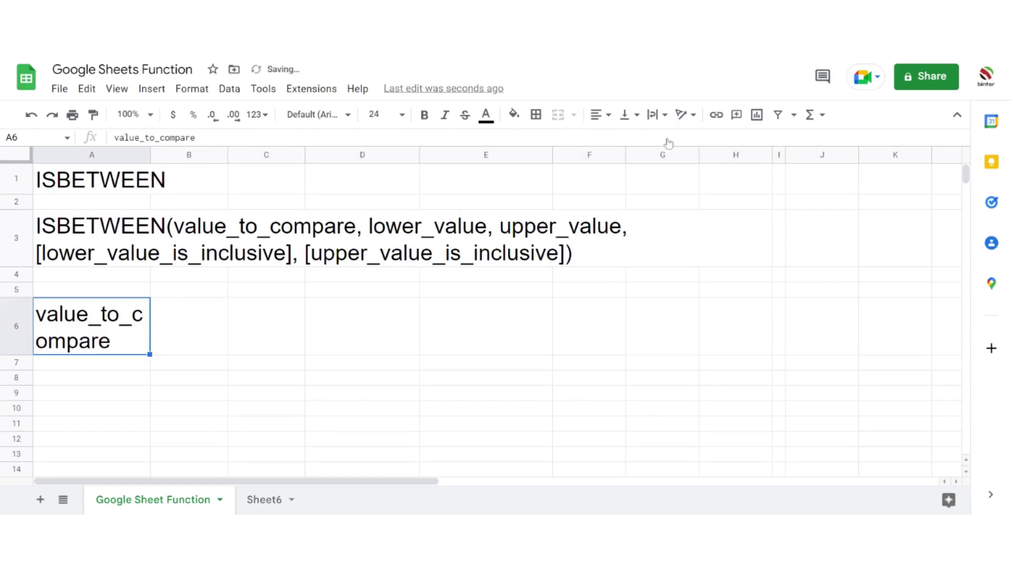
Copy the argument name lower_value from the row 3 syntax into B6 as the next header
{"action": "left_click", "coordinate": [389, 234]}
{"action": "key", "text": "Return"}
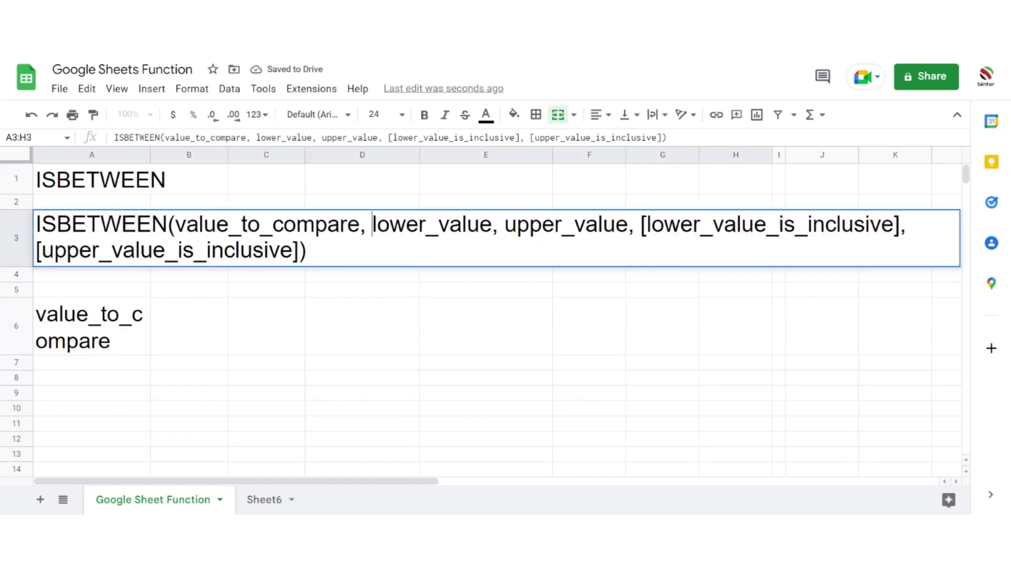
{"action": "key", "text": "shift+Right"}
{"action": "key", "text": "shift+Right"}
{"action": "key", "text": "shift+Right"}
{"action": "key", "text": "shift+Right"}
{"action": "key", "text": "shift+Right"}
{"action": "key", "text": "shift+Right"}
{"action": "key", "text": "shift+Right"}
{"action": "key", "text": "shift+Right"}
{"action": "key", "text": "shift+Right"}
{"action": "key", "text": "shift+Right"}
{"action": "key", "text": "shift+Right"}
{"action": "key", "text": "shift+Right"}
{"action": "key", "text": "shift+Right"}
{"action": "key", "text": "shift+Right"}
{"action": "key", "text": "shift+Left"}
{"action": "key", "text": "shift+Left"}
{"action": "key", "text": "shift+Left"}
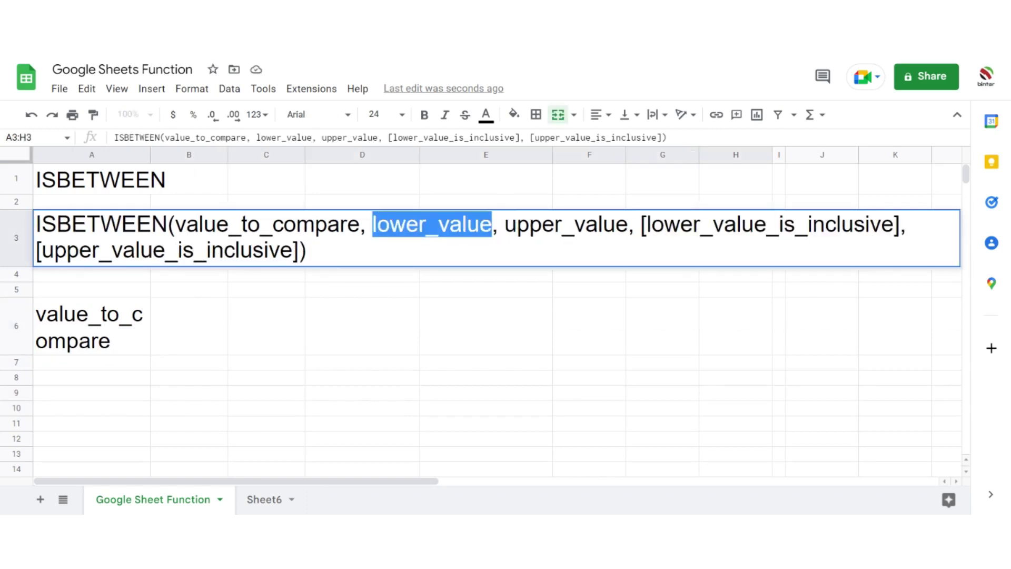
{"action": "key", "text": "ctrl+c"}
{"action": "left_click", "coordinate": [163, 349]}
{"action": "double_click", "coordinate": [185, 335]}
{"action": "key", "text": "ctrl+v"}
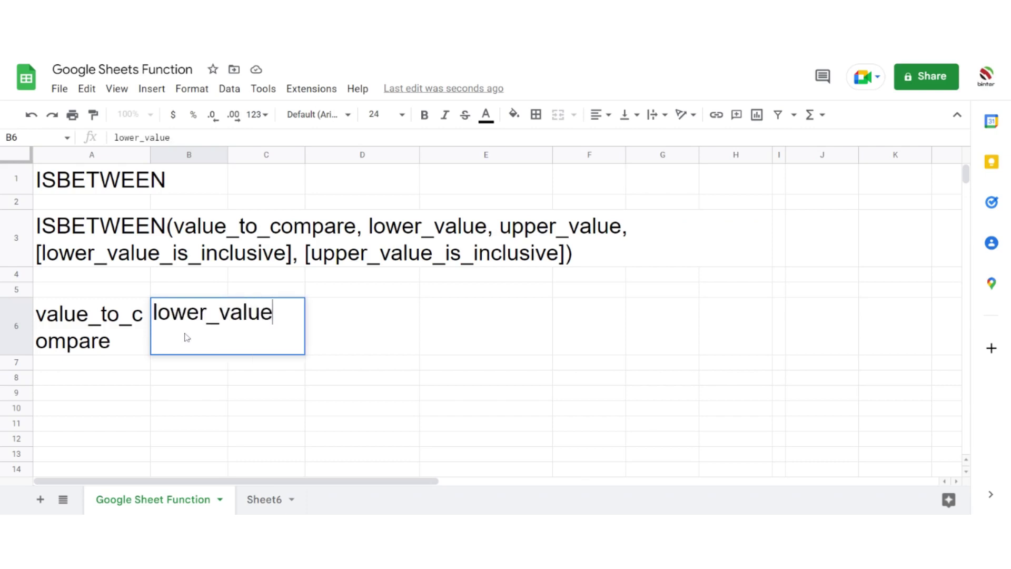
{"action": "left_click", "coordinate": [280, 377]}
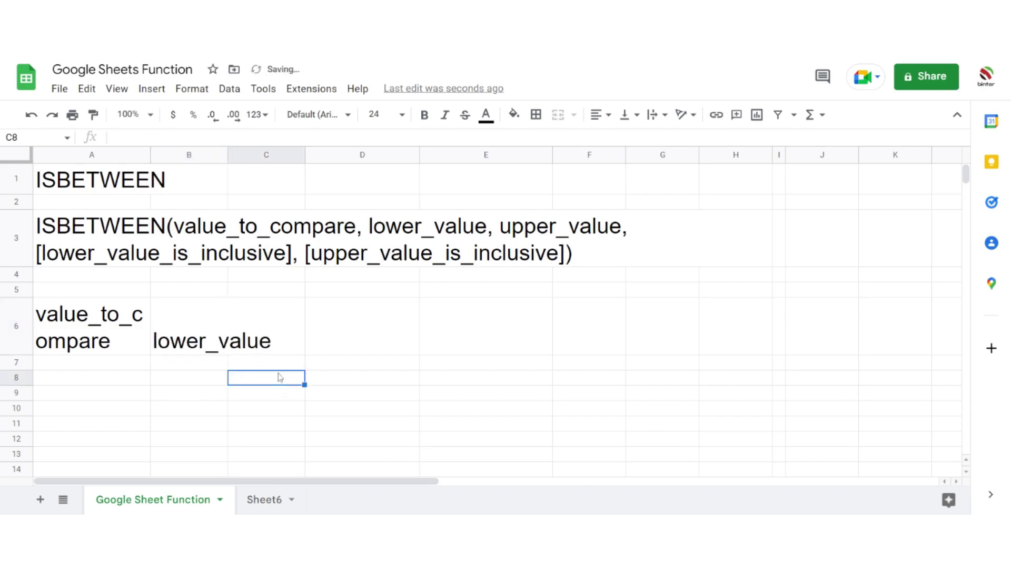
Copy the argument name upper_value from the row 3 syntax into D6 as a header
{"action": "left_click", "coordinate": [148, 232]}
{"action": "left_click_drag", "start_coordinate": [322, 138], "coordinate": [377, 138]}
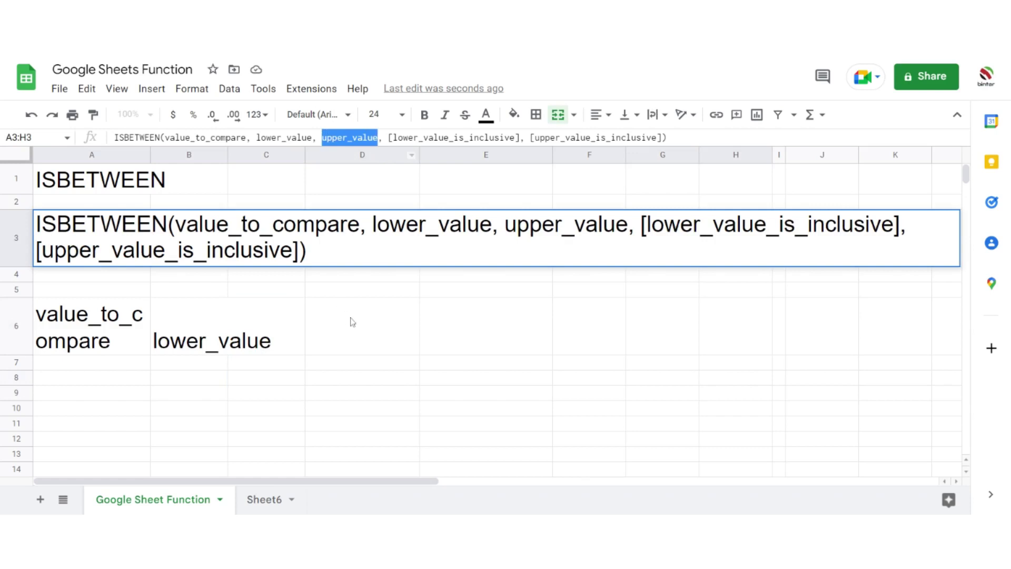
{"action": "left_click", "coordinate": [377, 339]}
{"action": "key", "text": "ctrl+v"}
{"action": "left_click", "coordinate": [385, 383]}
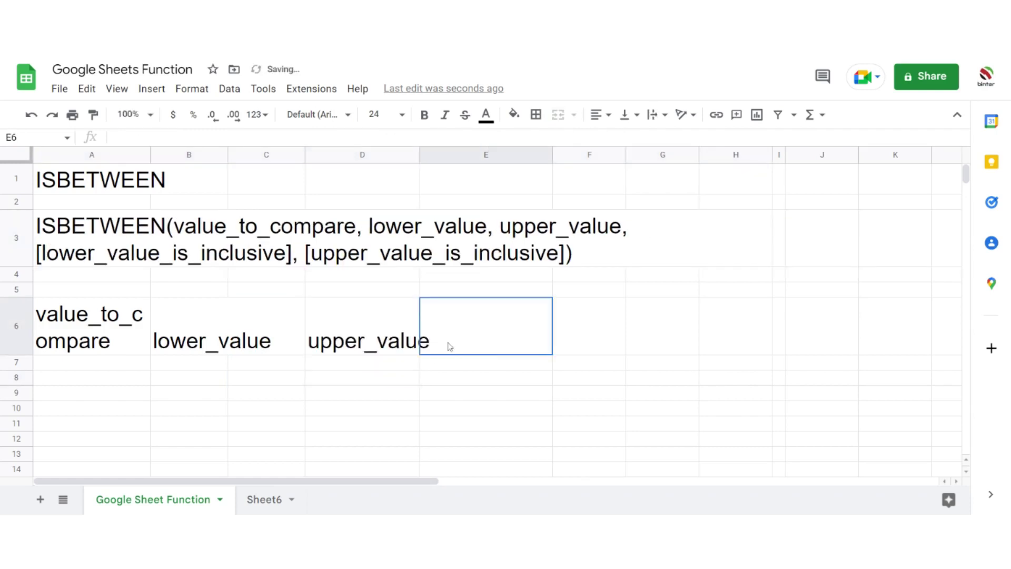
Copy the argument name lower_value_is_inclusive, without its brackets, from the row 3 syntax into E6 as a header
{"action": "double_click", "coordinate": [72, 252]}
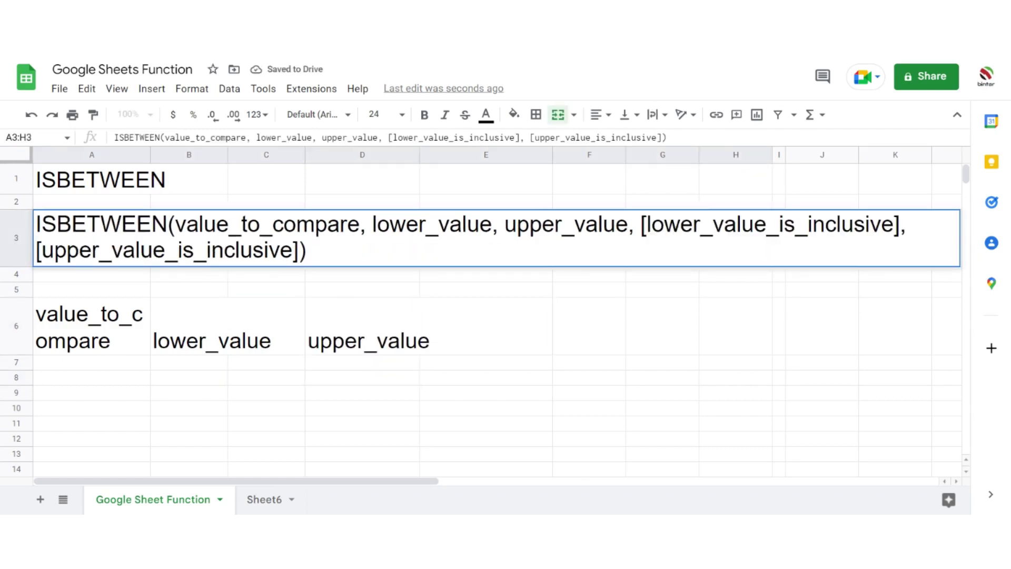
{"action": "left_click_drag", "start_coordinate": [647, 225], "coordinate": [894, 225]}
{"action": "key", "text": "ctrl+c"}
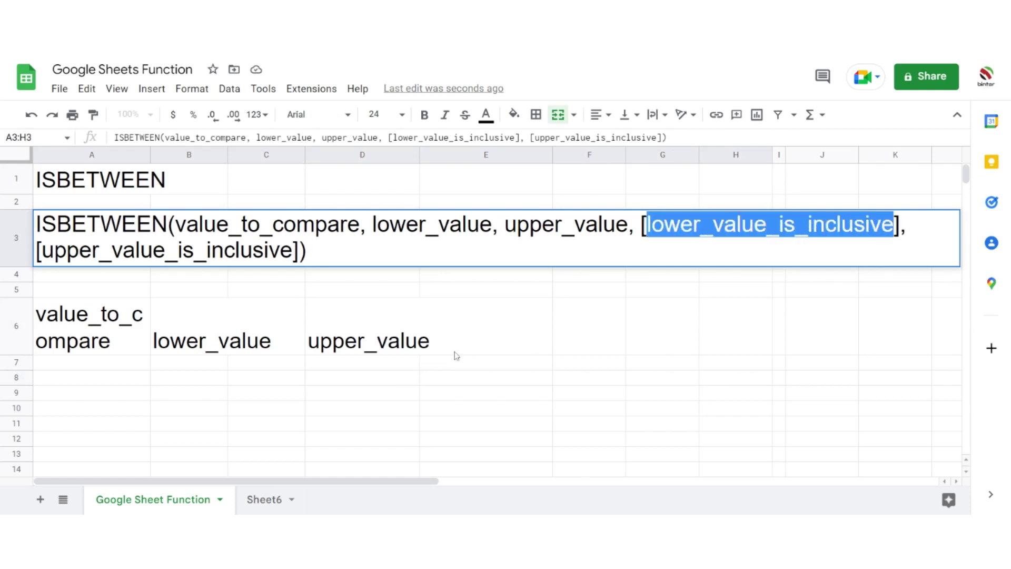
{"action": "double_click", "coordinate": [488, 337]}
{"action": "key", "text": "ctrl+v"}
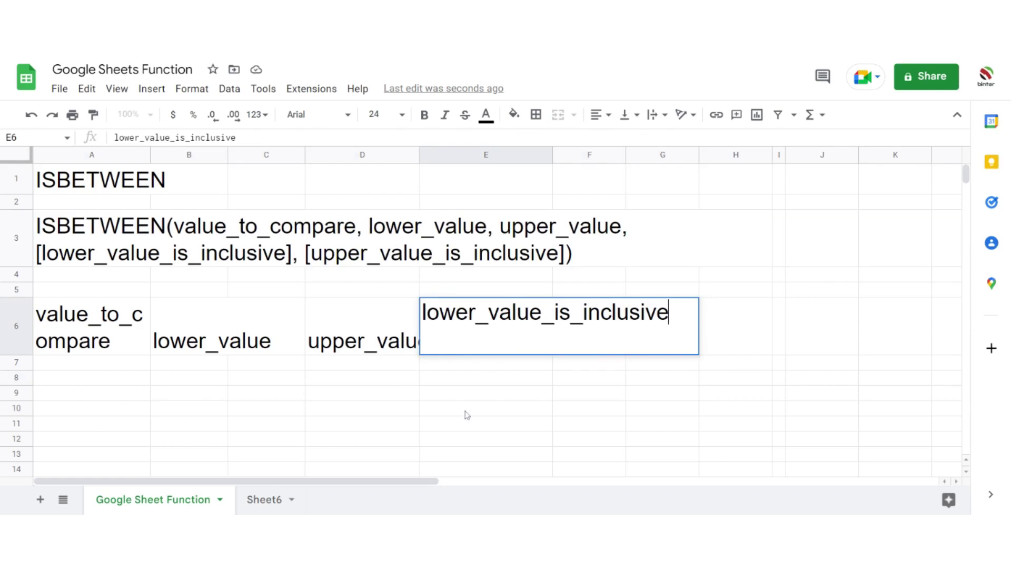
Copy the argument name upper_value_is_inclusive, without its brackets, from the row 3 syntax into F6 as a header
{"action": "left_click", "coordinate": [466, 411]}
{"action": "left_click", "coordinate": [478, 340]}
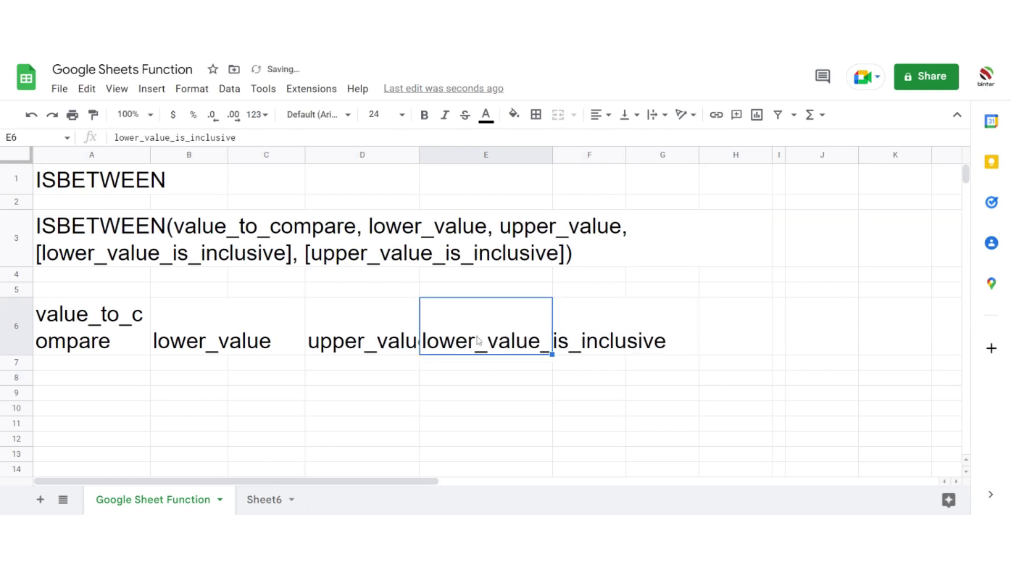
{"action": "double_click", "coordinate": [331, 259]}
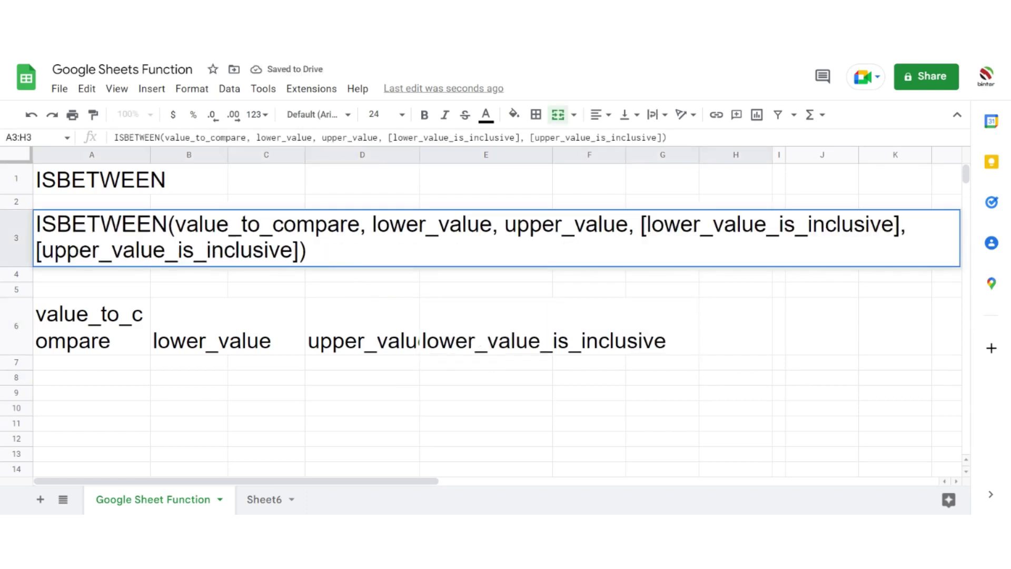
{"action": "left_click_drag", "start_coordinate": [41, 251], "coordinate": [299, 251]}
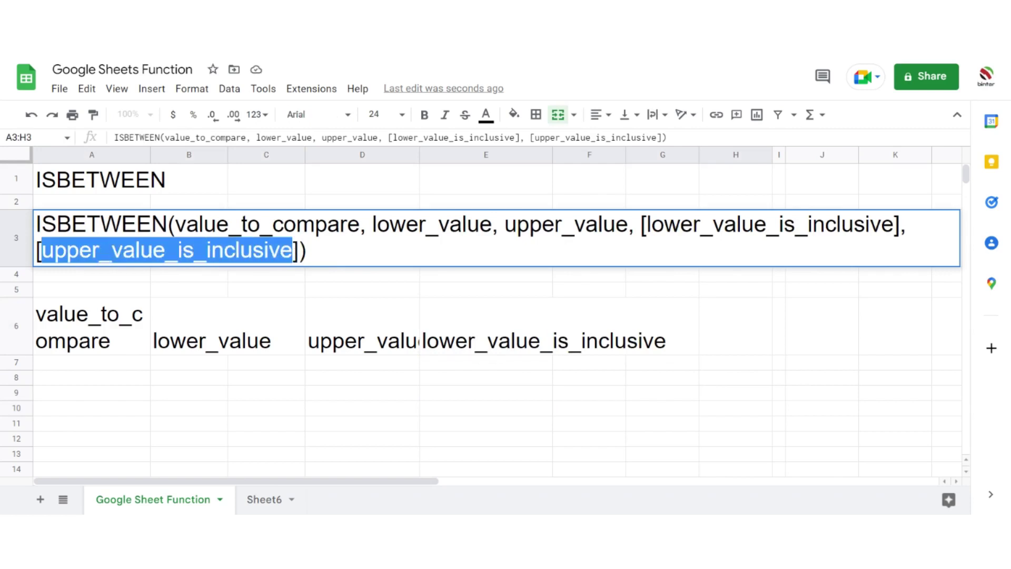
{"action": "left_click", "coordinate": [388, 410]}
{"action": "left_click", "coordinate": [116, 340]}
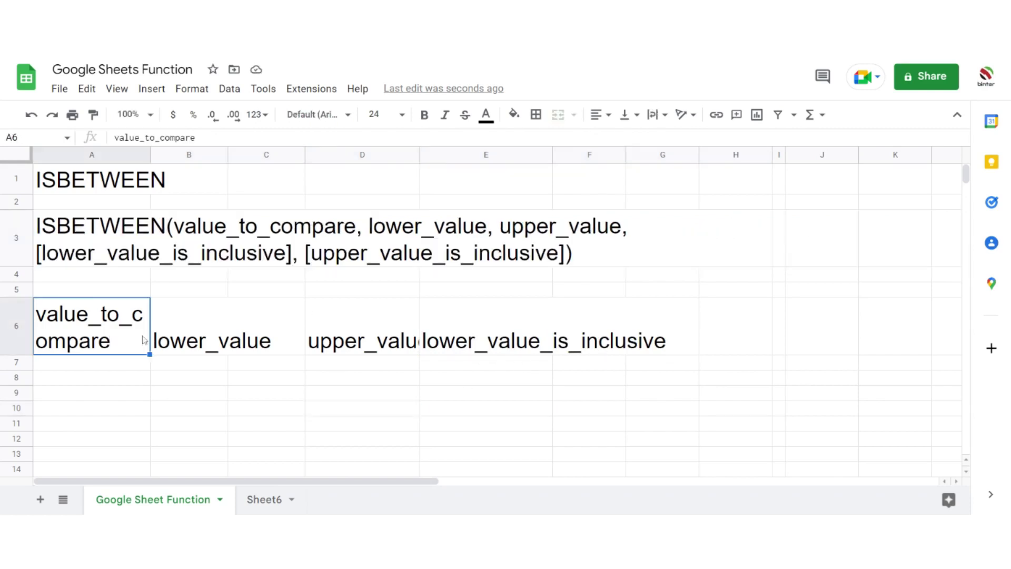
{"action": "left_click", "coordinate": [221, 334]}
{"action": "left_click", "coordinate": [279, 331]}
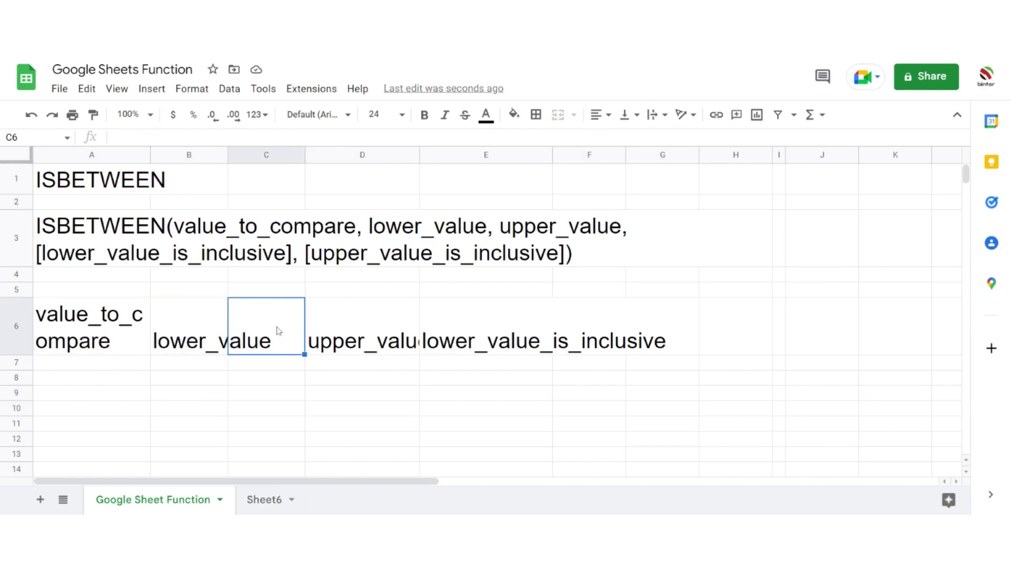
{"action": "left_click", "coordinate": [362, 331]}
{"action": "left_click", "coordinate": [448, 334]}
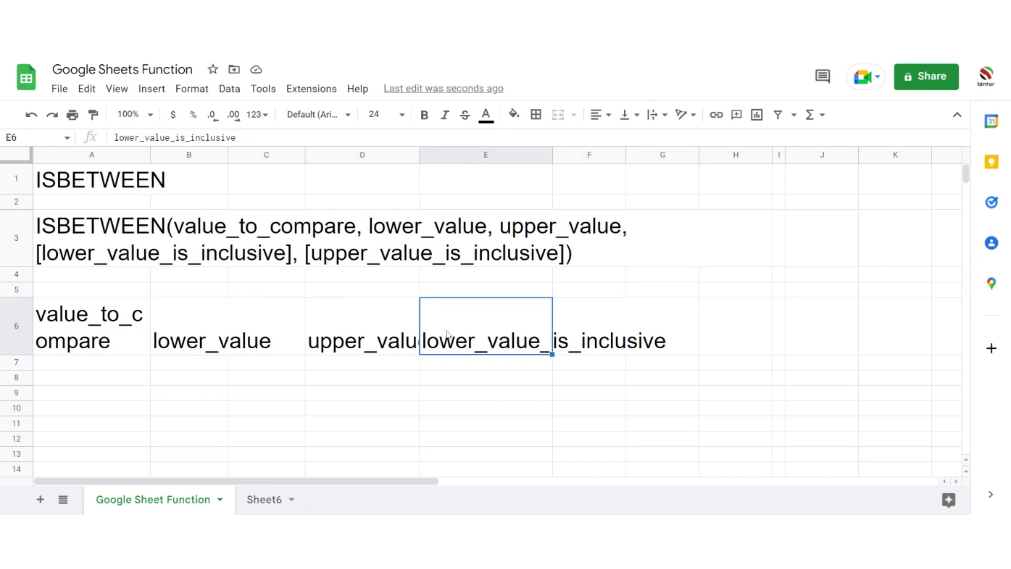
{"action": "left_click", "coordinate": [575, 336]}
{"action": "double_click", "coordinate": [587, 336]}
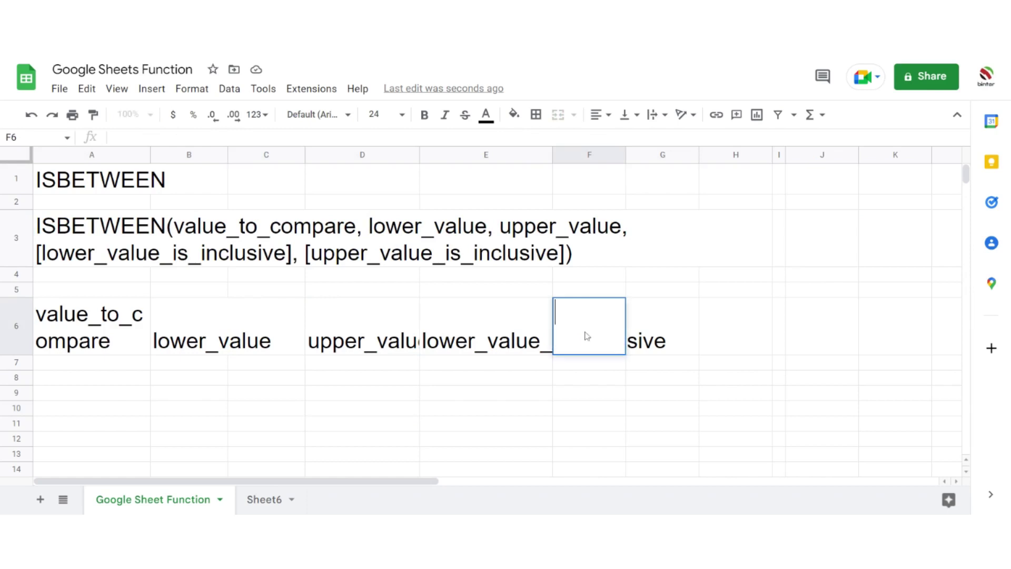
{"action": "key", "text": "ctrl+v"}
{"action": "left_click", "coordinate": [498, 392]}
Wrap the text of all the argument headers in A6:F6
{"action": "left_click_drag", "start_coordinate": [115, 328], "coordinate": [606, 336]}
{"action": "left_click", "coordinate": [654, 114]}
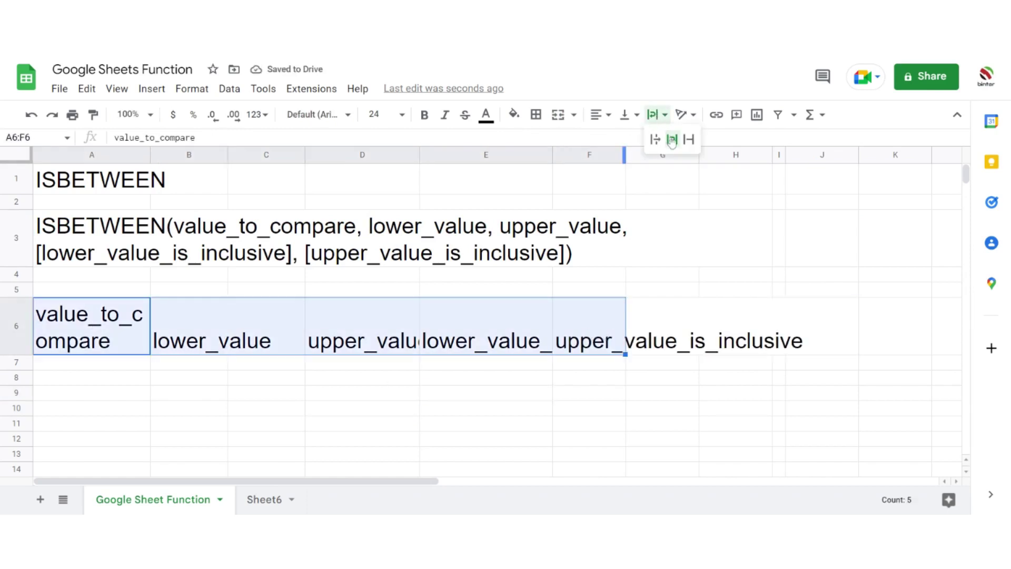
{"action": "left_click", "coordinate": [670, 141]}
{"action": "left_click", "coordinate": [606, 328]}
Move the three headers in D6:F6 one column over to C6:E6, closing the gap after lower_value
{"action": "left_click_drag", "start_coordinate": [316, 386], "coordinate": [600, 383]}
{"action": "left_click", "coordinate": [303, 320]}
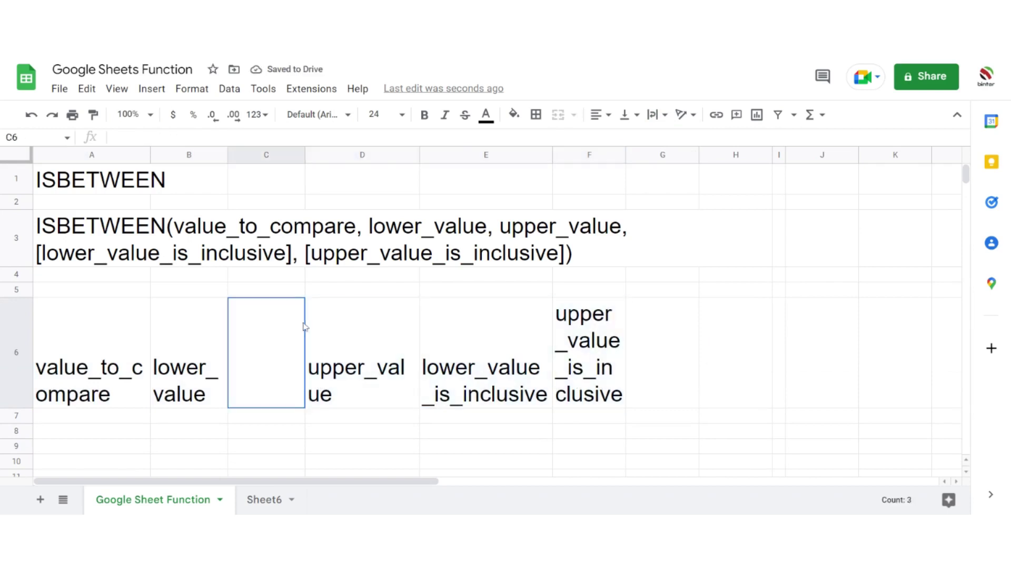
{"action": "left_click_drag", "start_coordinate": [326, 331], "coordinate": [582, 358]}
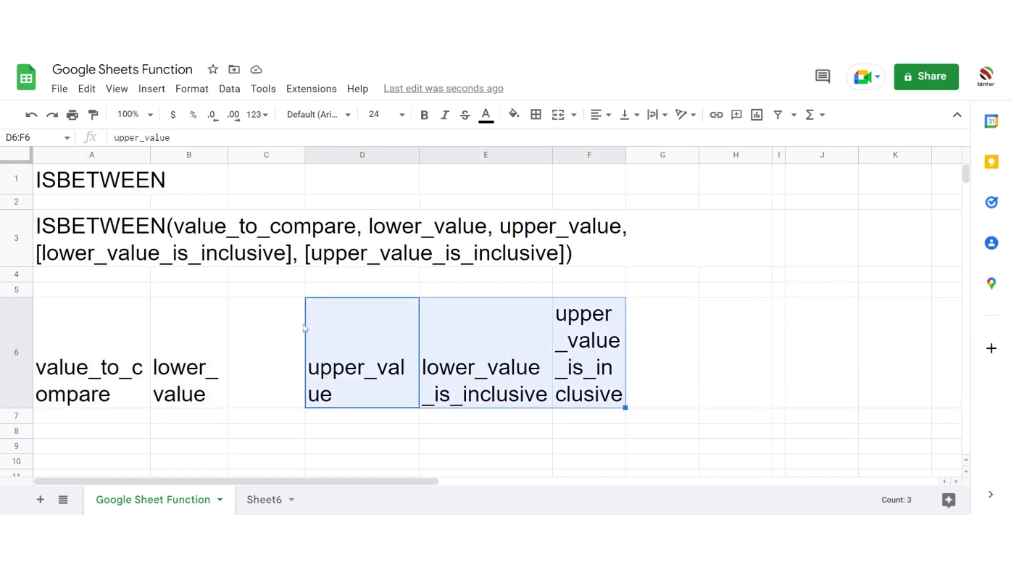
{"action": "left_click_drag", "start_coordinate": [306, 321], "coordinate": [270, 327]}
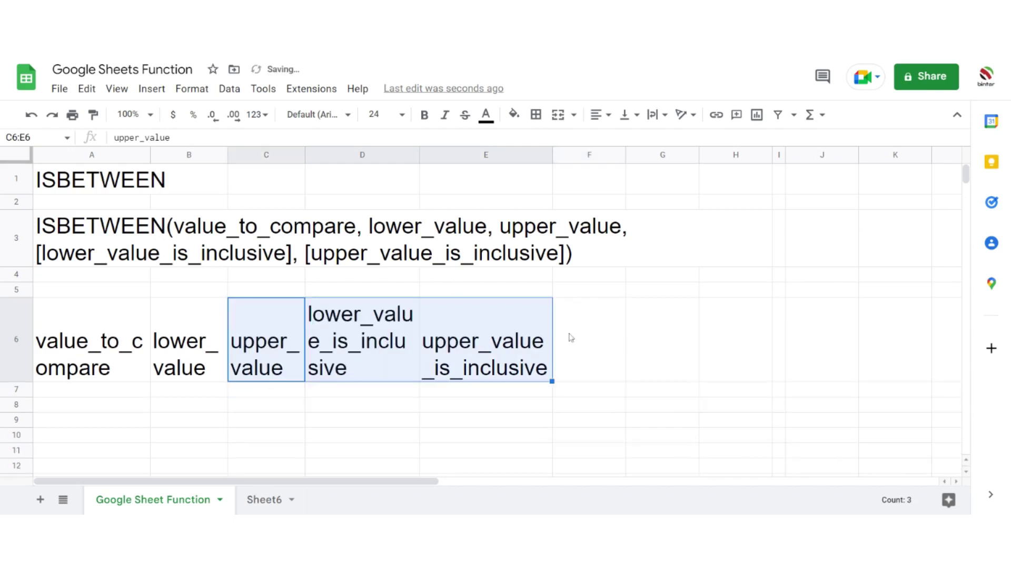
Enter the header FORMULA in F6 and copy the formatting of the E6 header onto it
{"action": "left_click", "coordinate": [588, 339]}
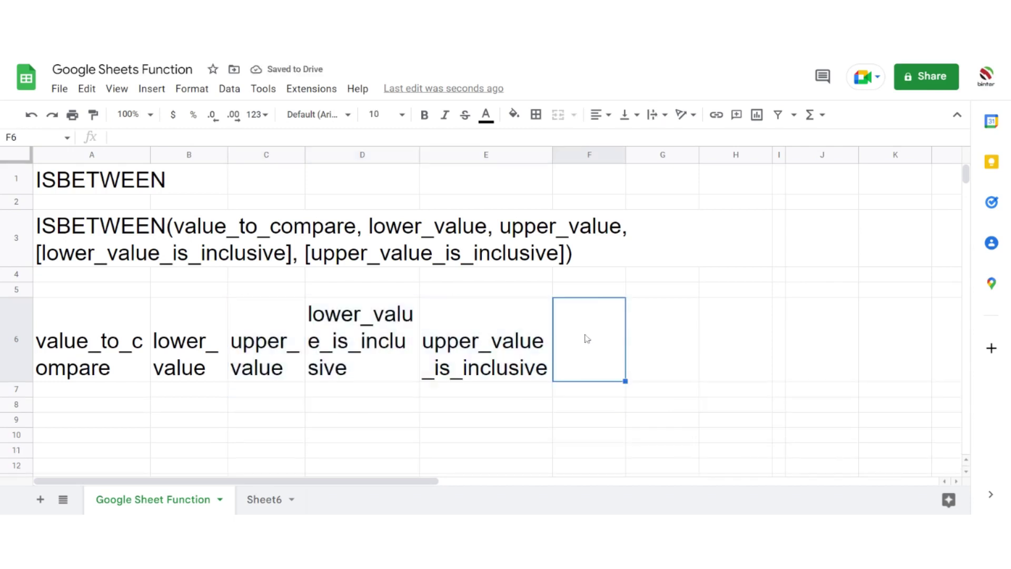
{"action": "type", "text": "FORMULA"}
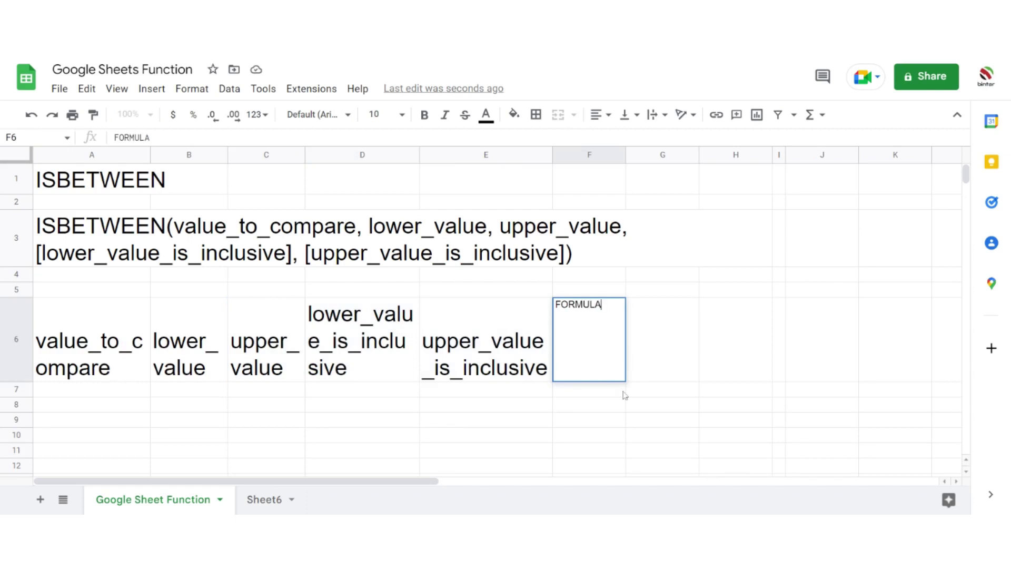
{"action": "left_click", "coordinate": [628, 390]}
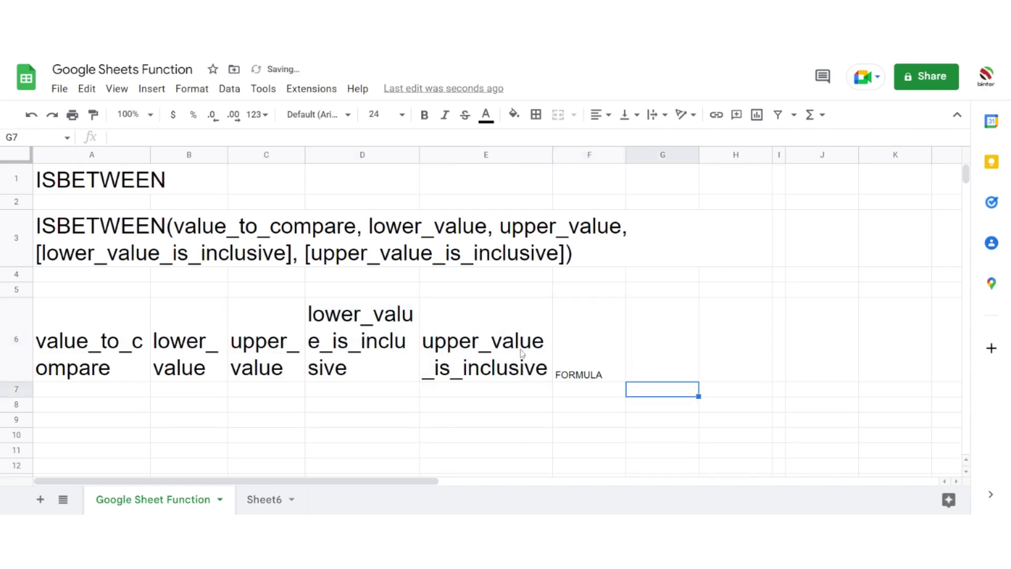
{"action": "left_click", "coordinate": [520, 349]}
{"action": "left_click", "coordinate": [94, 115]}
{"action": "left_click", "coordinate": [580, 343]}
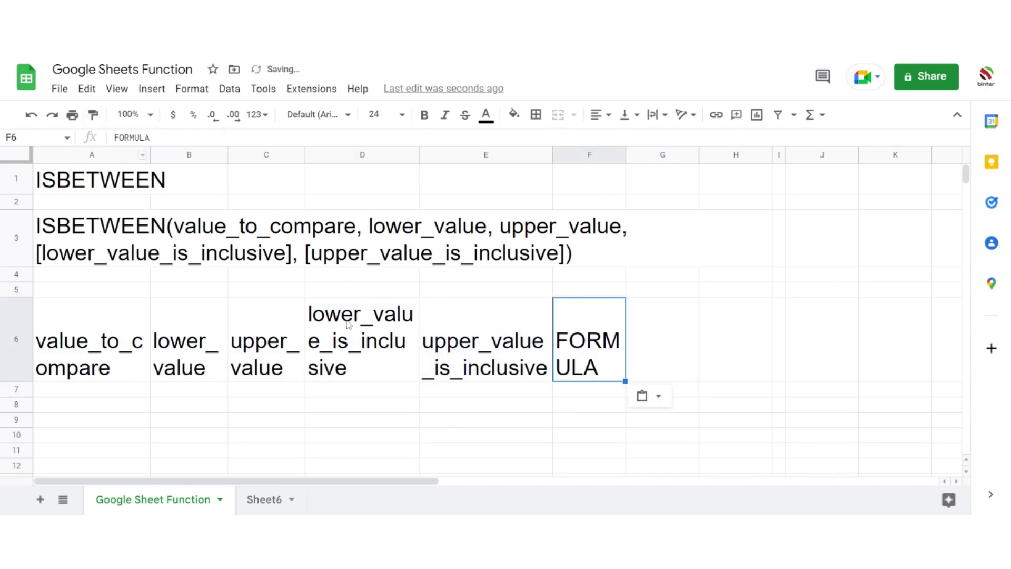
Fill the header cells A6:F6 with a light magenta background
{"action": "left_click_drag", "start_coordinate": [122, 340], "coordinate": [584, 342]}
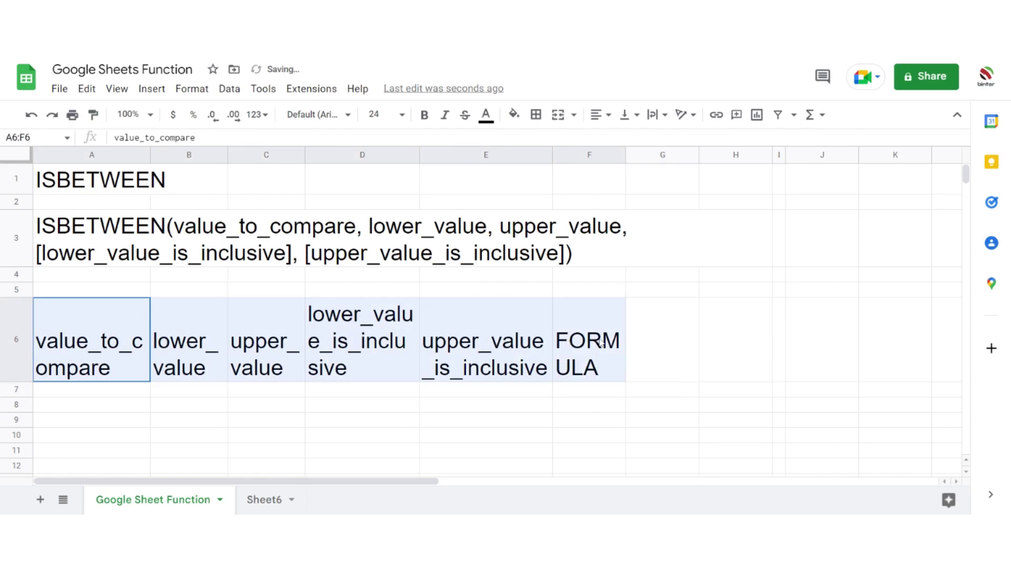
{"action": "left_click", "coordinate": [513, 115]}
{"action": "left_click", "coordinate": [665, 284]}
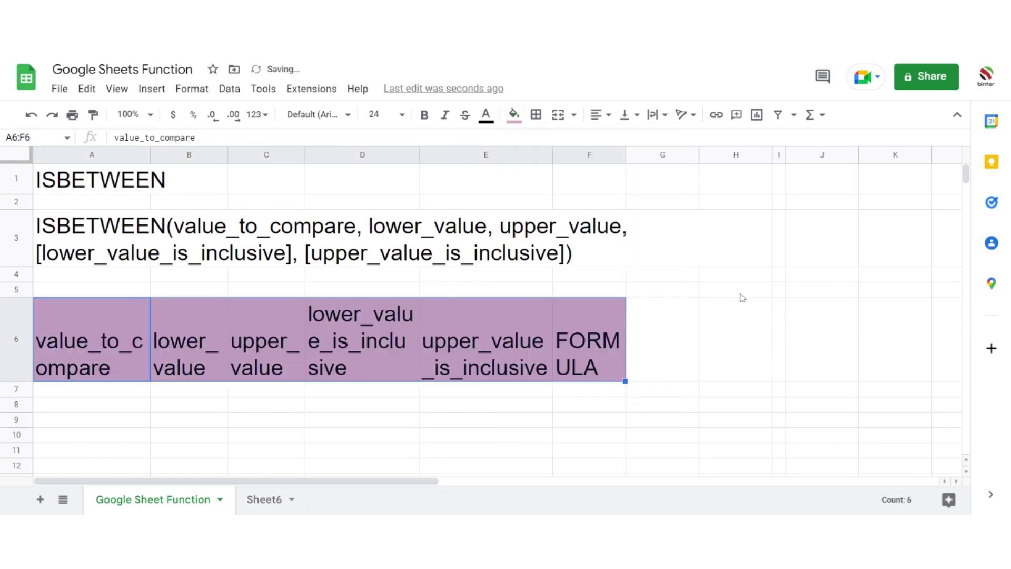
{"action": "left_click", "coordinate": [742, 295]}
Apply borders to all sides of every header cell in A6:F6
{"action": "left_click_drag", "start_coordinate": [118, 343], "coordinate": [607, 351]}
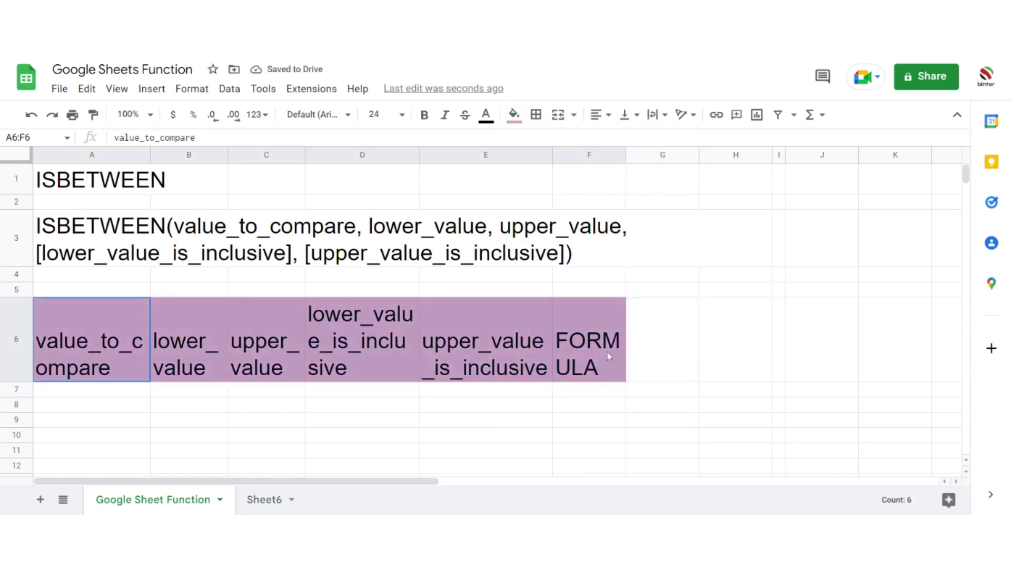
{"action": "left_click", "coordinate": [536, 115]}
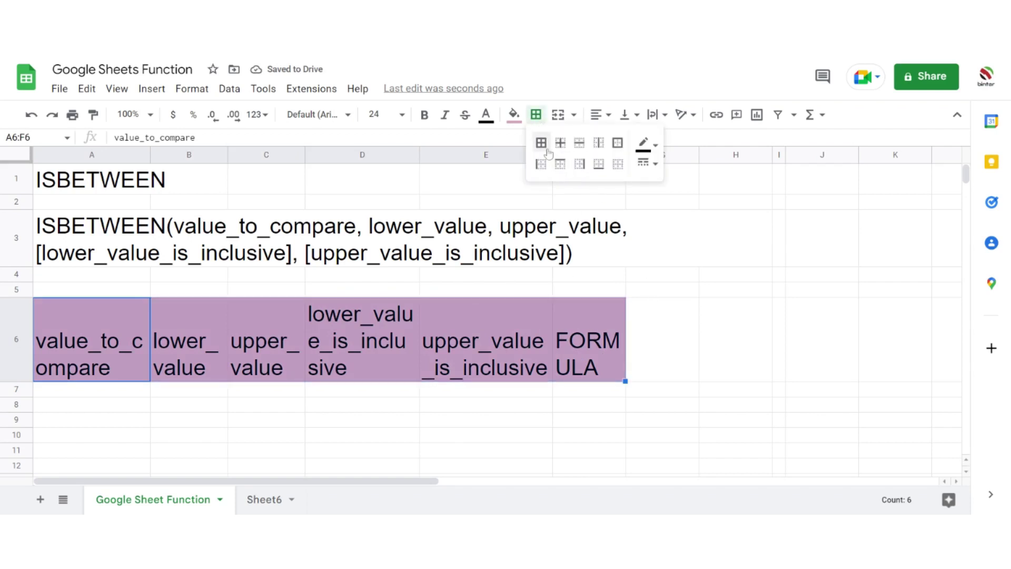
{"action": "left_click", "coordinate": [541, 142]}
{"action": "left_click", "coordinate": [716, 340]}
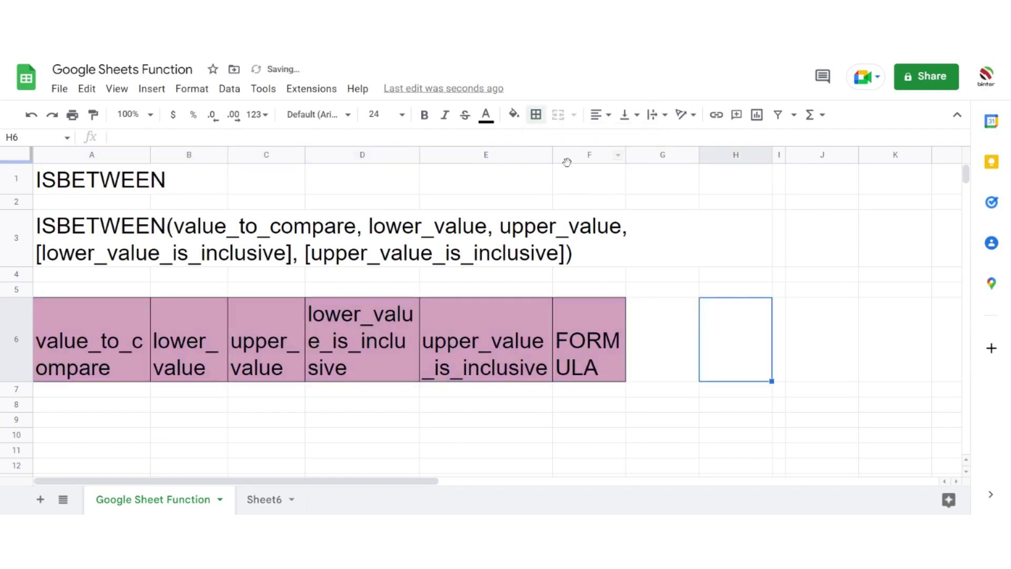
Widen columns D and E to give their headers more room, and column F until FORMULA fits on one line
{"action": "left_click_drag", "start_coordinate": [551, 153], "coordinate": [595, 153]}
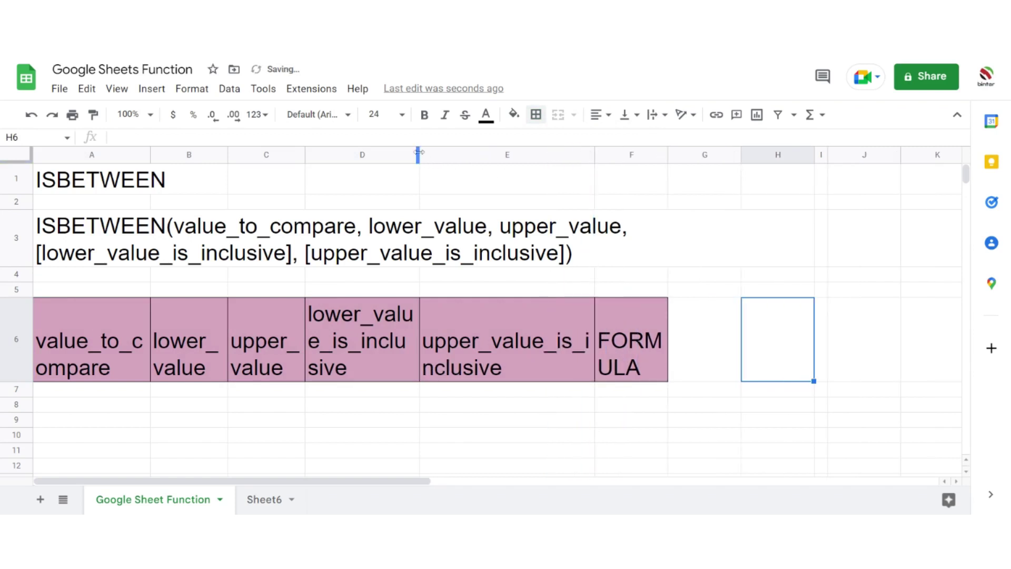
{"action": "left_click_drag", "start_coordinate": [419, 154], "coordinate": [449, 154]}
{"action": "left_click", "coordinate": [575, 412]}
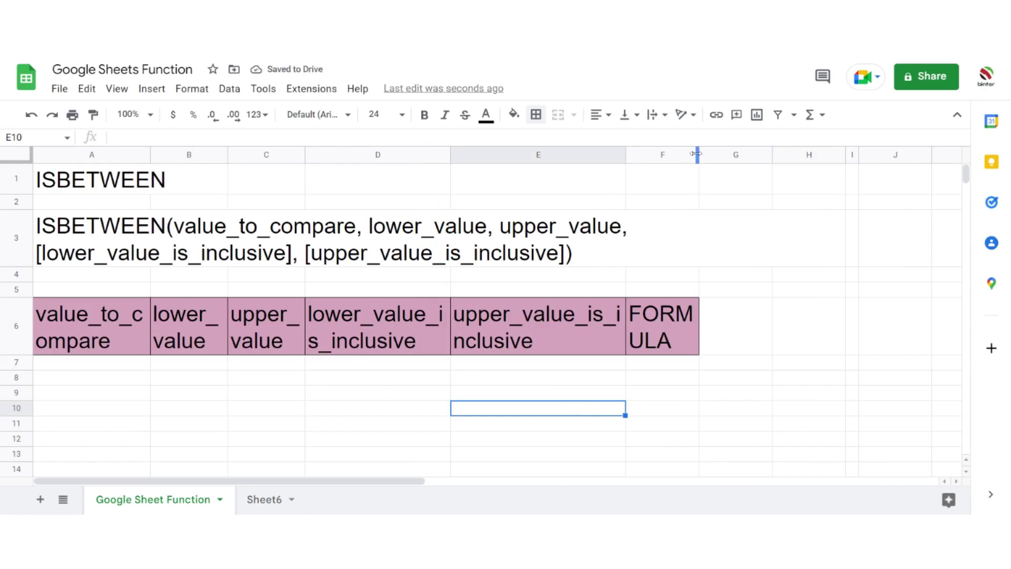
{"action": "left_click_drag", "start_coordinate": [699, 155], "coordinate": [744, 155]}
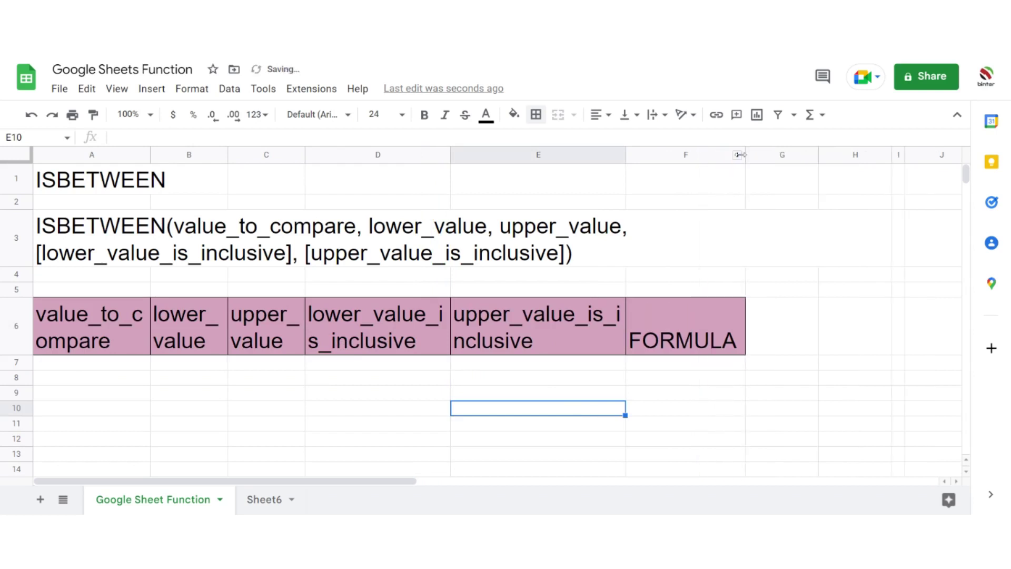
Enter the formula =ISBETWEEN(A7,B7,C7,D7,E7) in F7 below the FORMULA header
{"action": "left_click", "coordinate": [97, 365]}
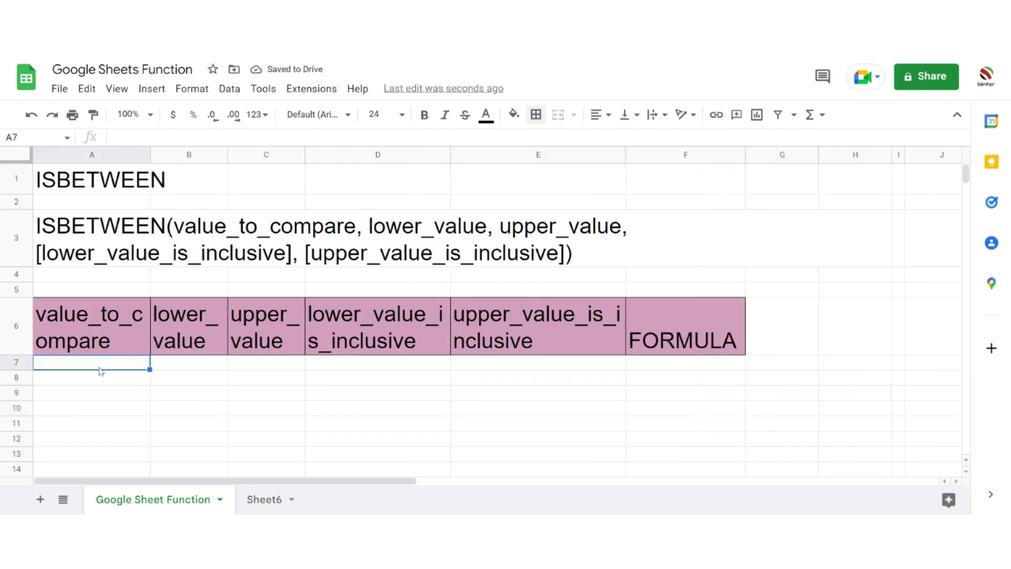
{"action": "left_click", "coordinate": [689, 368]}
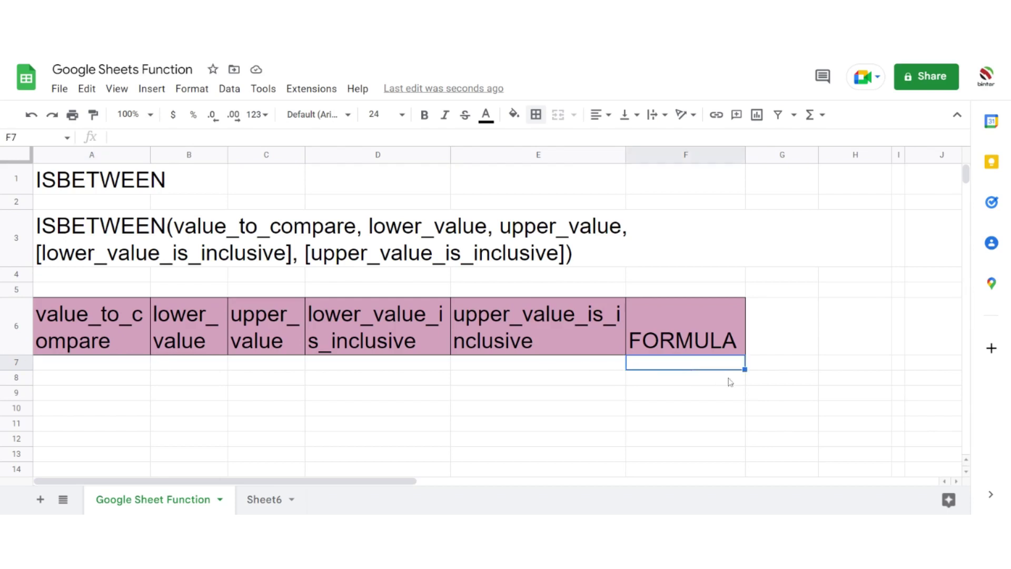
{"action": "type", "text": "=I"}
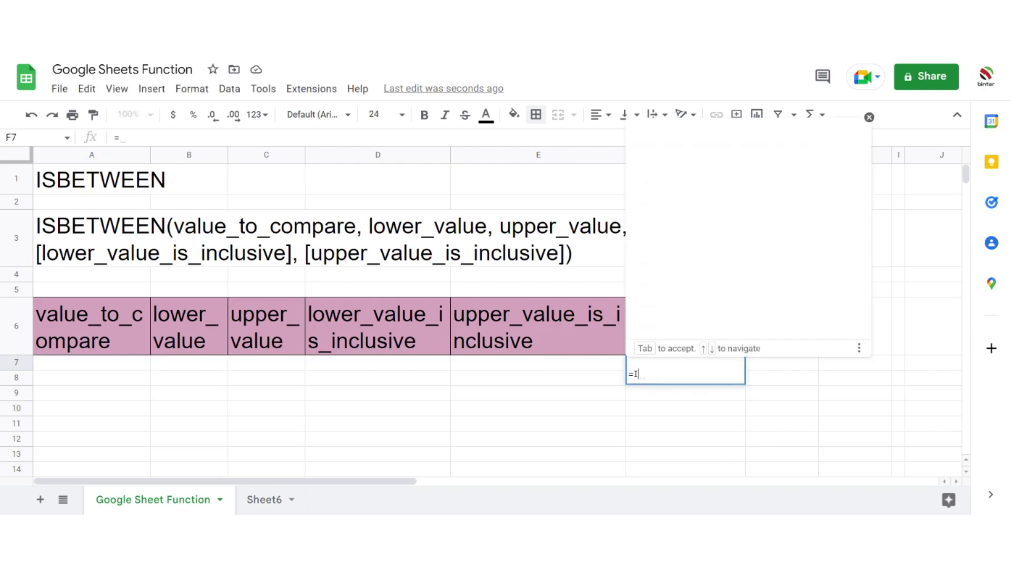
{"action": "type", "text": "SBET"}
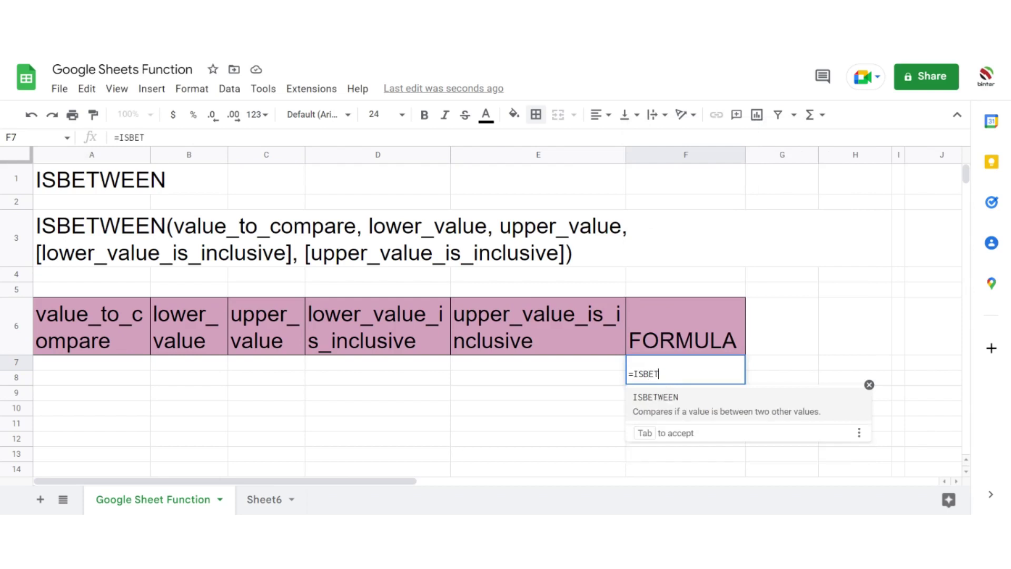
{"action": "key", "text": "Tab"}
{"action": "left_click", "coordinate": [92, 369]}
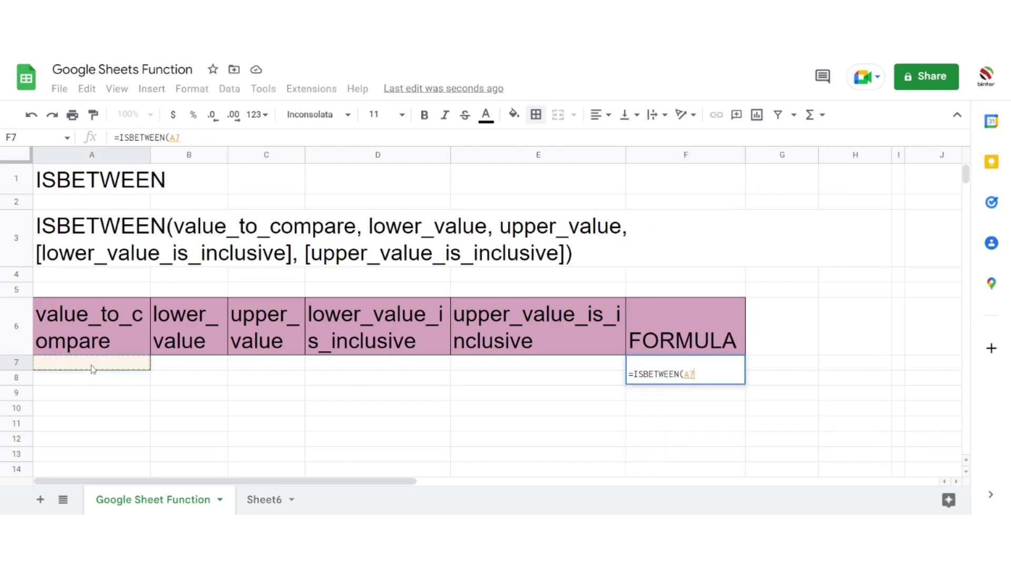
{"action": "type", "text": ","}
{"action": "left_click", "coordinate": [199, 369]}
{"action": "type", "text": ","}
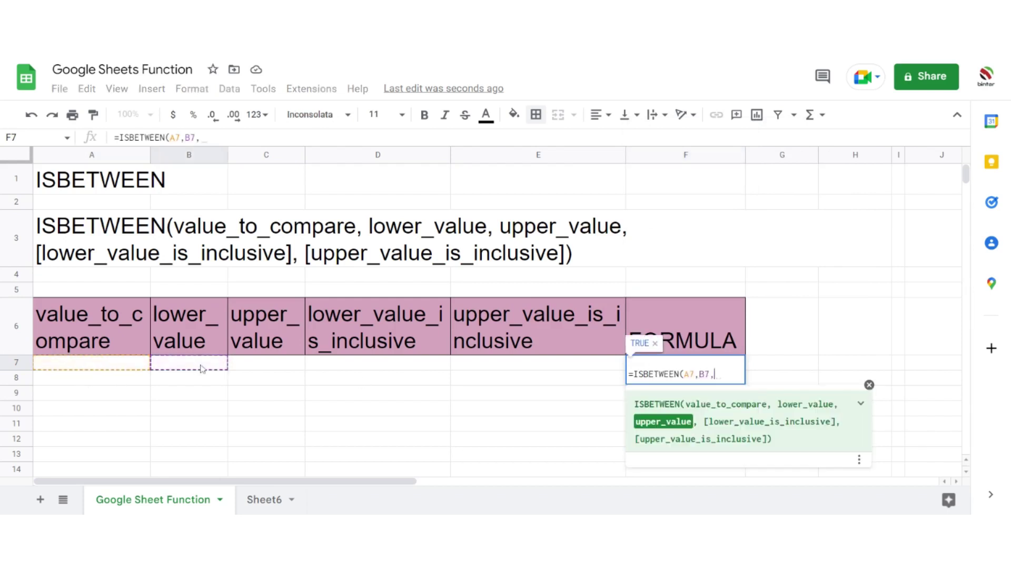
{"action": "left_click", "coordinate": [279, 371]}
{"action": "type", "text": ","}
{"action": "left_click", "coordinate": [366, 371]}
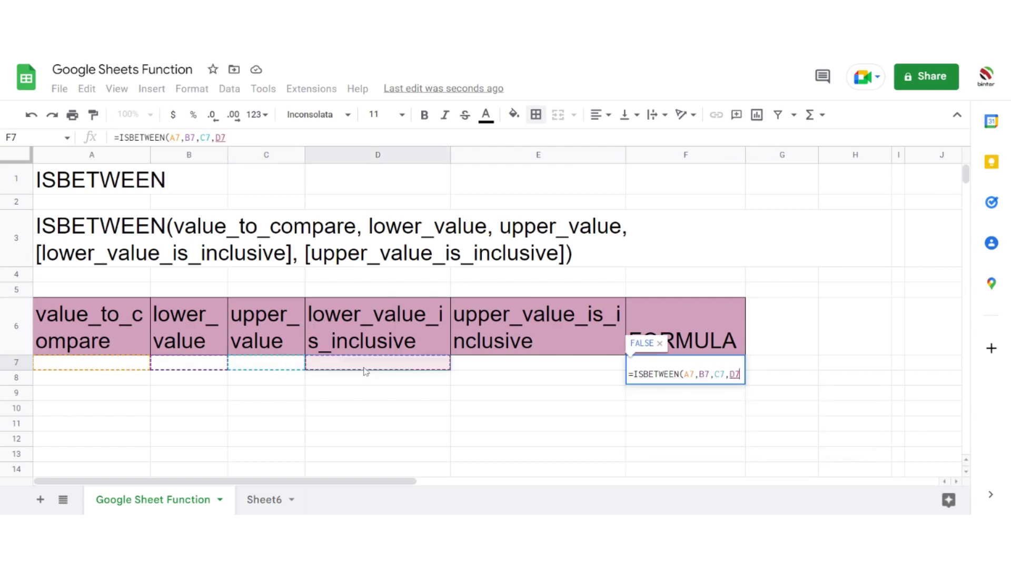
{"action": "type", "text": ","}
{"action": "left_click", "coordinate": [479, 369]}
{"action": "type", "text": ","}
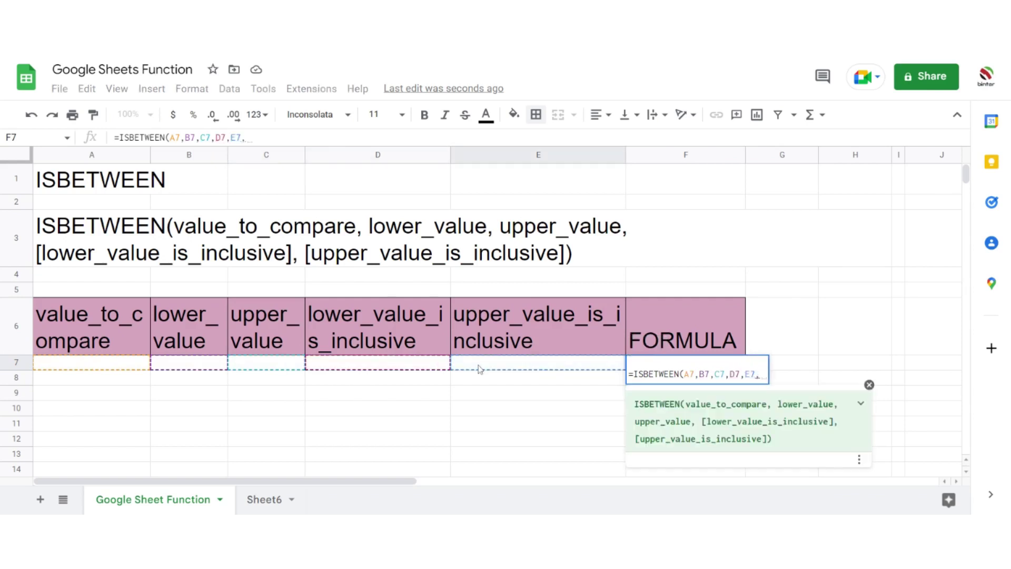
{"action": "key", "text": "BackSpace"}
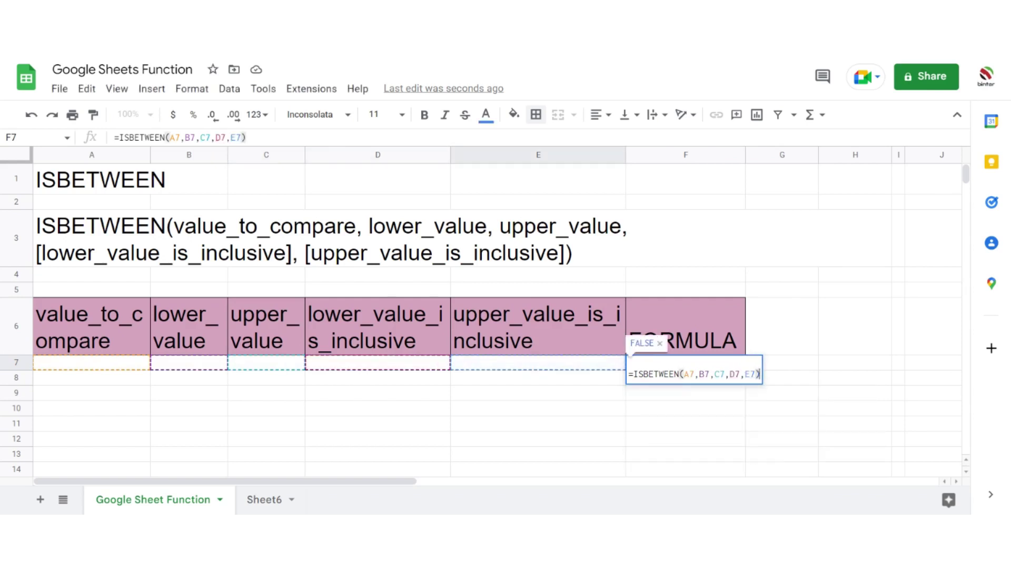
{"action": "key", "text": "Return"}
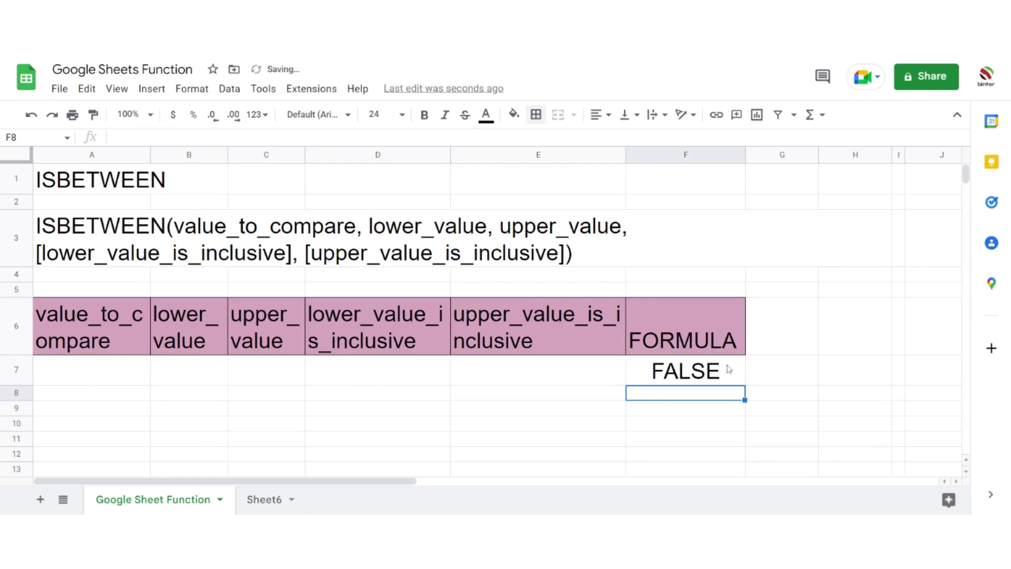
Enter 7 in A7 as the value to compare
{"action": "left_click", "coordinate": [120, 382]}
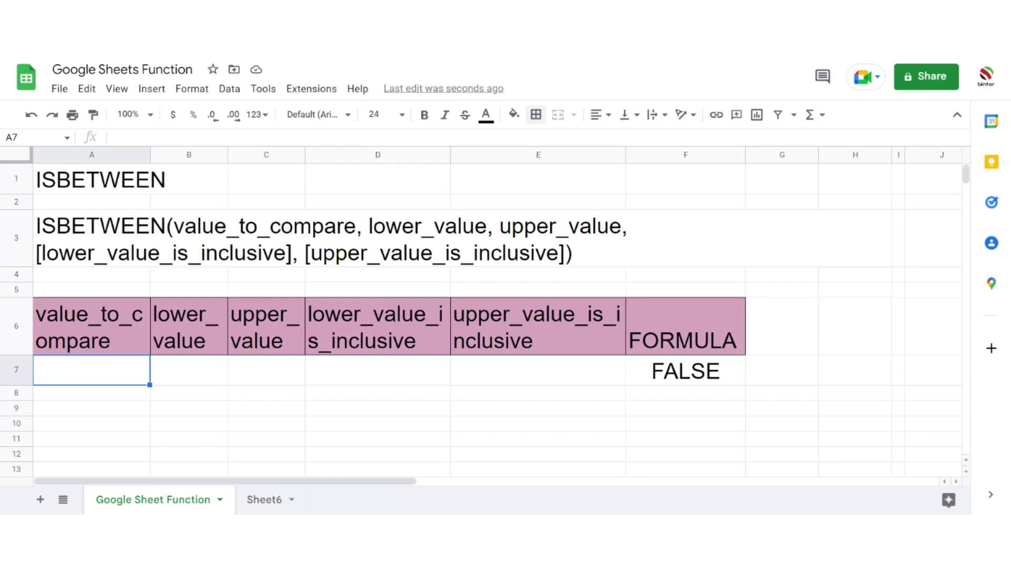
{"action": "type", "text": "7"}
{"action": "key", "text": "Tab"}
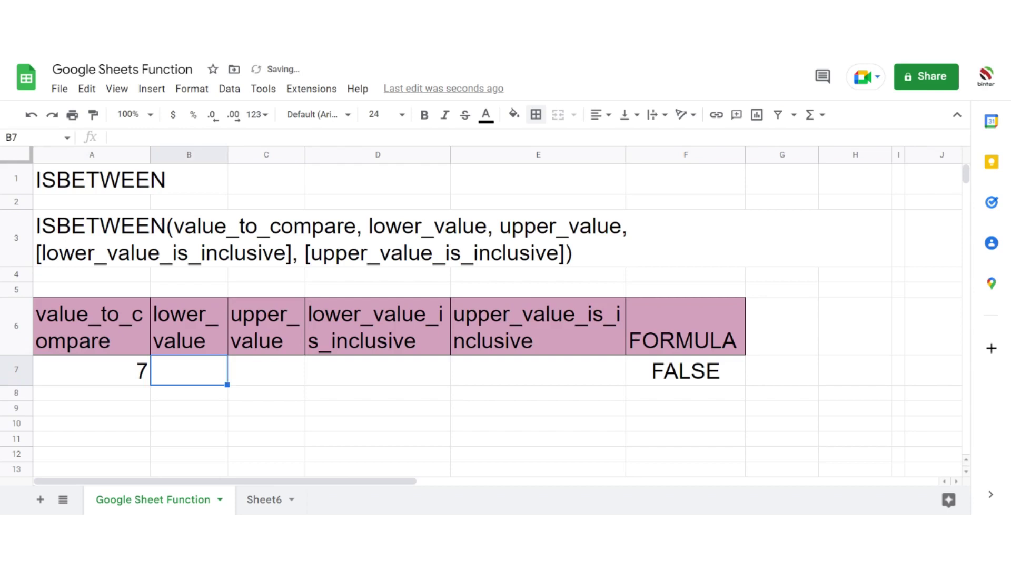
Enter 1 in B7 as the lower value and 10 in C7 as the upper value
{"action": "key", "text": "Left"}
{"action": "key", "text": "Right"}
{"action": "type", "text": "1"}
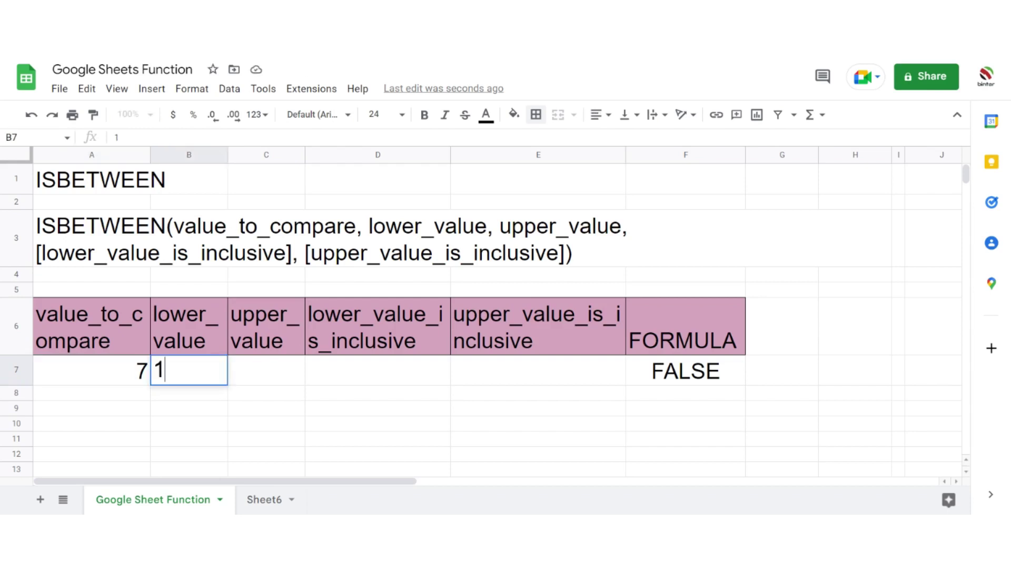
{"action": "key", "text": "Tab"}
{"action": "type", "text": "10"}
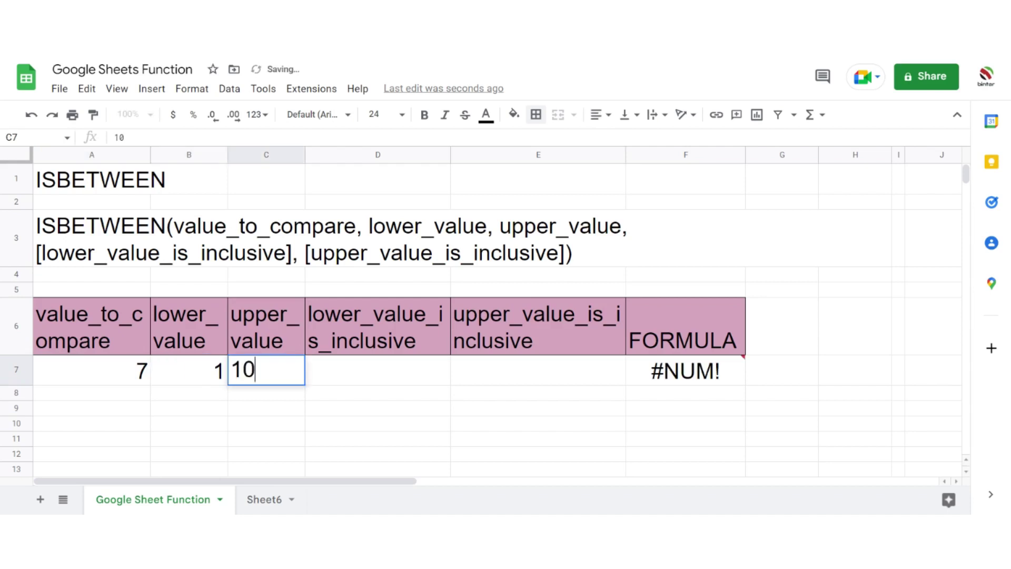
{"action": "key", "text": "Tab"}
{"action": "key", "text": "Right"}
{"action": "key", "text": "Left"}
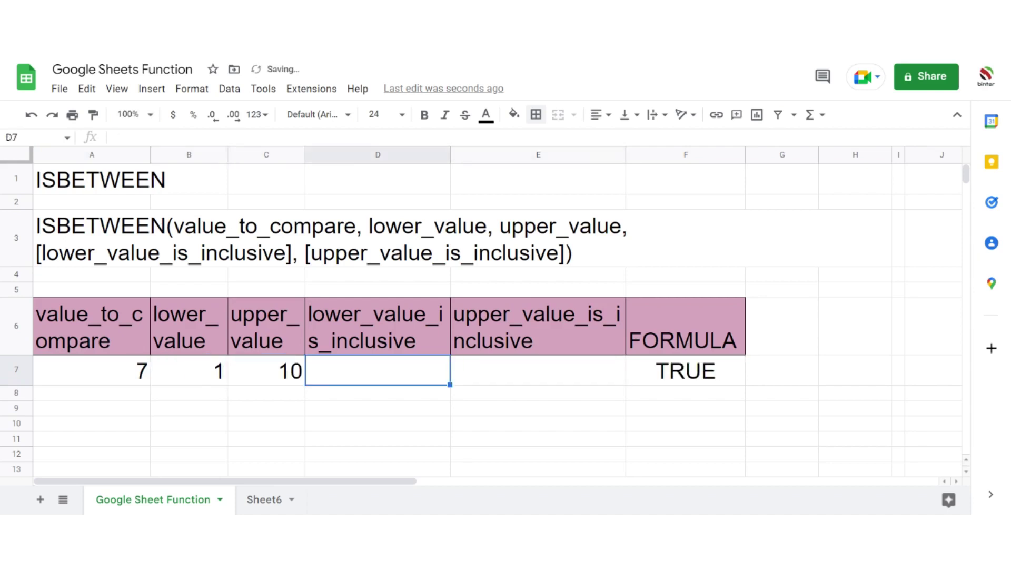
{"action": "key", "text": "Right"}
{"action": "key", "text": "Left"}
{"action": "key", "text": "Right"}
{"action": "key", "text": "Left"}
{"action": "key", "text": "Right"}
{"action": "key", "text": "Left"}
{"action": "key", "text": "Right"}
{"action": "key", "text": "Left"}
{"action": "key", "text": "Right"}
{"action": "key", "text": "Left"}
{"action": "key", "text": "Right"}
{"action": "key", "text": "Left"}
{"action": "key", "text": "Right"}
{"action": "key", "text": "Left"}
{"action": "key", "text": "Right"}
{"action": "key", "text": "Left"}
Enter TRUE in D7 and E7 so that both the lower and upper values are inclusive
{"action": "left_click", "coordinate": [689, 380]}
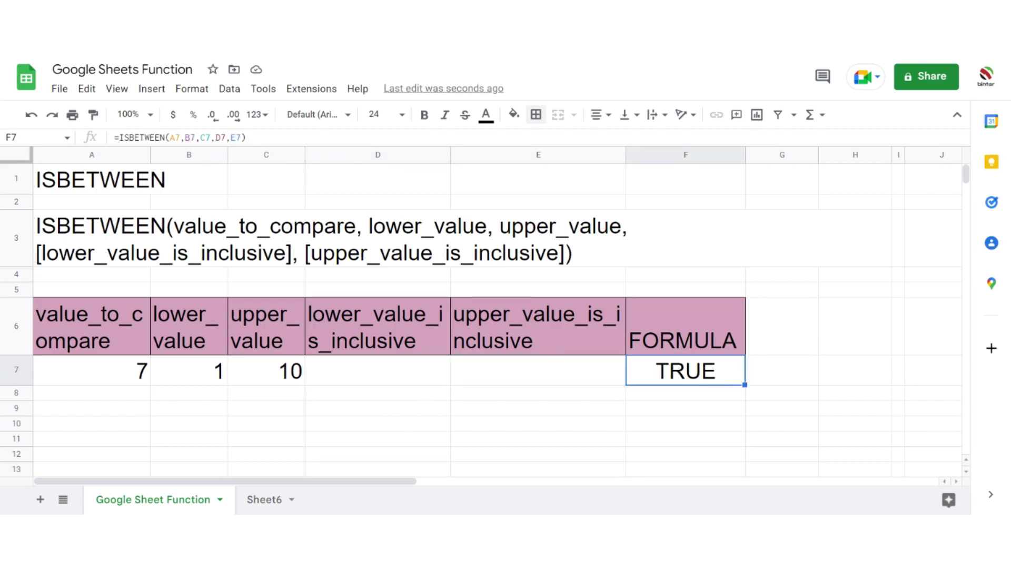
{"action": "key", "text": "Left"}
{"action": "key", "text": "Left"}
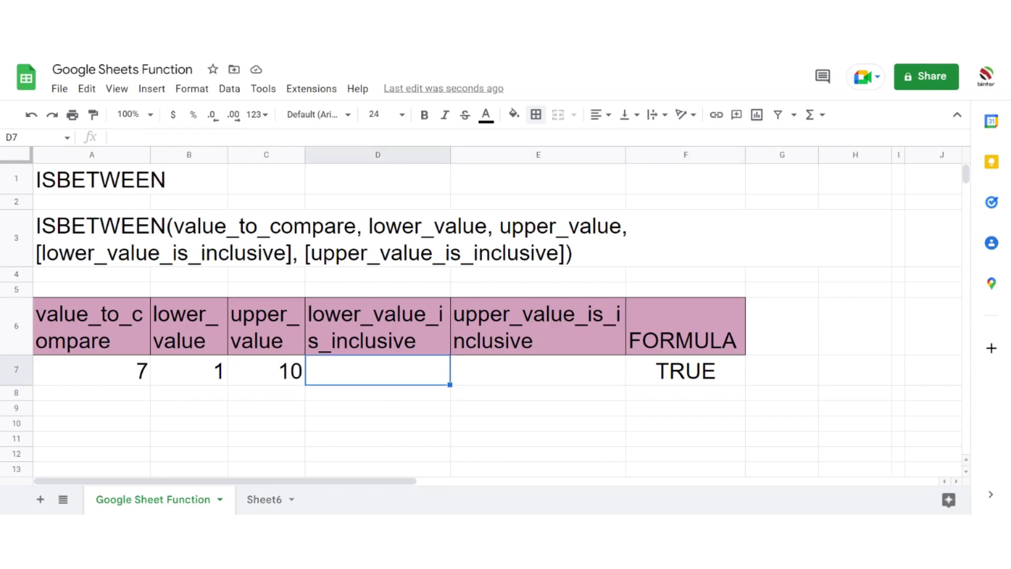
{"action": "type", "text": "TRUE"}
{"action": "key", "text": "Tab"}
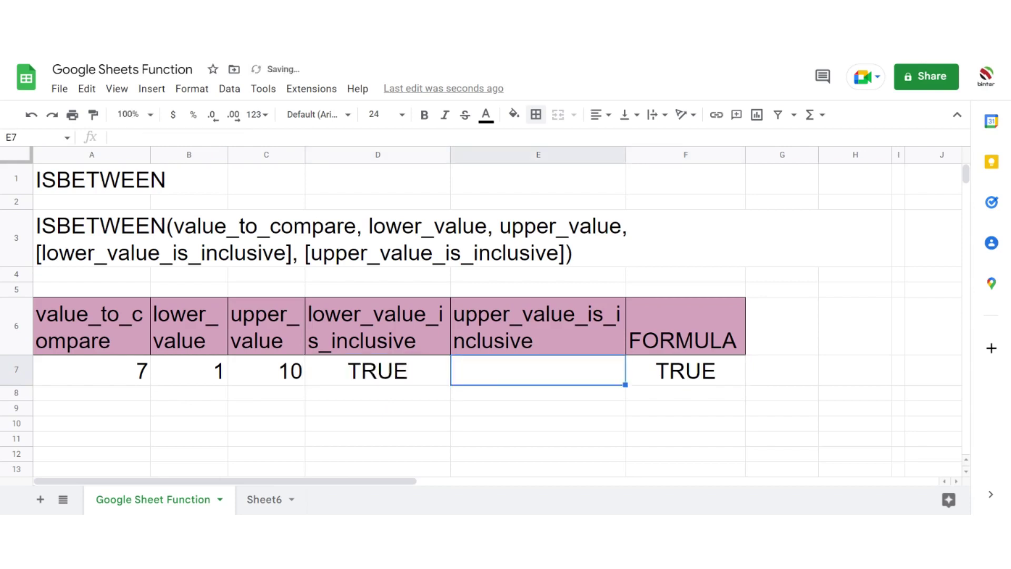
{"action": "type", "text": "TRUE"}
{"action": "key", "text": "Return"}
{"action": "key", "text": "Up"}
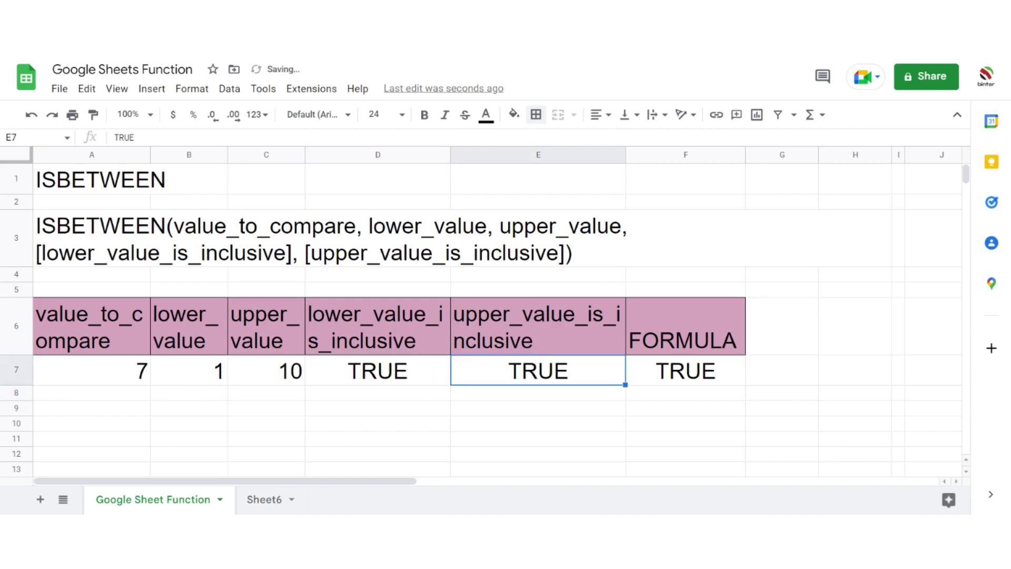
Examine the value to compare in A7 against its lower and upper limits in row 7
{"action": "key", "text": "Right"}
{"action": "key", "text": "Left"}
{"action": "key", "text": "Left"}
{"action": "key", "text": "Left"}
{"action": "key", "text": "Left"}
{"action": "key", "text": "Left"}
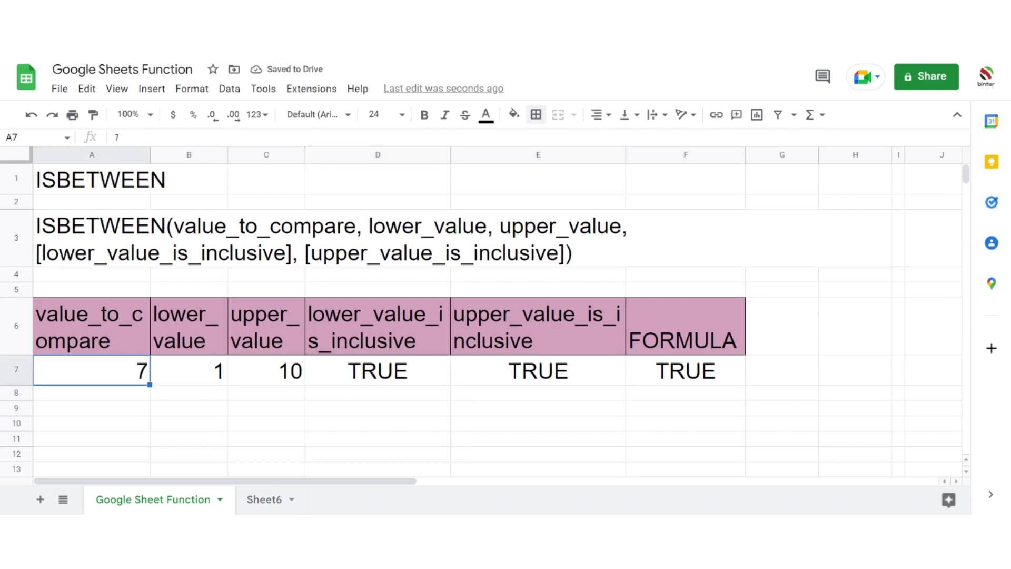
{"action": "key", "text": "Right"}
{"action": "key", "text": "Right"}
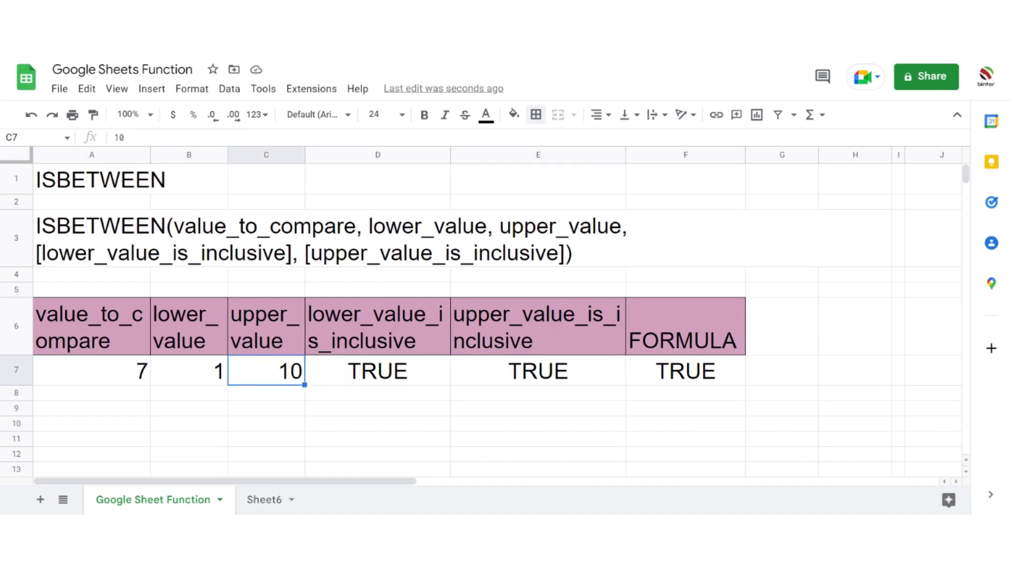
{"action": "key", "text": "Left"}
{"action": "key", "text": "Left"}
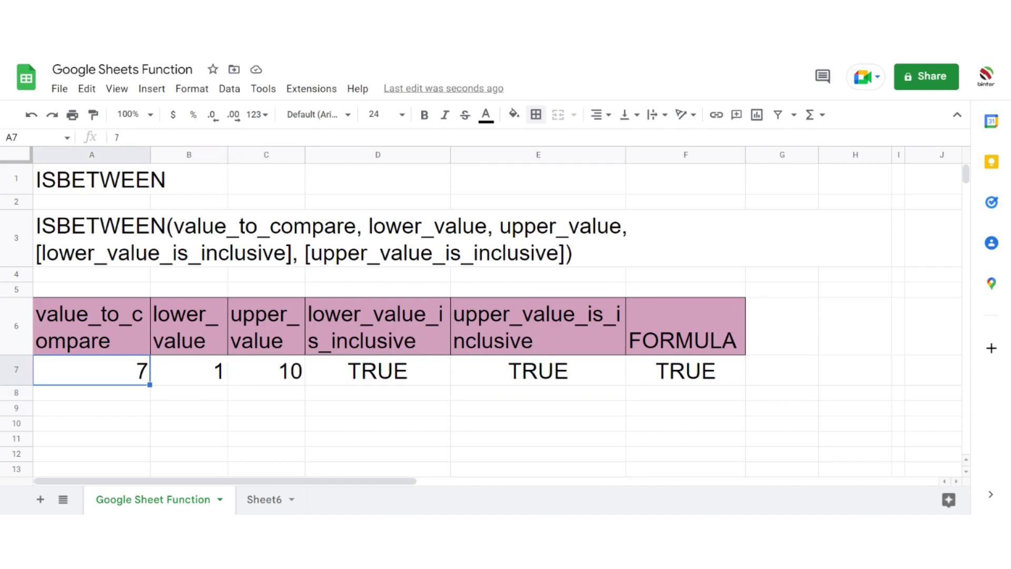
Copy the example row A7:F7 and paste it into A8:F8
{"action": "key", "text": "shift+Right"}
{"action": "key", "text": "shift+Right"}
{"action": "key", "text": "shift+Right"}
{"action": "key", "text": "shift+Right"}
{"action": "key", "text": "shift+Right"}
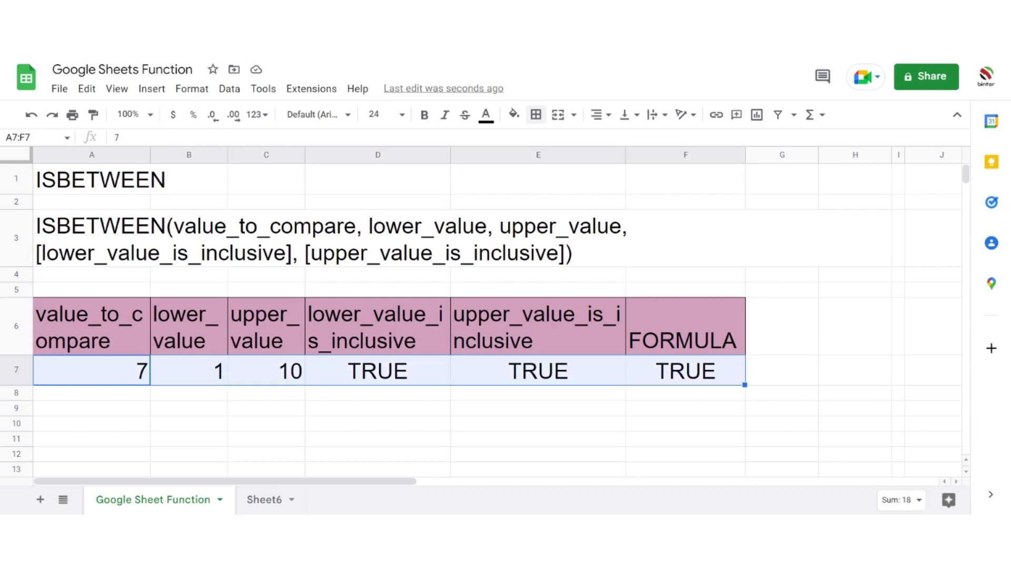
{"action": "key", "text": "ctrl+c"}
{"action": "key", "text": "Down"}
{"action": "key", "text": "shift+Right"}
{"action": "key", "text": "shift+Right"}
{"action": "key", "text": "shift+Right"}
{"action": "key", "text": "shift+Right"}
{"action": "key", "text": "shift+Right"}
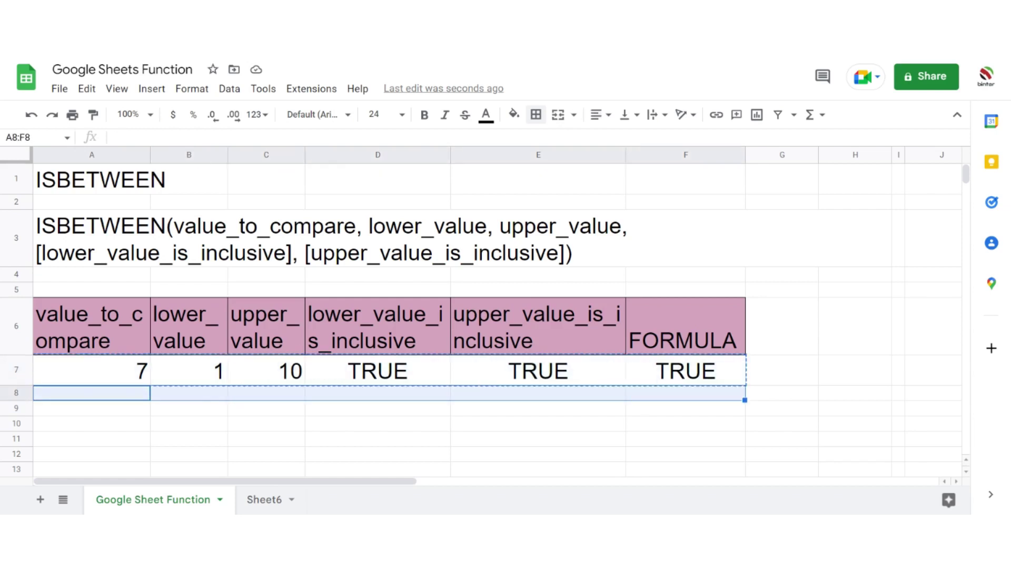
{"action": "key", "text": "ctrl+v"}
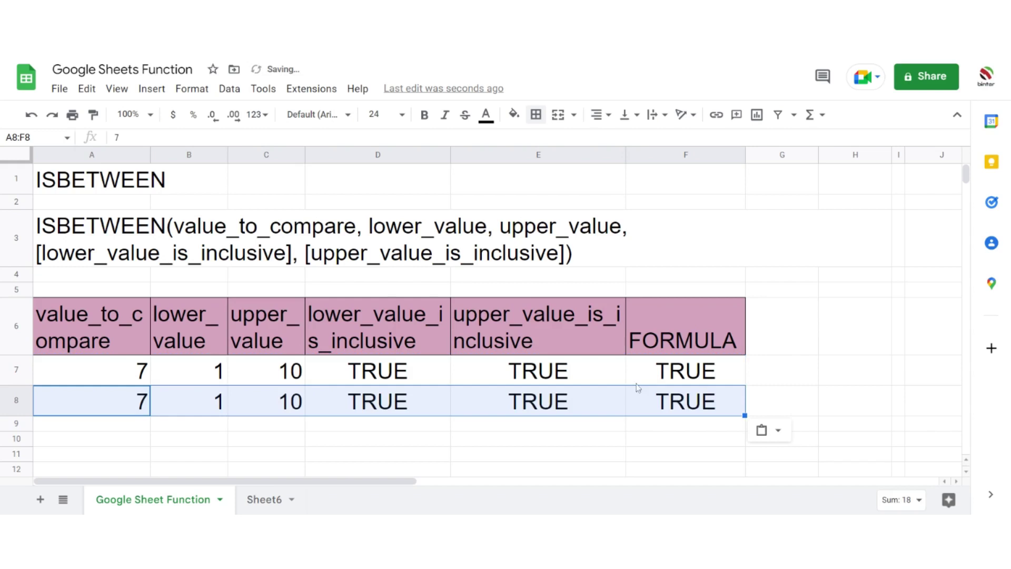
Set the value to compare in A8 to 11 and check the formula result in F8
{"action": "left_click", "coordinate": [143, 406]}
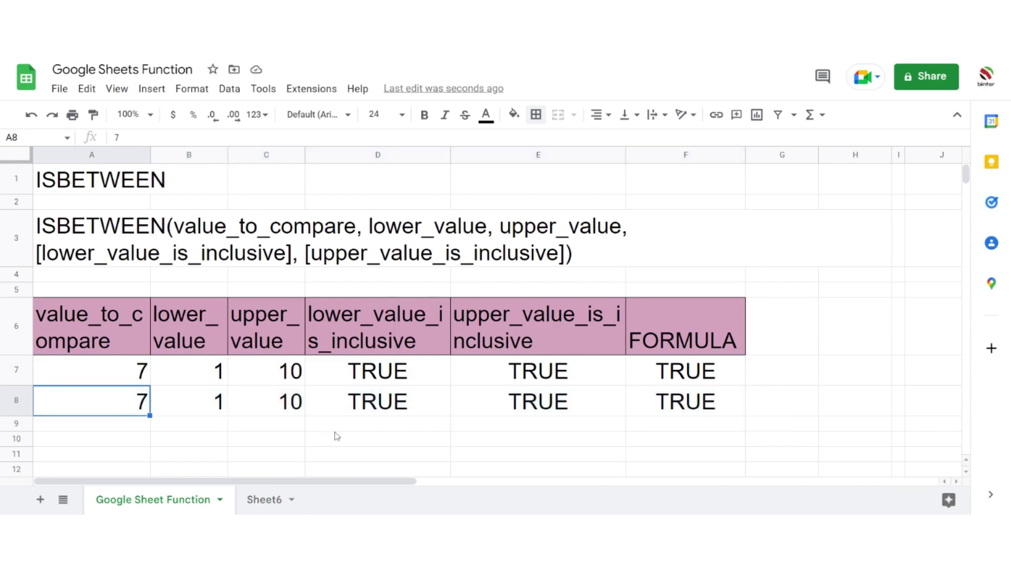
{"action": "type", "text": "11"}
{"action": "key", "text": "Tab"}
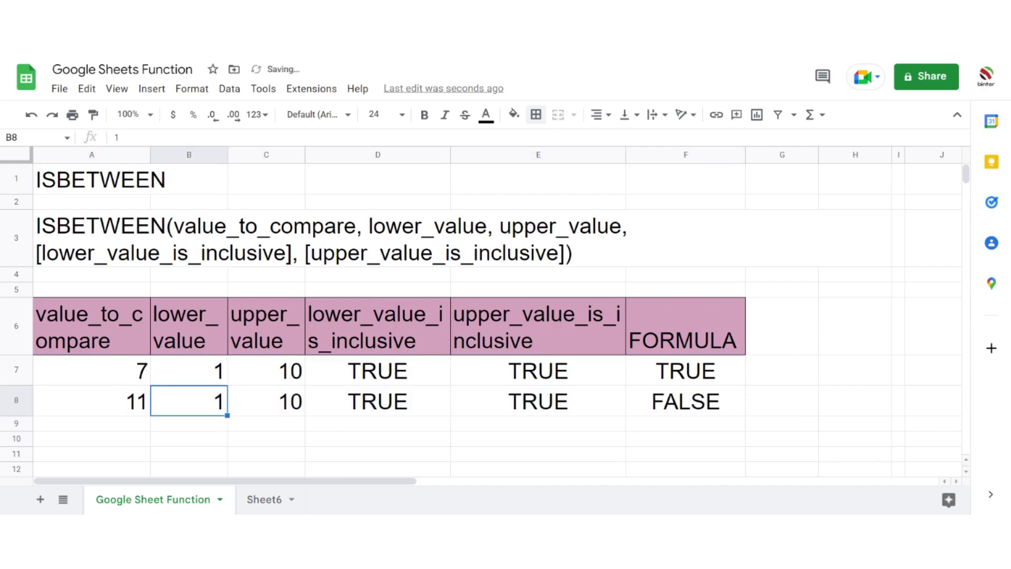
{"action": "key", "text": "Tab"}
{"action": "key", "text": "Tab"}
{"action": "key", "text": "Tab"}
{"action": "key", "text": "Tab"}
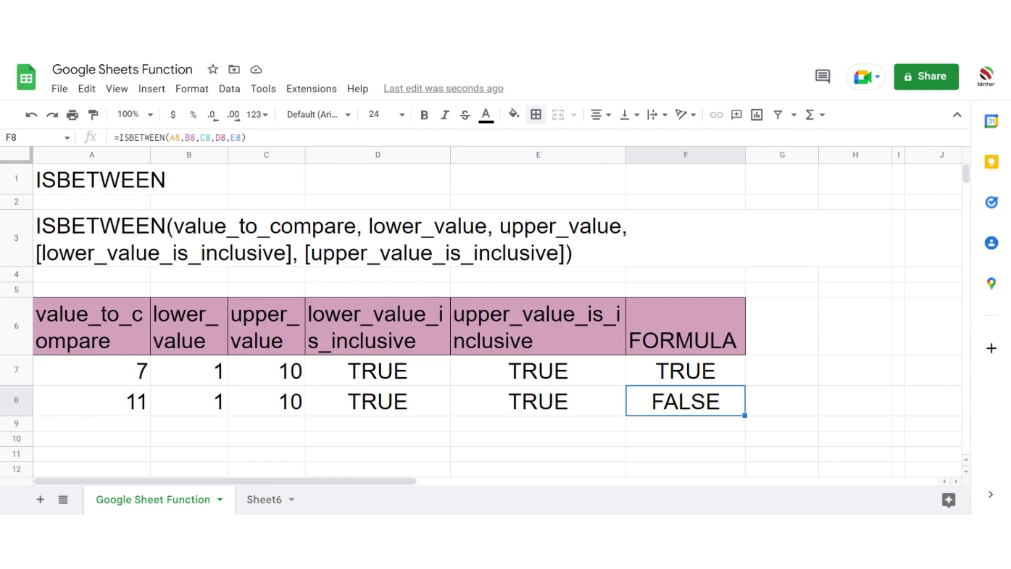
Copy the example row A8:F8 and paste it into row 9 starting at A9
{"action": "left_click_drag", "start_coordinate": [136, 403], "coordinate": [662, 410]}
{"action": "key", "text": "ctrl+c"}
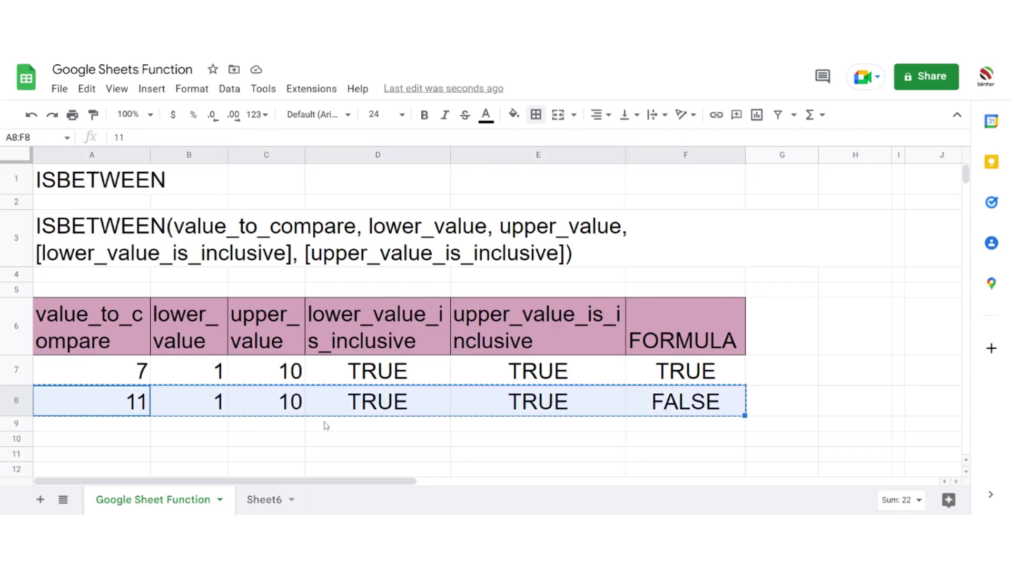
{"action": "left_click", "coordinate": [117, 425]}
{"action": "key", "text": "ctrl+v"}
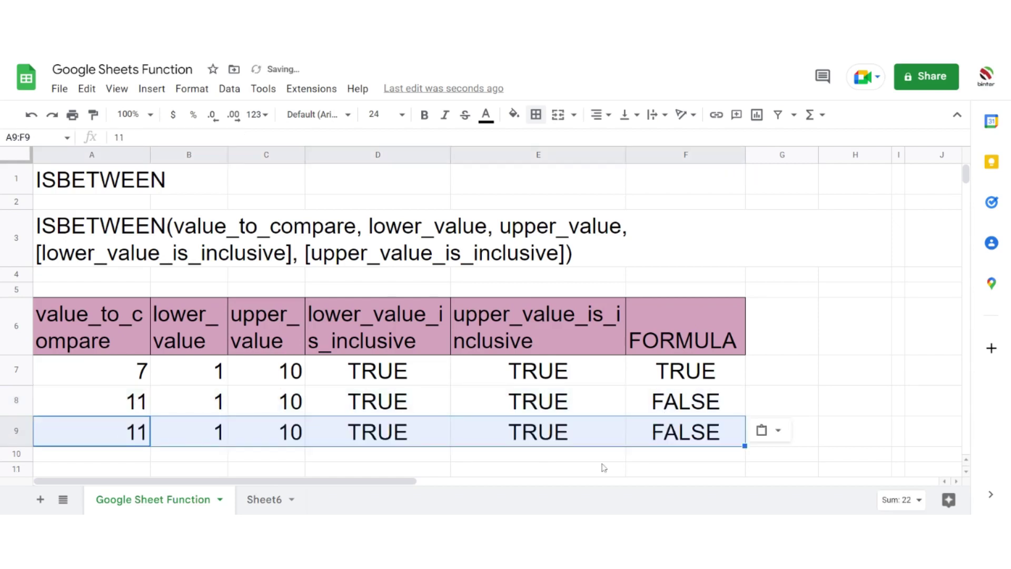
Clear the two inclusive settings in D9 and E9 and the value to compare in A9
{"action": "left_click", "coordinate": [384, 438]}
{"action": "key", "text": "Delete"}
{"action": "left_click", "coordinate": [520, 440]}
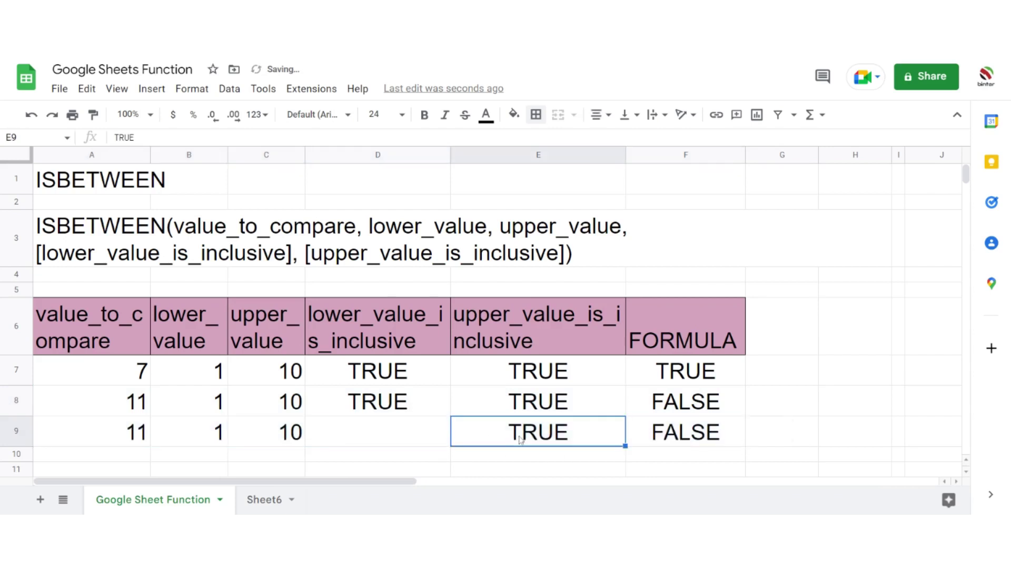
{"action": "key", "text": "Delete"}
{"action": "left_click", "coordinate": [404, 460]}
{"action": "left_click", "coordinate": [146, 437]}
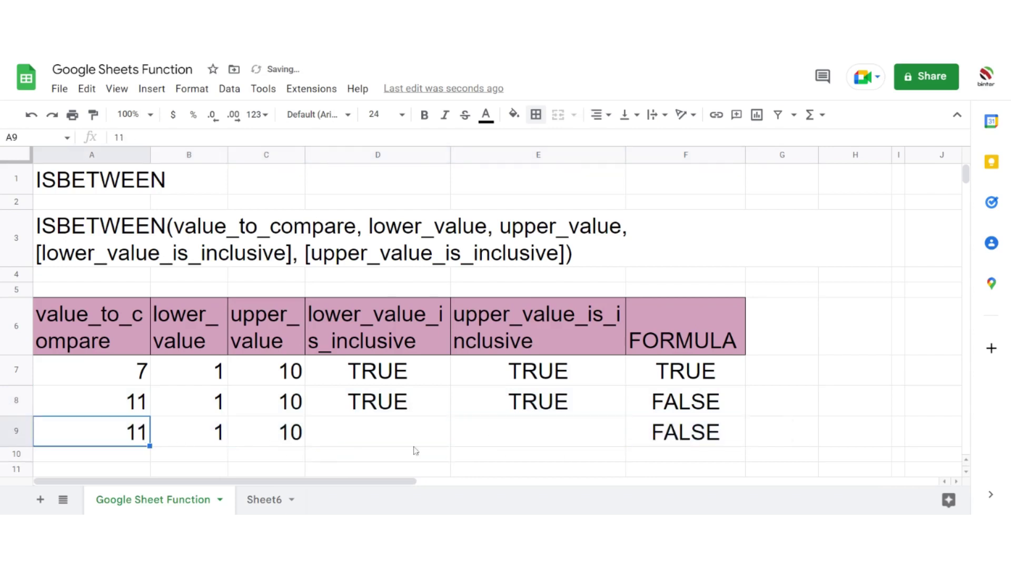
{"action": "key", "text": "Delete"}
Enter FALSE in D9 for lower_value_is_inclusive and TRUE in E9 for upper_value_is_inclusive
{"action": "left_click", "coordinate": [206, 444]}
{"action": "left_click", "coordinate": [294, 437]}
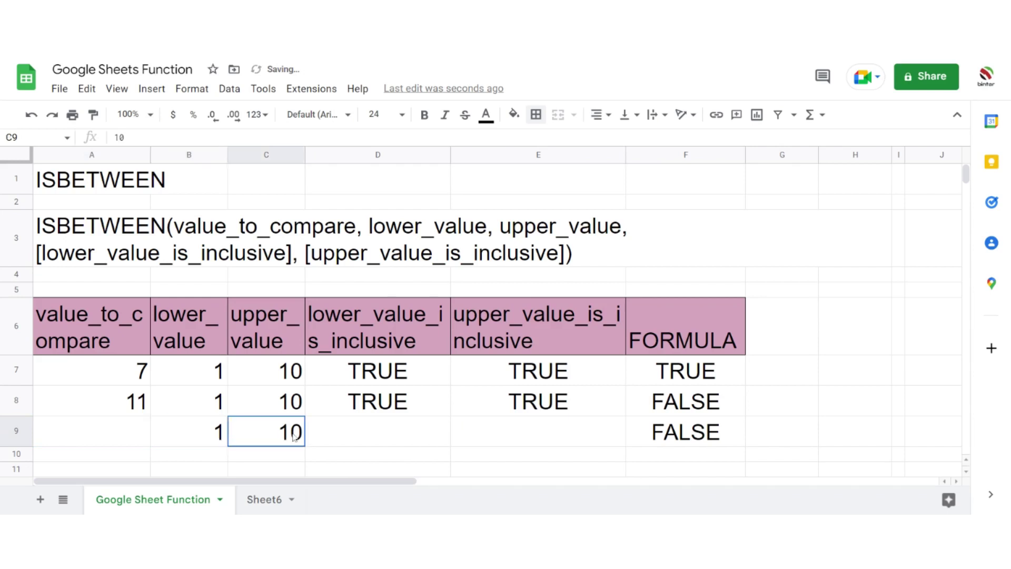
{"action": "left_click", "coordinate": [207, 433]}
{"action": "left_click", "coordinate": [278, 434]}
{"action": "left_click", "coordinate": [383, 440]}
{"action": "type", "text": "FA"}
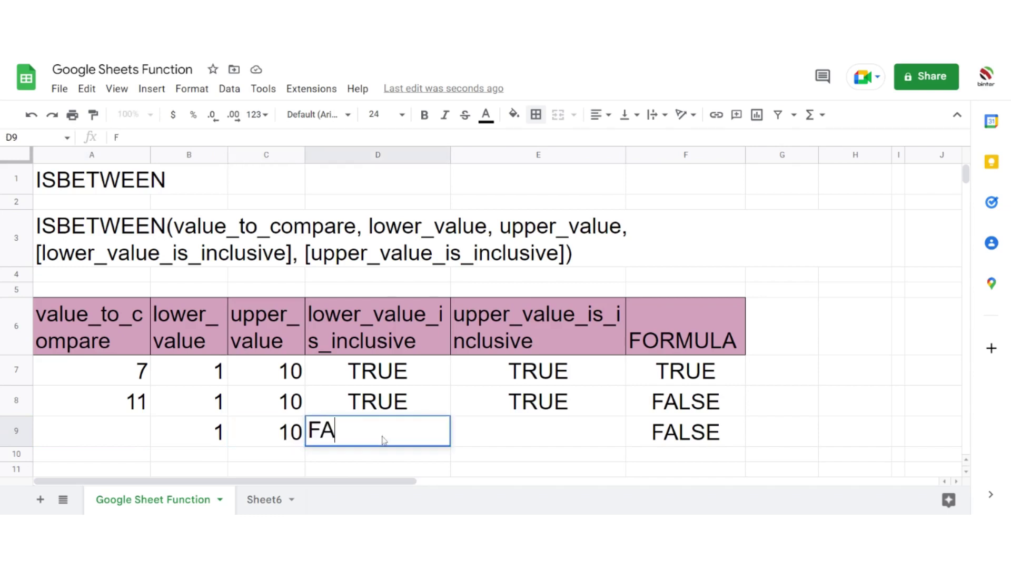
{"action": "type", "text": "LSE"}
{"action": "key", "text": "Tab"}
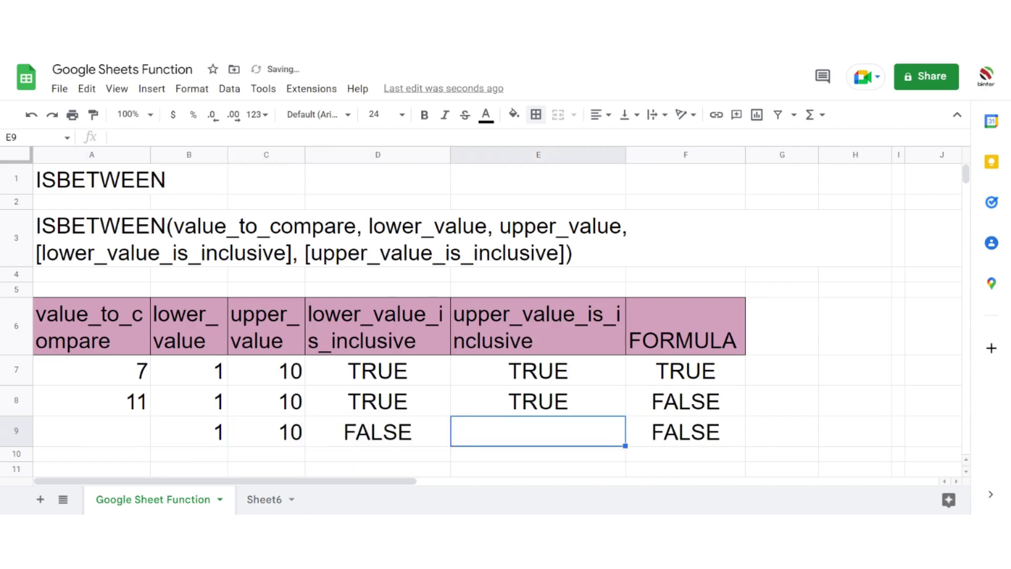
{"action": "type", "text": "TRUE"}
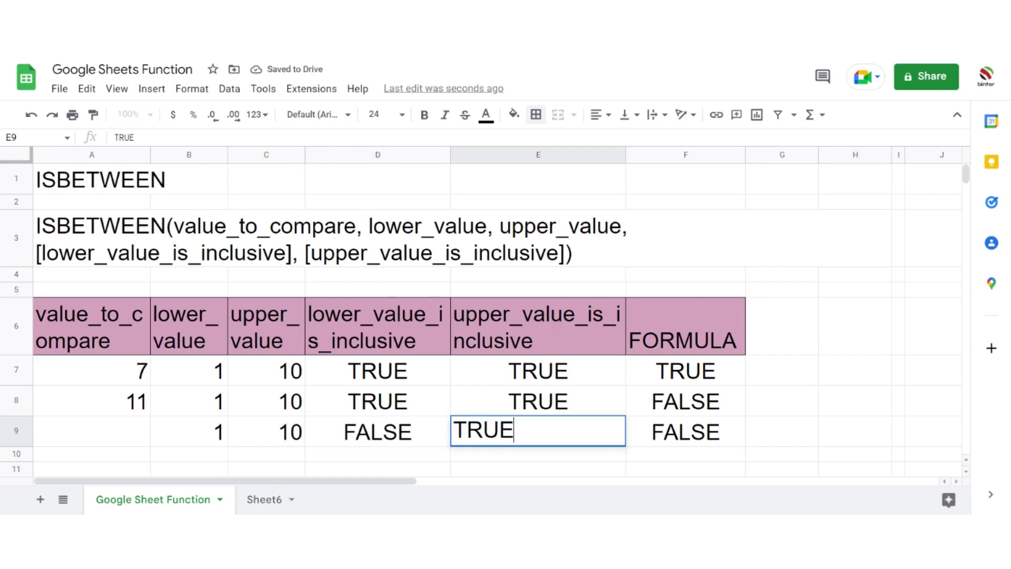
{"action": "key", "text": "Return"}
Enter 1 in A9 as the value to compare and check the formula result in F9
{"action": "key", "text": "Up"}
{"action": "key", "text": "Left"}
{"action": "key", "text": "Left"}
{"action": "key", "text": "Left"}
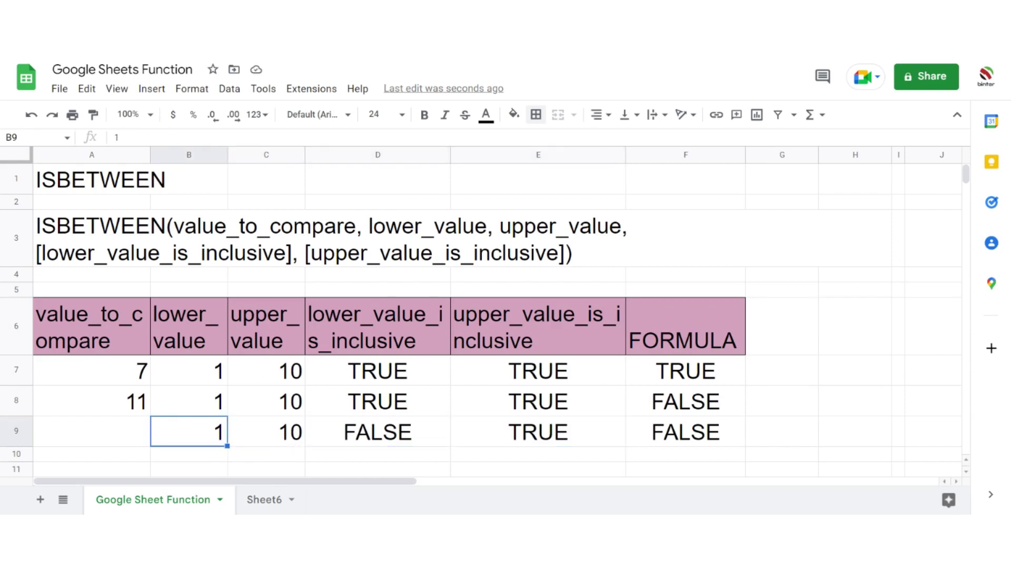
{"action": "key", "text": "Left"}
{"action": "type", "text": "1"}
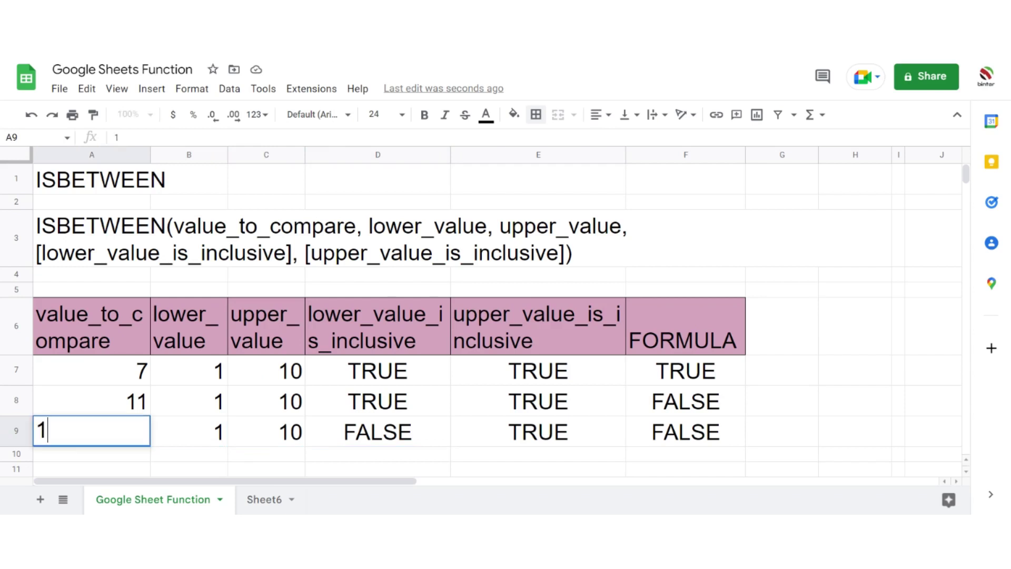
{"action": "key", "text": "Tab"}
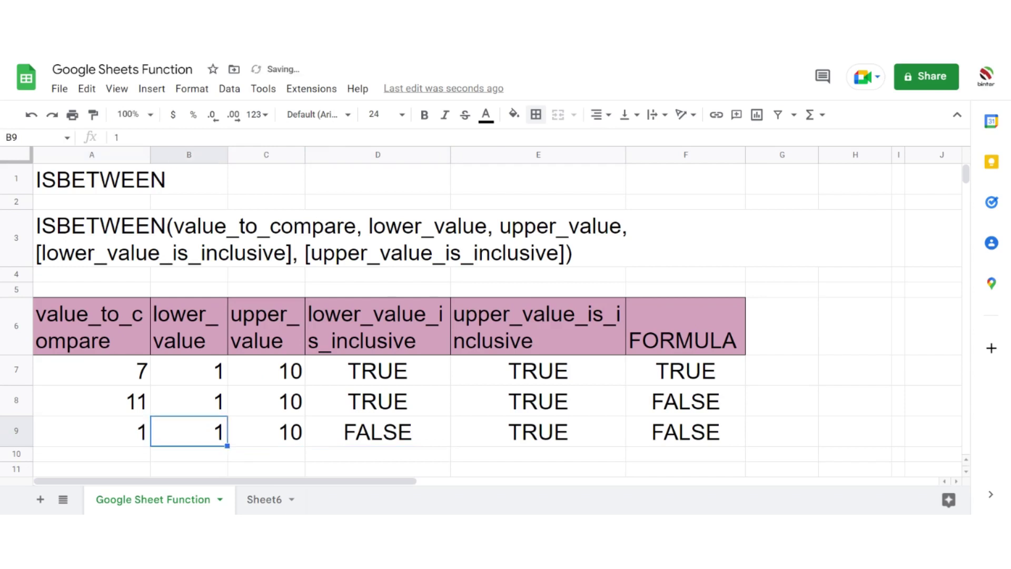
{"action": "key", "text": "Right"}
{"action": "key", "text": "Right"}
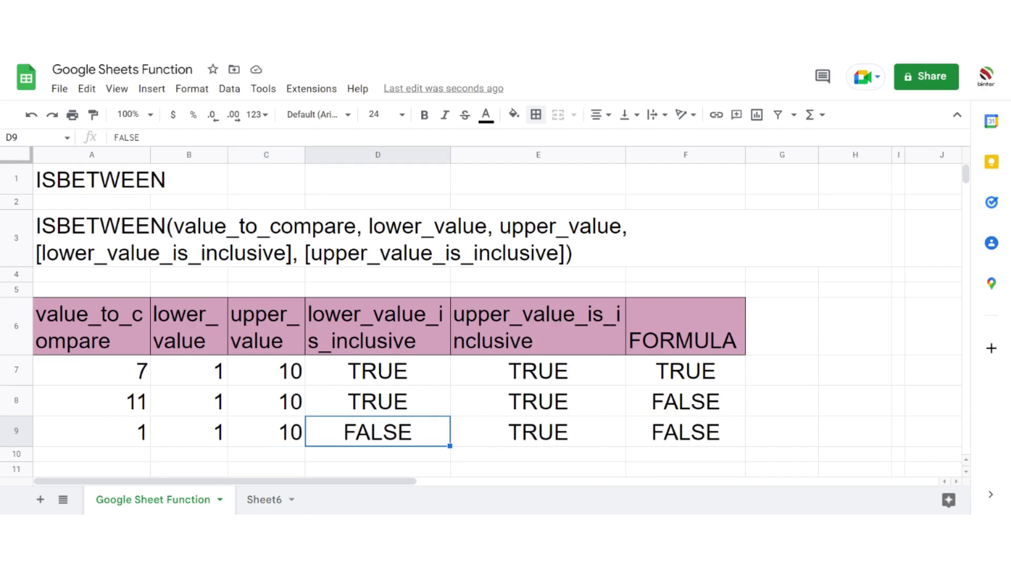
{"action": "key", "text": "Right"}
{"action": "key", "text": "Right"}
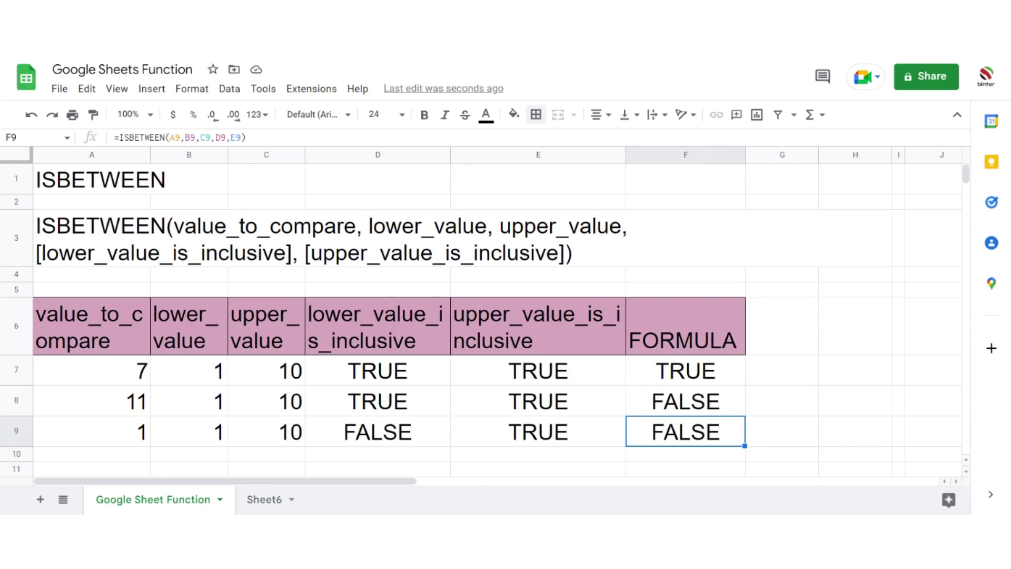
Change the value to compare in A9 to 2 to test a number above the lower limit
{"action": "key", "text": "Left"}
{"action": "key", "text": "Left"}
{"action": "key", "text": "Left"}
{"action": "key", "text": "Left"}
{"action": "key", "text": "Left"}
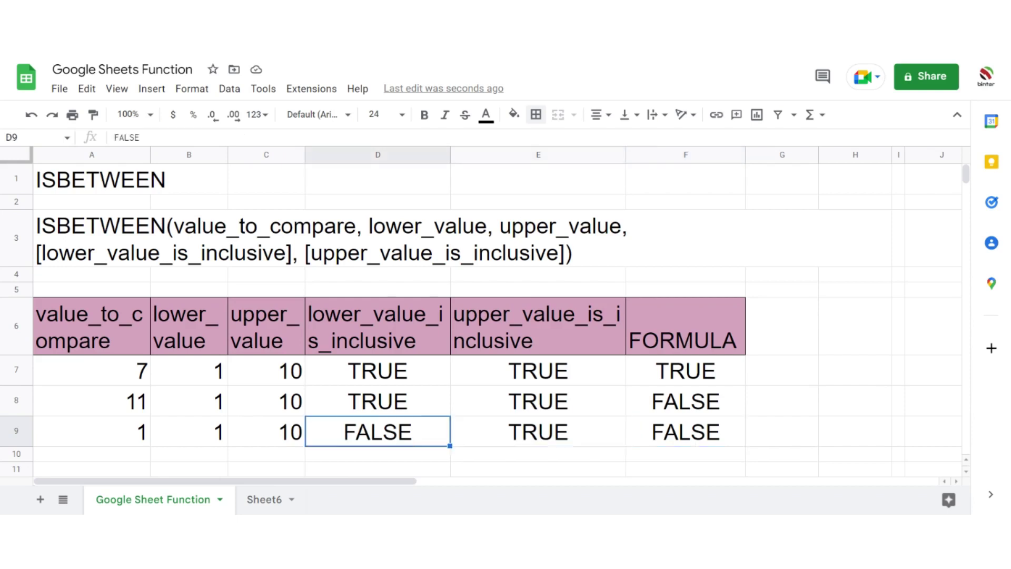
{"action": "type", "text": "2"}
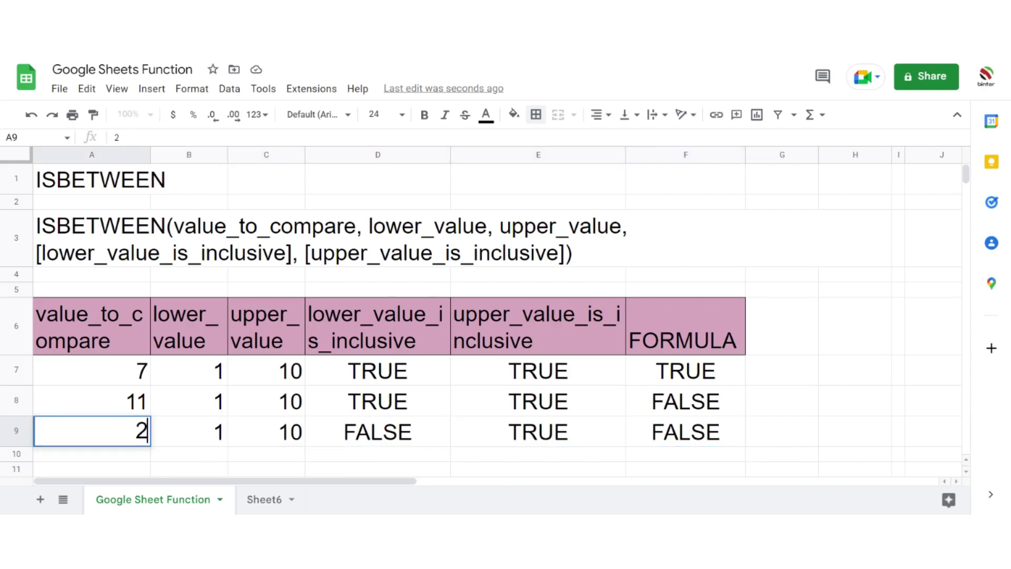
{"action": "key", "text": "Return"}
{"action": "key", "text": "Up"}
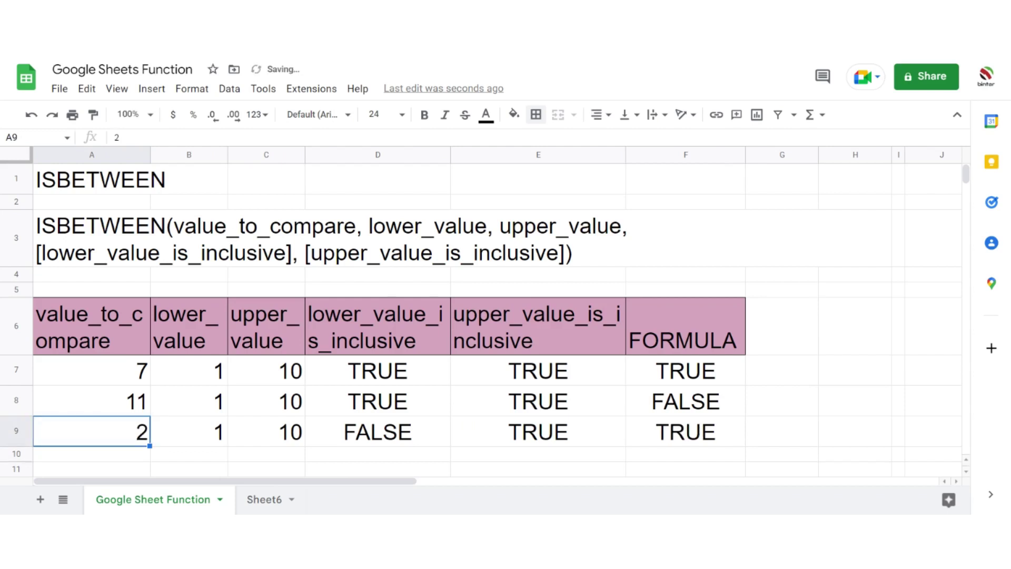
Test 3 and then 10 as the value to compare in A9
{"action": "type", "text": "3"}
{"action": "key", "text": "Return"}
{"action": "key", "text": "Up"}
{"action": "type", "text": "10"}
{"action": "key", "text": "Return"}
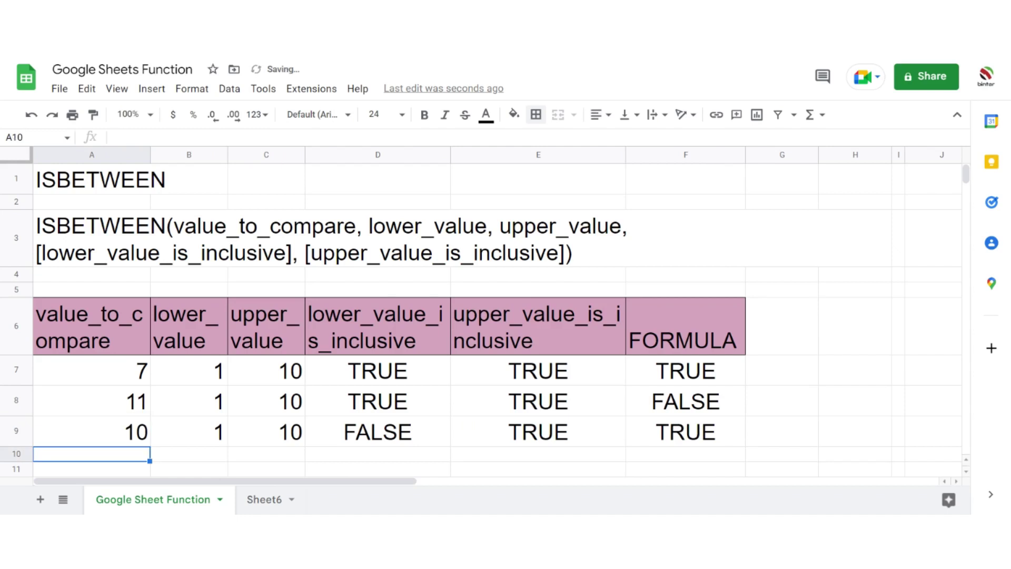
Set the value to compare in A9 to 11 to test a number above the upper limit
{"action": "key", "text": "Up"}
{"action": "type", "text": "11"}
{"action": "key", "text": "Return"}
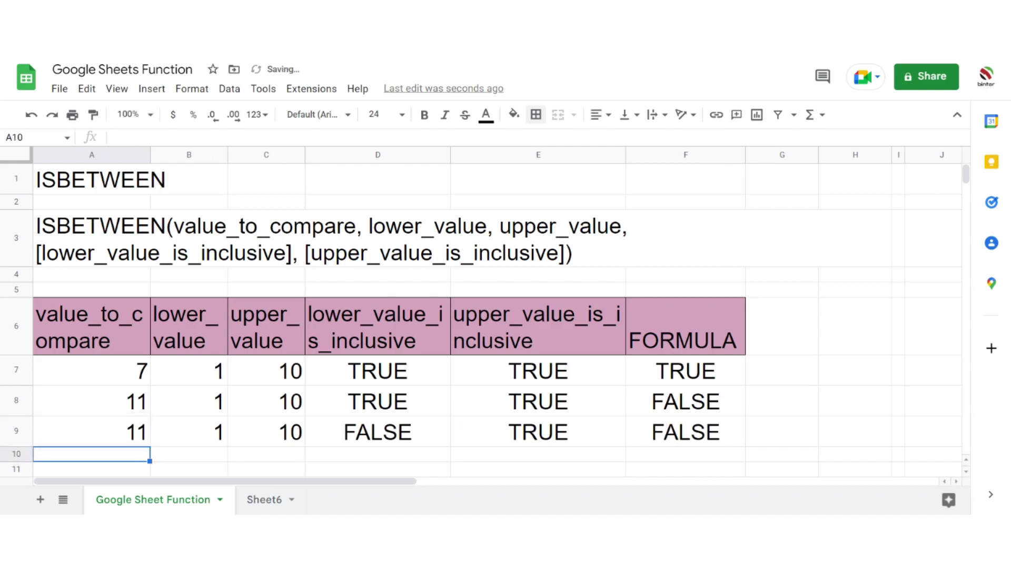
{"action": "key", "text": "Up"}
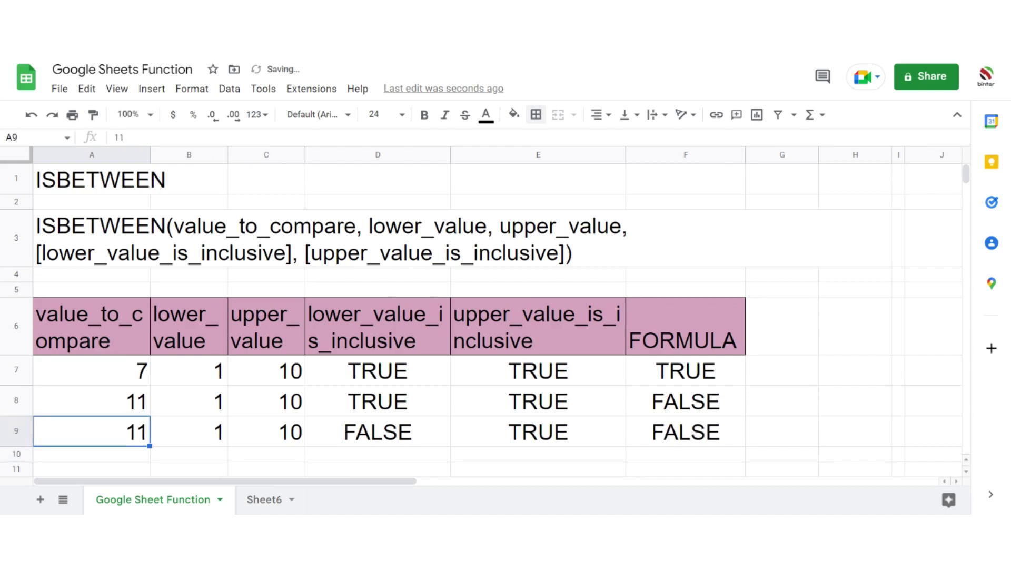
Test 10 and then 1 as the value to compare in A9 and go over the row's inclusive settings
{"action": "type", "text": "10"}
{"action": "key", "text": "Return"}
{"action": "key", "text": "Up"}
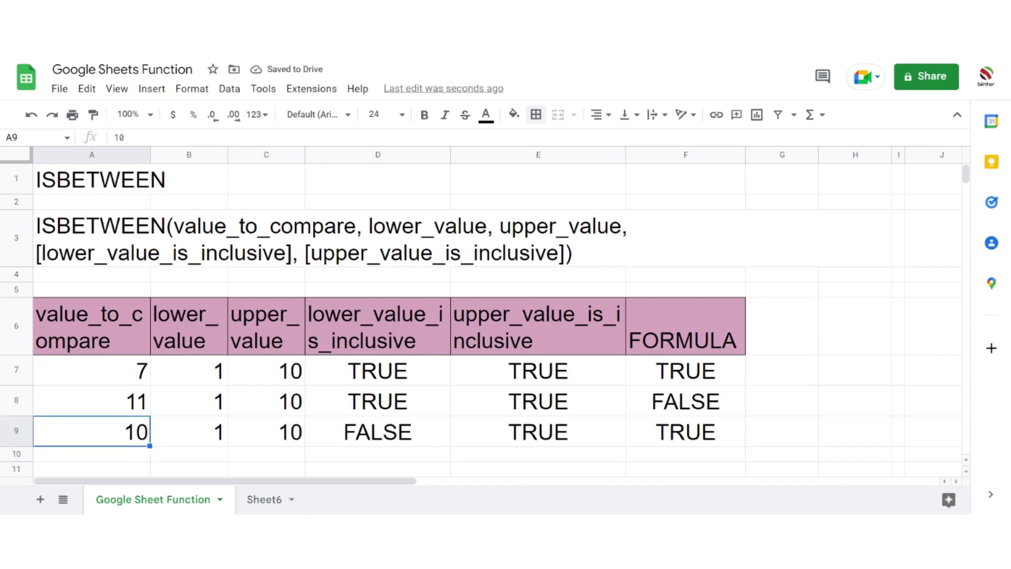
{"action": "type", "text": "1"}
{"action": "key", "text": "Return"}
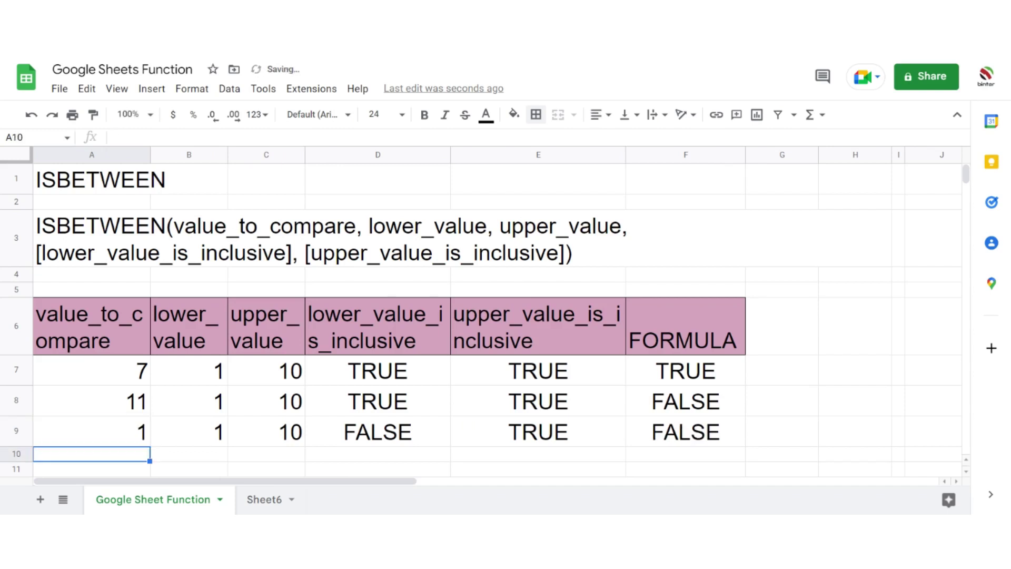
{"action": "key", "text": "Up"}
{"action": "key", "text": "Right"}
{"action": "key", "text": "Right"}
{"action": "key", "text": "Right"}
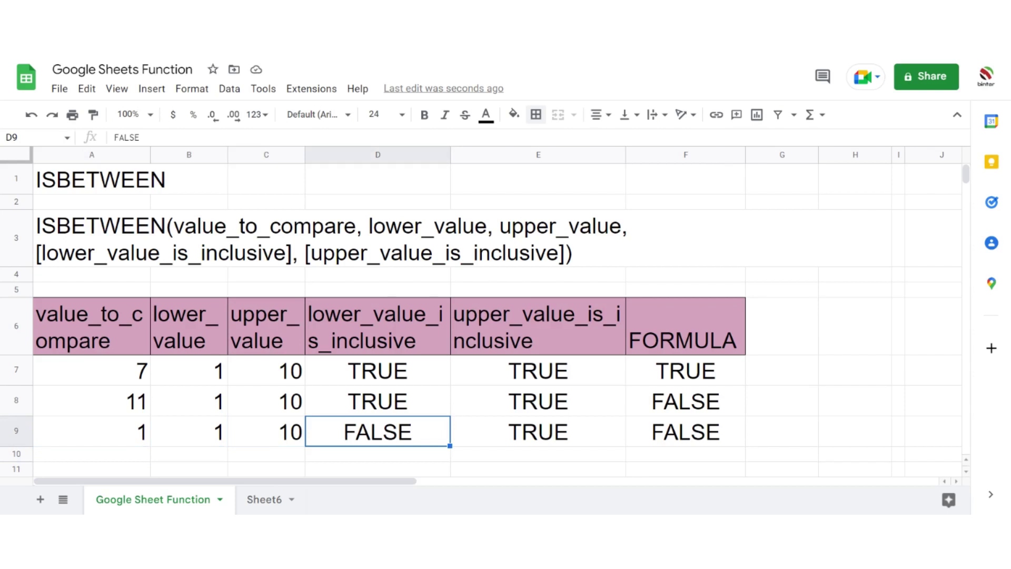
{"action": "key", "text": "Right"}
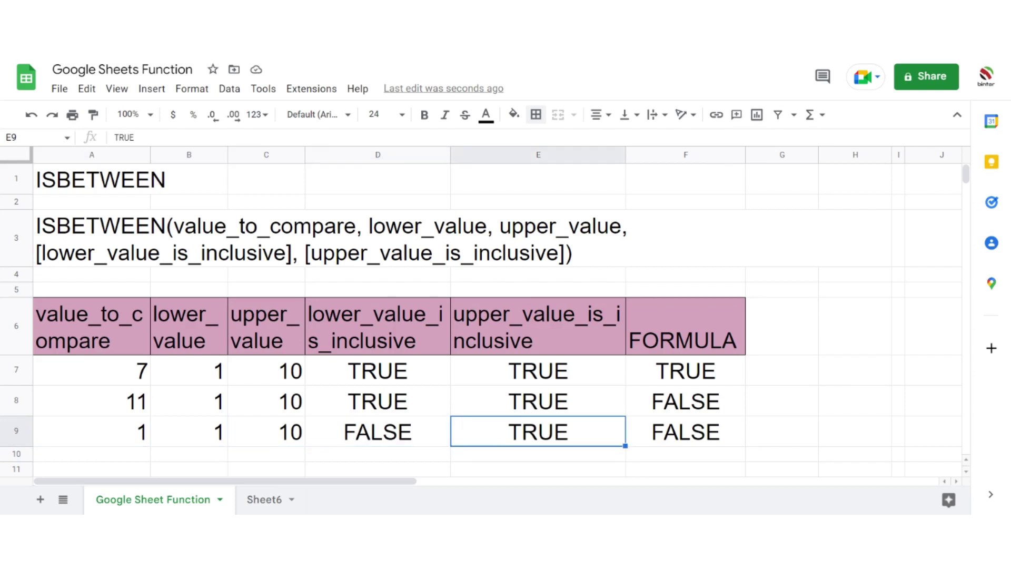
Copy the test row A9:F9 and paste it into row 10 starting at A10
{"action": "left_click_drag", "start_coordinate": [136, 435], "coordinate": [652, 434]}
{"action": "key", "text": "ctrl+c"}
{"action": "left_click", "coordinate": [131, 455]}
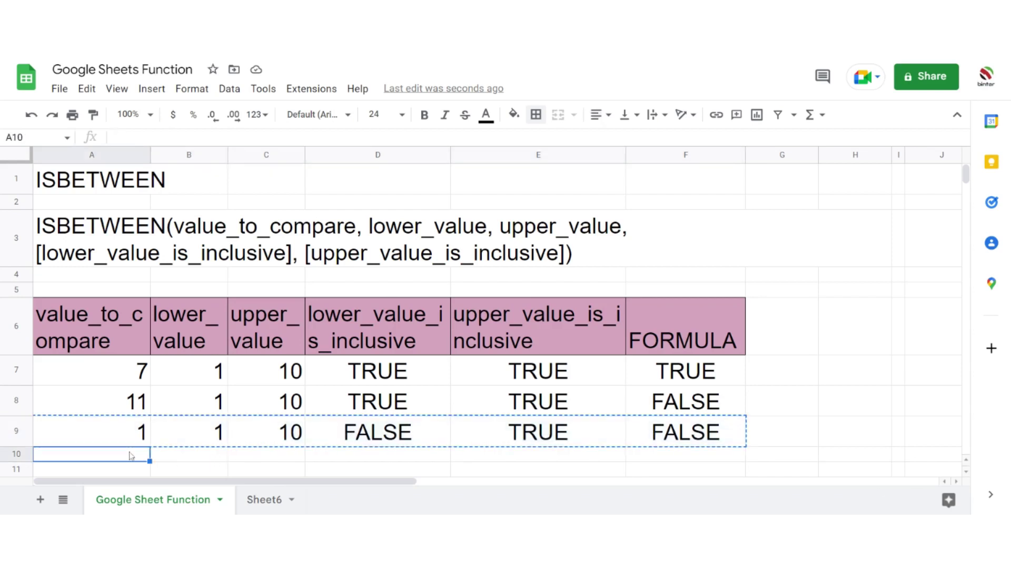
{"action": "key", "text": "ctrl+v"}
{"action": "scroll", "coordinate": [491, 480], "scroll_direction": "down", "scroll_amount": 1}
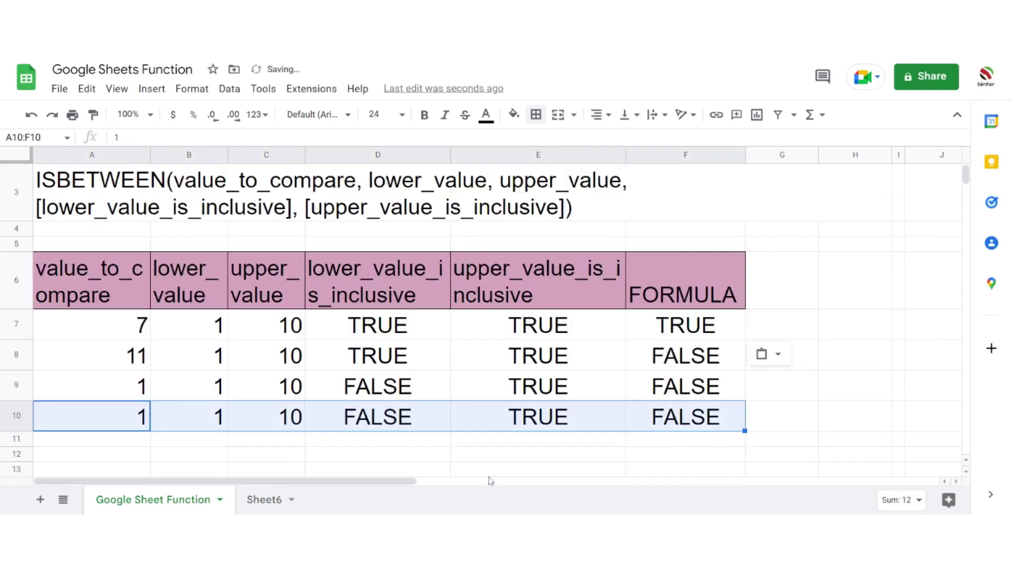
In row 10, set lower_value_is_inclusive in D10 to TRUE and upper_value_is_inclusive in E10 to FALSE
{"action": "left_click", "coordinate": [389, 419]}
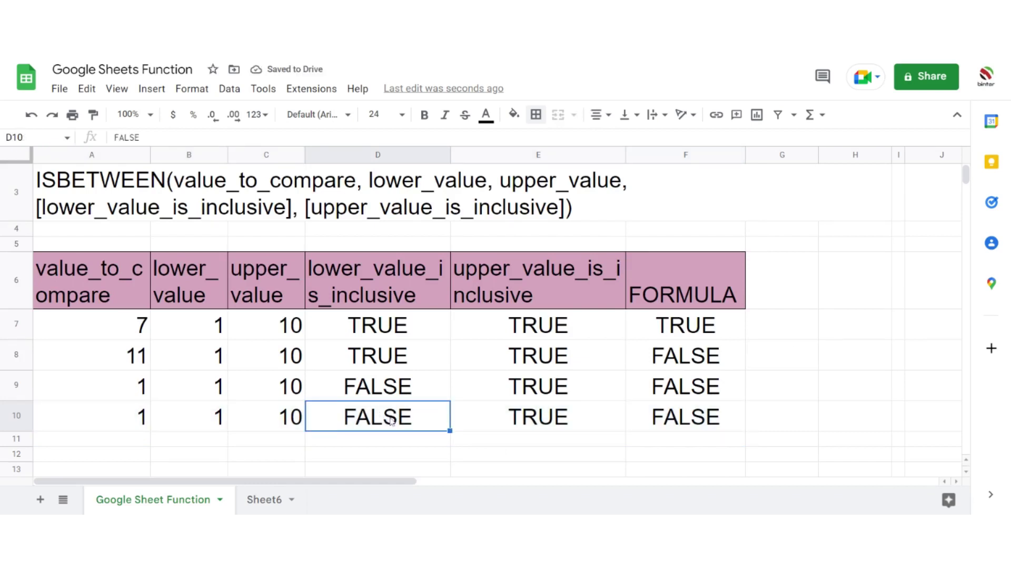
{"action": "type", "text": "TRUE"}
{"action": "key", "text": "Tab"}
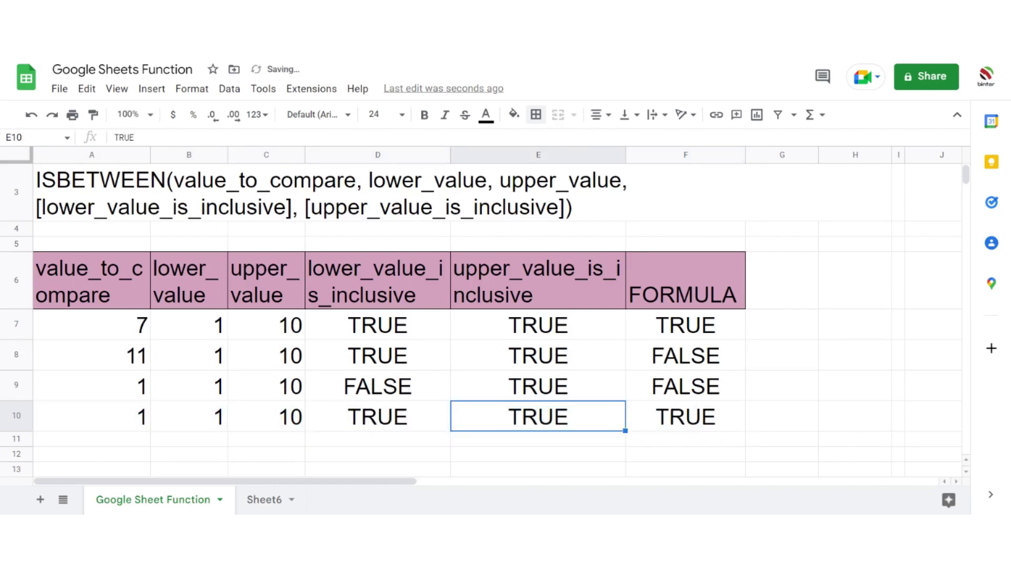
{"action": "type", "text": "FAS"}
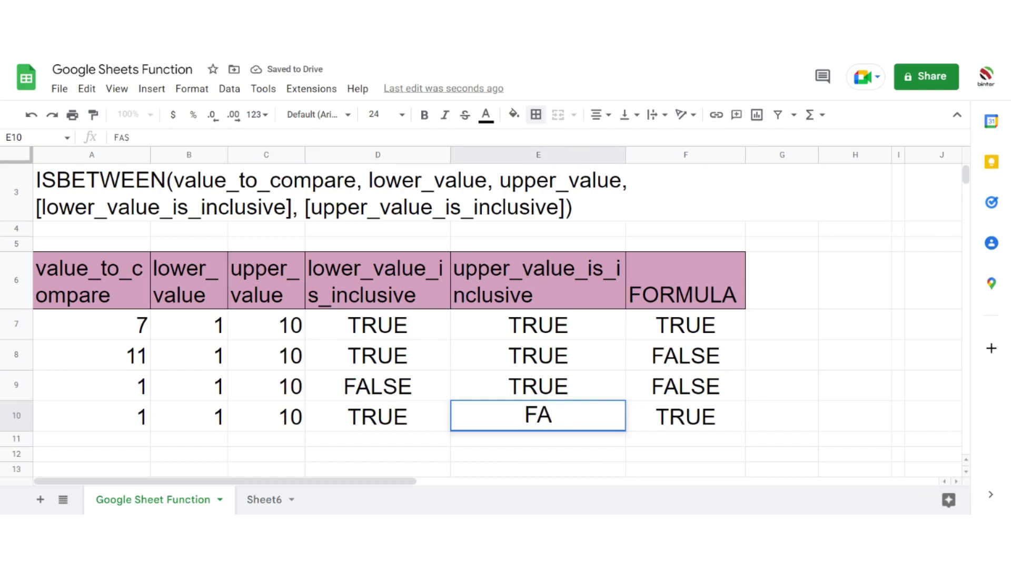
{"action": "key", "text": "BackSpace"}
{"action": "key", "text": "BackSpace"}
{"action": "type", "text": "ALSE"}
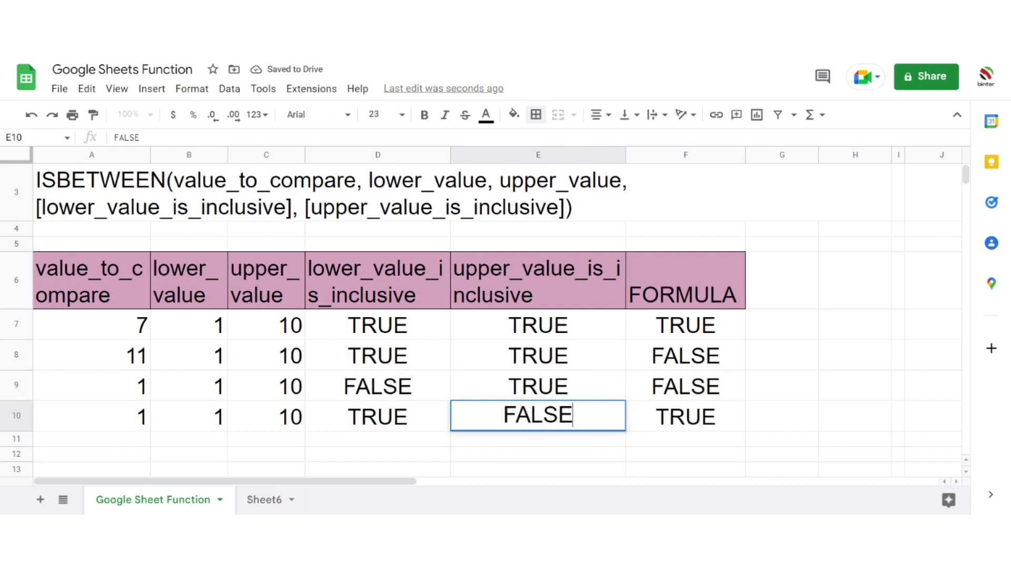
{"action": "key", "text": "Return"}
Examine row 10's value to compare, its lower and upper limits, and its two inclusive settings
{"action": "key", "text": "Up"}
{"action": "key", "text": "Left"}
{"action": "key", "text": "Left"}
{"action": "key", "text": "Left"}
{"action": "key", "text": "Left"}
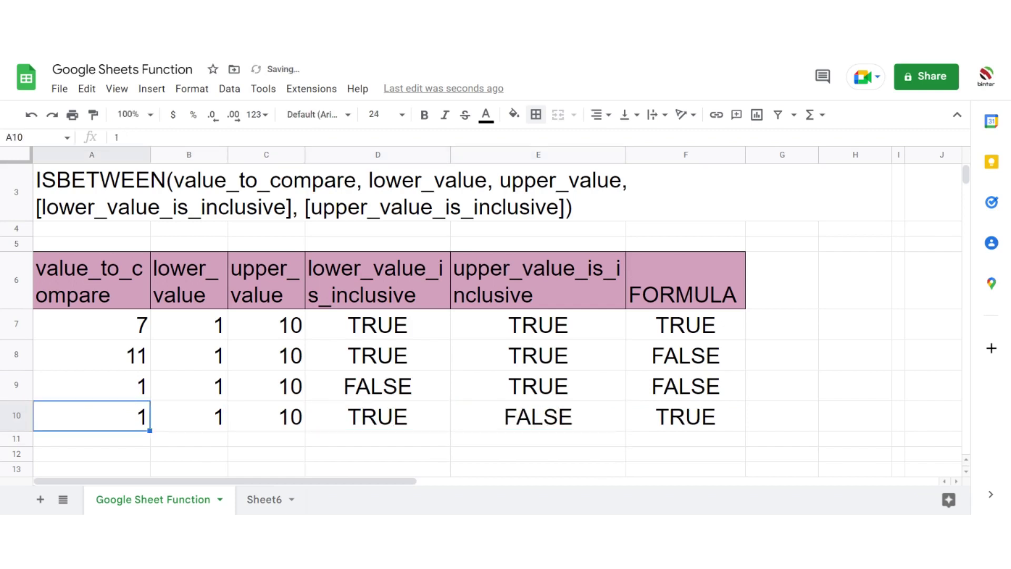
{"action": "key", "text": "Right"}
{"action": "key", "text": "Right"}
{"action": "key", "text": "Right"}
{"action": "key", "text": "Left"}
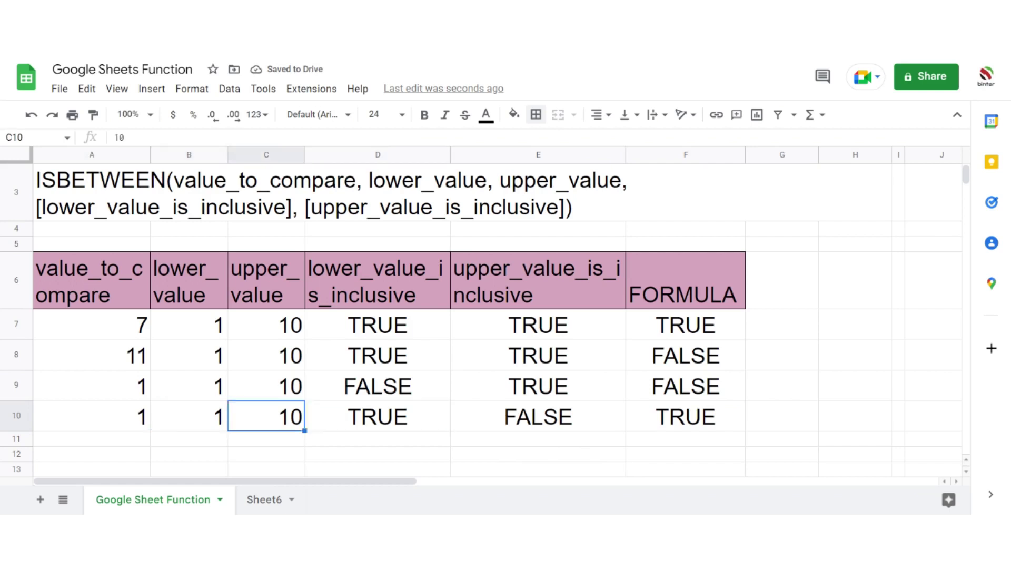
{"action": "key", "text": "Left"}
{"action": "key", "text": "Left"}
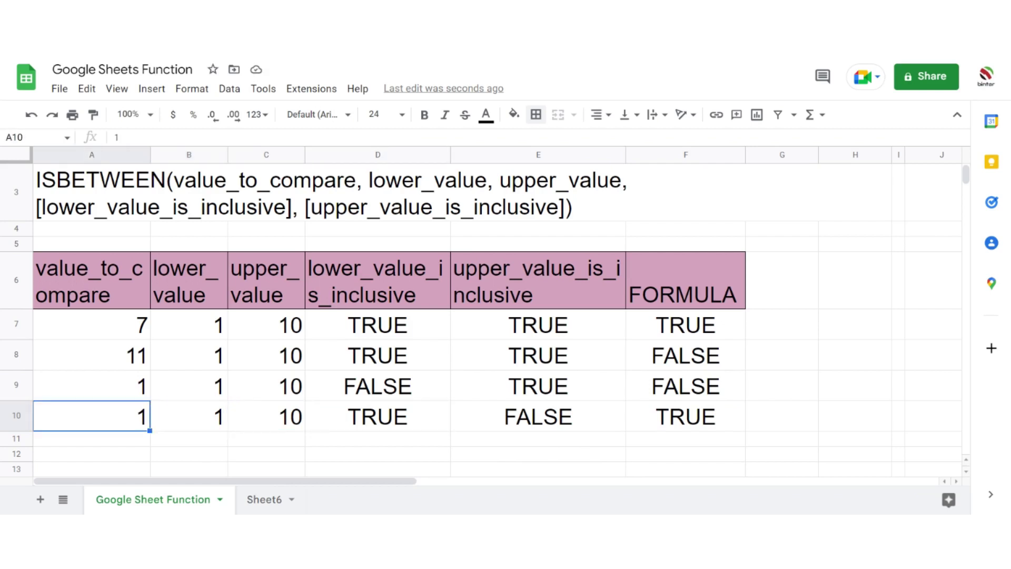
{"action": "left_click", "coordinate": [352, 421]}
{"action": "key", "text": "Right"}
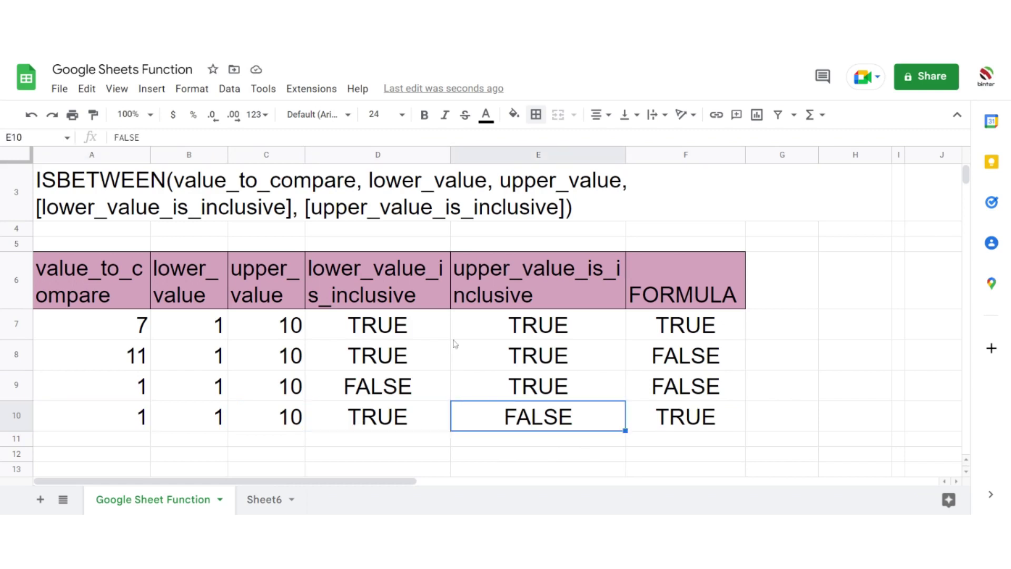
{"action": "left_click", "coordinate": [383, 418]}
{"action": "left_click", "coordinate": [148, 420]}
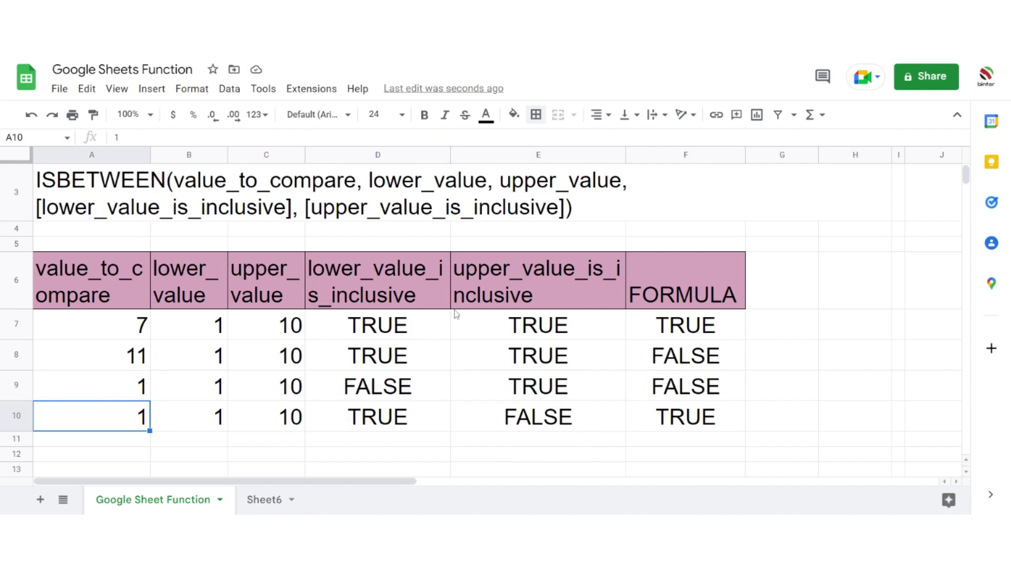
{"action": "left_click", "coordinate": [537, 404]}
{"action": "left_click", "coordinate": [277, 422]}
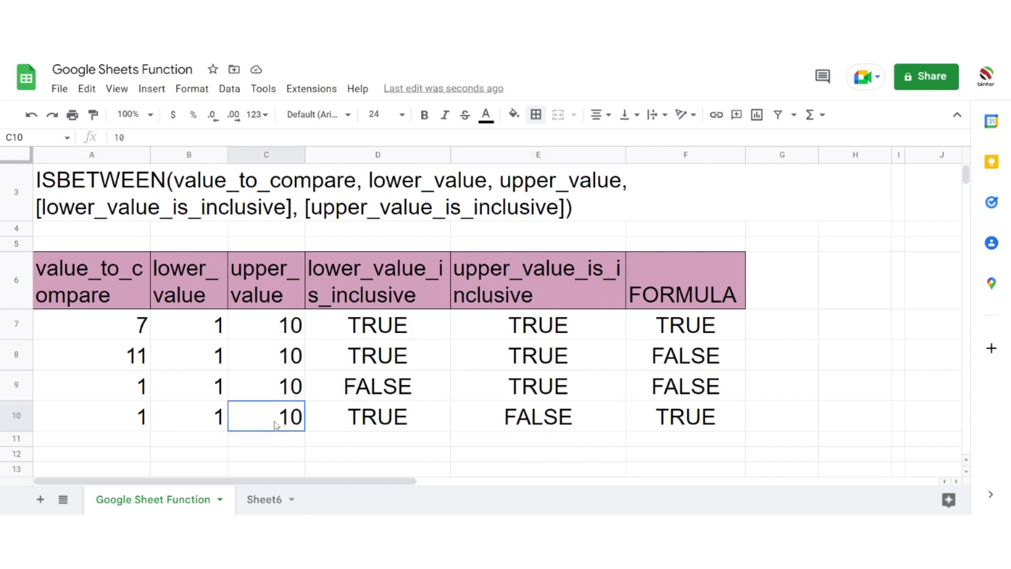
Set the value to compare in A10 to 10 and inspect the ISBETWEEN formula in F10
{"action": "left_click", "coordinate": [128, 417]}
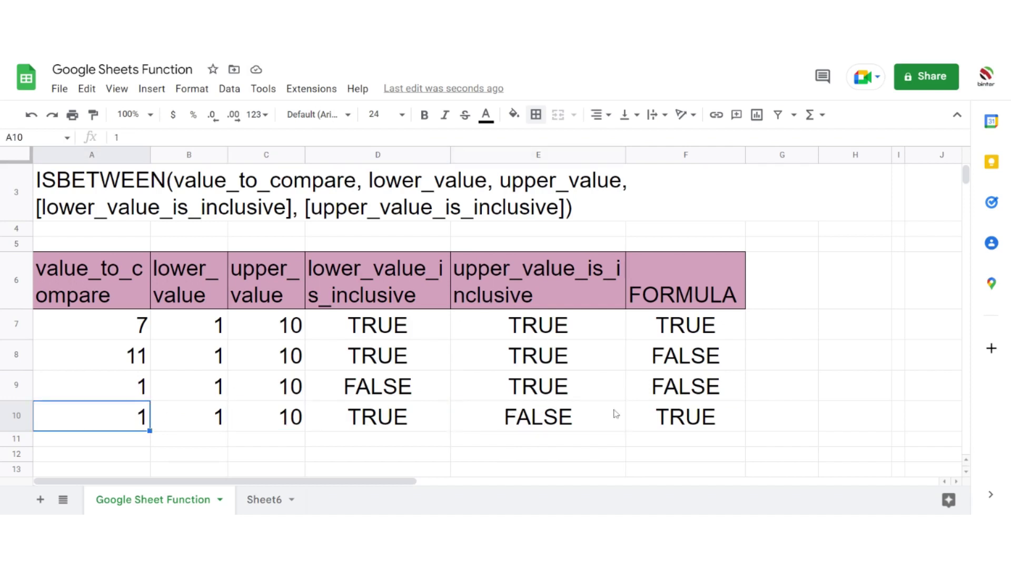
{"action": "type", "text": "10"}
{"action": "key", "text": "Tab"}
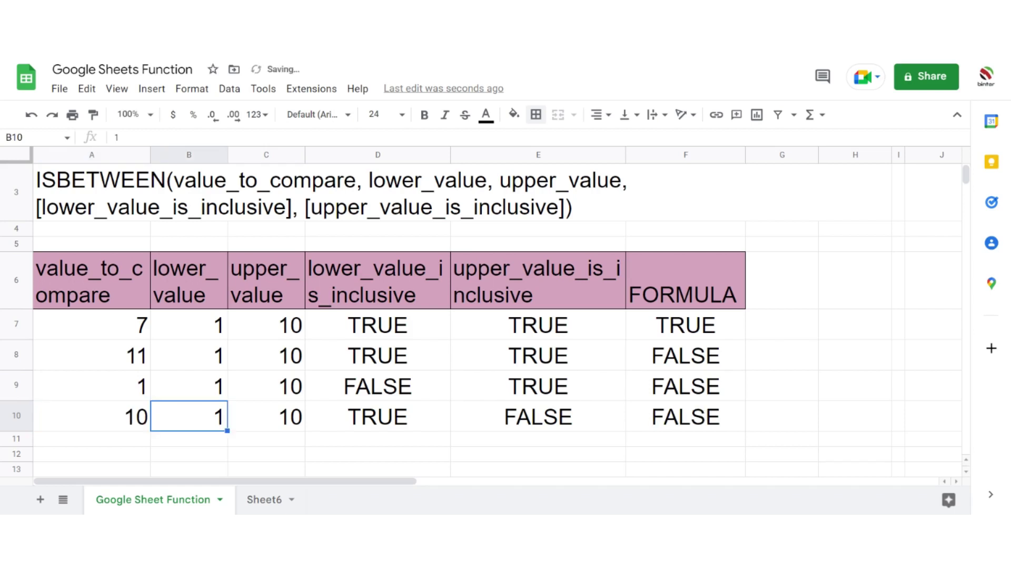
{"action": "left_click", "coordinate": [703, 422]}
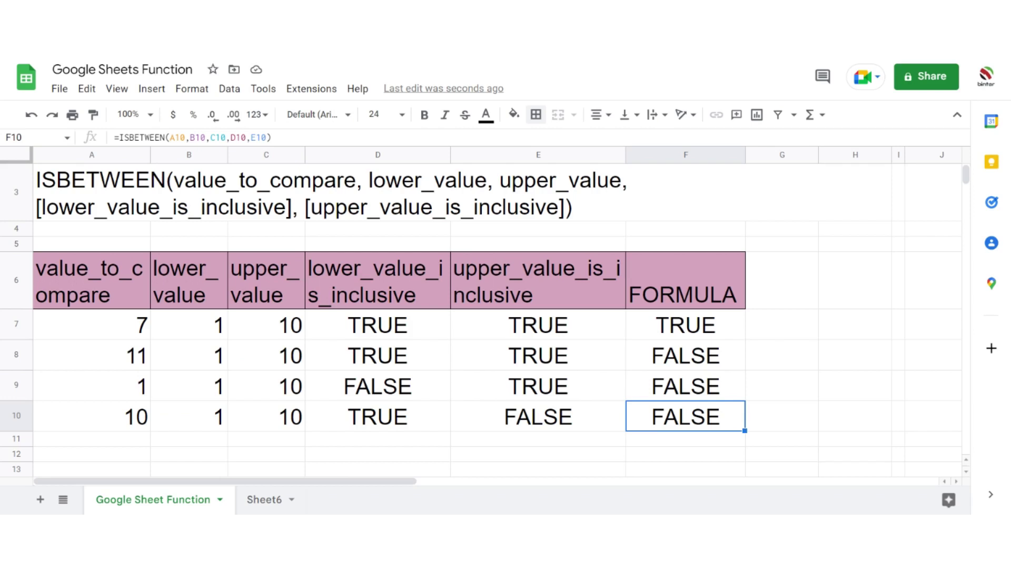
Set lower_value_is_inclusive in D10 to FALSE
{"action": "left_click", "coordinate": [398, 424]}
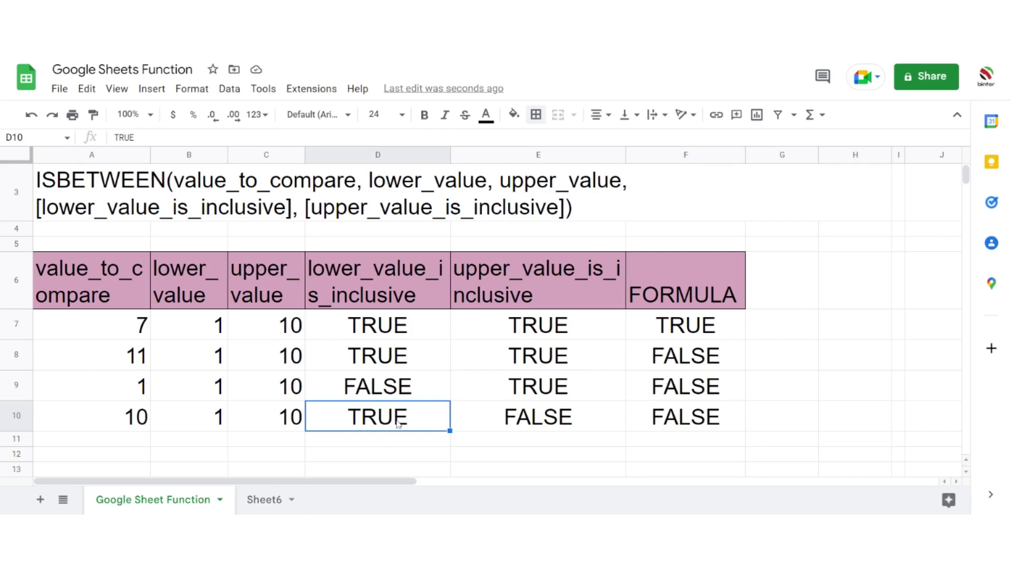
{"action": "type", "text": "FA"}
{"action": "key", "text": "Return"}
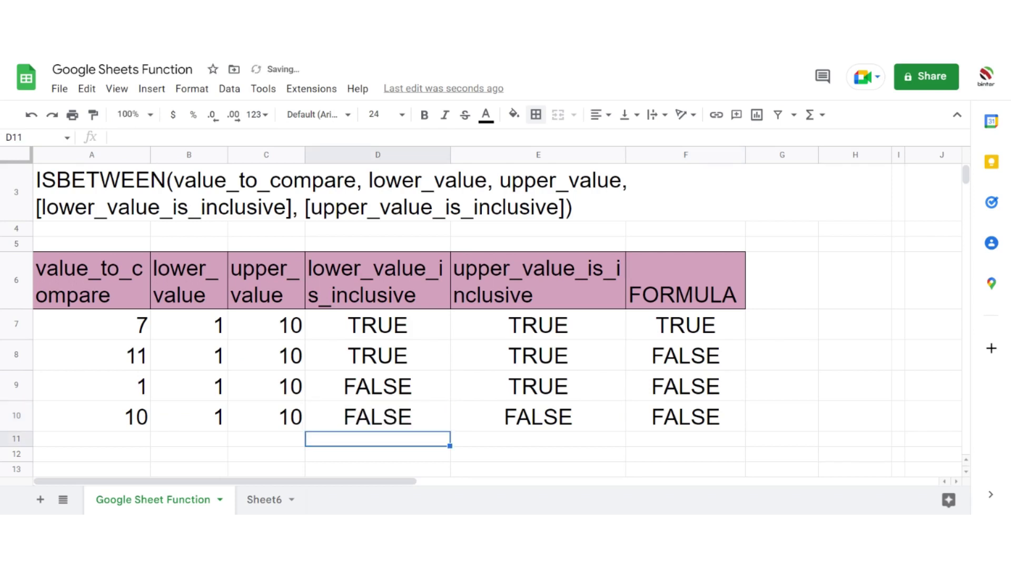
Test the limit values 1 and then 10 as the value to compare in A10
{"action": "key", "text": "Up"}
{"action": "key", "text": "Right"}
{"action": "key", "text": "Left"}
{"action": "key", "text": "Left"}
{"action": "key", "text": "Left"}
{"action": "key", "text": "Left"}
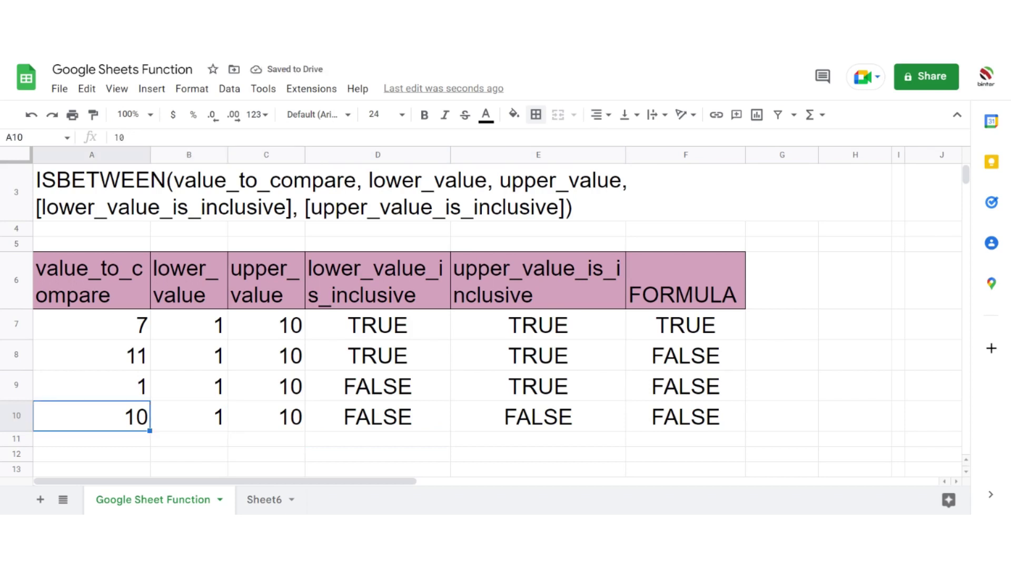
{"action": "type", "text": "1"}
{"action": "key", "text": "Return"}
{"action": "key", "text": "Up"}
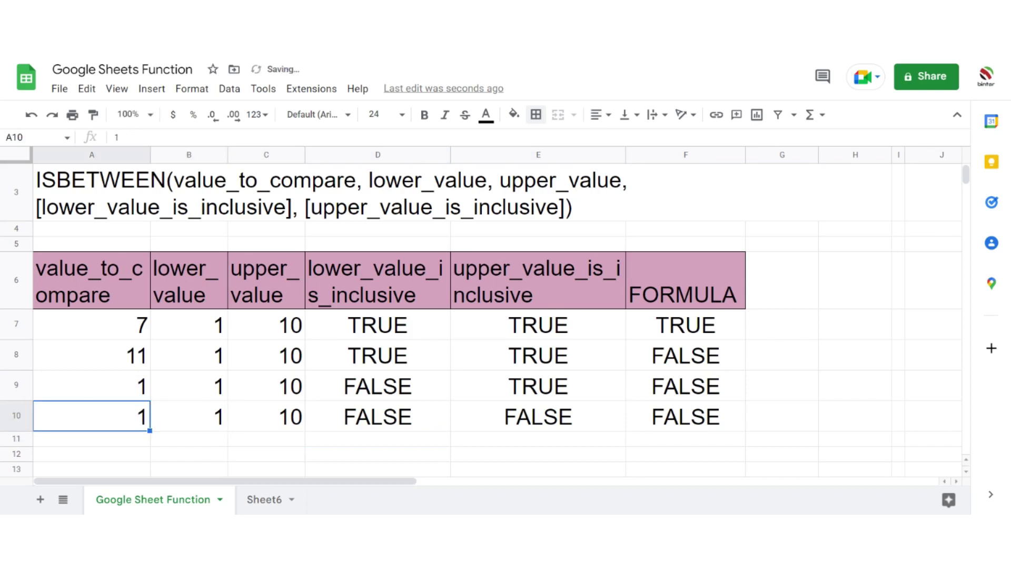
{"action": "type", "text": "10"}
{"action": "key", "text": "Return"}
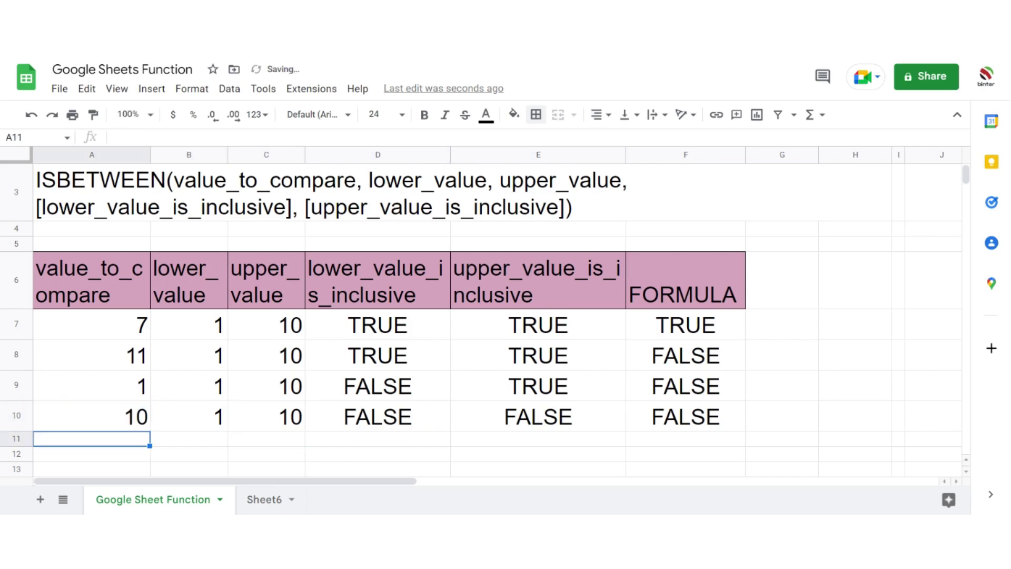
Test each whole number from 2 through 10 in turn as the value to compare in A10
{"action": "key", "text": "Up"}
{"action": "type", "text": "2"}
{"action": "key", "text": "Return"}
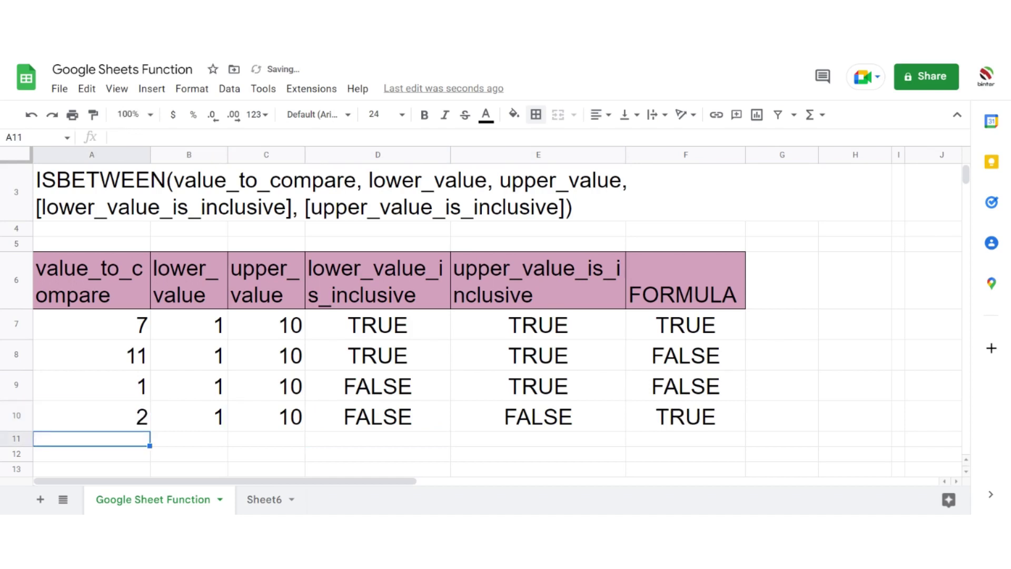
{"action": "key", "text": "Up"}
{"action": "type", "text": "3"}
{"action": "key", "text": "Return"}
{"action": "key", "text": "Up"}
{"action": "type", "text": "4"}
{"action": "key", "text": "Return"}
{"action": "key", "text": "Up"}
{"action": "type", "text": "5"}
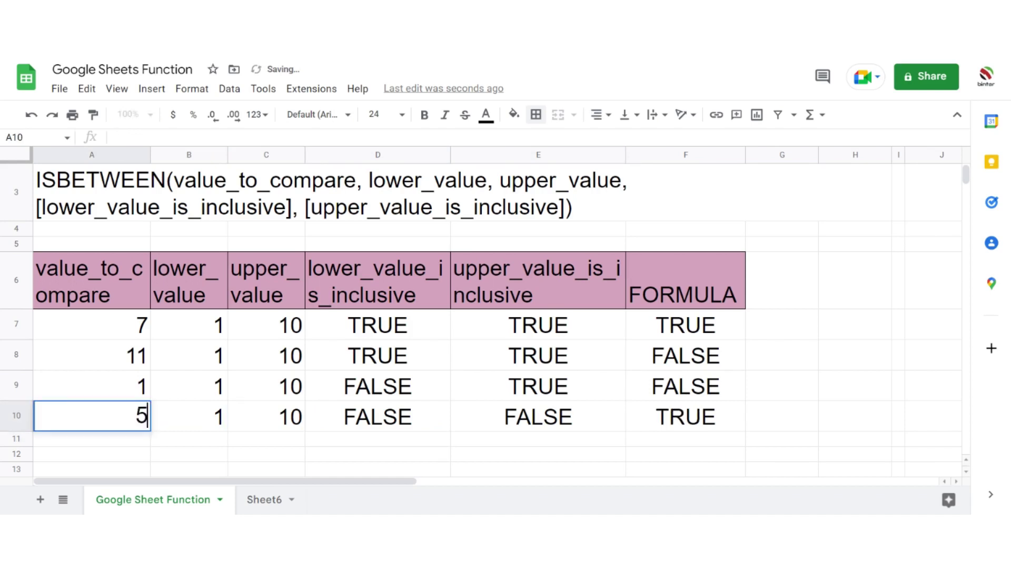
{"action": "key", "text": "Return"}
{"action": "key", "text": "Up"}
{"action": "type", "text": "6"}
{"action": "key", "text": "Return"}
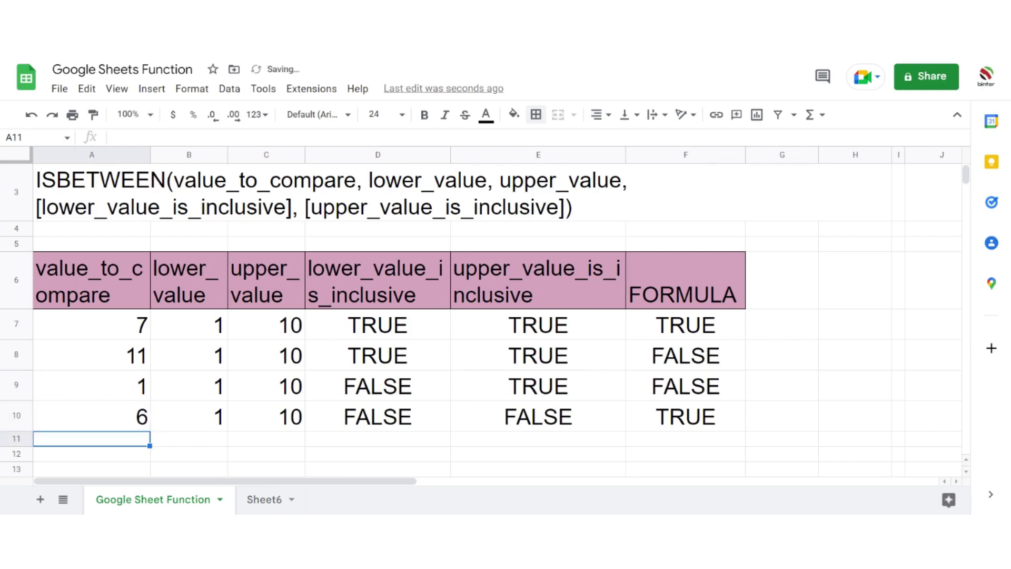
{"action": "key", "text": "Up"}
{"action": "type", "text": "7"}
{"action": "key", "text": "Return"}
{"action": "key", "text": "Up"}
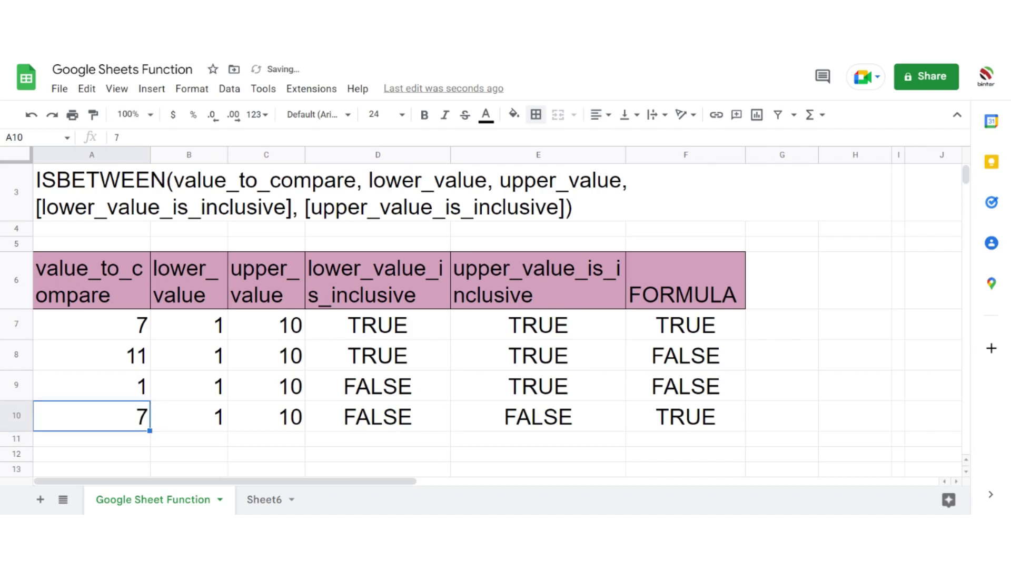
{"action": "type", "text": "8"}
{"action": "key", "text": "Return"}
{"action": "key", "text": "Up"}
{"action": "type", "text": "9"}
{"action": "key", "text": "Return"}
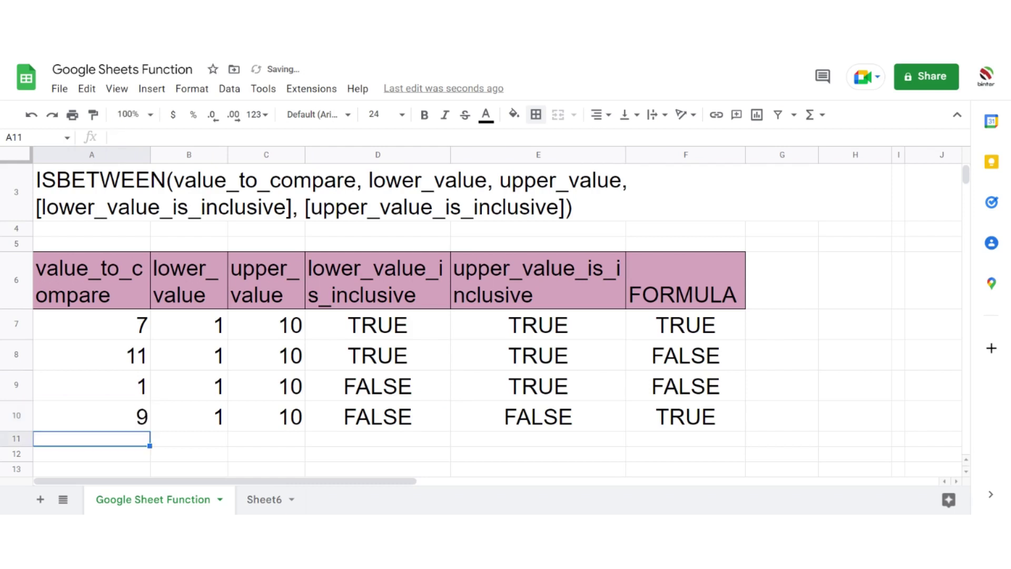
{"action": "key", "text": "Up"}
{"action": "type", "text": "10"}
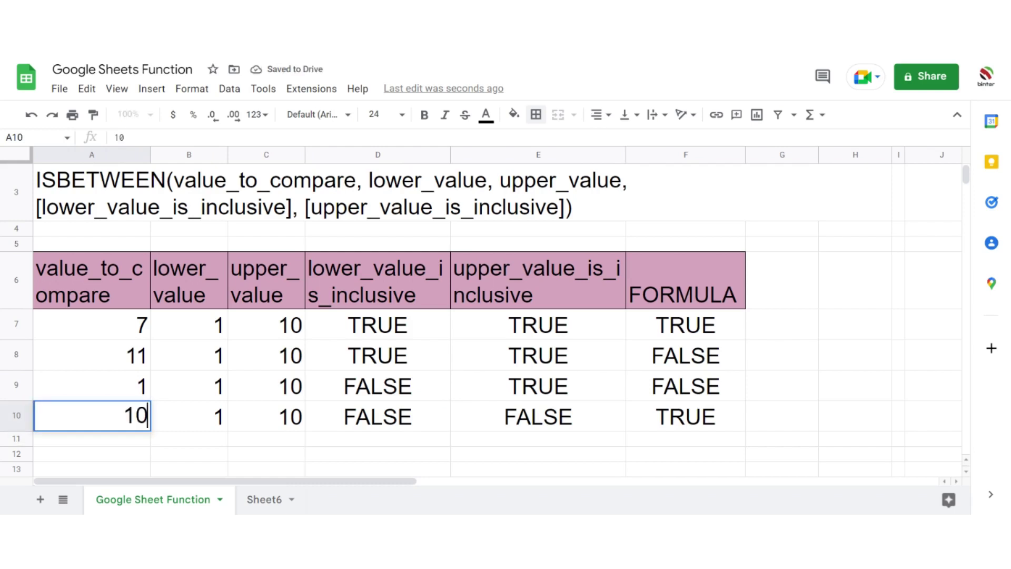
{"action": "key", "text": "Return"}
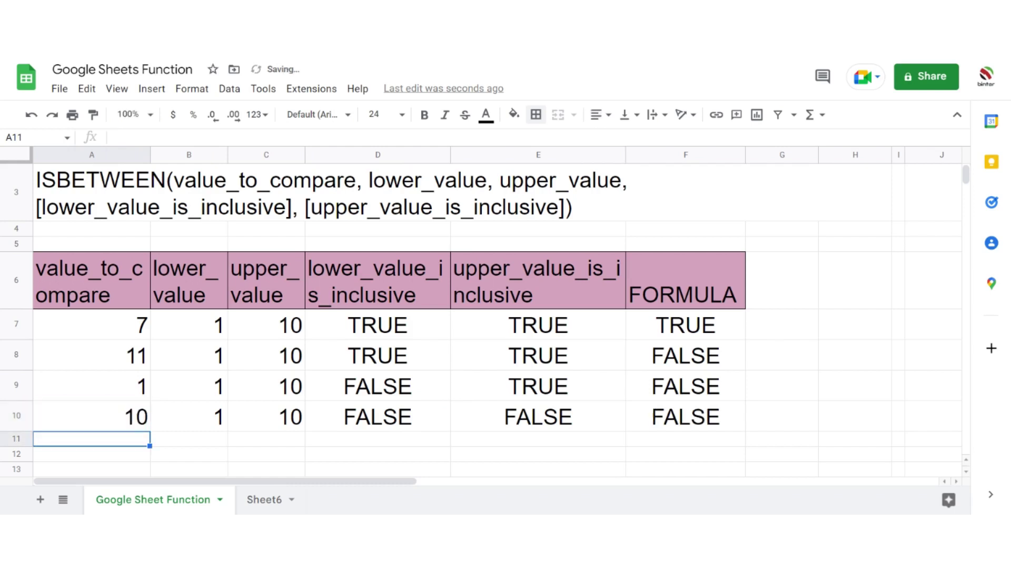
Set both lower_value_is_inclusive in D10 and upper_value_is_inclusive in E10 to TRUE
{"action": "key", "text": "Up"}
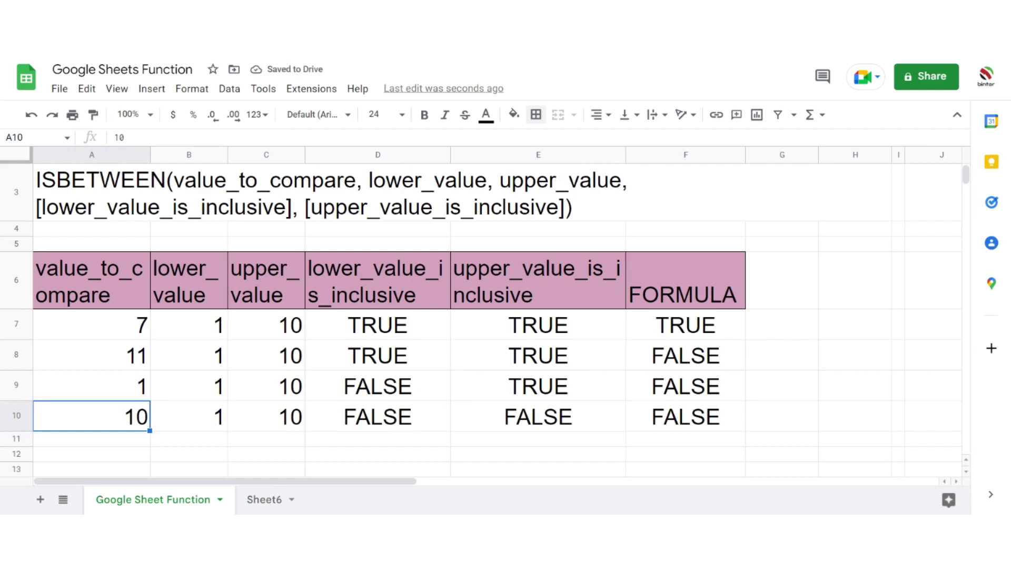
{"action": "key", "text": "Right"}
{"action": "key", "text": "Right"}
{"action": "key", "text": "Right"}
{"action": "type", "text": "TRUE"}
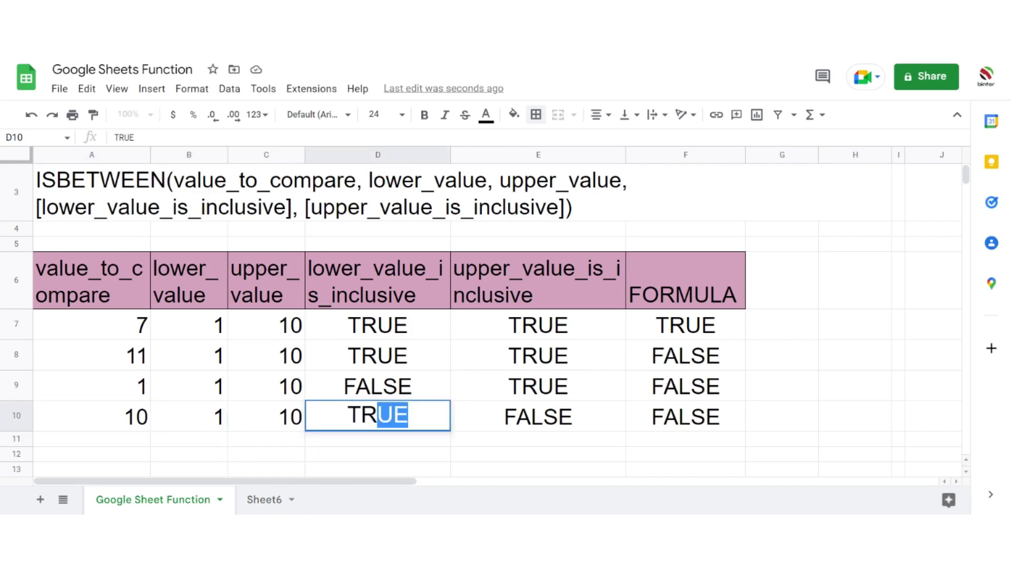
{"action": "key", "text": "Tab"}
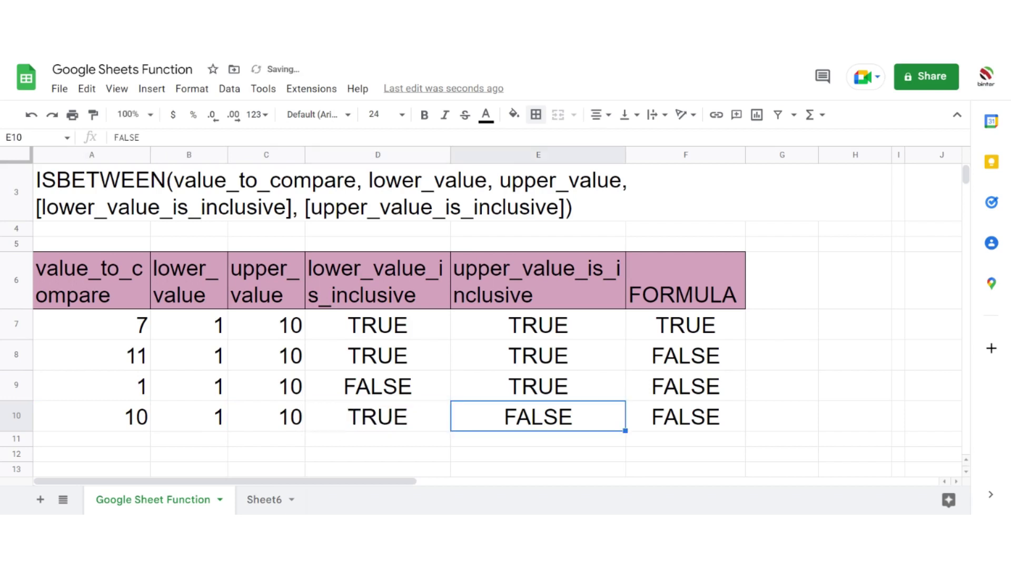
{"action": "type", "text": "TRUE"}
{"action": "key", "text": "Left"}
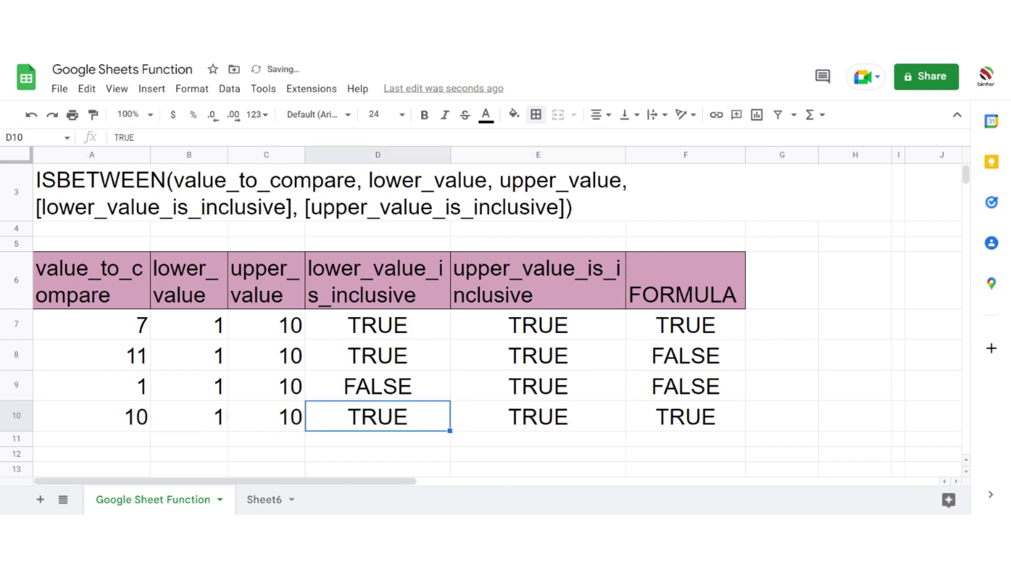
With both limits inclusive, enter 1 and then 10 as the value to compare in A10
{"action": "key", "text": "Left"}
{"action": "key", "text": "Left"}
{"action": "key", "text": "Left"}
{"action": "type", "text": "1"}
{"action": "key", "text": "Return"}
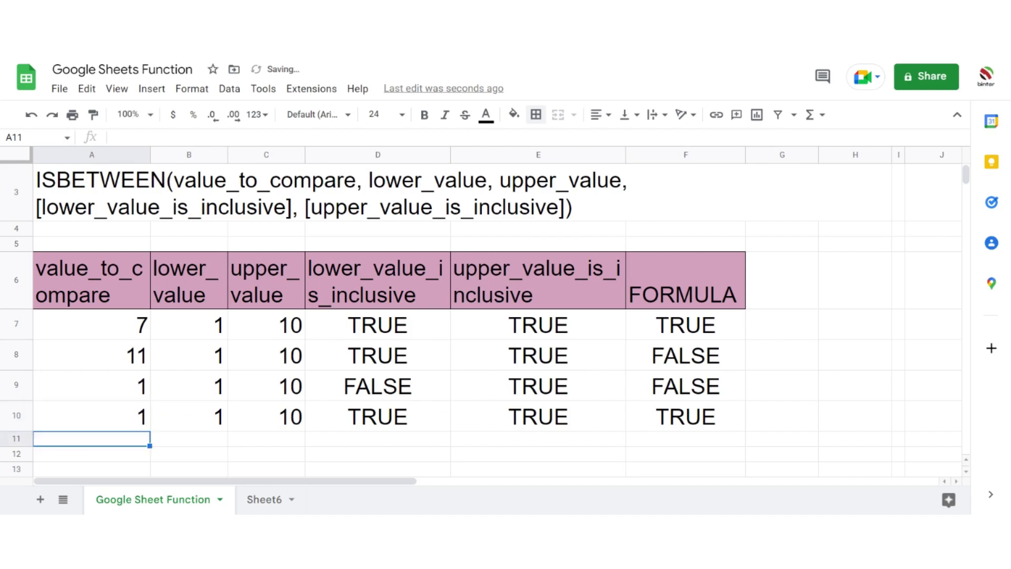
{"action": "key", "text": "Up"}
{"action": "type", "text": "10"}
{"action": "key", "text": "Return"}
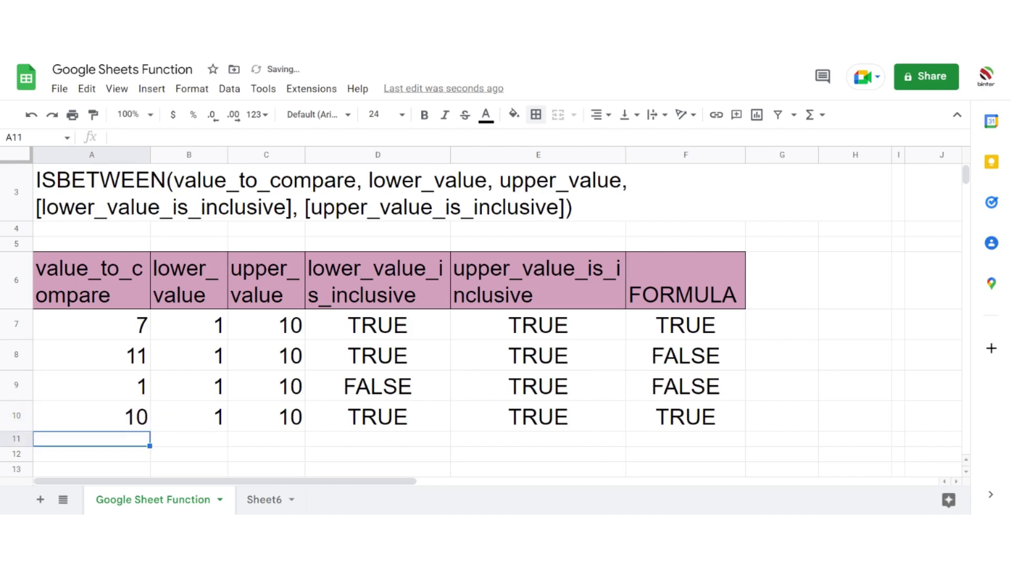